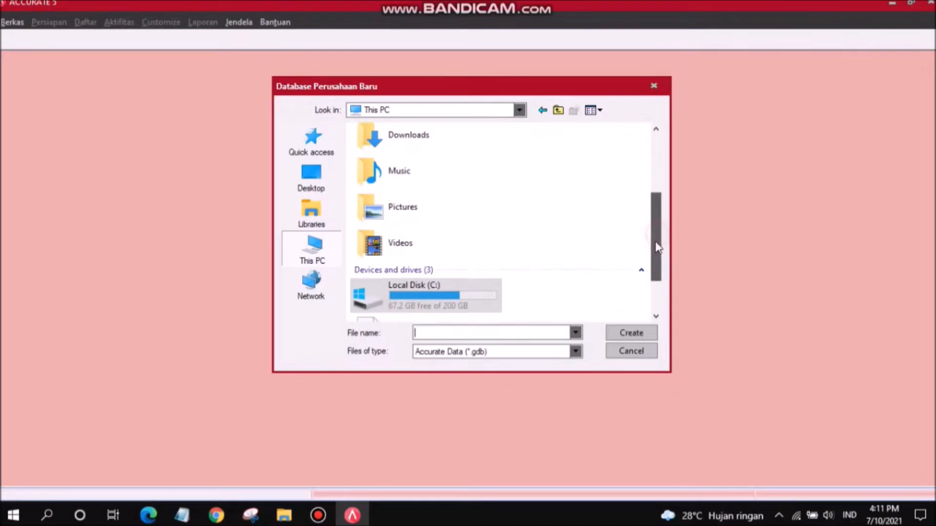
- Name the new local database UAS ACCURATE in the D:\akuntansi folder and create it
{"action": "double_click", "coordinate": [460, 263]}
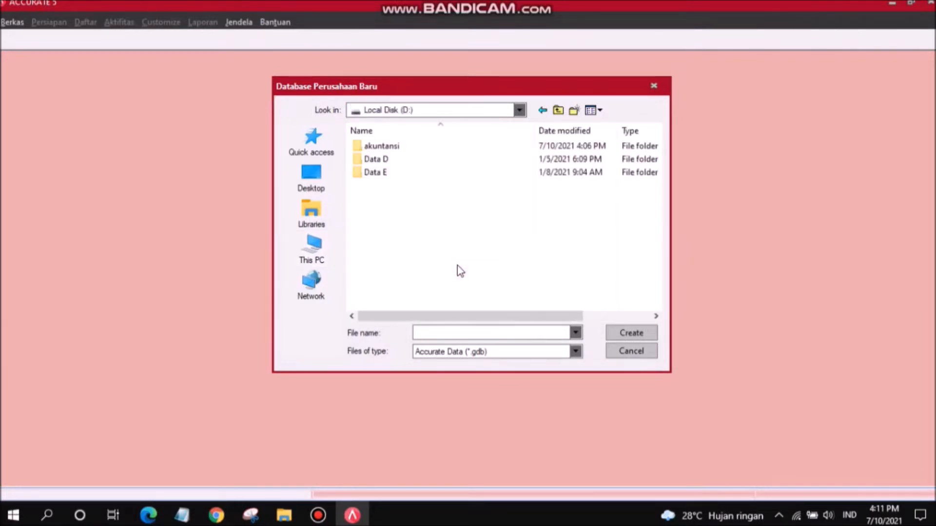
{"action": "double_click", "coordinate": [402, 146]}
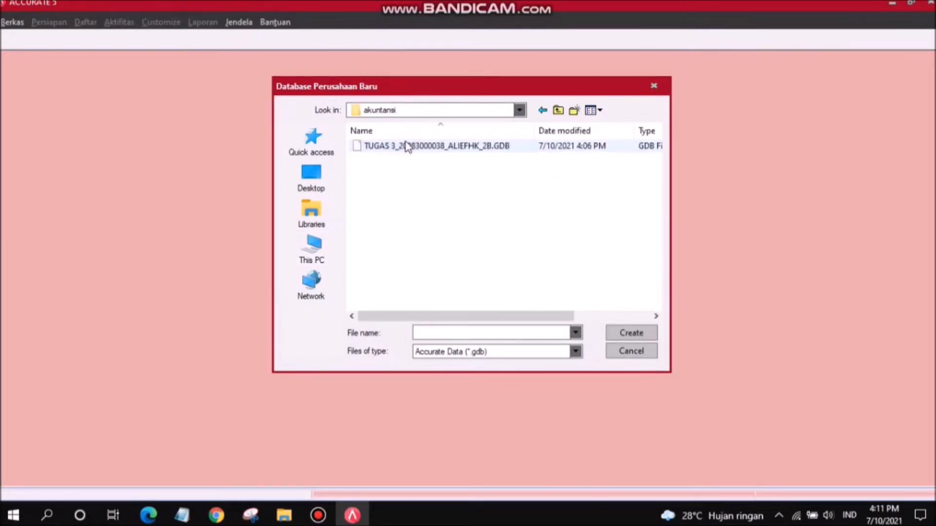
{"action": "left_click", "coordinate": [432, 332]}
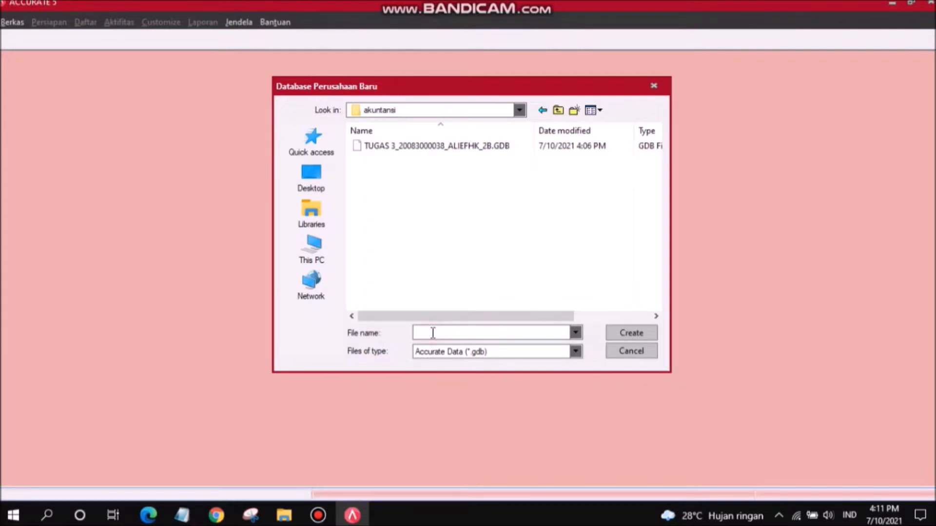
{"action": "type", "text": "UAS ACCURATE"}
{"action": "left_click", "coordinate": [630, 332]}
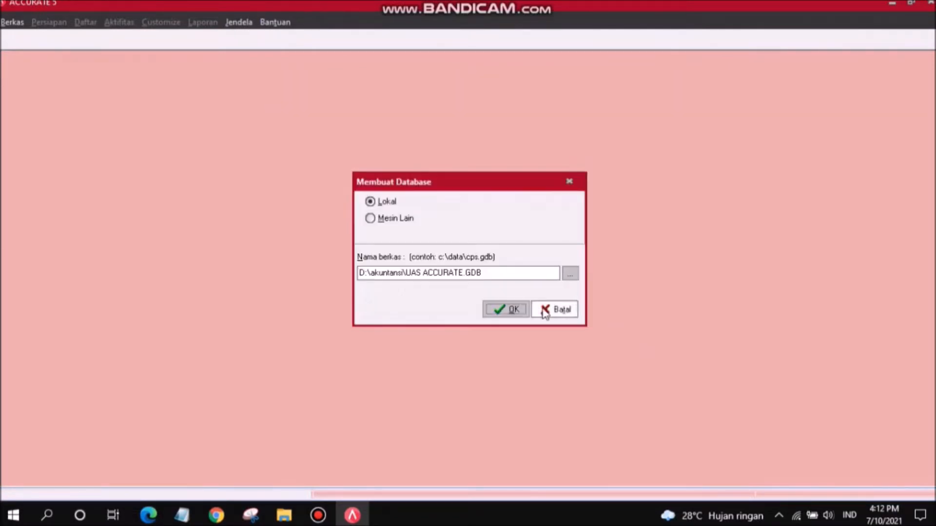
- Confirm the local database creation and log in as SUPERVISOR with the default password
{"action": "left_click", "coordinate": [513, 309]}
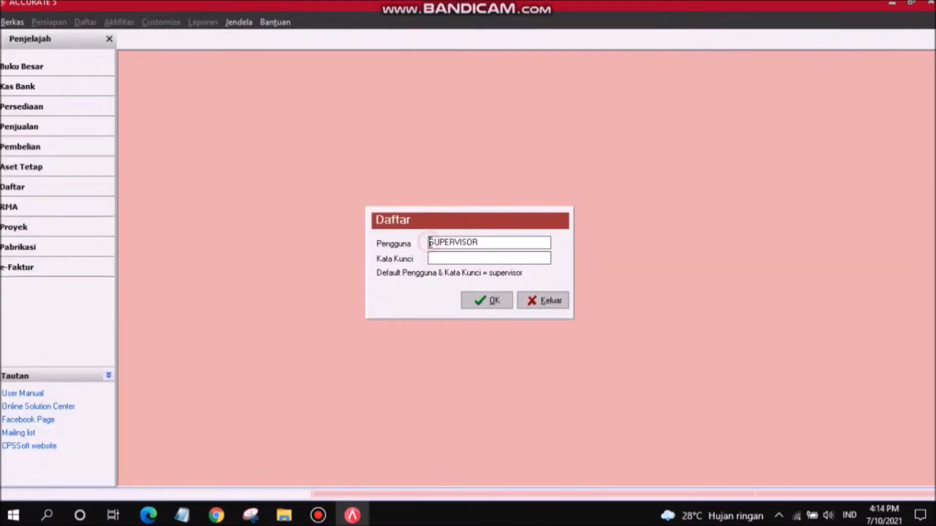
{"action": "left_click_drag", "start_coordinate": [431, 243], "coordinate": [481, 243]}
{"action": "left_click", "coordinate": [473, 258]}
{"action": "type", "text": "supervisor"}
{"action": "left_click", "coordinate": [481, 299]}
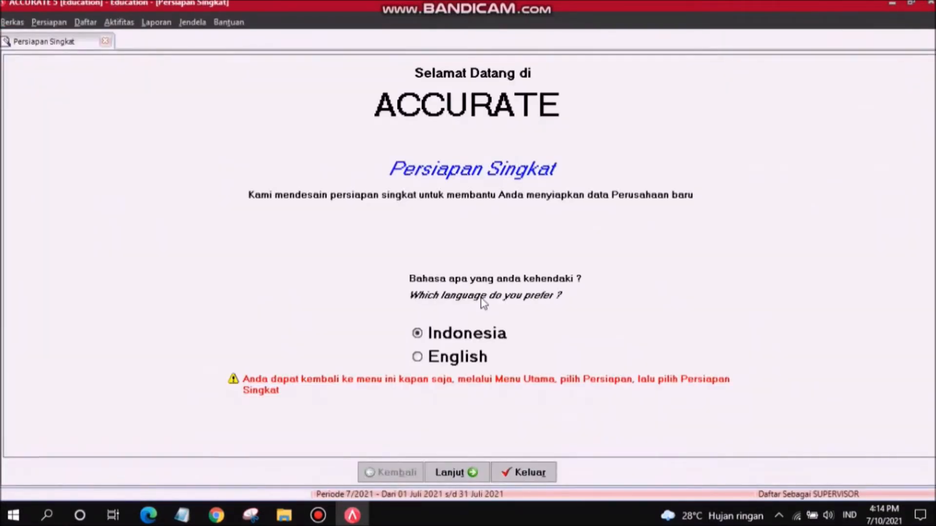
- Choose the advanced Persiapan Mahir setup type in the setup wizard
{"action": "left_click", "coordinate": [455, 477]}
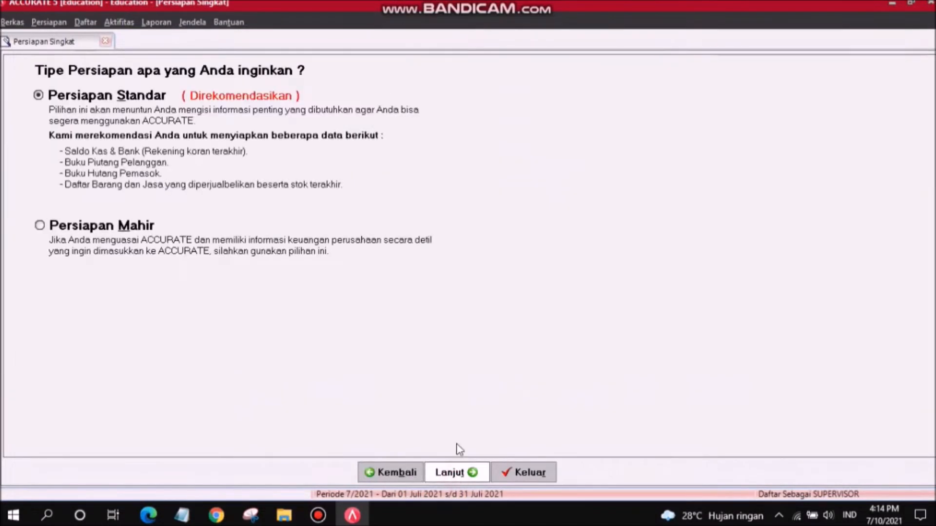
{"action": "left_click", "coordinate": [39, 226]}
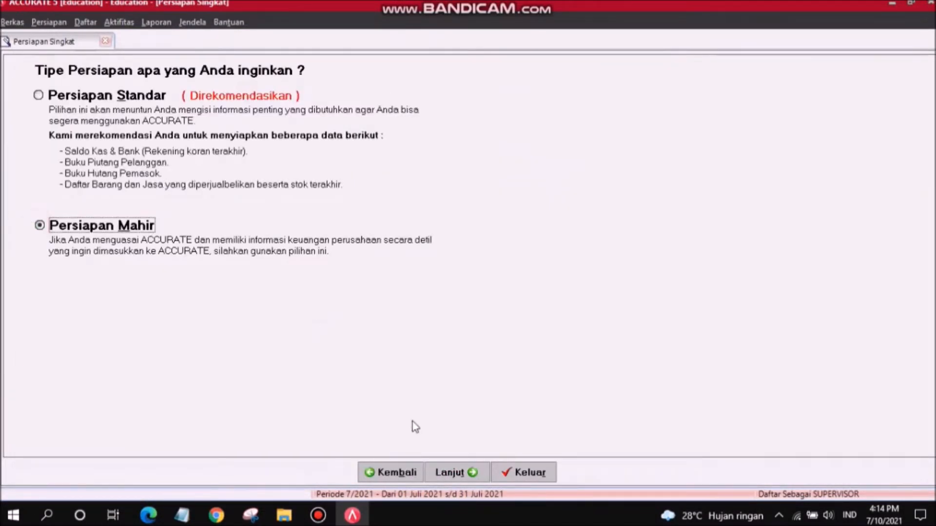
{"action": "left_click", "coordinate": [451, 478]}
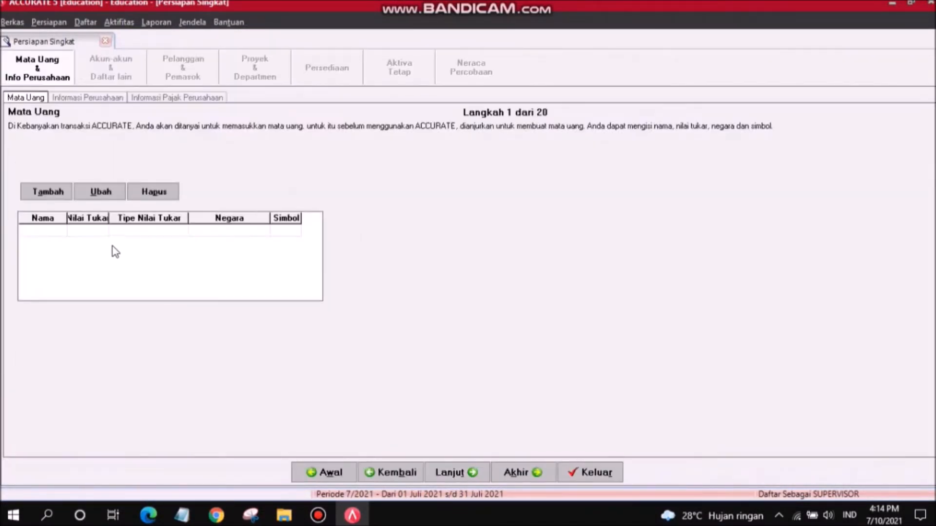
- Add currency IDR with rate 1, country Indonesia and symbol IDR
{"action": "type", "text": "IDR"}
{"action": "left_click", "coordinate": [91, 231]}
{"action": "type", "text": "1"}
{"action": "key", "text": "Tab"}
{"action": "key", "text": "Tab"}
{"action": "type", "text": "In"}
{"action": "key", "text": "Tab"}
{"action": "type", "text": "IDR"}
{"action": "key", "text": "Tab"}
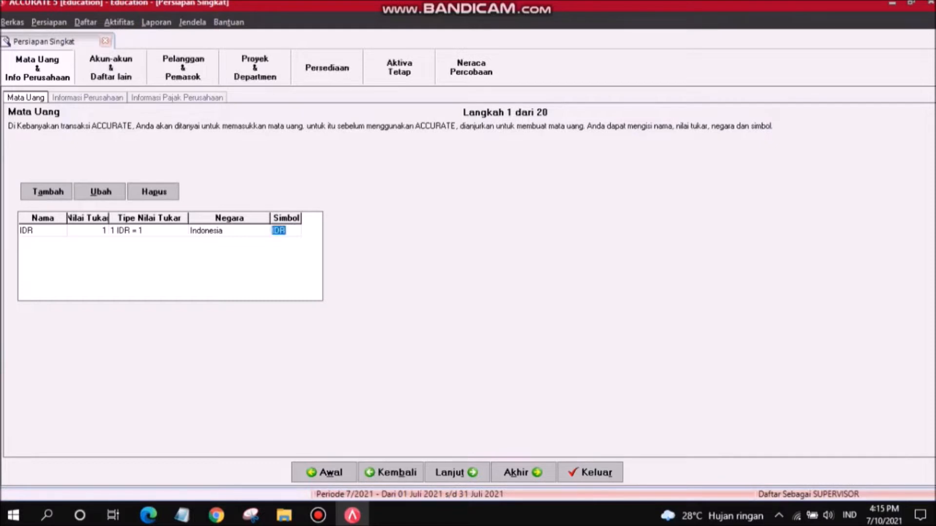
- Add currency SGD with rate 9,500 for Singapore, then continue to company information
{"action": "type", "text": "SGD"}
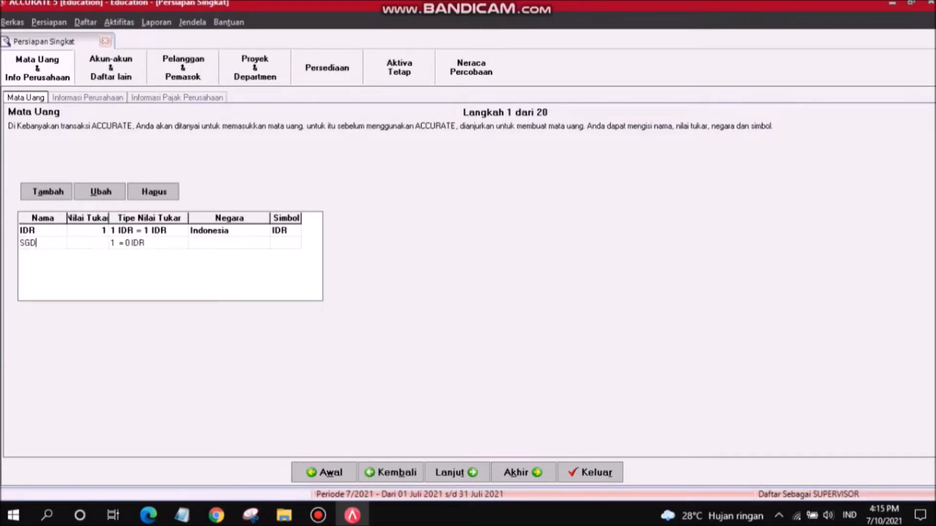
{"action": "key", "text": "Tab"}
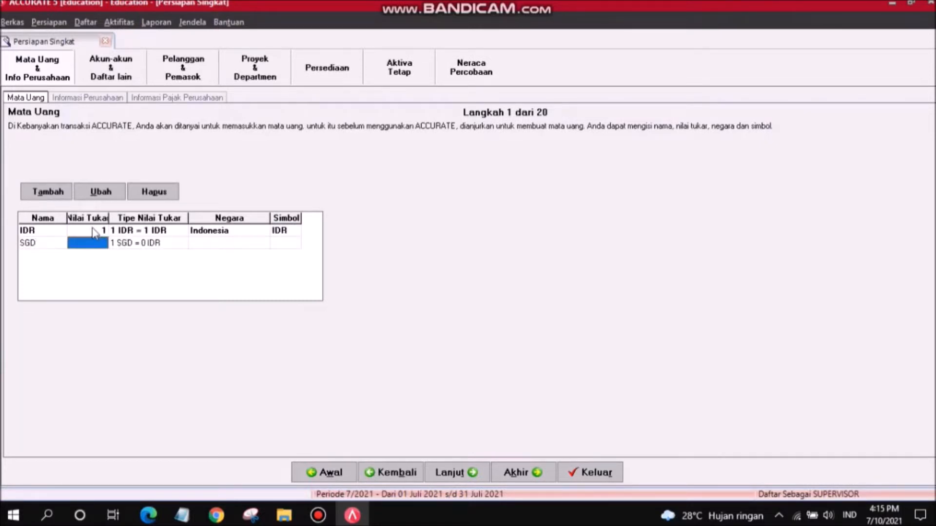
{"action": "type", "text": "95000"}
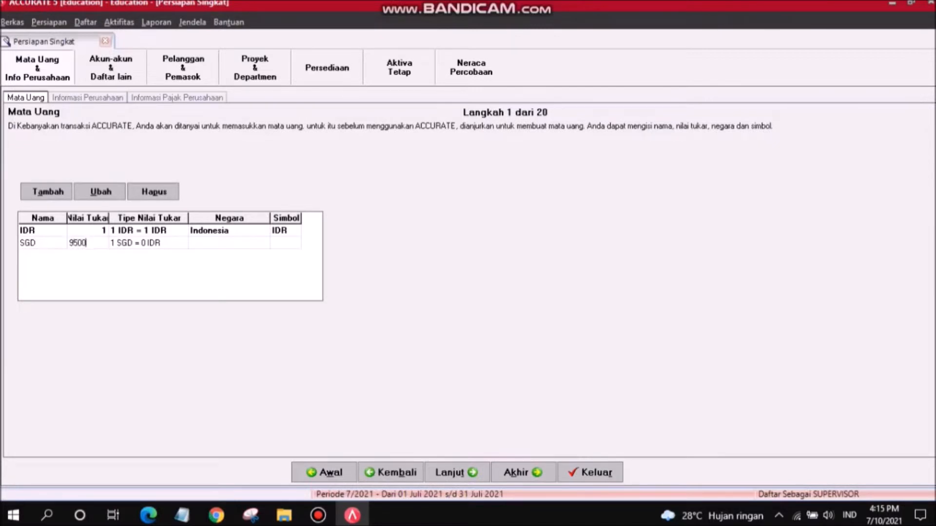
{"action": "key", "text": "Tab"}
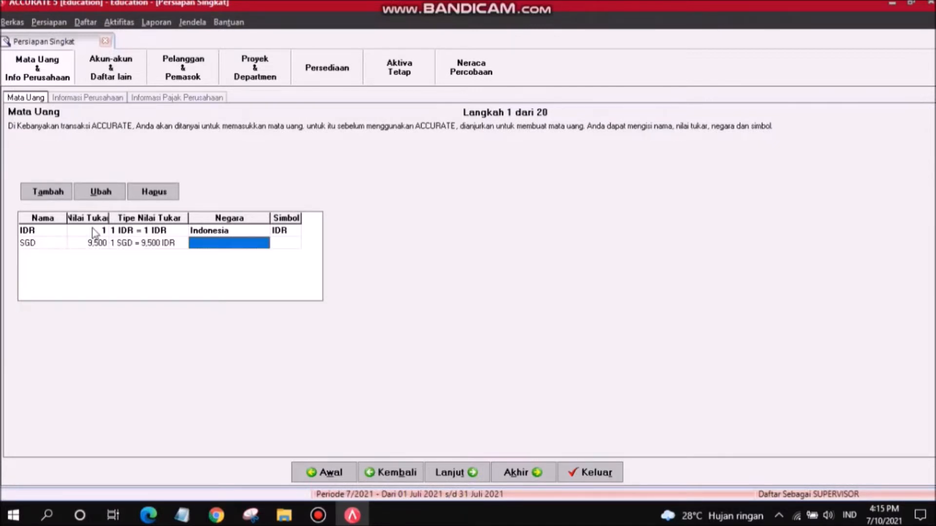
{"action": "type", "text": "Singapore"}
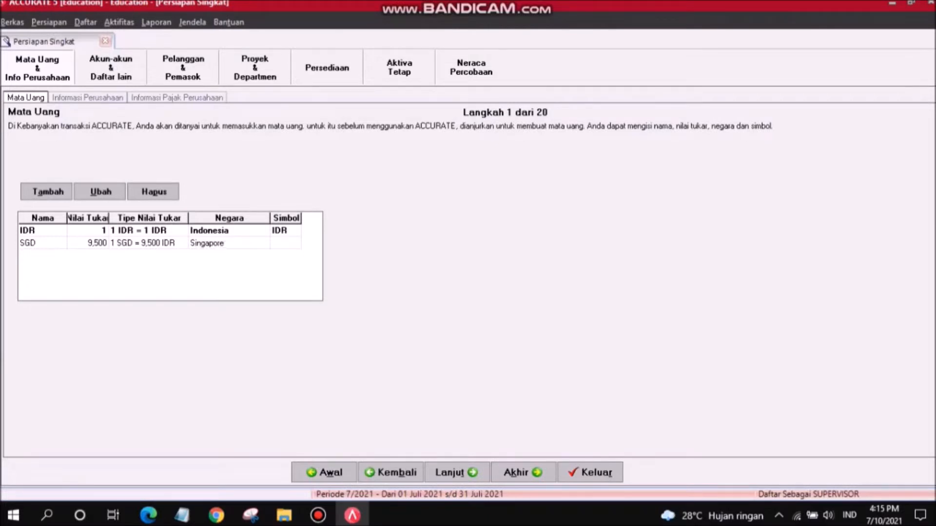
{"action": "key", "text": "Tab"}
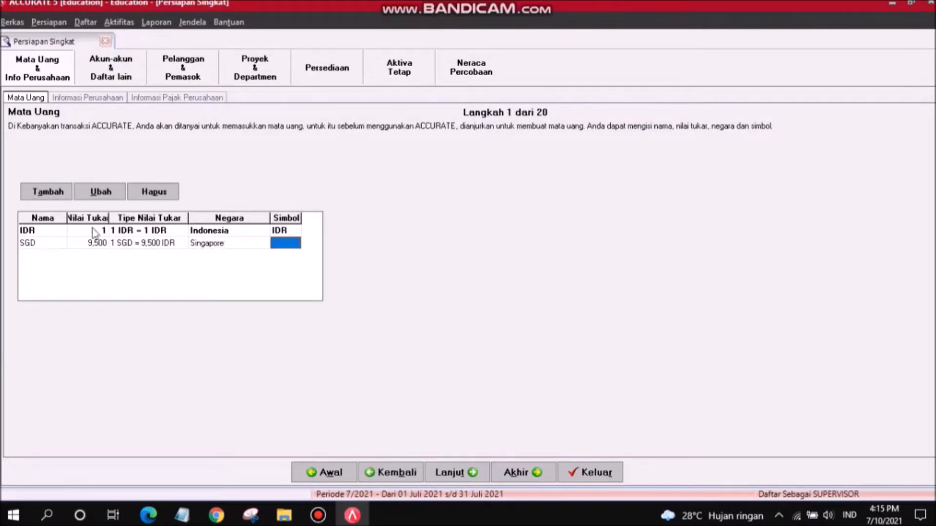
{"action": "type", "text": "SGD"}
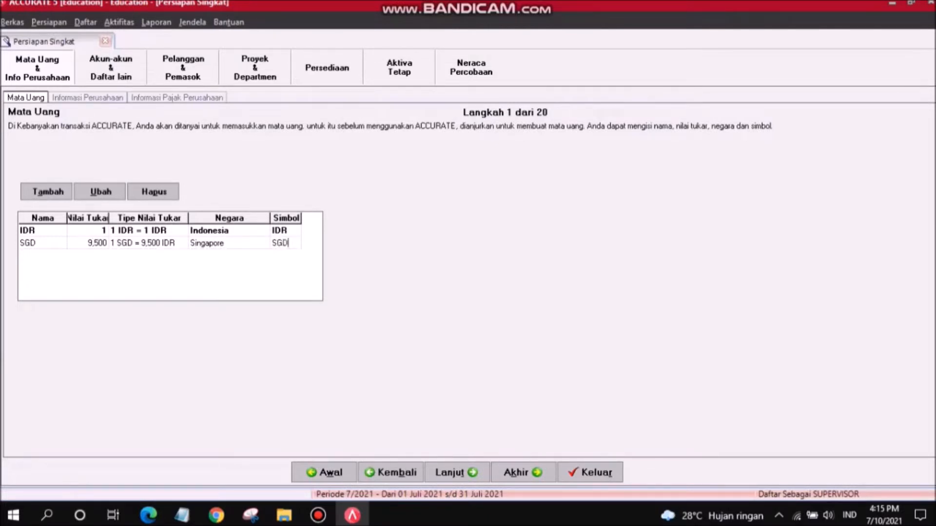
{"action": "left_click", "coordinate": [472, 472]}
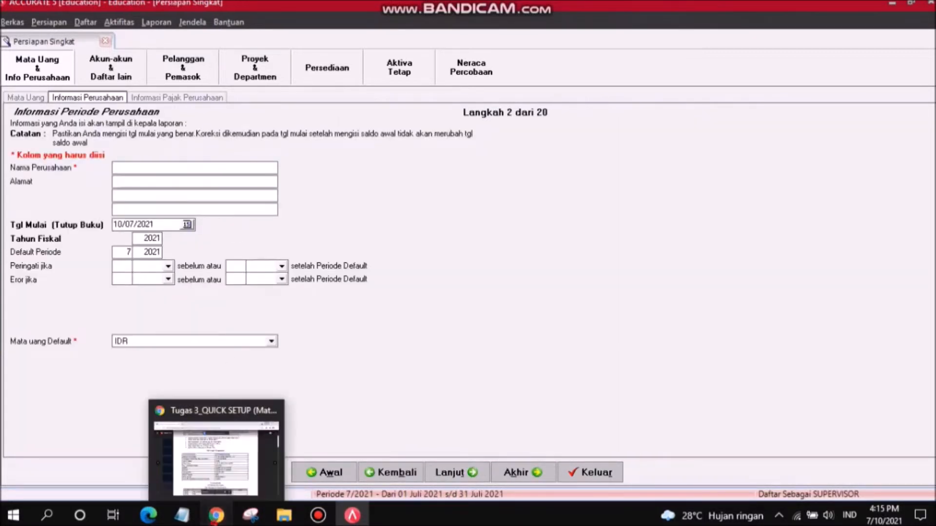
- Paste company name PT Mandiri Furniture and address Jl. Margonda Raya No. 113 from the PDF
{"action": "left_click", "coordinate": [215, 517]}
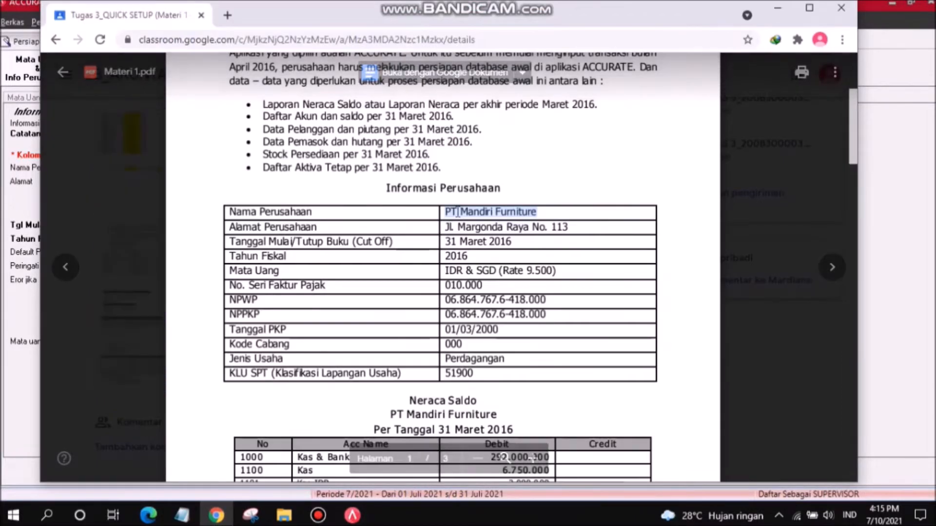
{"action": "left_click", "coordinate": [883, 215]}
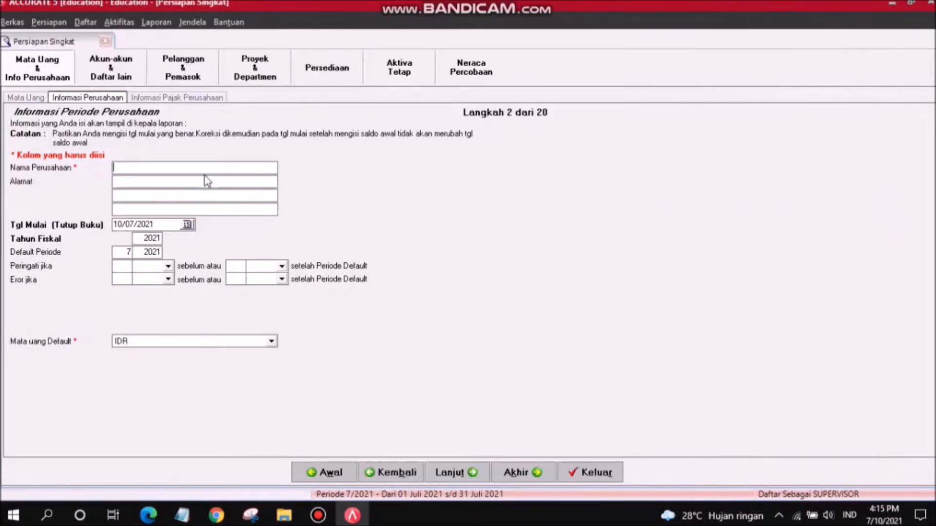
{"action": "type", "text": "PT Mandiri Furniture"}
{"action": "left_click", "coordinate": [136, 182]}
{"action": "left_click", "coordinate": [226, 520]}
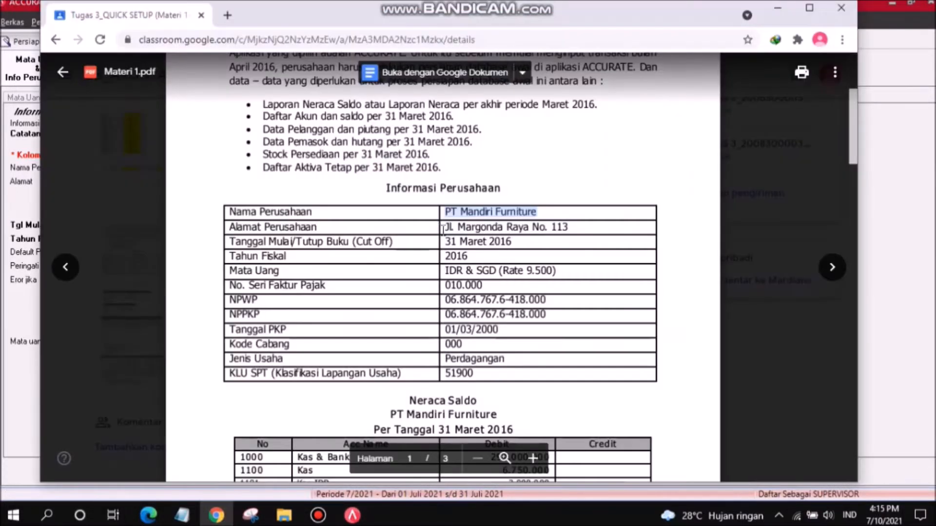
{"action": "left_click_drag", "start_coordinate": [447, 227], "coordinate": [574, 229]}
{"action": "key", "text": "ctrl+c"}
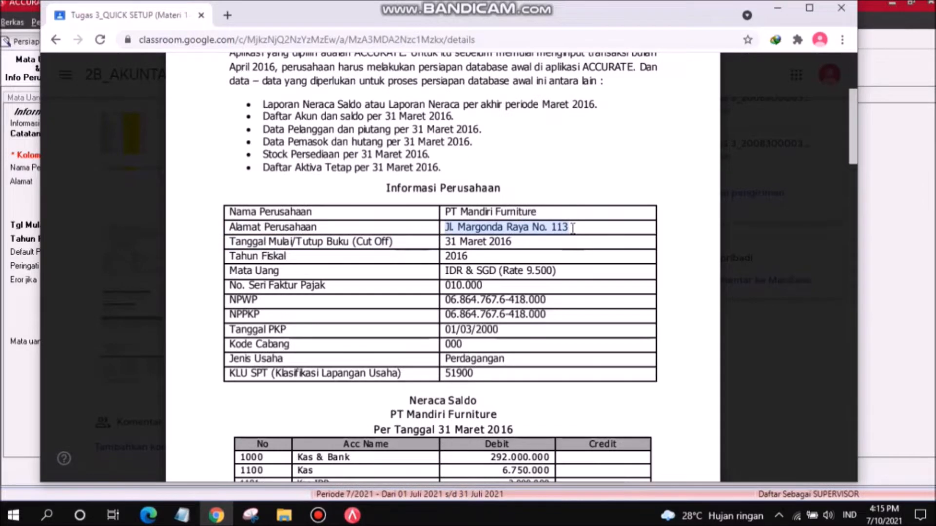
{"action": "left_click", "coordinate": [905, 295]}
{"action": "key", "text": "ctrl+v"}
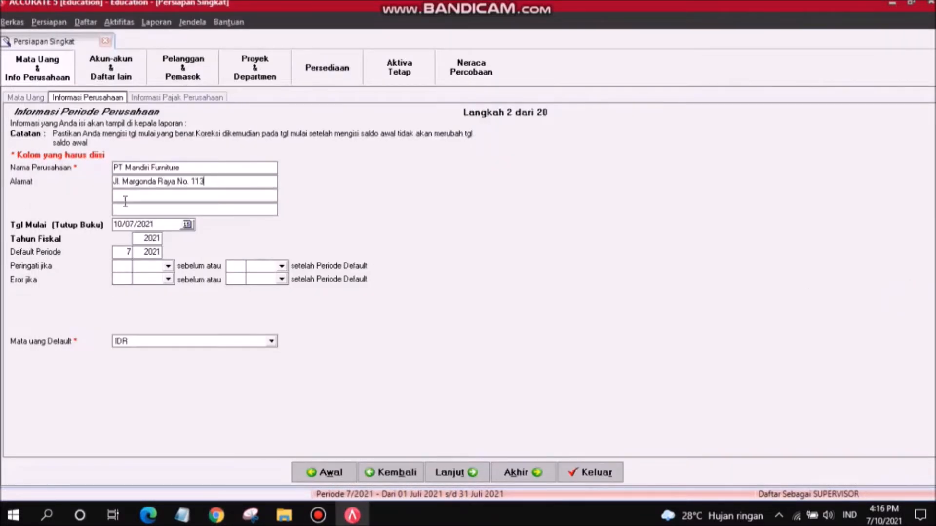
{"action": "left_click", "coordinate": [216, 515]}
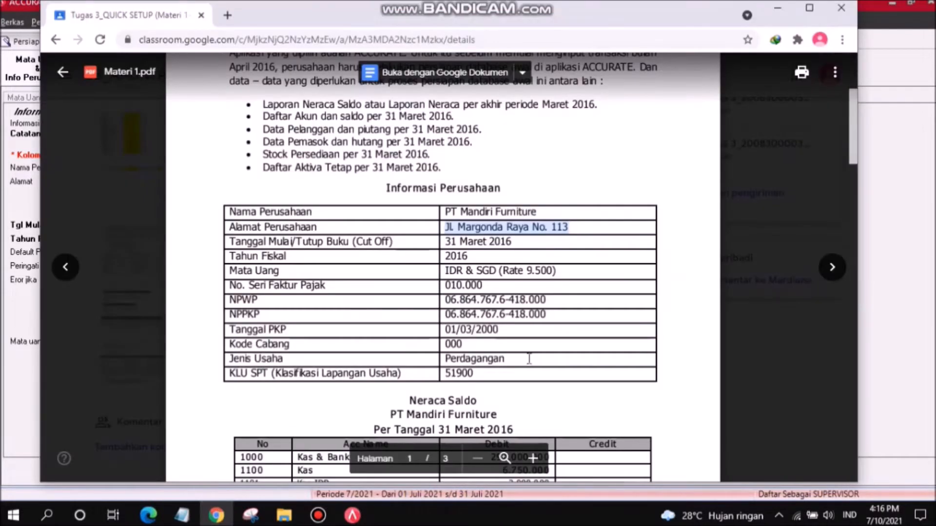
{"action": "left_click", "coordinate": [919, 278]}
- Set start date 31/03/2016, fiscal year 2016 and default period 4/2016, then continue
{"action": "left_click", "coordinate": [158, 225]}
{"action": "key", "text": "BackSpace"}
{"action": "key", "text": "BackSpace"}
{"action": "key", "text": "BackSpace"}
{"action": "key", "text": "BackSpace"}
{"action": "key", "text": "BackSpace"}
{"action": "key", "text": "BackSpace"}
{"action": "key", "text": "BackSpace"}
{"action": "key", "text": "BackSpace"}
{"action": "type", "text": "31/03/20"}
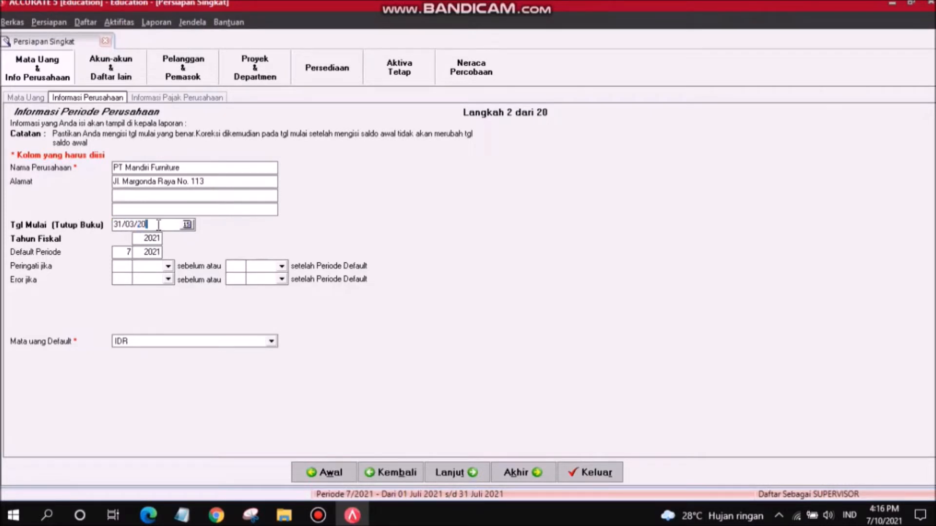
{"action": "double_click", "coordinate": [161, 237]}
{"action": "type", "text": "22016"}
{"action": "left_click", "coordinate": [130, 252]}
{"action": "key", "text": "BackSpace"}
{"action": "type", "text": "4"}
{"action": "double_click", "coordinate": [160, 252]}
{"action": "type", "text": "216"}
{"action": "key", "text": "Tab"}
{"action": "left_click", "coordinate": [474, 474]}
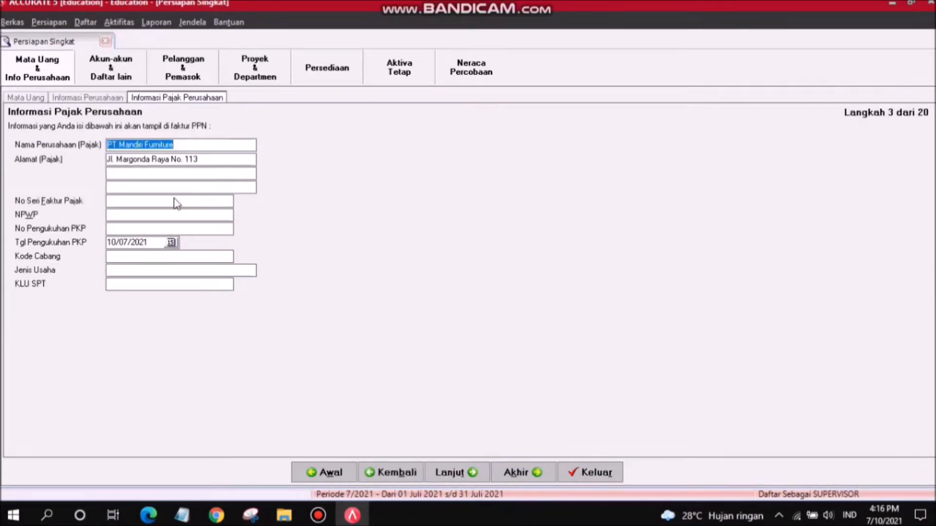
- Copy the tax invoice serial number 010.000 from the PDF into the form
{"action": "left_click", "coordinate": [176, 202]}
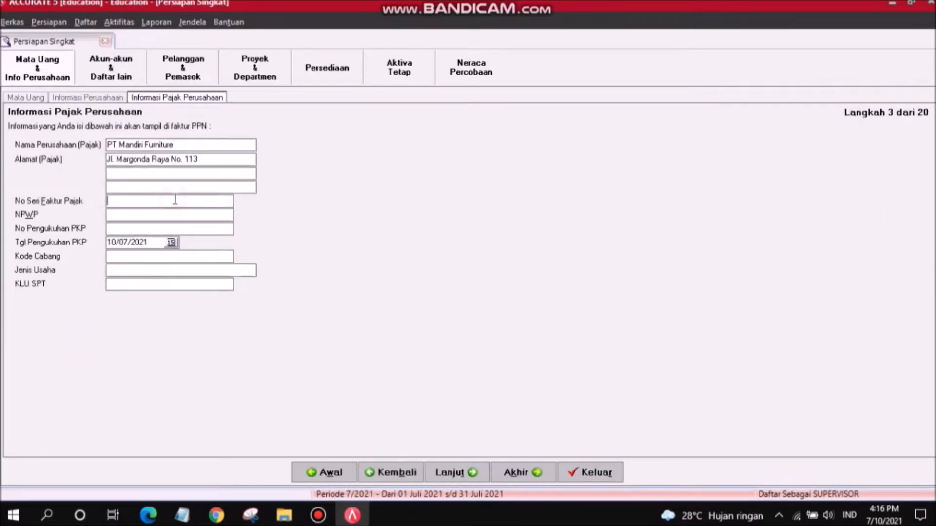
{"action": "left_click", "coordinate": [223, 520]}
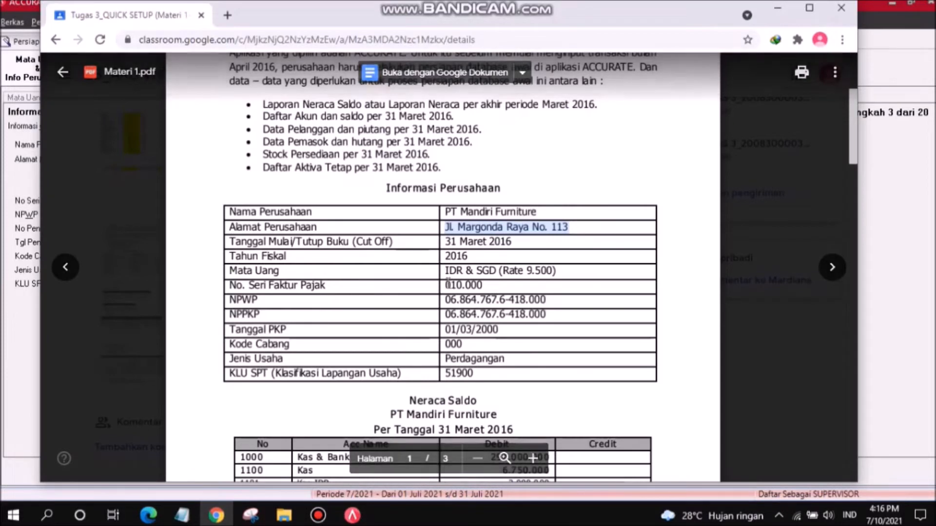
{"action": "left_click_drag", "start_coordinate": [448, 284], "coordinate": [485, 286]}
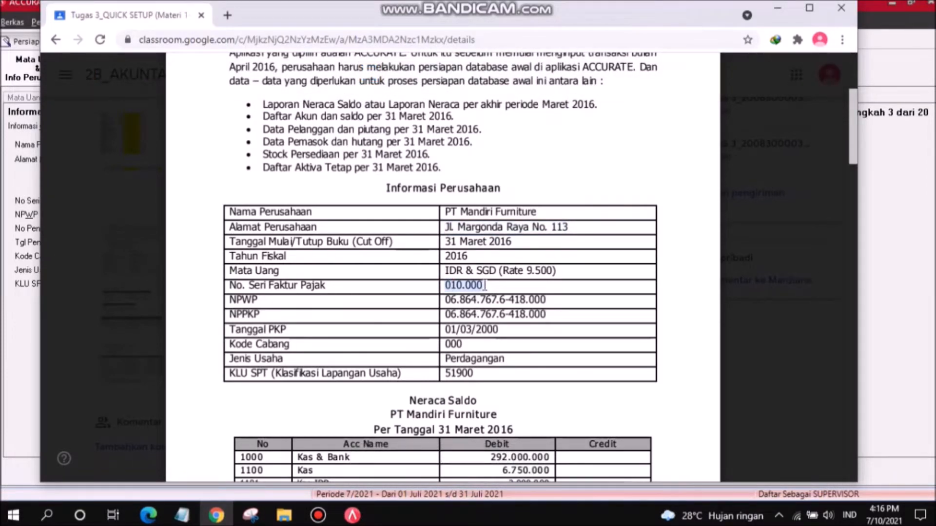
{"action": "key", "text": "ctrl+c"}
{"action": "key", "text": "alt+Tab"}
{"action": "key", "text": "ctrl+v"}
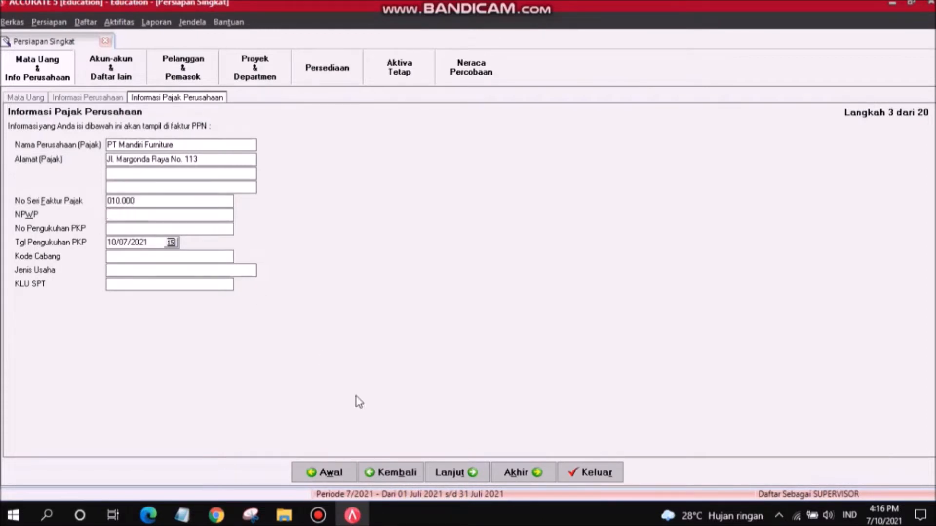
- Copy the company's NPWP from the PDF into the NPWP field
{"action": "left_click", "coordinate": [216, 516]}
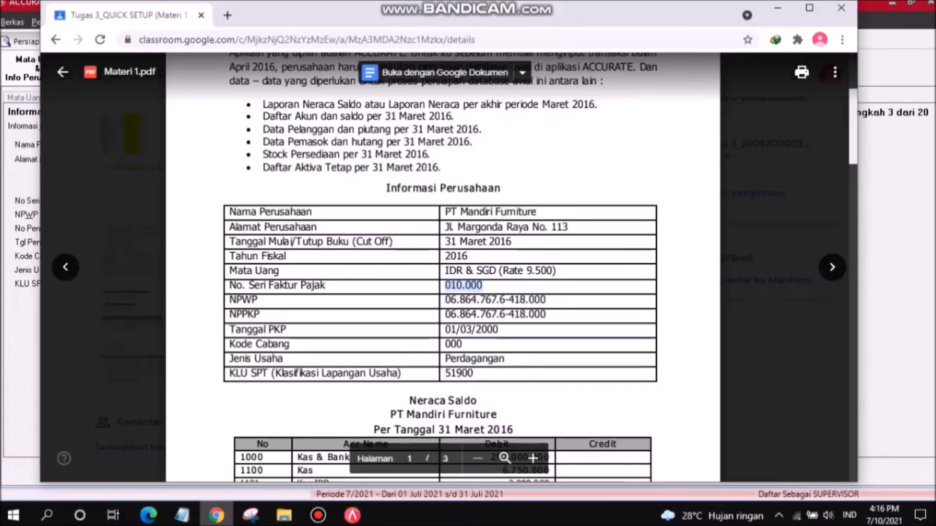
{"action": "left_click", "coordinate": [443, 301]}
{"action": "left_click_drag", "start_coordinate": [447, 300], "coordinate": [517, 299]}
{"action": "key", "text": "ctrl+c"}
{"action": "key", "text": "alt+Tab"}
{"action": "key", "text": "ctrl+v"}
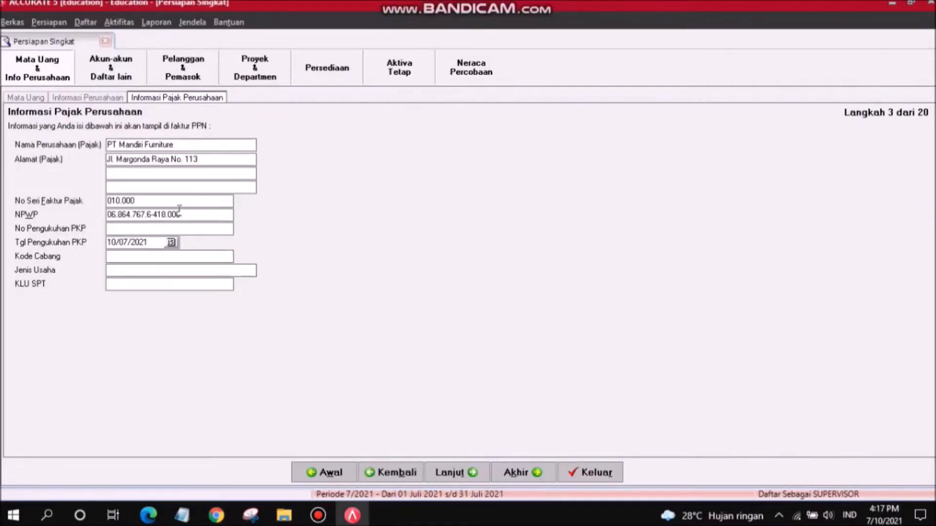
- Copy the NPPKP number from the PDF into No Pengukuhan PKP
{"action": "left_click", "coordinate": [175, 228]}
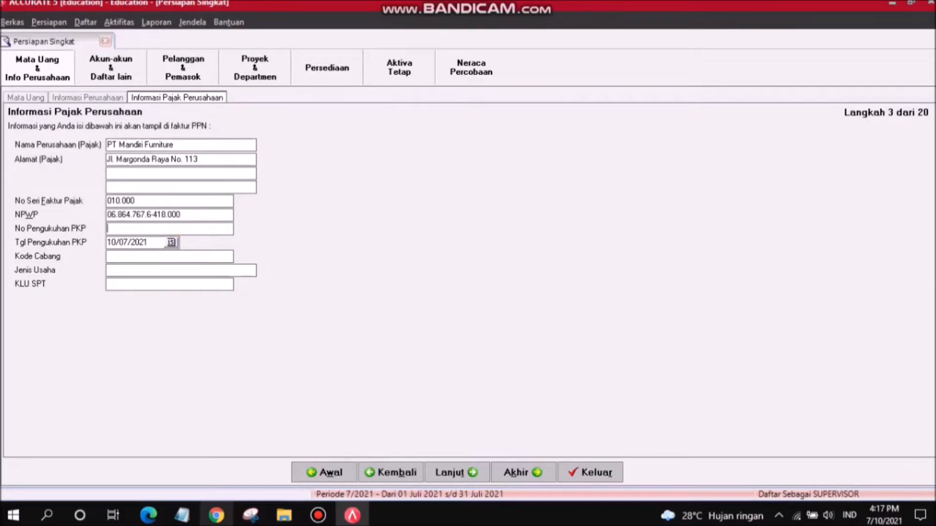
{"action": "left_click", "coordinate": [216, 515]}
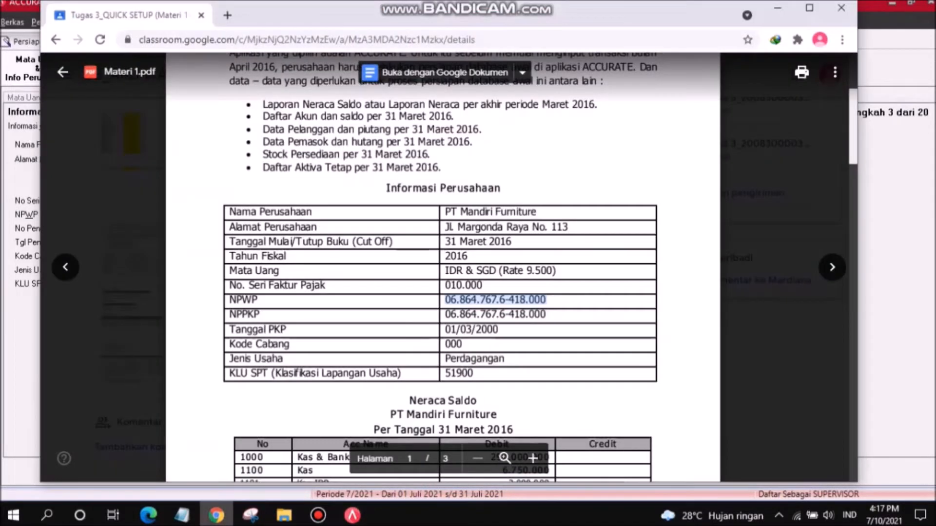
{"action": "left_click", "coordinate": [446, 316]}
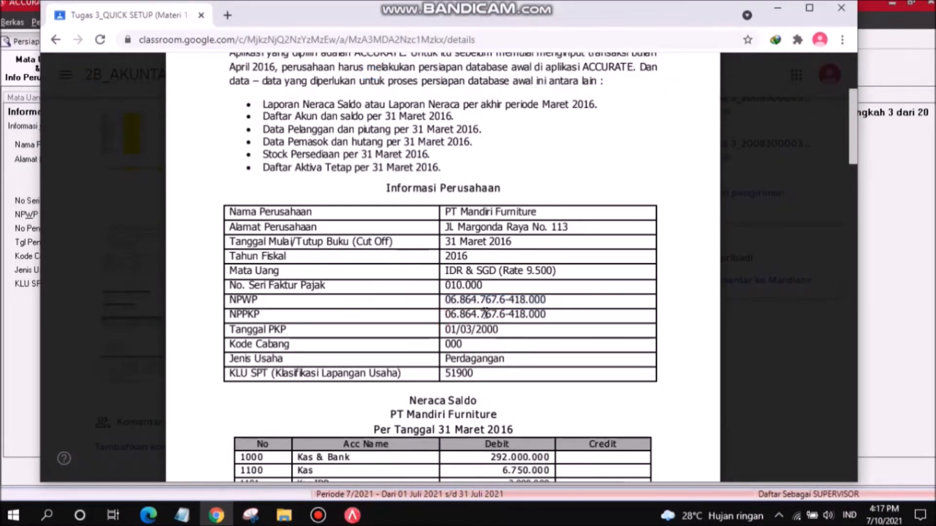
{"action": "left_click_drag", "start_coordinate": [447, 316], "coordinate": [546, 316]}
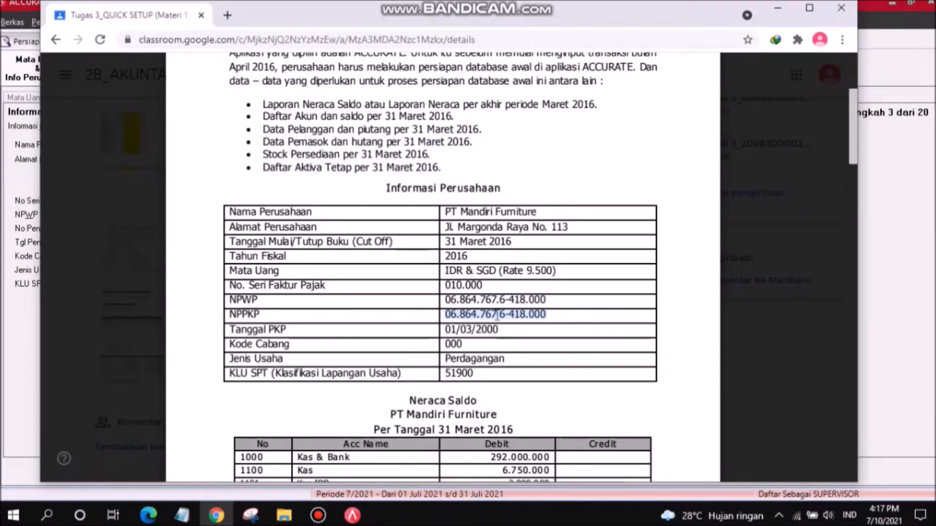
{"action": "left_click", "coordinate": [886, 237]}
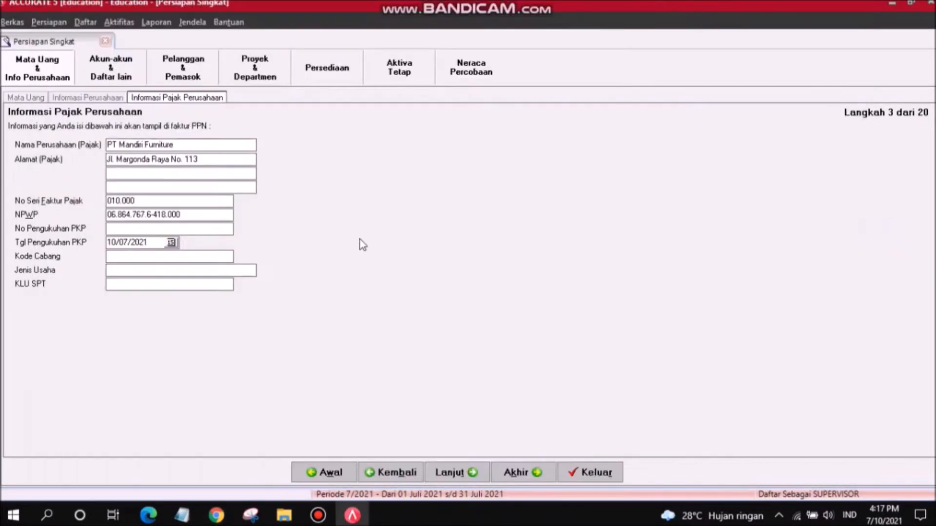
{"action": "key", "text": "ctrl+v"}
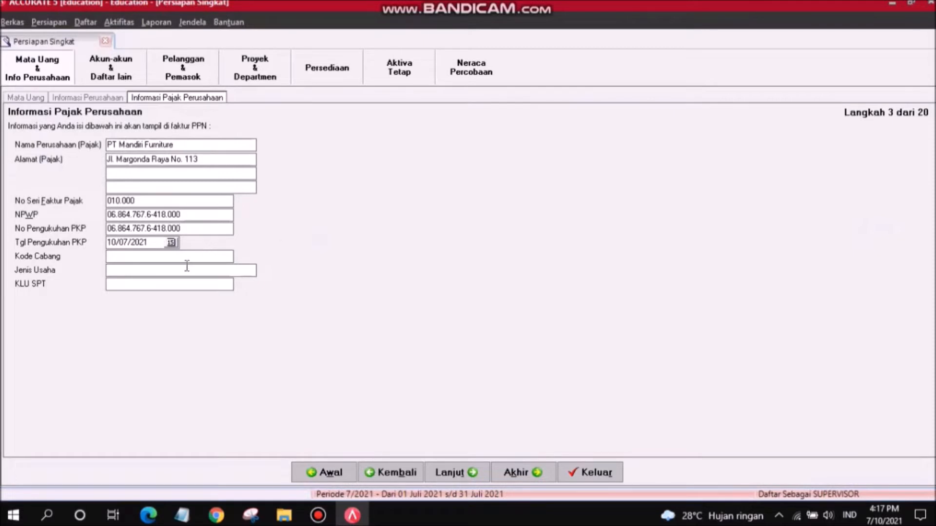
- Set Tgl Pengukuhan PKP to 01/03/2000
{"action": "left_click", "coordinate": [227, 518]}
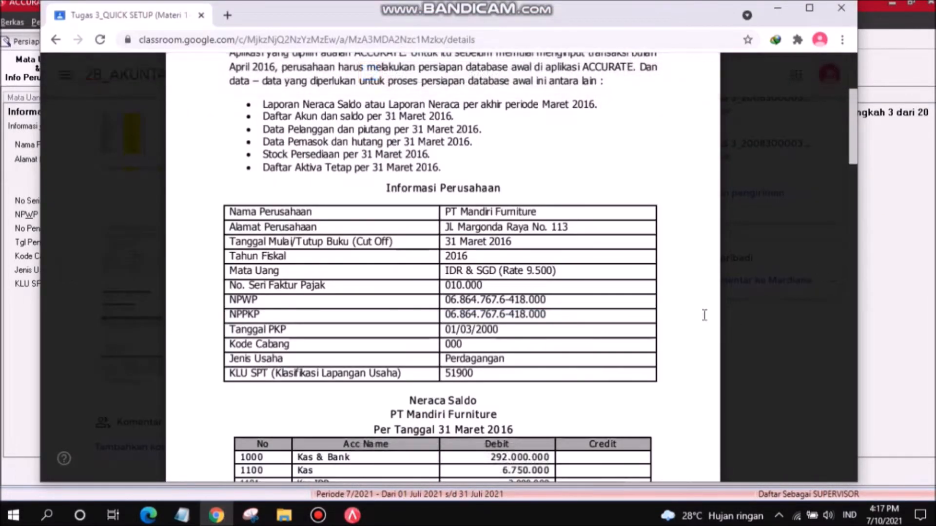
{"action": "left_click", "coordinate": [903, 274]}
{"action": "left_click", "coordinate": [154, 241]}
{"action": "key", "text": "BackSpace"}
{"action": "key", "text": "BackSpace"}
{"action": "key", "text": "BackSpace"}
{"action": "key", "text": "BackSpace"}
{"action": "key", "text": "BackSpace"}
{"action": "key", "text": "BackSpace"}
{"action": "type", "text": "01/"}
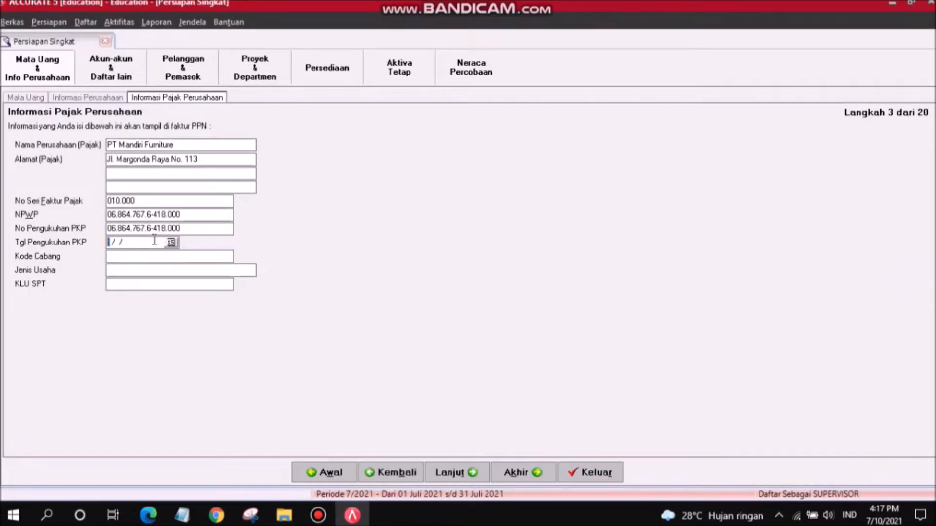
{"action": "type", "text": "03/2000"}
- Set Kode Cabang to 000
{"action": "left_click", "coordinate": [216, 517]}
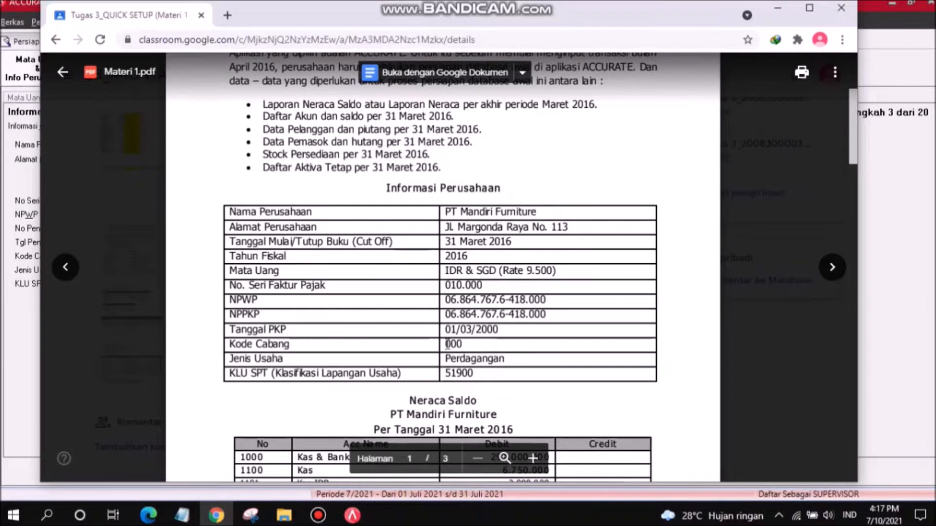
{"action": "left_click", "coordinate": [883, 308]}
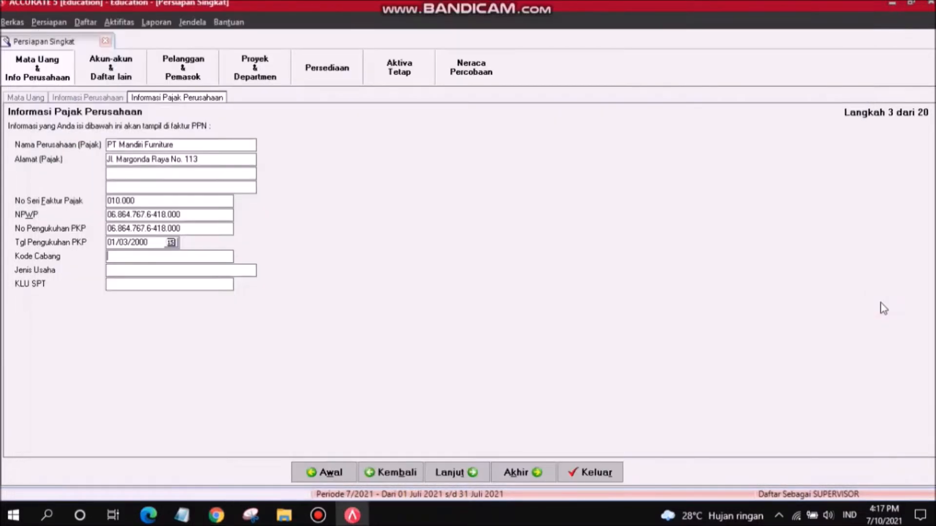
{"action": "key", "text": "ctrl+v"}
{"action": "key", "text": "BackSpace"}
{"action": "key", "text": "BackSpace"}
{"action": "key", "text": "BackSpace"}
{"action": "key", "text": "BackSpace"}
{"action": "key", "text": "BackSpace"}
{"action": "key", "text": "BackSpace"}
{"action": "key", "text": "BackSpace"}
{"action": "key", "text": "BackSpace"}
{"action": "key", "text": "BackSpace"}
{"action": "type", "text": "000"}
- Enter Perdagangan as the Jenis Usaha
{"action": "left_click", "coordinate": [244, 269]}
{"action": "left_click", "coordinate": [219, 512]}
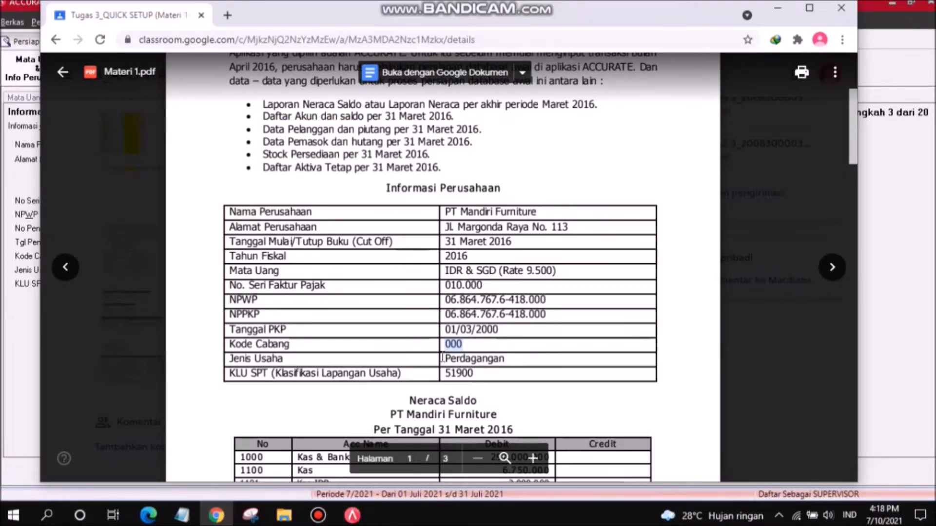
{"action": "left_click", "coordinate": [443, 286]}
{"action": "key", "text": "alt+Tab"}
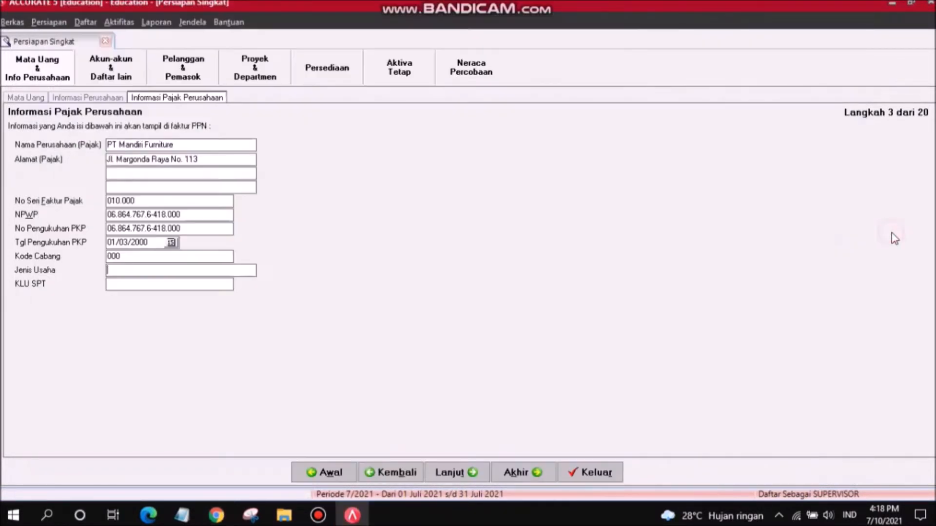
{"action": "type", "text": "Perdagangan"}
- Copy KLU SPT 51900 from the PDF into the KLU SPT field
{"action": "left_click", "coordinate": [213, 288]}
{"action": "left_click", "coordinate": [216, 515]}
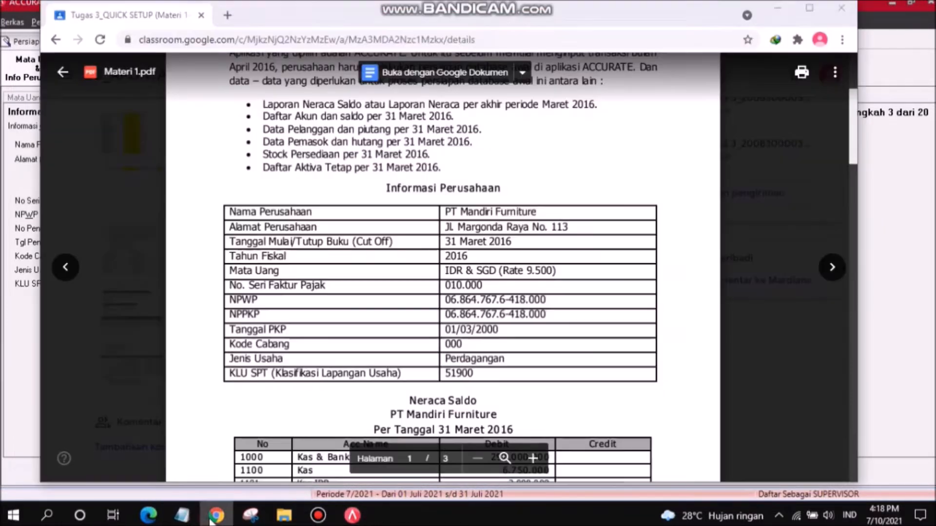
{"action": "left_click_drag", "start_coordinate": [446, 374], "coordinate": [477, 372]}
{"action": "left_click", "coordinate": [870, 295]}
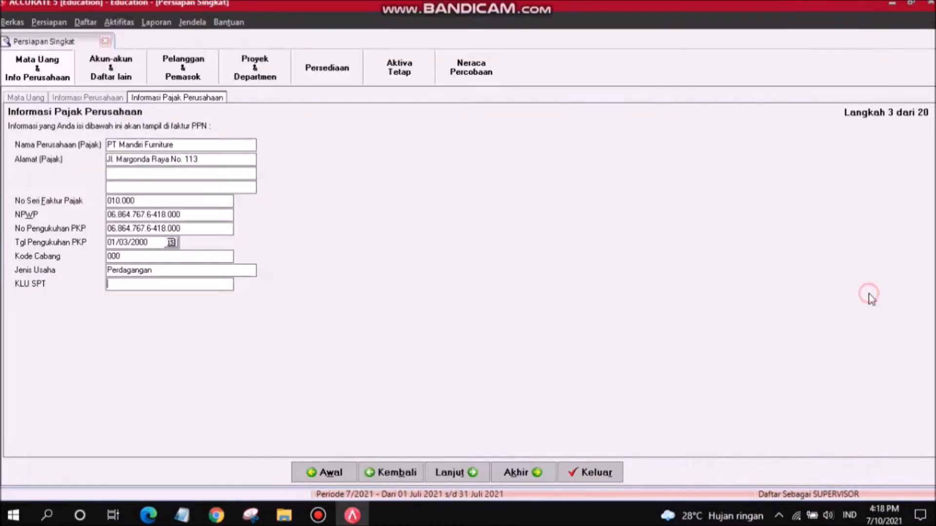
{"action": "key", "text": "ctrl+v"}
- On the account list, delete accounts 110302, 110303, 110402 and 110403
{"action": "left_click", "coordinate": [463, 474]}
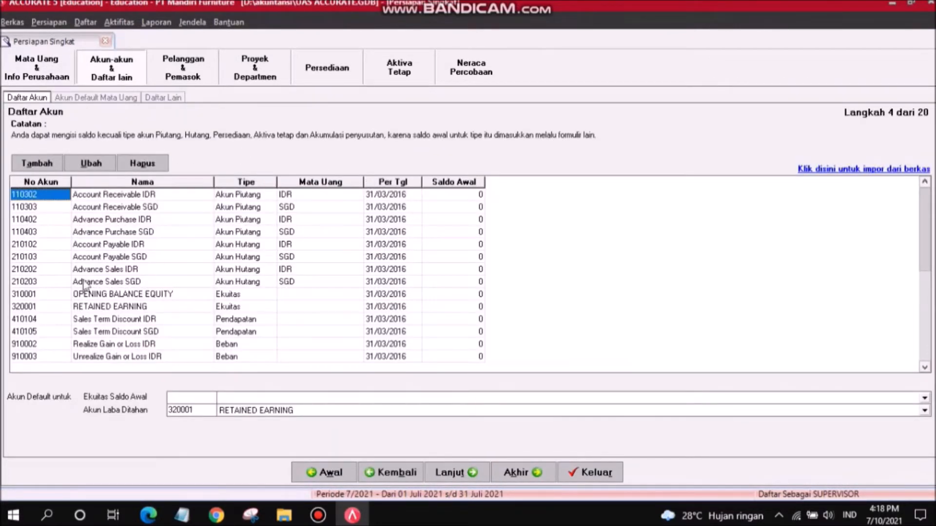
{"action": "right_click", "coordinate": [61, 197]}
{"action": "left_click", "coordinate": [86, 236]}
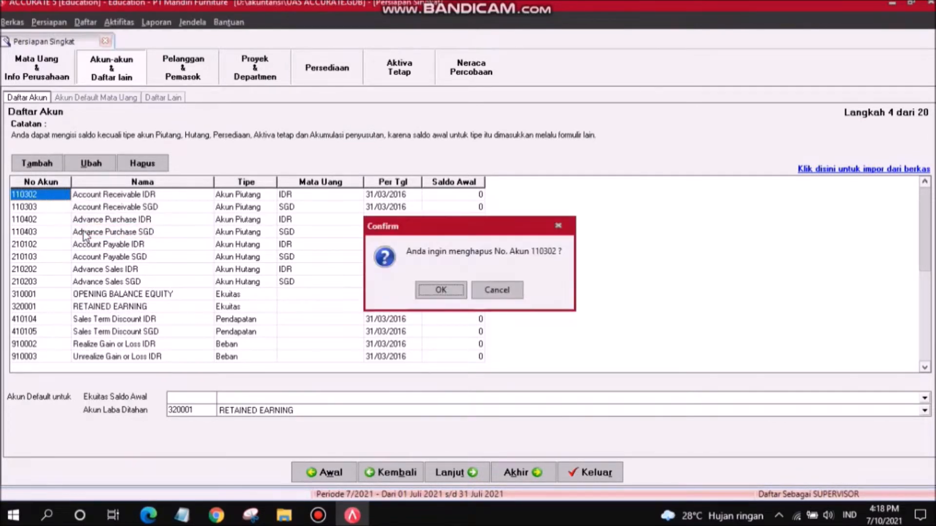
{"action": "key", "text": "Return"}
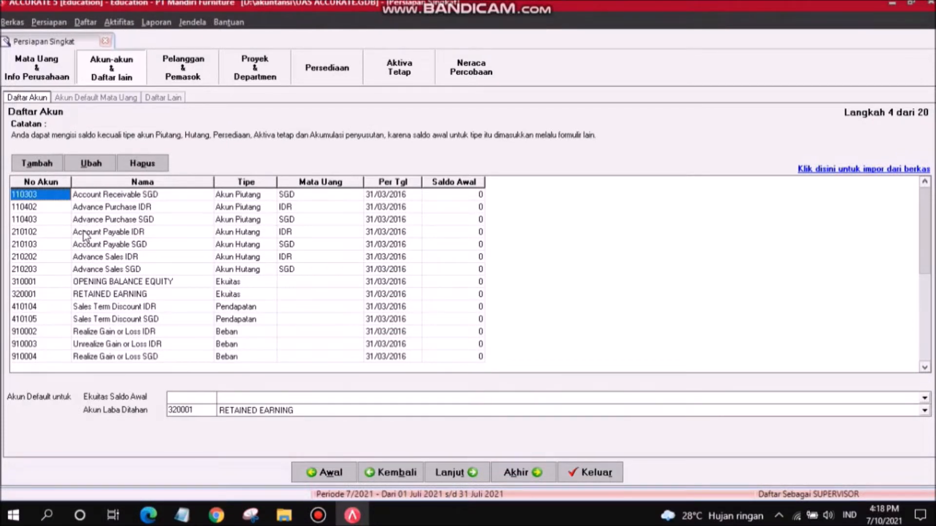
{"action": "left_click", "coordinate": [83, 233]}
{"action": "left_click", "coordinate": [50, 197]}
{"action": "right_click", "coordinate": [48, 193]}
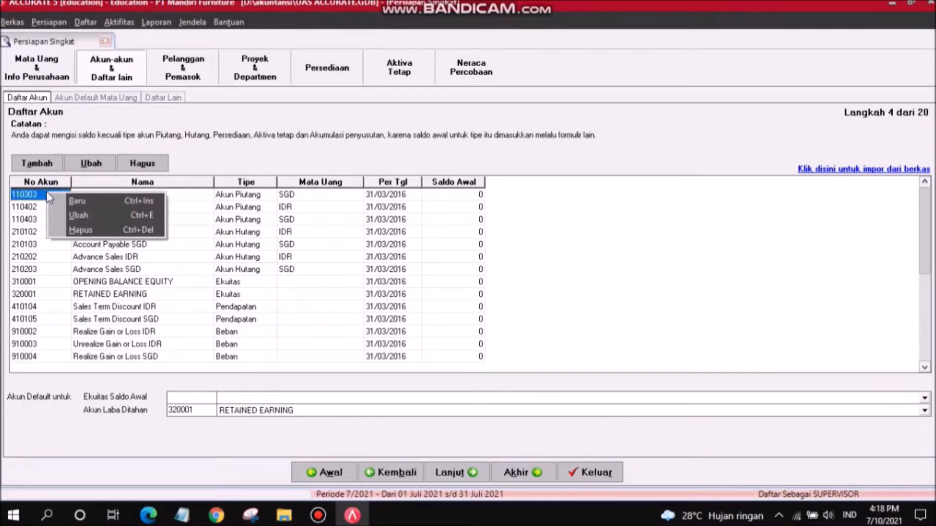
{"action": "left_click", "coordinate": [80, 230]}
{"action": "key", "text": "Return"}
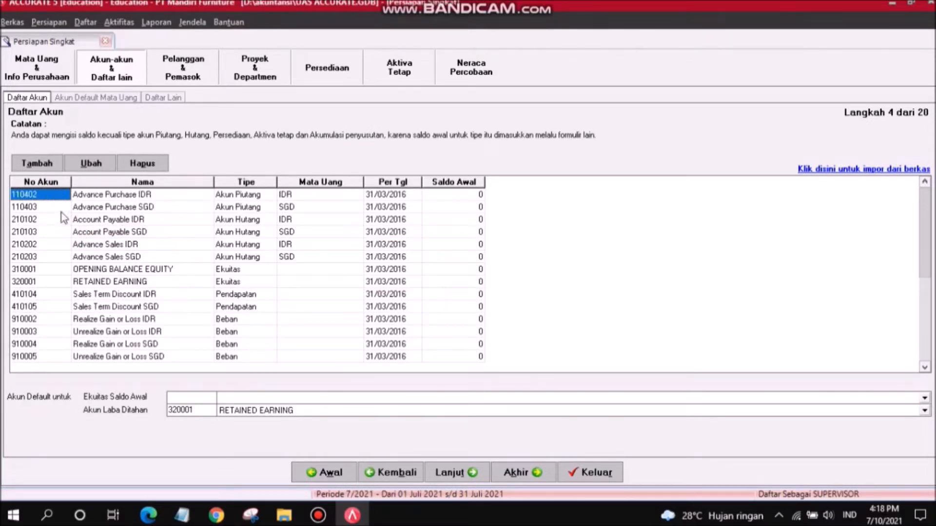
{"action": "right_click", "coordinate": [51, 202]}
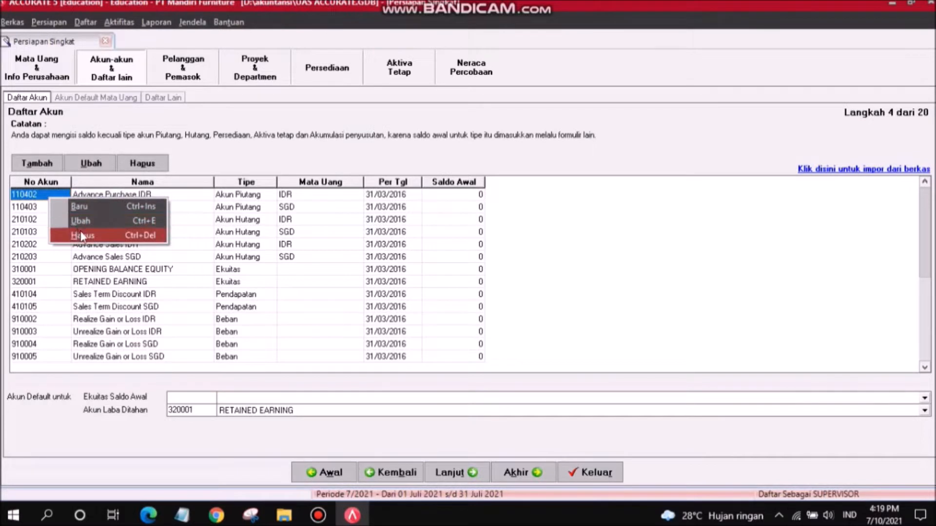
{"action": "left_click", "coordinate": [80, 235]}
{"action": "key", "text": "Escape"}
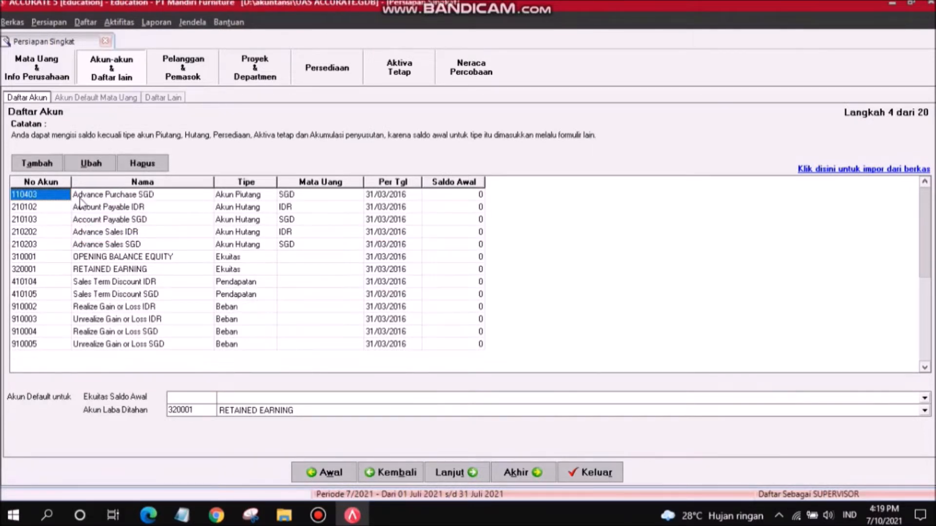
{"action": "right_click", "coordinate": [82, 198]}
{"action": "left_click", "coordinate": [111, 234]}
{"action": "key", "text": "Return"}
{"action": "key", "text": "Return"}
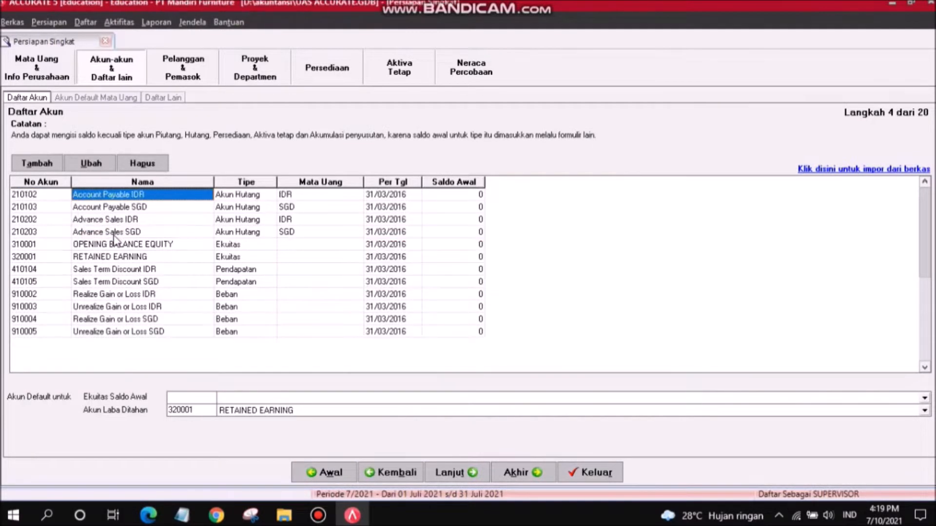
- Delete Account Payable IDR and SGD (210102, 210103) and Advance Sales IDR (210202) and SGD
{"action": "right_click", "coordinate": [96, 198]}
{"action": "left_click", "coordinate": [137, 234]}
{"action": "key", "text": "Return"}
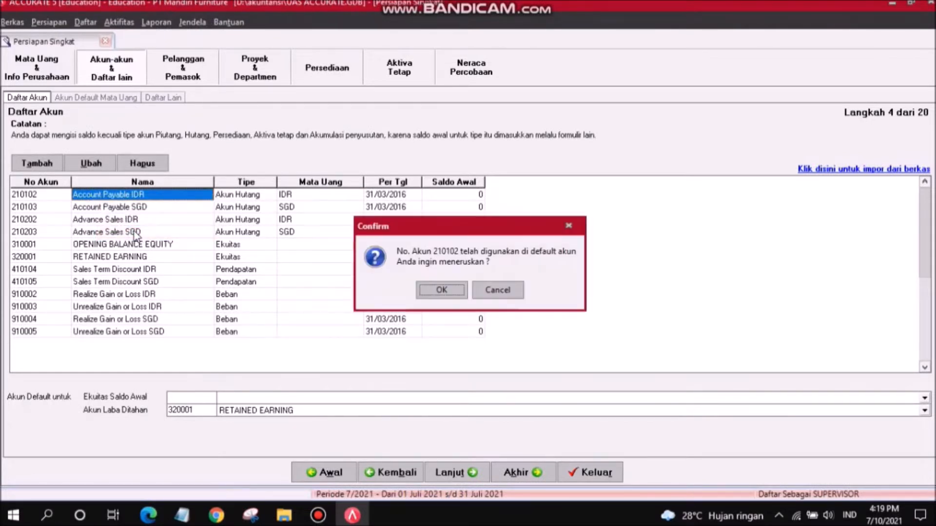
{"action": "key", "text": "Return"}
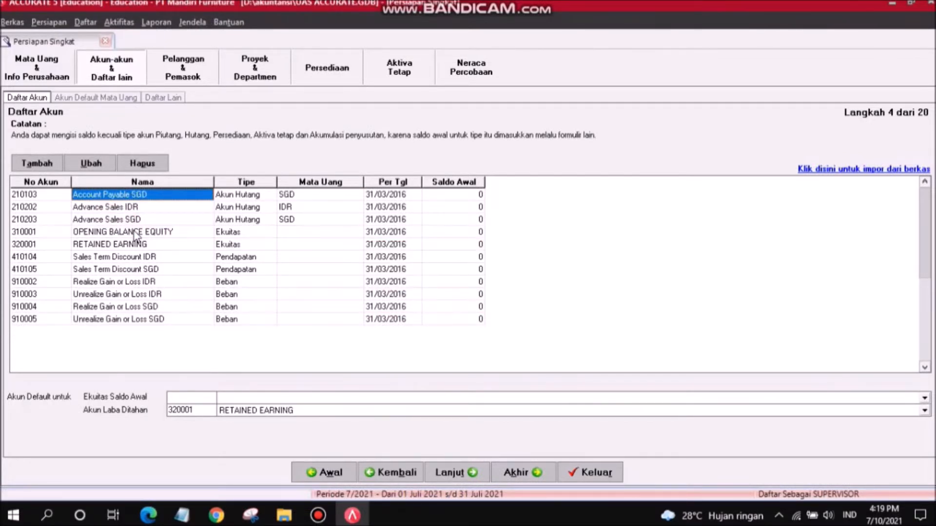
{"action": "right_click", "coordinate": [122, 197]}
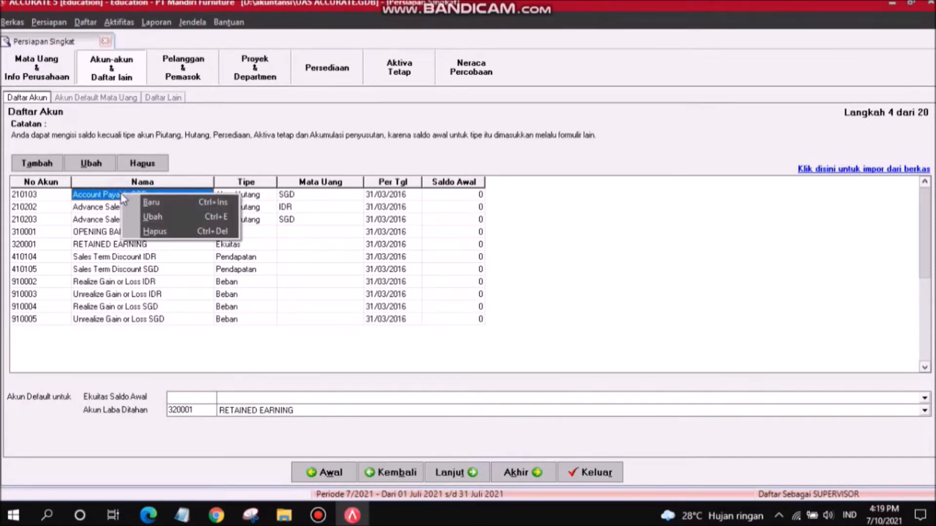
{"action": "left_click", "coordinate": [160, 228]}
{"action": "key", "text": "Return"}
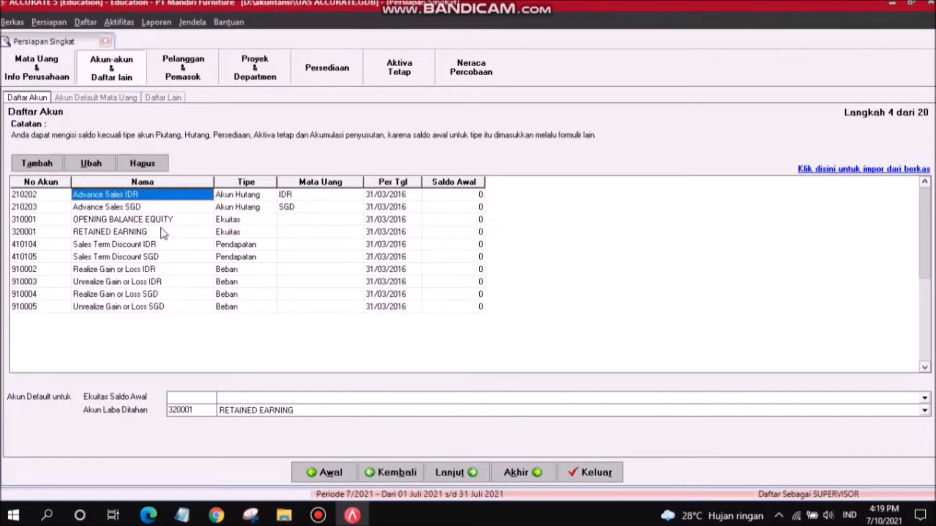
{"action": "right_click", "coordinate": [135, 194]}
{"action": "left_click", "coordinate": [177, 225]}
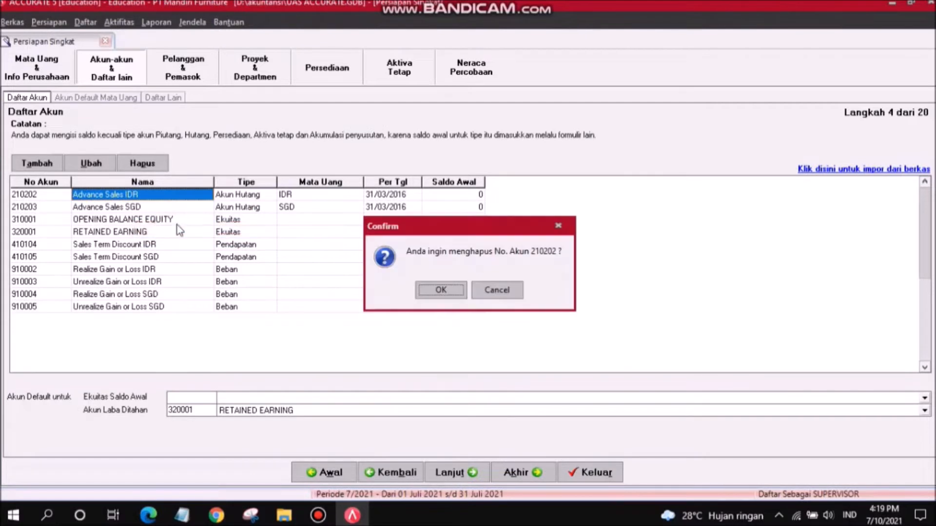
{"action": "key", "text": "Return"}
{"action": "right_click", "coordinate": [141, 197]}
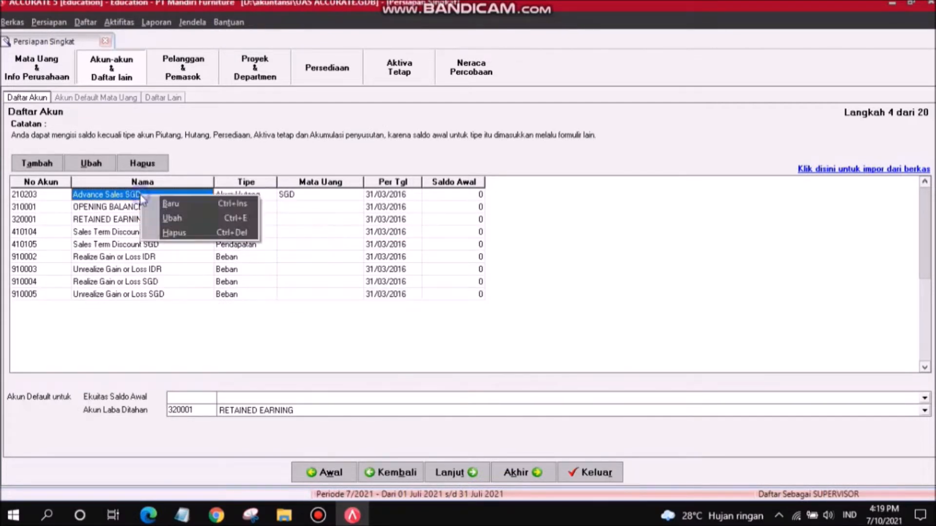
{"action": "left_click", "coordinate": [181, 233]}
{"action": "key", "text": "Return"}
{"action": "key", "text": "Return"}
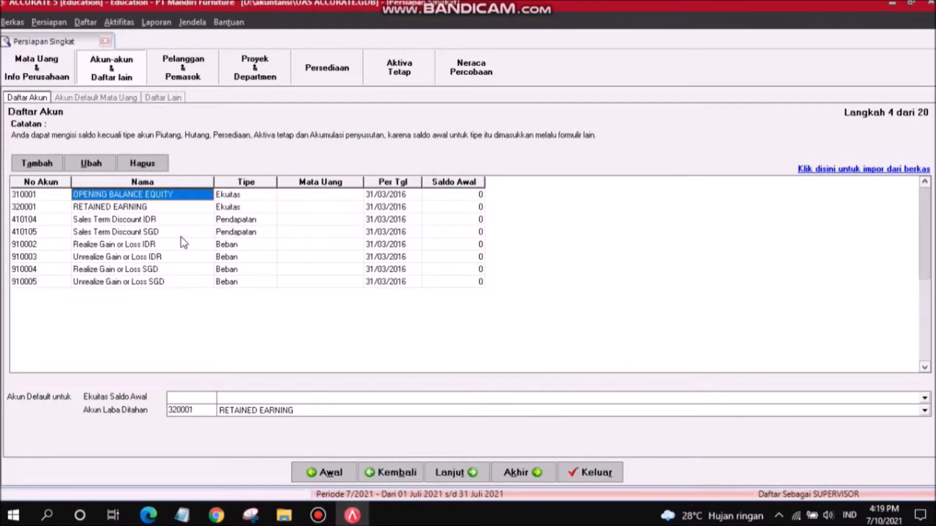
- Delete the Sales Term Discount IDR and SGD accounts (410104, 410105)
{"action": "left_click", "coordinate": [148, 223]}
{"action": "right_click", "coordinate": [147, 222]}
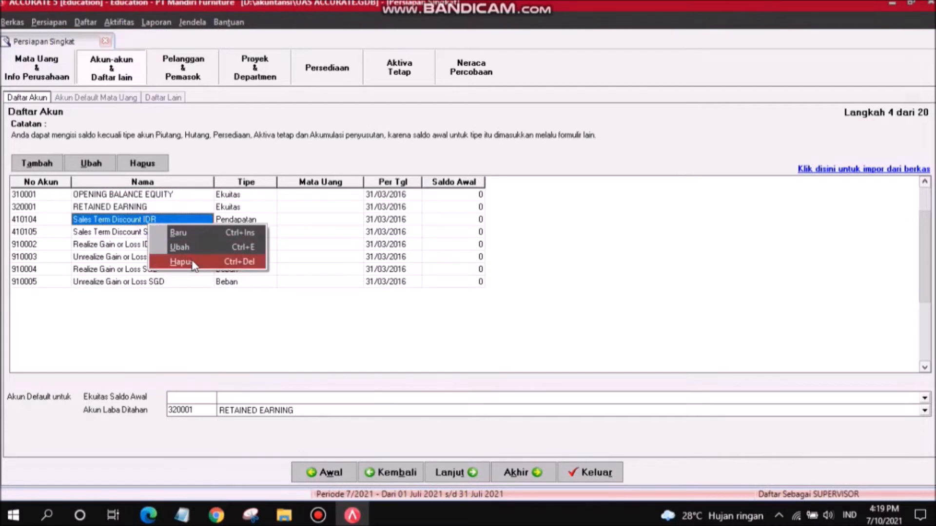
{"action": "left_click", "coordinate": [191, 260]}
{"action": "key", "text": "Return"}
{"action": "key", "text": "Return"}
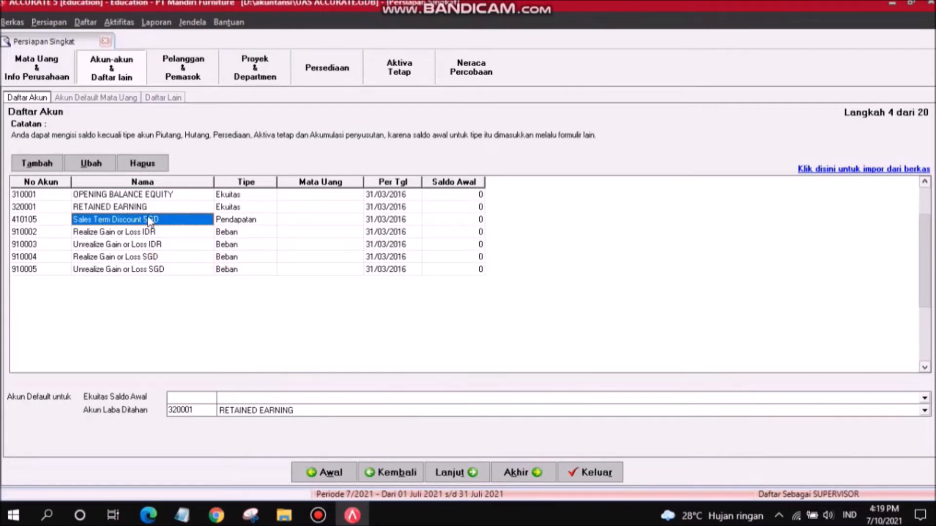
{"action": "right_click", "coordinate": [149, 219]}
{"action": "left_click", "coordinate": [183, 250]}
{"action": "key", "text": "Return"}
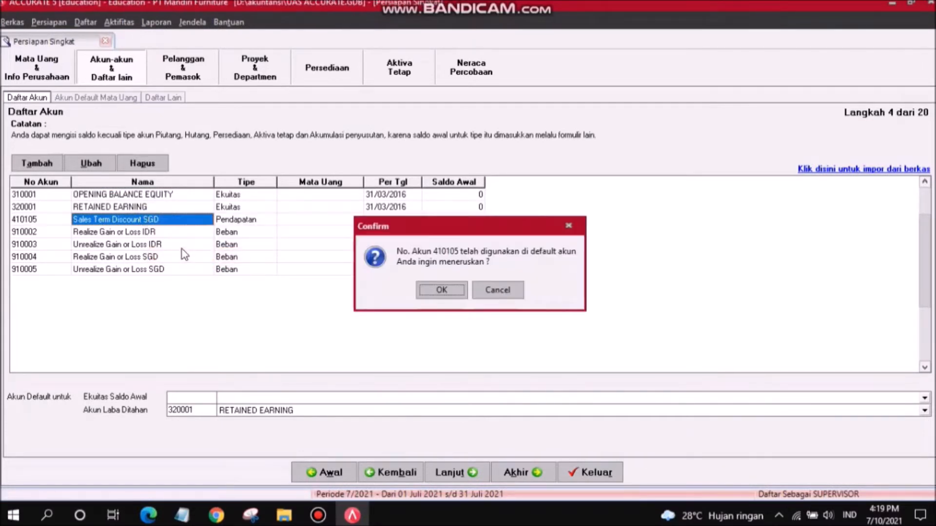
{"action": "key", "text": "Return"}
- Delete the realized and unrealized gain or loss accounts 910002 through 910005
{"action": "right_click", "coordinate": [154, 221]}
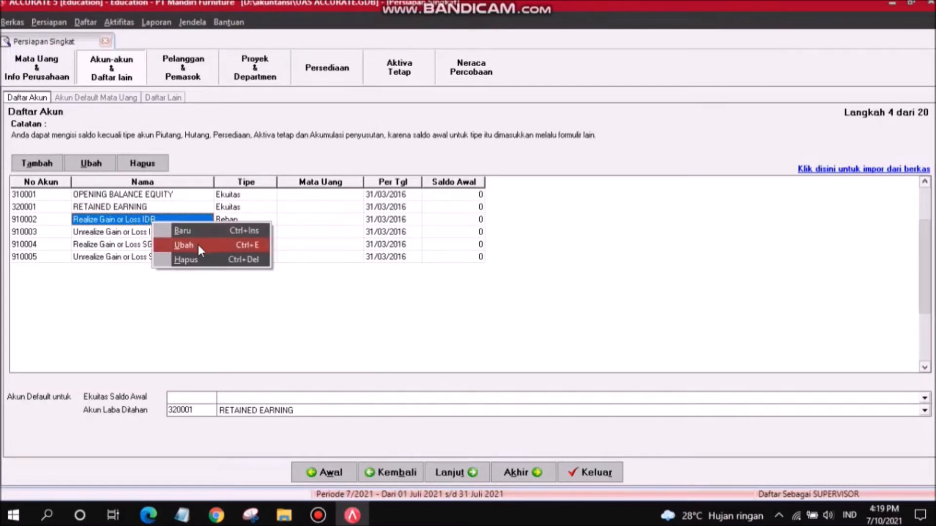
{"action": "left_click", "coordinate": [203, 261]}
{"action": "key", "text": "Return"}
{"action": "key", "text": "Return"}
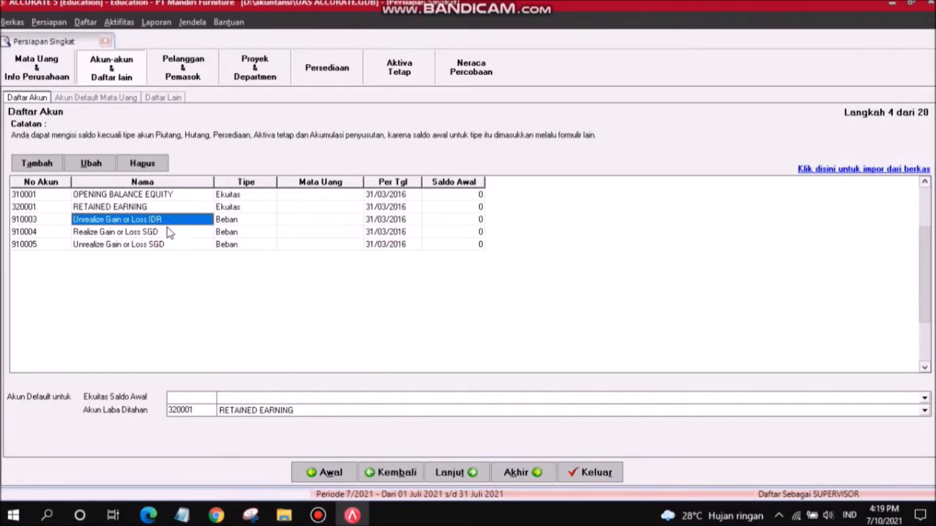
{"action": "right_click", "coordinate": [161, 224]}
{"action": "left_click", "coordinate": [197, 261]}
{"action": "key", "text": "Return"}
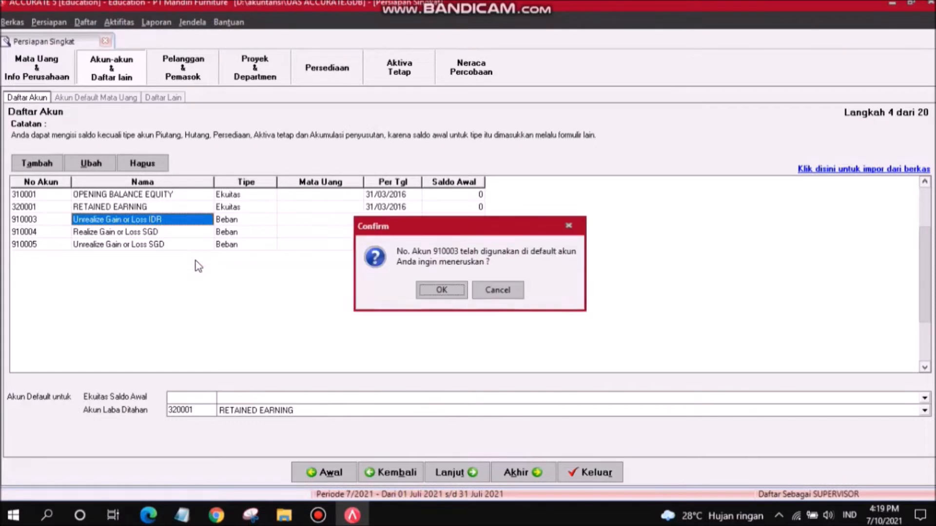
{"action": "key", "text": "Return"}
{"action": "right_click", "coordinate": [161, 225]}
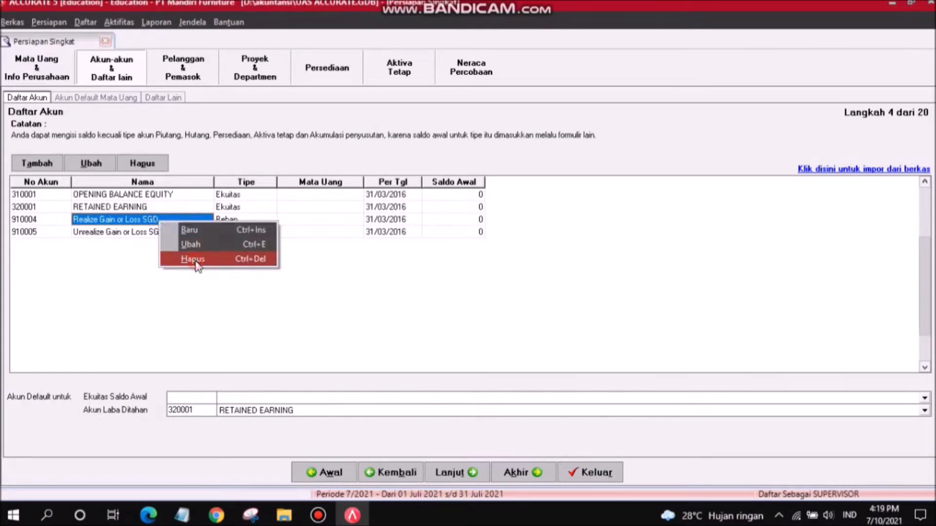
{"action": "left_click", "coordinate": [198, 261]}
{"action": "key", "text": "Return"}
{"action": "key", "text": "Return"}
{"action": "right_click", "coordinate": [157, 226]}
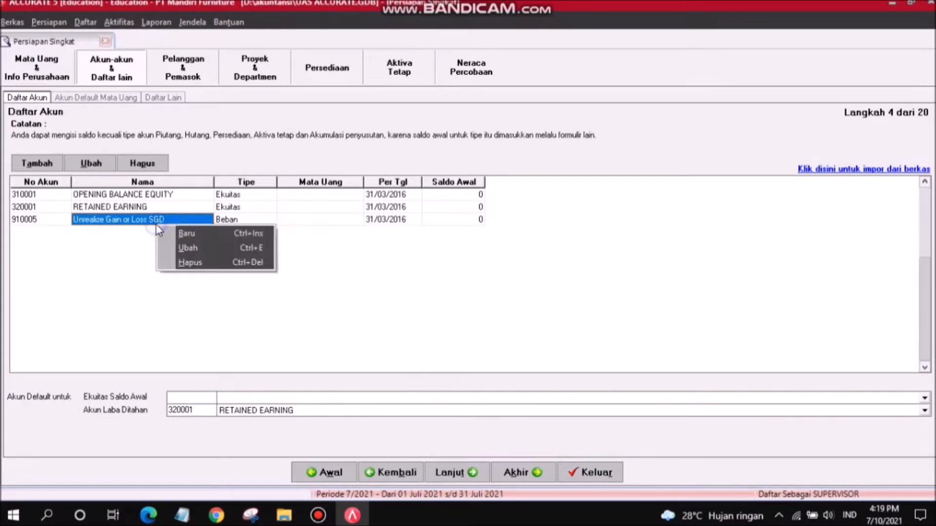
{"action": "left_click", "coordinate": [185, 261]}
{"action": "key", "text": "Return"}
- Set the Ekuitas Saldo Awal default to OPENING BALANCE EQUITY
{"action": "left_click", "coordinate": [260, 398]}
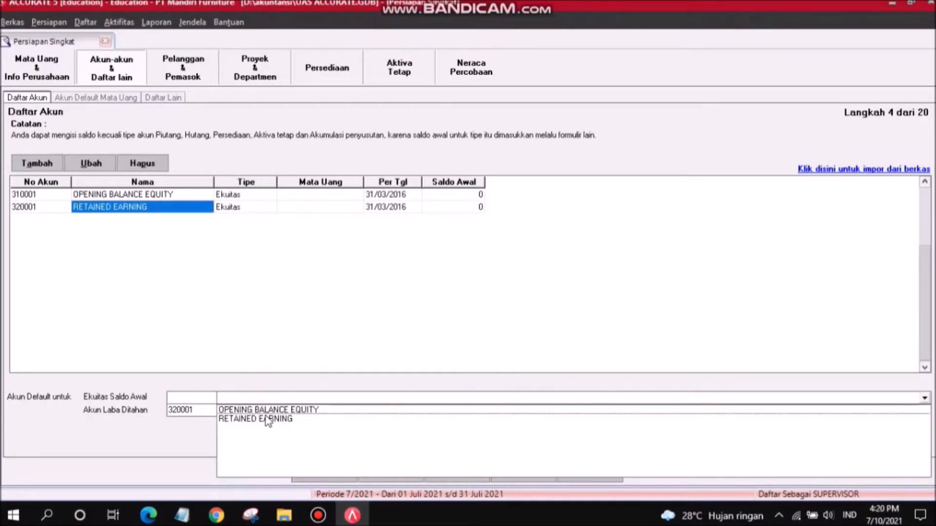
{"action": "left_click", "coordinate": [259, 414]}
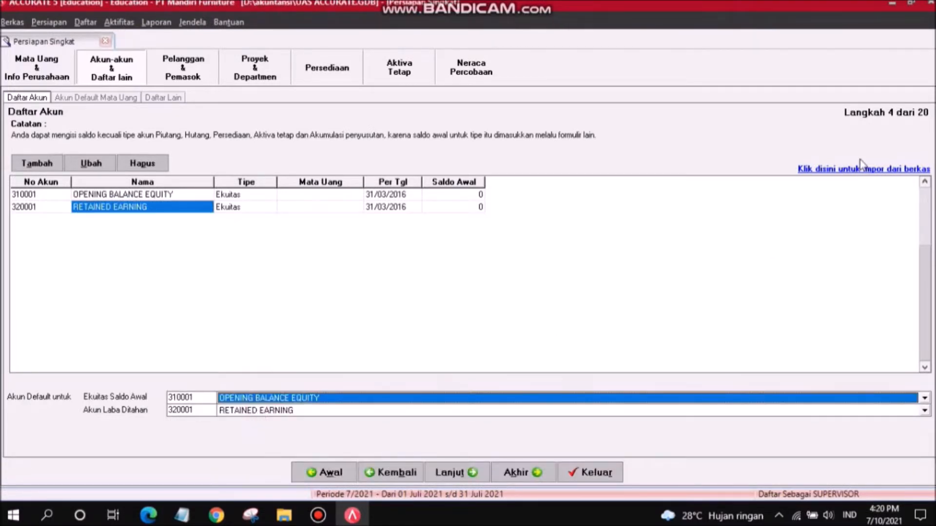
{"action": "left_click", "coordinate": [823, 168]}
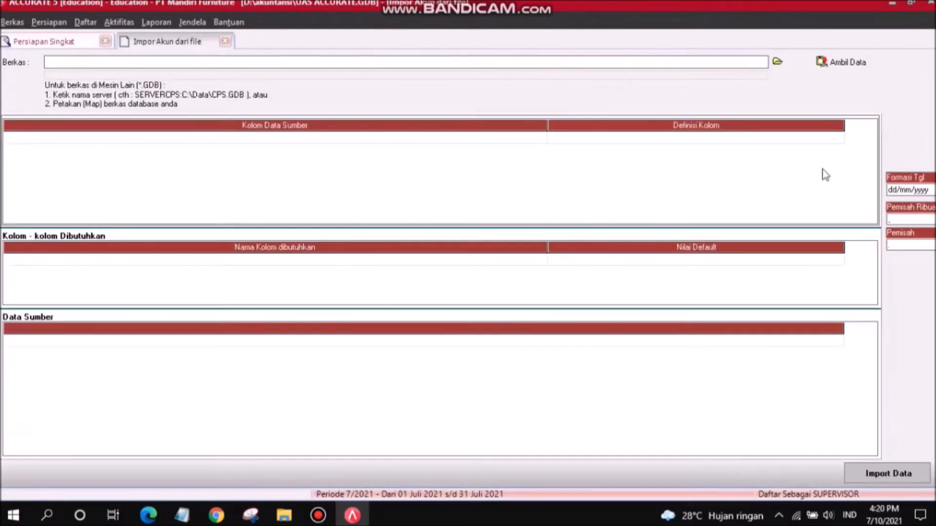
- Pick the Excel file akuntansi\Tabel 1 Daftar Akun.xls as the account import source and fetch its data
{"action": "left_click", "coordinate": [778, 61]}
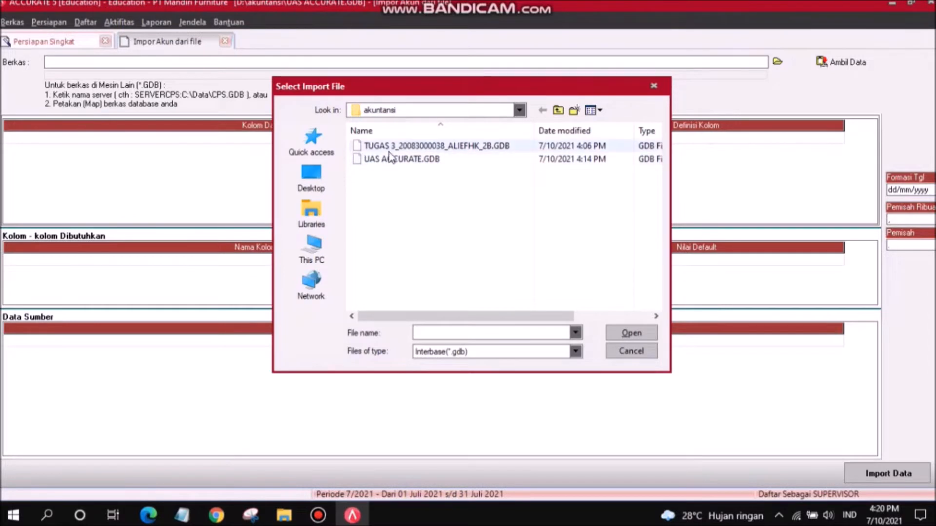
{"action": "key", "text": "BackSpace"}
{"action": "left_click", "coordinate": [565, 353]}
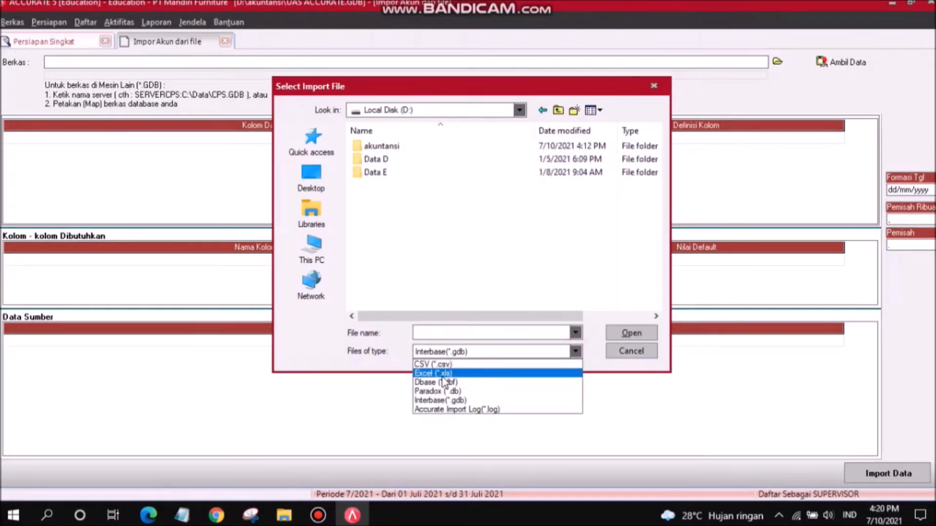
{"action": "left_click", "coordinate": [444, 382]}
{"action": "double_click", "coordinate": [383, 146]}
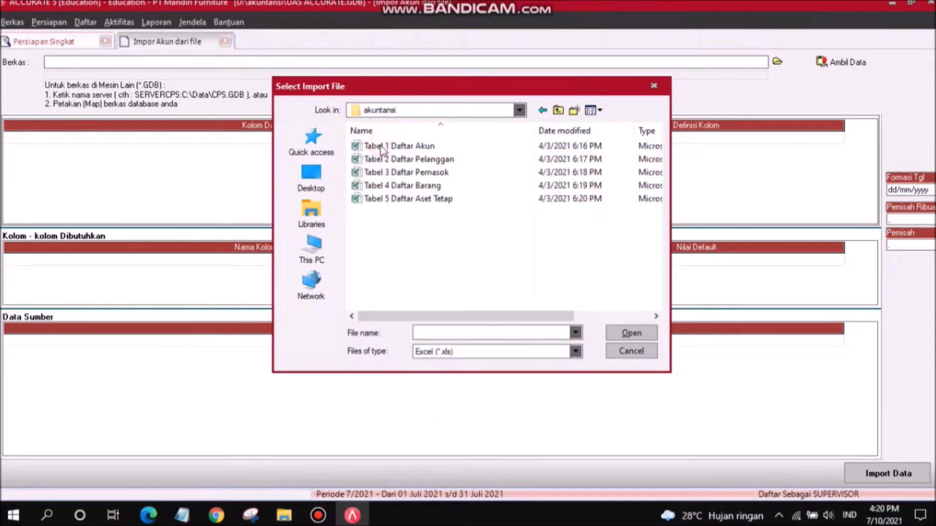
{"action": "left_click", "coordinate": [399, 147]}
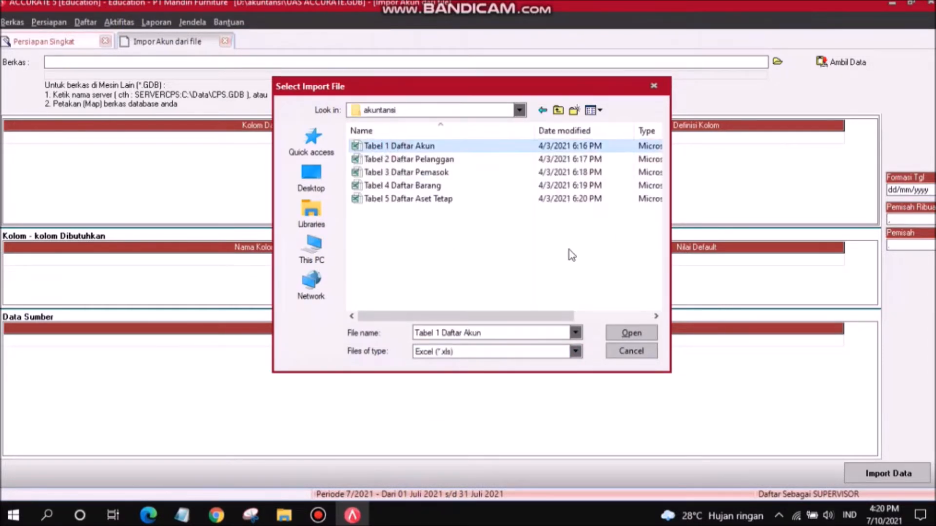
{"action": "left_click", "coordinate": [626, 334]}
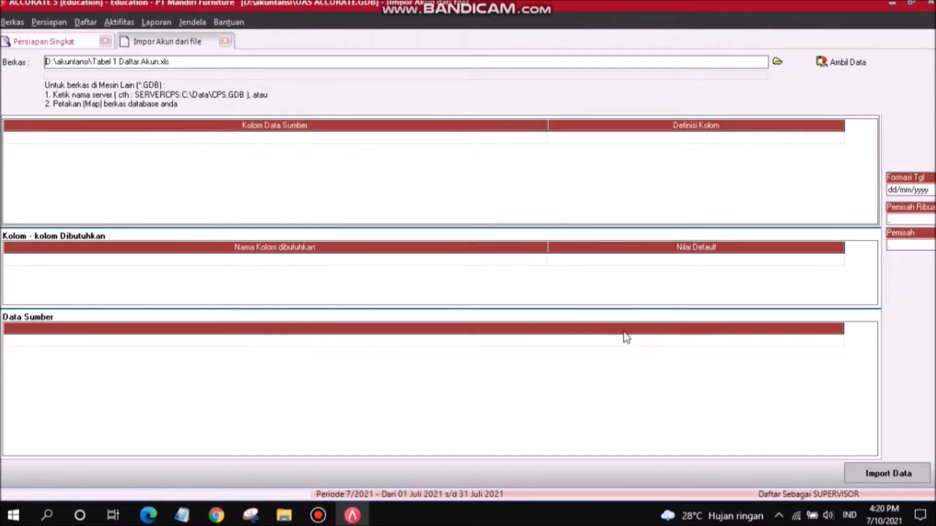
{"action": "left_click", "coordinate": [841, 66]}
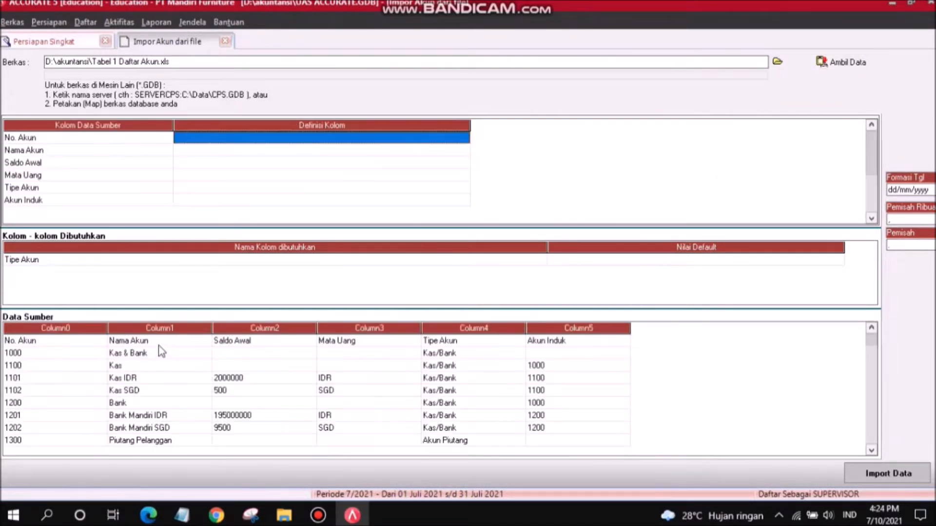
- Delete the header row from the Data Sumber source data
{"action": "left_click", "coordinate": [152, 340]}
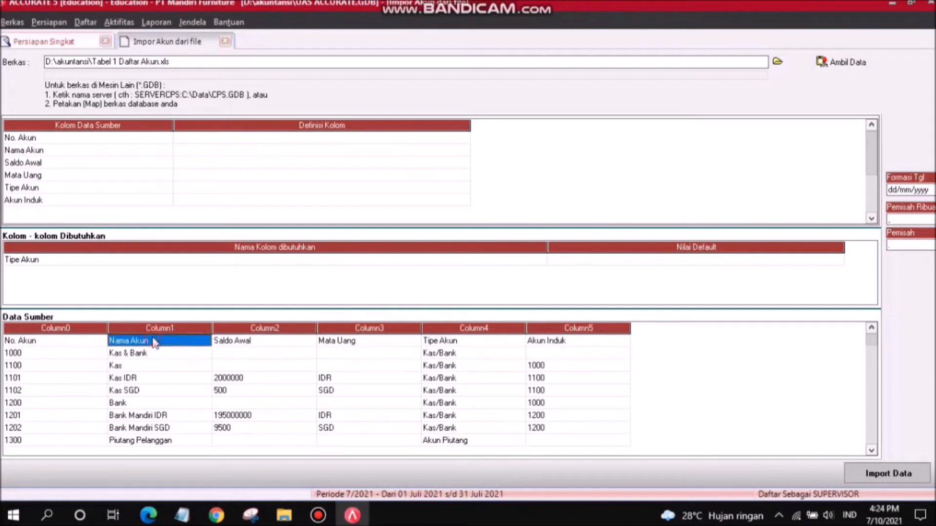
{"action": "right_click", "coordinate": [152, 340]}
{"action": "left_click", "coordinate": [191, 361]}
{"action": "left_click", "coordinate": [442, 289]}
- Map the first spreadsheet column to the No. Akun field
{"action": "left_click", "coordinate": [218, 139]}
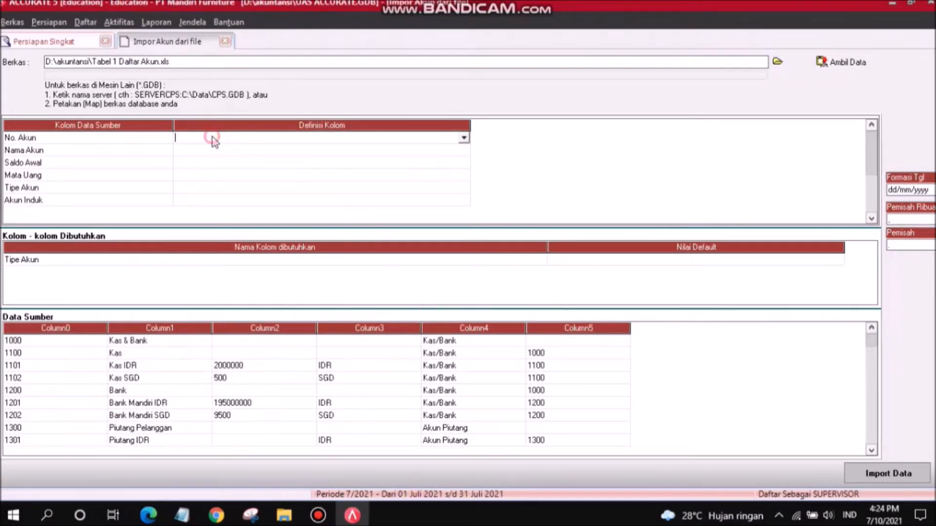
{"action": "right_click", "coordinate": [212, 137]}
{"action": "left_click", "coordinate": [513, 142]}
{"action": "left_click", "coordinate": [464, 138]}
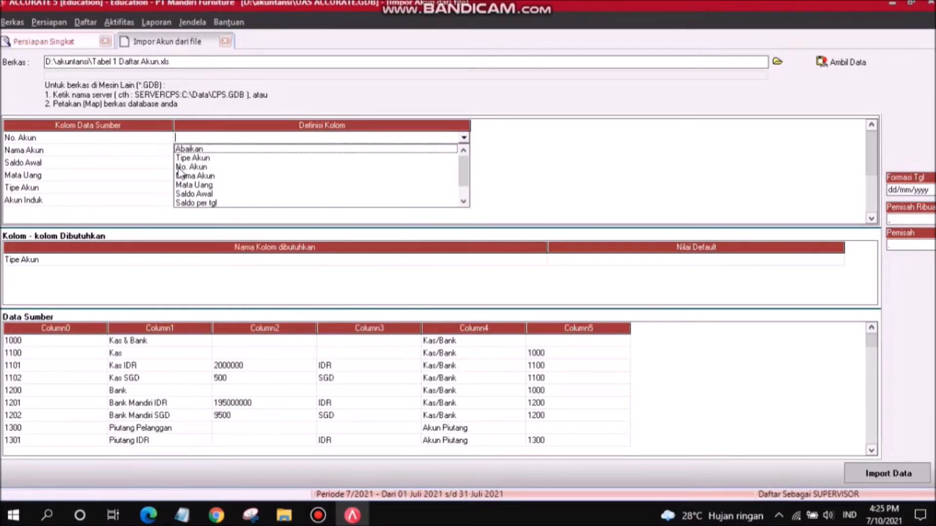
{"action": "left_click", "coordinate": [179, 168]}
{"action": "left_click", "coordinate": [463, 138]}
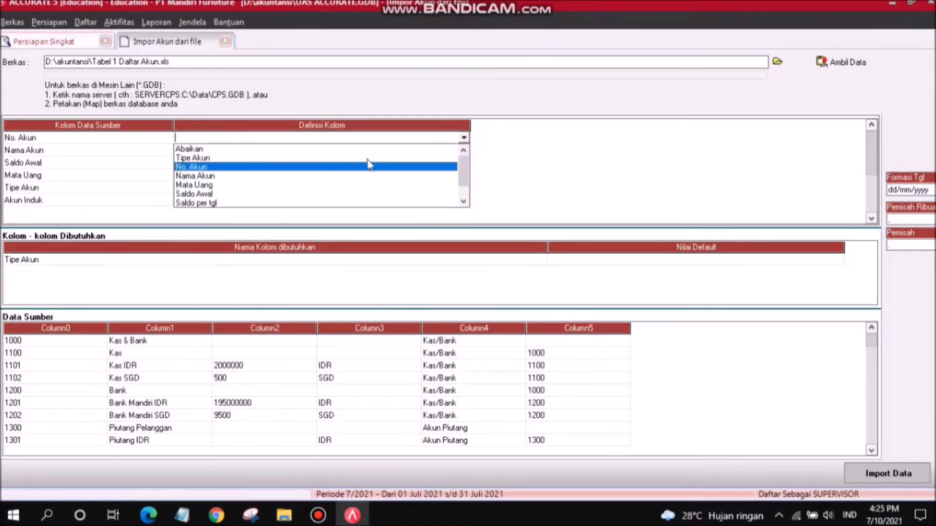
{"action": "left_click", "coordinate": [268, 166]}
{"action": "left_click", "coordinate": [215, 153]}
- Map the remaining columns to Nama Akun, Saldo Awal and Mata Uang
{"action": "left_click", "coordinate": [463, 150]}
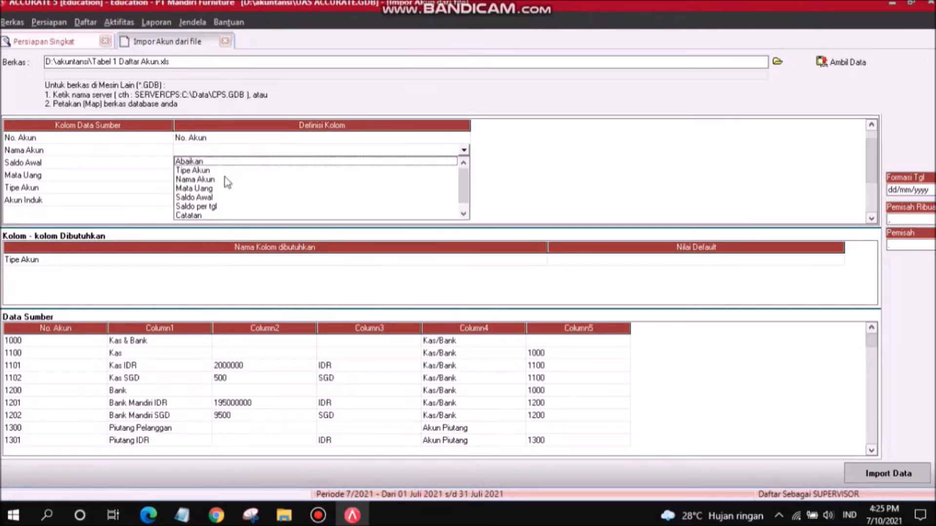
{"action": "left_click", "coordinate": [205, 179]}
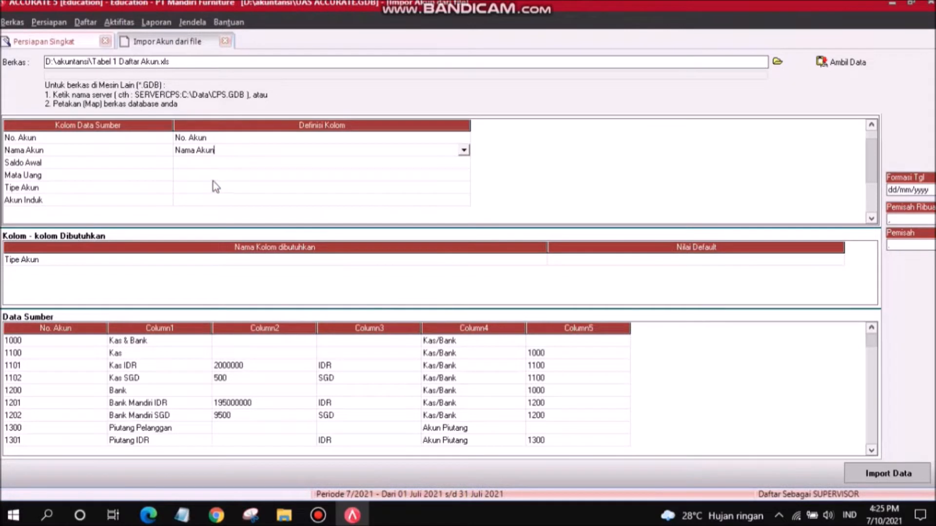
{"action": "left_click", "coordinate": [192, 166]}
{"action": "left_click", "coordinate": [415, 165]}
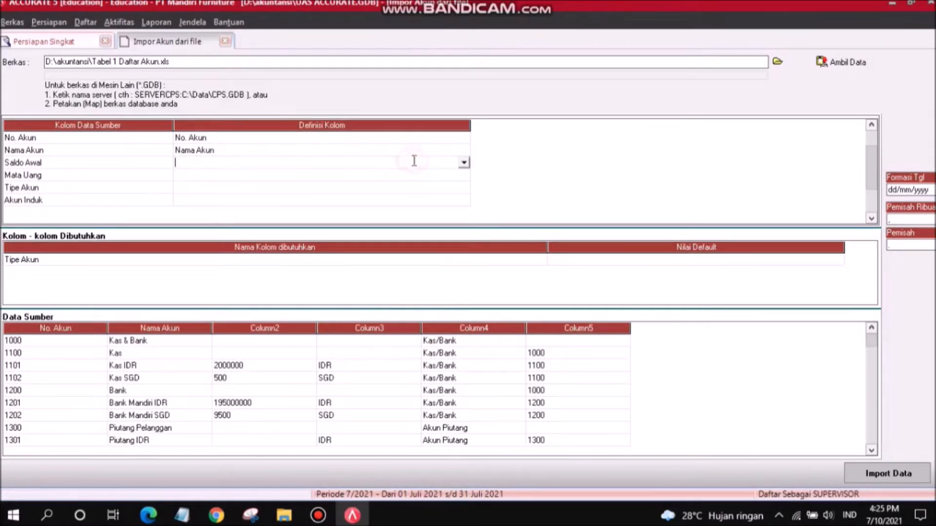
{"action": "left_click", "coordinate": [464, 164]}
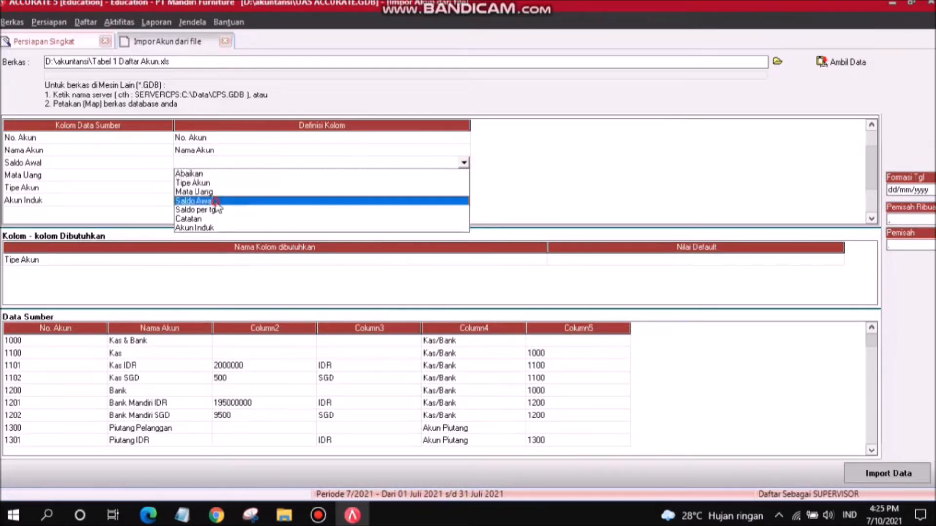
{"action": "left_click", "coordinate": [229, 200]}
{"action": "left_click", "coordinate": [233, 176]}
{"action": "left_click", "coordinate": [233, 175]}
{"action": "left_click", "coordinate": [465, 176]}
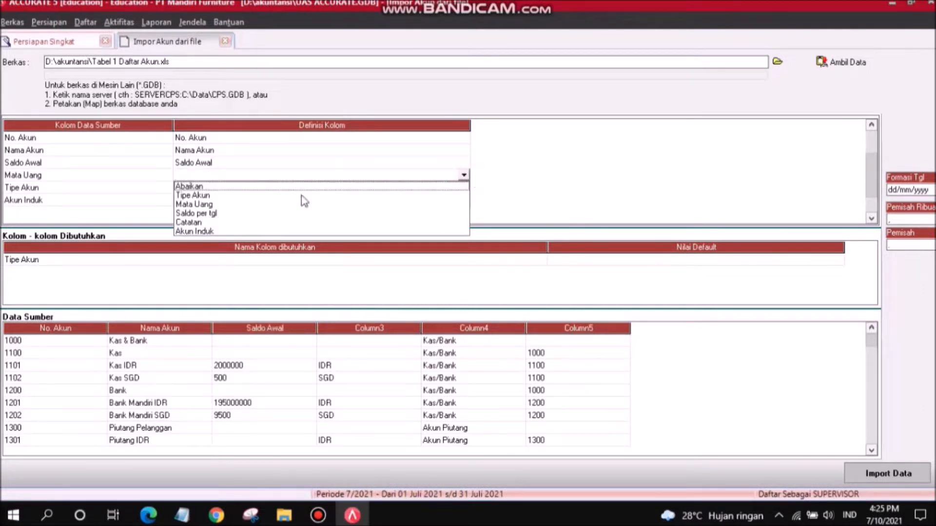
{"action": "left_click", "coordinate": [211, 204]}
- Map the source currencies IDR and SGD to Accurate's IDR and SGD currencies
{"action": "left_click", "coordinate": [199, 38]}
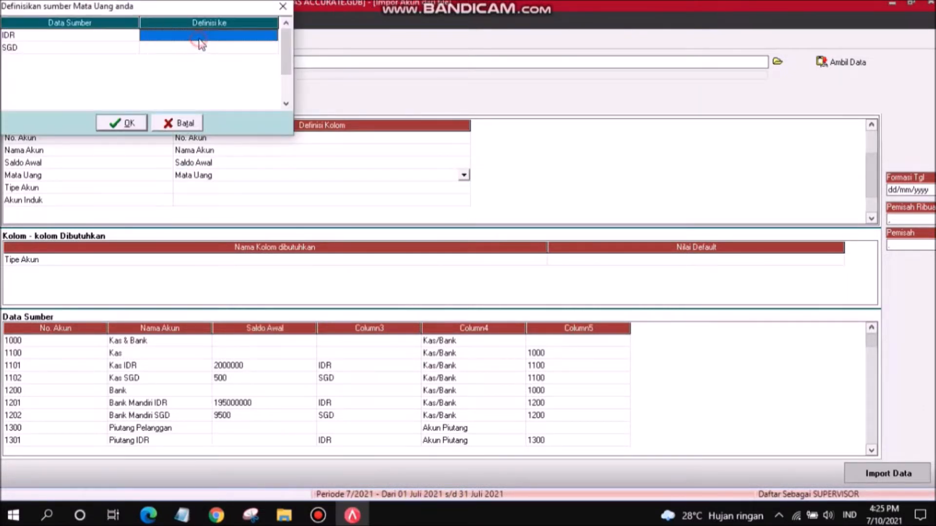
{"action": "left_click", "coordinate": [272, 36]}
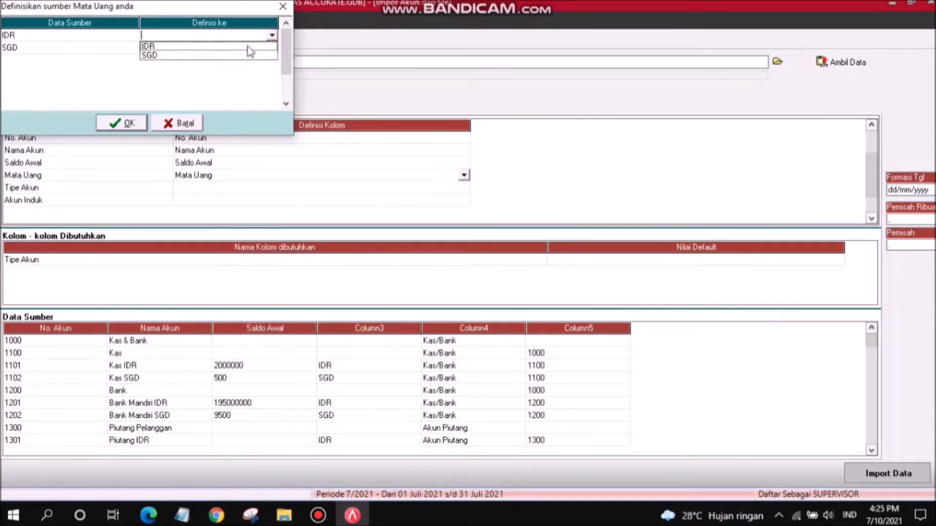
{"action": "left_click", "coordinate": [247, 43]}
{"action": "left_click", "coordinate": [234, 49]}
{"action": "left_click", "coordinate": [235, 48]}
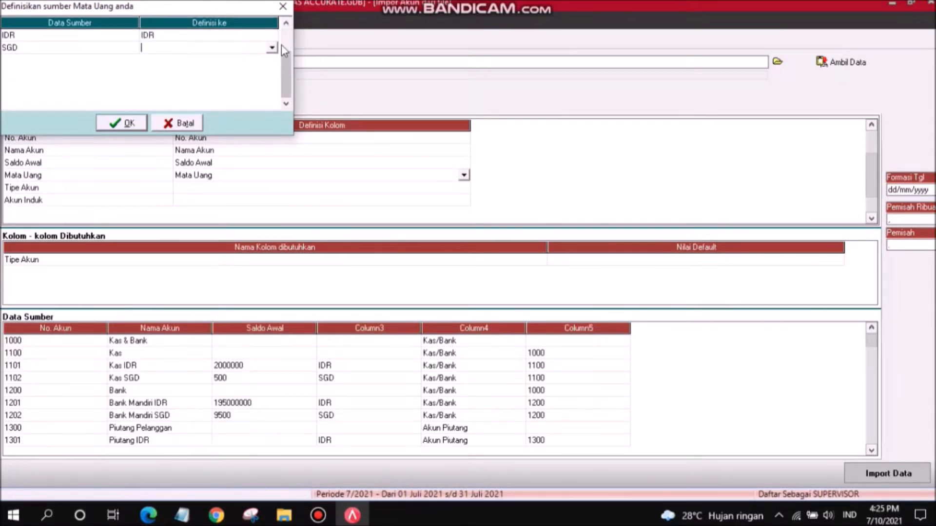
{"action": "left_click", "coordinate": [272, 49]}
{"action": "left_click", "coordinate": [246, 68]}
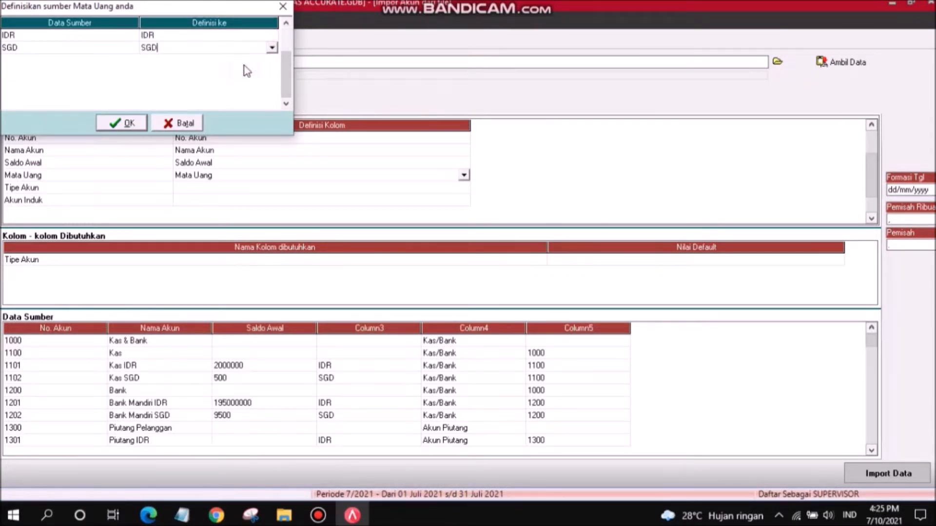
{"action": "left_click", "coordinate": [129, 123]}
- Set the Tipe Akun column's definition to Tipe Akun
{"action": "left_click", "coordinate": [260, 190]}
{"action": "left_click", "coordinate": [423, 190]}
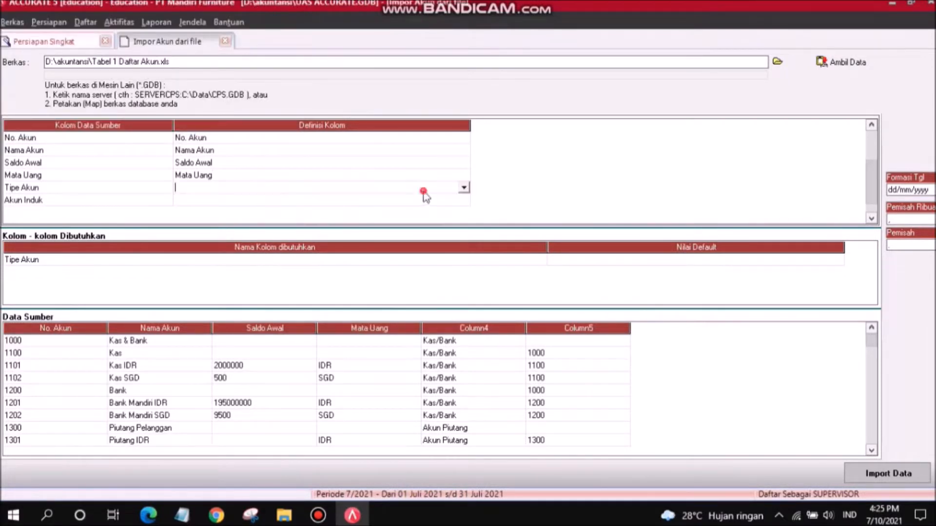
{"action": "left_click", "coordinate": [464, 189]}
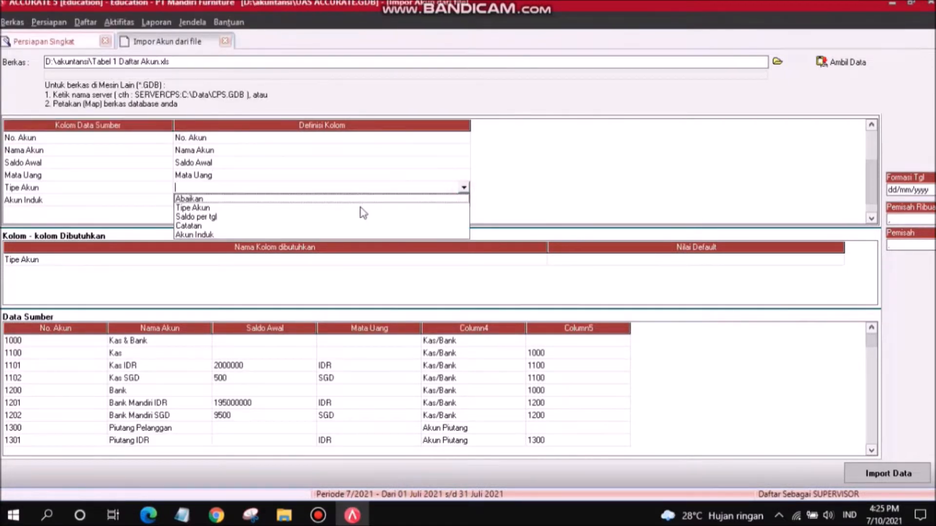
{"action": "left_click", "coordinate": [222, 207]}
- Map the Kas/Bank, Akun Piutang and Persediaan account types to their matching Accurate types
{"action": "left_click", "coordinate": [225, 37]}
{"action": "left_click", "coordinate": [226, 37]}
{"action": "left_click", "coordinate": [272, 36]}
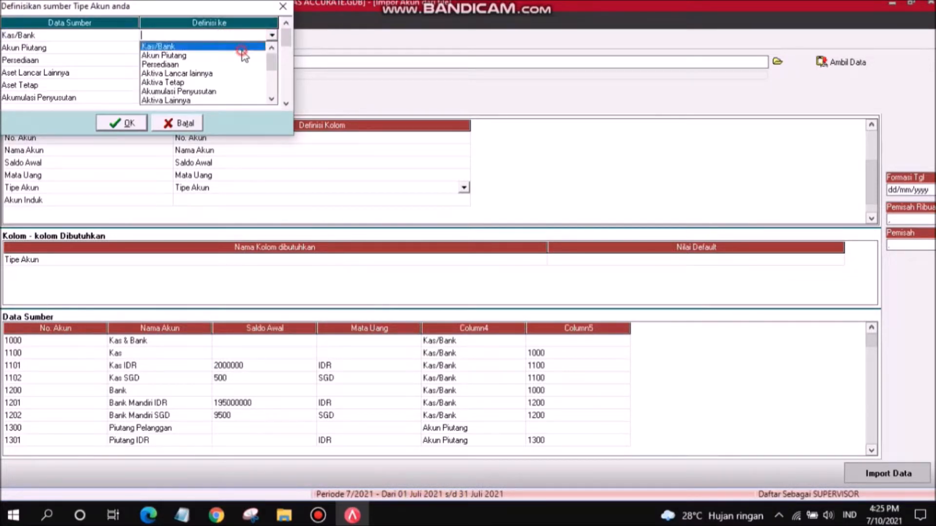
{"action": "left_click", "coordinate": [237, 48]}
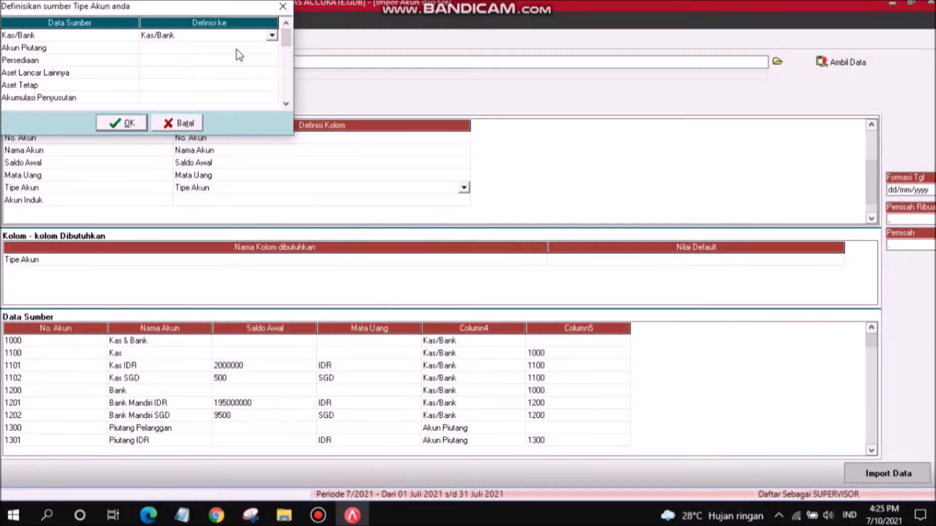
{"action": "left_click", "coordinate": [272, 47]}
{"action": "left_click", "coordinate": [213, 65]}
{"action": "left_click", "coordinate": [195, 62]}
{"action": "left_click", "coordinate": [196, 62]}
{"action": "left_click", "coordinate": [271, 62]}
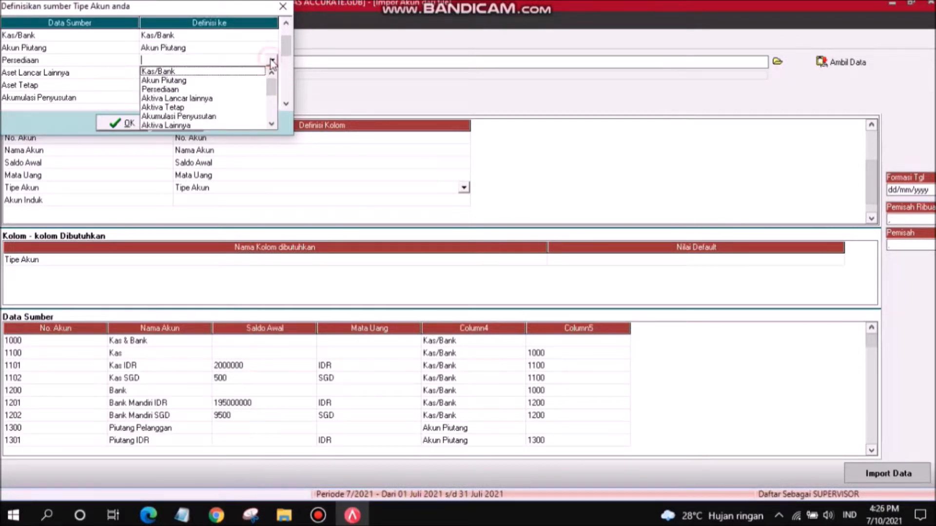
{"action": "left_click", "coordinate": [188, 88]}
- Map Aset Lancar Lainnya to Aktiva Lancar lainnya, Aset Tetap to Aktiva Tetap, and Akumulasi Penyusutan
{"action": "left_click", "coordinate": [175, 74]}
{"action": "left_click", "coordinate": [175, 73]}
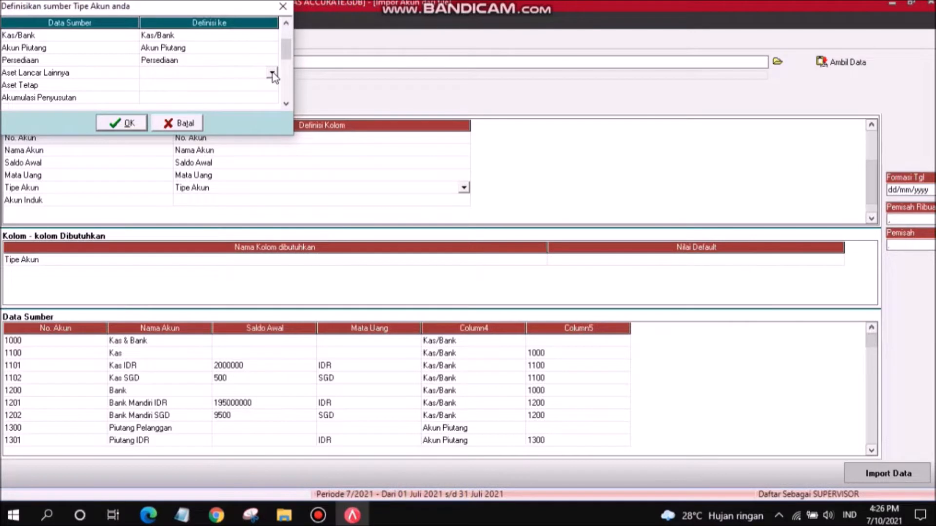
{"action": "left_click", "coordinate": [272, 74]}
{"action": "left_click", "coordinate": [207, 112]}
{"action": "left_click", "coordinate": [210, 89]}
{"action": "left_click", "coordinate": [209, 87]}
{"action": "left_click", "coordinate": [272, 85]}
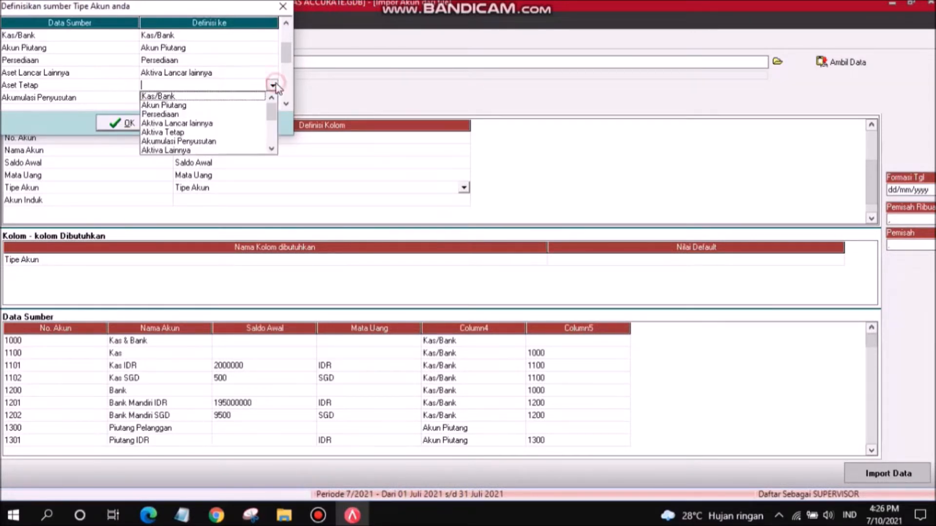
{"action": "left_click", "coordinate": [176, 132]}
{"action": "left_click", "coordinate": [180, 97]}
{"action": "left_click", "coordinate": [271, 97]}
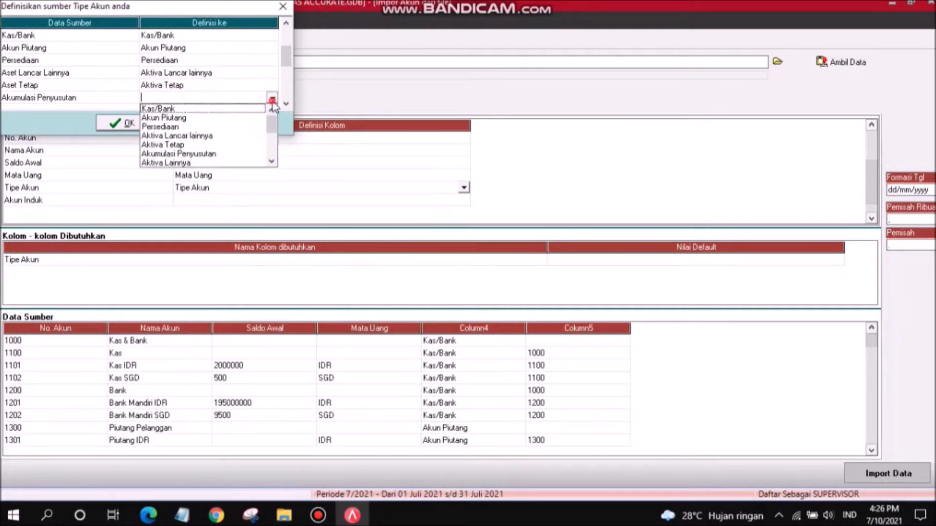
{"action": "left_click", "coordinate": [272, 161]}
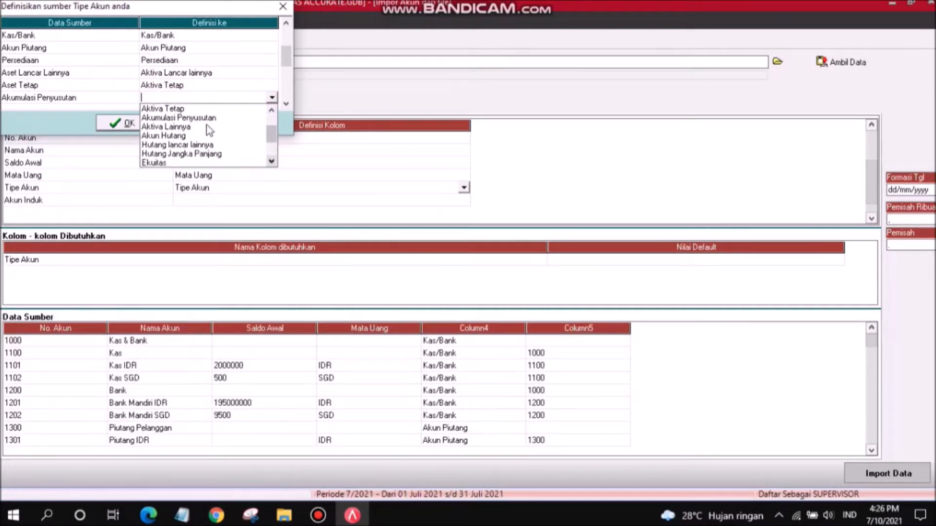
{"action": "left_click", "coordinate": [205, 117]}
{"action": "left_click", "coordinate": [286, 104]}
{"action": "left_click", "coordinate": [286, 104]}
{"action": "left_click", "coordinate": [286, 104]}
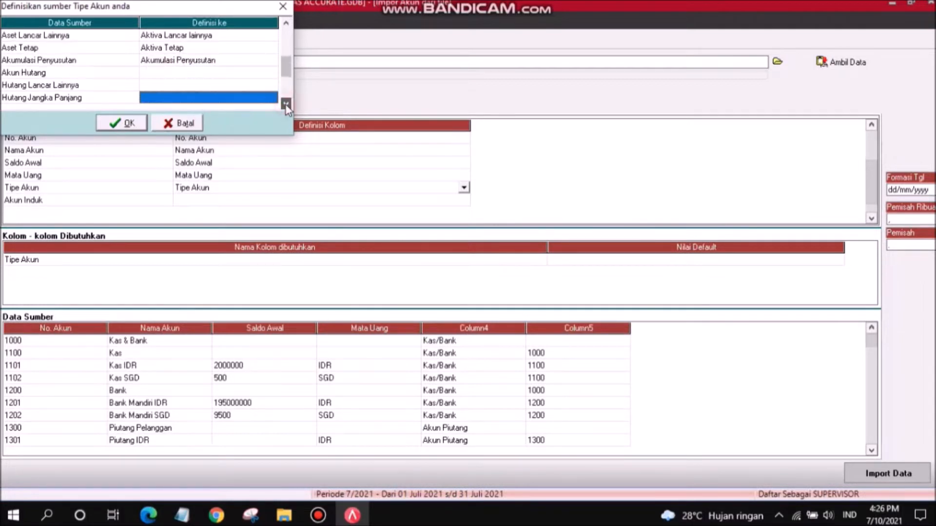
{"action": "left_click", "coordinate": [285, 104]}
{"action": "left_click", "coordinate": [286, 103]}
- Map Akun Hutang, Hutang Lancar Lainnya and Hutang Jangka Panjang to their matching types
{"action": "left_click", "coordinate": [200, 47]}
{"action": "left_click", "coordinate": [199, 46]}
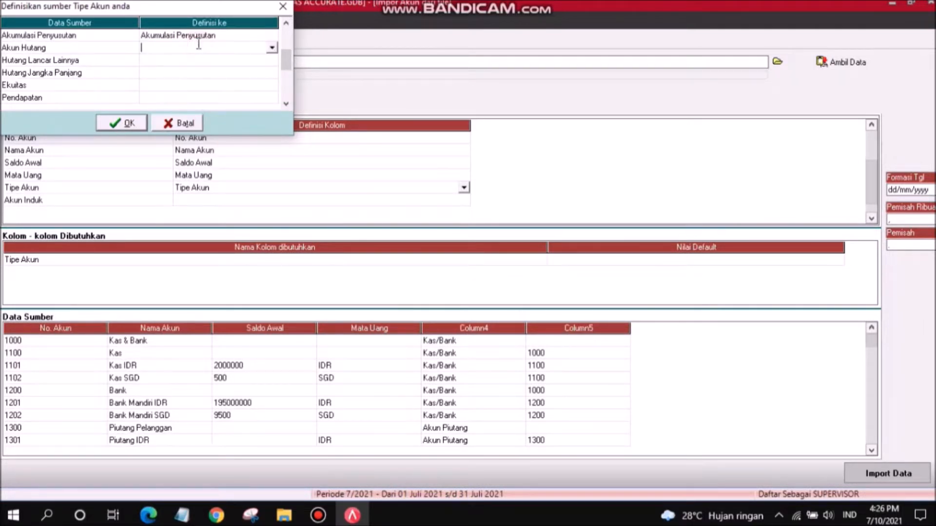
{"action": "left_click", "coordinate": [272, 48]}
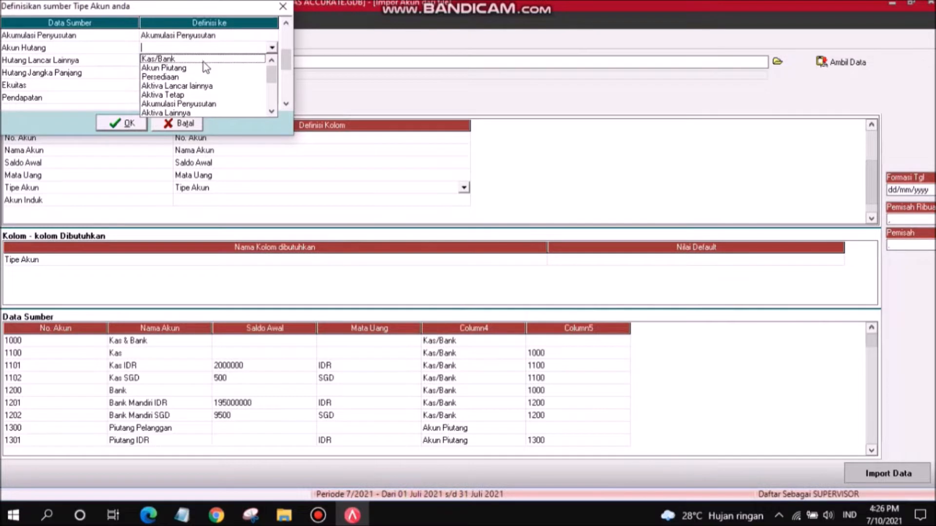
{"action": "scroll", "coordinate": [273, 109], "scroll_direction": "down", "scroll_amount": 2}
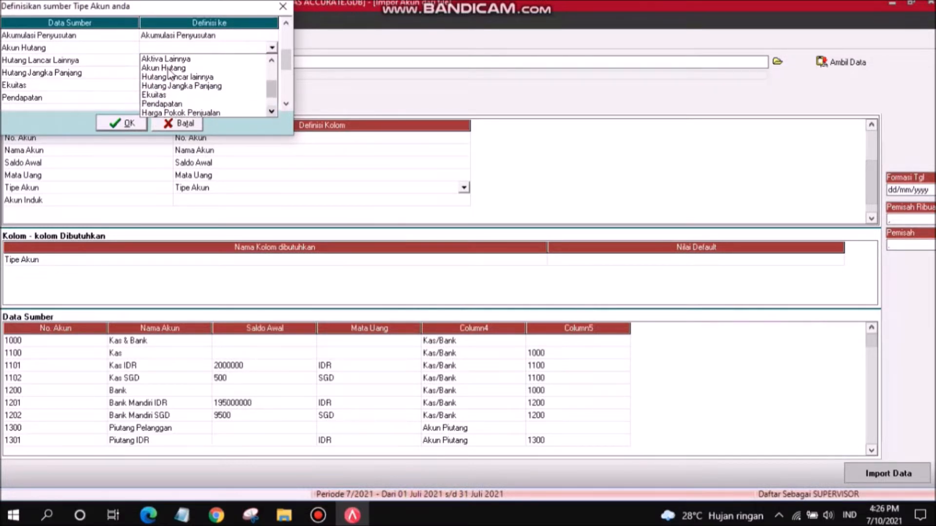
{"action": "left_click", "coordinate": [169, 69]}
{"action": "left_click", "coordinate": [161, 61]}
{"action": "left_click", "coordinate": [161, 60]}
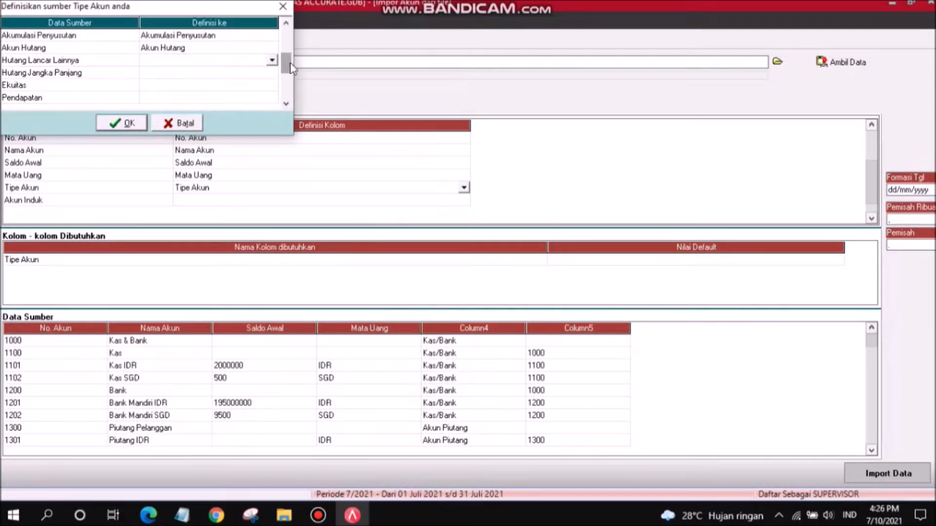
{"action": "left_click", "coordinate": [273, 61]}
{"action": "scroll", "coordinate": [273, 122], "scroll_direction": "down", "scroll_amount": 2}
{"action": "left_click", "coordinate": [190, 90]}
{"action": "left_click", "coordinate": [181, 73]}
{"action": "left_click", "coordinate": [272, 72]}
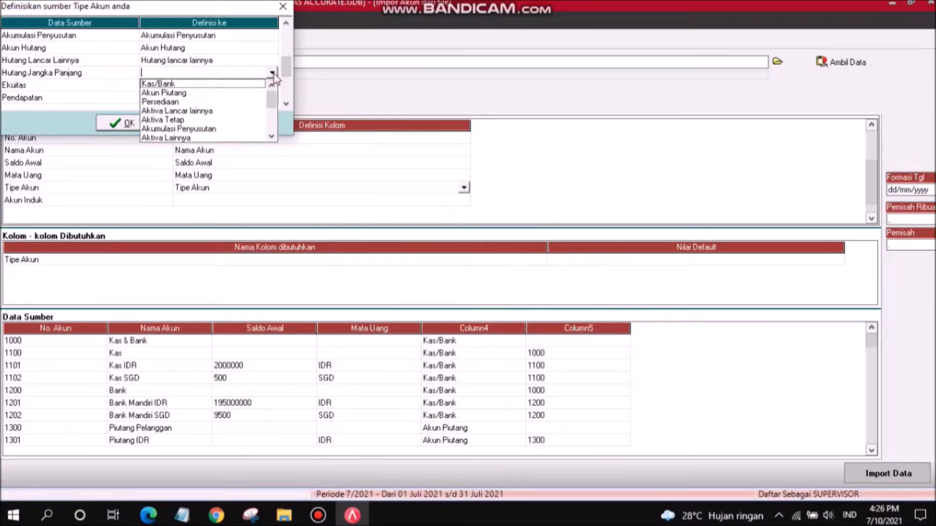
{"action": "scroll", "coordinate": [269, 139], "scroll_direction": "down", "scroll_amount": 3}
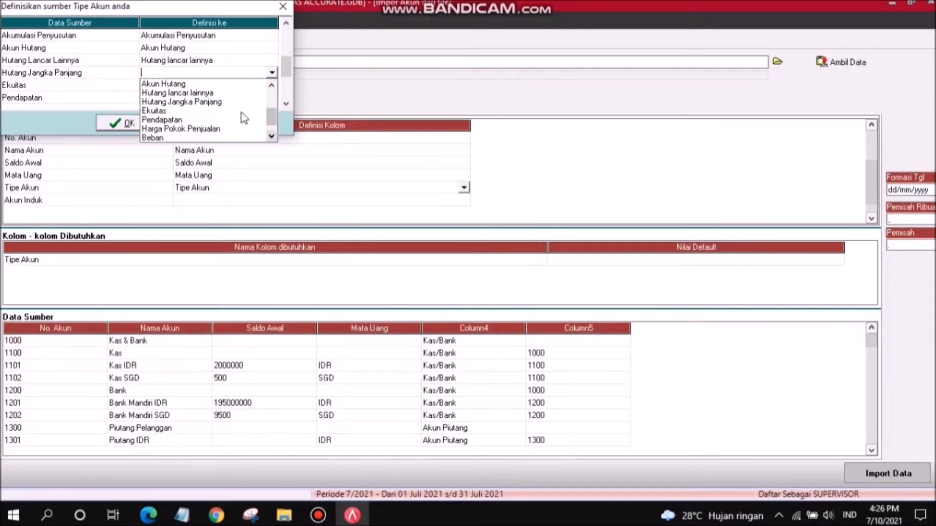
{"action": "left_click", "coordinate": [204, 102]}
- Map the Ekuitas and Pendapatan account types to Ekuitas and Pendapatan
{"action": "left_click", "coordinate": [168, 88]}
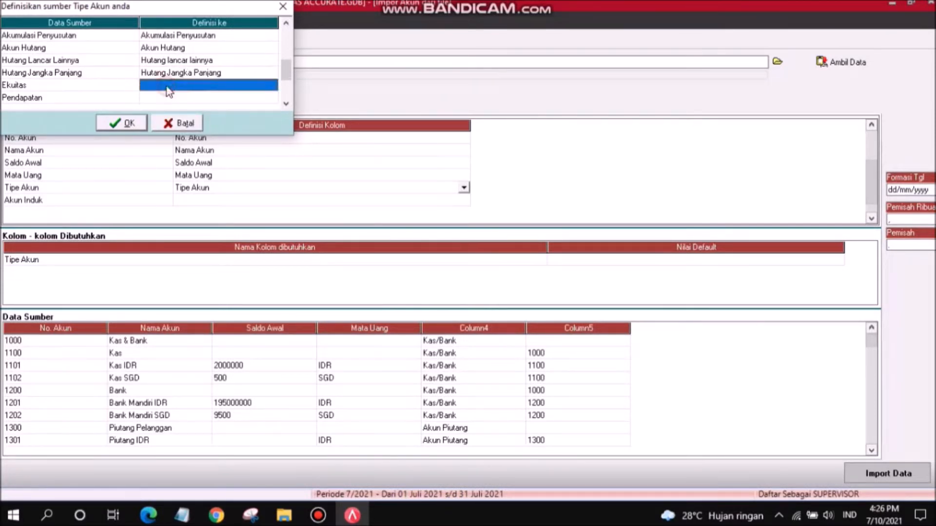
{"action": "left_click", "coordinate": [272, 87]}
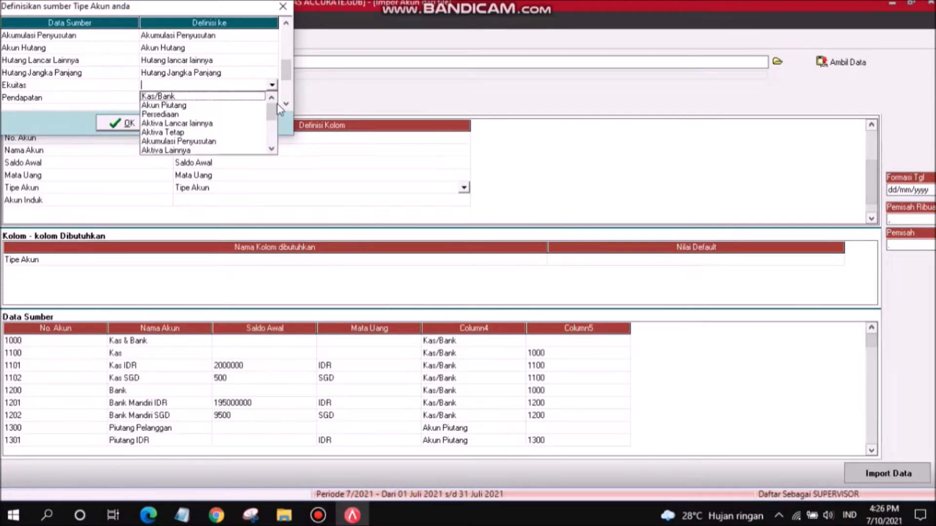
{"action": "left_click", "coordinate": [271, 149]}
{"action": "left_click", "coordinate": [272, 148]}
{"action": "left_click", "coordinate": [272, 149]}
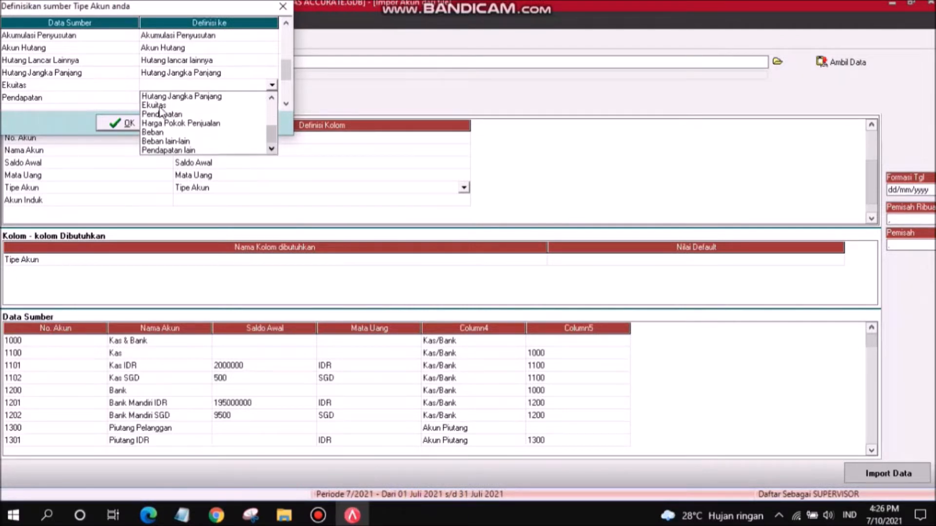
{"action": "left_click", "coordinate": [160, 106]}
{"action": "left_click", "coordinate": [222, 98]}
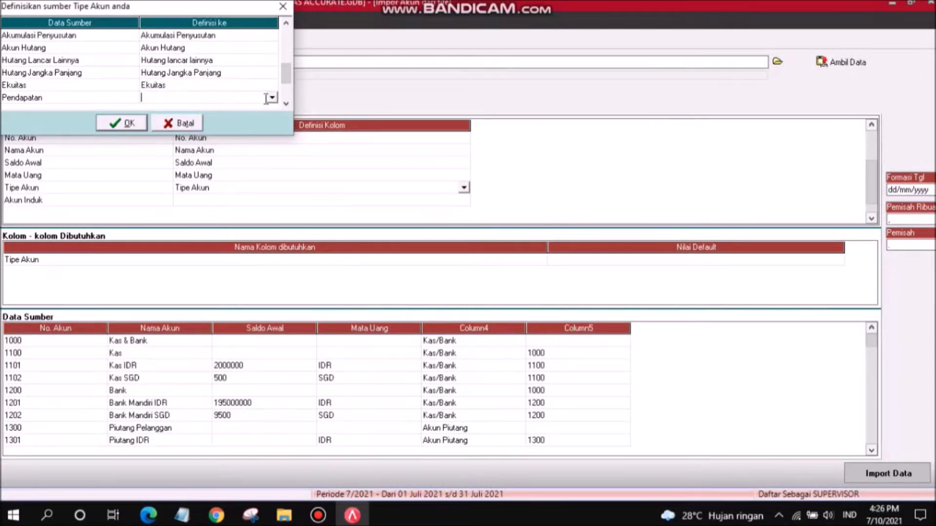
{"action": "left_click", "coordinate": [272, 98]}
{"action": "left_click", "coordinate": [272, 162]}
{"action": "left_click", "coordinate": [272, 162]}
{"action": "left_click", "coordinate": [271, 162]}
{"action": "left_click", "coordinate": [271, 161]}
{"action": "left_click", "coordinate": [169, 126]}
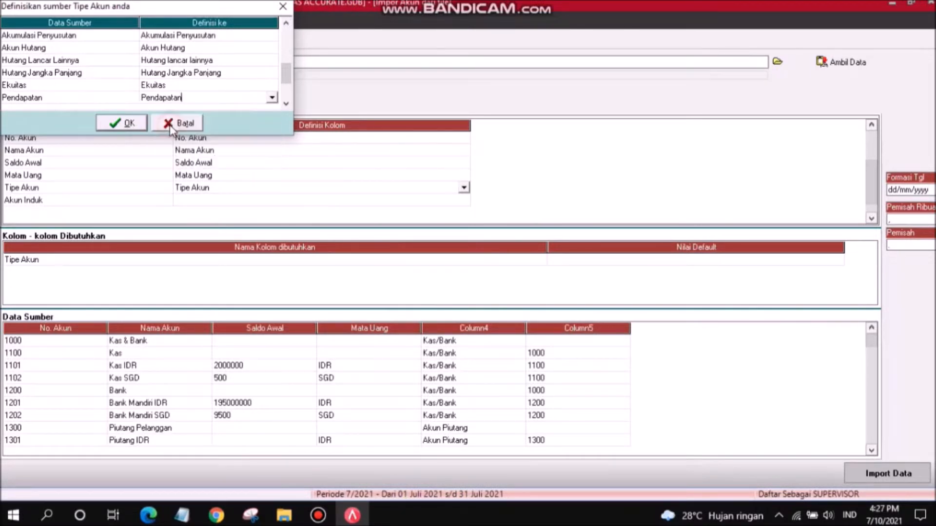
{"action": "left_click", "coordinate": [286, 103]}
{"action": "left_click", "coordinate": [286, 103]}
{"action": "left_click", "coordinate": [286, 103]}
{"action": "left_click", "coordinate": [287, 103]}
- Map Harga Pokok Penjualan and Beban to their matching Accurate types
{"action": "left_click", "coordinate": [174, 63]}
{"action": "left_click", "coordinate": [173, 62]}
{"action": "left_click", "coordinate": [272, 61]}
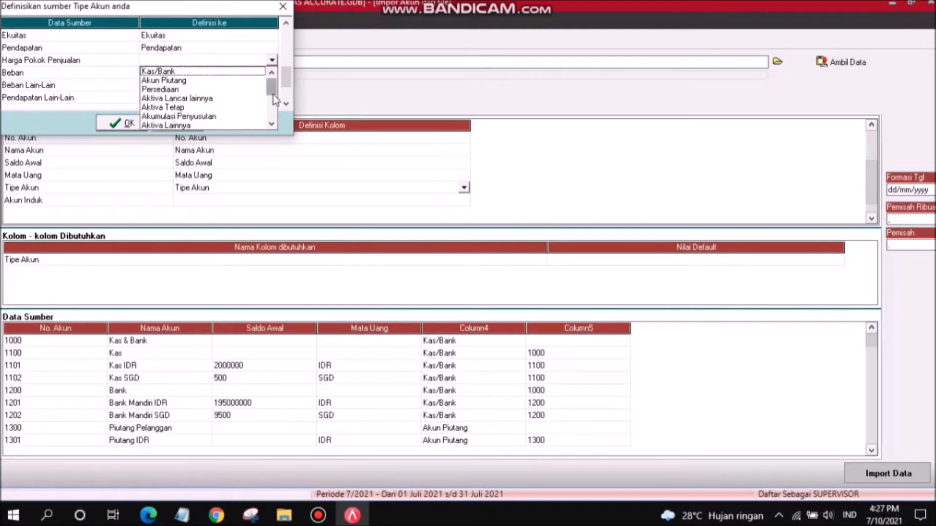
{"action": "left_click", "coordinate": [272, 125]}
{"action": "left_click", "coordinate": [272, 125]}
{"action": "left_click", "coordinate": [272, 125]}
{"action": "left_click", "coordinate": [272, 126]}
{"action": "left_click", "coordinate": [271, 125]}
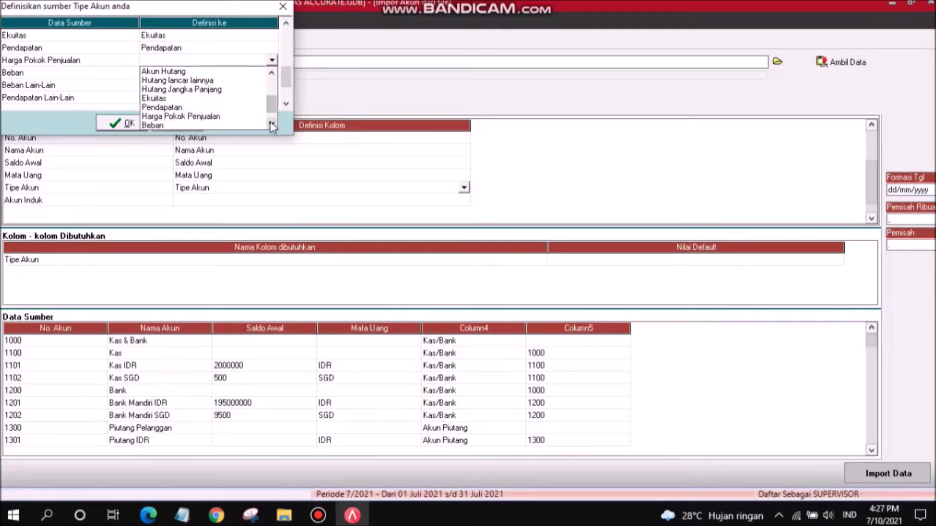
{"action": "left_click", "coordinate": [214, 117]}
{"action": "left_click", "coordinate": [176, 77]}
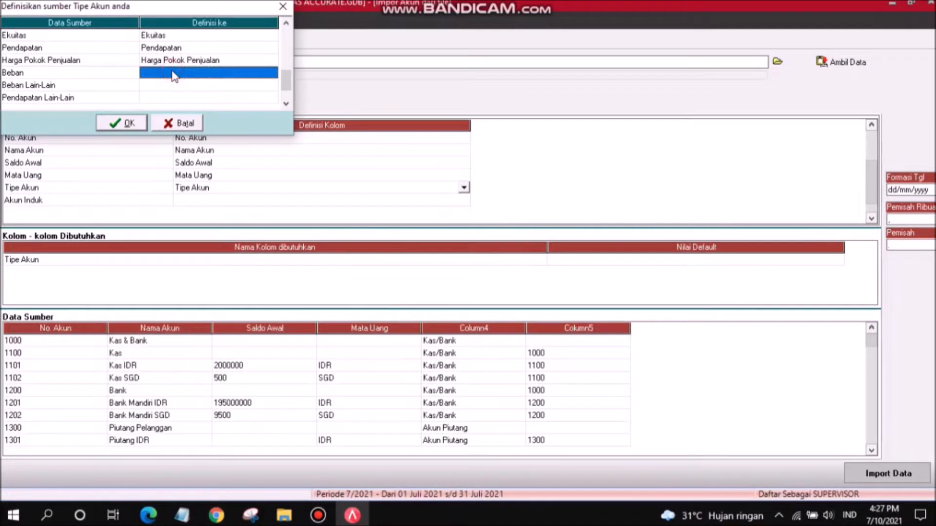
{"action": "left_click", "coordinate": [272, 72]}
{"action": "left_click_drag", "start_coordinate": [272, 102], "coordinate": [272, 127]}
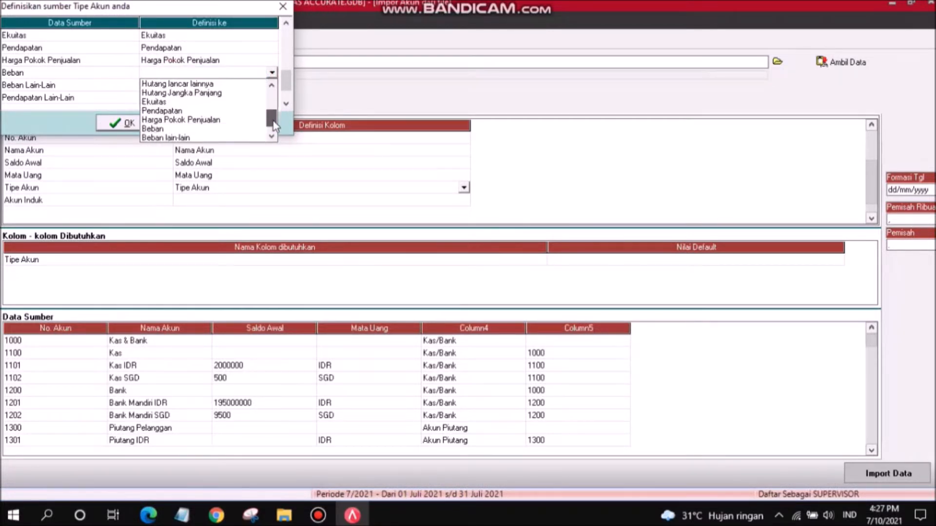
{"action": "left_click", "coordinate": [189, 129]}
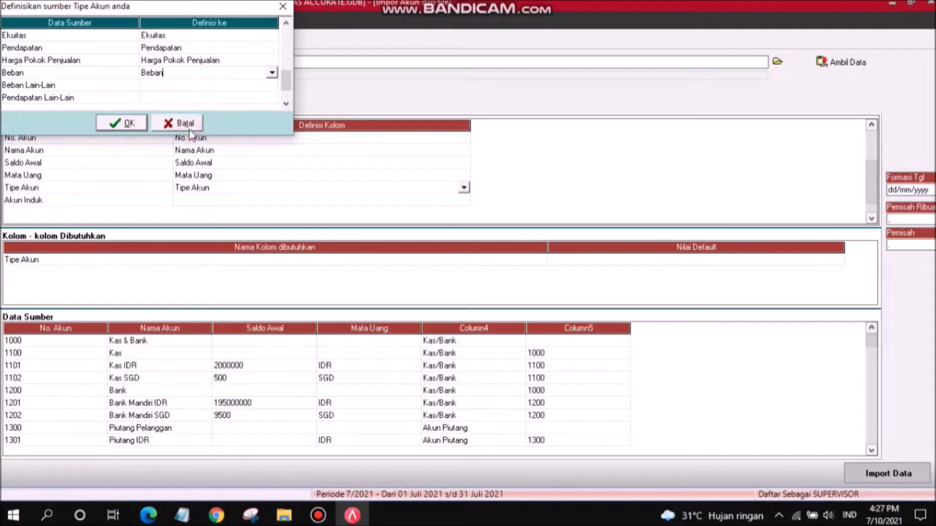
- Map Beban Lain-Lain and Pendapatan Lain-Lain to Beban lain-lain and Pendapatan lain-lain, and confirm
{"action": "left_click", "coordinate": [151, 89]}
{"action": "left_click", "coordinate": [254, 87]}
{"action": "left_click", "coordinate": [272, 85]}
{"action": "left_click", "coordinate": [271, 149]}
{"action": "scroll", "coordinate": [275, 150], "scroll_direction": "down", "scroll_amount": 3}
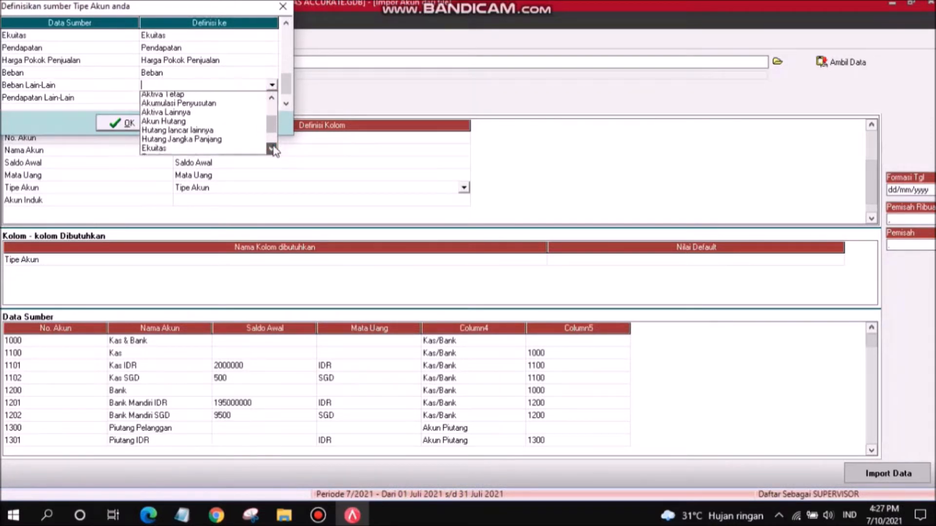
{"action": "left_click", "coordinate": [183, 141]}
{"action": "left_click", "coordinate": [188, 99]}
{"action": "left_click", "coordinate": [188, 98]}
{"action": "left_click", "coordinate": [271, 99]}
{"action": "scroll", "coordinate": [273, 142], "scroll_direction": "down", "scroll_amount": 3}
{"action": "left_click", "coordinate": [188, 163]}
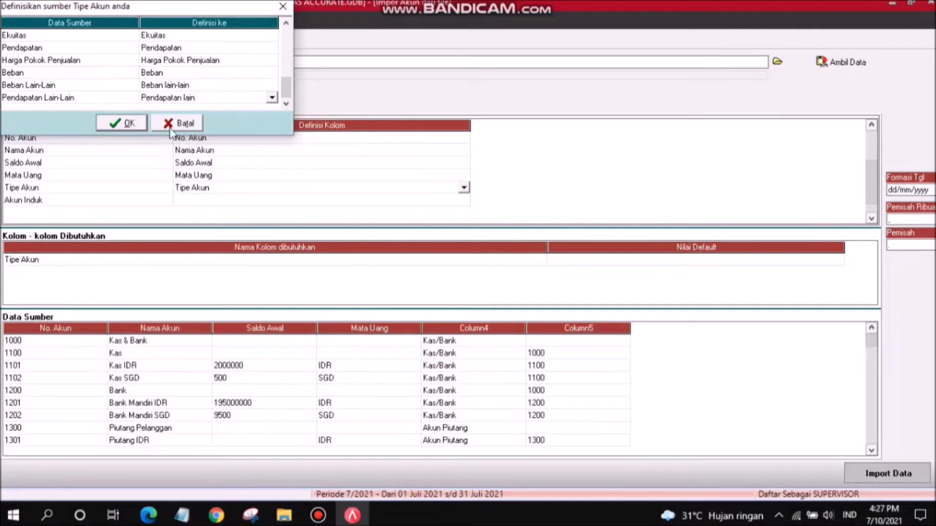
{"action": "left_click", "coordinate": [122, 125]}
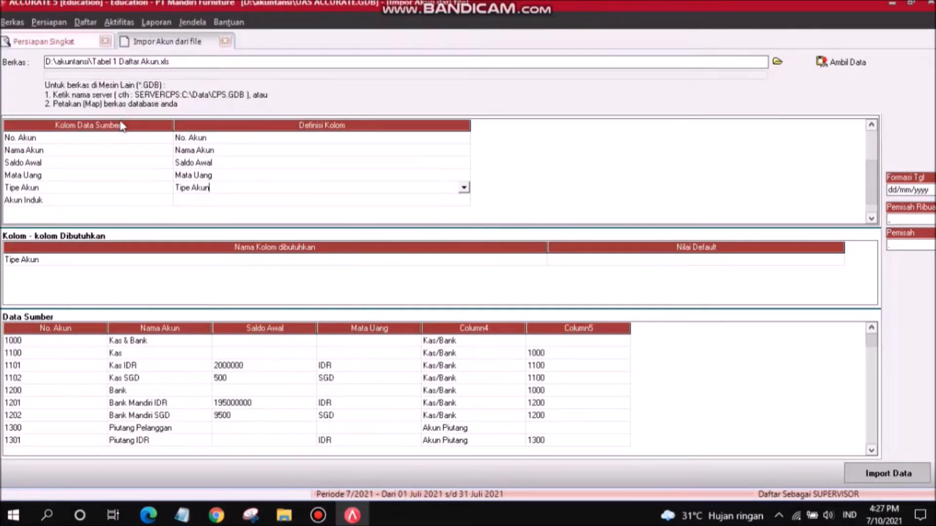
- Map the Akun Induk column to Akun Induk and import the 68 Excel accounts
{"action": "left_click", "coordinate": [215, 200]}
{"action": "left_click", "coordinate": [216, 201]}
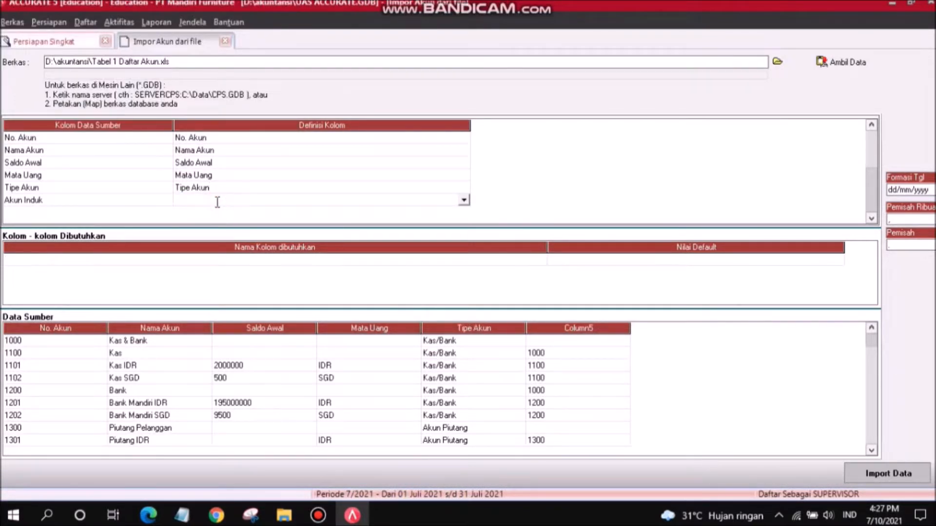
{"action": "left_click", "coordinate": [464, 200]}
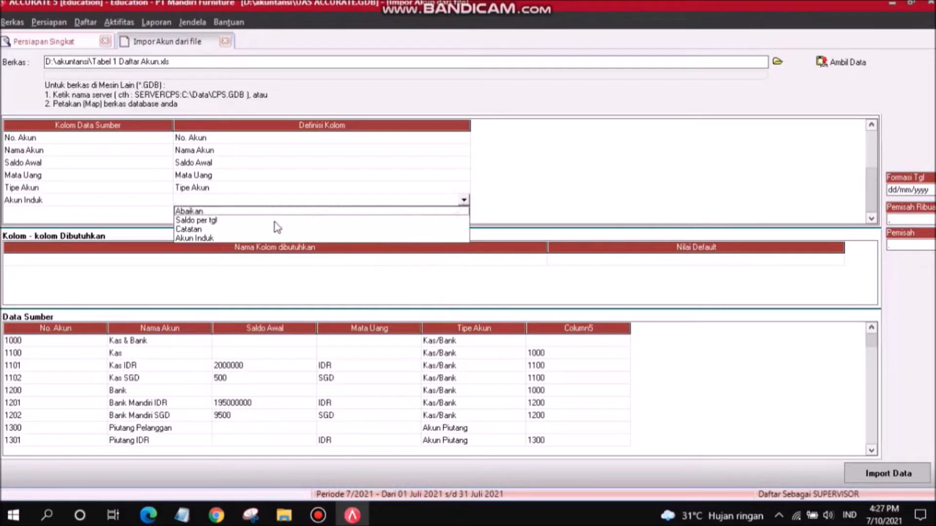
{"action": "left_click", "coordinate": [200, 239]}
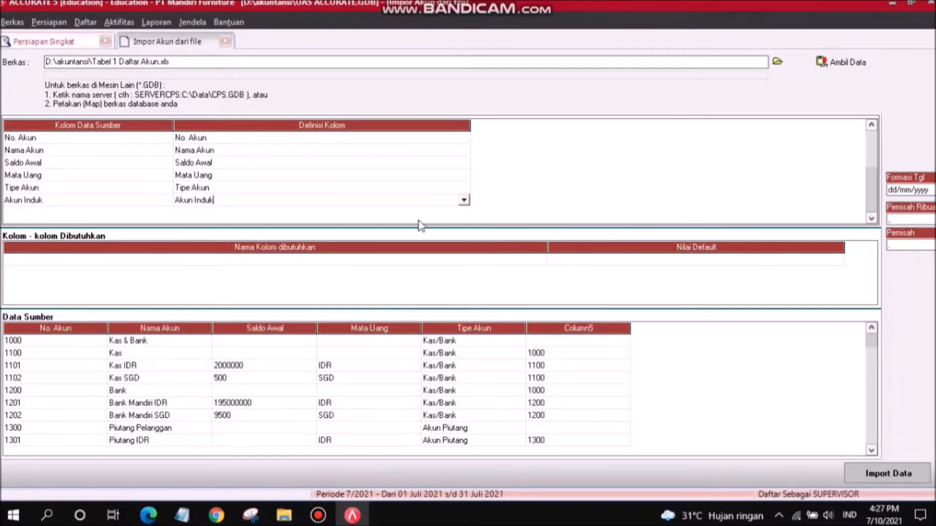
{"action": "left_click", "coordinate": [867, 477]}
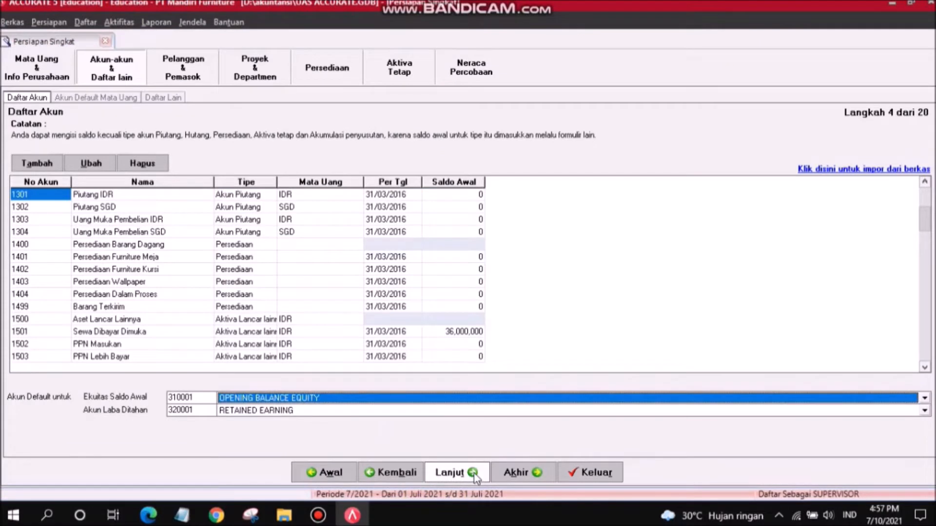
- Set IDR defaults to 2103 advance sales, 1303 advance purchases, 4203 sales discount; start a new gain/loss account
{"action": "left_click", "coordinate": [475, 477]}
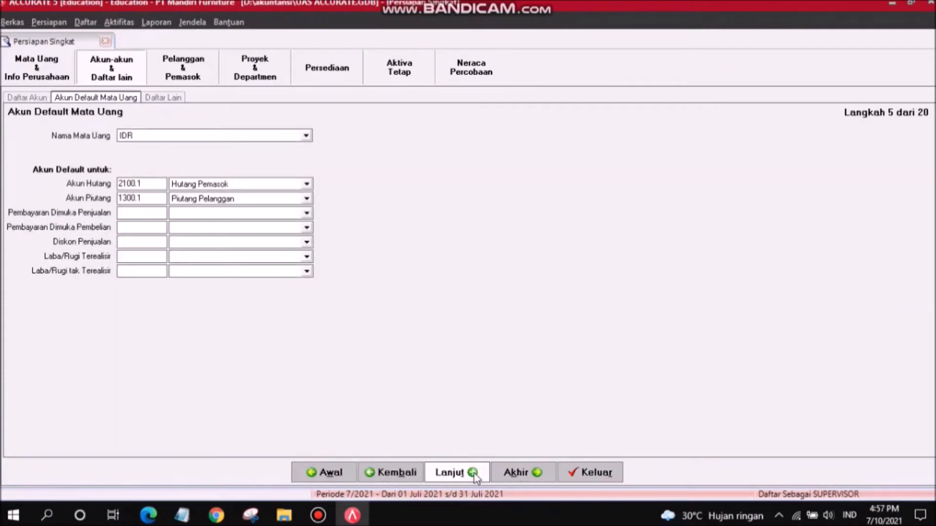
{"action": "left_click", "coordinate": [218, 213]}
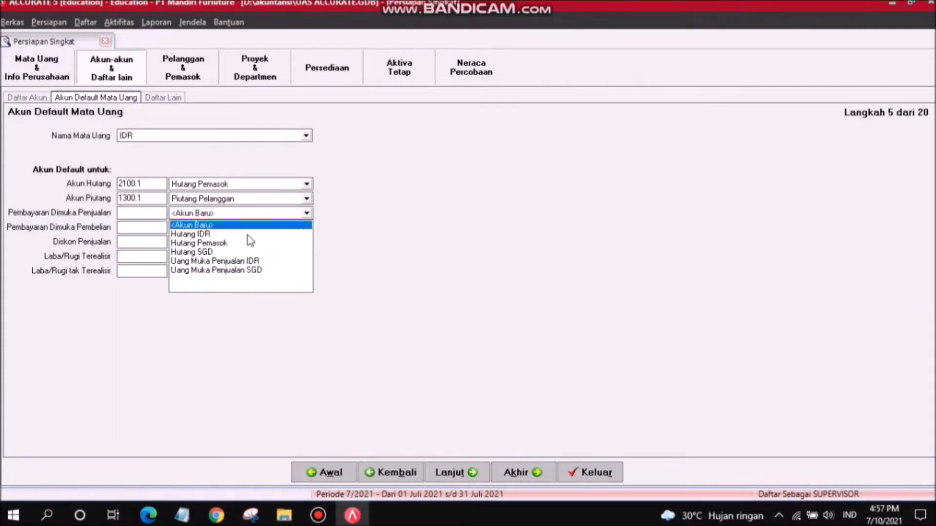
{"action": "left_click", "coordinate": [251, 262]}
{"action": "left_click", "coordinate": [244, 228]}
{"action": "left_click", "coordinate": [249, 259]}
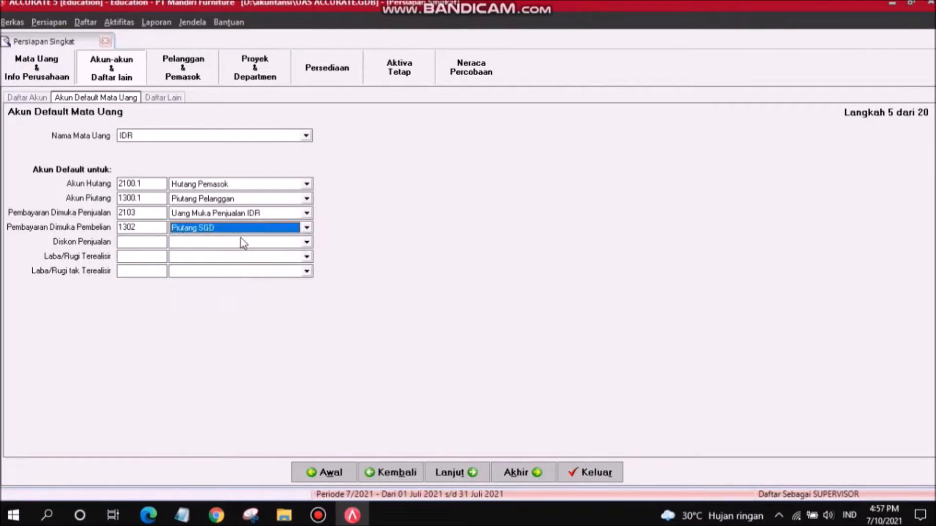
{"action": "left_click", "coordinate": [307, 228]}
{"action": "left_click", "coordinate": [250, 276]}
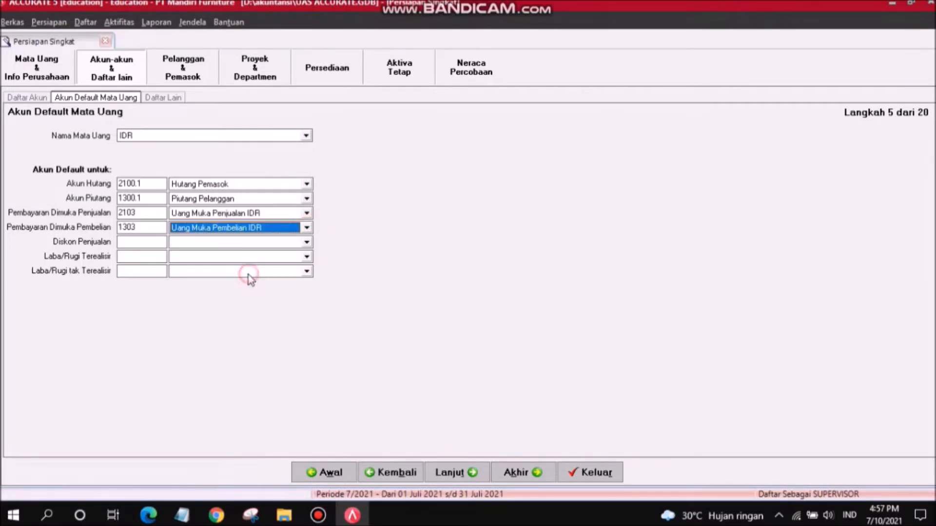
{"action": "left_click", "coordinate": [237, 242]}
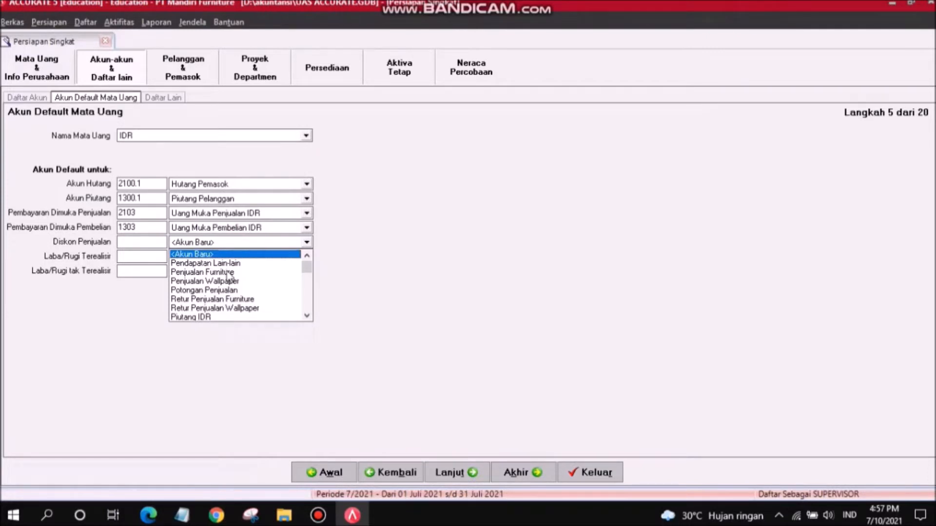
{"action": "left_click", "coordinate": [210, 290]}
{"action": "left_click", "coordinate": [215, 257]}
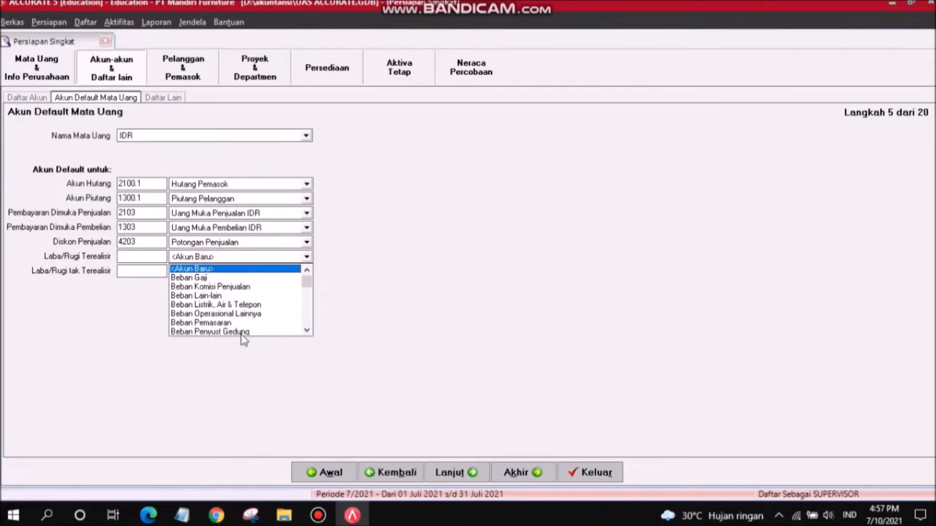
{"action": "left_click", "coordinate": [218, 269]}
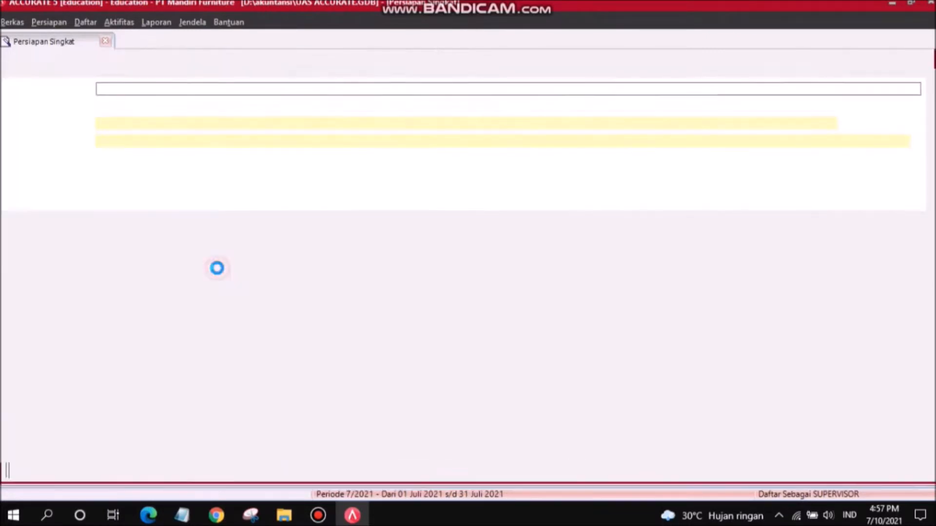
- Save new account 8101 named 'Laba/Rugi Terealisir' as the realised gain/loss default
{"action": "left_click", "coordinate": [152, 143]}
{"action": "type", "text": "Laba/Rugi Ter"}
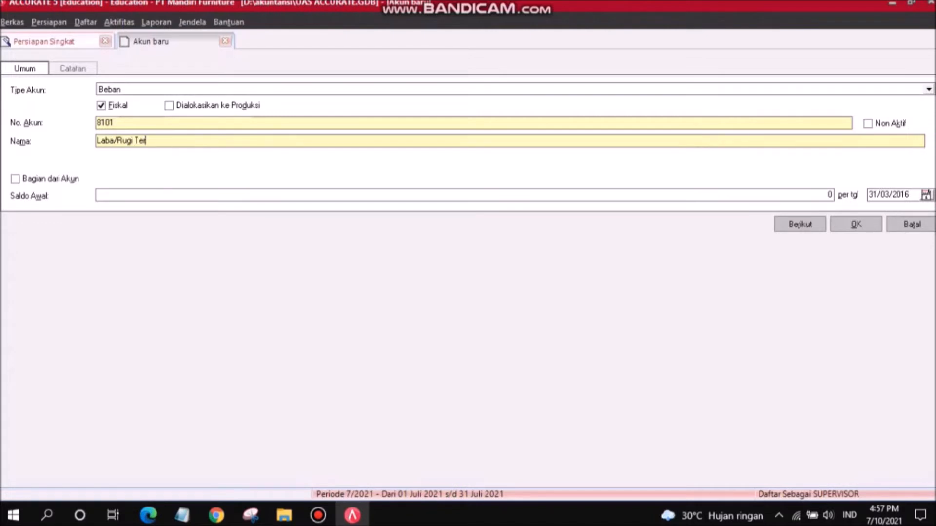
{"action": "type", "text": "ealisir"}
{"action": "left_click", "coordinate": [868, 229]}
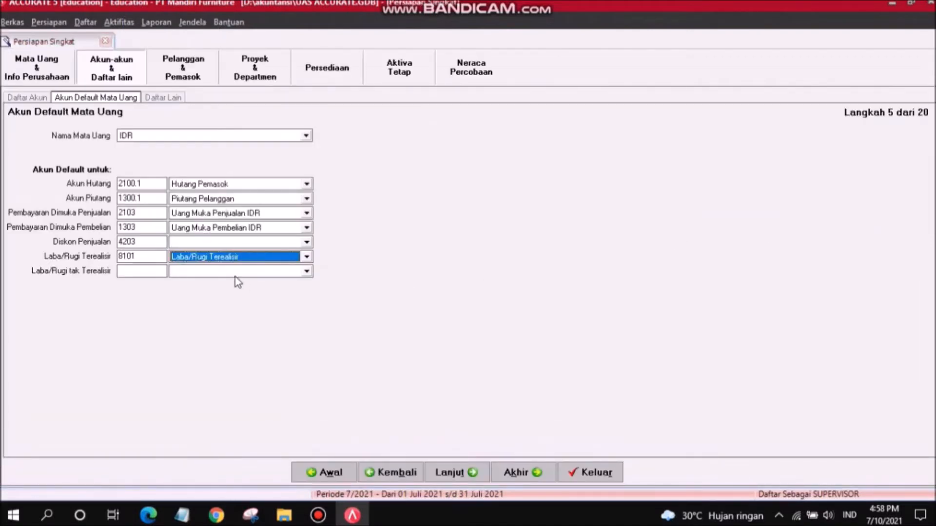
- Create account 8102 'Laba/Rugi Tak Terealisir' as the unrealised gain/loss default
{"action": "left_click", "coordinate": [236, 276]}
{"action": "left_click", "coordinate": [283, 287]}
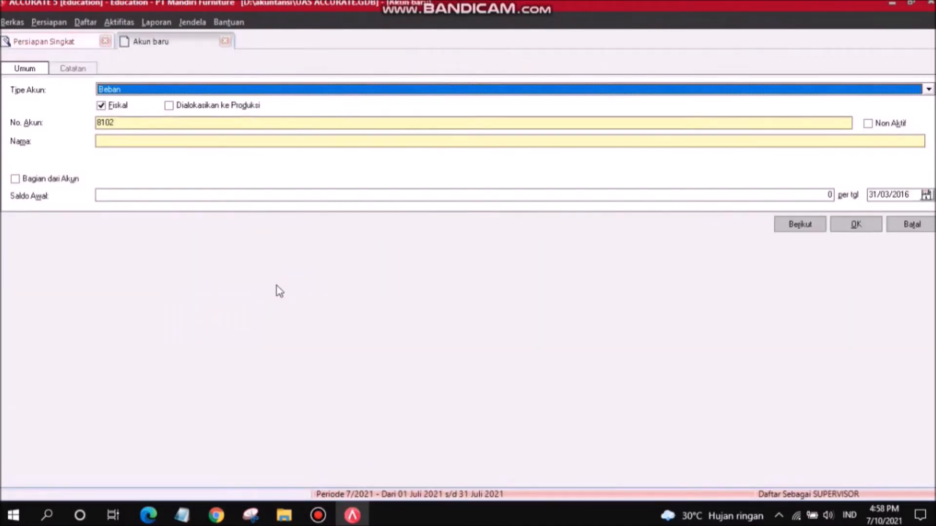
{"action": "left_click", "coordinate": [153, 146]}
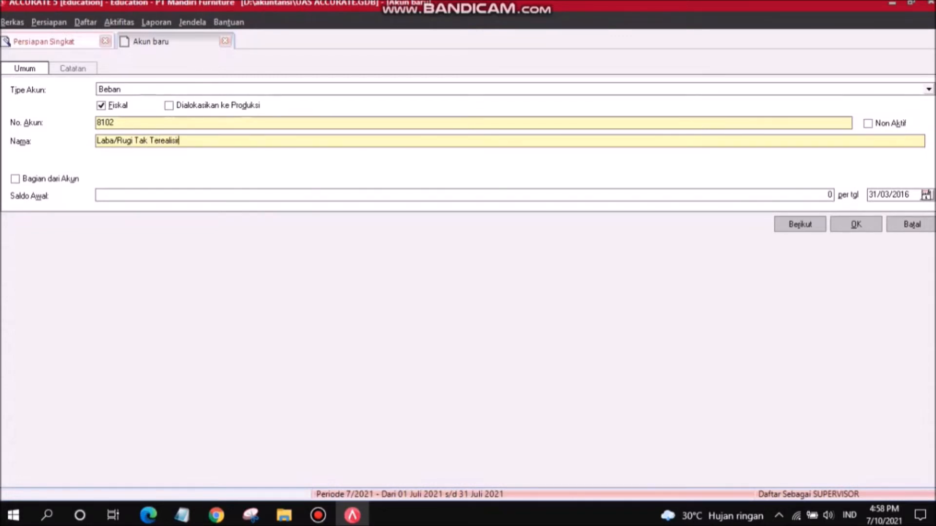
{"action": "left_click", "coordinate": [856, 229]}
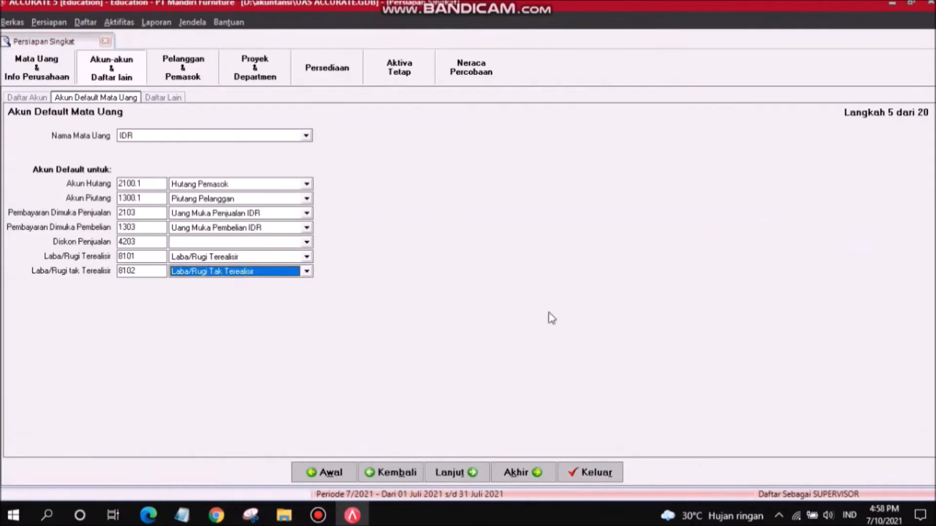
- Keep Potongan Penjualan as the sales discount account and switch the default accounts to SGD
{"action": "left_click", "coordinate": [244, 244]}
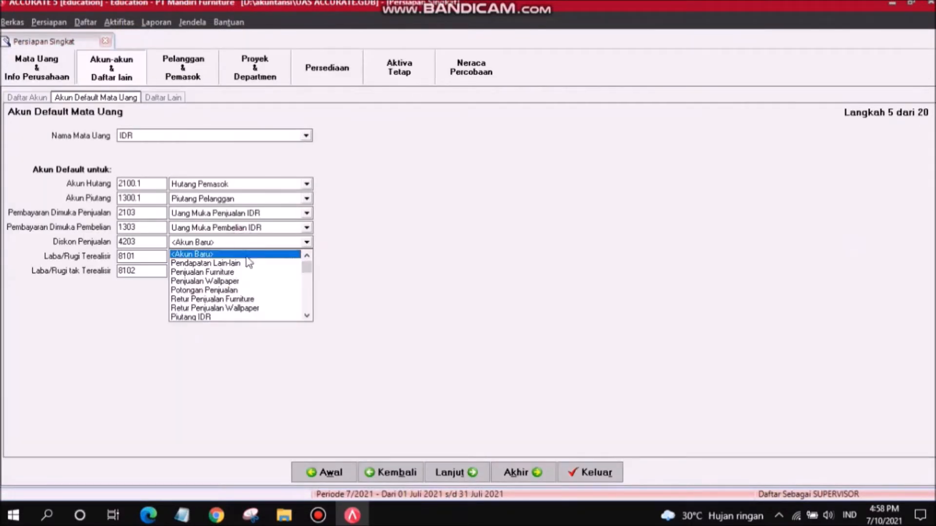
{"action": "left_click", "coordinate": [215, 291]}
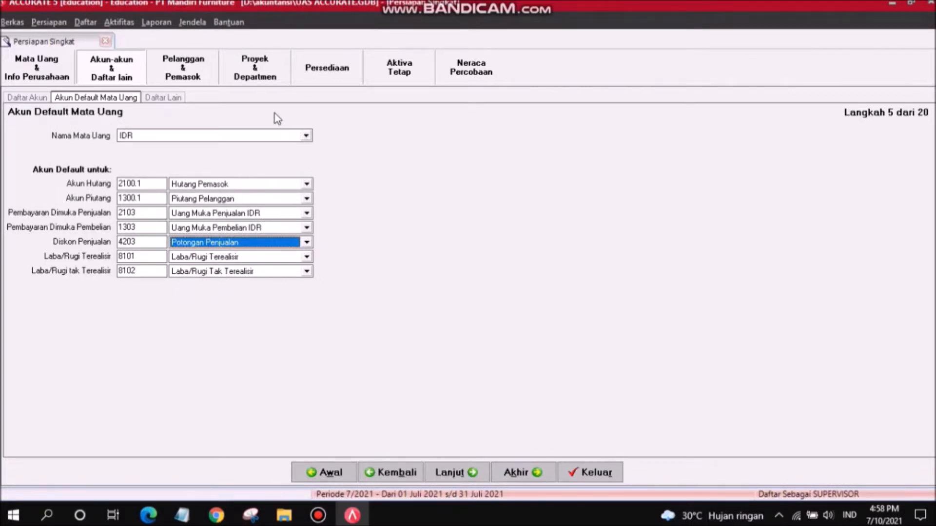
{"action": "left_click", "coordinate": [305, 135]}
{"action": "left_click", "coordinate": [242, 156]}
- Set SGD advance sales to 2104 and advance purchases to 1304, then continue to step 6
{"action": "left_click", "coordinate": [211, 214]}
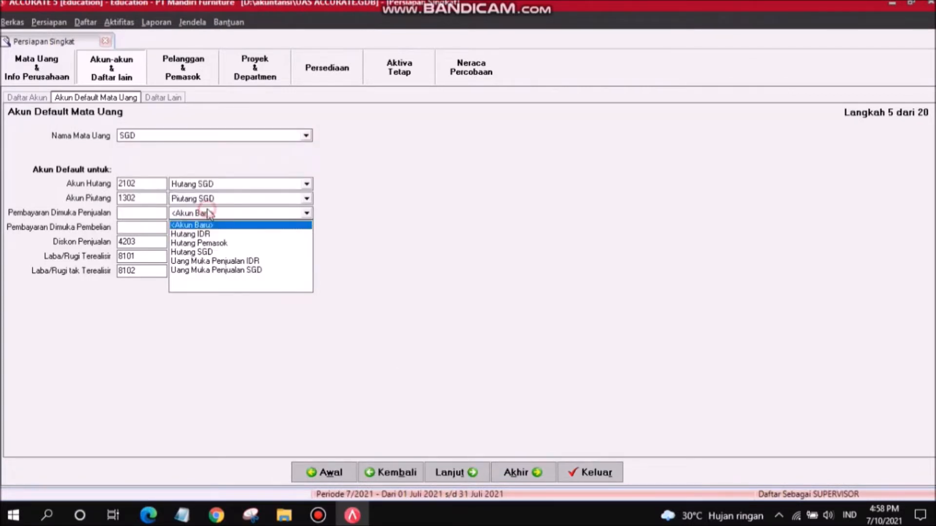
{"action": "left_click", "coordinate": [254, 270]}
{"action": "left_click", "coordinate": [251, 227]}
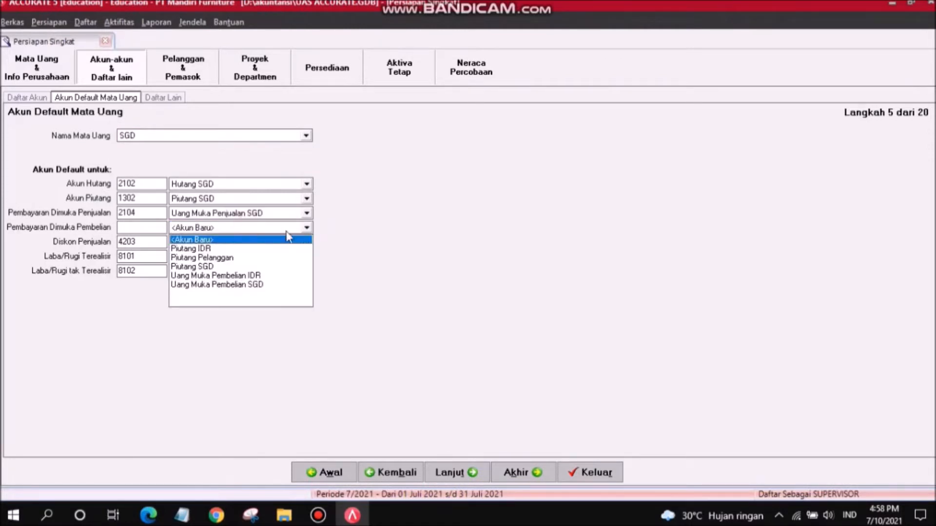
{"action": "left_click", "coordinate": [269, 287]}
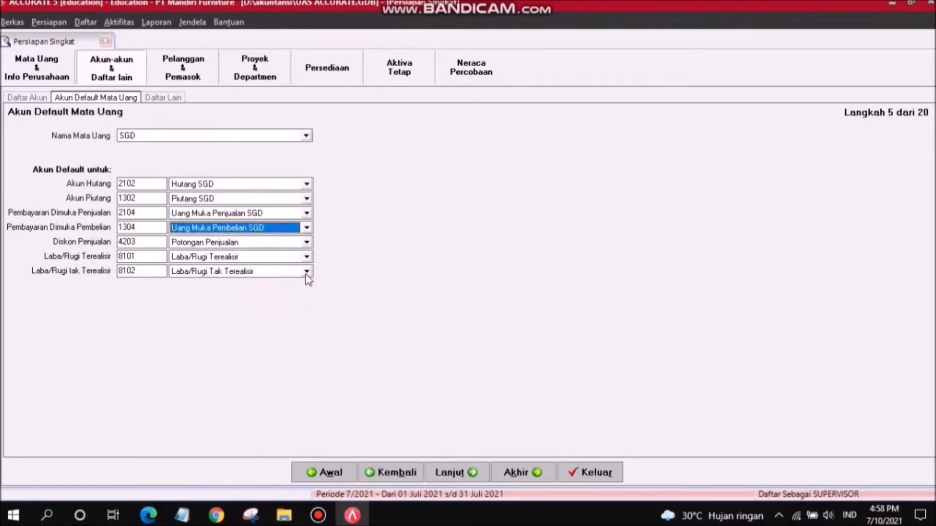
{"action": "left_click", "coordinate": [463, 473]}
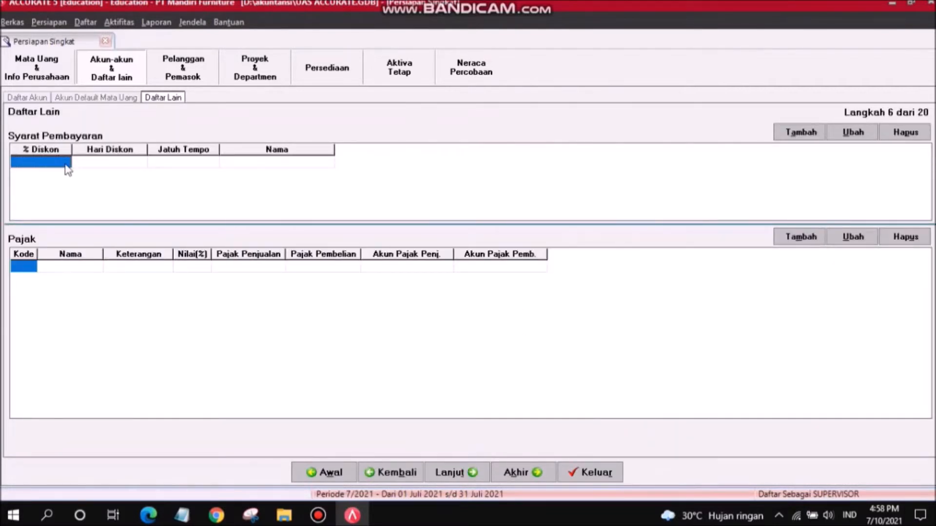
- Add payment terms C.O.D (due immediately) and Net 30 (due in 30 days)
{"action": "left_click", "coordinate": [67, 165]}
{"action": "key", "text": "Tab"}
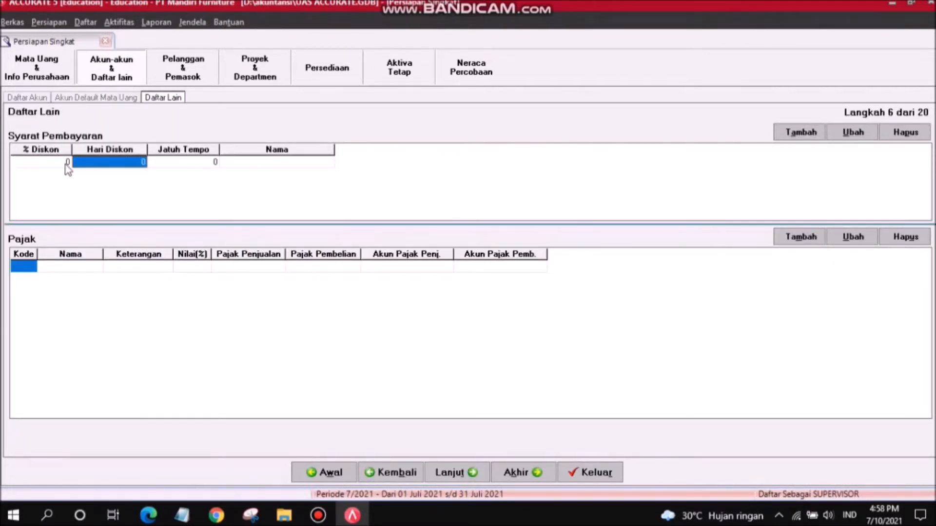
{"action": "key", "text": "Tab"}
{"action": "key", "text": "Tab"}
{"action": "key", "text": "Tab"}
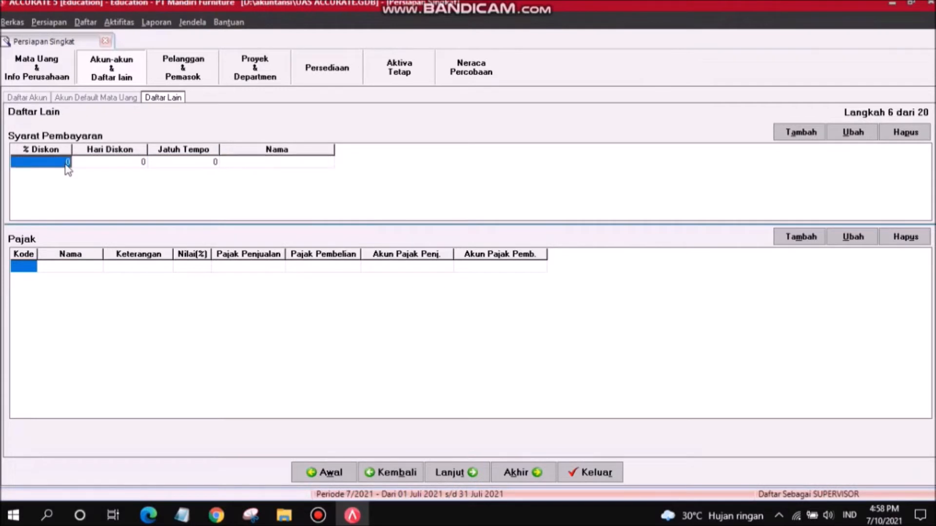
{"action": "key", "text": "Tab"}
{"action": "key", "text": "Tab"}
{"action": "key", "text": "Tab"}
{"action": "key", "text": "Tab"}
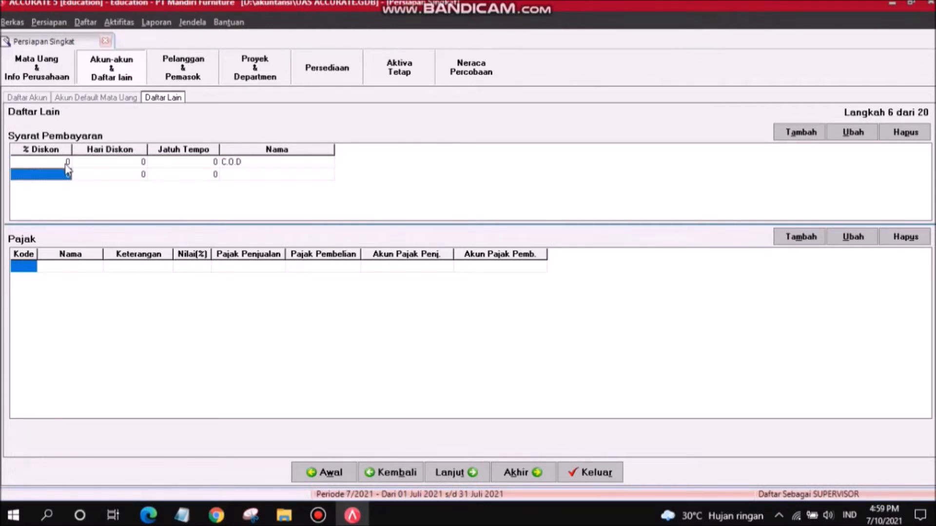
{"action": "key", "text": "Tab"}
{"action": "key", "text": "Tab"}
{"action": "type", "text": "30"}
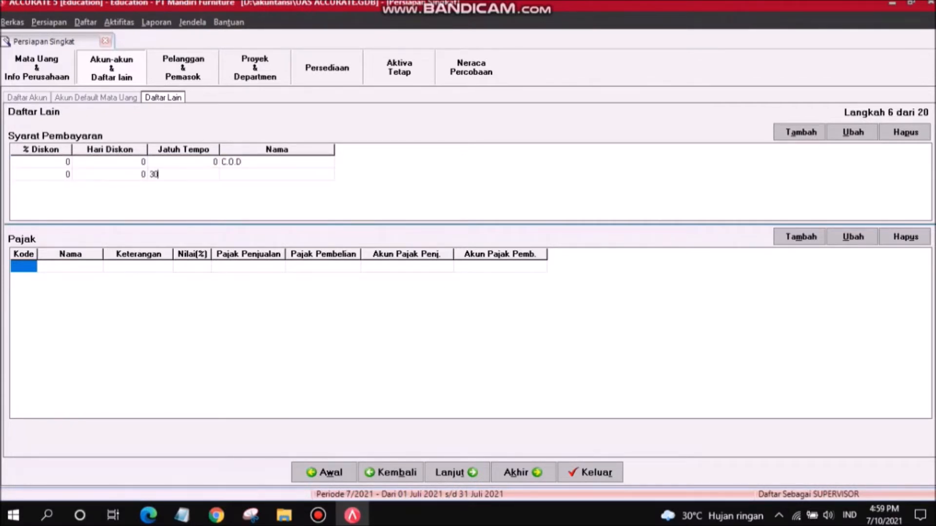
{"action": "key", "text": "Tab"}
{"action": "key", "text": "Tab"}
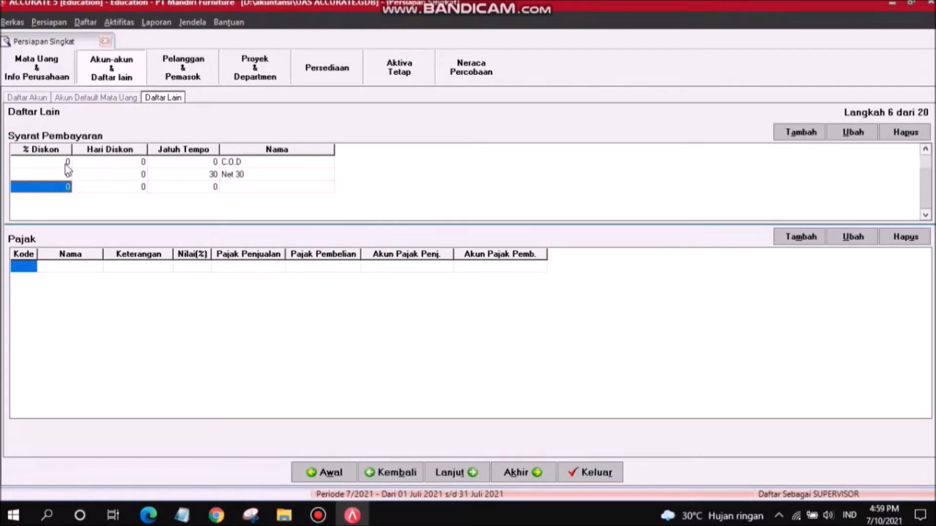
- Delete the extra empty payment term row and verify the C.O.D due days
{"action": "right_click", "coordinate": [100, 190]}
{"action": "left_click", "coordinate": [161, 227]}
{"action": "left_click", "coordinate": [455, 299]}
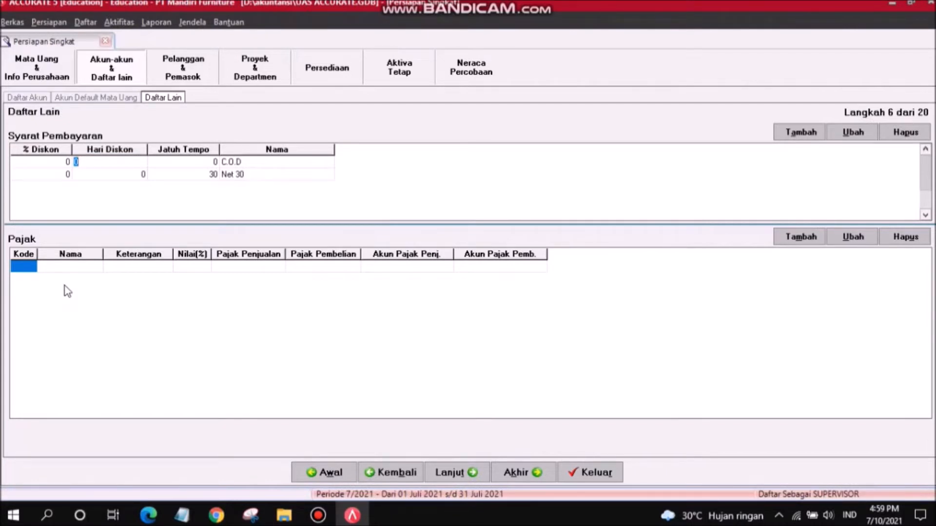
{"action": "key", "text": "Tab"}
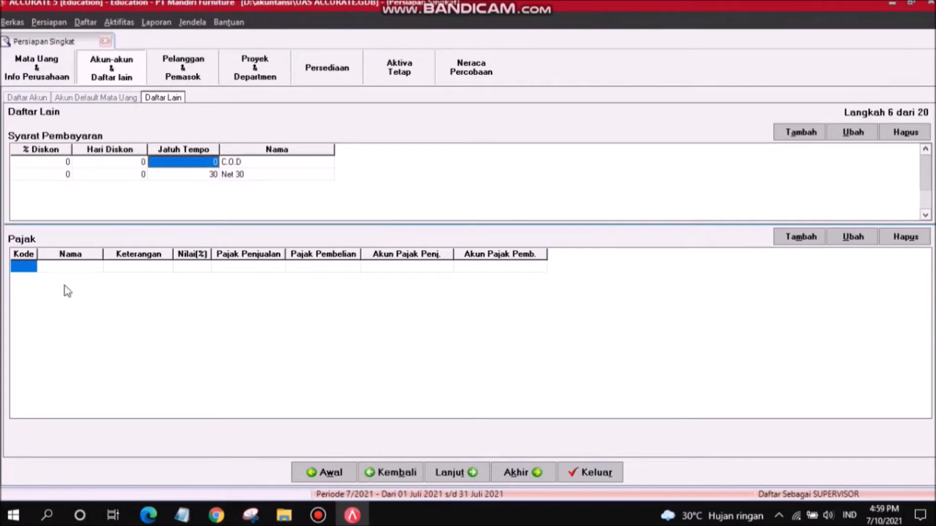
{"action": "left_click", "coordinate": [25, 267]}
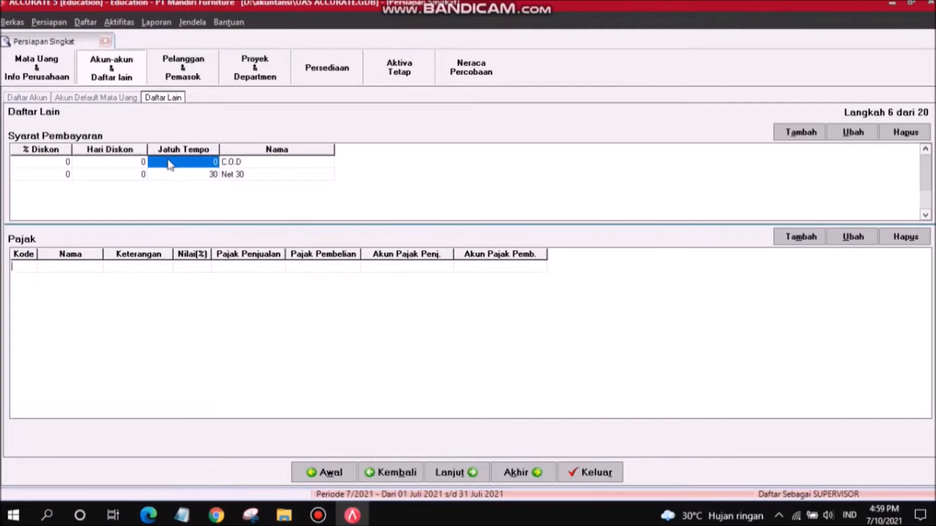
{"action": "left_click", "coordinate": [56, 271]}
{"action": "left_click", "coordinate": [20, 268]}
- Enter tax PPN with description PPN Pertambahan and a 10% rate
{"action": "key", "text": "Tab"}
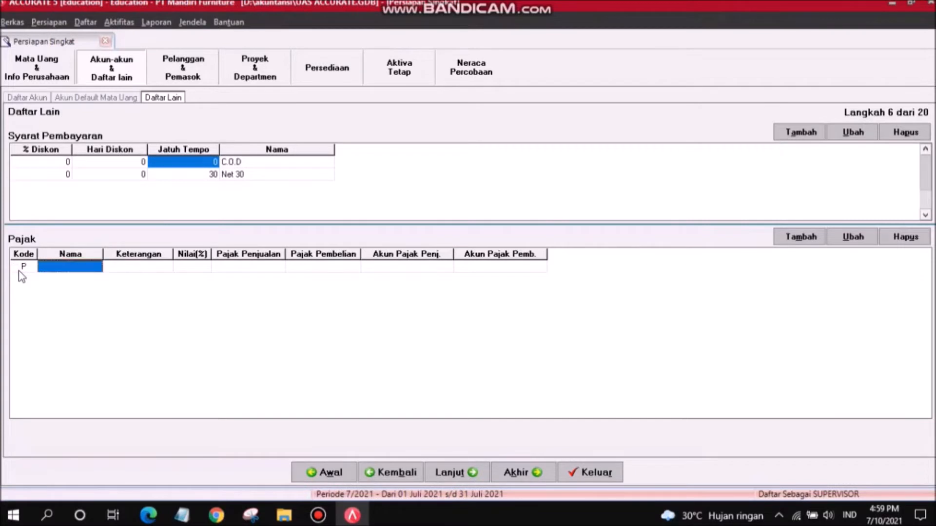
{"action": "type", "text": "PPN"}
{"action": "key", "text": "Tab"}
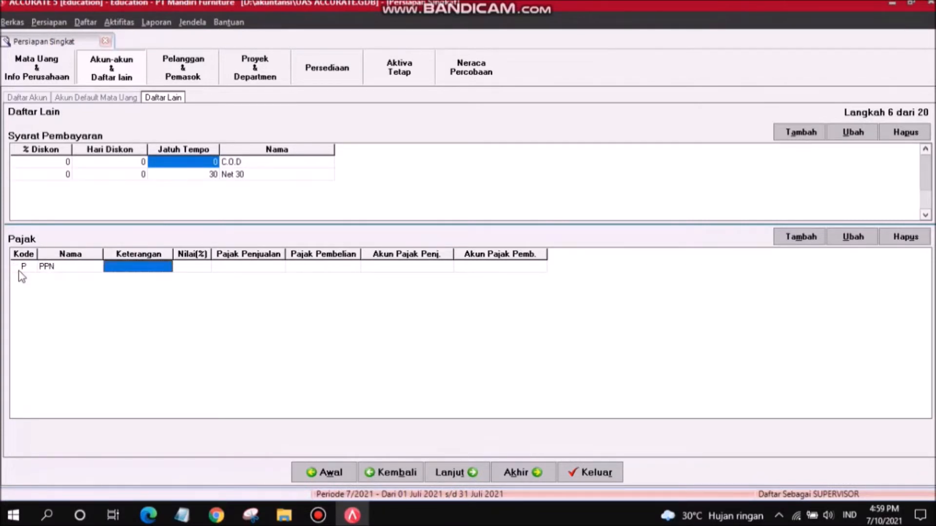
{"action": "type", "text": "PPN Pertaambahan"}
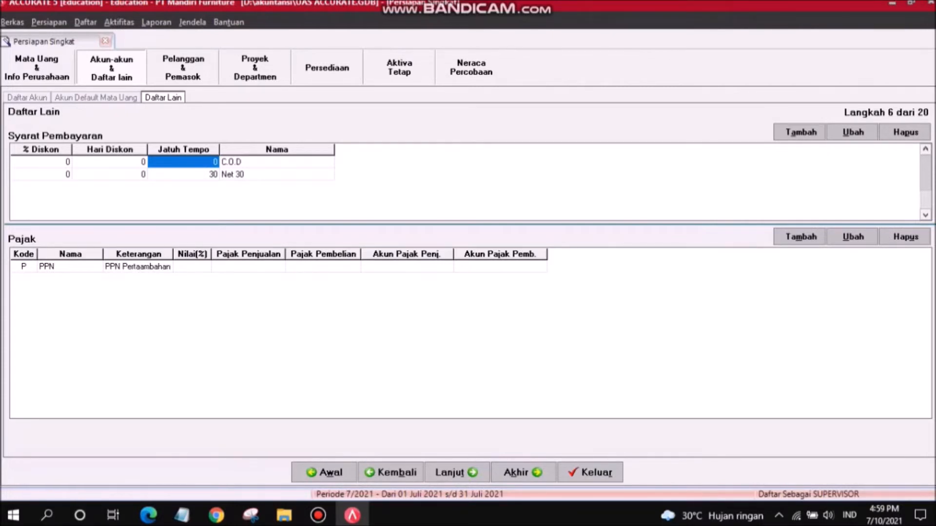
{"action": "key", "text": "BackSpace"}
{"action": "key", "text": "Tab"}
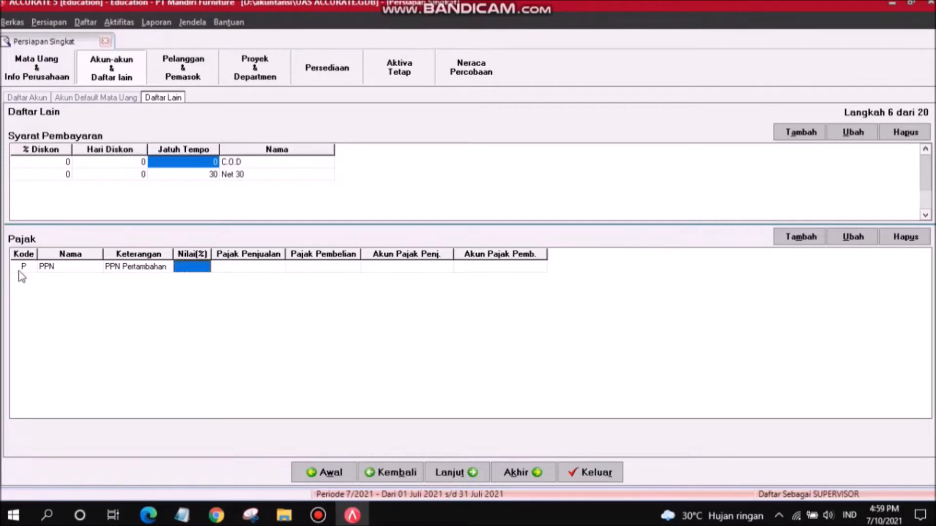
{"action": "type", "text": "10"}
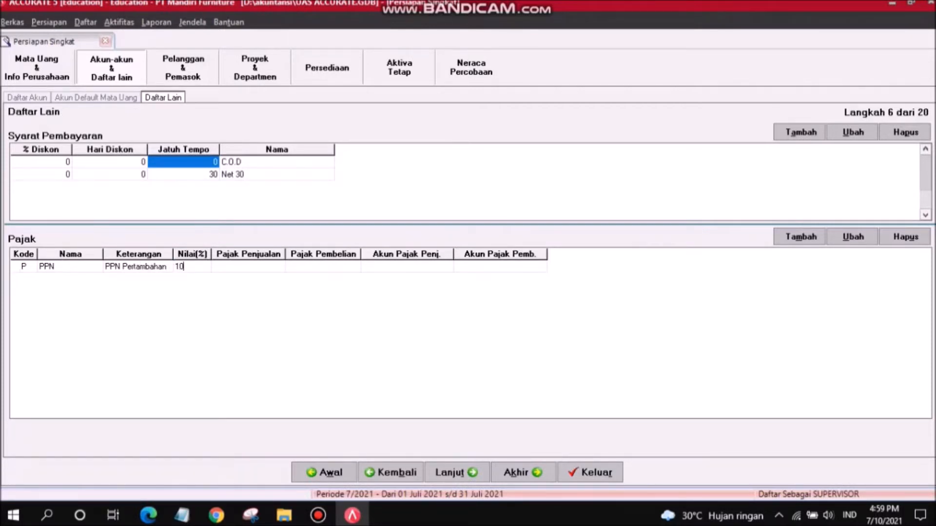
{"action": "key", "text": "Tab"}
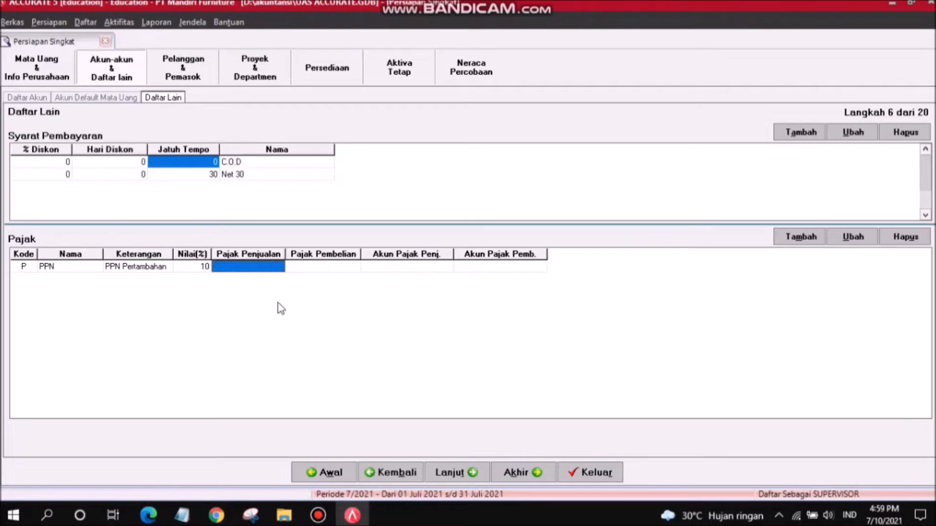
- Assign 2202 PPN Keluaran as the sales tax account
{"action": "left_click", "coordinate": [253, 268]}
{"action": "left_click", "coordinate": [277, 267]}
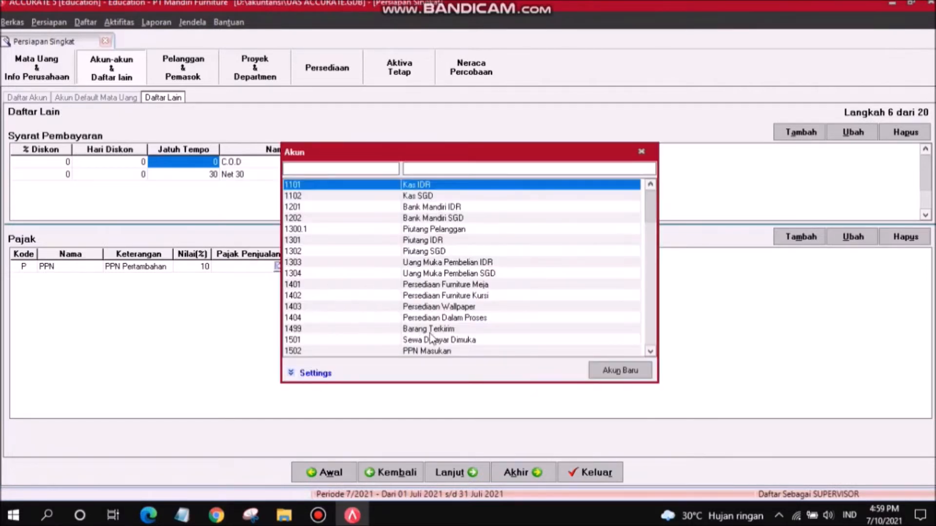
{"action": "left_click", "coordinate": [436, 352]}
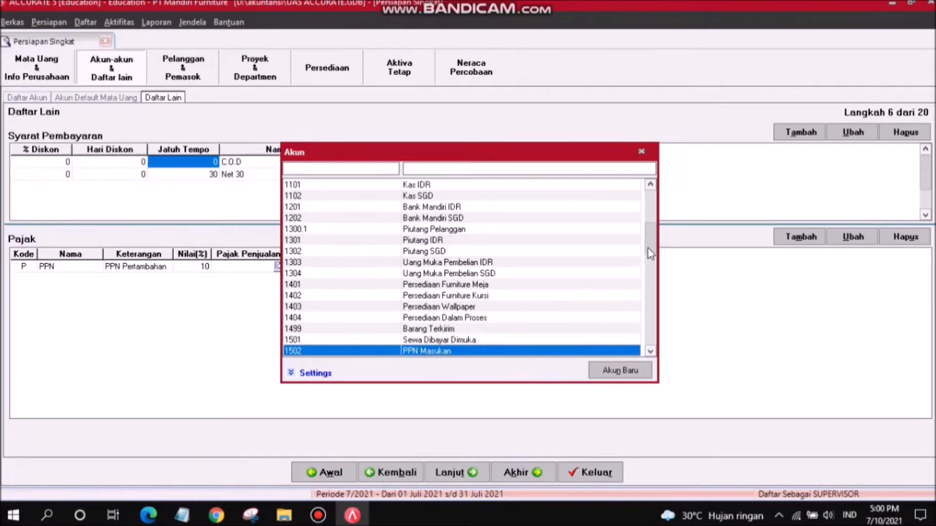
{"action": "left_click", "coordinate": [651, 352]}
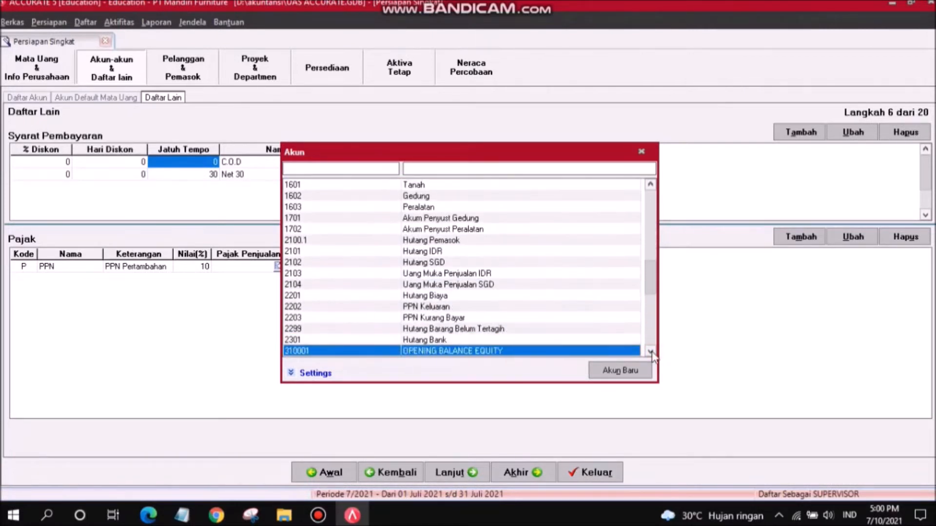
{"action": "left_click", "coordinate": [441, 274]}
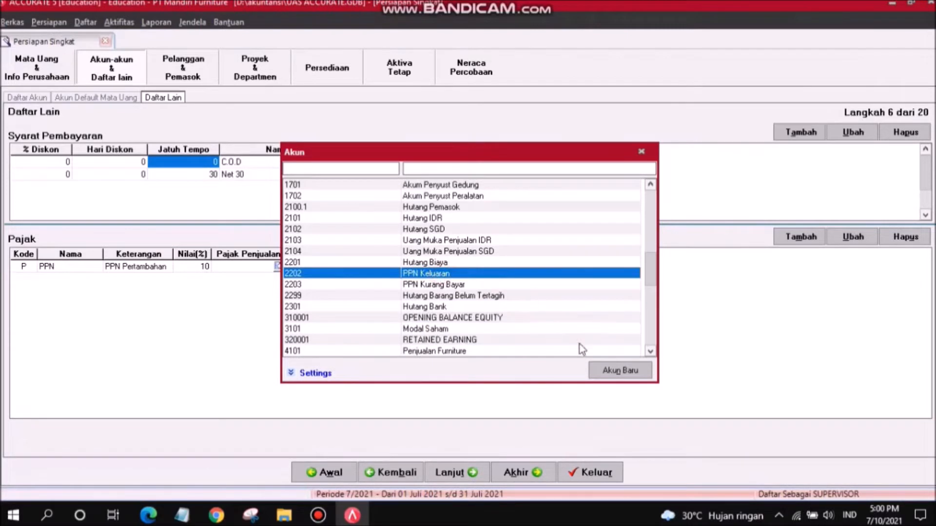
{"action": "double_click", "coordinate": [468, 276]}
- Assign 1502 PPN Masukan as the purchase tax account
{"action": "left_click", "coordinate": [328, 268]}
{"action": "left_click", "coordinate": [352, 268]}
{"action": "left_click", "coordinate": [353, 268]}
{"action": "left_click", "coordinate": [651, 352]}
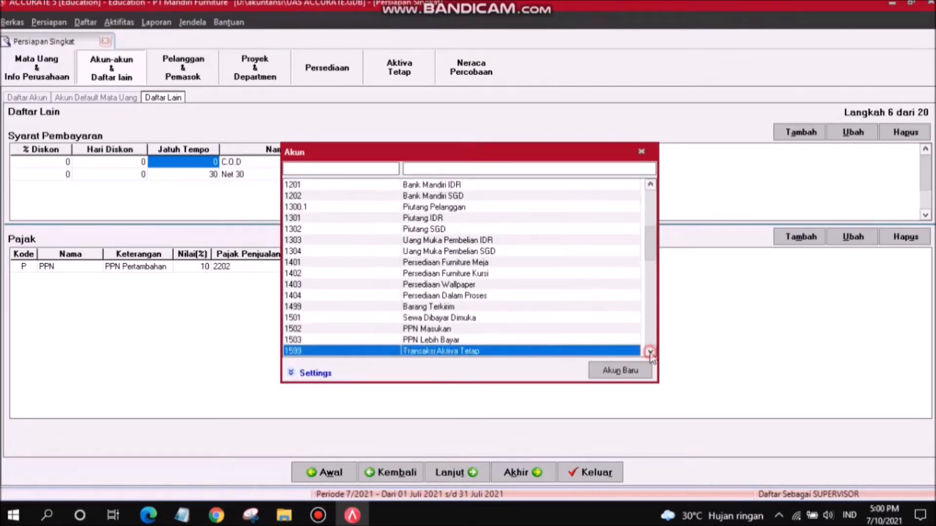
{"action": "left_click", "coordinate": [650, 351]}
{"action": "left_click", "coordinate": [439, 240]}
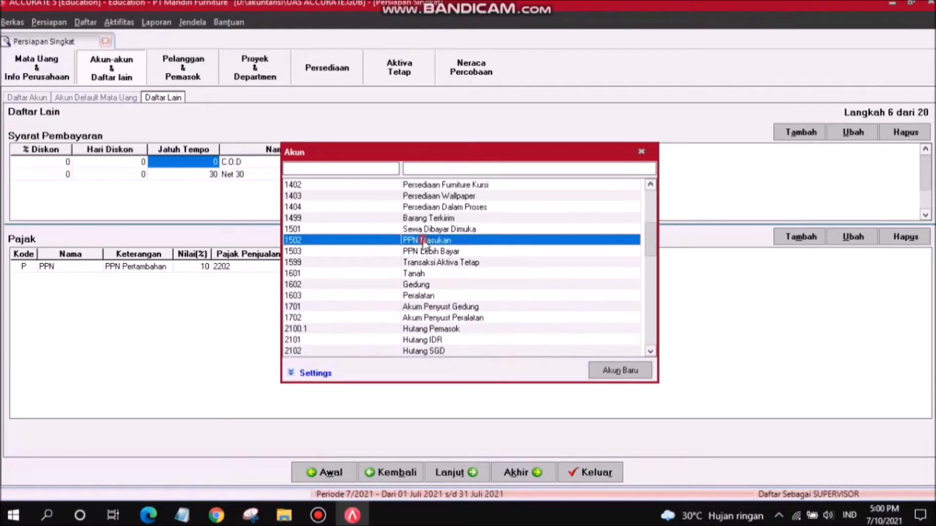
{"action": "double_click", "coordinate": [469, 240]}
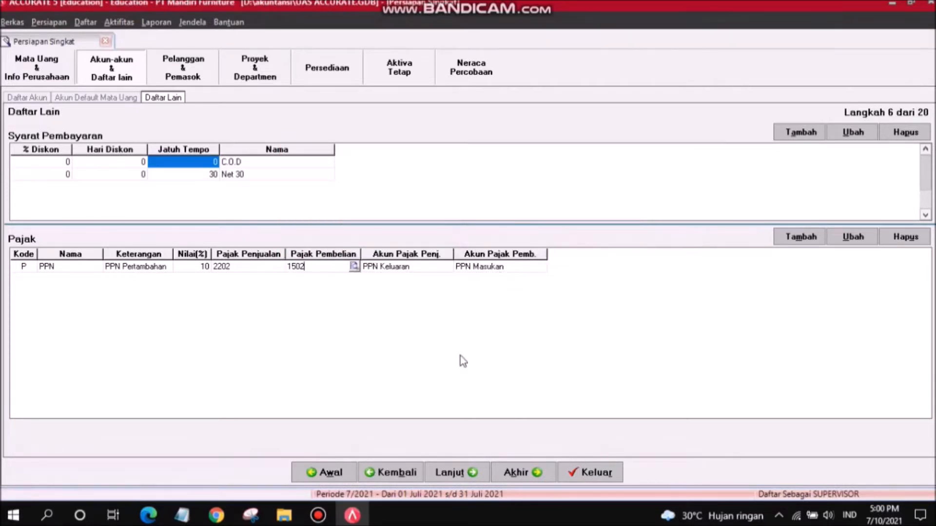
- On the next setup step, add Khusus as a customer type
{"action": "left_click", "coordinate": [461, 474]}
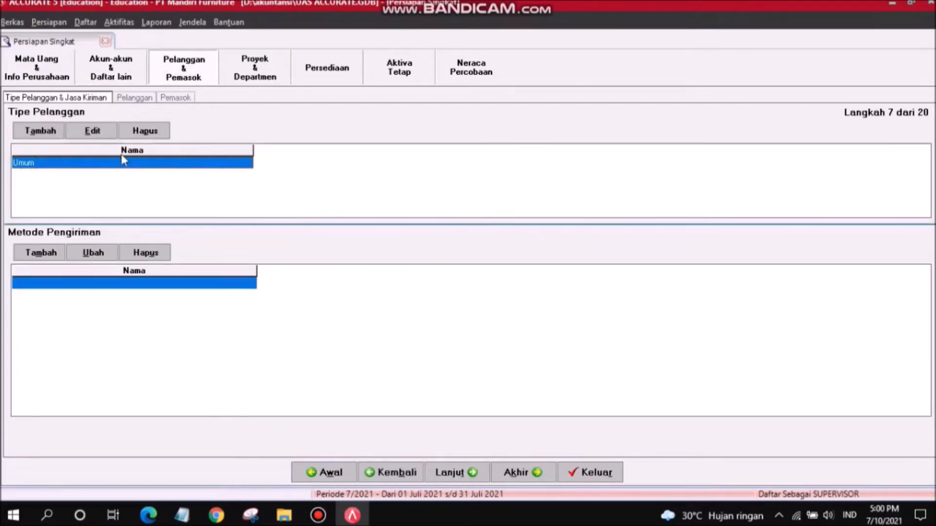
{"action": "left_click", "coordinate": [131, 164]}
{"action": "key", "text": "Down"}
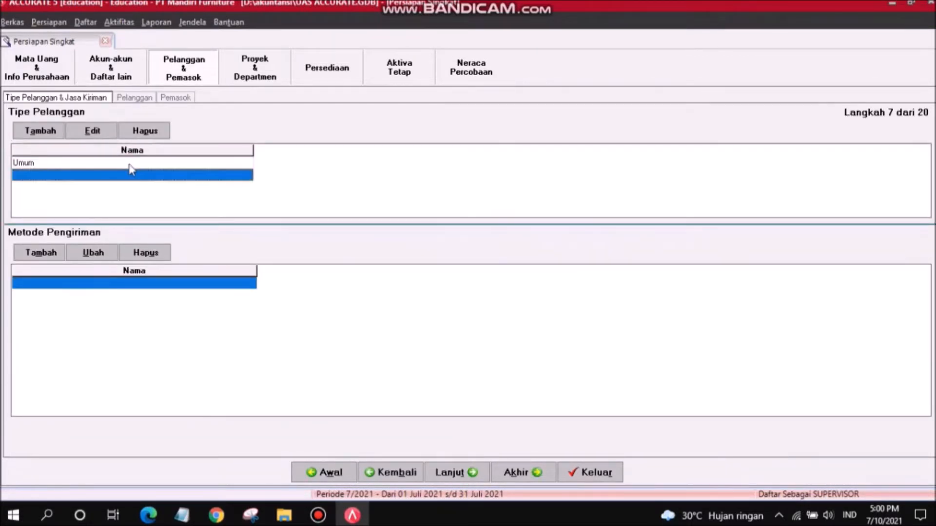
{"action": "type", "text": "Khusus"}
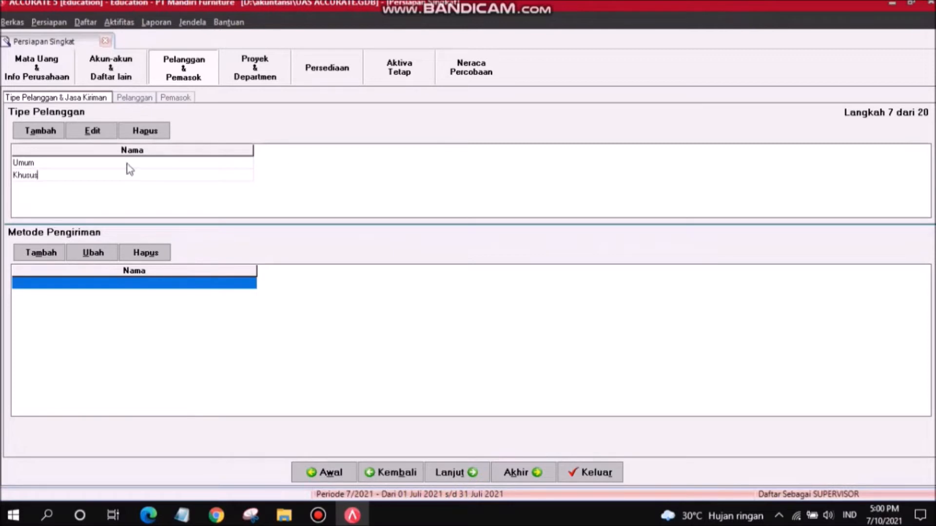
- Add shipping methods Mobil Box, Kurir/Sepeda Motor and Angkutan Prima, then continue
{"action": "left_click", "coordinate": [110, 284]}
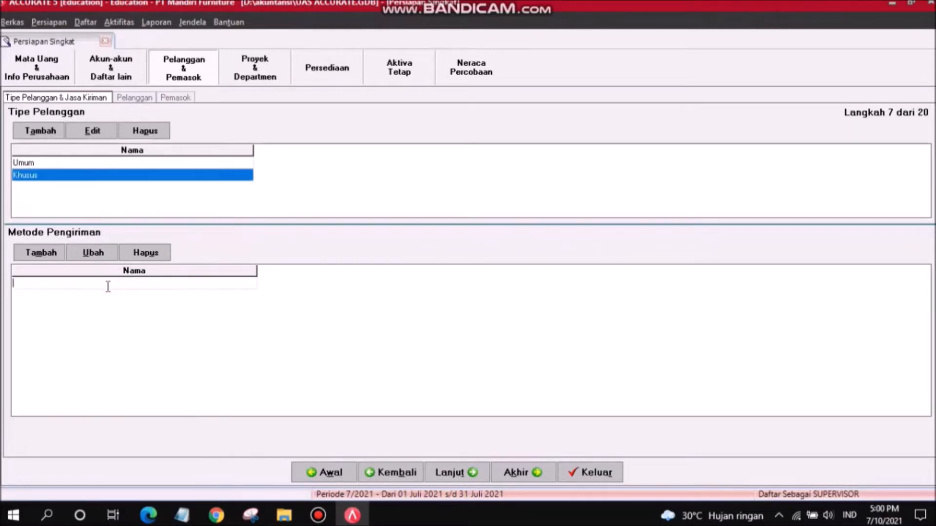
{"action": "type", "text": "Mobil Box"}
{"action": "left_click", "coordinate": [108, 293]}
{"action": "type", "text": "KU"}
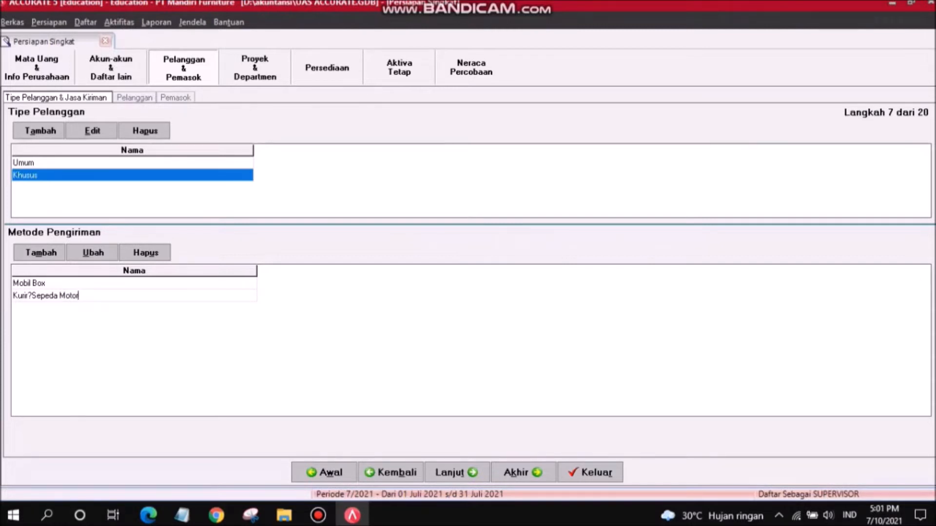
{"action": "key", "text": "BackSpace"}
{"action": "type", "text": "/"}
{"action": "key", "text": "Down"}
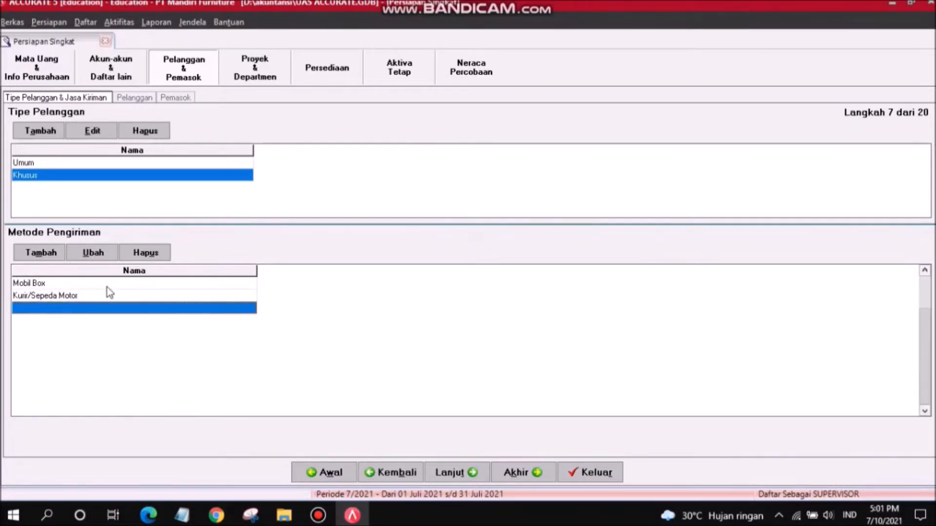
{"action": "type", "text": "Angkutan Prima"}
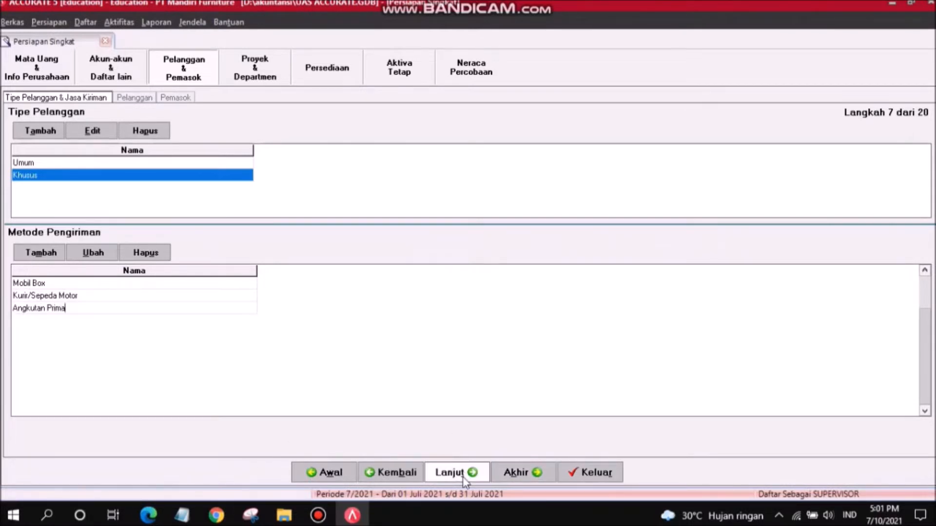
{"action": "left_click", "coordinate": [476, 474]}
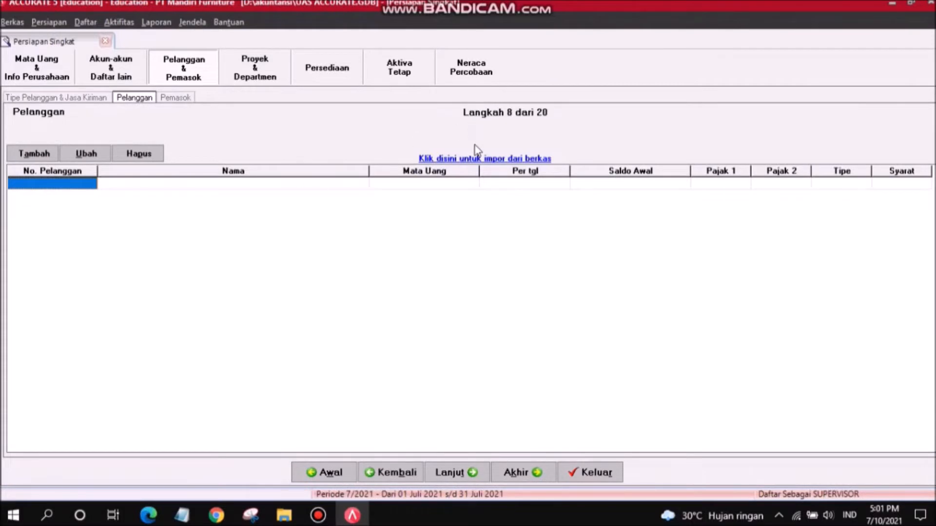
- Import customers from the Excel file Tabel 2 Daftar Pelanggan and load its data
{"action": "left_click", "coordinate": [472, 160]}
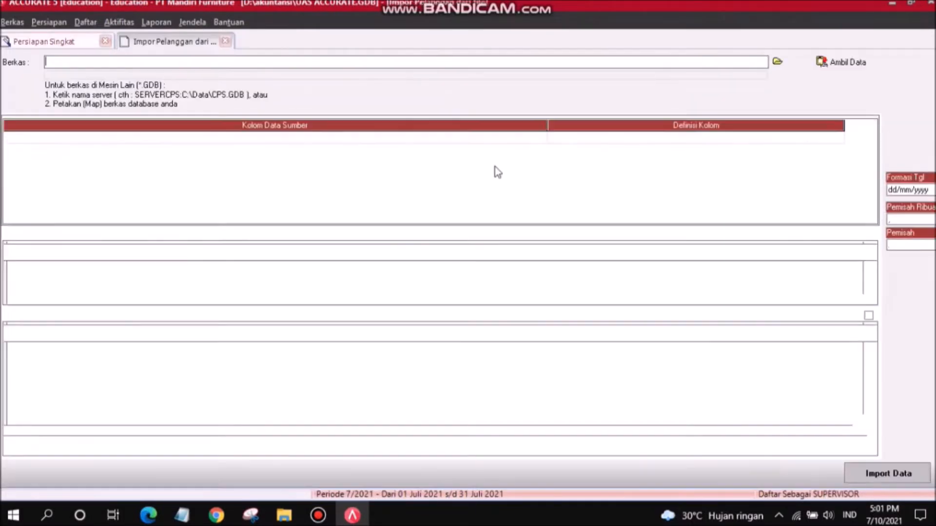
{"action": "left_click", "coordinate": [777, 62]}
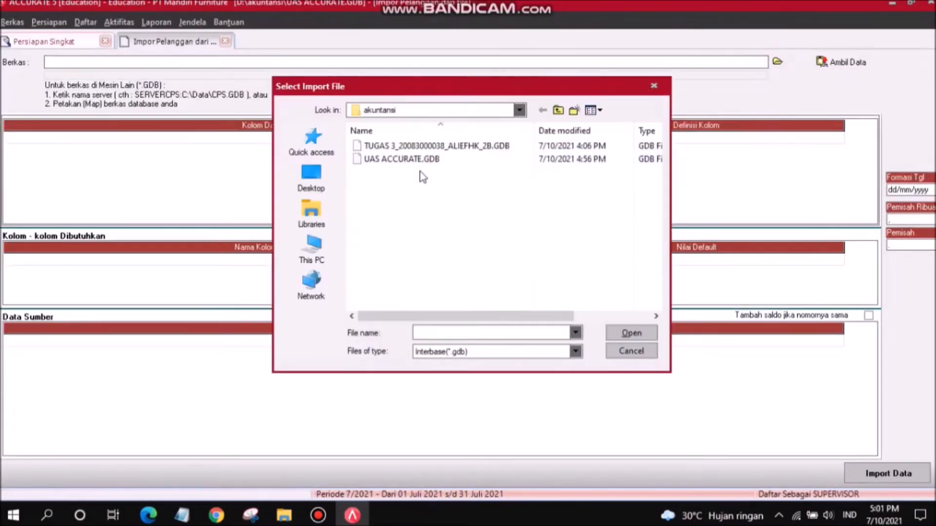
{"action": "left_click", "coordinate": [576, 352]}
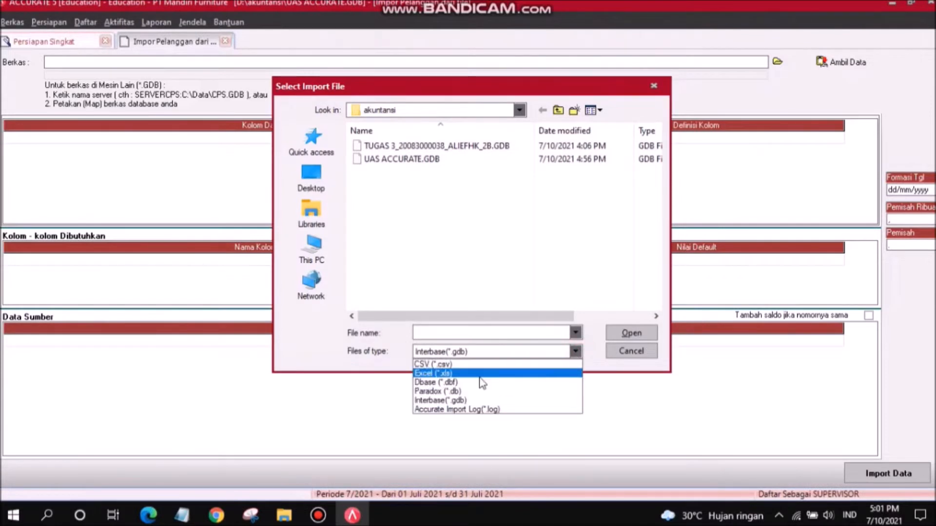
{"action": "left_click", "coordinate": [475, 369]}
{"action": "left_click", "coordinate": [464, 161]}
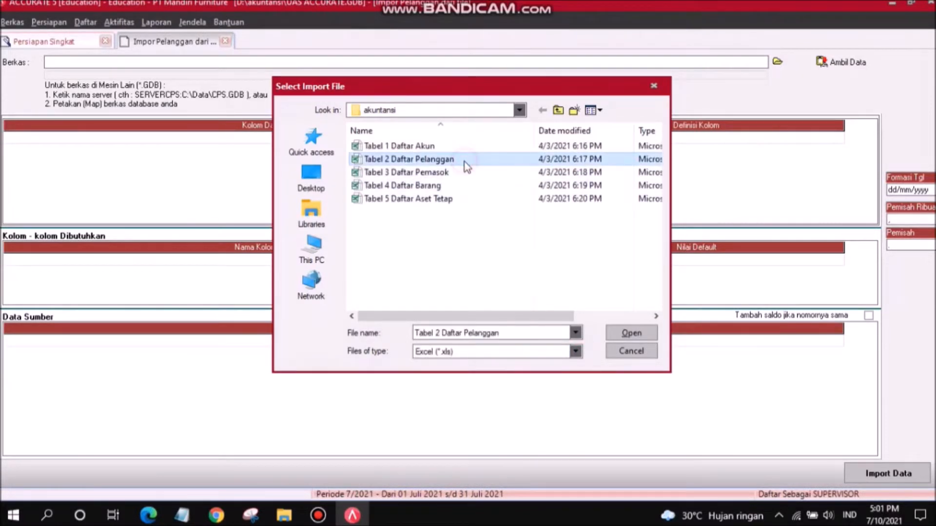
{"action": "left_click", "coordinate": [631, 333]}
{"action": "left_click", "coordinate": [828, 59]}
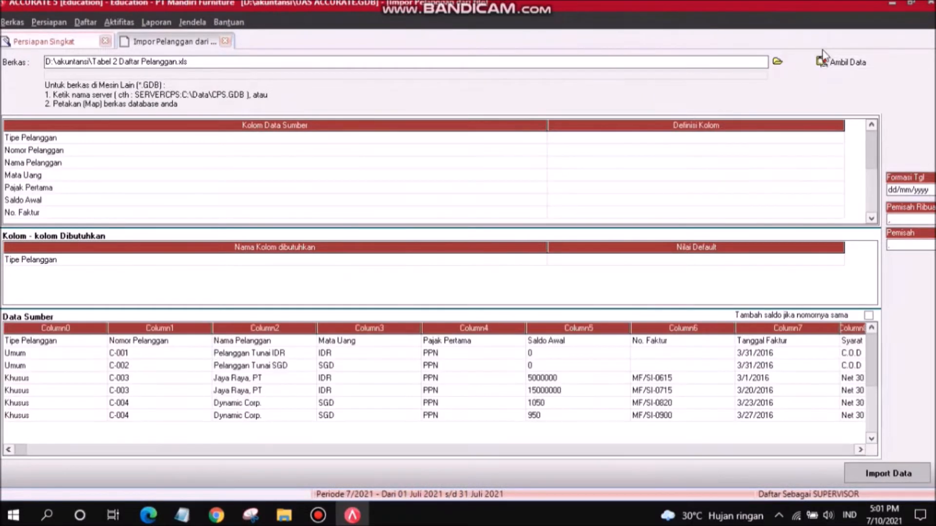
- Delete the header row from the source customer data
{"action": "left_click", "coordinate": [540, 138]}
{"action": "left_click_drag", "start_coordinate": [548, 126], "coordinate": [170, 188]}
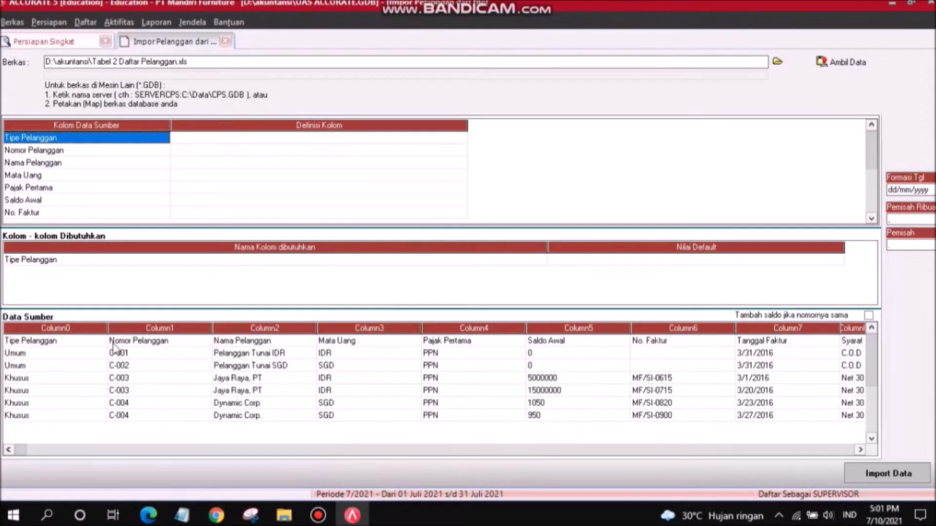
{"action": "left_click", "coordinate": [97, 340]}
{"action": "right_click", "coordinate": [95, 343]}
{"action": "left_click", "coordinate": [128, 366]}
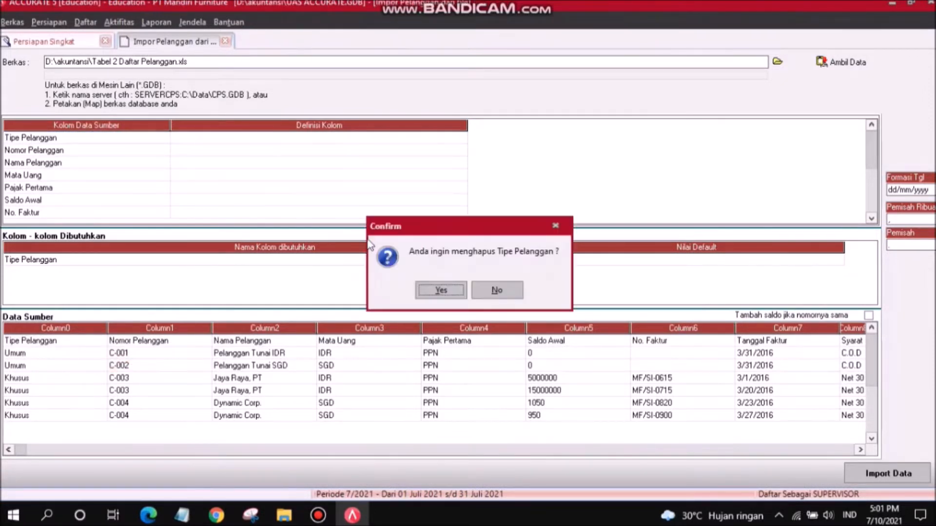
{"action": "left_click", "coordinate": [443, 291]}
- Map the first source column to Tipe Pelanggan
{"action": "left_click", "coordinate": [220, 139]}
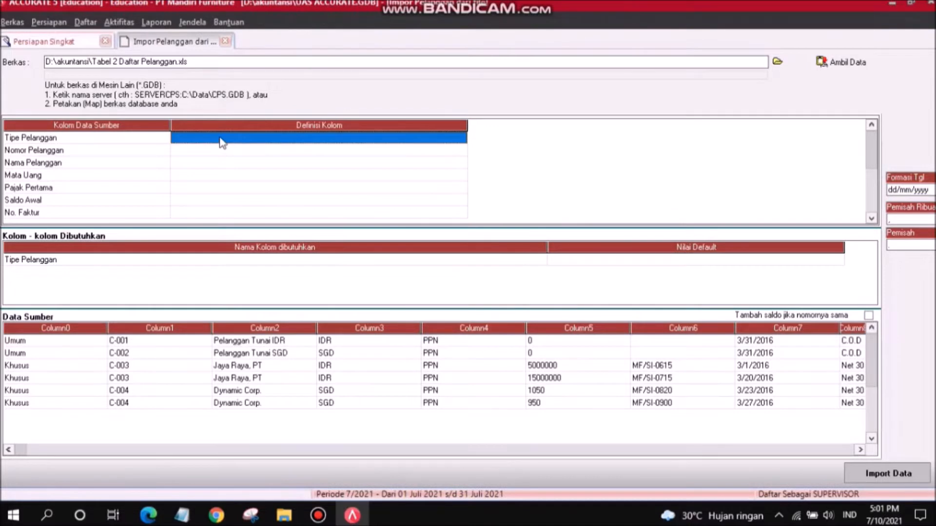
{"action": "left_click", "coordinate": [252, 141]}
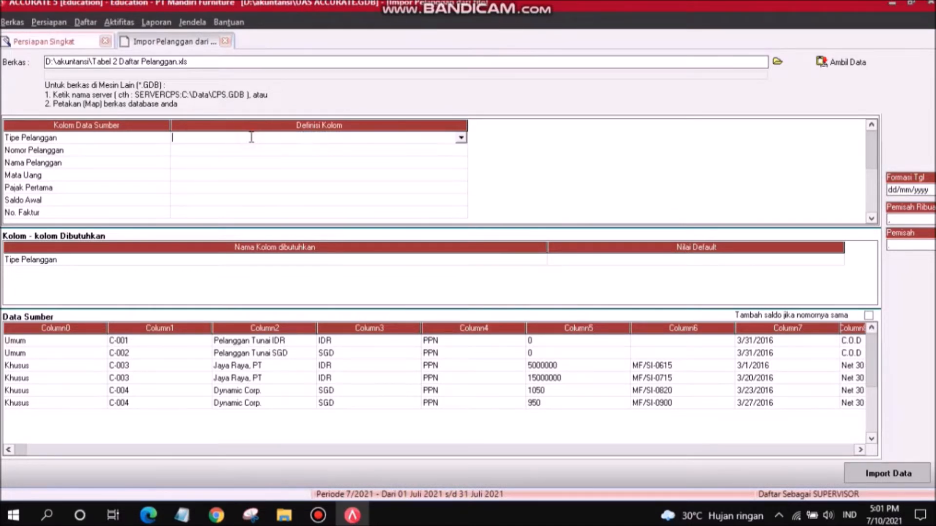
{"action": "left_click", "coordinate": [460, 138]}
{"action": "left_click", "coordinate": [461, 203]}
{"action": "left_click", "coordinate": [461, 203]}
{"action": "left_click", "coordinate": [461, 202]}
{"action": "left_click", "coordinate": [461, 203]}
{"action": "left_click", "coordinate": [461, 203]}
{"action": "scroll", "coordinate": [347, 198], "scroll_direction": "down", "scroll_amount": 1}
{"action": "left_click", "coordinate": [468, 200]}
{"action": "left_click", "coordinate": [461, 138]}
{"action": "left_click", "coordinate": [461, 202]}
{"action": "left_click", "coordinate": [461, 203]}
{"action": "left_click", "coordinate": [461, 203]}
{"action": "left_click", "coordinate": [460, 203]}
{"action": "left_click", "coordinate": [461, 203]}
{"action": "left_click", "coordinate": [459, 202]}
{"action": "left_click", "coordinate": [460, 202]}
{"action": "left_click", "coordinate": [460, 202]}
{"action": "left_click", "coordinate": [460, 201]}
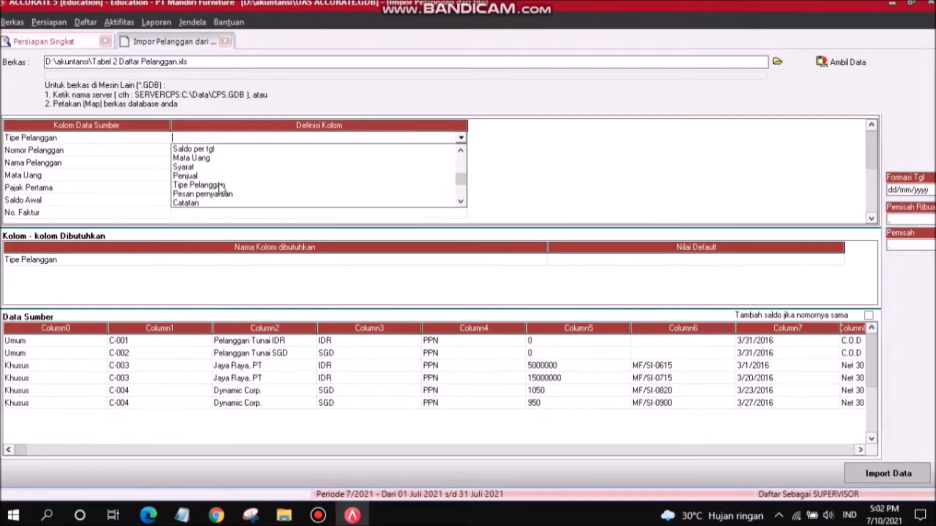
{"action": "left_click", "coordinate": [222, 185]}
- Map the values Umum and Khusus to the Umum and Khusus customer types
{"action": "left_click", "coordinate": [208, 33]}
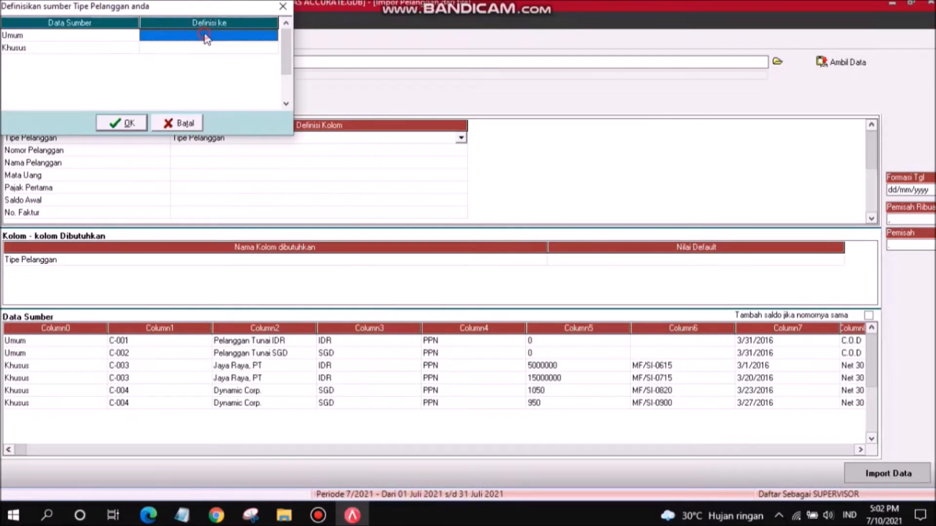
{"action": "left_click", "coordinate": [272, 35]}
{"action": "left_click", "coordinate": [211, 46]}
{"action": "left_click", "coordinate": [210, 47]}
{"action": "left_click", "coordinate": [211, 48]}
{"action": "left_click", "coordinate": [272, 47]}
{"action": "left_click", "coordinate": [229, 71]}
{"action": "left_click", "coordinate": [142, 124]}
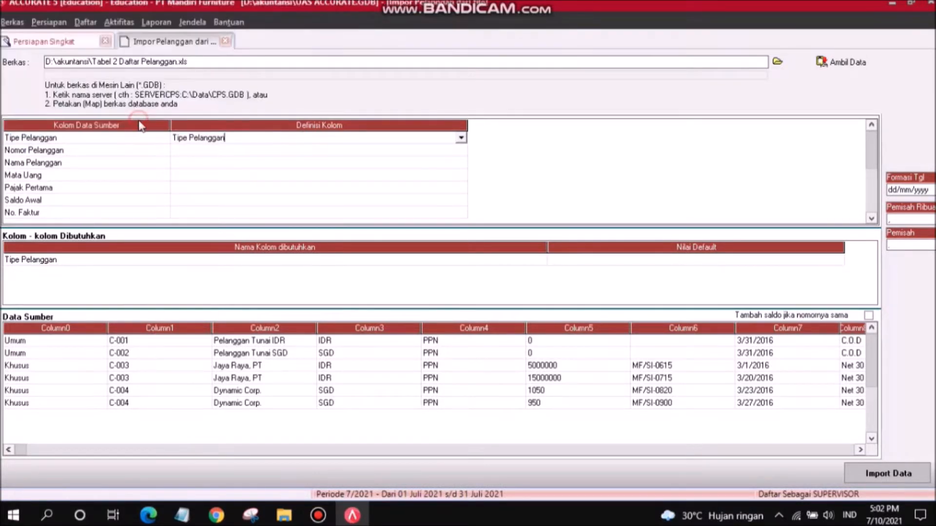
- Map Nomor Pelanggan to No. Pelanggan and Nama Pelanggan to Nama Pelanggan
{"action": "left_click", "coordinate": [254, 151]}
{"action": "left_click", "coordinate": [254, 153]}
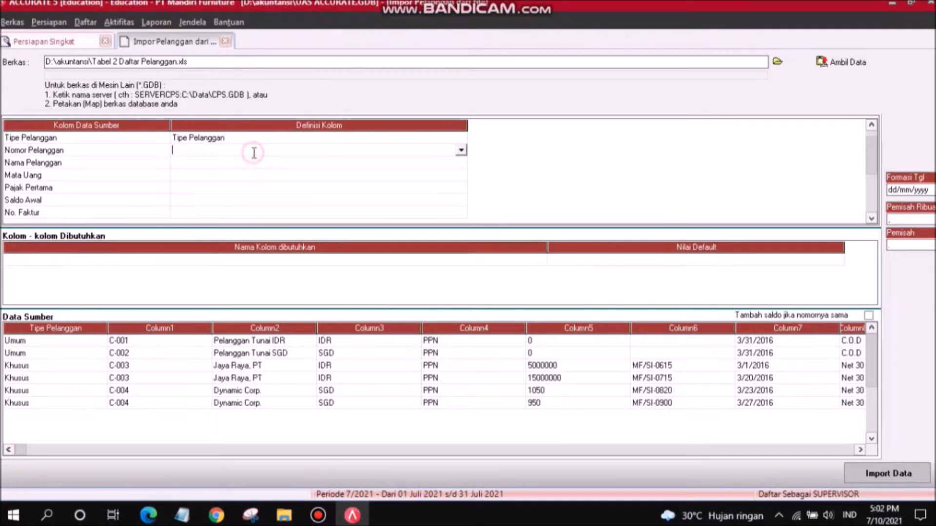
{"action": "left_click", "coordinate": [461, 150]}
{"action": "left_click", "coordinate": [201, 170]}
{"action": "left_click", "coordinate": [208, 163]}
{"action": "left_click", "coordinate": [207, 163]}
{"action": "left_click", "coordinate": [461, 163]}
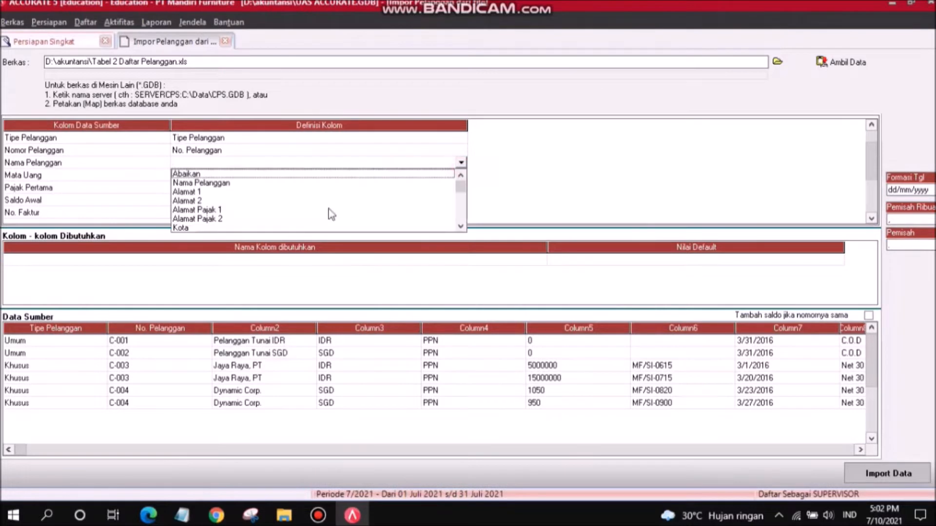
{"action": "left_click", "coordinate": [249, 184]}
- Map the Mata Uang column to the Mata Uang currency field
{"action": "left_click", "coordinate": [224, 175]}
{"action": "left_click", "coordinate": [247, 176]}
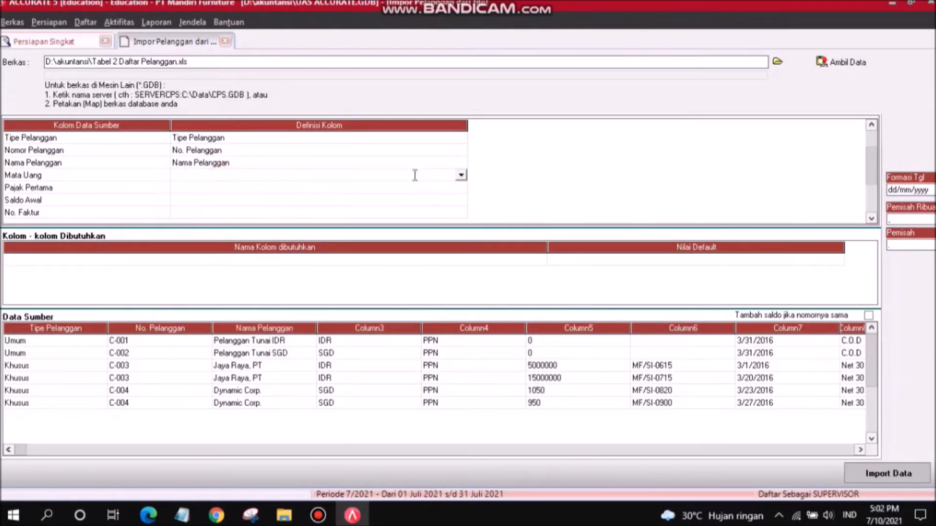
{"action": "left_click", "coordinate": [461, 176]}
{"action": "left_click", "coordinate": [461, 239]}
{"action": "left_click", "coordinate": [461, 238]}
{"action": "left_click", "coordinate": [461, 239]}
{"action": "left_click", "coordinate": [461, 239]}
{"action": "left_click", "coordinate": [461, 239]}
{"action": "left_click", "coordinate": [461, 238]}
{"action": "left_click", "coordinate": [461, 239]}
{"action": "left_click", "coordinate": [461, 239]}
{"action": "left_click", "coordinate": [460, 239]}
{"action": "left_click", "coordinate": [461, 239]}
{"action": "left_click", "coordinate": [460, 239]}
{"action": "left_click", "coordinate": [461, 238]}
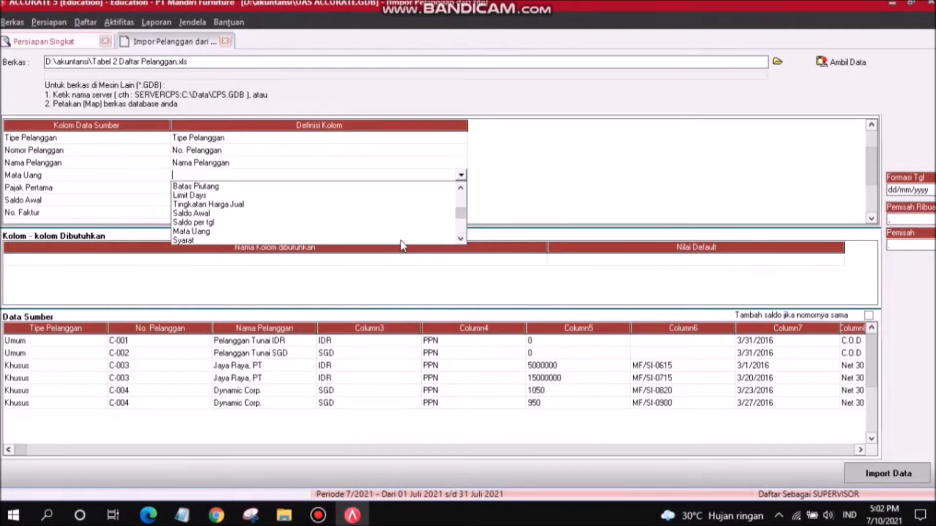
{"action": "left_click", "coordinate": [191, 231]}
- Map the values IDR and SGD to the IDR and SGD currencies
{"action": "left_click", "coordinate": [184, 36]}
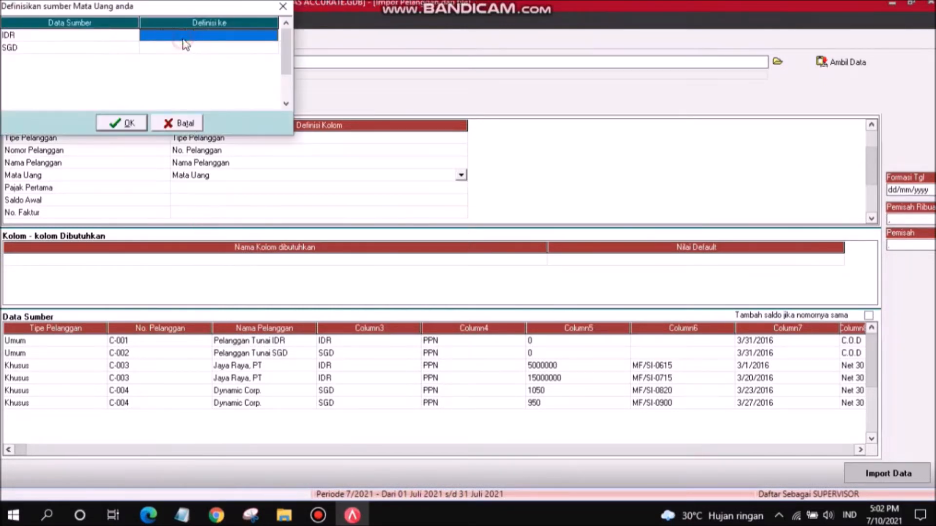
{"action": "left_click", "coordinate": [271, 35]}
{"action": "left_click", "coordinate": [264, 48]}
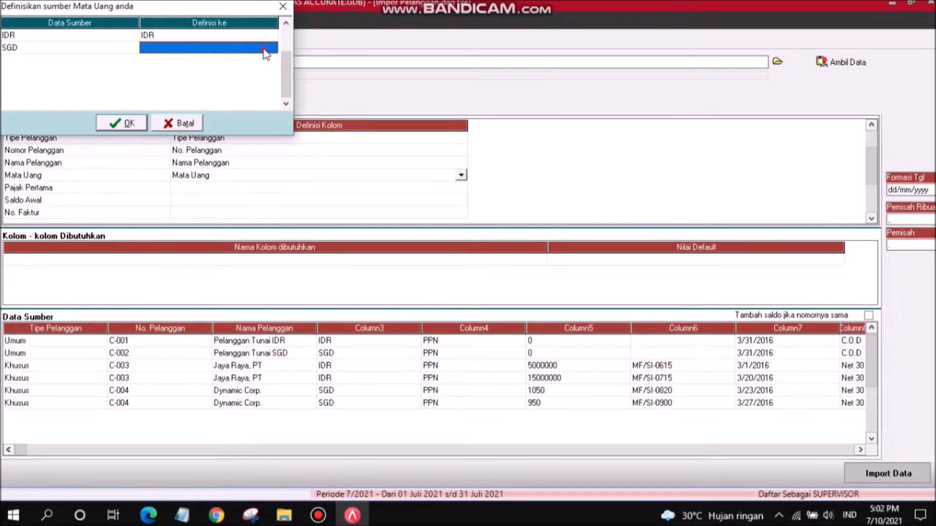
{"action": "left_click", "coordinate": [265, 49]}
{"action": "left_click", "coordinate": [271, 47]}
{"action": "left_click", "coordinate": [256, 67]}
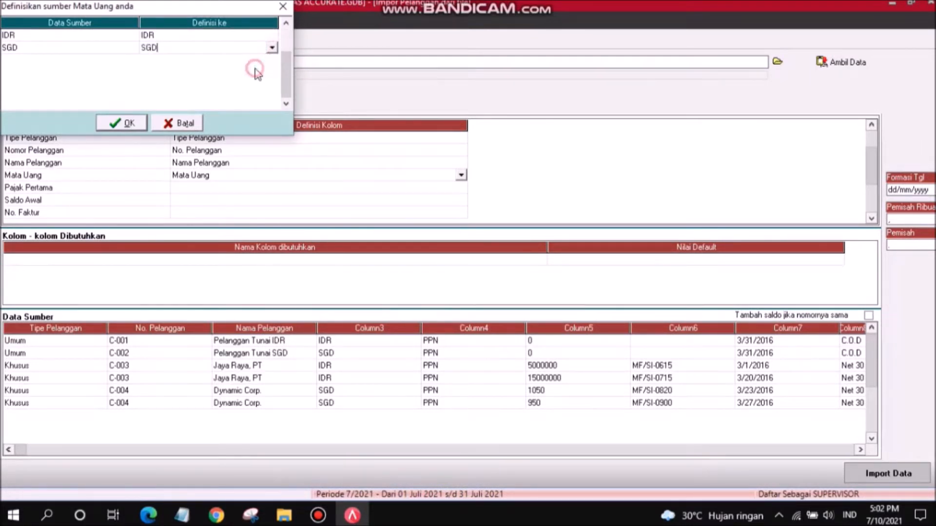
{"action": "left_click", "coordinate": [128, 124]}
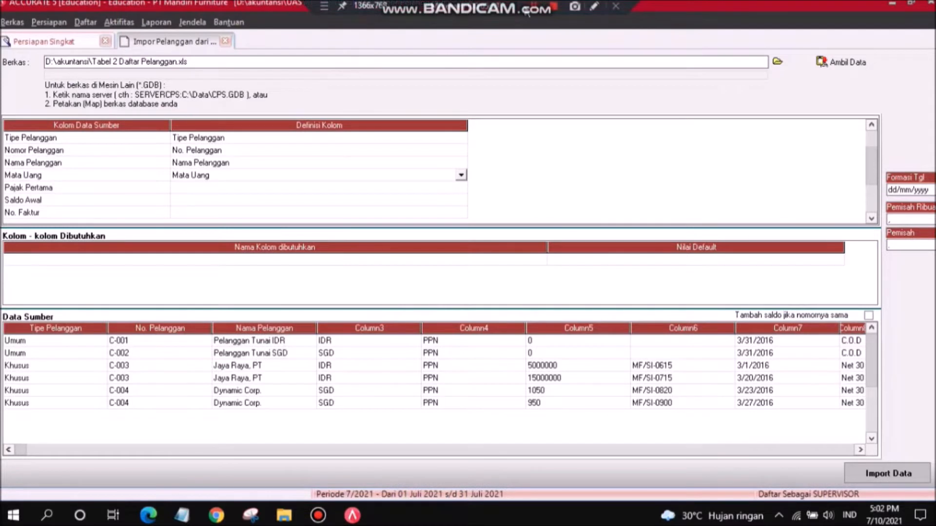
- Map Pajak Pertama to Pajak pertama, with the value PPN set to the PPN tax
{"action": "left_click", "coordinate": [222, 189]}
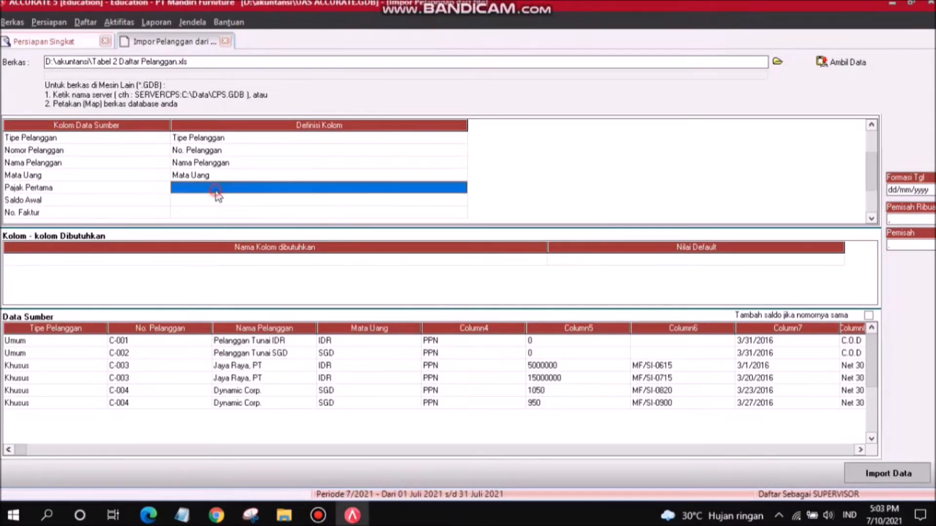
{"action": "left_click", "coordinate": [460, 188]}
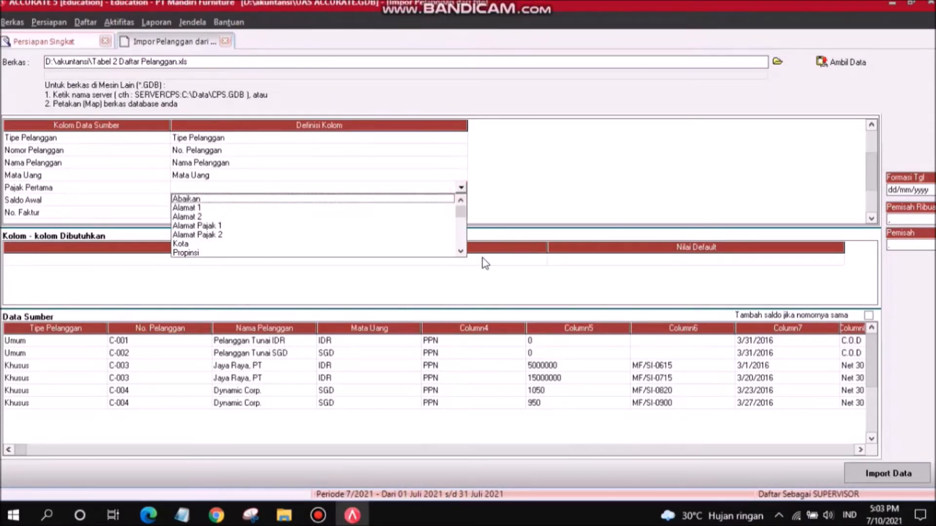
{"action": "left_click", "coordinate": [461, 251]}
{"action": "scroll", "coordinate": [461, 251], "scroll_direction": "down", "scroll_amount": 2}
{"action": "left_click", "coordinate": [205, 230]}
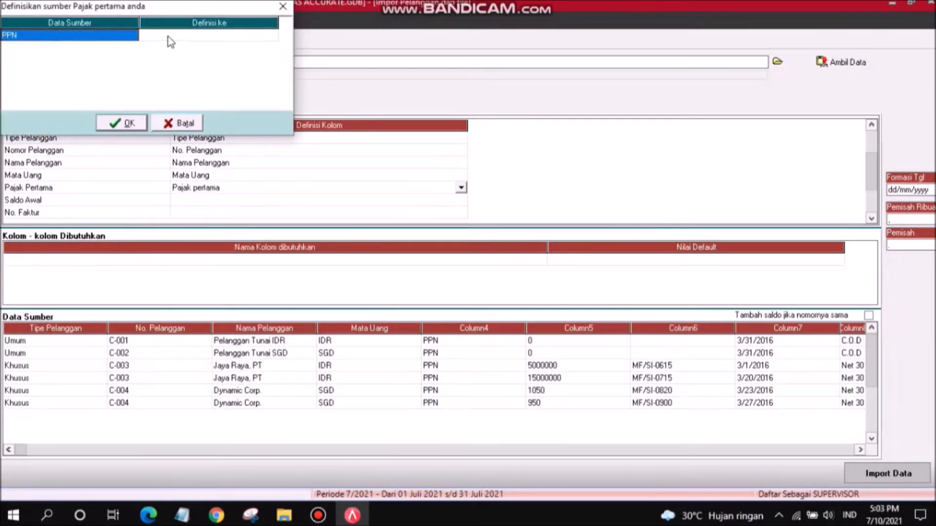
{"action": "left_click", "coordinate": [165, 37]}
{"action": "left_click", "coordinate": [271, 36]}
{"action": "left_click", "coordinate": [265, 48]}
{"action": "left_click", "coordinate": [126, 124]}
- Map the Saldo Awal column to the Saldo Awal balance field
{"action": "left_click", "coordinate": [199, 201]}
{"action": "left_click", "coordinate": [461, 200]}
{"action": "left_click", "coordinate": [460, 265]}
{"action": "left_click", "coordinate": [461, 264]}
{"action": "left_click", "coordinate": [460, 264]}
{"action": "left_click", "coordinate": [461, 264]}
{"action": "left_click", "coordinate": [461, 265]}
{"action": "left_click", "coordinate": [461, 264]}
{"action": "left_click", "coordinate": [461, 265]}
{"action": "left_click", "coordinate": [205, 249]}
- Map the No. Faktur column to No. Faktur Saldo Awal
{"action": "left_click", "coordinate": [196, 215]}
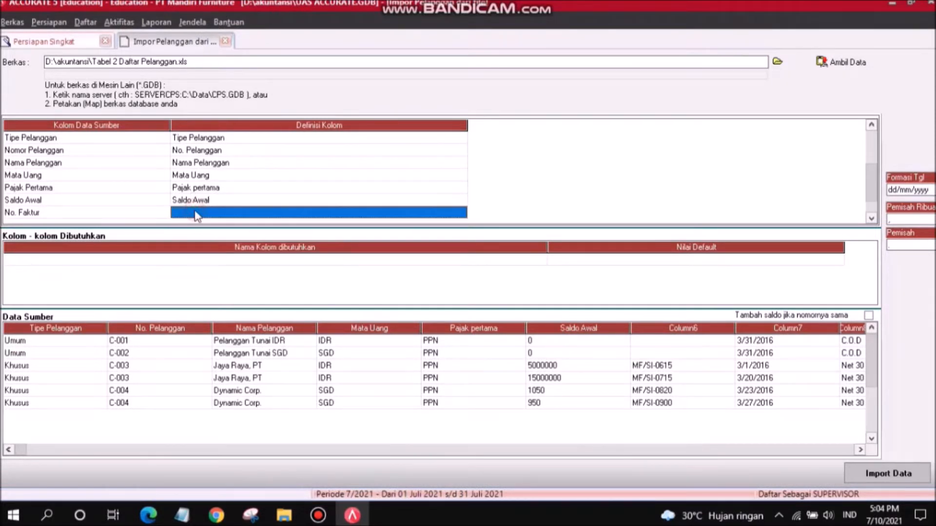
{"action": "left_click", "coordinate": [196, 214]}
{"action": "left_click", "coordinate": [461, 212]}
{"action": "left_click", "coordinate": [461, 277]}
{"action": "left_click", "coordinate": [460, 277]}
{"action": "left_click", "coordinate": [460, 277]}
{"action": "left_click", "coordinate": [460, 277]}
{"action": "left_click", "coordinate": [460, 277]}
{"action": "left_click", "coordinate": [460, 277]}
{"action": "left_click", "coordinate": [460, 277]}
{"action": "left_click", "coordinate": [460, 276]}
{"action": "left_click", "coordinate": [460, 277]}
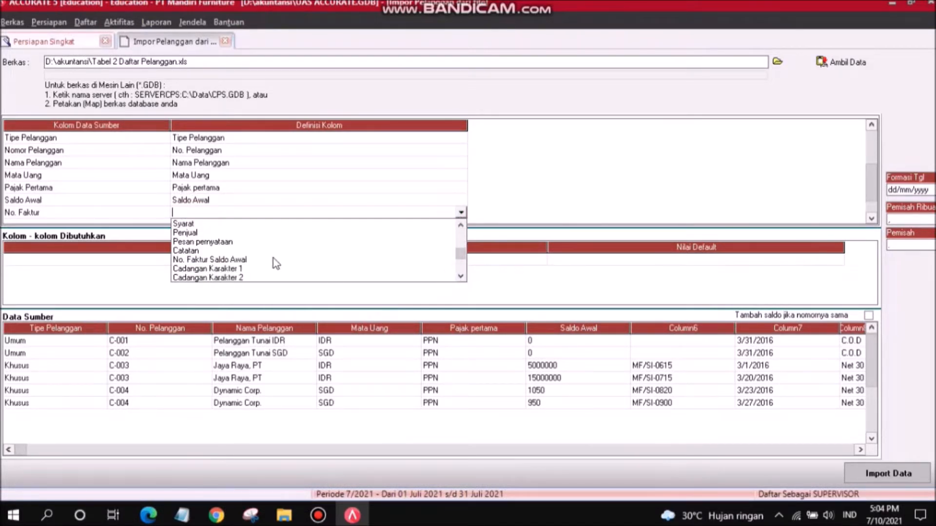
{"action": "left_click", "coordinate": [271, 263]}
- Map the Tanggal Faktur column to Saldo per tgl
{"action": "left_click_drag", "start_coordinate": [875, 190], "coordinate": [876, 204]}
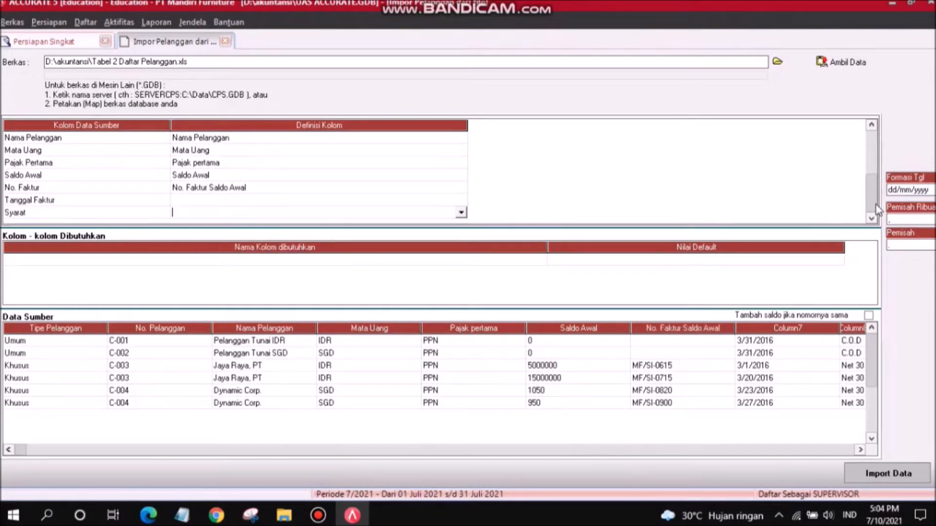
{"action": "left_click", "coordinate": [209, 201]}
{"action": "left_click", "coordinate": [461, 200]}
{"action": "left_click", "coordinate": [461, 265]}
{"action": "left_click", "coordinate": [461, 264]}
{"action": "left_click", "coordinate": [461, 264]}
{"action": "left_click", "coordinate": [461, 264]}
{"action": "left_click_drag", "start_coordinate": [461, 265], "coordinate": [461, 266]}
{"action": "left_click", "coordinate": [461, 265]}
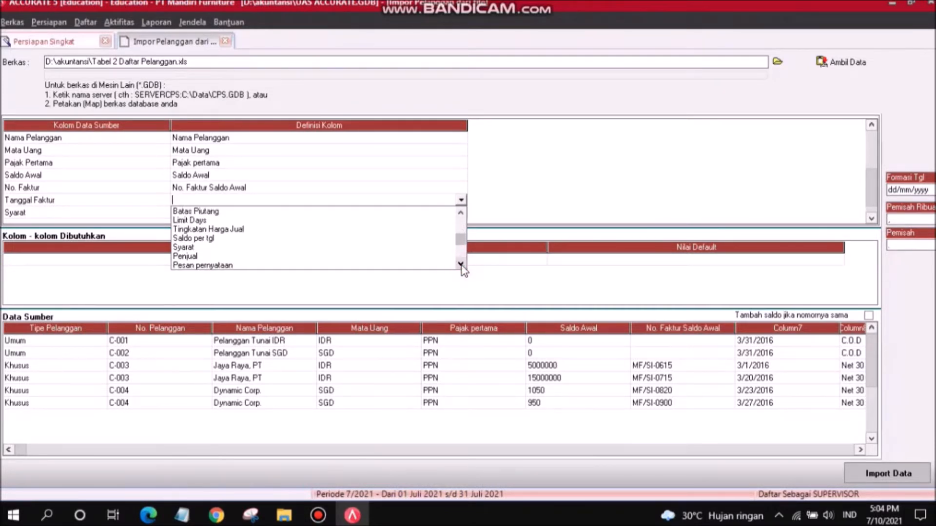
{"action": "left_click", "coordinate": [219, 238]}
- Map Syarat to the Syarat payment terms, with C.O.D and Net 30 mapped to matching terms
{"action": "left_click", "coordinate": [214, 213]}
{"action": "left_click", "coordinate": [214, 213]}
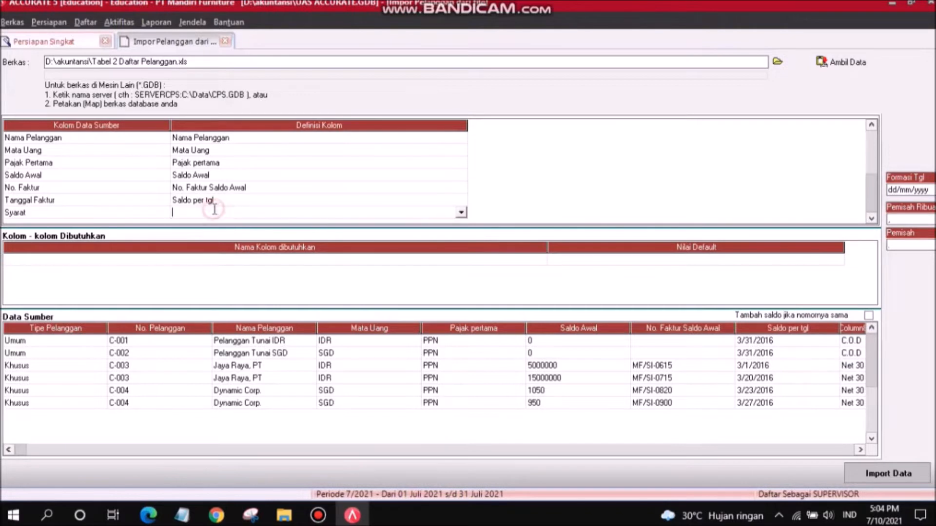
{"action": "left_click", "coordinate": [461, 213]}
{"action": "left_click_drag", "start_coordinate": [460, 278], "coordinate": [460, 278]}
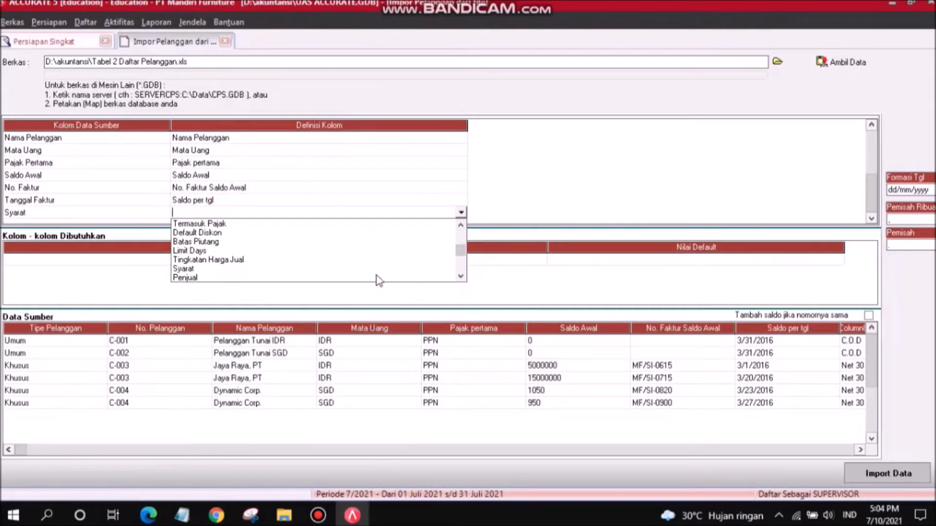
{"action": "left_click", "coordinate": [183, 270]}
{"action": "left_click", "coordinate": [195, 41]}
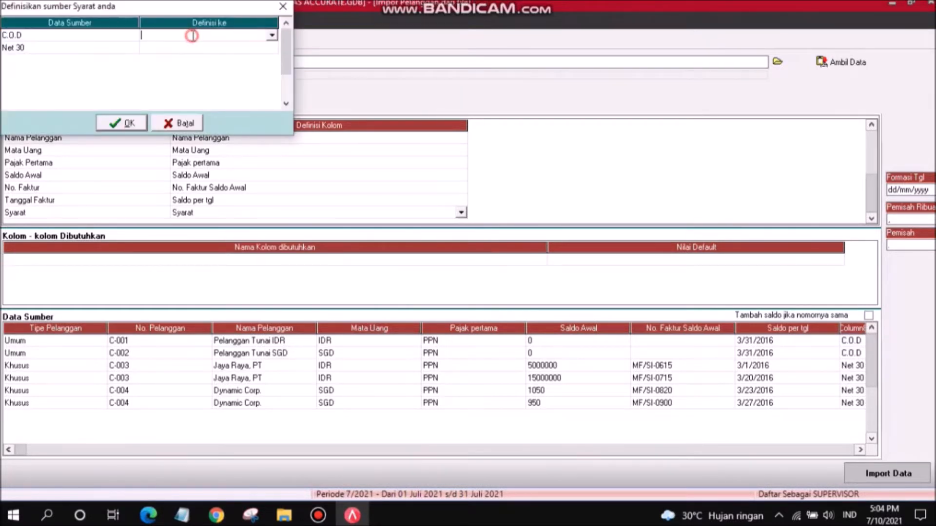
{"action": "left_click", "coordinate": [271, 35]}
{"action": "left_click", "coordinate": [256, 46]}
{"action": "left_click", "coordinate": [178, 48]}
{"action": "left_click", "coordinate": [271, 48]}
{"action": "left_click", "coordinate": [243, 68]}
{"action": "left_click", "coordinate": [130, 123]}
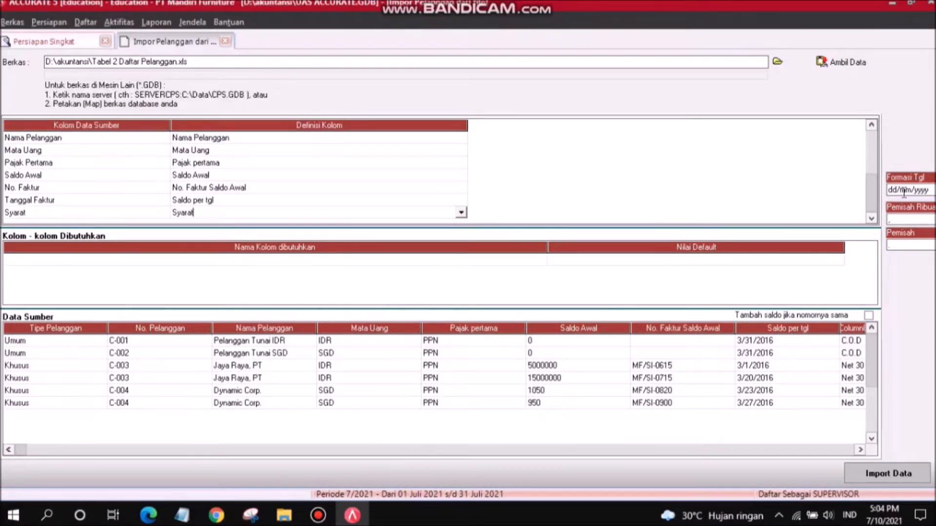
- Set the date format to mm/dd/yyyy, tick Tambah saldo, and import the customer data
{"action": "left_click_drag", "start_coordinate": [908, 191], "coordinate": [889, 190]}
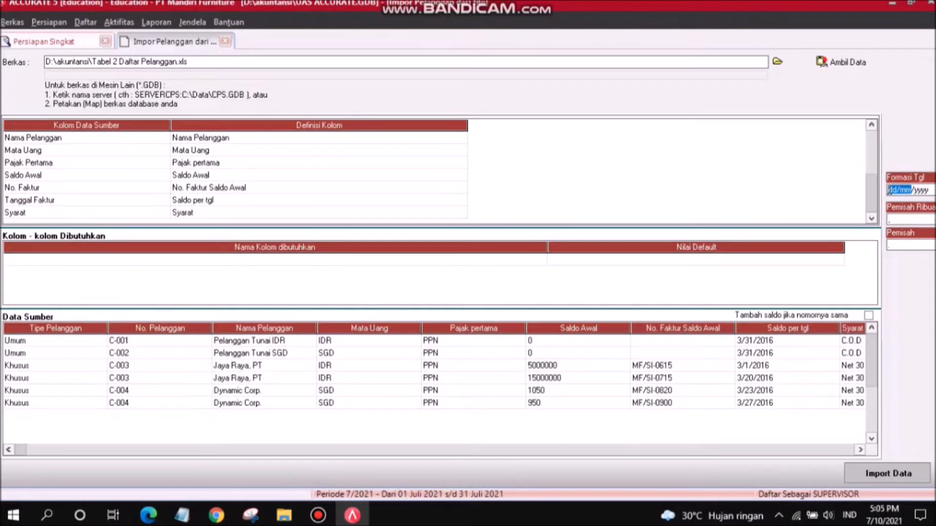
{"action": "key", "text": "BackSpace"}
{"action": "left_click", "coordinate": [869, 316]}
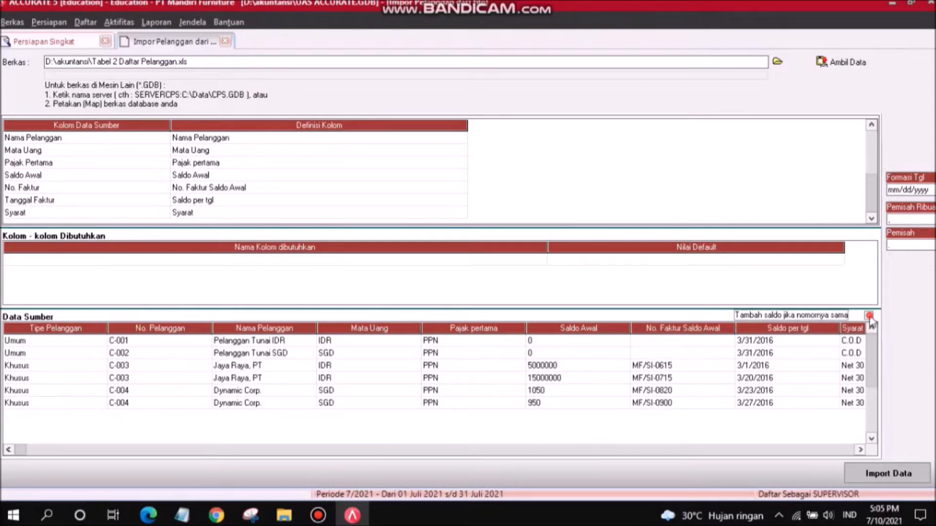
{"action": "left_click", "coordinate": [871, 475]}
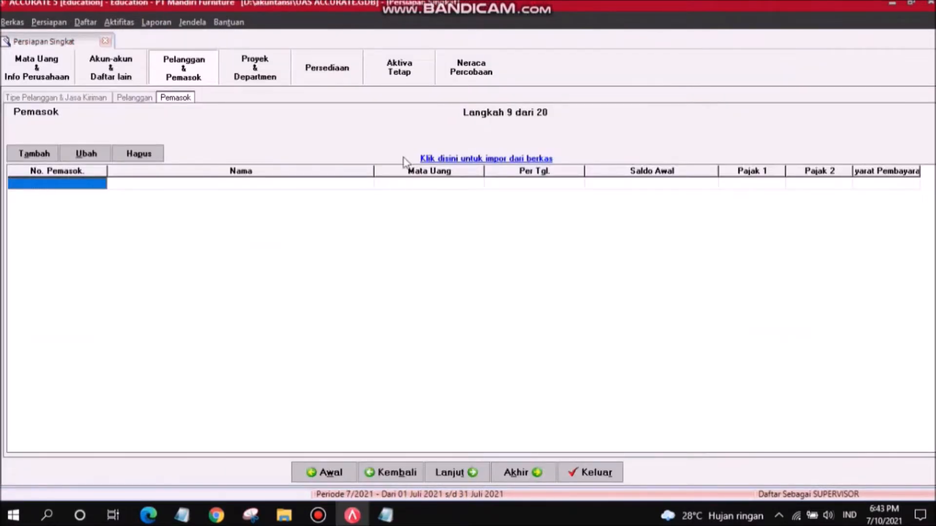
- Load the Excel file Tabel 3 Daftar Pemasok.xls as source data for the supplier import
{"action": "left_click", "coordinate": [476, 158]}
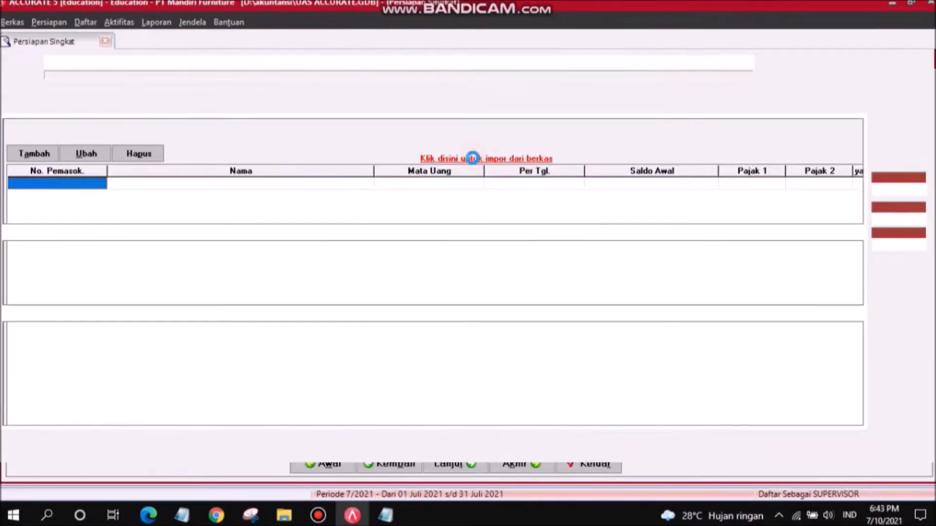
{"action": "left_click", "coordinate": [778, 62]}
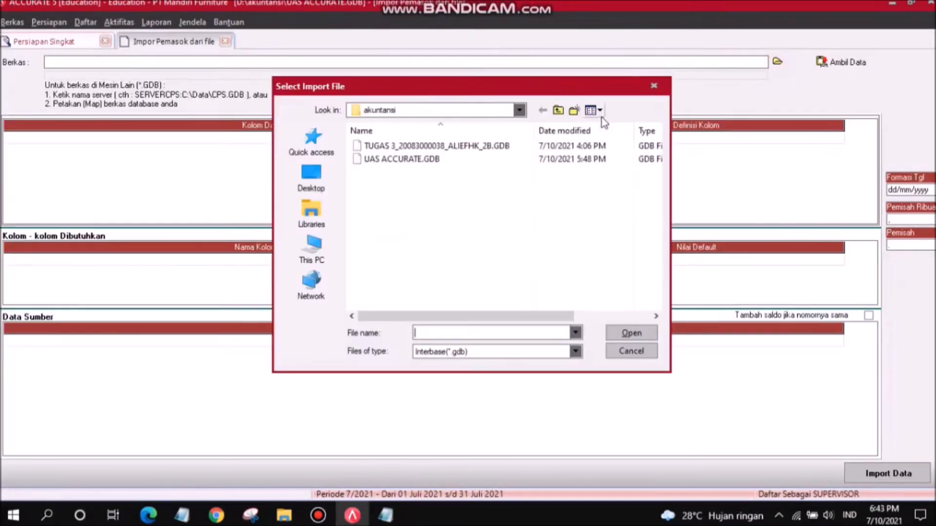
{"action": "left_click", "coordinate": [575, 351]}
{"action": "left_click", "coordinate": [464, 372]}
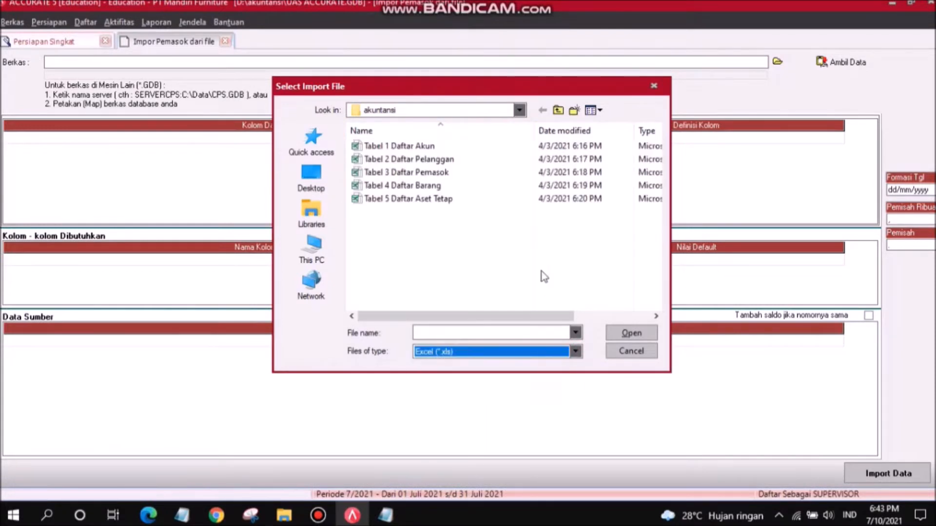
{"action": "left_click", "coordinate": [461, 172]}
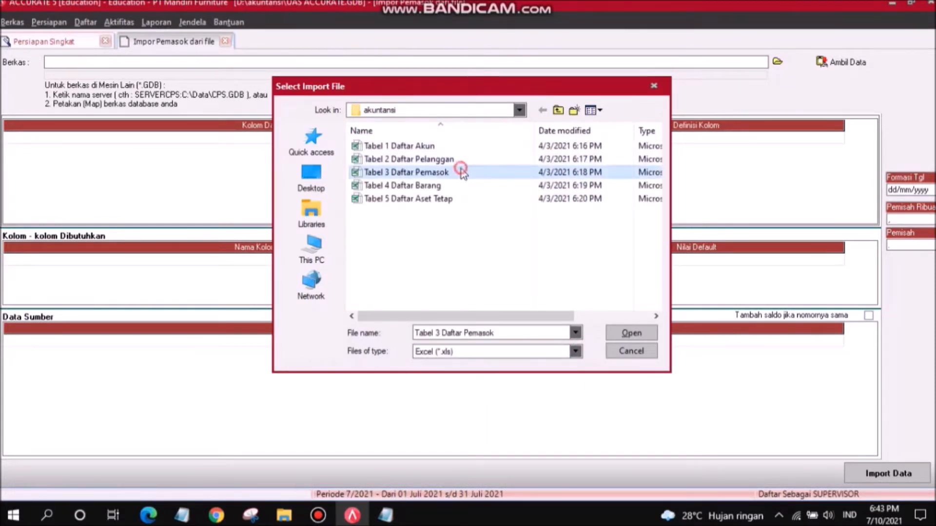
{"action": "left_click", "coordinate": [627, 338]}
{"action": "left_click", "coordinate": [847, 62]}
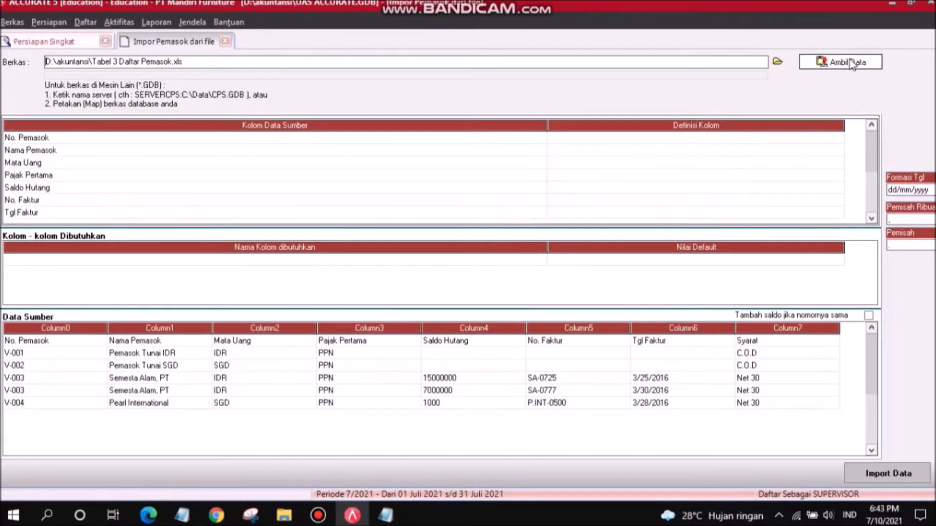
{"action": "left_click_drag", "start_coordinate": [546, 122], "coordinate": [149, 122]}
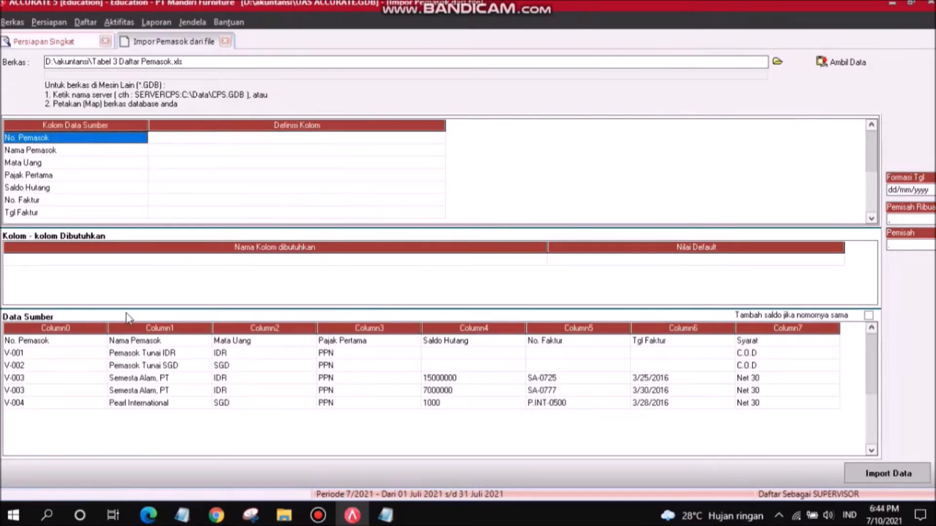
- Delete the No. Pemasok header row from the source data
{"action": "right_click", "coordinate": [26, 346]}
{"action": "left_click", "coordinate": [46, 365]}
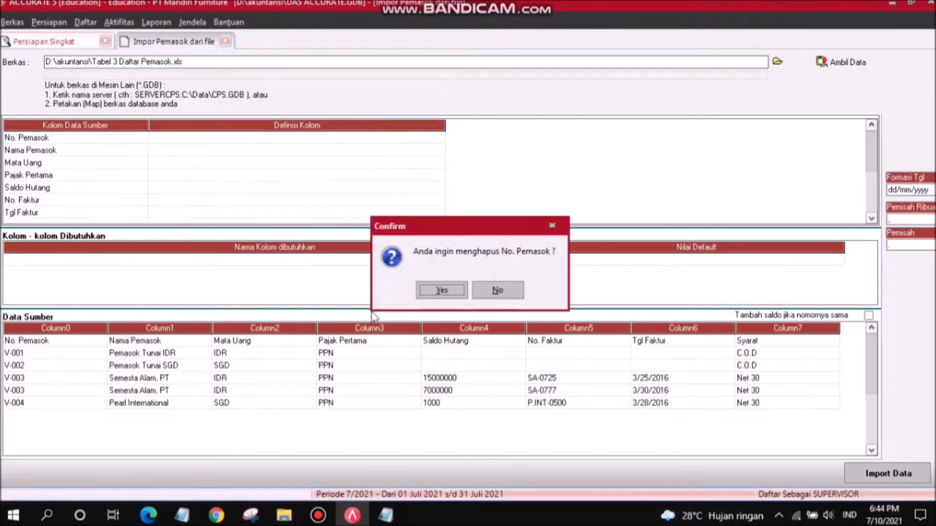
{"action": "left_click", "coordinate": [422, 296]}
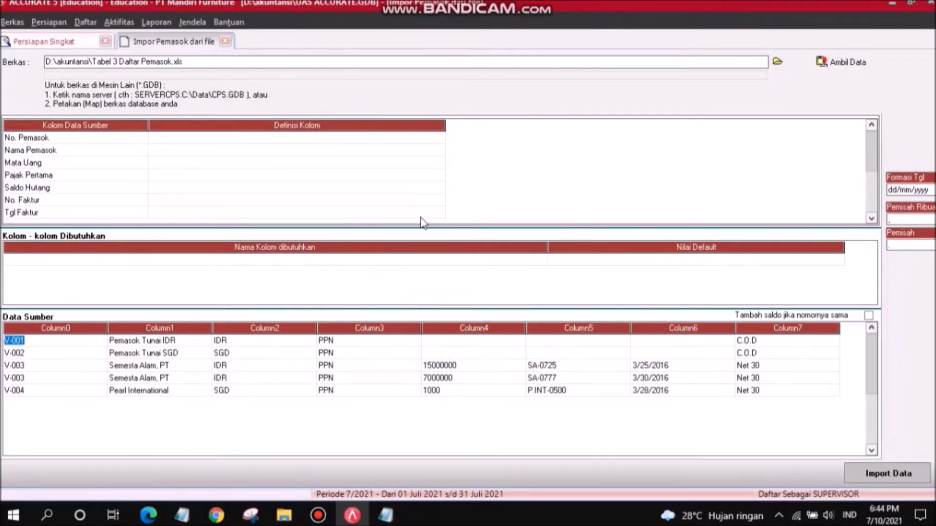
- Map the first two columns to No Pemasok and Nama Pemasok
{"action": "left_click", "coordinate": [175, 139]}
{"action": "left_click", "coordinate": [439, 138]}
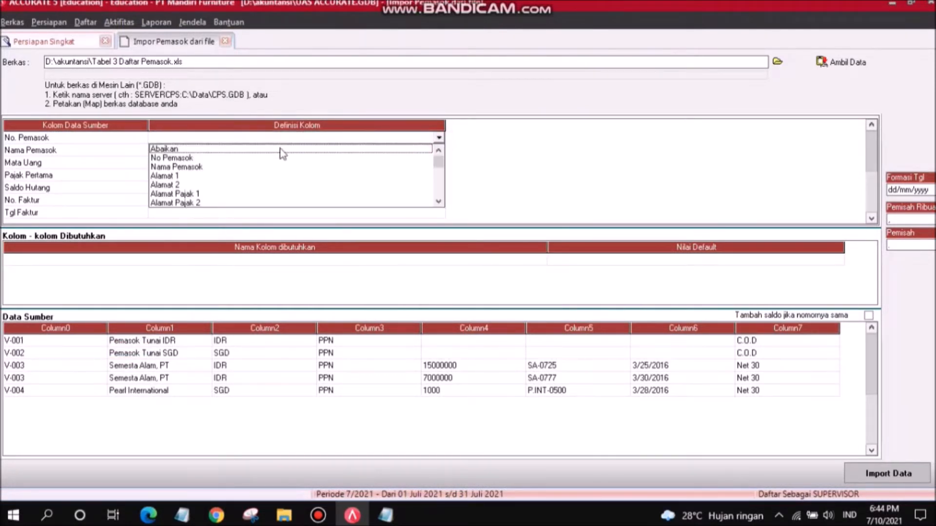
{"action": "left_click", "coordinate": [241, 158]}
{"action": "left_click", "coordinate": [436, 151]}
{"action": "left_click", "coordinate": [439, 150]}
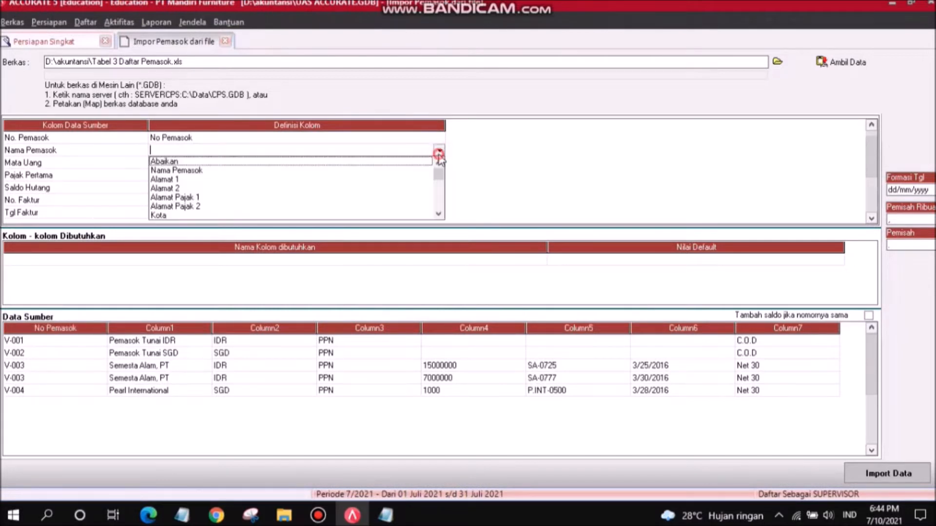
{"action": "left_click", "coordinate": [425, 171]}
- Map the currency column to Mata Uang
{"action": "left_click", "coordinate": [438, 162]}
{"action": "left_click", "coordinate": [439, 162]}
{"action": "left_click", "coordinate": [416, 188]}
{"action": "left_click", "coordinate": [433, 164]}
{"action": "left_click", "coordinate": [439, 164]}
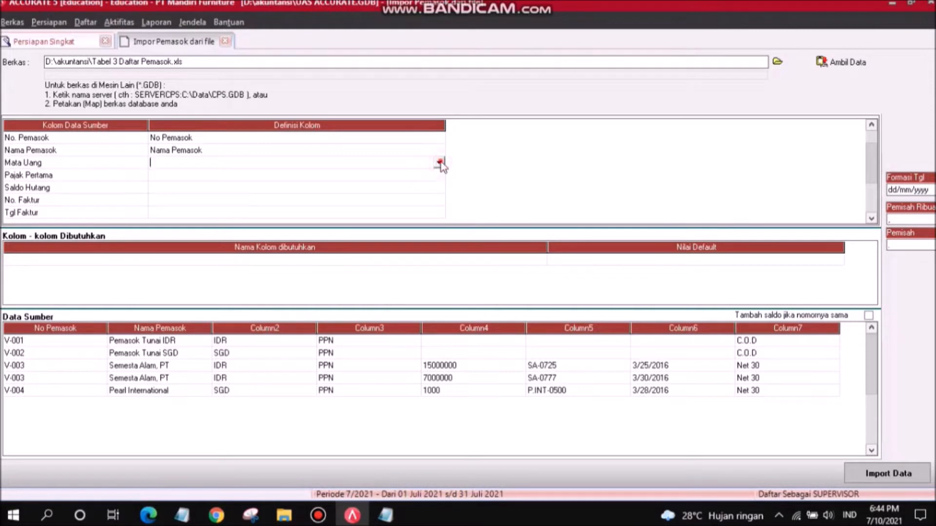
{"action": "left_click", "coordinate": [439, 163]}
{"action": "left_click", "coordinate": [438, 227]}
{"action": "left_click", "coordinate": [438, 227]}
{"action": "left_click", "coordinate": [438, 227]}
{"action": "left_click", "coordinate": [438, 227]}
{"action": "left_click", "coordinate": [439, 227]}
{"action": "left_click", "coordinate": [439, 227]}
{"action": "left_click", "coordinate": [438, 228]}
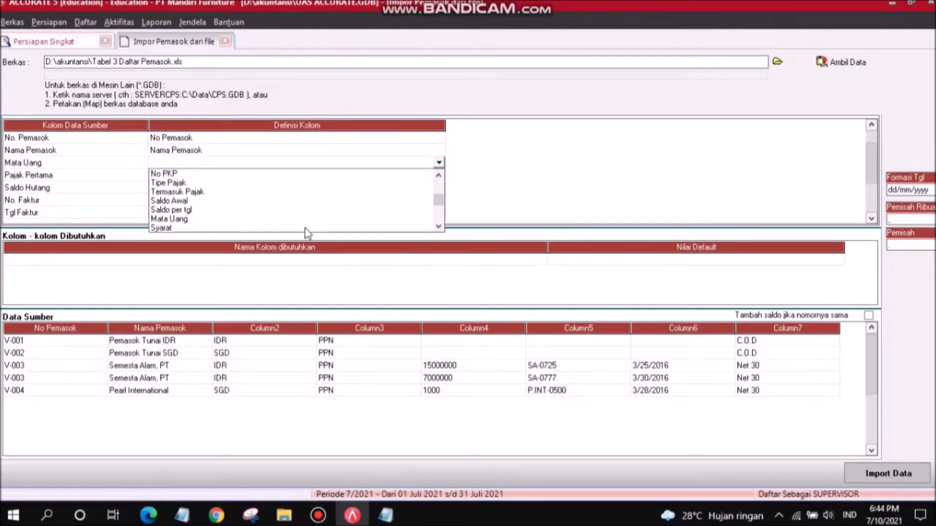
{"action": "left_click", "coordinate": [195, 219]}
- Match the IDR and SGD values to the IDR and SGD currencies
{"action": "left_click", "coordinate": [171, 35]}
{"action": "left_click", "coordinate": [246, 36]}
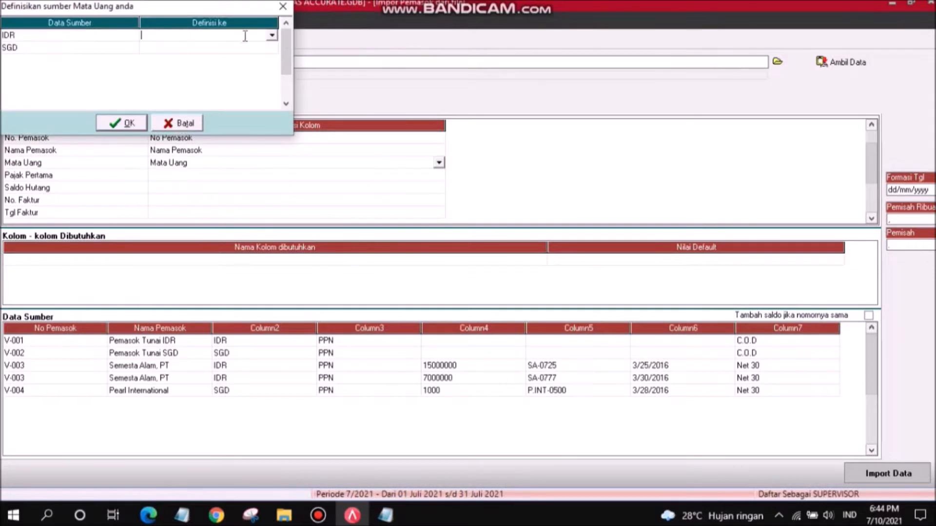
{"action": "left_click", "coordinate": [272, 35]}
{"action": "left_click", "coordinate": [270, 46]}
{"action": "left_click", "coordinate": [268, 47]}
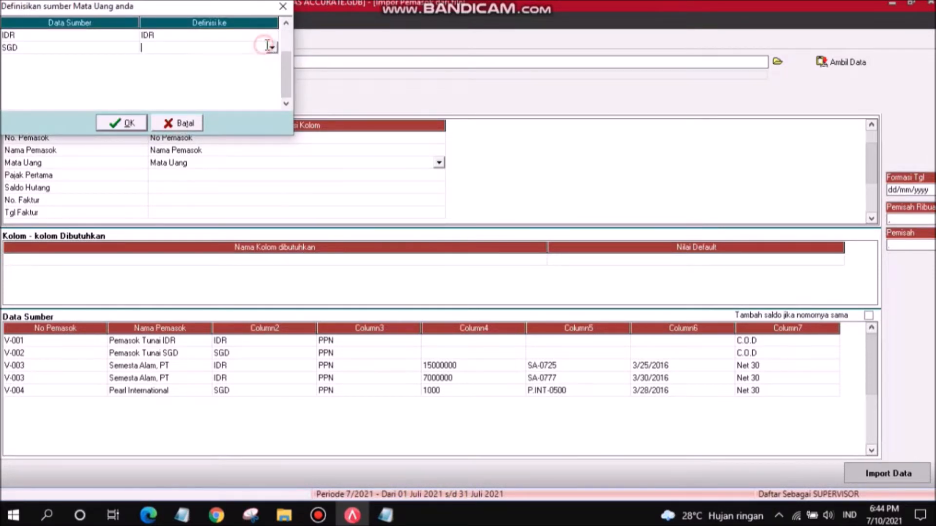
{"action": "left_click", "coordinate": [271, 48]}
{"action": "left_click", "coordinate": [249, 67]}
{"action": "left_click", "coordinate": [122, 122]}
- Map the tax column to Pajak Pertama, matching PPN to the PPN tax
{"action": "left_click", "coordinate": [193, 175]}
{"action": "left_click", "coordinate": [193, 175]}
{"action": "left_click", "coordinate": [439, 174]}
{"action": "left_click", "coordinate": [438, 239]}
{"action": "left_click", "coordinate": [438, 239]}
{"action": "left_click", "coordinate": [438, 238]}
{"action": "left_click", "coordinate": [438, 239]}
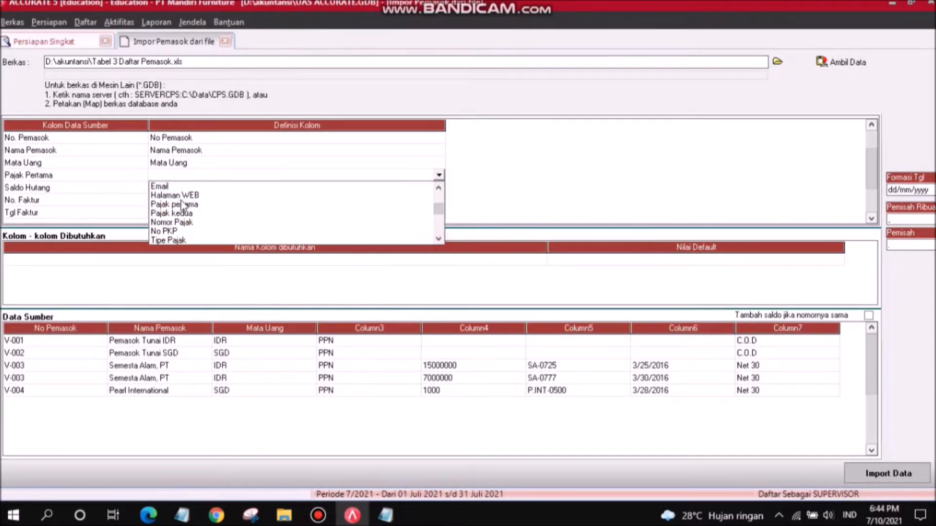
{"action": "left_click", "coordinate": [183, 204]}
{"action": "left_click", "coordinate": [216, 37]}
{"action": "left_click", "coordinate": [239, 36]}
{"action": "left_click", "coordinate": [272, 35]}
{"action": "left_click", "coordinate": [270, 45]}
{"action": "left_click", "coordinate": [120, 122]}
- Map the Saldo Hutang column to Saldo Awal
{"action": "left_click", "coordinate": [167, 187]}
{"action": "left_click", "coordinate": [168, 188]}
{"action": "left_click", "coordinate": [439, 187]}
{"action": "left_click", "coordinate": [439, 252]}
{"action": "left_click", "coordinate": [439, 252]}
{"action": "left_click", "coordinate": [439, 252]}
{"action": "left_click", "coordinate": [438, 251]}
{"action": "left_click", "coordinate": [439, 252]}
{"action": "left_click", "coordinate": [439, 251]}
{"action": "left_click", "coordinate": [438, 251]}
{"action": "left_click", "coordinate": [171, 226]}
- Map the invoice number column to No. Faktur Saldo Awal
{"action": "left_click", "coordinate": [168, 200]}
{"action": "left_click", "coordinate": [167, 199]}
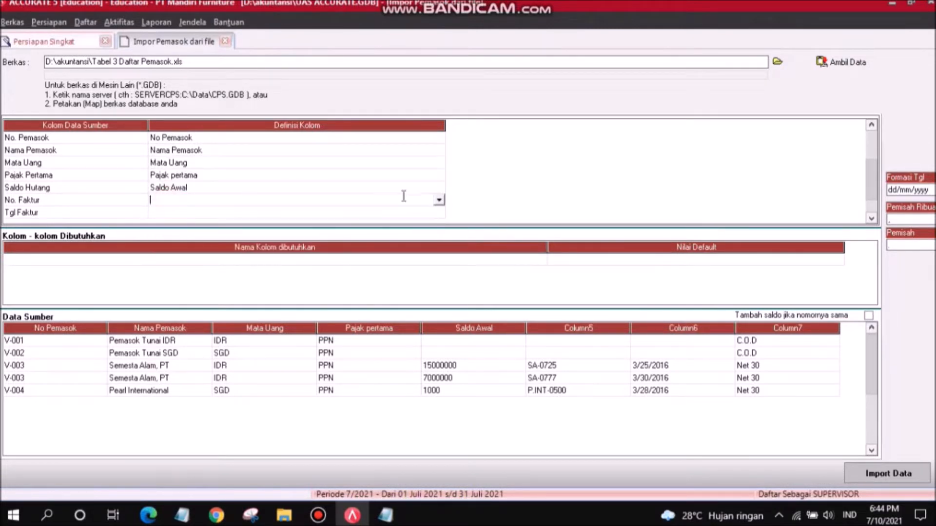
{"action": "left_click", "coordinate": [438, 200]}
{"action": "left_click", "coordinate": [438, 264]}
{"action": "left_click", "coordinate": [439, 263]}
{"action": "left_click", "coordinate": [439, 264]}
{"action": "left_click", "coordinate": [438, 264]}
{"action": "left_click", "coordinate": [438, 263]}
{"action": "left_click", "coordinate": [438, 264]}
{"action": "left_click", "coordinate": [439, 264]}
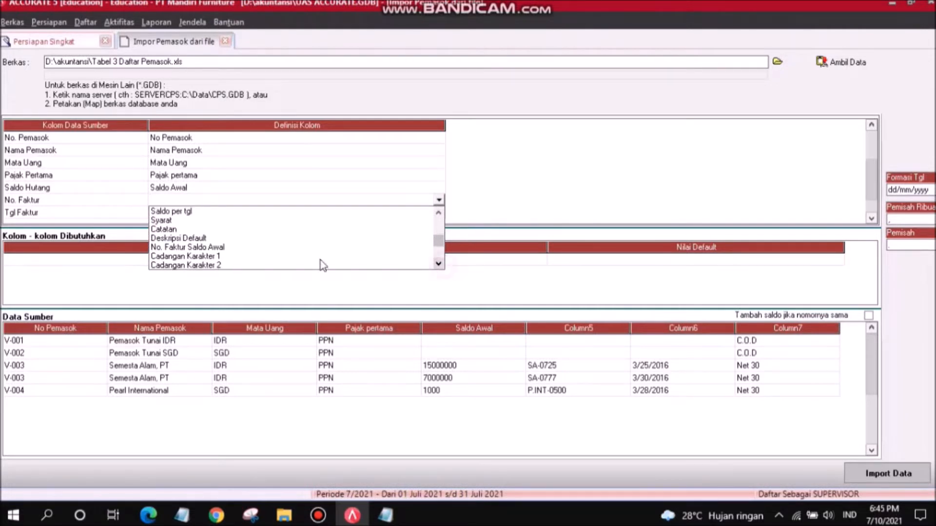
{"action": "left_click", "coordinate": [228, 252]}
- Map the Tgl Faktur column to Saldo per tgl
{"action": "left_click", "coordinate": [227, 213]}
{"action": "left_click", "coordinate": [226, 213]}
{"action": "left_click", "coordinate": [438, 213]}
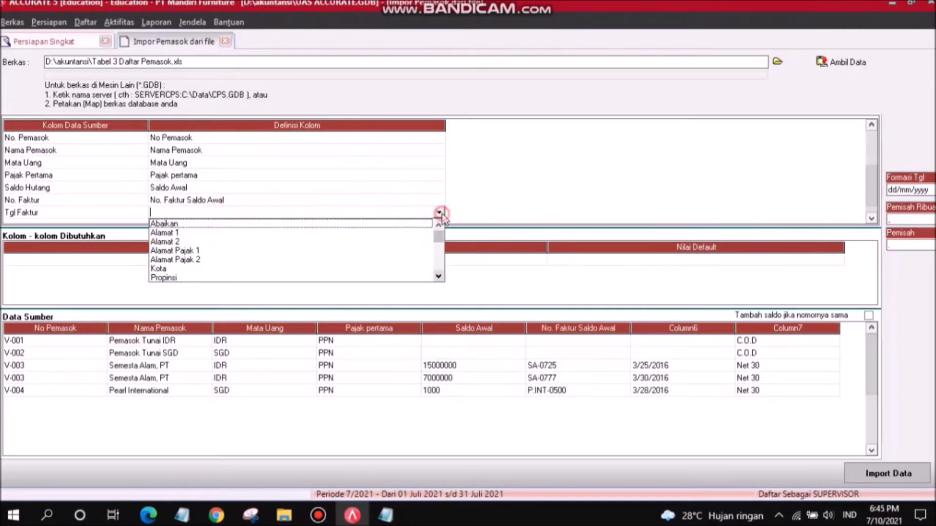
{"action": "left_click", "coordinate": [438, 276]}
{"action": "left_click", "coordinate": [439, 277]}
{"action": "left_click", "coordinate": [439, 276]}
{"action": "left_click", "coordinate": [438, 277]}
{"action": "left_click", "coordinate": [438, 277]}
{"action": "left_click", "coordinate": [438, 276]}
{"action": "left_click", "coordinate": [439, 277]}
{"action": "left_click", "coordinate": [173, 242]}
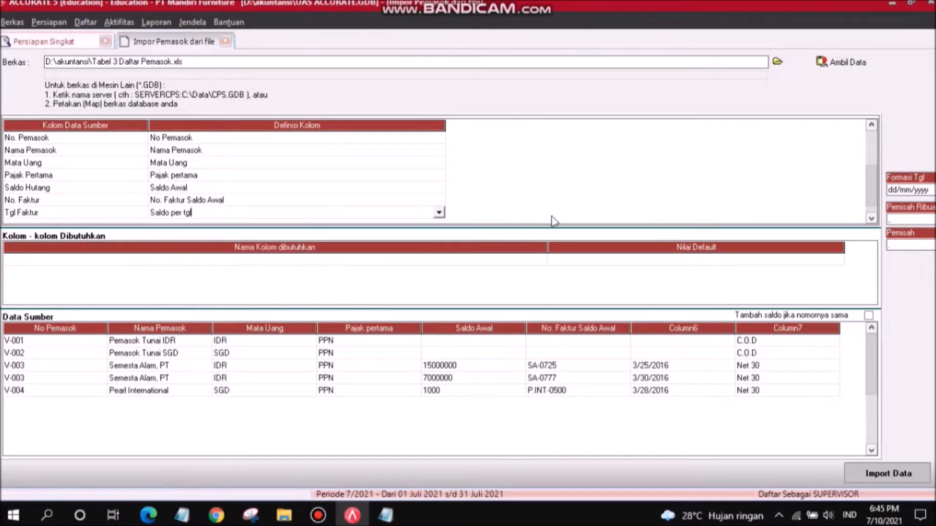
- Map the terms column to Syarat, matching C.O.D and Net 30 to their terms
{"action": "left_click", "coordinate": [872, 219]}
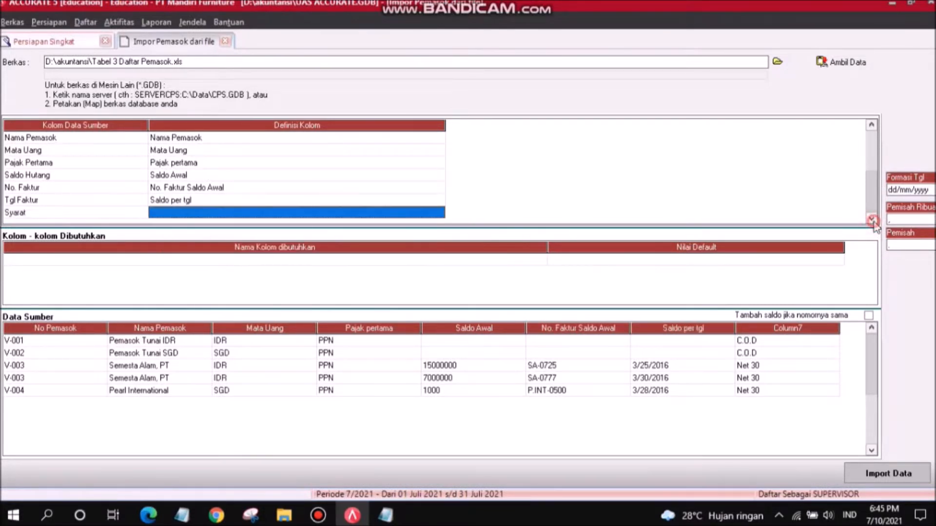
{"action": "left_click", "coordinate": [324, 213]}
{"action": "left_click", "coordinate": [440, 213]}
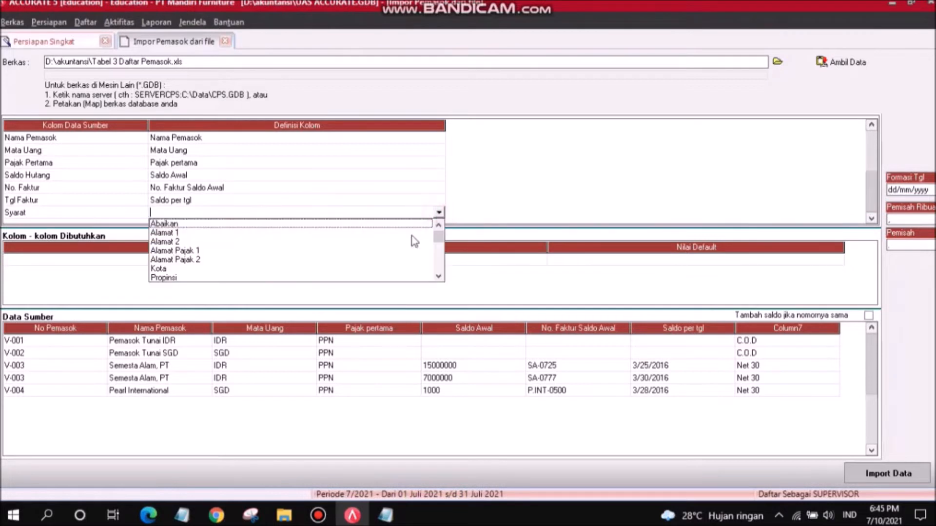
{"action": "left_click", "coordinate": [439, 276]}
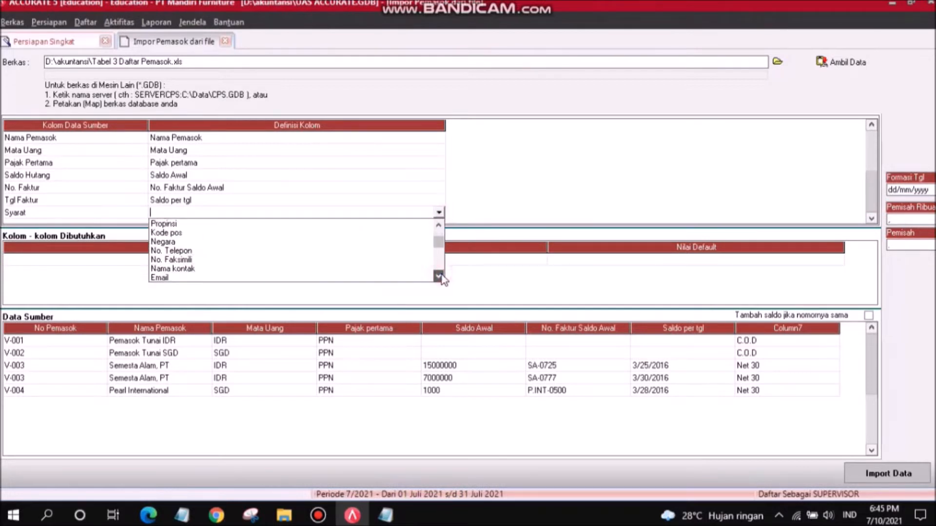
{"action": "left_click", "coordinate": [440, 276]}
{"action": "left_click", "coordinate": [440, 277]}
{"action": "left_click", "coordinate": [440, 277]}
{"action": "left_click", "coordinate": [439, 277]}
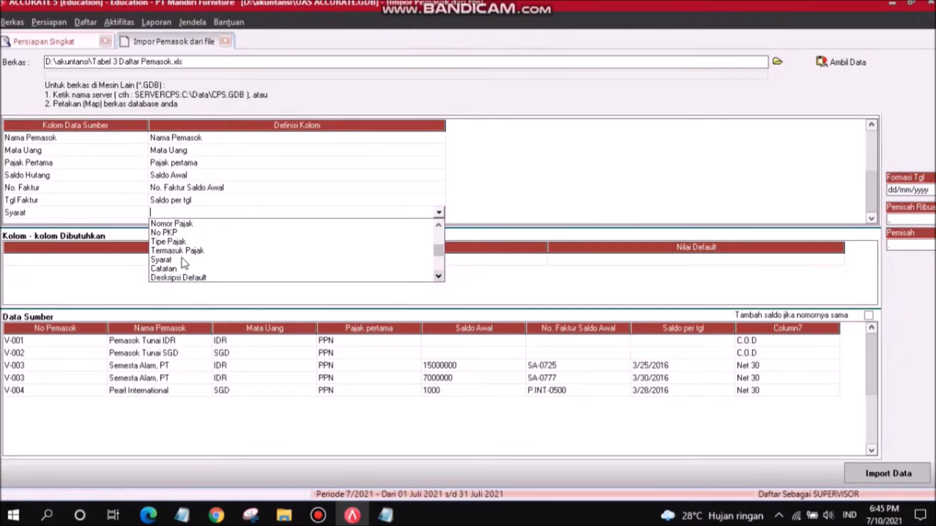
{"action": "left_click", "coordinate": [179, 259]}
{"action": "left_click", "coordinate": [168, 38]}
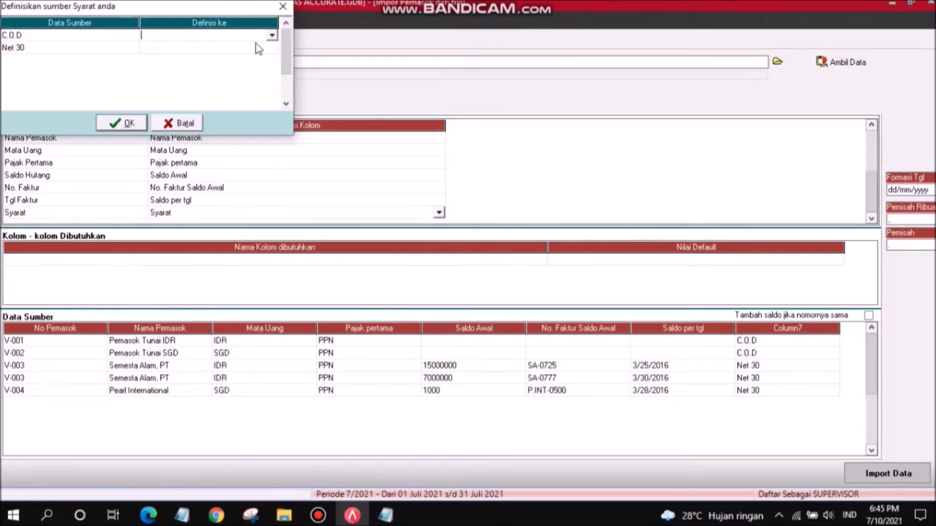
{"action": "left_click", "coordinate": [271, 37]}
{"action": "left_click", "coordinate": [263, 43]}
{"action": "left_click", "coordinate": [262, 48]}
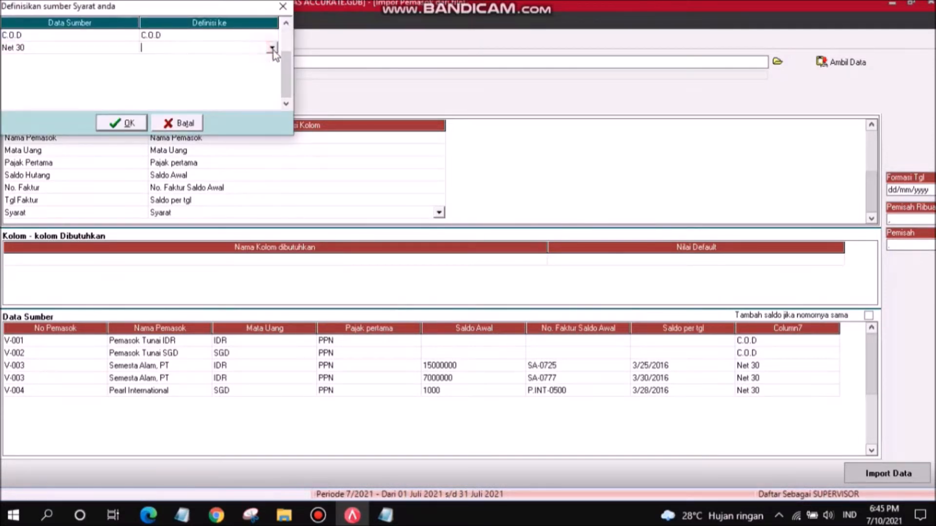
{"action": "left_click", "coordinate": [271, 47]}
{"action": "left_click", "coordinate": [272, 67]}
{"action": "left_click", "coordinate": [134, 119]}
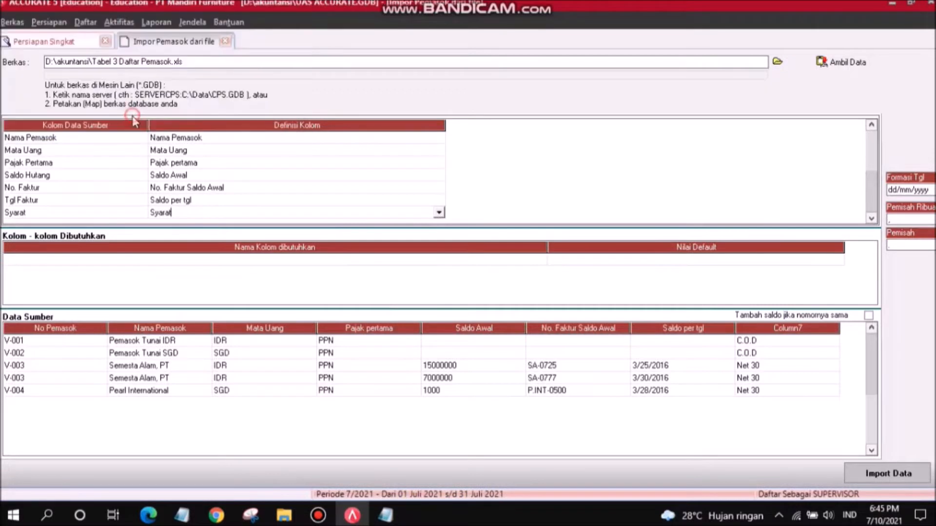
- Tick Tambah saldo, set date format to mm/dd/yyyy, and import the suppliers (5 imported, 0 failed)
{"action": "left_click", "coordinate": [869, 316]}
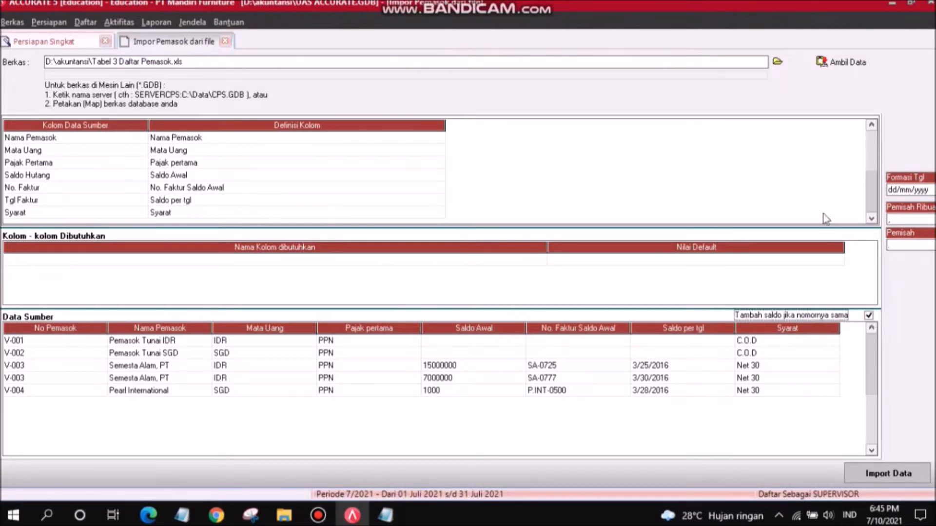
{"action": "left_click", "coordinate": [913, 189]}
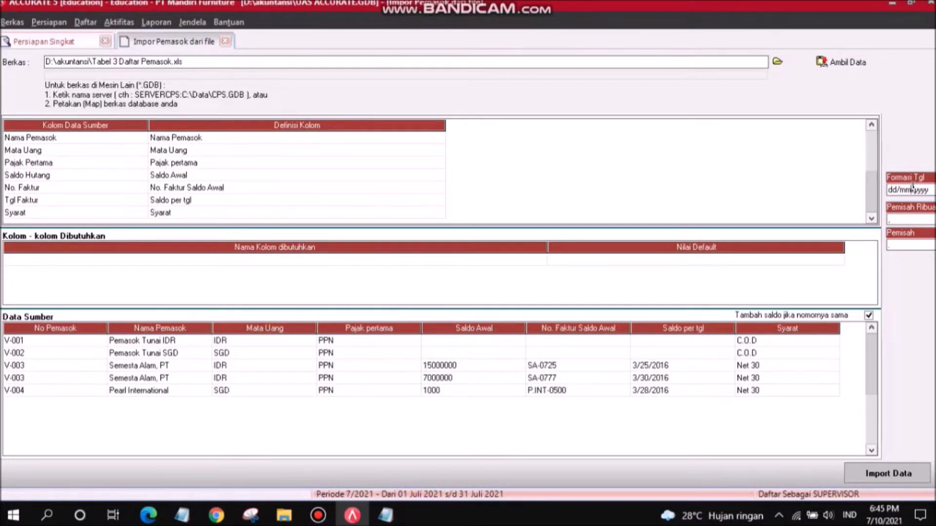
{"action": "key", "text": "BackSpace"}
{"action": "key", "text": "BackSpace"}
{"action": "key", "text": "BackSpace"}
{"action": "key", "text": "BackSpace"}
{"action": "key", "text": "BackSpace"}
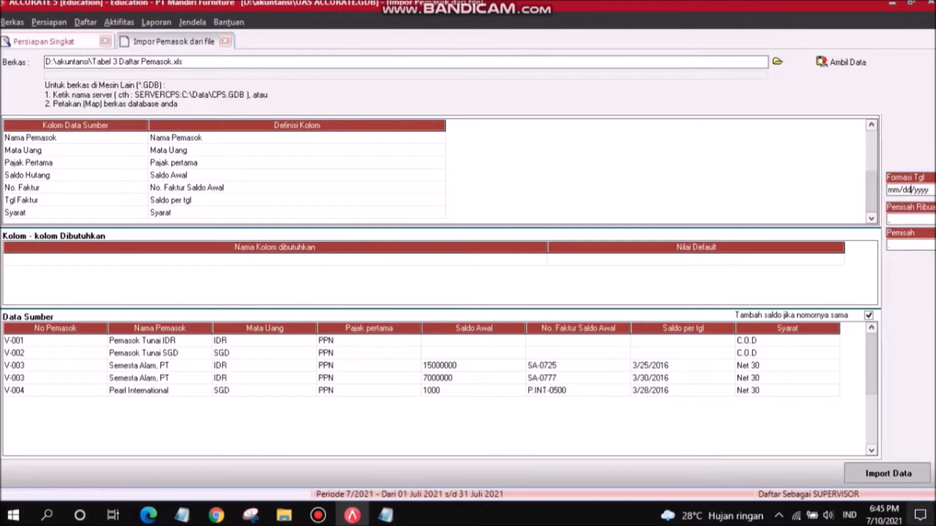
{"action": "left_click", "coordinate": [890, 475]}
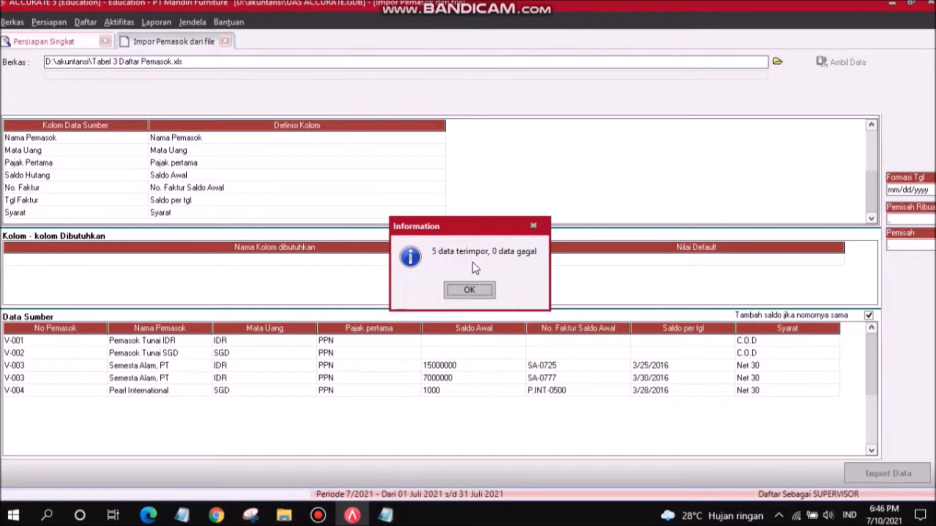
{"action": "mouse_move", "coordinate": [446, 3]}
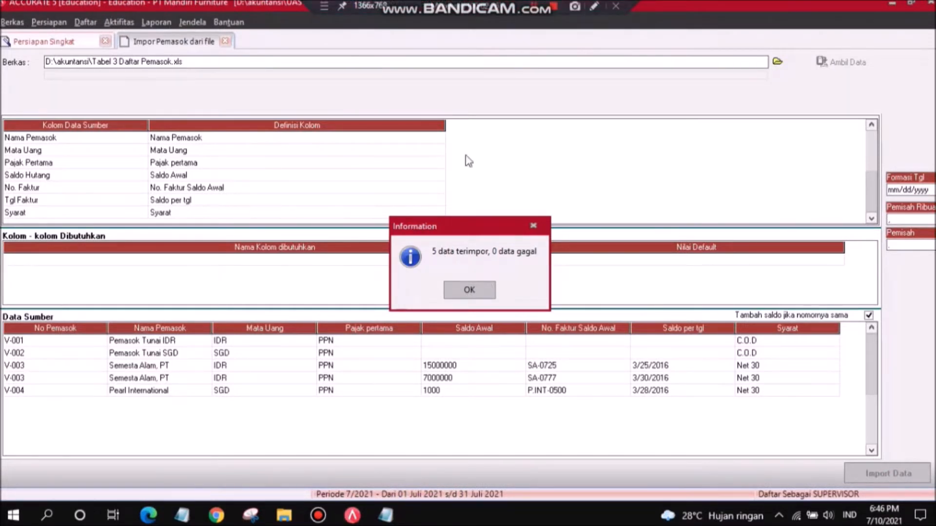
{"action": "left_click", "coordinate": [470, 291]}
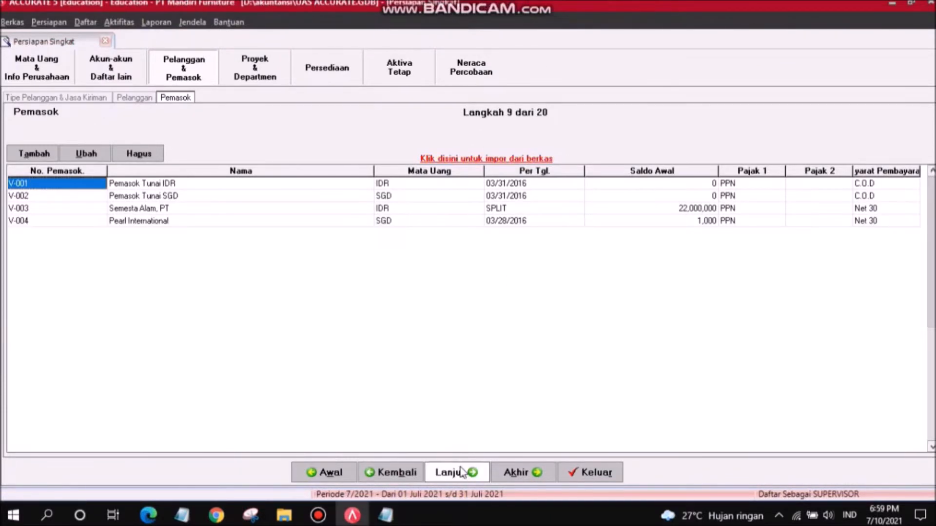
- Skip the empty projects and departments step and begin entering warehouse CENTRE under Persediaan
{"action": "left_click", "coordinate": [461, 472]}
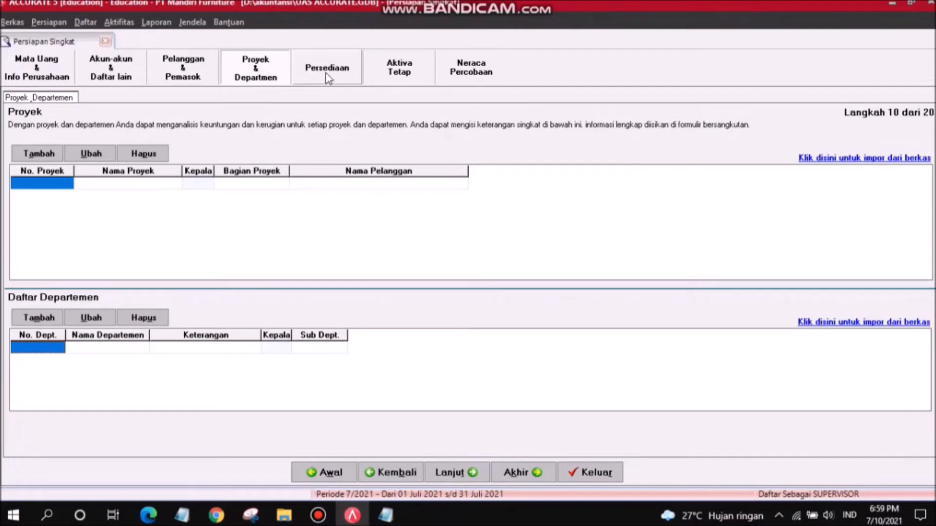
{"action": "left_click", "coordinate": [323, 73]}
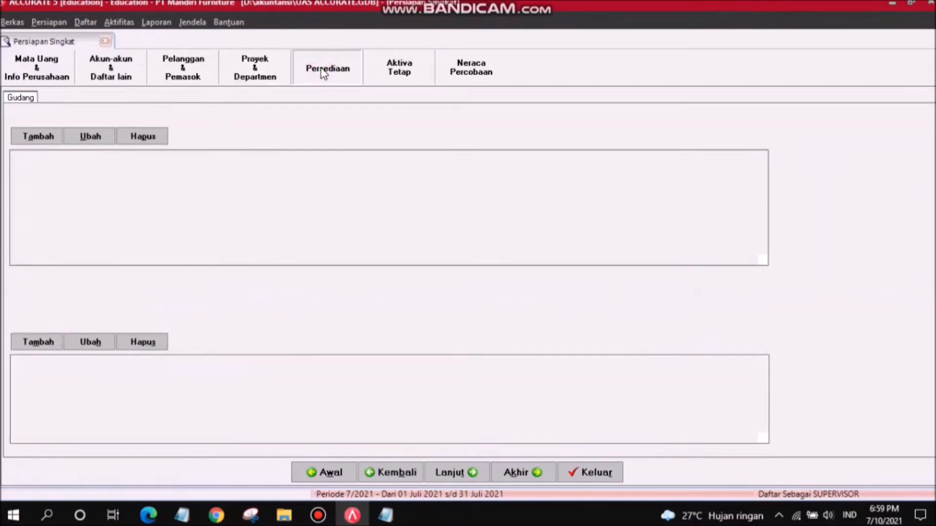
{"action": "left_click", "coordinate": [52, 171]}
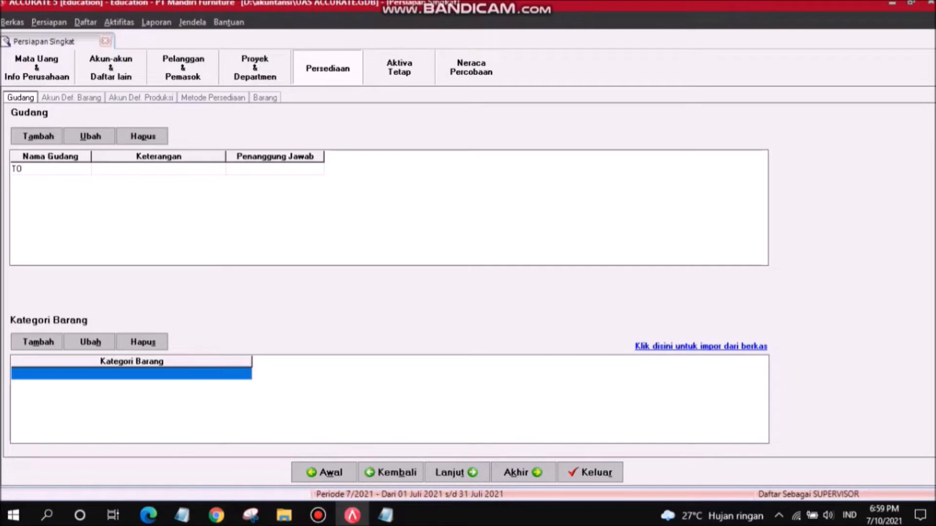
- Add warehouses Toko and Belakang, then item categories Furniture and Wallpaper
{"action": "key", "text": "Tab"}
{"action": "key", "text": "Tab"}
{"action": "key", "text": "Tab"}
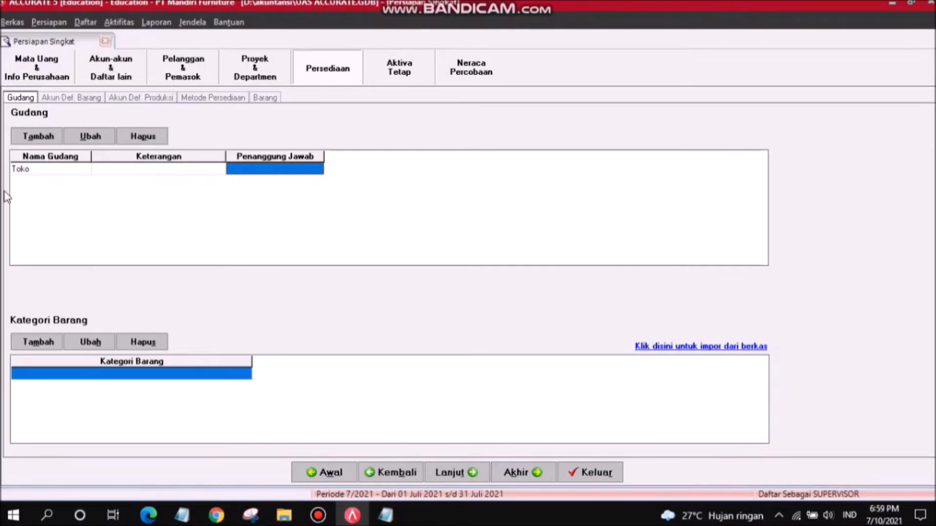
{"action": "type", "text": "Belakang"}
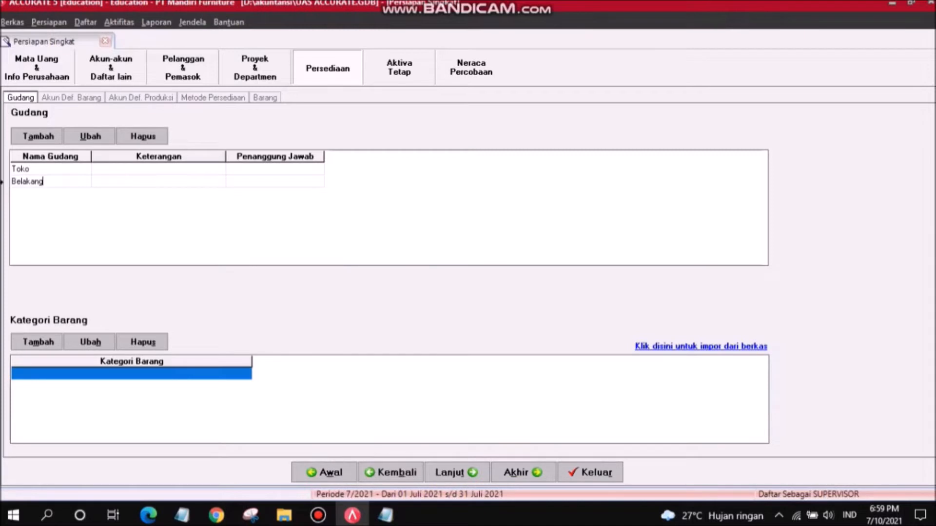
{"action": "left_click", "coordinate": [22, 374]}
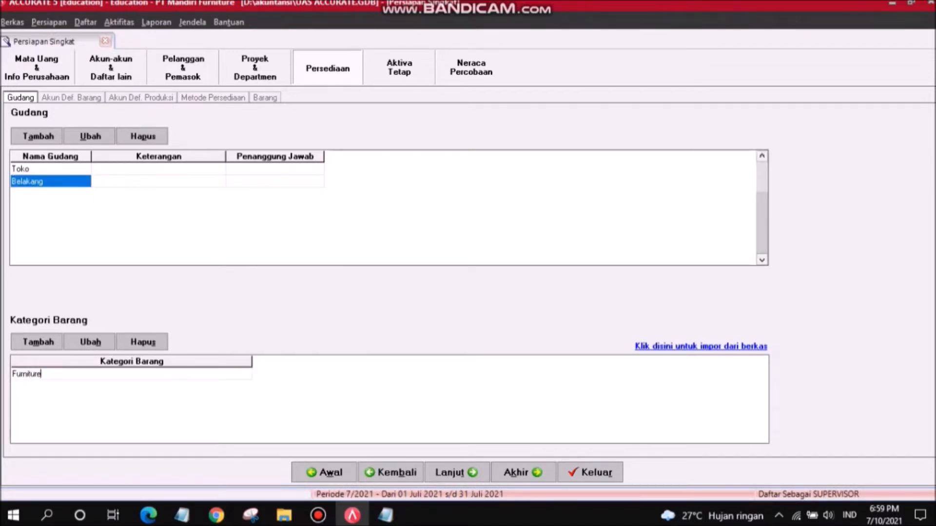
{"action": "key", "text": "Return"}
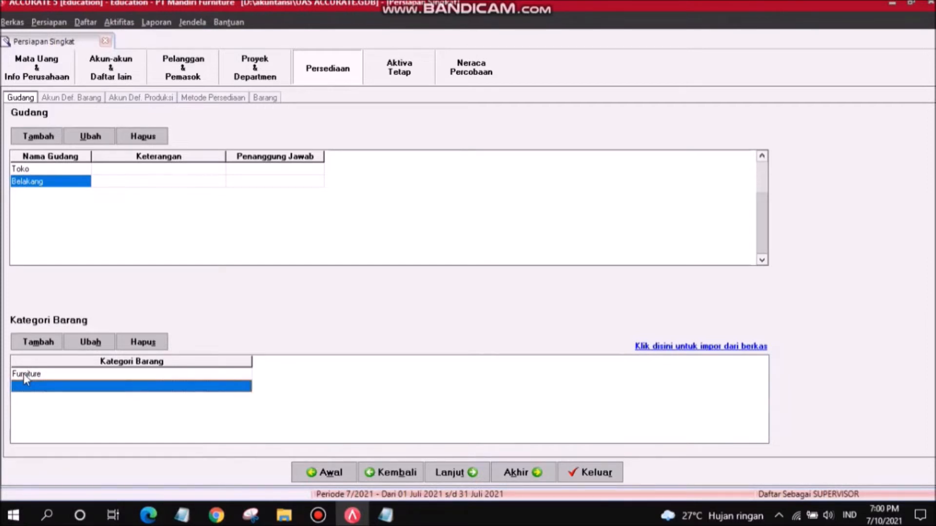
{"action": "type", "text": "Wallpaper"}
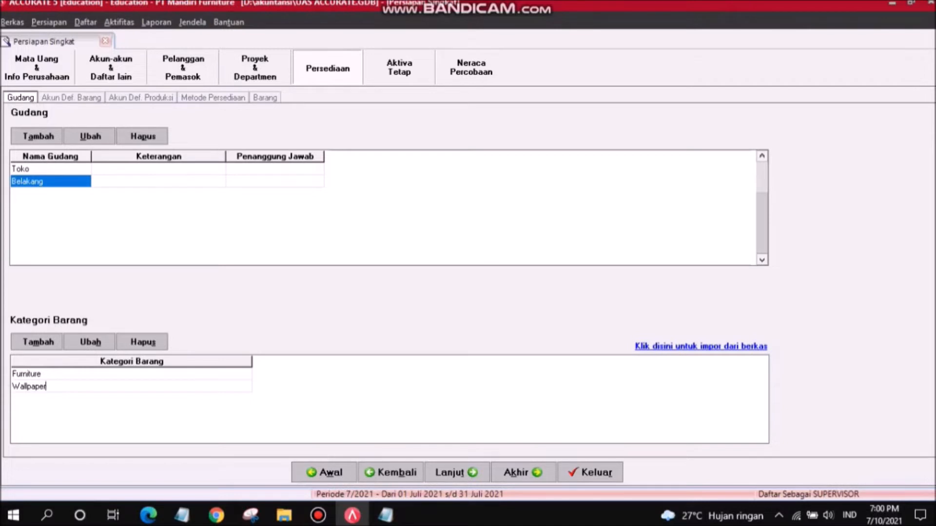
- Set the inventory, sales and sales return accounts to the Wallpaper accounts, discount to Potongan Penjualan
{"action": "left_click", "coordinate": [446, 477]}
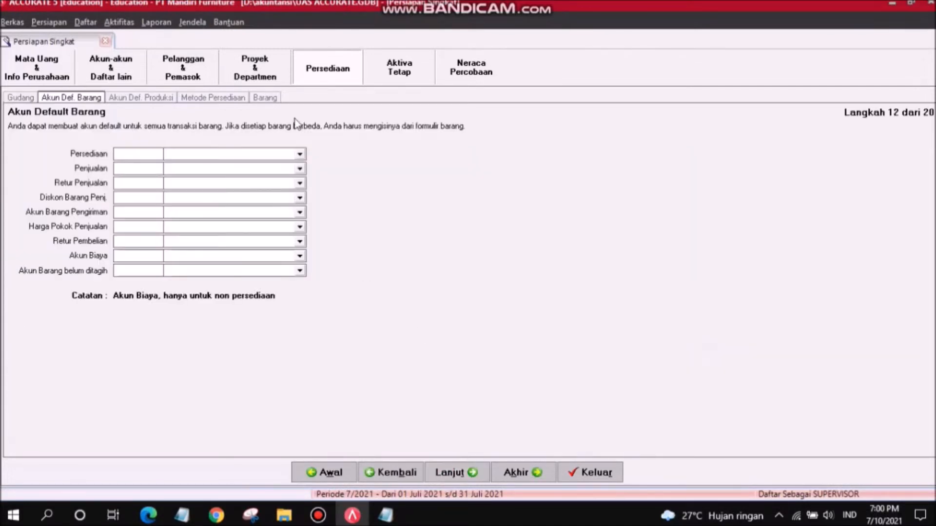
{"action": "left_click", "coordinate": [300, 155]}
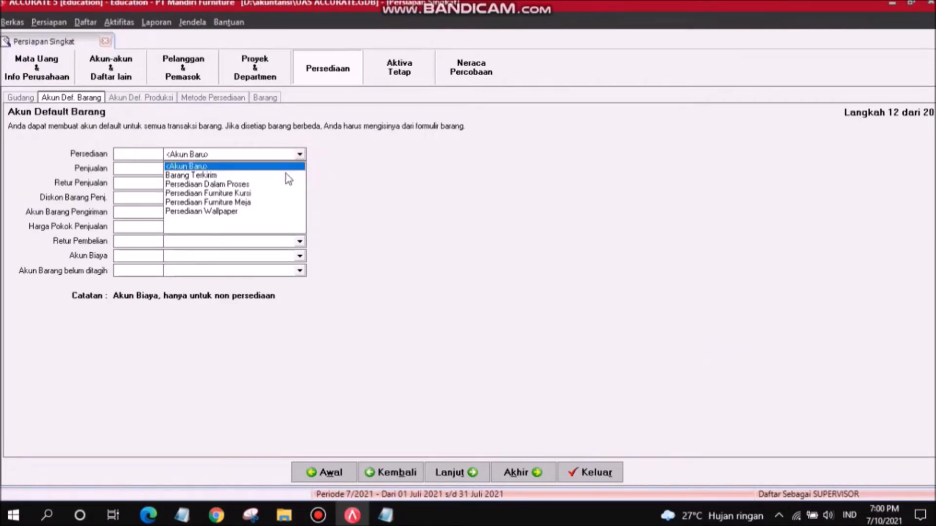
{"action": "left_click", "coordinate": [217, 212]}
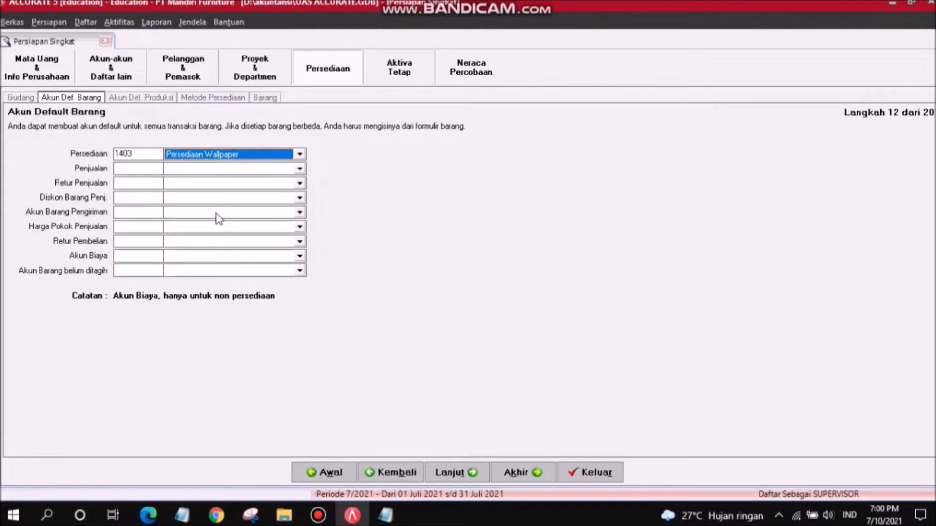
{"action": "left_click", "coordinate": [183, 169]}
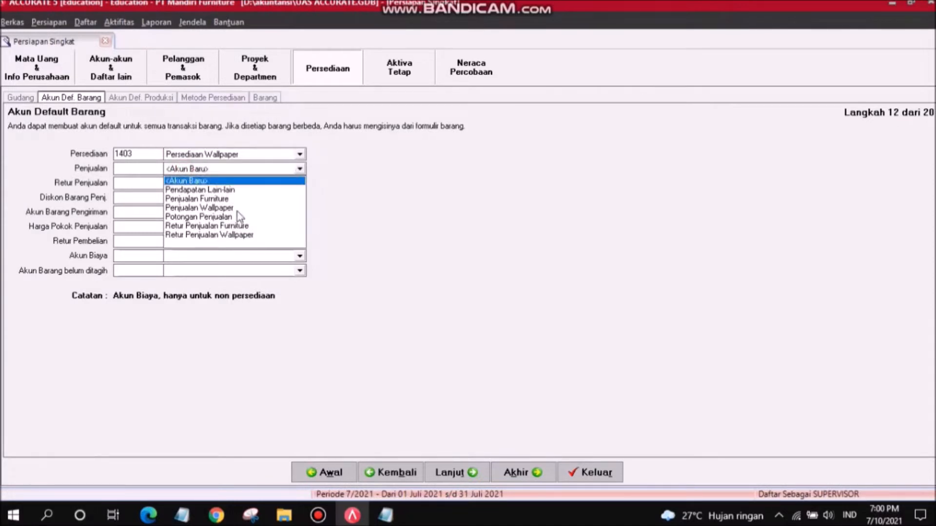
{"action": "left_click", "coordinate": [203, 209]}
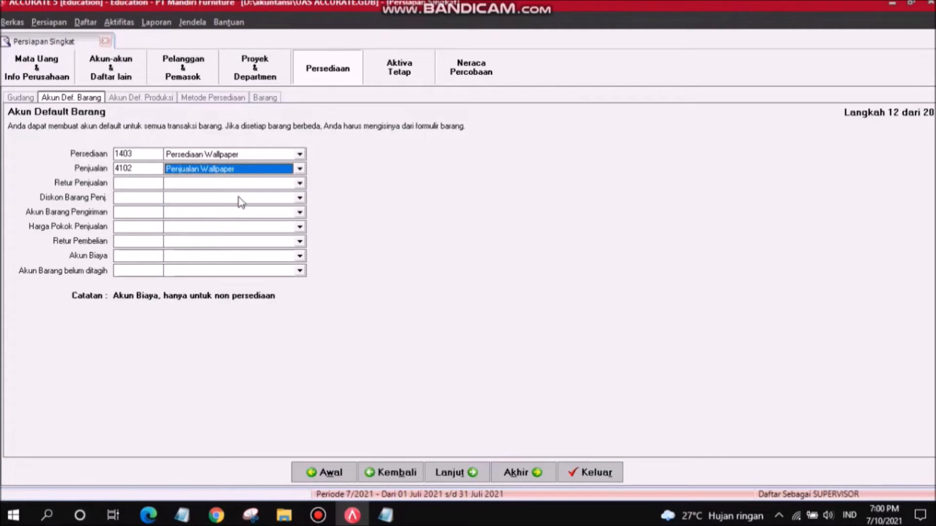
{"action": "left_click", "coordinate": [234, 183]}
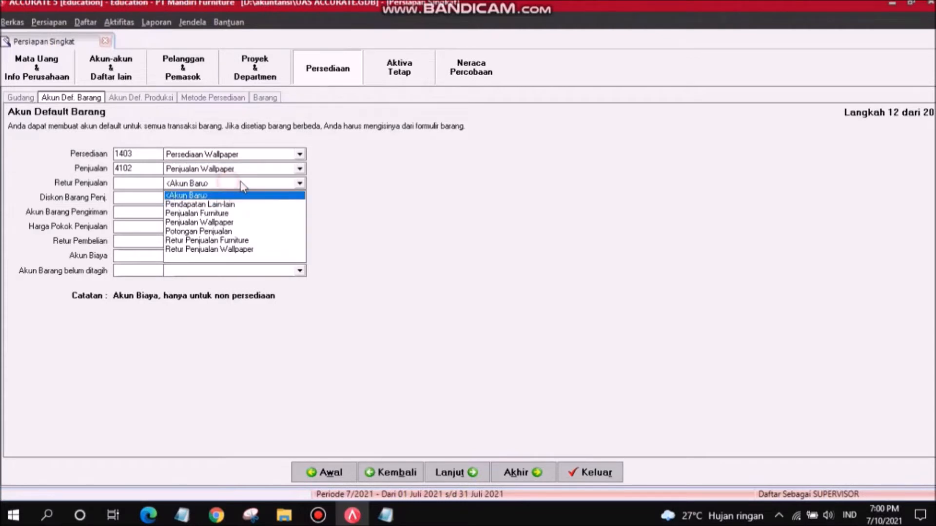
{"action": "left_click", "coordinate": [218, 250]}
{"action": "left_click", "coordinate": [267, 198]}
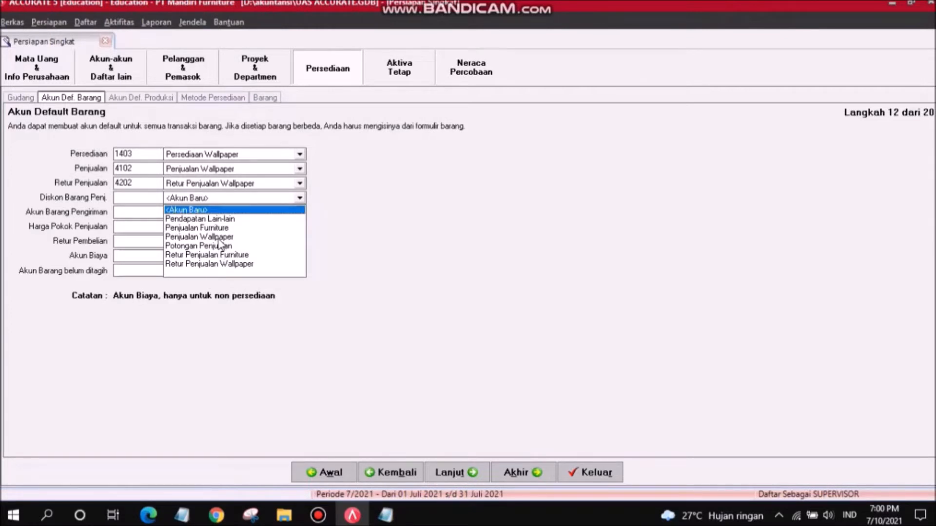
{"action": "left_click", "coordinate": [223, 247]}
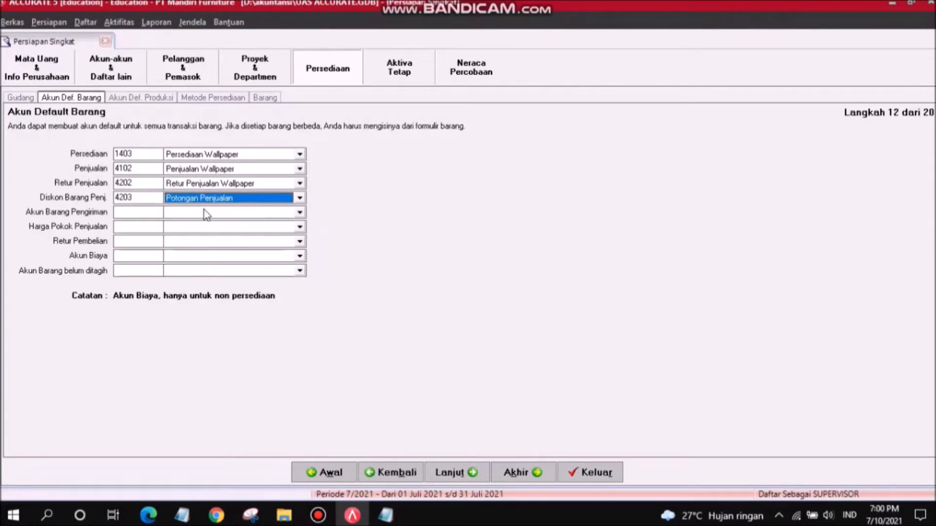
- Assign Barang Terkirim, HPP Wallpaper, Persediaan Wallpaper for purchase returns, Beban Lain-lain 7100, and unbilled goods 2299
{"action": "left_click", "coordinate": [200, 212]}
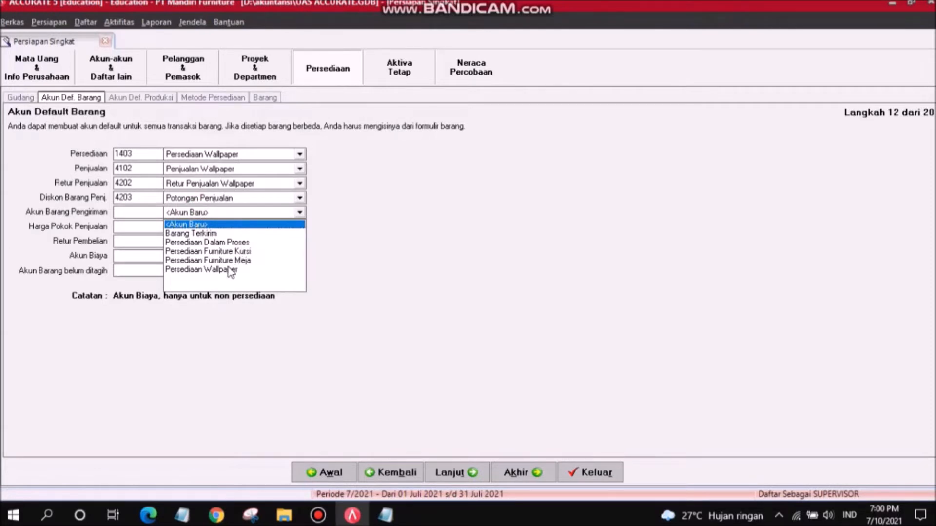
{"action": "left_click", "coordinate": [202, 233]}
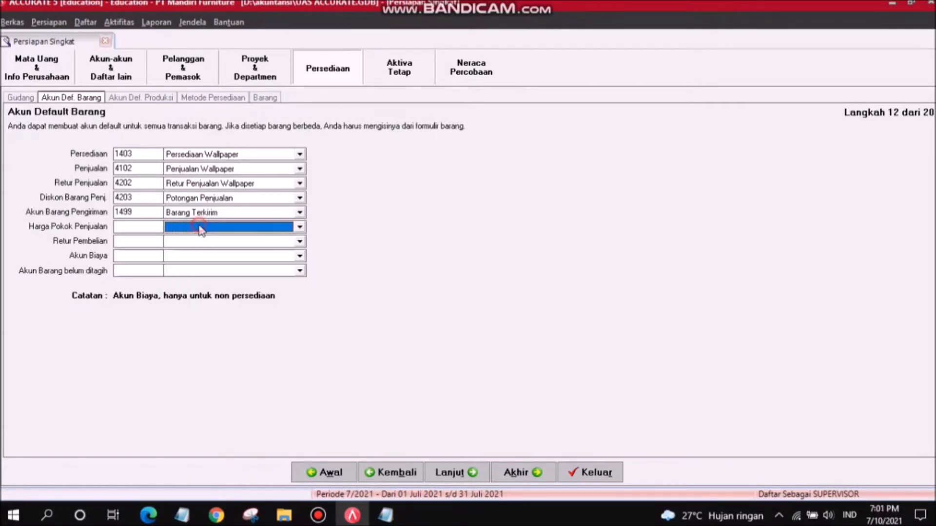
{"action": "left_click", "coordinate": [250, 228]}
{"action": "left_click", "coordinate": [208, 266]}
{"action": "left_click", "coordinate": [197, 242]}
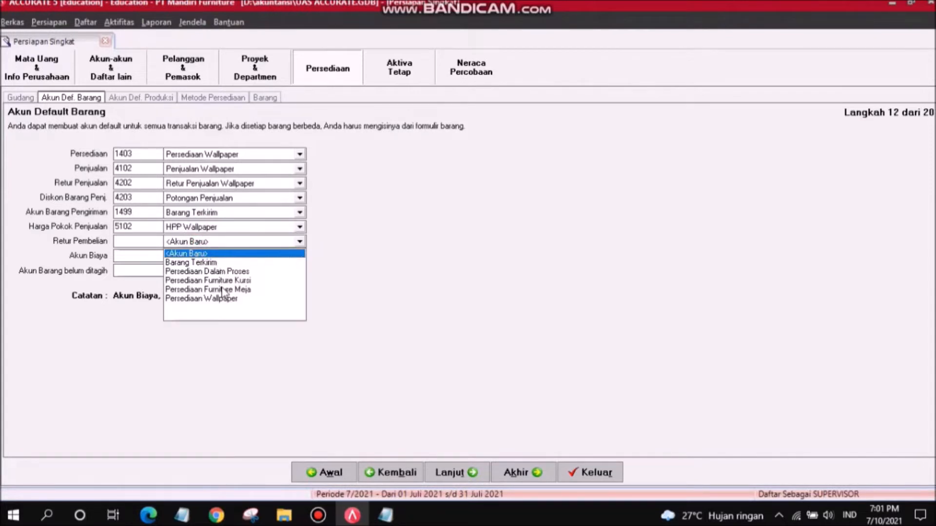
{"action": "left_click", "coordinate": [226, 299]}
{"action": "left_click", "coordinate": [202, 256]}
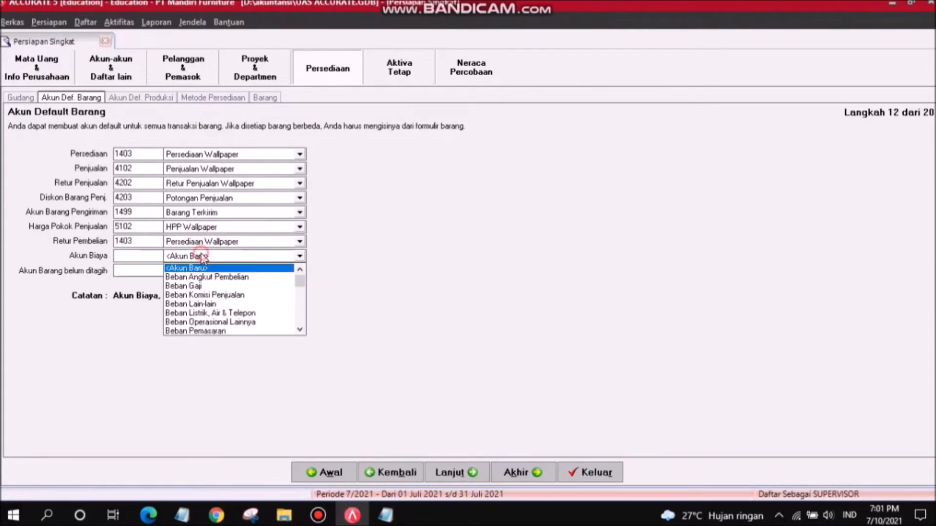
{"action": "left_click", "coordinate": [208, 305]}
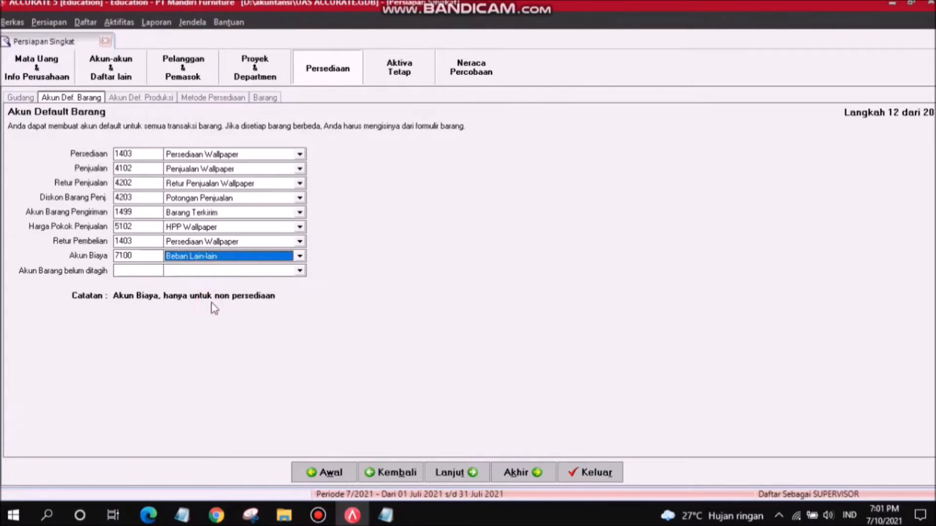
{"action": "left_click", "coordinate": [235, 272]}
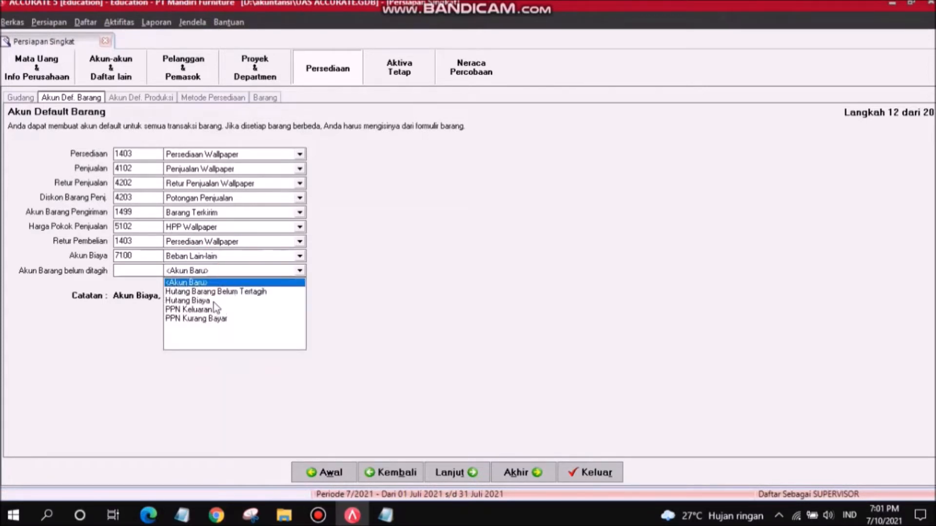
{"action": "left_click", "coordinate": [215, 291]}
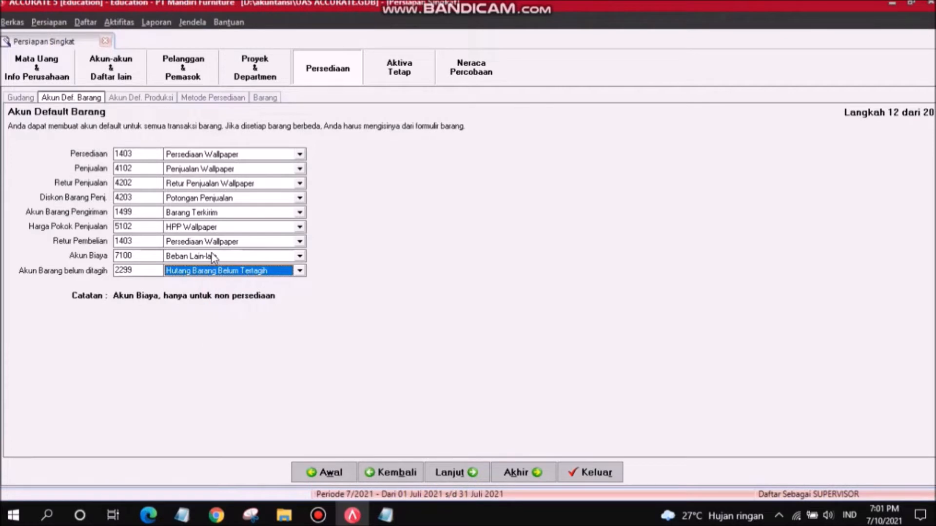
{"action": "left_click", "coordinate": [441, 474]}
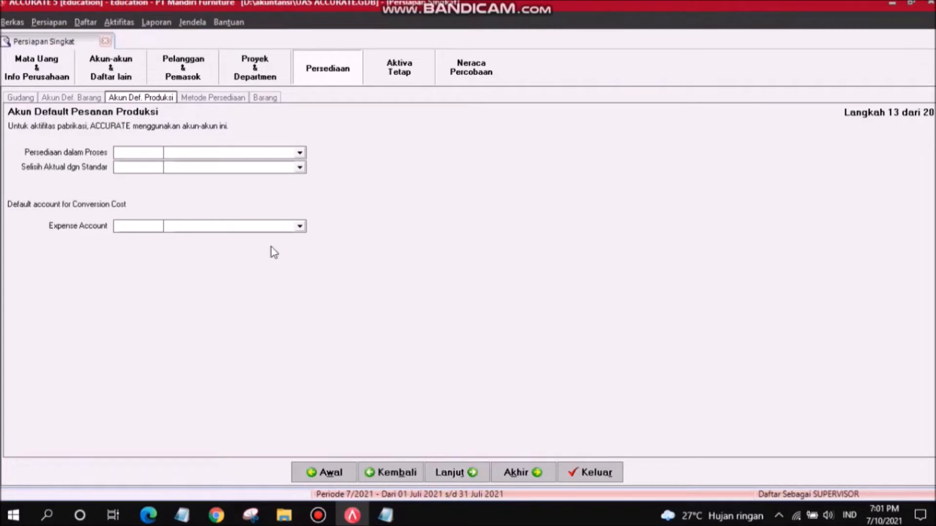
- Set production accounts: work-in-process 1404, variance 5999, conversion cost Beban Lain-lain 7100
{"action": "left_click", "coordinate": [299, 154]}
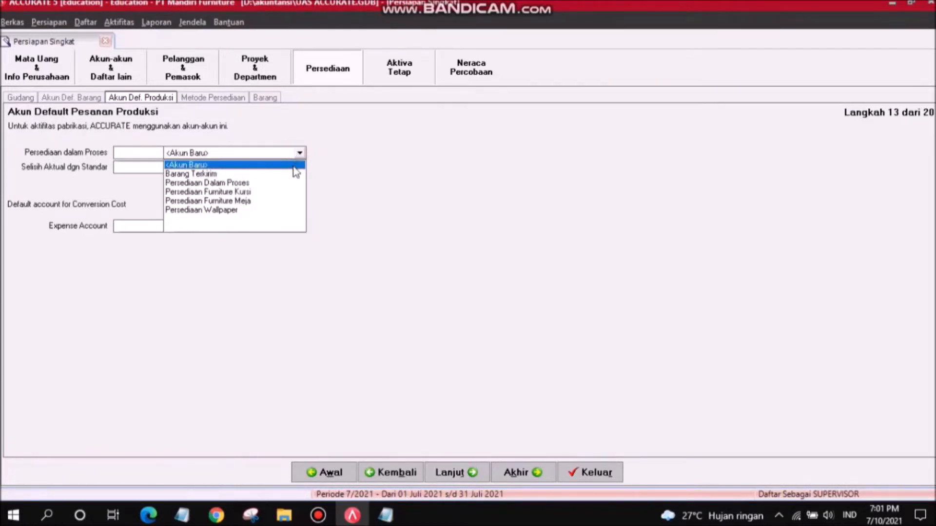
{"action": "left_click", "coordinate": [242, 183]}
{"action": "left_click", "coordinate": [234, 169]}
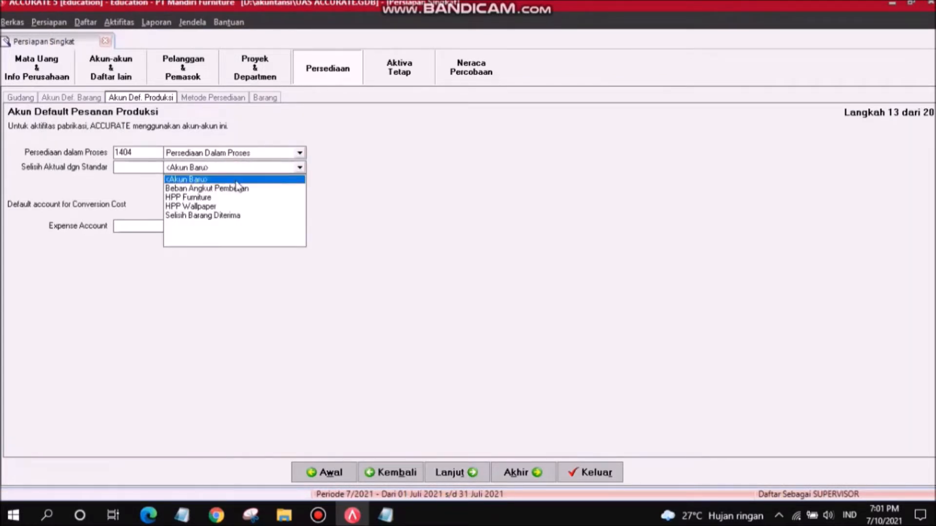
{"action": "left_click", "coordinate": [220, 216]}
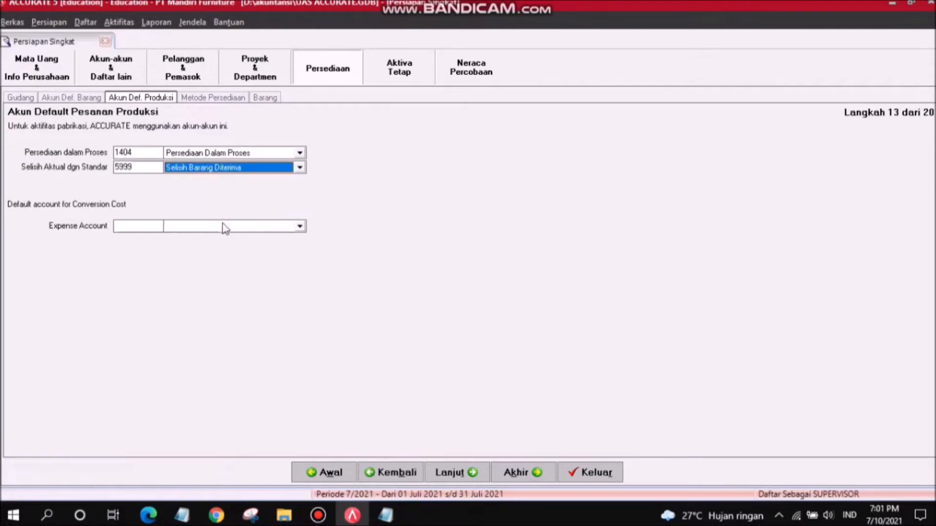
{"action": "left_click", "coordinate": [224, 228]}
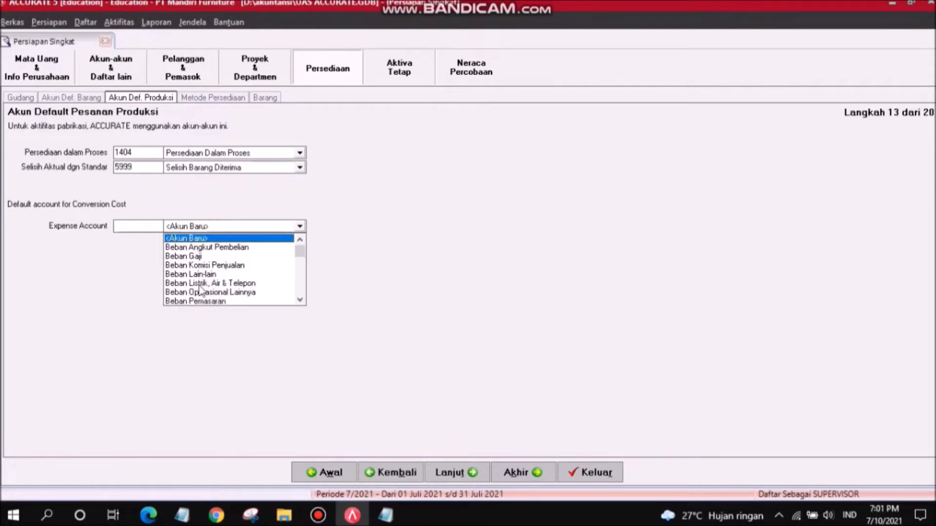
{"action": "left_click", "coordinate": [200, 274]}
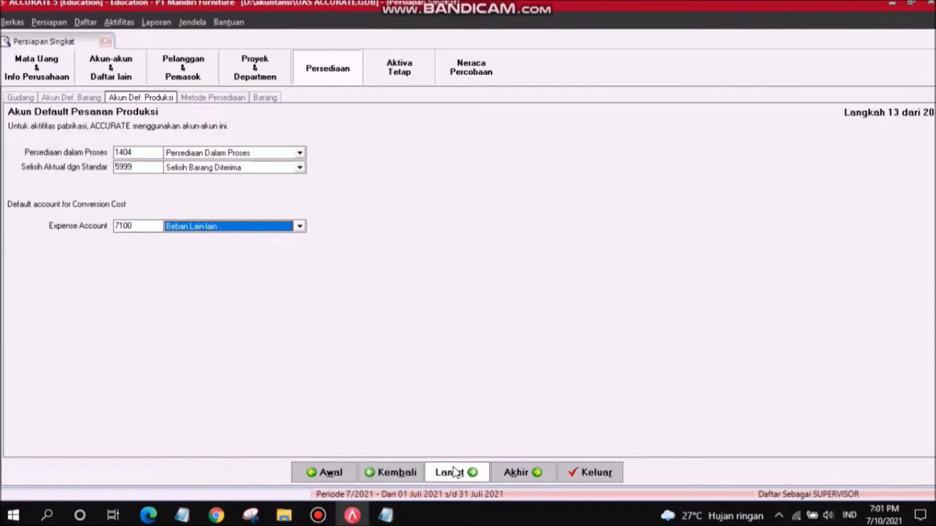
- Choose FIFO as the costing method and open the item import-from-file form
{"action": "left_click", "coordinate": [454, 473]}
{"action": "left_click", "coordinate": [50, 227]}
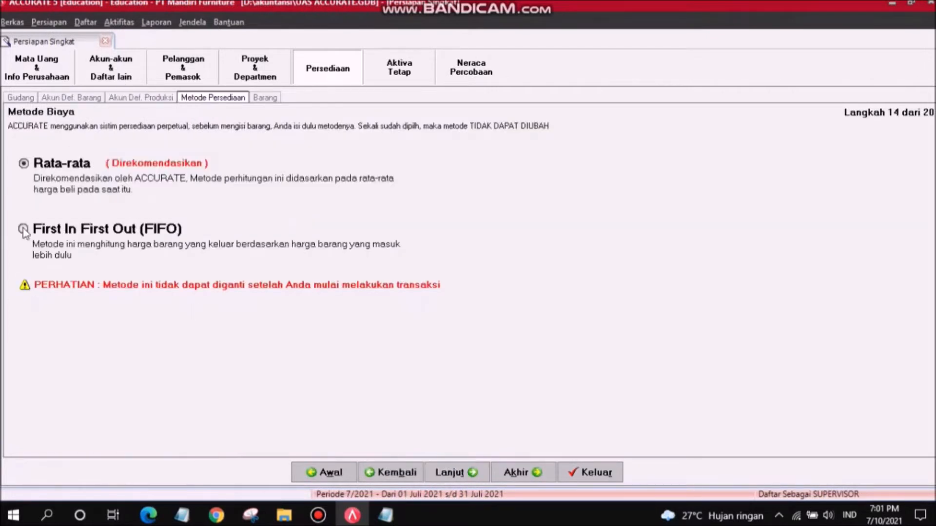
{"action": "left_click", "coordinate": [467, 472]}
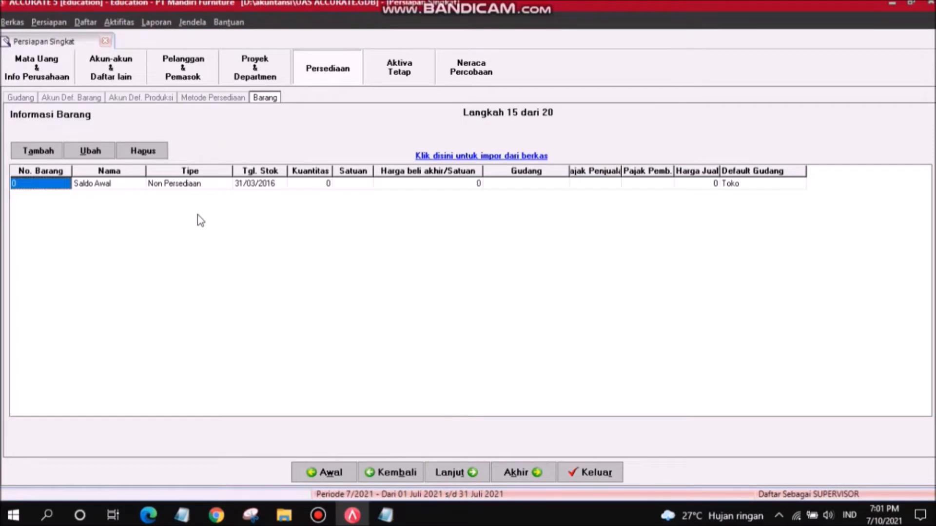
{"action": "left_click", "coordinate": [477, 156]}
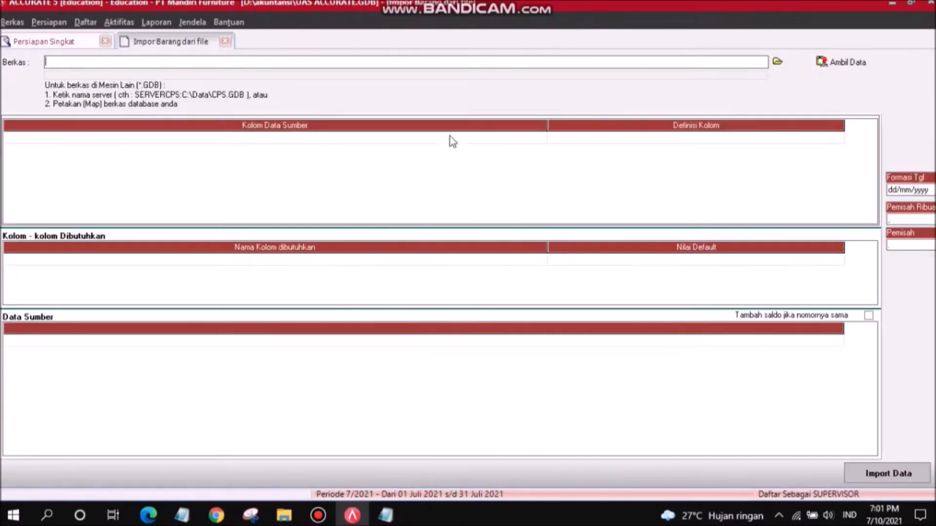
- Load the Excel file Tabel 4 Daftar Barang.xls as the item import source data
{"action": "left_click", "coordinate": [778, 61]}
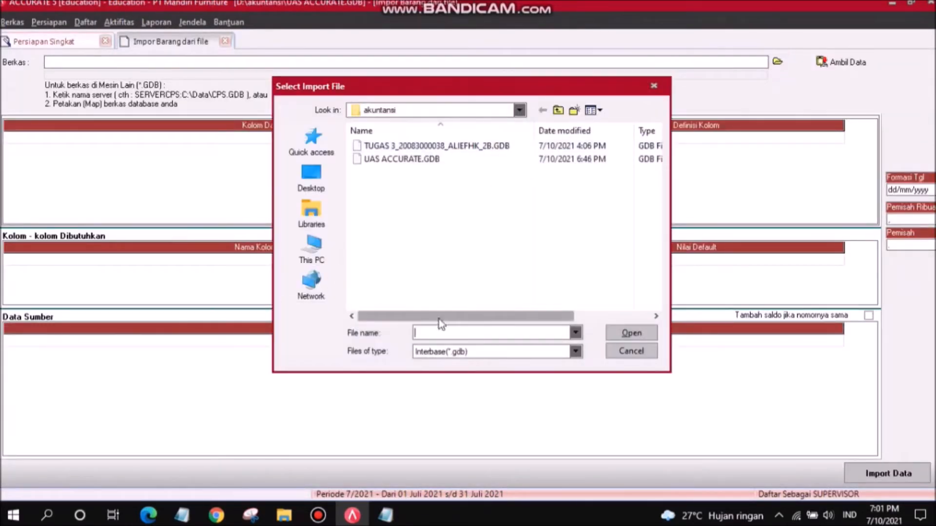
{"action": "left_click", "coordinate": [575, 351]}
{"action": "left_click", "coordinate": [448, 382]}
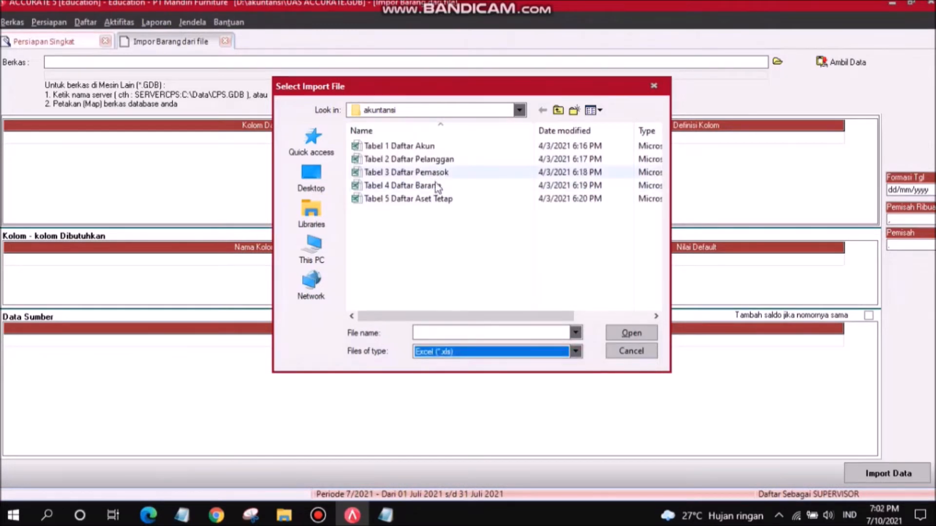
{"action": "left_click", "coordinate": [434, 186]}
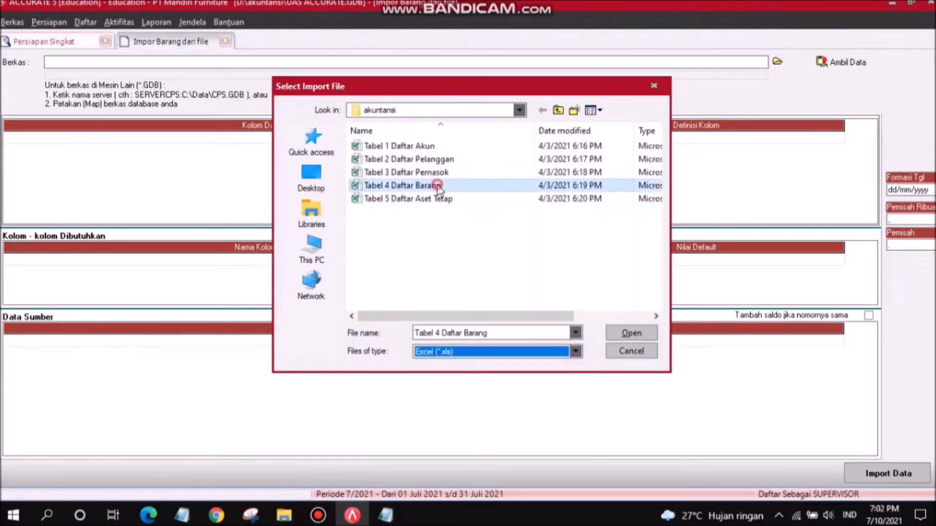
{"action": "left_click", "coordinate": [635, 335]}
{"action": "left_click", "coordinate": [841, 63]}
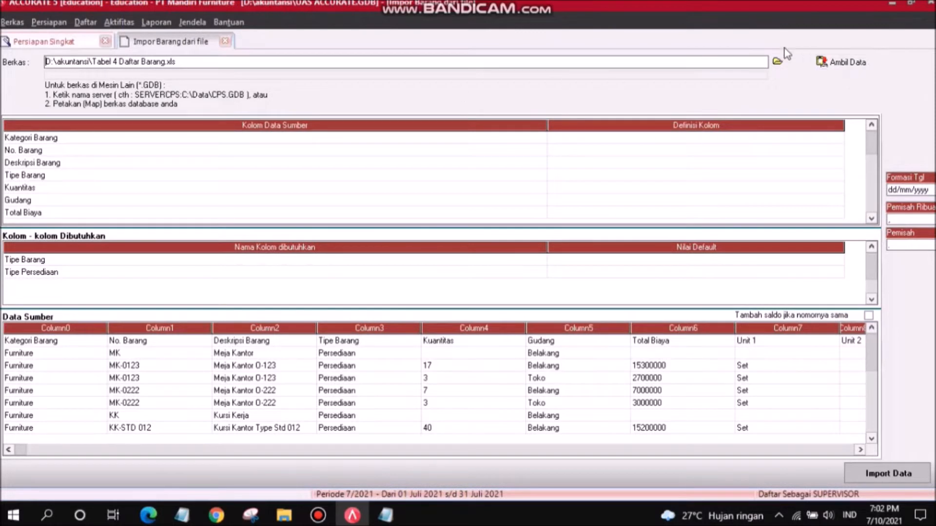
- Delete the spreadsheet's header row and add balances together for repeated item numbers
{"action": "left_click_drag", "start_coordinate": [546, 123], "coordinate": [96, 138]}
{"action": "right_click", "coordinate": [69, 337]}
{"action": "left_click", "coordinate": [80, 361]}
{"action": "left_click", "coordinate": [441, 290]}
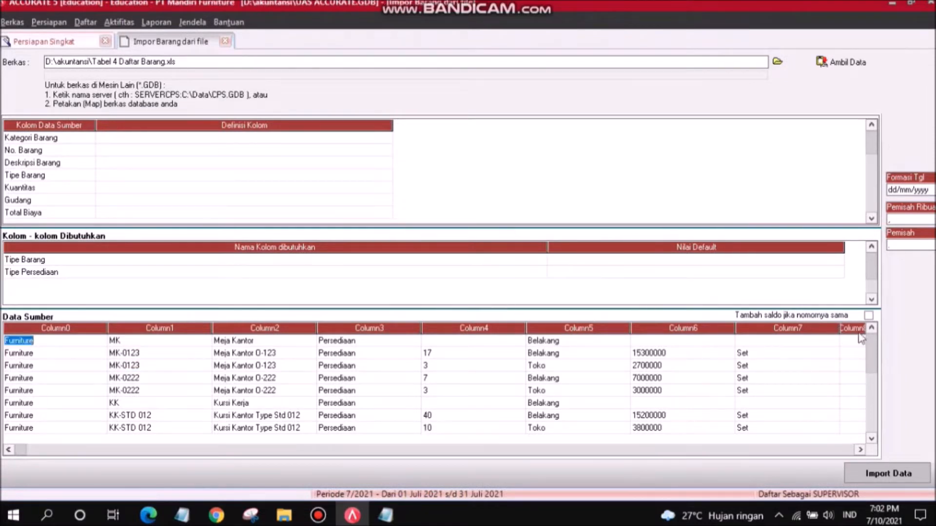
{"action": "left_click", "coordinate": [869, 315]}
- Map the category column to Tipe Barang by mistake, then cancel that mapping
{"action": "left_click", "coordinate": [123, 138]}
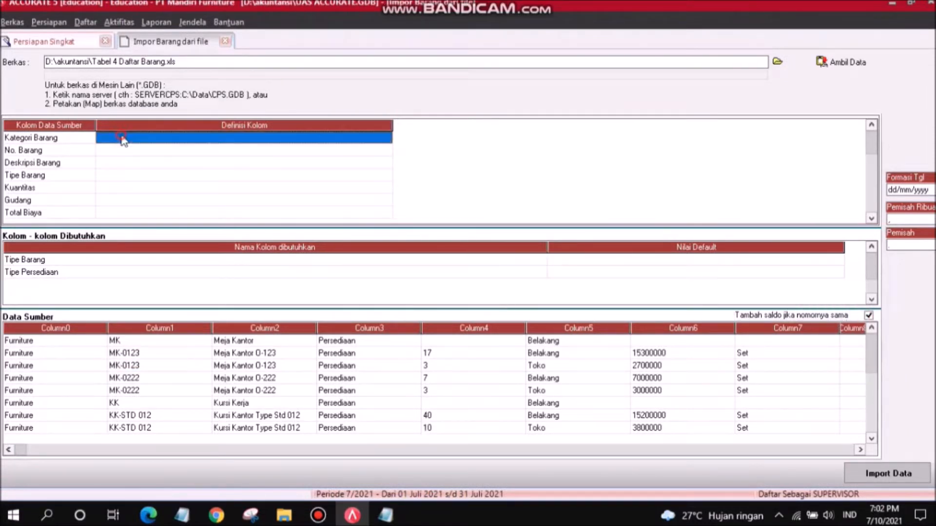
{"action": "left_click", "coordinate": [378, 139]}
{"action": "left_click", "coordinate": [386, 138]}
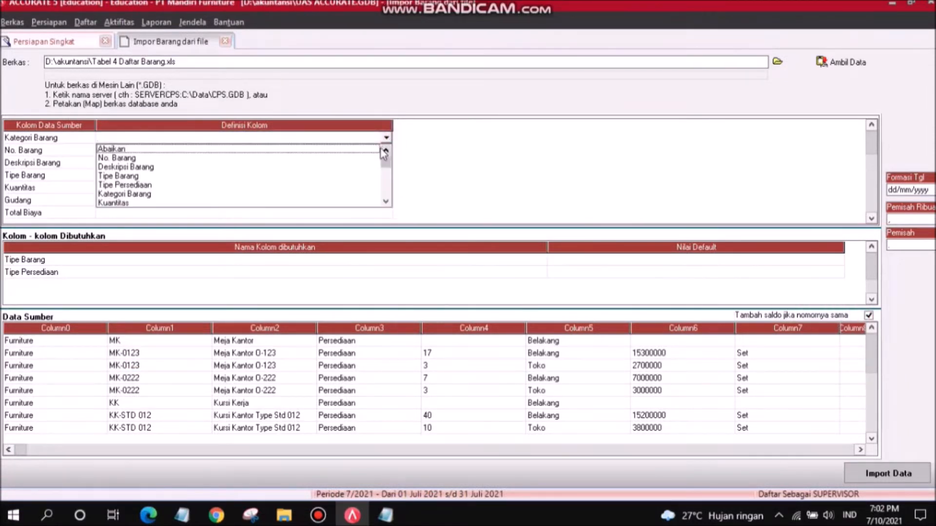
{"action": "left_click", "coordinate": [386, 202]}
{"action": "left_click", "coordinate": [385, 202]}
{"action": "left_click", "coordinate": [385, 202]}
{"action": "left_click", "coordinate": [385, 202]}
{"action": "left_click", "coordinate": [386, 201]}
{"action": "left_click", "coordinate": [386, 202]}
{"action": "left_click", "coordinate": [386, 202]}
{"action": "left_click", "coordinate": [385, 202]}
{"action": "left_click", "coordinate": [385, 202]}
{"action": "left_click", "coordinate": [386, 202]}
{"action": "left_click", "coordinate": [385, 202]}
{"action": "left_click", "coordinate": [386, 202]}
{"action": "left_click_drag", "start_coordinate": [392, 181], "coordinate": [388, 155]}
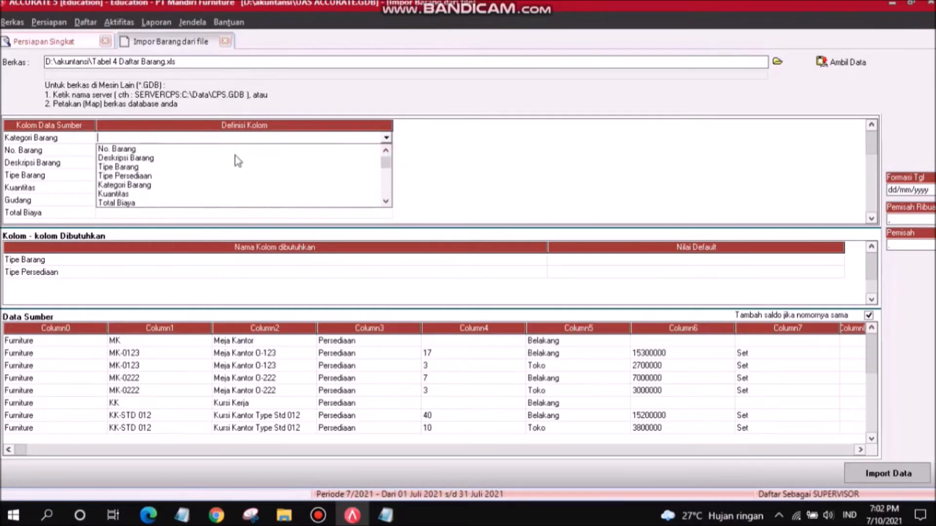
{"action": "left_click", "coordinate": [129, 168]}
{"action": "left_click", "coordinate": [195, 36]}
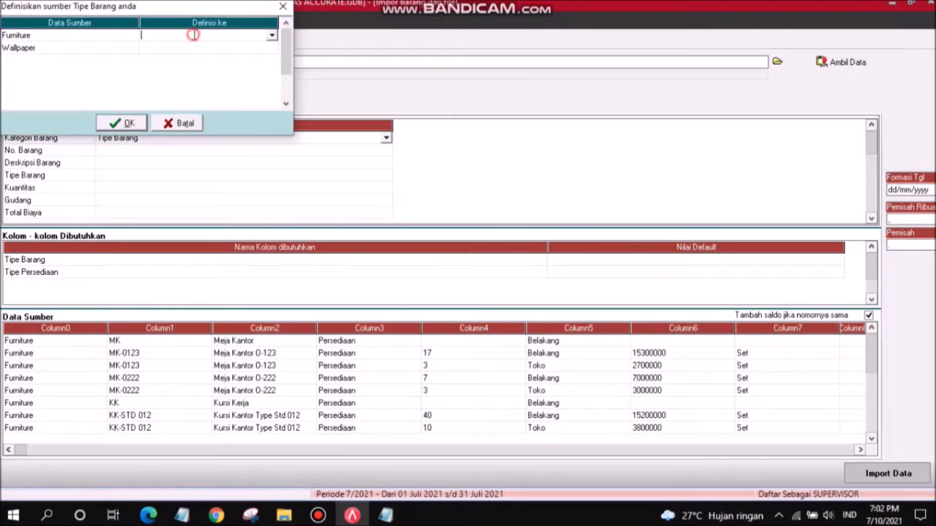
{"action": "left_click", "coordinate": [272, 36]}
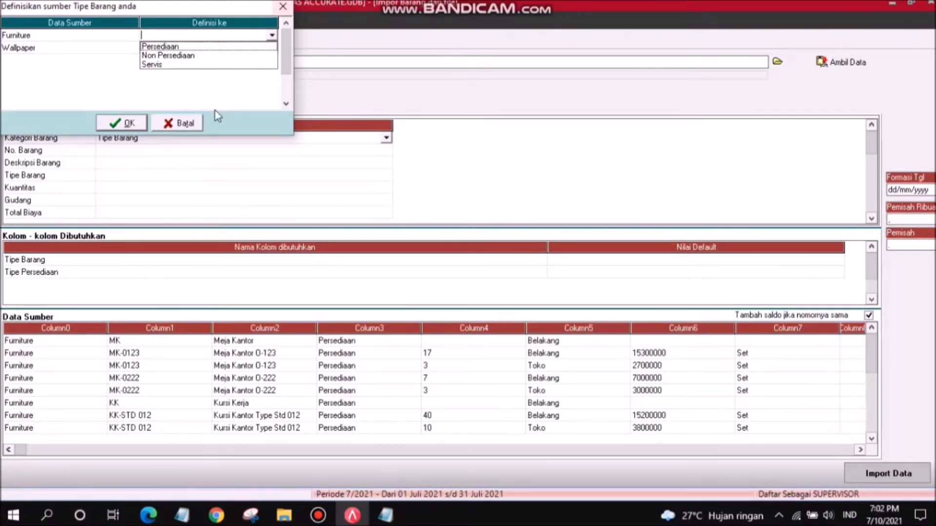
{"action": "left_click", "coordinate": [180, 124]}
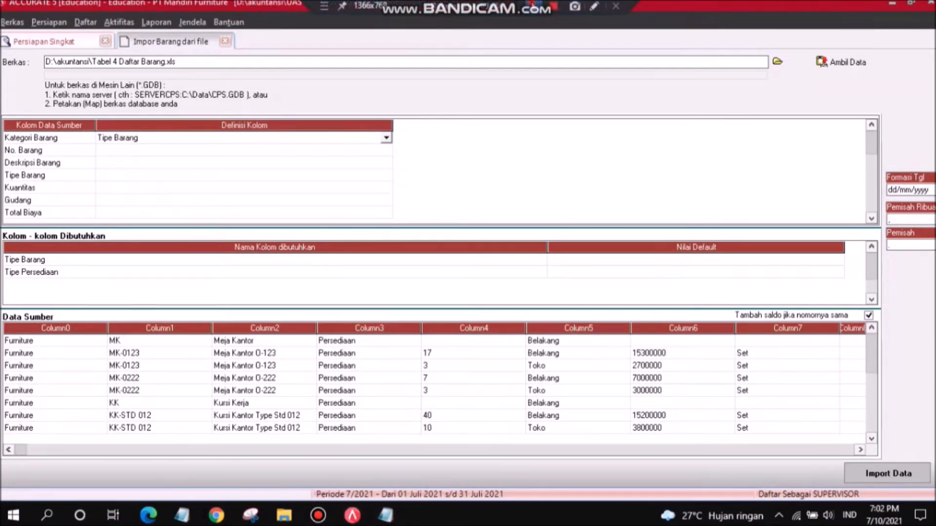
{"action": "scroll", "coordinate": [268, 156], "scroll_direction": "up", "scroll_amount": 3}
- Map the first column to Kategori Barang, matching Furniture and Wallpaper categories
{"action": "left_click", "coordinate": [386, 138]}
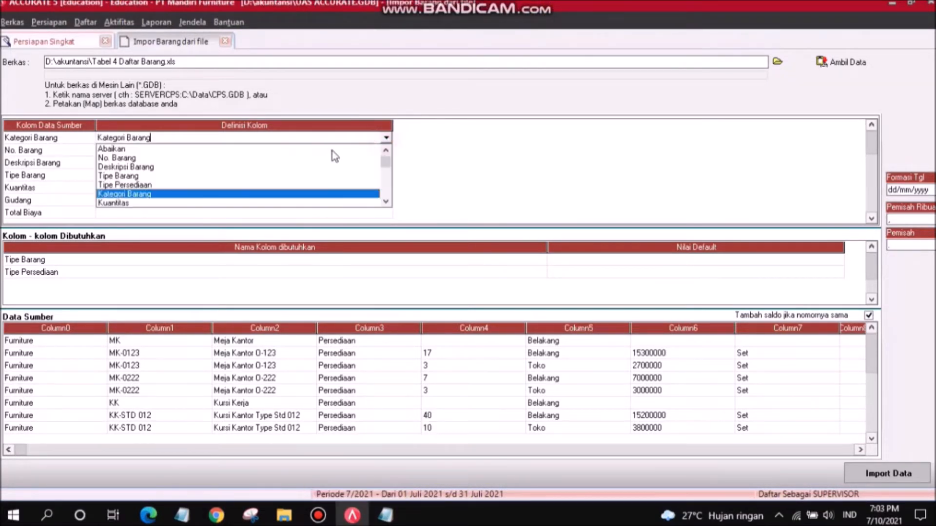
{"action": "left_click", "coordinate": [151, 194]}
{"action": "left_click", "coordinate": [167, 39]}
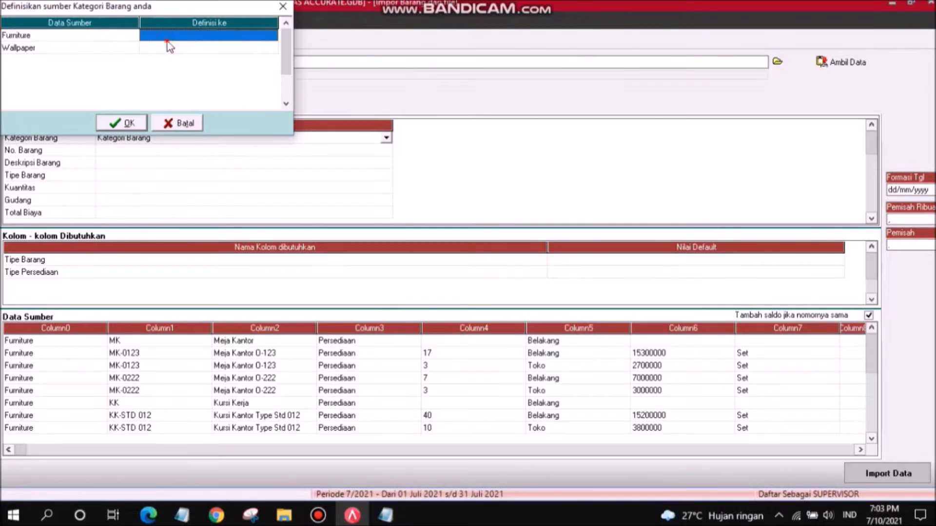
{"action": "left_click", "coordinate": [271, 36]}
{"action": "left_click", "coordinate": [267, 46]}
{"action": "left_click", "coordinate": [268, 48]}
{"action": "left_click", "coordinate": [271, 47]}
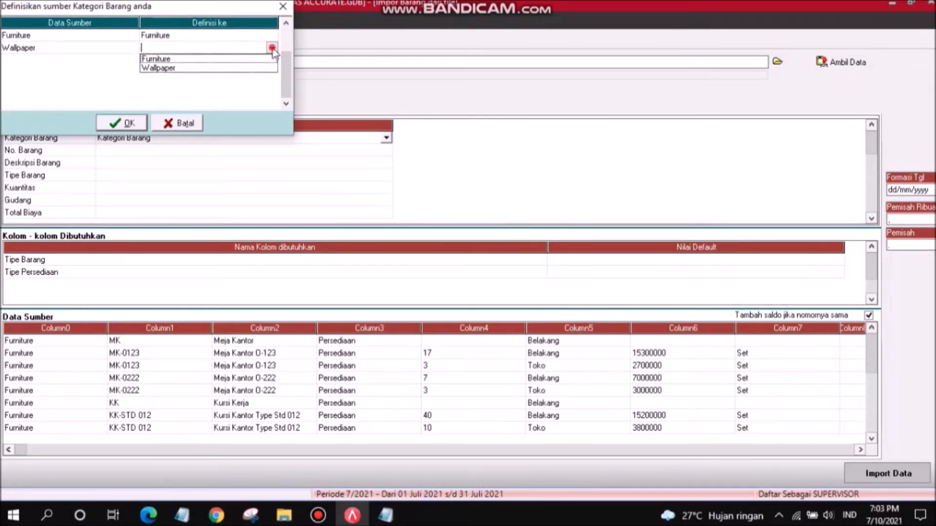
{"action": "left_click", "coordinate": [256, 67]}
{"action": "left_click", "coordinate": [127, 123]}
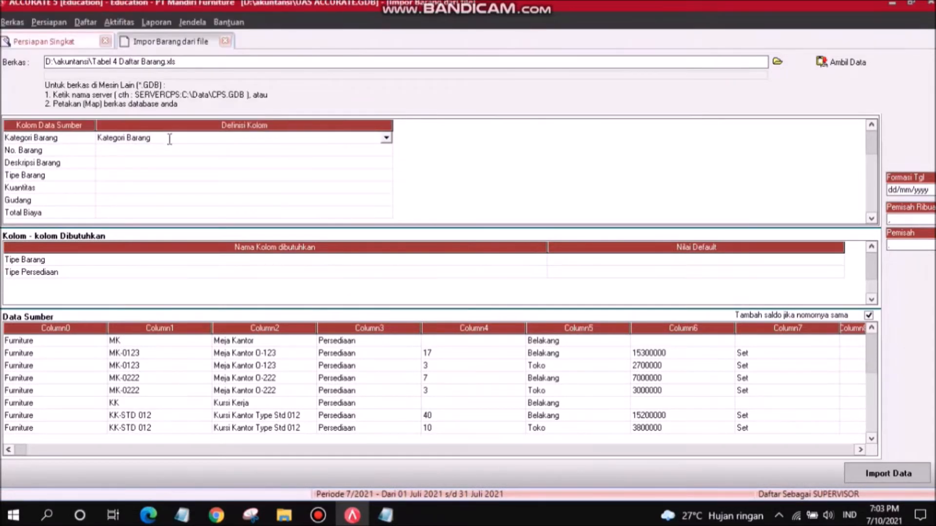
- Map No. Barang, Deskripsi Barang and Tipe Barang columns, matching Persediaan item type
{"action": "left_click", "coordinate": [153, 150]}
{"action": "left_click", "coordinate": [386, 151]}
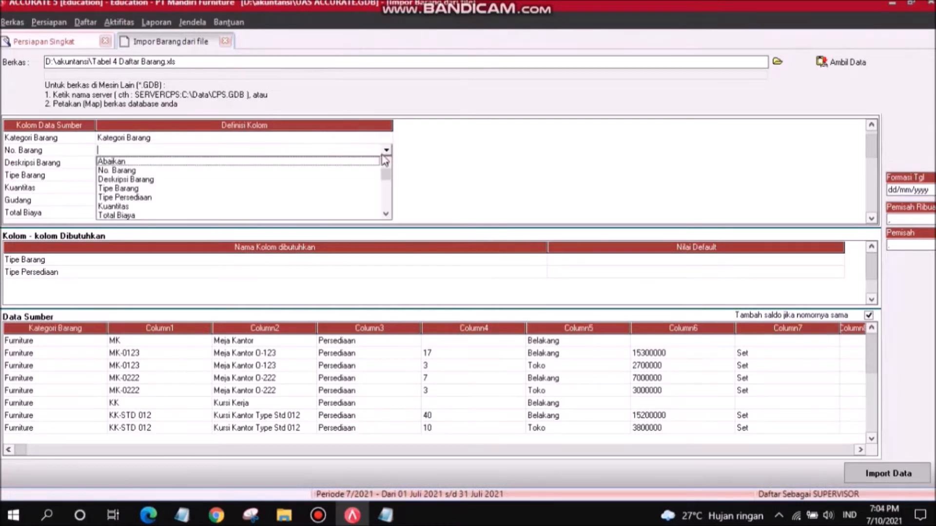
{"action": "left_click", "coordinate": [293, 170]}
{"action": "left_click", "coordinate": [234, 162]}
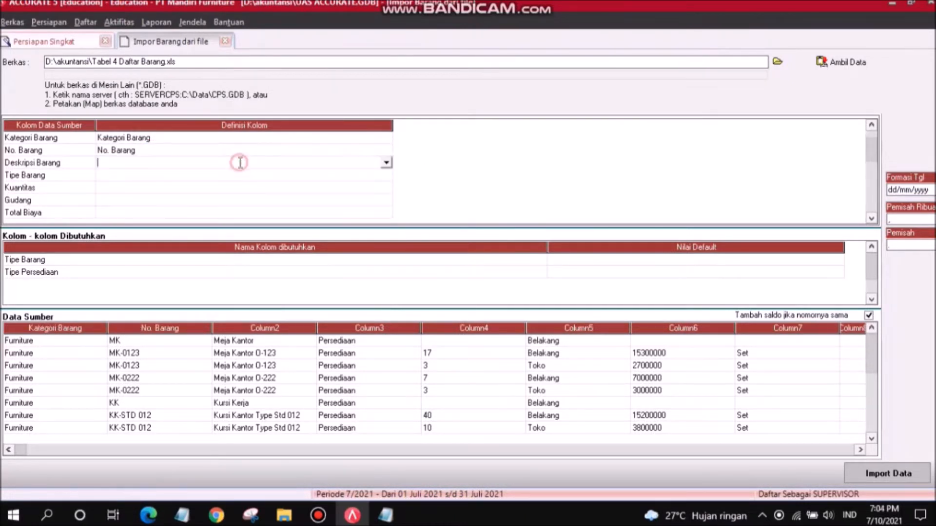
{"action": "left_click", "coordinate": [386, 162]}
{"action": "left_click", "coordinate": [334, 183]}
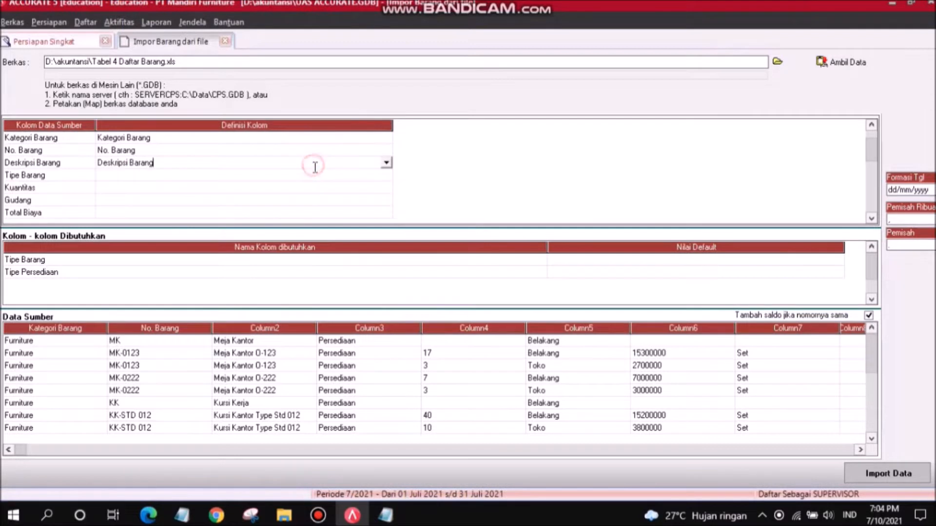
{"action": "left_click", "coordinate": [317, 171]}
{"action": "left_click", "coordinate": [386, 174]}
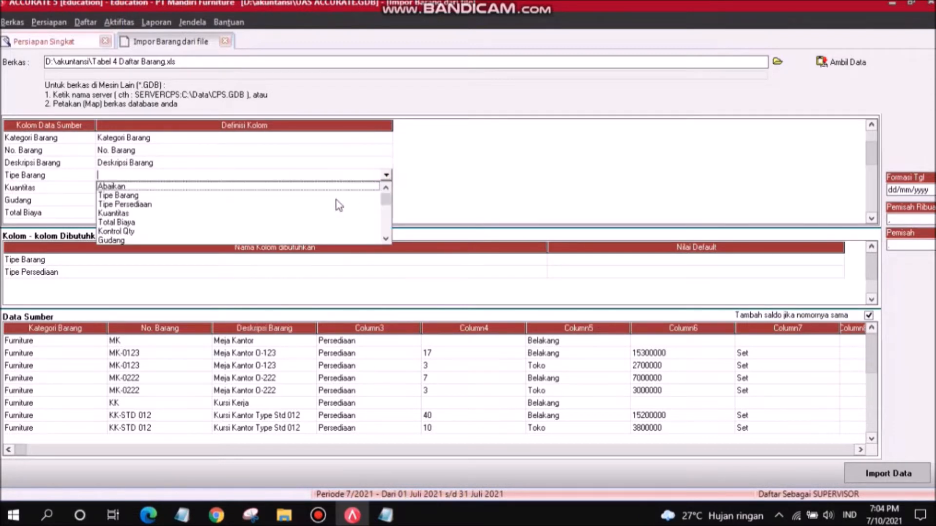
{"action": "left_click", "coordinate": [149, 195]}
{"action": "left_click", "coordinate": [154, 37]}
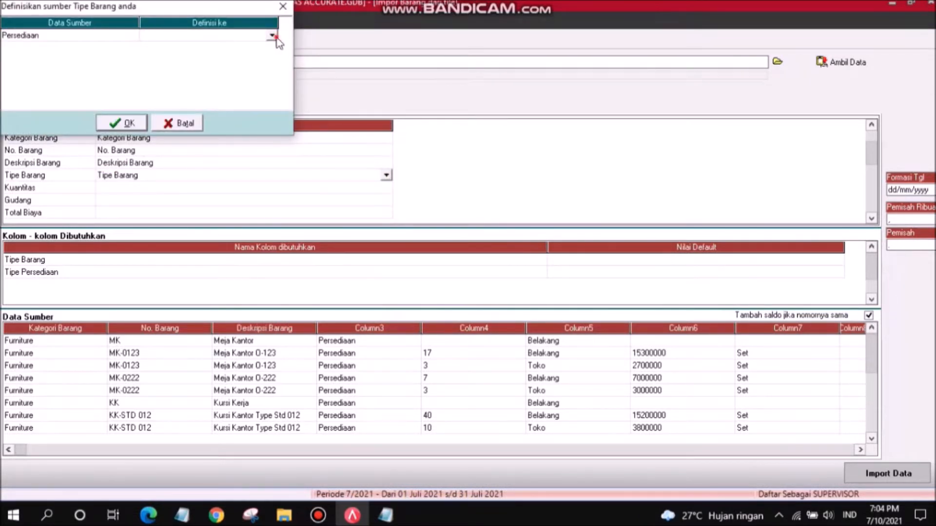
{"action": "left_click", "coordinate": [272, 35]}
{"action": "left_click", "coordinate": [250, 47]}
{"action": "left_click", "coordinate": [125, 123]}
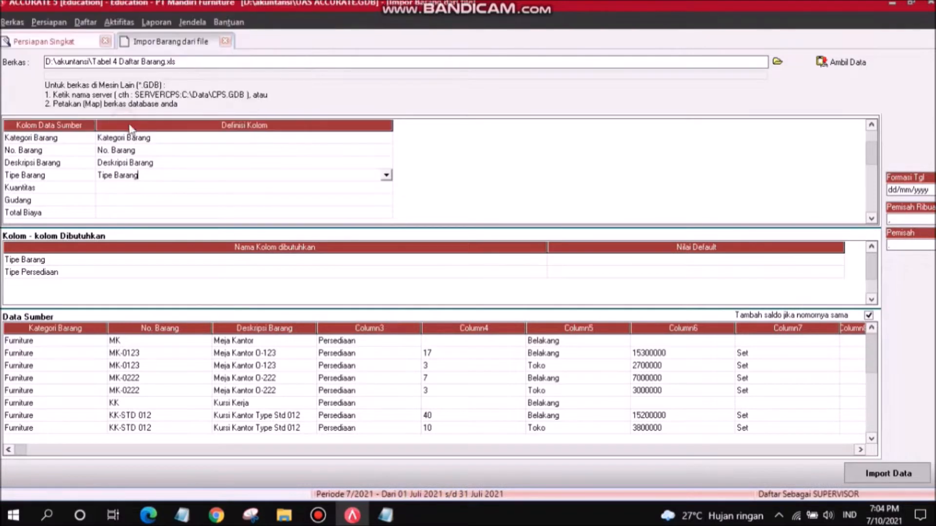
- Map Kuantitas and Gudang columns, matching Belakang and Toko to their warehouses
{"action": "left_click", "coordinate": [248, 188]}
{"action": "left_click", "coordinate": [385, 187]}
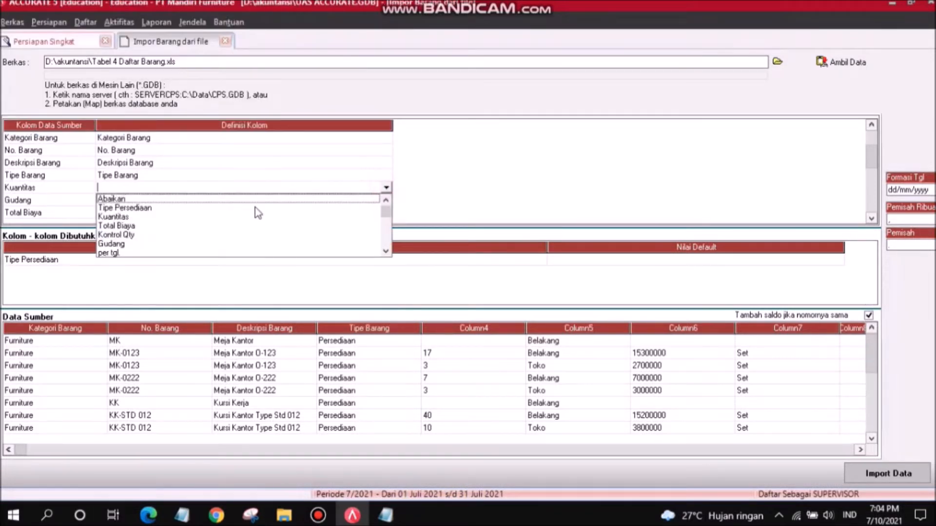
{"action": "left_click", "coordinate": [191, 217]}
{"action": "left_click", "coordinate": [181, 200]}
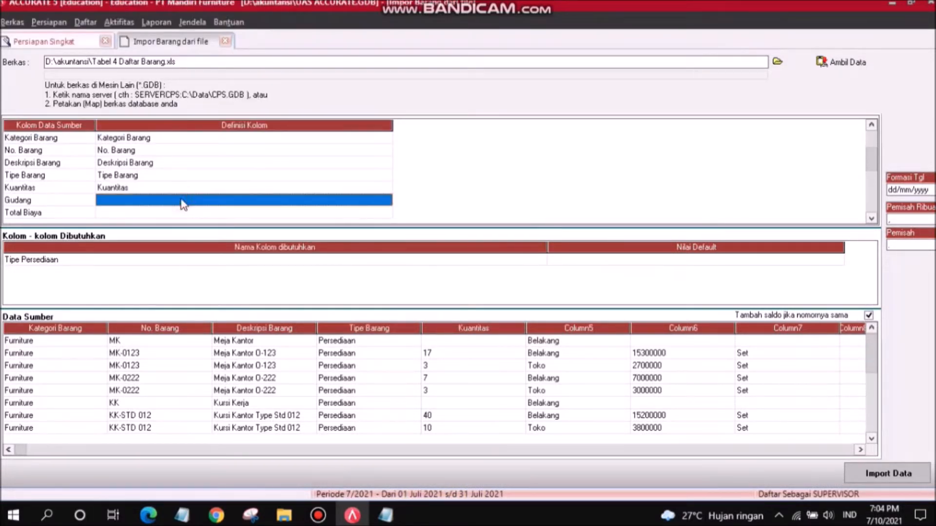
{"action": "left_click", "coordinate": [386, 199]}
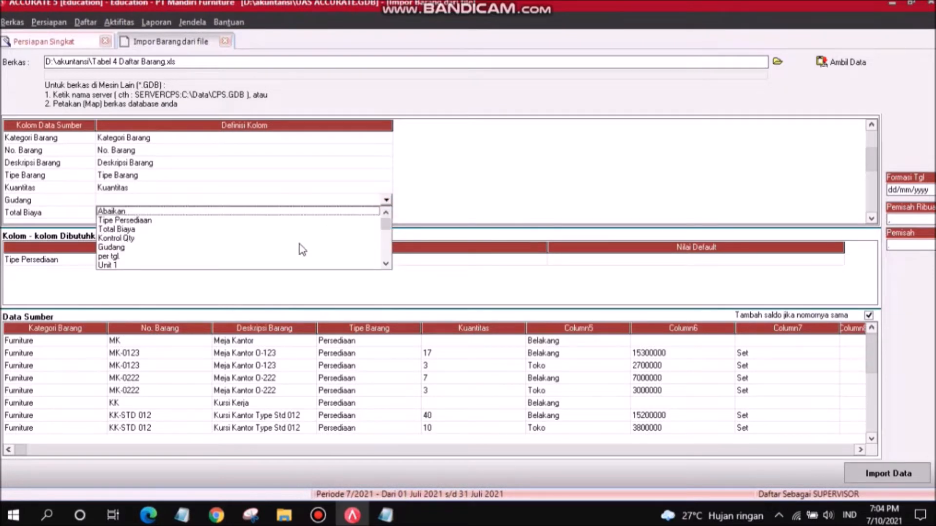
{"action": "left_click", "coordinate": [112, 248]}
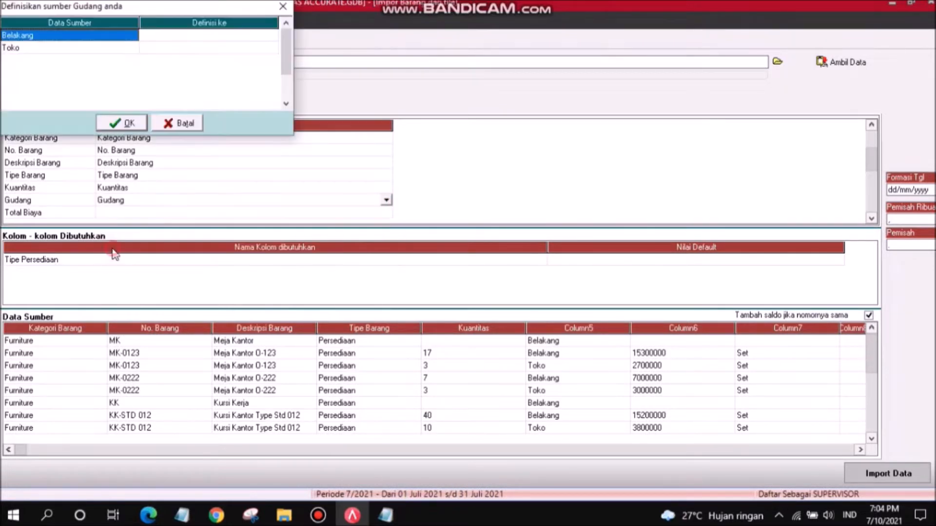
{"action": "left_click", "coordinate": [161, 36]}
{"action": "left_click", "coordinate": [271, 35]}
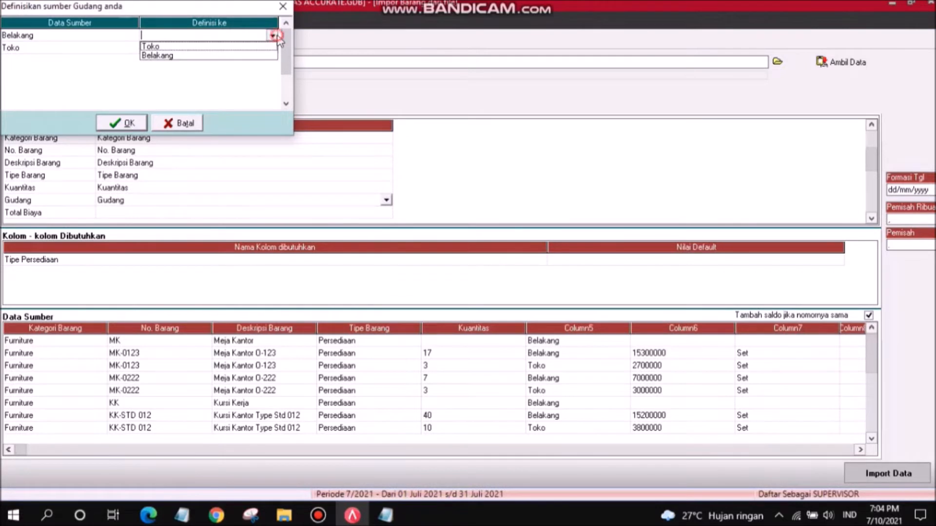
{"action": "left_click", "coordinate": [264, 56]}
{"action": "left_click", "coordinate": [257, 47]}
{"action": "left_click", "coordinate": [272, 47]}
{"action": "left_click", "coordinate": [266, 58]}
{"action": "left_click", "coordinate": [125, 122]}
- Map the next column to Total Biaya
{"action": "left_click", "coordinate": [315, 217]}
{"action": "left_click", "coordinate": [386, 213]}
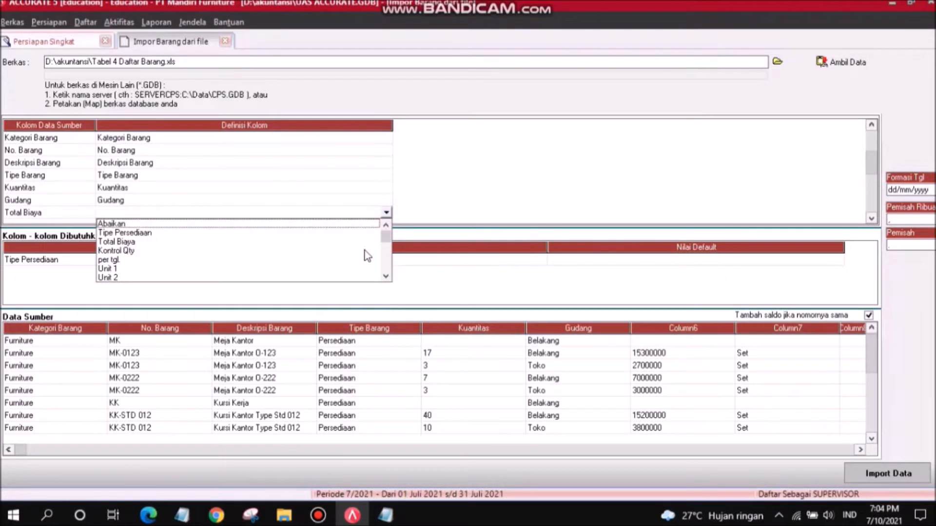
{"action": "left_click", "coordinate": [138, 242]}
- Map the Total Biaya, Unit 1, Unit 2 and Rasio Unit 2 columns
{"action": "scroll", "coordinate": [878, 210], "scroll_direction": "down", "scroll_amount": 6}
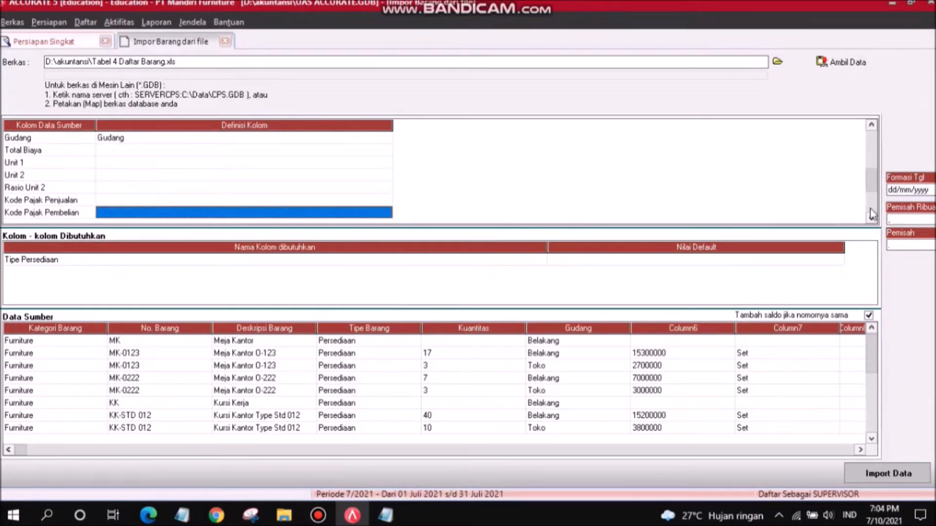
{"action": "scroll", "coordinate": [853, 213], "scroll_direction": "up", "scroll_amount": 7}
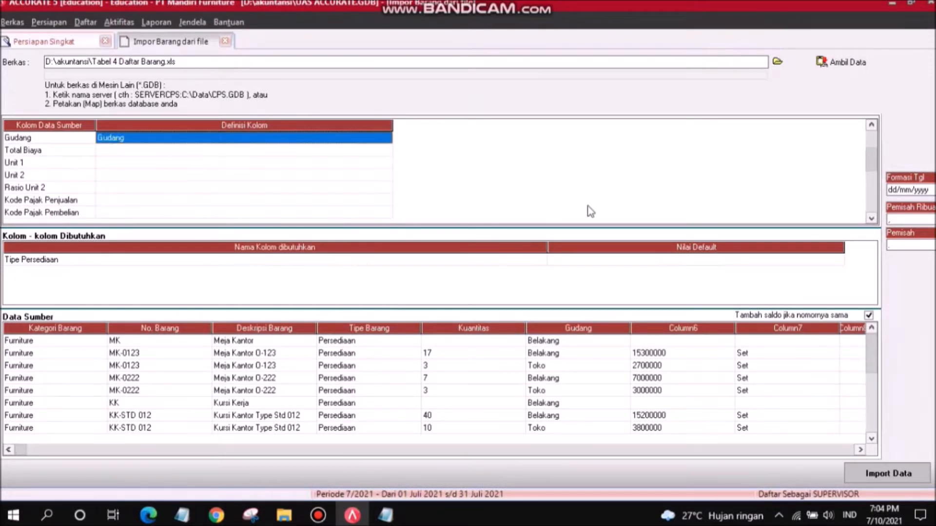
{"action": "left_click", "coordinate": [350, 150]}
{"action": "left_click", "coordinate": [386, 151]}
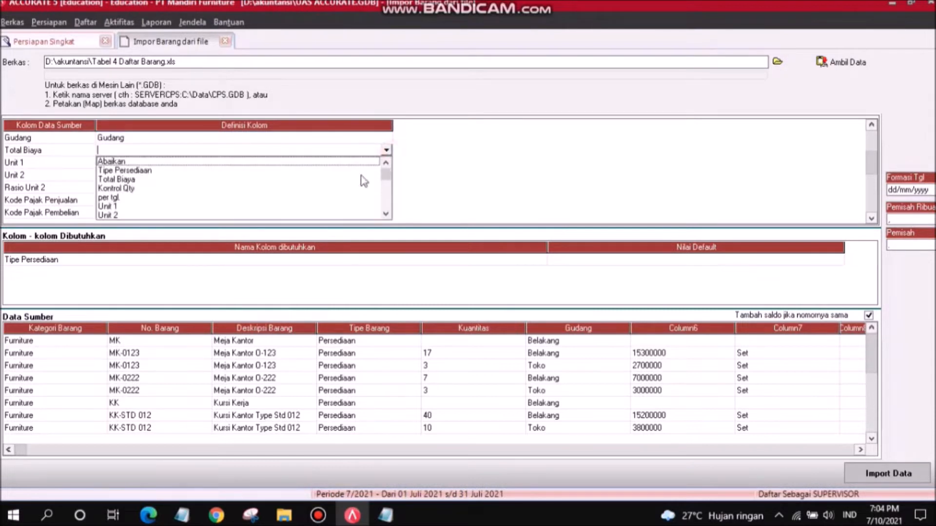
{"action": "left_click", "coordinate": [116, 179]}
{"action": "left_click", "coordinate": [125, 162]}
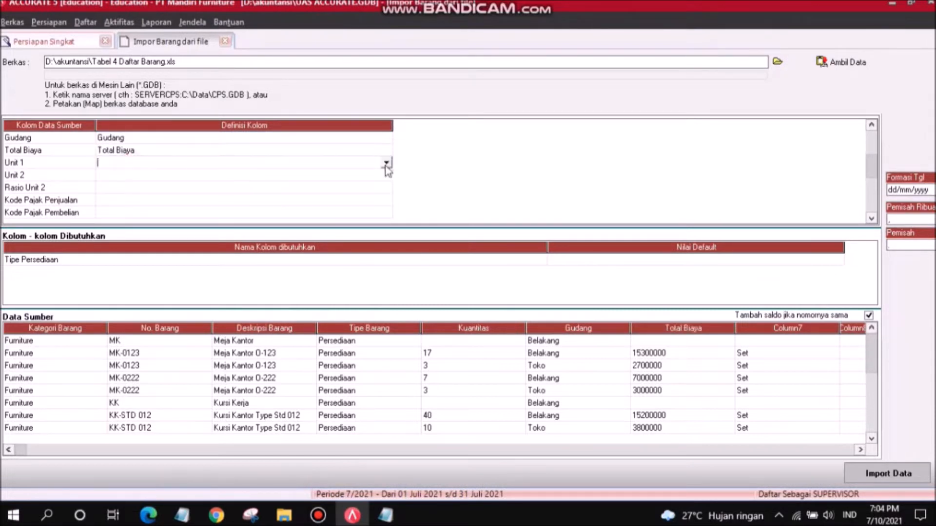
{"action": "left_click", "coordinate": [386, 163]}
{"action": "left_click", "coordinate": [107, 210]}
{"action": "left_click", "coordinate": [125, 175]}
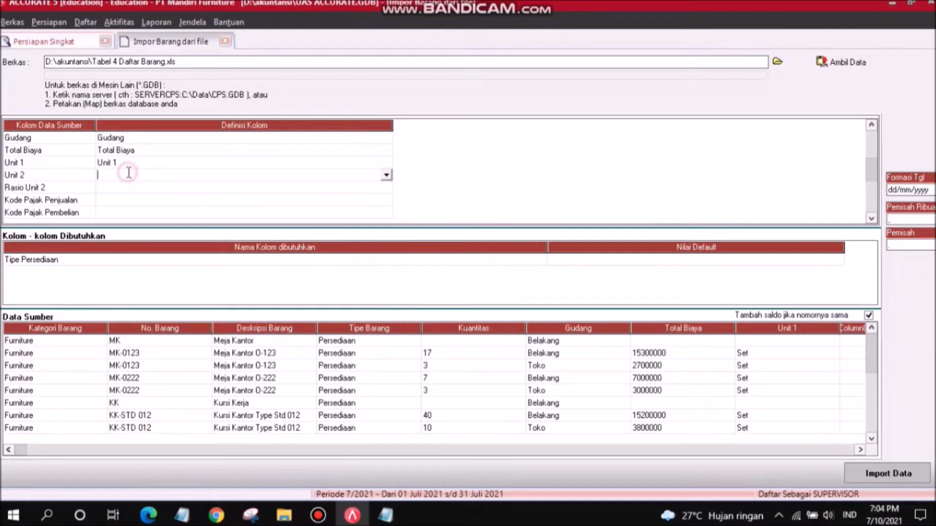
{"action": "left_click", "coordinate": [387, 175]}
{"action": "left_click", "coordinate": [111, 223]}
{"action": "left_click", "coordinate": [98, 190]}
{"action": "left_click", "coordinate": [386, 188]}
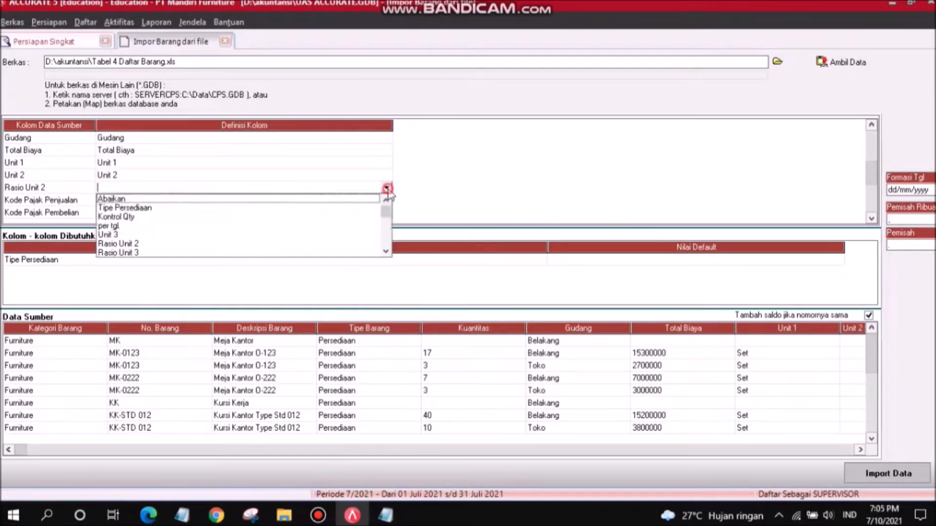
{"action": "left_click", "coordinate": [136, 245]}
- Map the Kode Pajak Penjualan column to Kode pajak penjualan, matching PPN
{"action": "left_click", "coordinate": [125, 201]}
{"action": "left_click", "coordinate": [387, 201]}
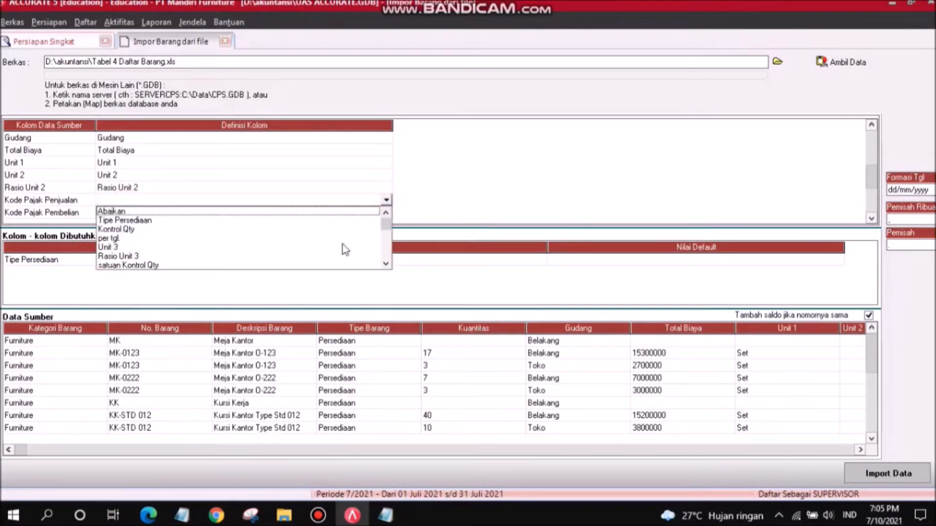
{"action": "left_click", "coordinate": [386, 264]}
{"action": "left_click", "coordinate": [386, 264]}
{"action": "left_click", "coordinate": [386, 264]}
{"action": "left_click", "coordinate": [385, 265]}
{"action": "left_click", "coordinate": [131, 238]}
{"action": "left_click", "coordinate": [167, 36]}
{"action": "left_click", "coordinate": [274, 39]}
{"action": "left_click", "coordinate": [266, 47]}
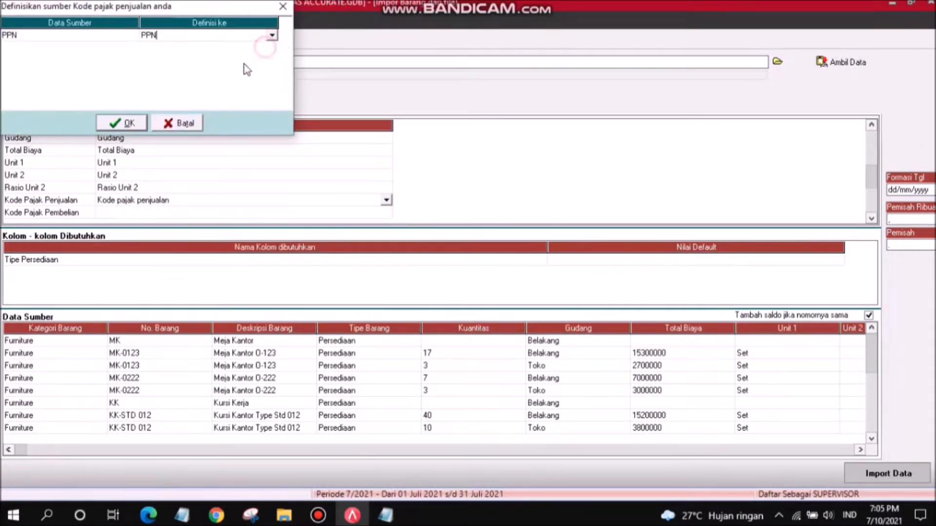
{"action": "left_click", "coordinate": [119, 125]}
- Map the Kode Pajak Pembelian column to Kode pajak pembelian, matching PPN
{"action": "left_click", "coordinate": [250, 213]}
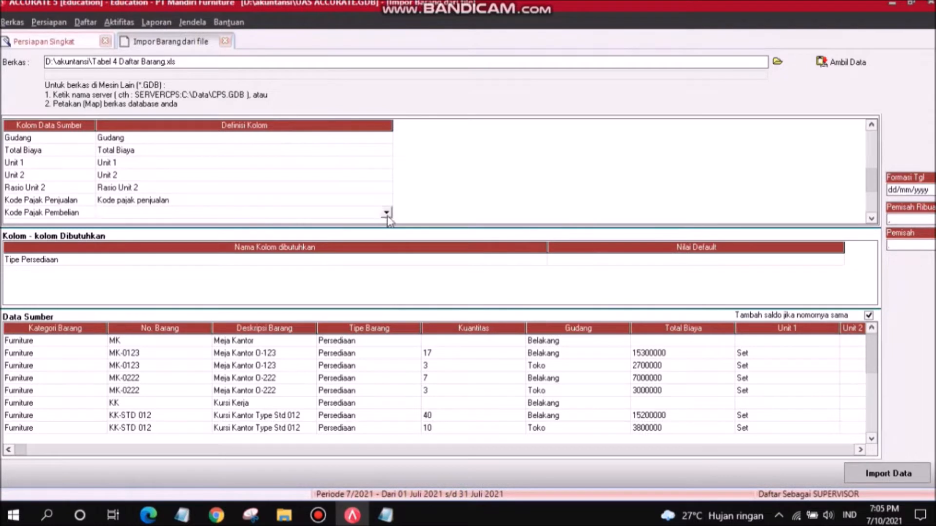
{"action": "left_click", "coordinate": [386, 212]}
{"action": "scroll", "coordinate": [387, 277], "scroll_direction": "down", "scroll_amount": 4}
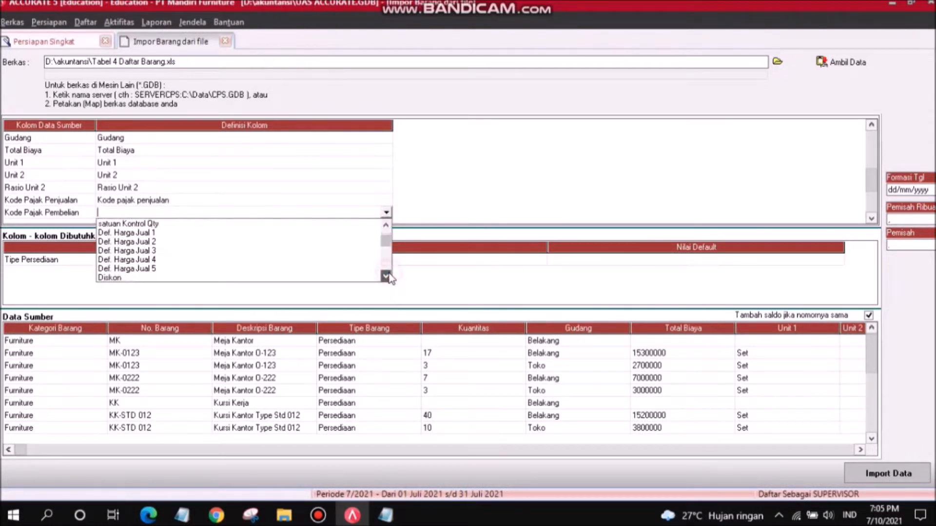
{"action": "left_click", "coordinate": [386, 277]}
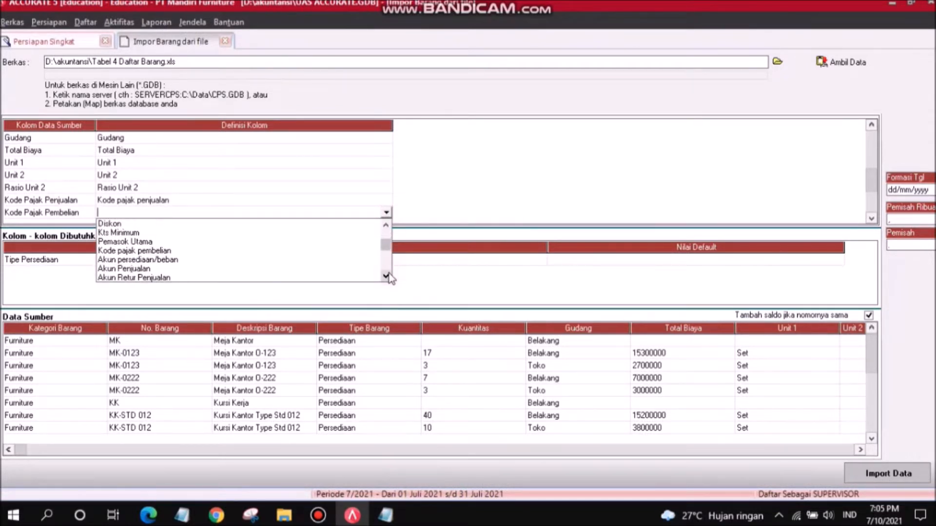
{"action": "left_click", "coordinate": [157, 251]}
{"action": "left_click", "coordinate": [189, 38]}
{"action": "left_click", "coordinate": [272, 36]}
{"action": "left_click", "coordinate": [267, 45]}
{"action": "left_click", "coordinate": [135, 122]}
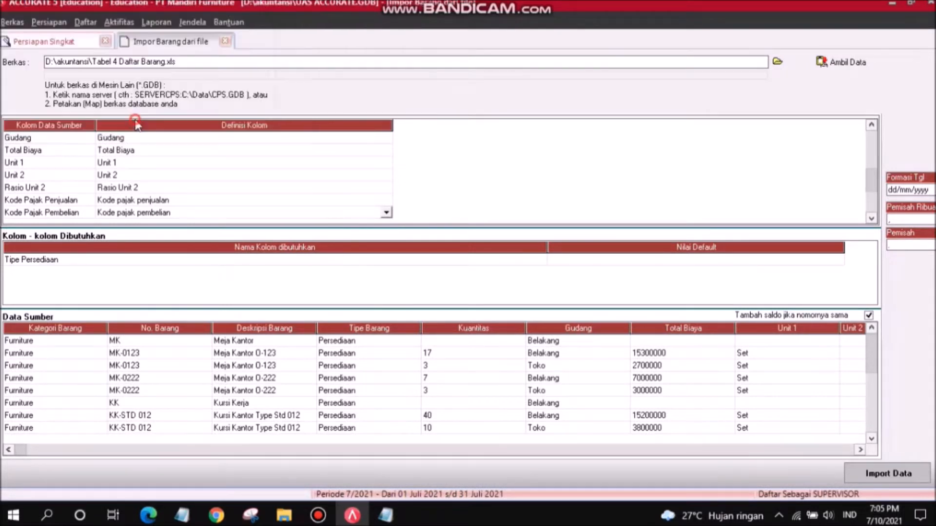
{"action": "left_click", "coordinate": [871, 218]}
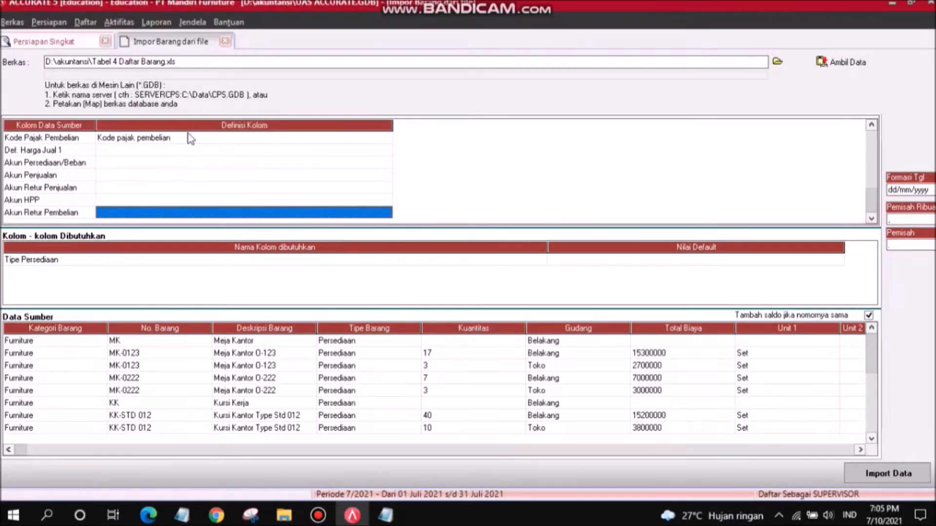
- Map the price column to Def. Harga Jual 1 in the Definisi Kolom list
{"action": "left_click", "coordinate": [139, 151]}
{"action": "left_click", "coordinate": [387, 150]}
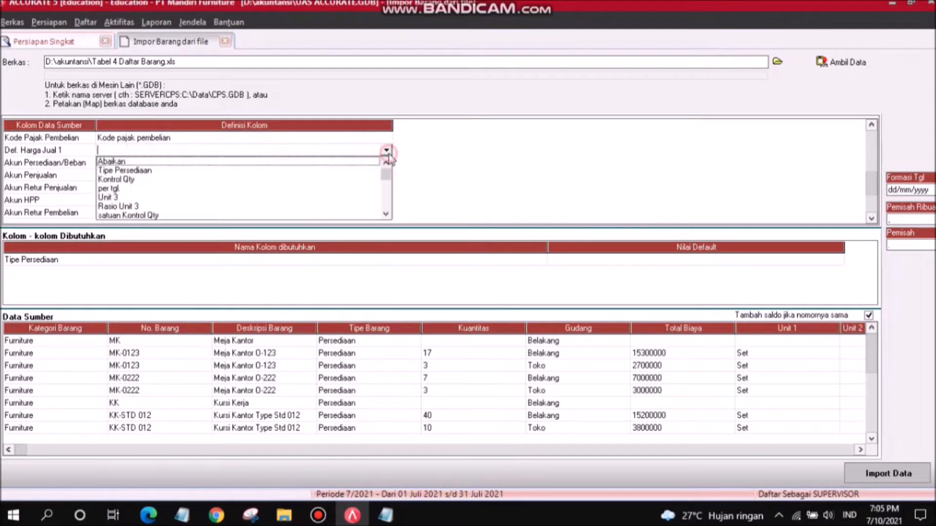
{"action": "left_click", "coordinate": [141, 199]}
{"action": "left_click", "coordinate": [168, 147]}
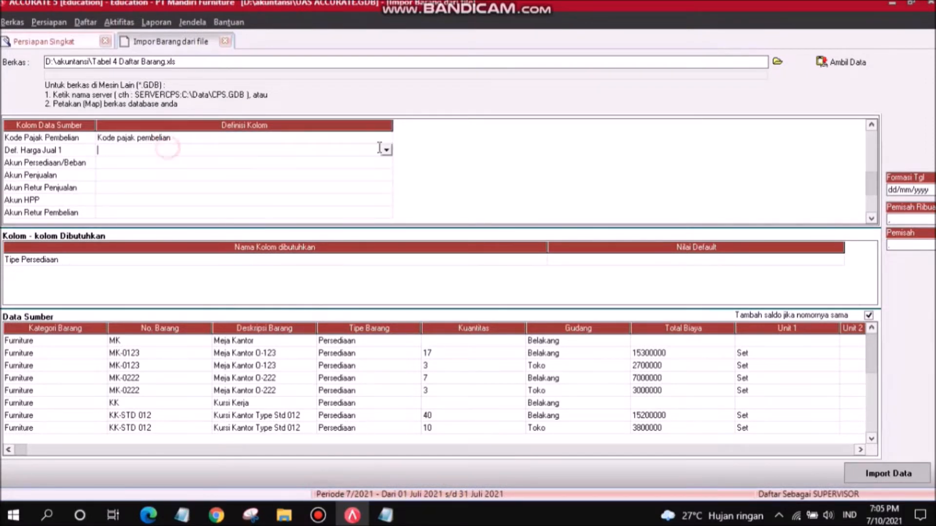
{"action": "left_click", "coordinate": [386, 150]}
{"action": "scroll", "coordinate": [386, 213], "scroll_direction": "down", "scroll_amount": 3}
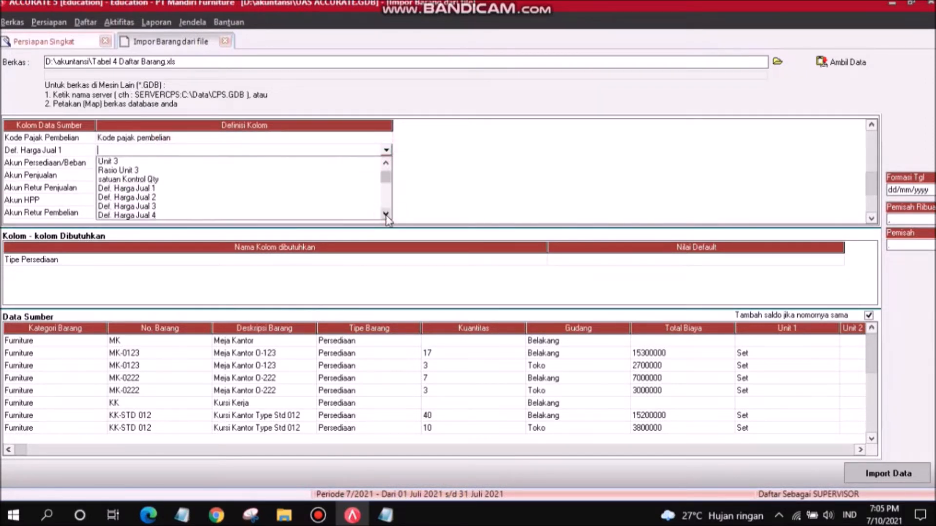
{"action": "left_click", "coordinate": [148, 190]}
- Map the next column to Akun persediaan/beban
{"action": "left_click", "coordinate": [117, 163]}
{"action": "left_click", "coordinate": [386, 162]}
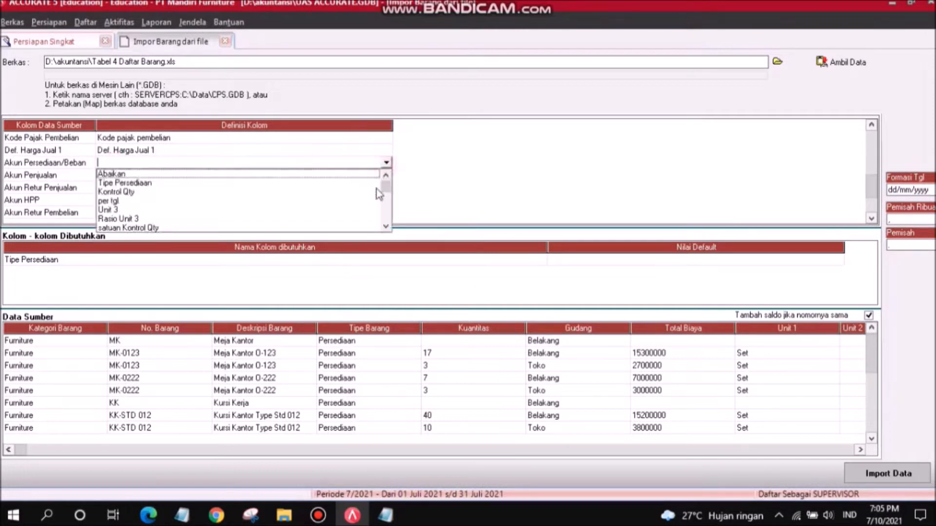
{"action": "left_click", "coordinate": [386, 226]}
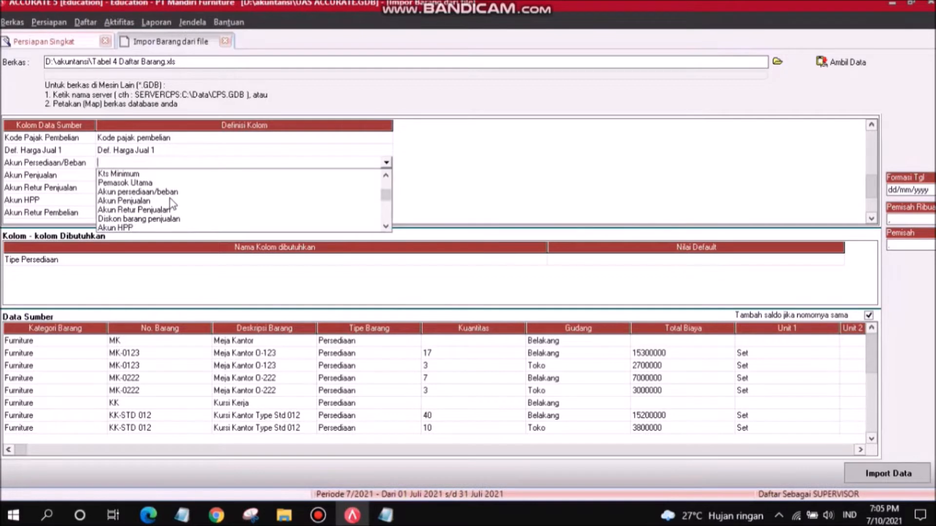
{"action": "left_click", "coordinate": [138, 192]}
- Link Persediaan Furniture Meja to account 1401 and Persediaan Furniture Kursi to 1402
{"action": "left_click", "coordinate": [164, 39]}
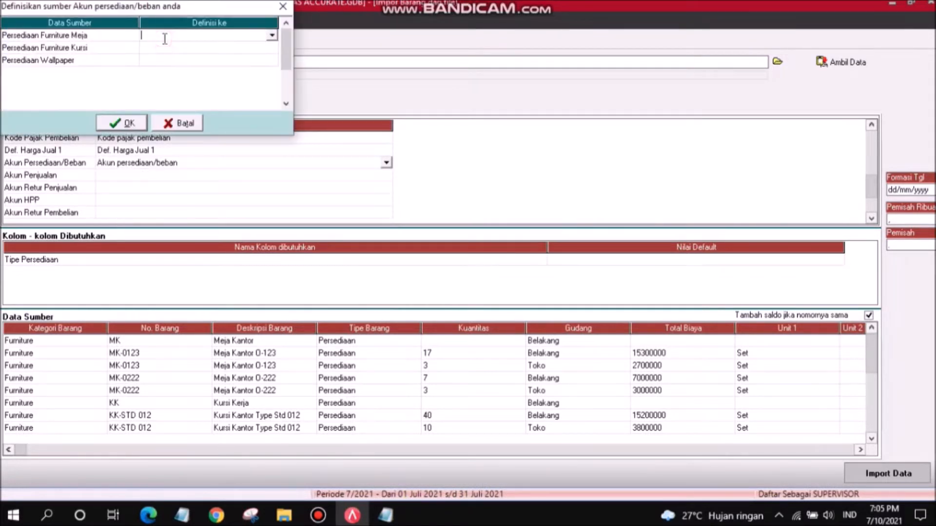
{"action": "left_click", "coordinate": [271, 36]}
{"action": "left_click", "coordinate": [272, 99]}
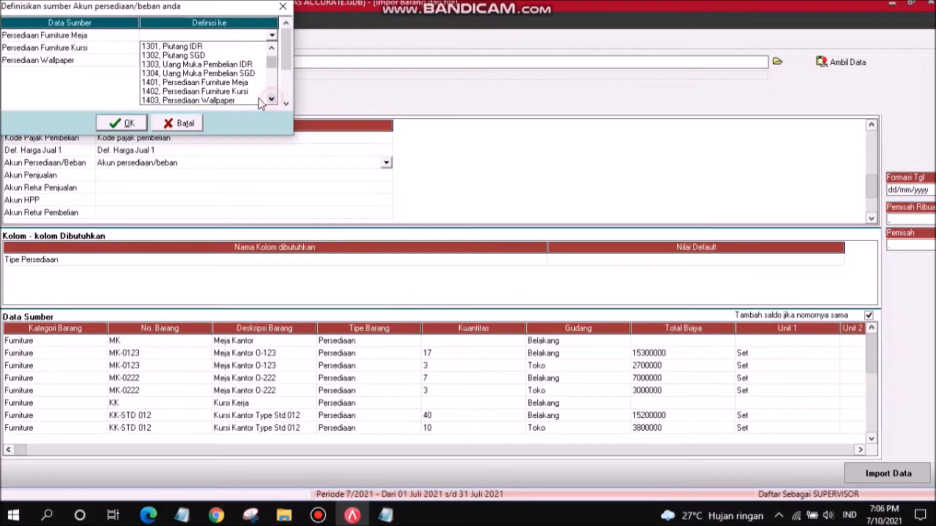
{"action": "left_click", "coordinate": [215, 83]}
{"action": "left_click", "coordinate": [196, 47]}
{"action": "left_click", "coordinate": [271, 47]}
{"action": "left_click", "coordinate": [272, 112]}
{"action": "left_click", "coordinate": [272, 112]}
{"action": "left_click", "coordinate": [272, 112]}
{"action": "left_click", "coordinate": [272, 112]}
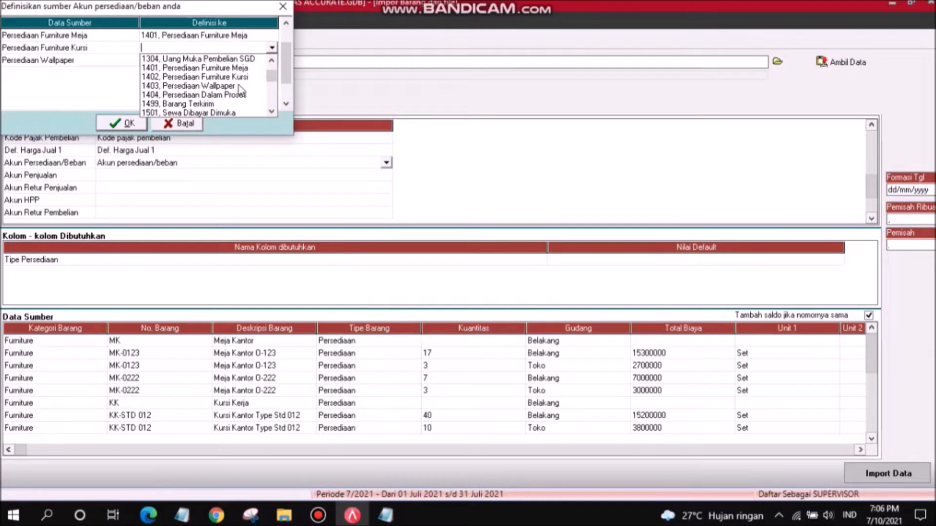
{"action": "left_click", "coordinate": [214, 76]}
- Link Persediaan Wallpaper to account 1403 and confirm the inventory account mappings
{"action": "left_click", "coordinate": [209, 61]}
{"action": "left_click", "coordinate": [271, 60]}
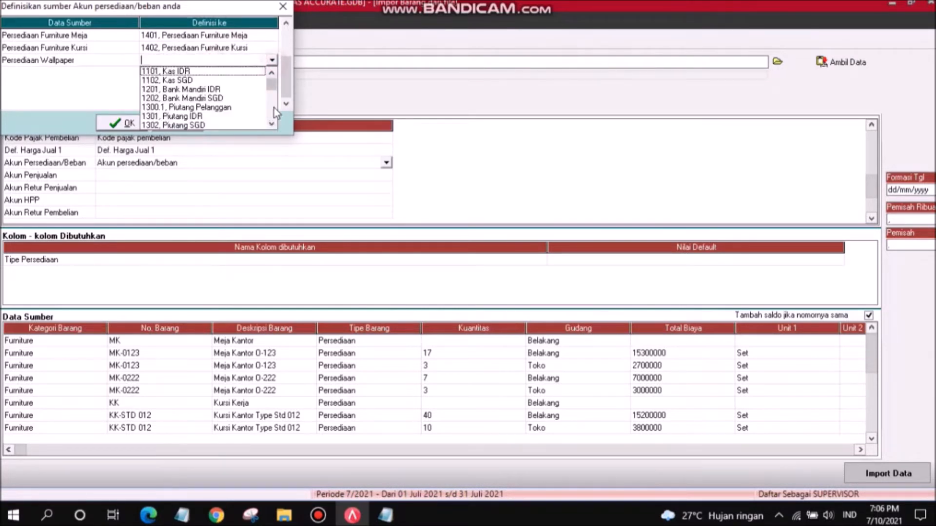
{"action": "left_click", "coordinate": [272, 124]}
{"action": "left_click", "coordinate": [272, 124]}
{"action": "left_click", "coordinate": [272, 124]}
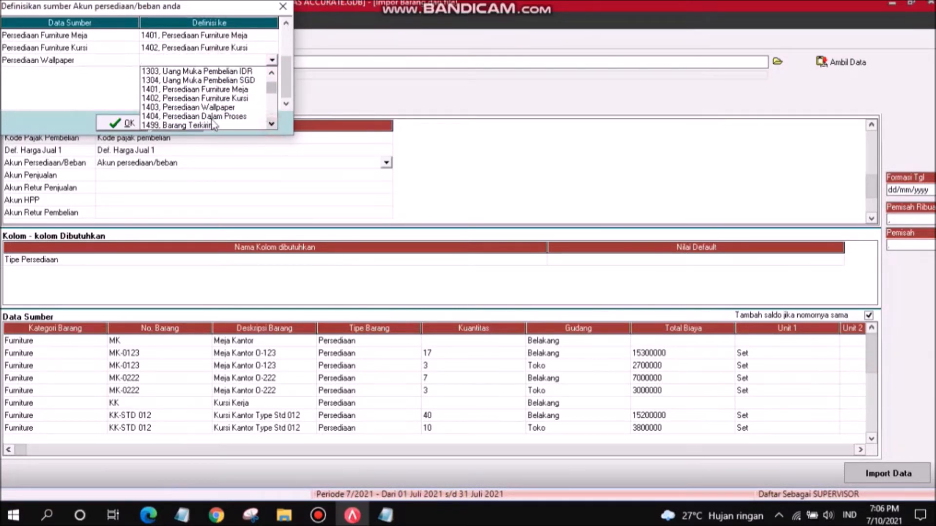
{"action": "left_click", "coordinate": [204, 108]}
{"action": "left_click", "coordinate": [129, 123]}
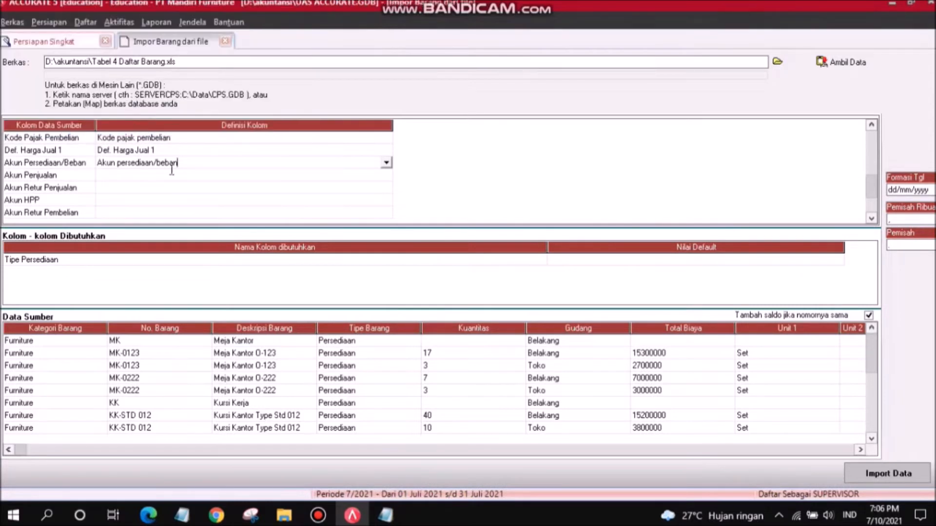
{"action": "left_click", "coordinate": [151, 178]}
- Map the column to Akun Penjualan in the Definisi Kolom list
{"action": "left_click", "coordinate": [386, 175]}
{"action": "left_click", "coordinate": [385, 238]}
{"action": "left_click", "coordinate": [386, 238]}
{"action": "left_click", "coordinate": [385, 238]}
{"action": "left_click", "coordinate": [386, 238]}
{"action": "left_click", "coordinate": [129, 205]}
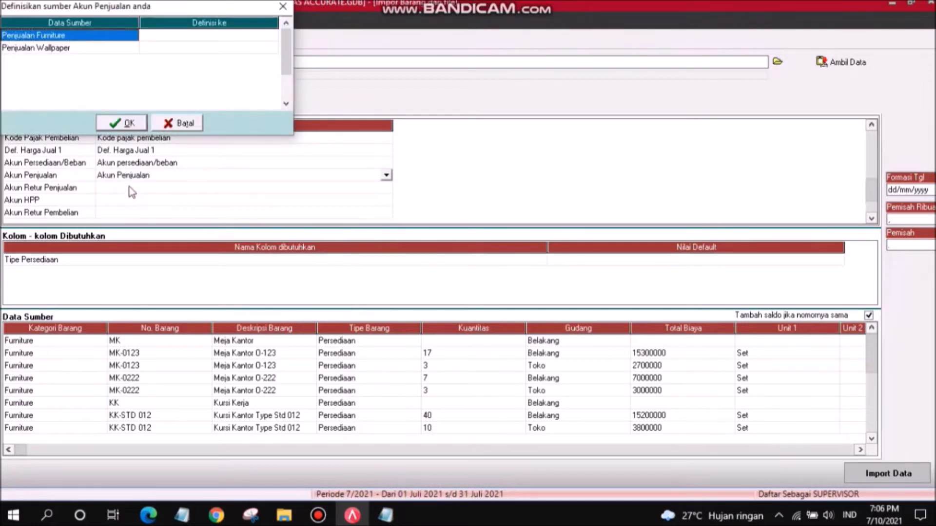
- Link Penjualan Furniture to account 4101 and Penjualan Wallpaper to 4102, then confirm
{"action": "left_click", "coordinate": [174, 36]}
{"action": "left_click", "coordinate": [236, 36]}
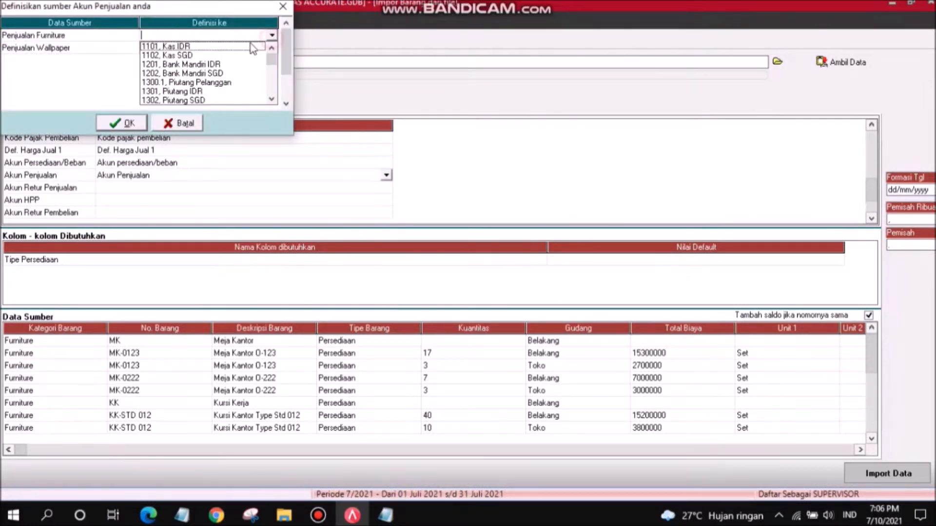
{"action": "left_click", "coordinate": [276, 101]}
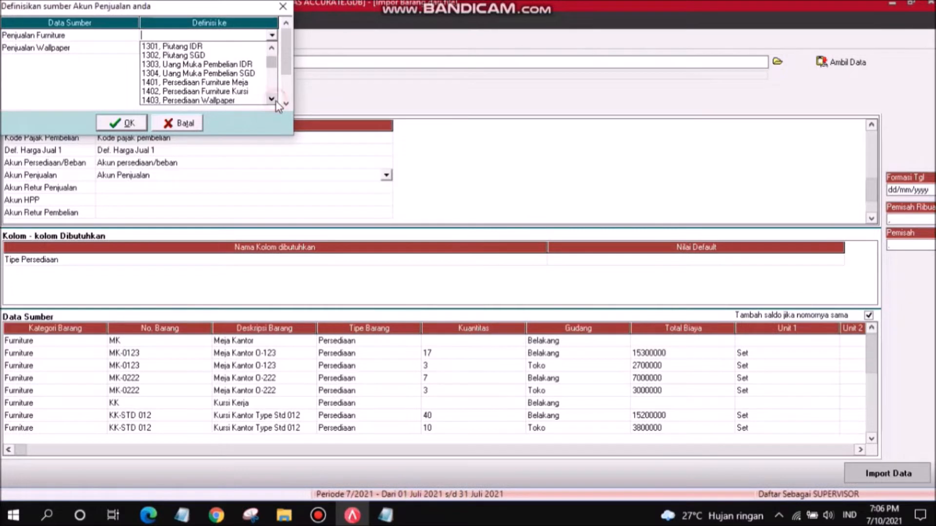
{"action": "left_click_drag", "start_coordinate": [275, 101], "coordinate": [276, 103]}
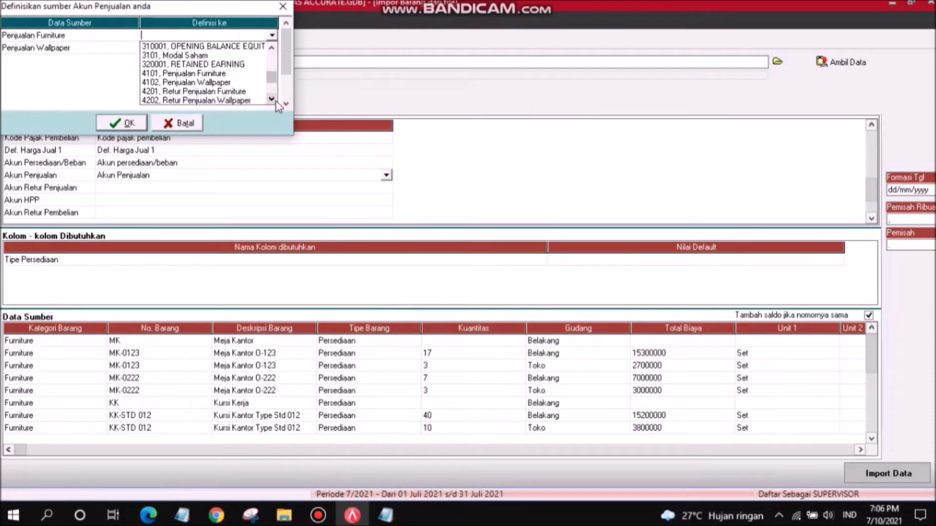
{"action": "left_click", "coordinate": [199, 74]}
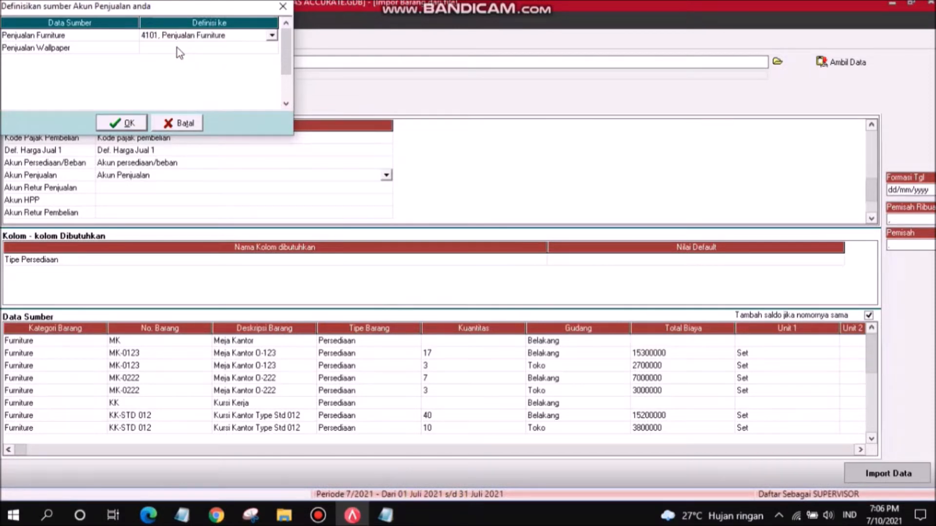
{"action": "left_click", "coordinate": [178, 48]}
{"action": "left_click", "coordinate": [271, 49]}
{"action": "left_click_drag", "start_coordinate": [271, 115], "coordinate": [271, 115]}
{"action": "left_click", "coordinate": [217, 85]}
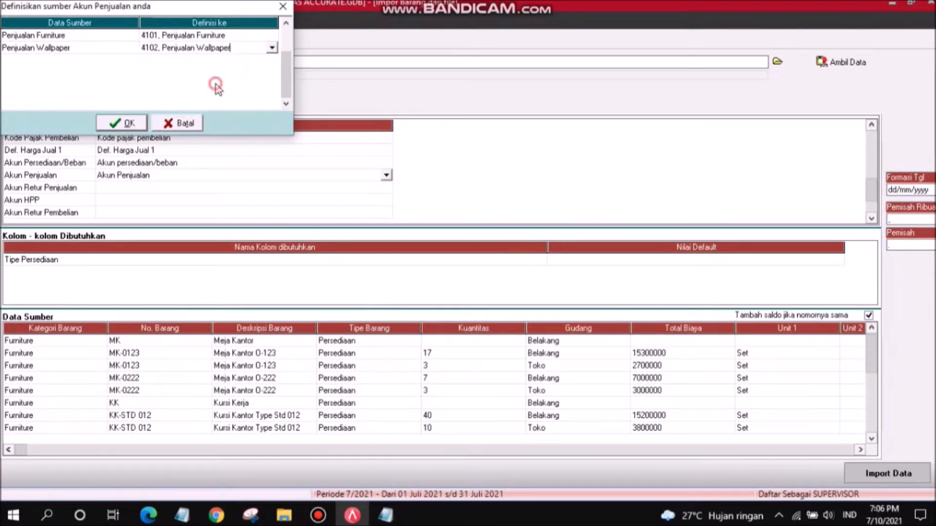
{"action": "left_click", "coordinate": [128, 124]}
{"action": "left_click", "coordinate": [145, 187]}
{"action": "left_click", "coordinate": [199, 188]}
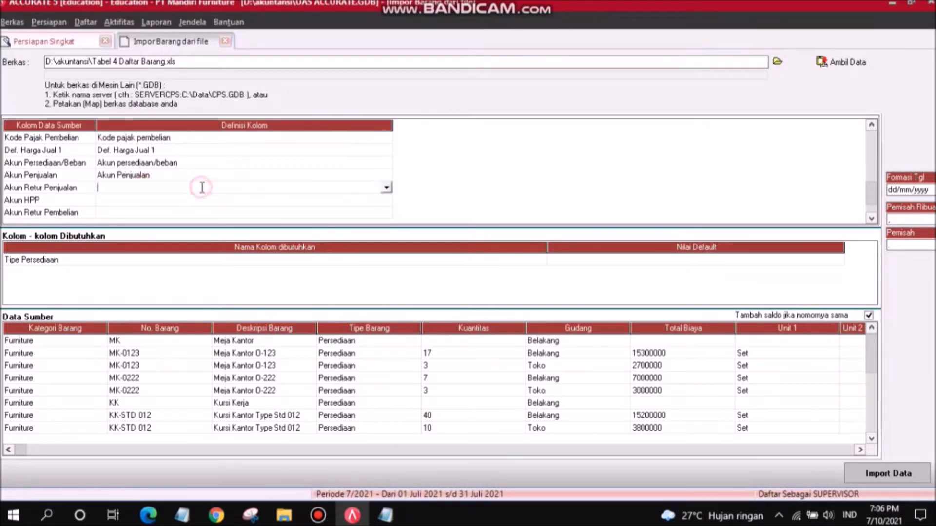
- Map the column to Akun Retur Penjualan
{"action": "left_click", "coordinate": [386, 188]}
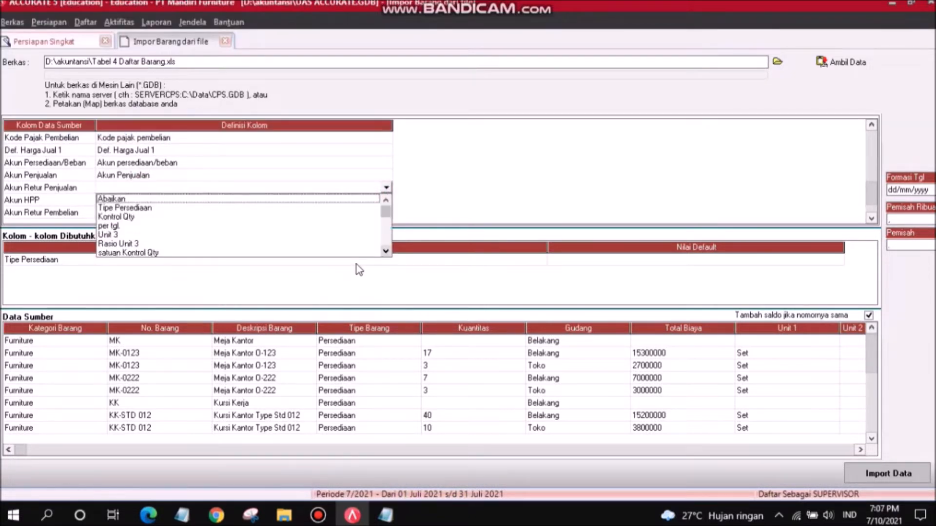
{"action": "left_click", "coordinate": [386, 251]}
{"action": "left_click", "coordinate": [386, 251]}
{"action": "left_click", "coordinate": [385, 251]}
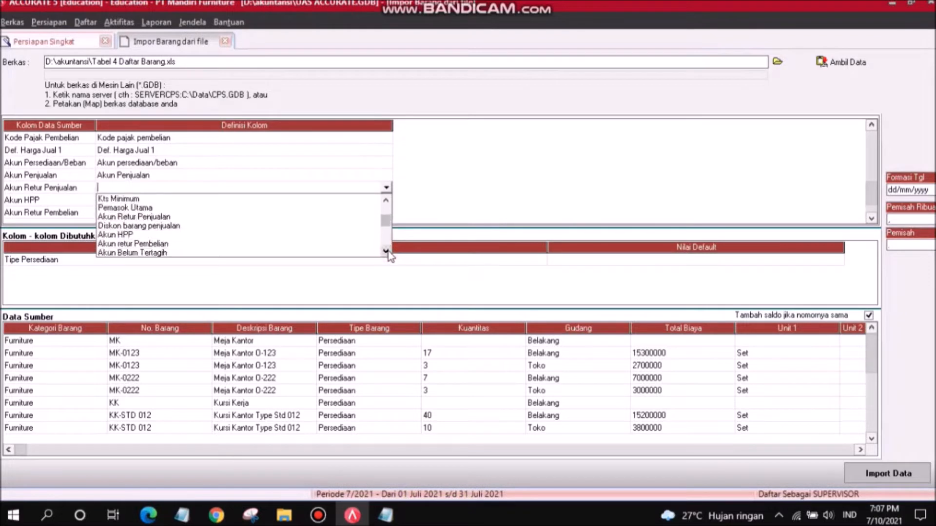
{"action": "left_click", "coordinate": [107, 217]}
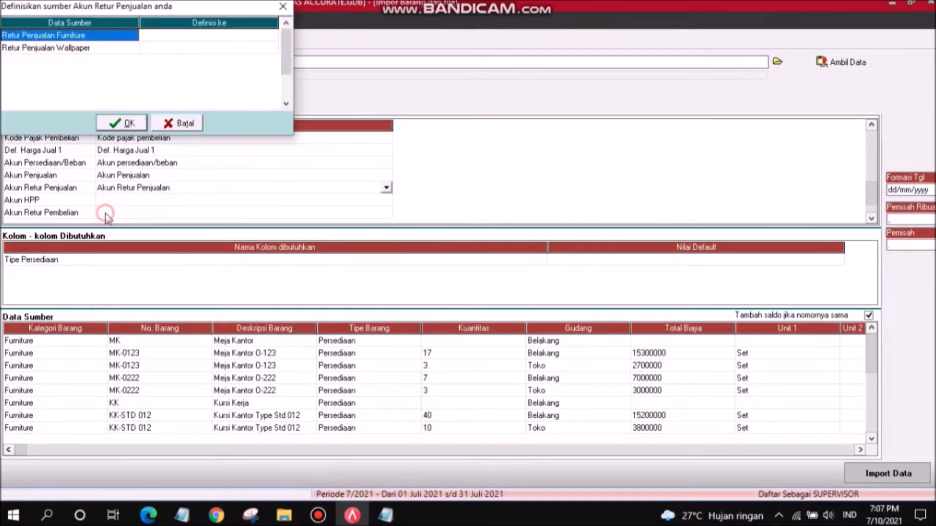
- Link Retur Penjualan Furniture to account 4201
{"action": "left_click", "coordinate": [159, 39]}
{"action": "left_click", "coordinate": [272, 35]}
{"action": "left_click", "coordinate": [271, 100]}
{"action": "left_click", "coordinate": [271, 99]}
{"action": "left_click", "coordinate": [271, 99]}
{"action": "left_click", "coordinate": [271, 99]}
{"action": "left_click", "coordinate": [273, 101]}
{"action": "left_click", "coordinate": [273, 101]}
{"action": "left_click", "coordinate": [273, 101]}
{"action": "left_click", "coordinate": [273, 101]}
{"action": "left_click", "coordinate": [273, 101]}
{"action": "left_click", "coordinate": [273, 101]}
{"action": "left_click", "coordinate": [273, 101]}
{"action": "left_click", "coordinate": [273, 100]}
{"action": "left_click", "coordinate": [271, 100]}
{"action": "left_click", "coordinate": [271, 100]}
{"action": "left_click", "coordinate": [272, 99]}
{"action": "left_click", "coordinate": [271, 100]}
{"action": "left_click", "coordinate": [237, 74]}
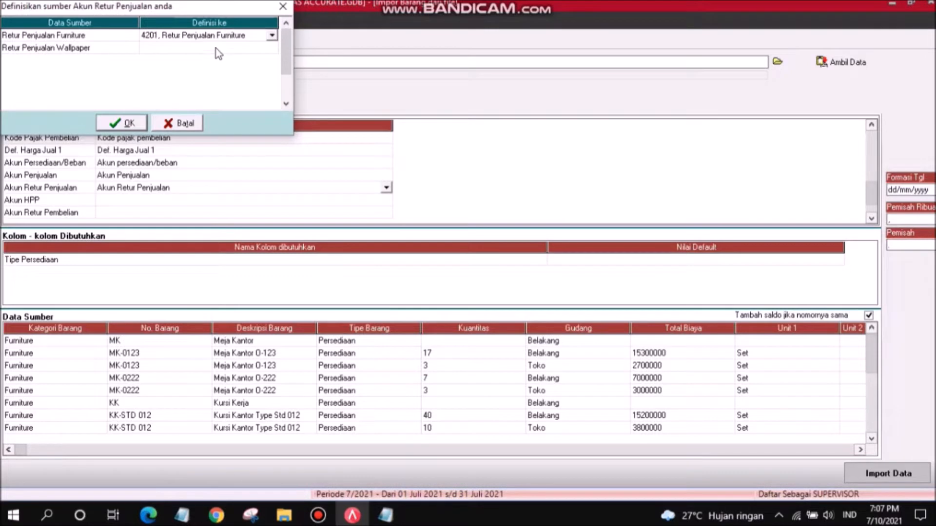
- Link Retur Penjualan Wallpaper to account 4202 and confirm the sales return mappings
{"action": "left_click", "coordinate": [215, 48]}
{"action": "left_click", "coordinate": [273, 48]}
{"action": "left_click", "coordinate": [272, 112]}
{"action": "left_click", "coordinate": [271, 112]}
{"action": "left_click", "coordinate": [272, 112]}
{"action": "left_click", "coordinate": [271, 112]}
{"action": "left_click", "coordinate": [272, 112]}
{"action": "left_click", "coordinate": [271, 112]}
{"action": "left_click", "coordinate": [271, 112]}
{"action": "left_click", "coordinate": [271, 112]}
{"action": "left_click", "coordinate": [271, 112]}
{"action": "left_click", "coordinate": [272, 111]}
{"action": "left_click", "coordinate": [272, 111]}
{"action": "left_click", "coordinate": [272, 112]}
{"action": "left_click", "coordinate": [271, 111]}
{"action": "left_click", "coordinate": [272, 112]}
{"action": "left_click", "coordinate": [272, 111]}
{"action": "left_click", "coordinate": [243, 88]}
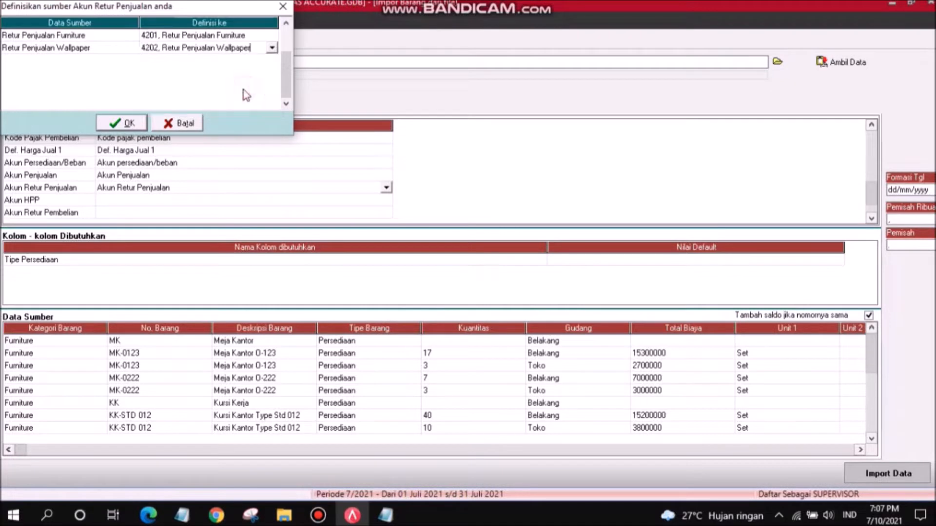
{"action": "left_click", "coordinate": [125, 123]}
- Map the next column to Akun HPP
{"action": "left_click", "coordinate": [148, 201]}
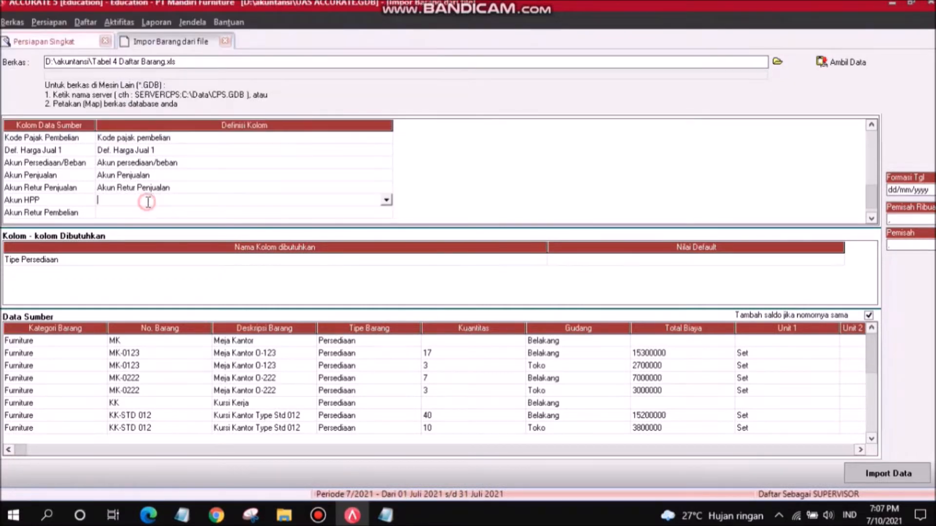
{"action": "left_click", "coordinate": [387, 201]}
{"action": "left_click", "coordinate": [380, 266]}
{"action": "left_click", "coordinate": [386, 202]}
{"action": "left_click", "coordinate": [386, 265]}
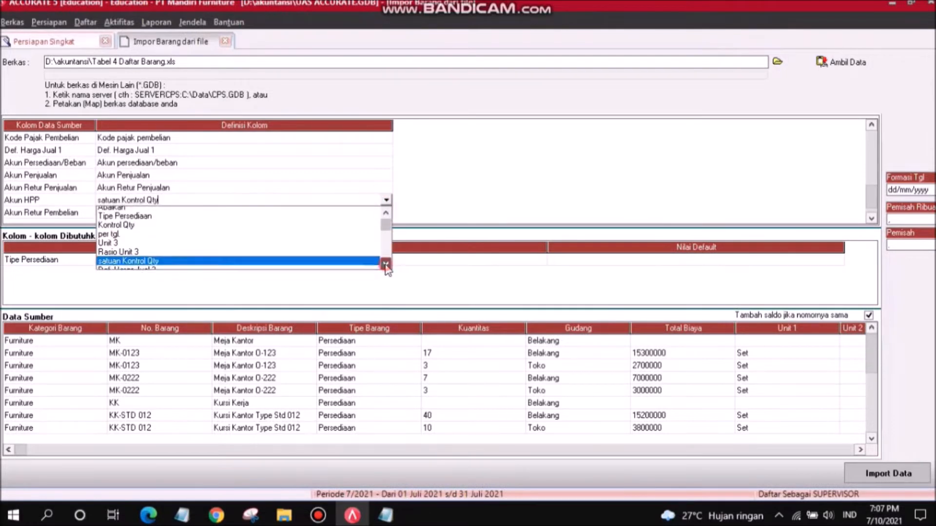
{"action": "left_click", "coordinate": [385, 266]}
{"action": "left_click", "coordinate": [113, 239]}
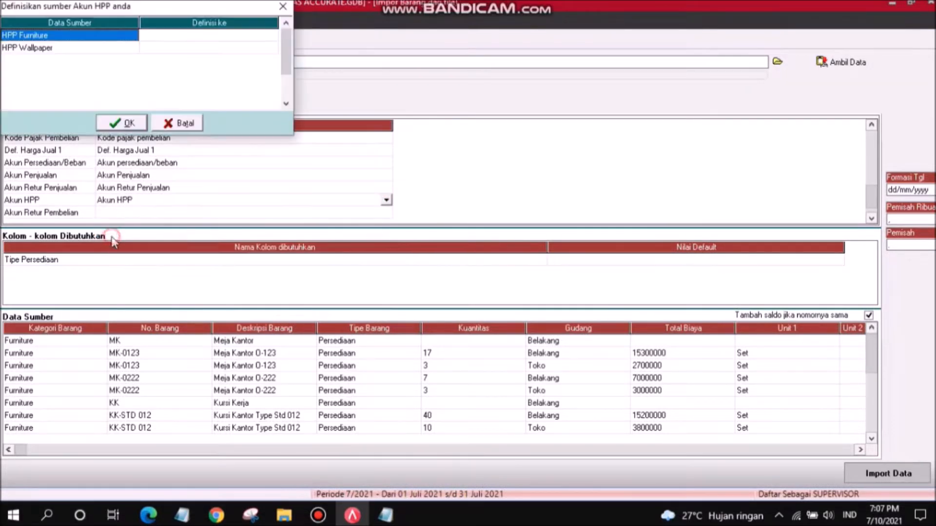
- Link HPP Furniture to account 5101 and HPP Wallpaper to 5102, then confirm
{"action": "left_click", "coordinate": [160, 37]}
{"action": "left_click", "coordinate": [271, 35]}
{"action": "left_click", "coordinate": [271, 100]}
{"action": "left_click_drag", "start_coordinate": [272, 101], "coordinate": [272, 101]}
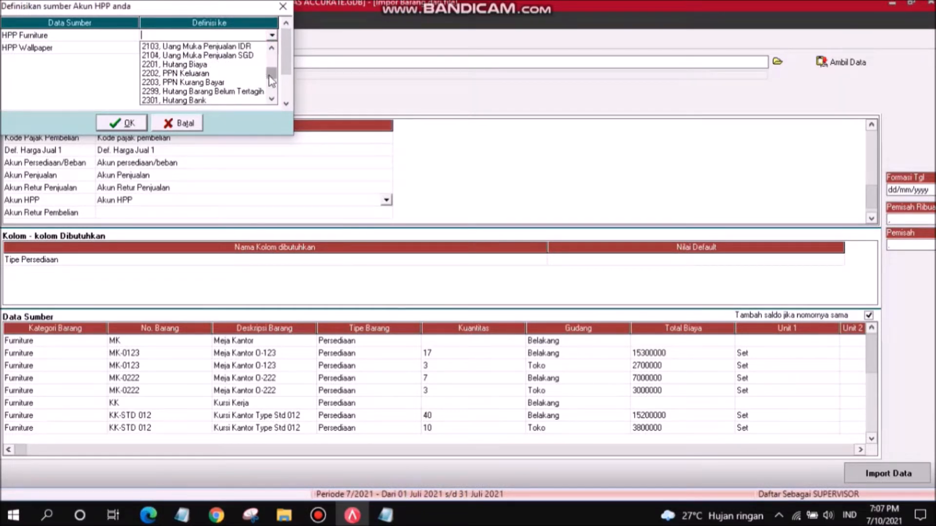
{"action": "left_click", "coordinate": [272, 48]}
{"action": "left_click_drag", "start_coordinate": [272, 99], "coordinate": [273, 93]}
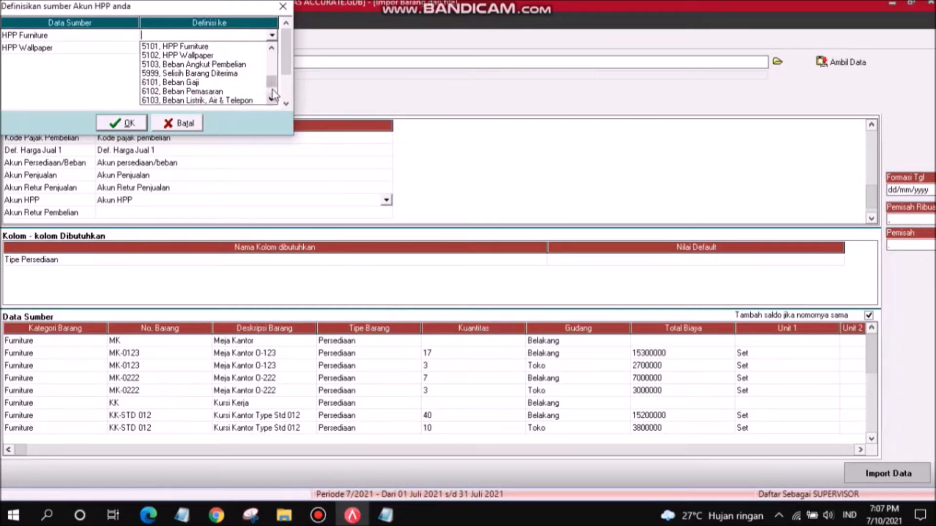
{"action": "left_click", "coordinate": [179, 46]}
{"action": "left_click", "coordinate": [176, 44]}
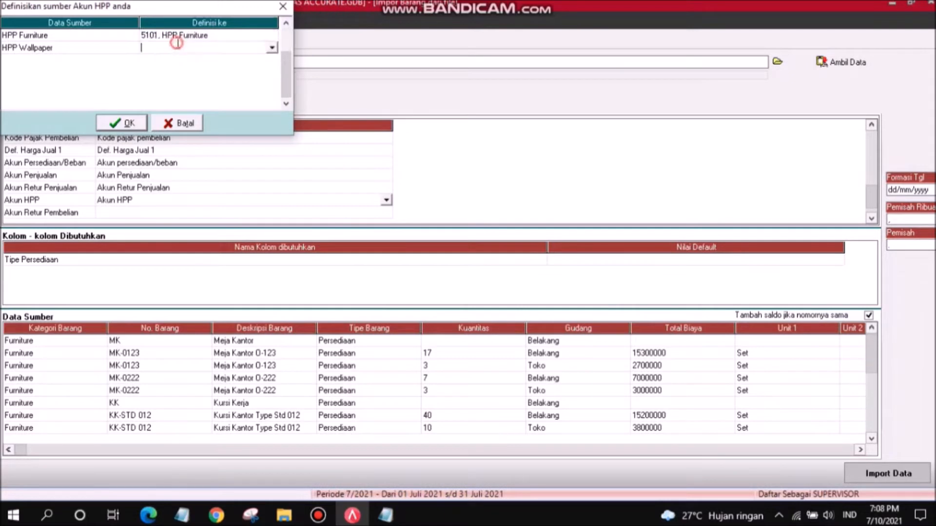
{"action": "left_click", "coordinate": [272, 48]}
{"action": "left_click_drag", "start_coordinate": [273, 114], "coordinate": [276, 117]}
{"action": "left_click", "coordinate": [193, 96]}
{"action": "left_click", "coordinate": [122, 124]}
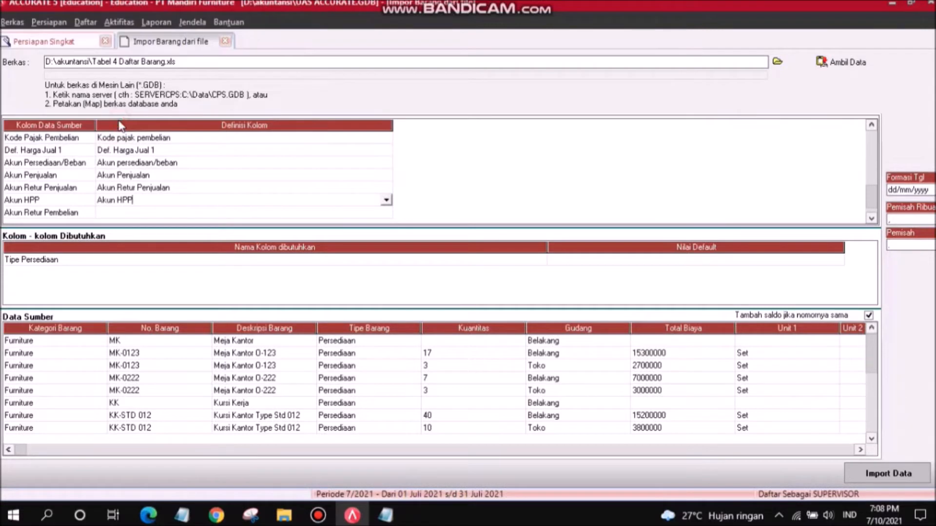
{"action": "left_click", "coordinate": [265, 212]}
- Map the column to Akun retur Pembelian
{"action": "left_click", "coordinate": [385, 215]}
{"action": "left_click", "coordinate": [386, 213]}
{"action": "left_click_drag", "start_coordinate": [386, 278], "coordinate": [385, 278]}
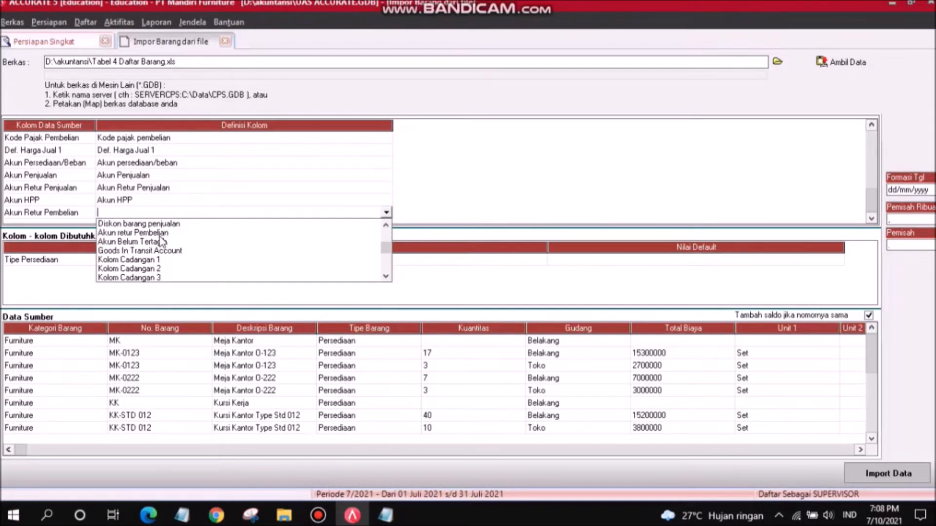
{"action": "left_click", "coordinate": [157, 234]}
{"action": "left_click", "coordinate": [184, 36]}
- Link Persediaan Furniture Meja to account 1401 and Persediaan Furniture Kursi to 1402
{"action": "left_click", "coordinate": [183, 35]}
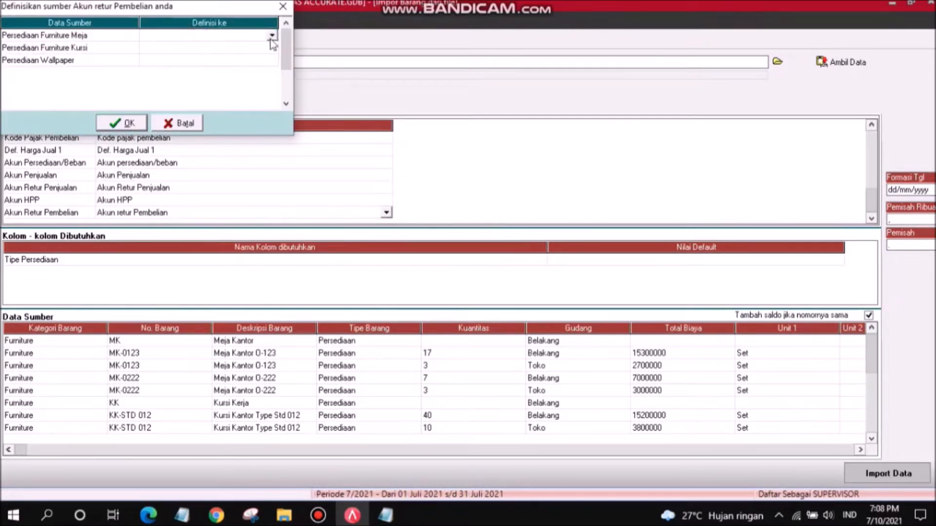
{"action": "left_click", "coordinate": [272, 36]}
{"action": "left_click_drag", "start_coordinate": [274, 100], "coordinate": [276, 101]}
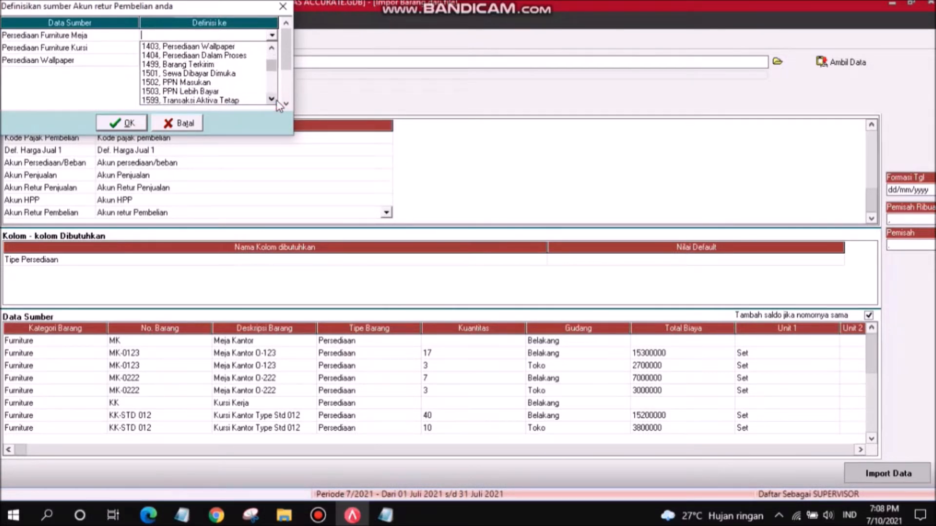
{"action": "scroll", "coordinate": [258, 65], "scroll_direction": "up", "scroll_amount": 2}
{"action": "left_click", "coordinate": [246, 55]}
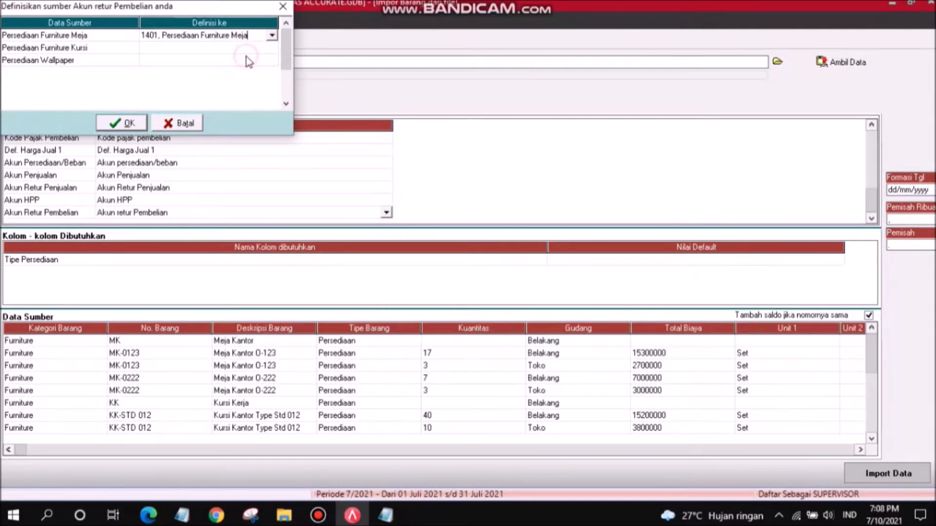
{"action": "left_click", "coordinate": [227, 48]}
{"action": "left_click", "coordinate": [273, 47]}
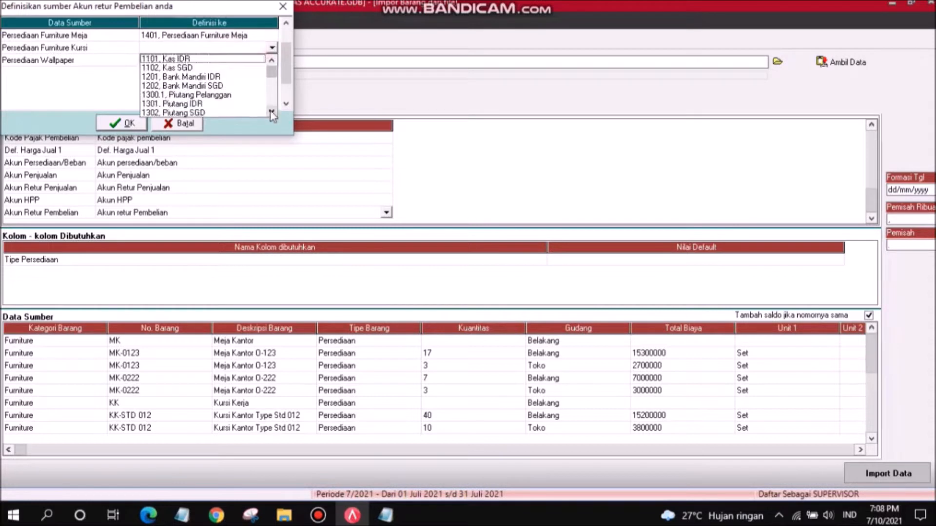
{"action": "left_click_drag", "start_coordinate": [273, 113], "coordinate": [273, 113]}
{"action": "left_click", "coordinate": [205, 85]}
- Link Persediaan Wallpaper to account 1403 and confirm the purchase return mappings
{"action": "left_click", "coordinate": [237, 61]}
{"action": "left_click", "coordinate": [271, 60]}
{"action": "left_click_drag", "start_coordinate": [271, 125], "coordinate": [271, 125]}
{"action": "left_click", "coordinate": [271, 124]}
{"action": "left_click", "coordinate": [271, 125]}
{"action": "left_click", "coordinate": [271, 125]}
{"action": "left_click", "coordinate": [229, 100]}
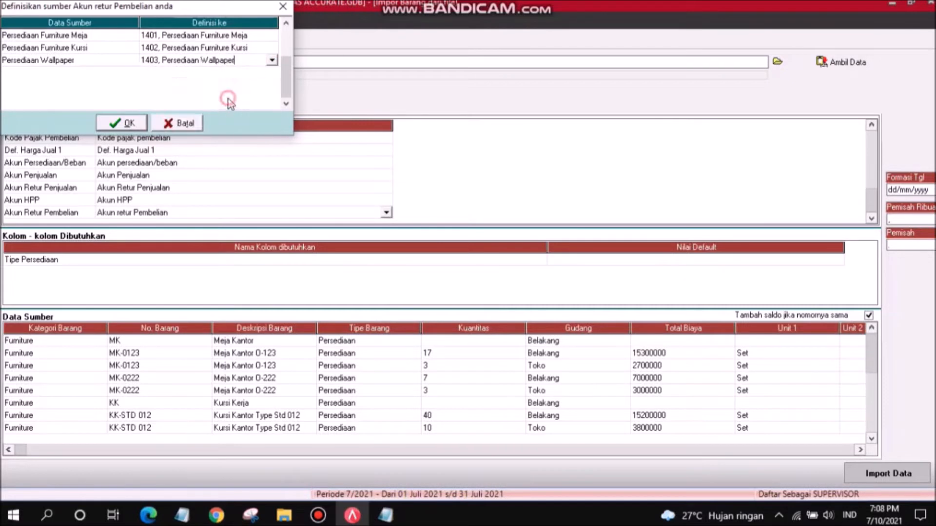
{"action": "left_click", "coordinate": [128, 123]}
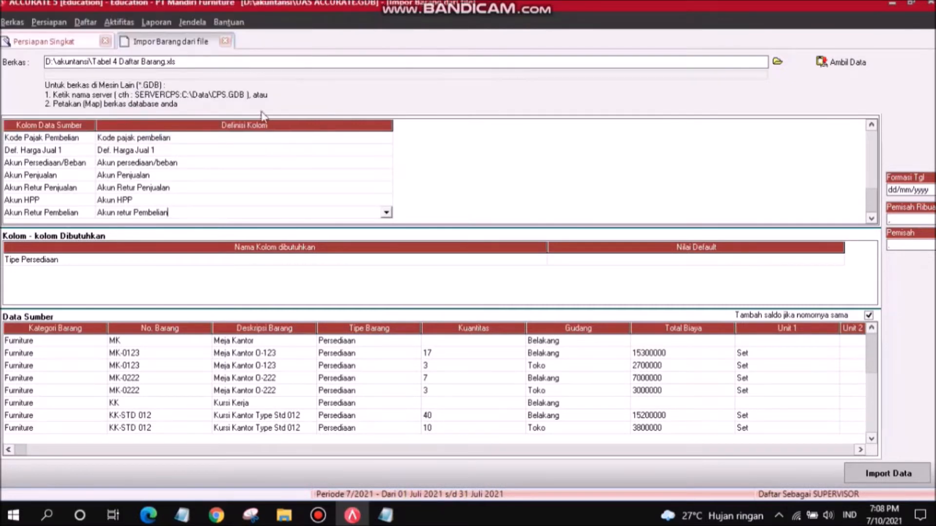
- Set the Tipe Persediaan default value to Barang Jadi
{"action": "left_click", "coordinate": [871, 220]}
{"action": "left_click", "coordinate": [570, 261]}
{"action": "left_click", "coordinate": [728, 262]}
{"action": "left_click", "coordinate": [838, 261]}
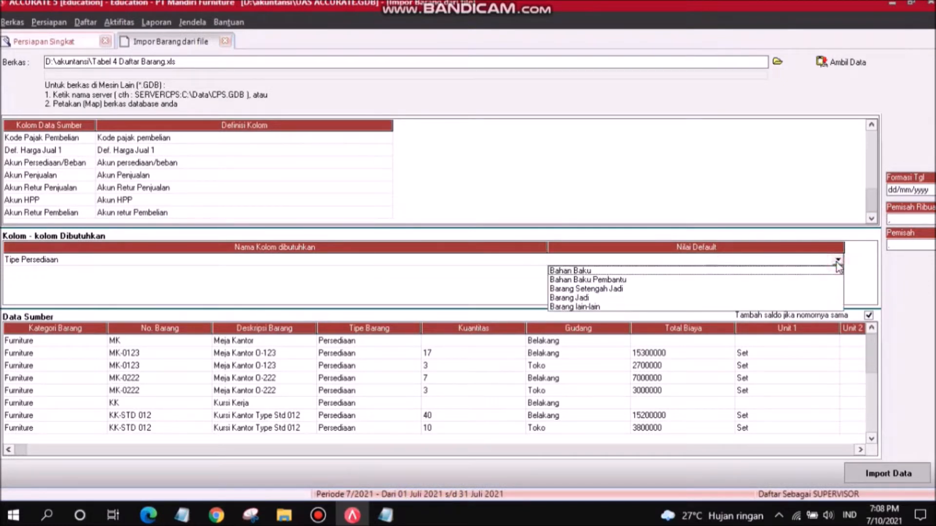
{"action": "left_click", "coordinate": [606, 302]}
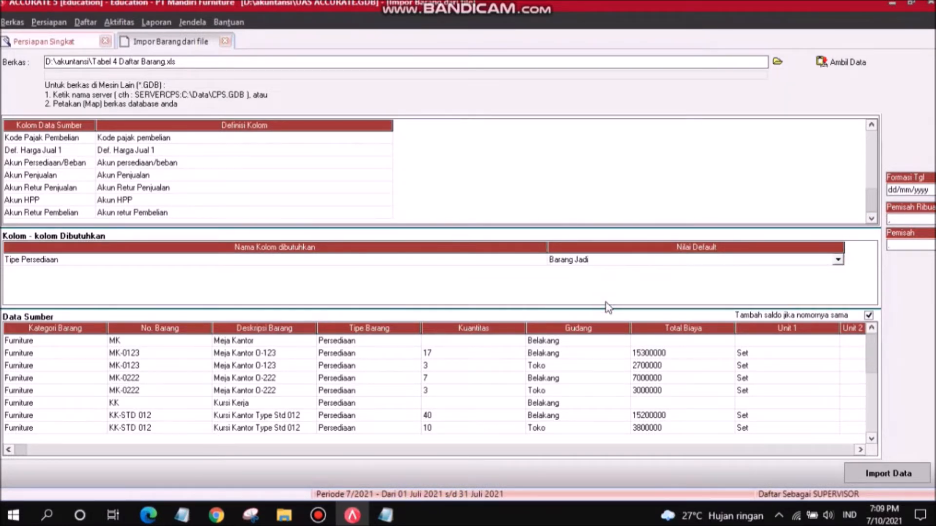
{"action": "left_click", "coordinate": [840, 261]}
{"action": "left_click", "coordinate": [474, 287]}
- Import the 13 items, acknowledge the result, and continue to fiscal fixed asset types
{"action": "left_click", "coordinate": [870, 473]}
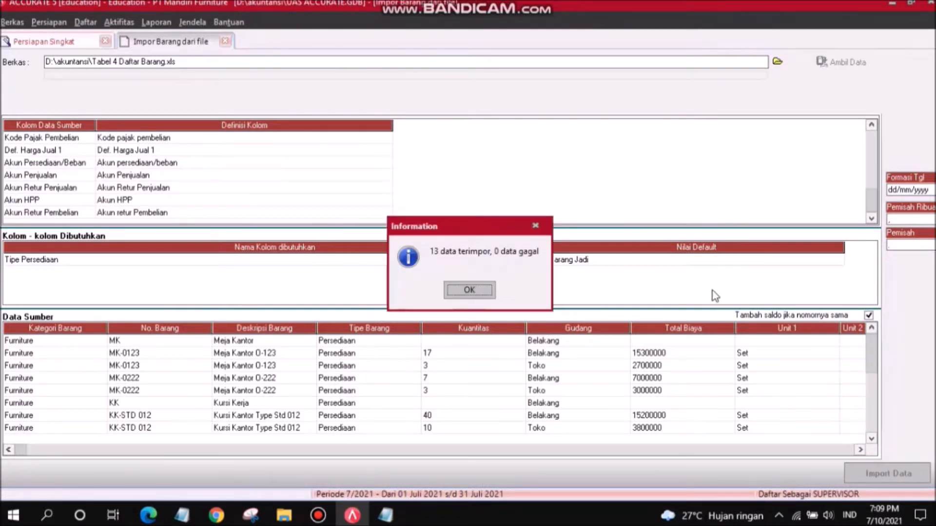
{"action": "left_click", "coordinate": [469, 291]}
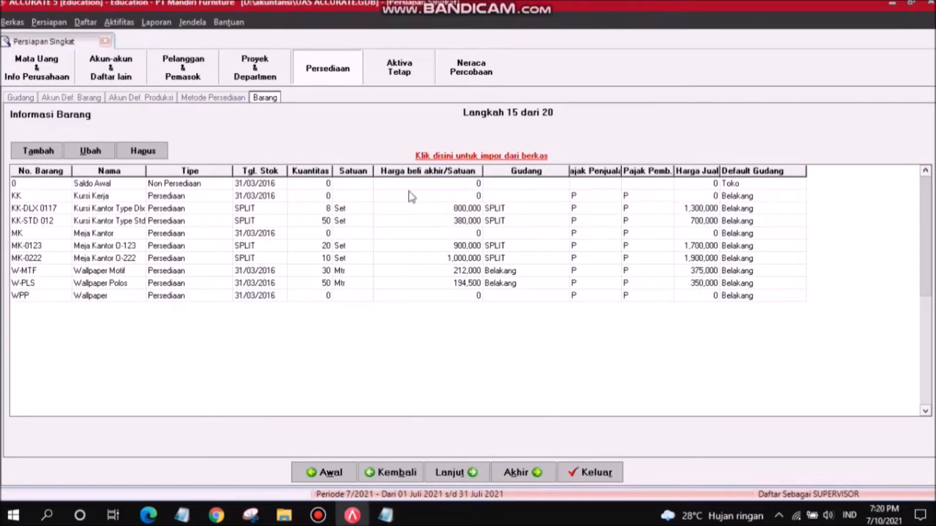
{"action": "left_click", "coordinate": [456, 473]}
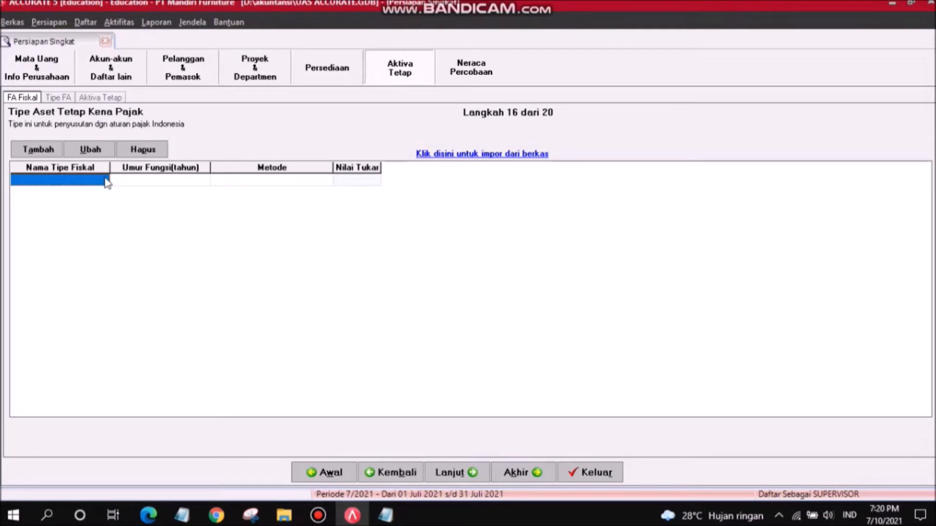
- Add fiscal asset type Tanah with the Tidak terdepresiasi (not depreciated) method
{"action": "left_click", "coordinate": [58, 182]}
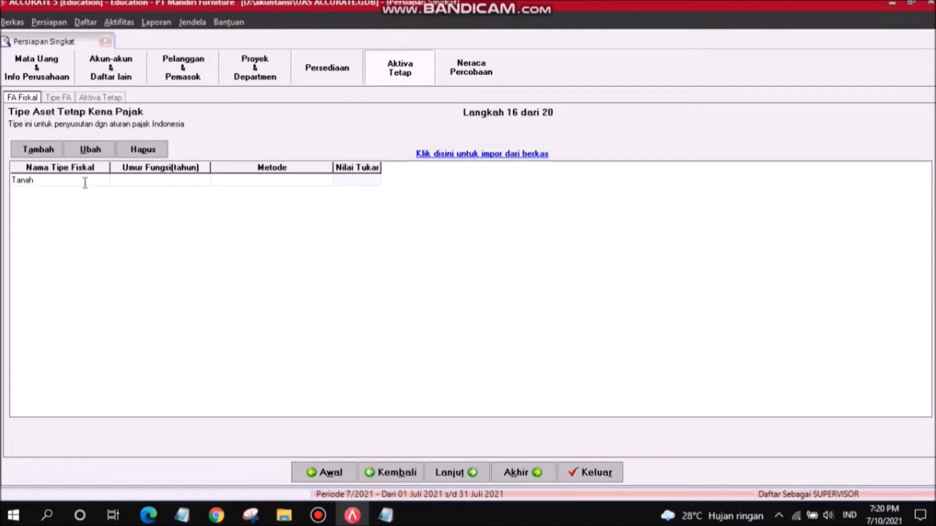
{"action": "key", "text": "Tab"}
{"action": "key", "text": "Tab"}
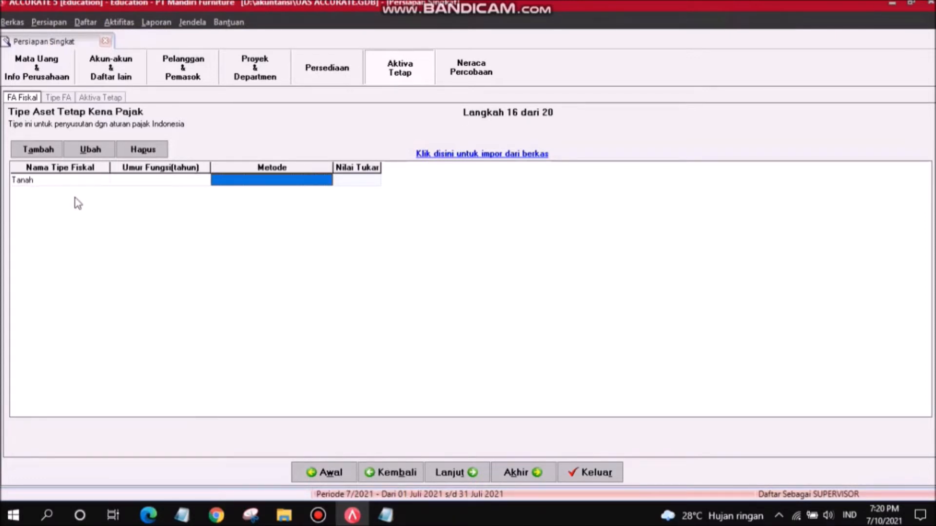
{"action": "left_click", "coordinate": [260, 181]}
{"action": "left_click", "coordinate": [326, 180]}
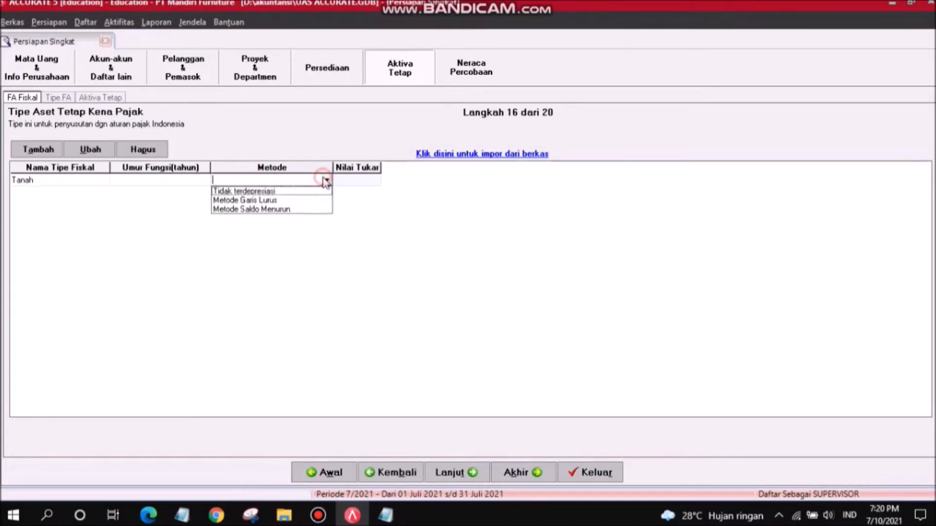
{"action": "left_click", "coordinate": [306, 193]}
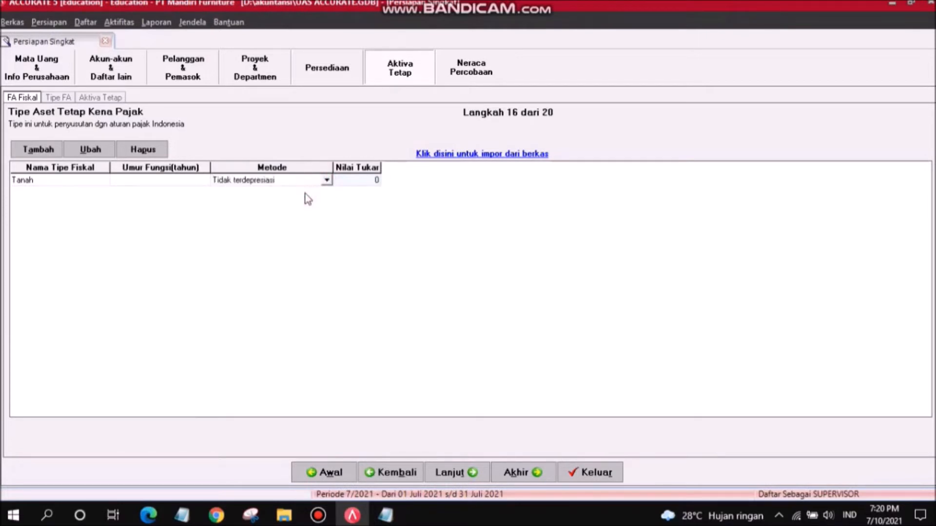
{"action": "key", "text": "Tab"}
{"action": "key", "text": "Tab"}
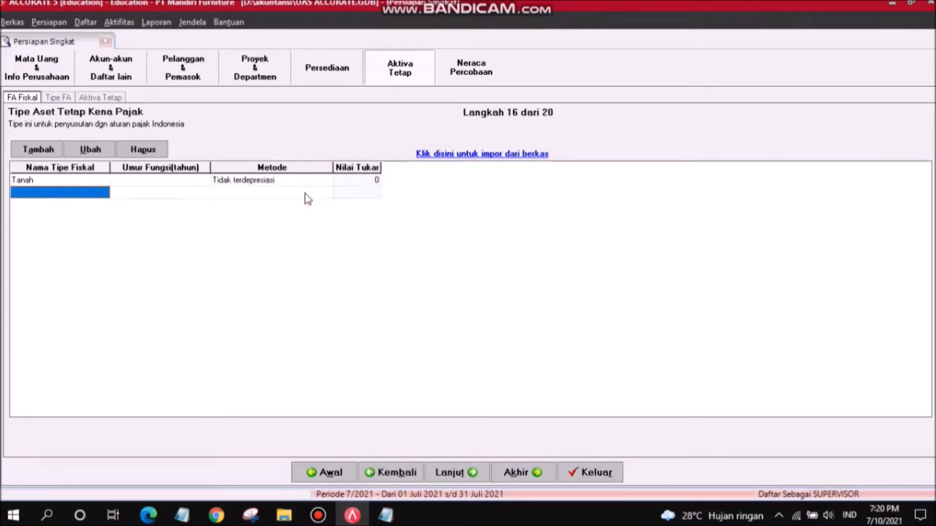
- Add fiscal type Bangunan Permanen with a 20-year life and Garis Lurus depreciation
{"action": "type", "text": "Bangunan Permanen"}
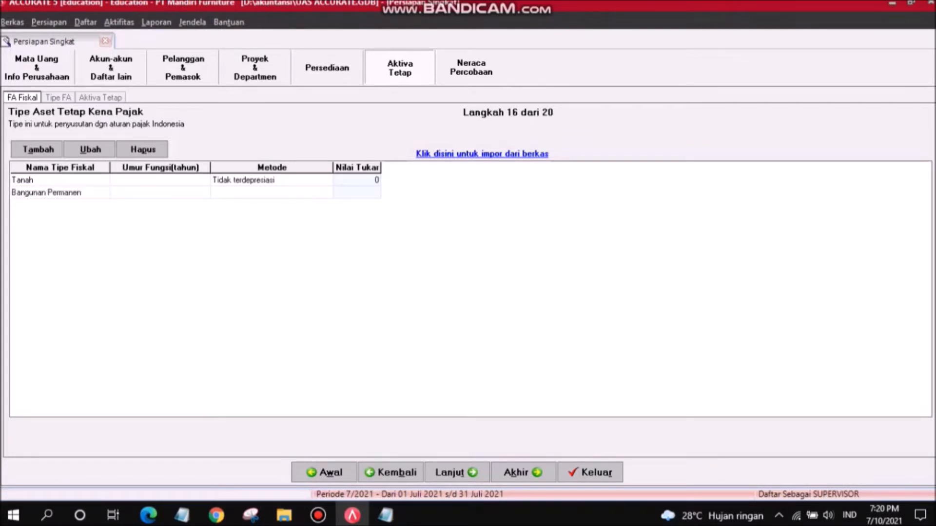
{"action": "key", "text": "Tab"}
{"action": "type", "text": "20"}
{"action": "key", "text": "Tab"}
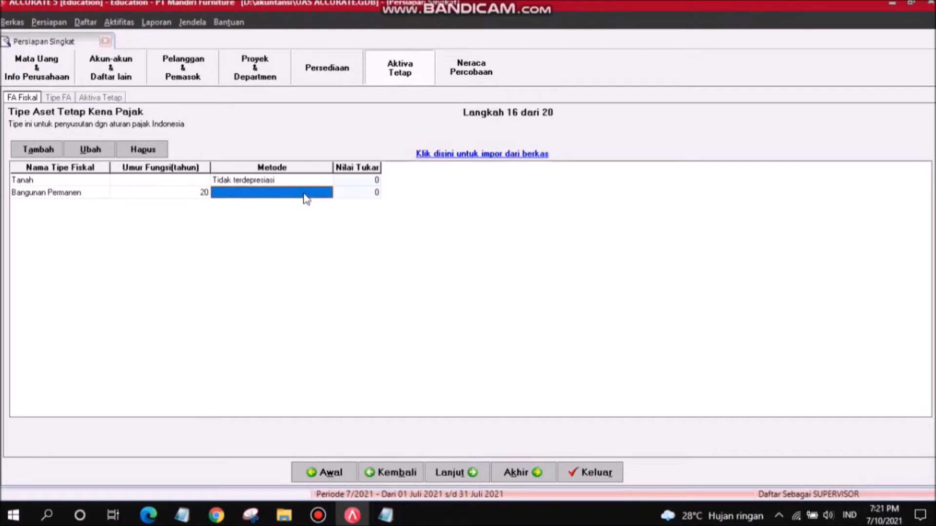
{"action": "left_click", "coordinate": [316, 197]}
{"action": "left_click", "coordinate": [327, 193]}
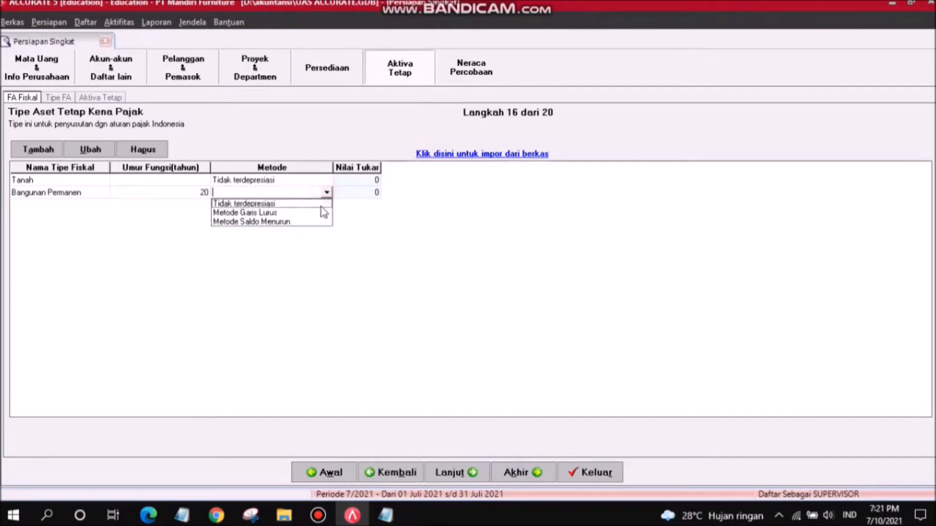
{"action": "left_click", "coordinate": [293, 213]}
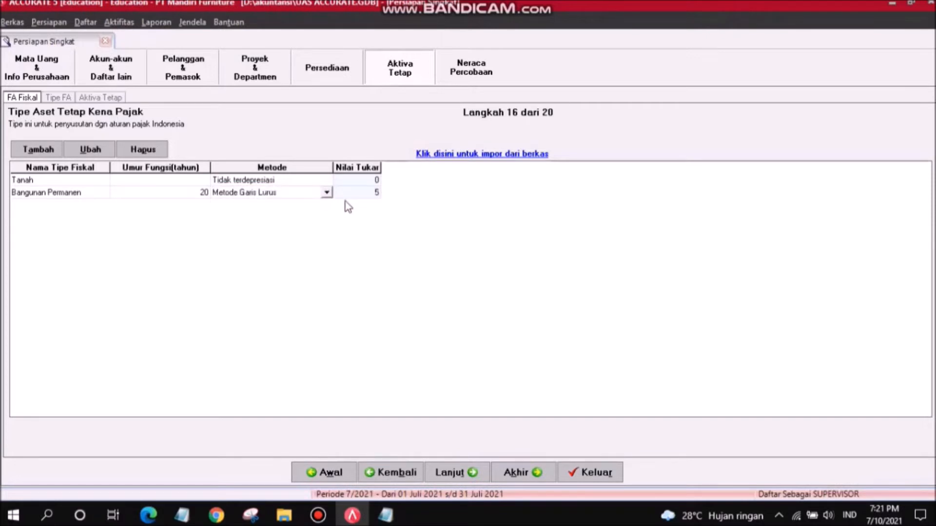
{"action": "key", "text": "Down"}
- Add fiscal type Peralatan with a 4-year life and Garis Lurus depreciation, then continue
{"action": "type", "text": "P"}
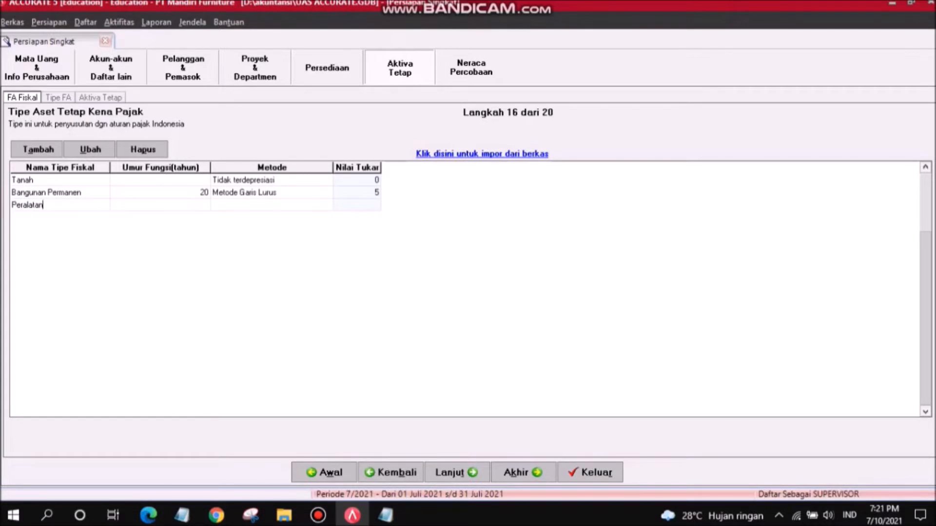
{"action": "key", "text": "Tab"}
{"action": "type", "text": "4"}
{"action": "key", "text": "Tab"}
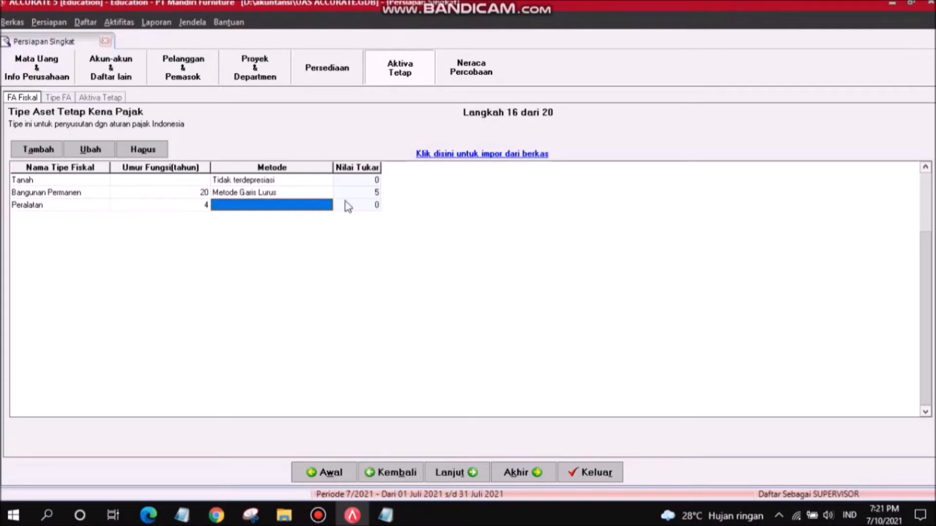
{"action": "left_click", "coordinate": [322, 204]}
{"action": "left_click", "coordinate": [325, 205]}
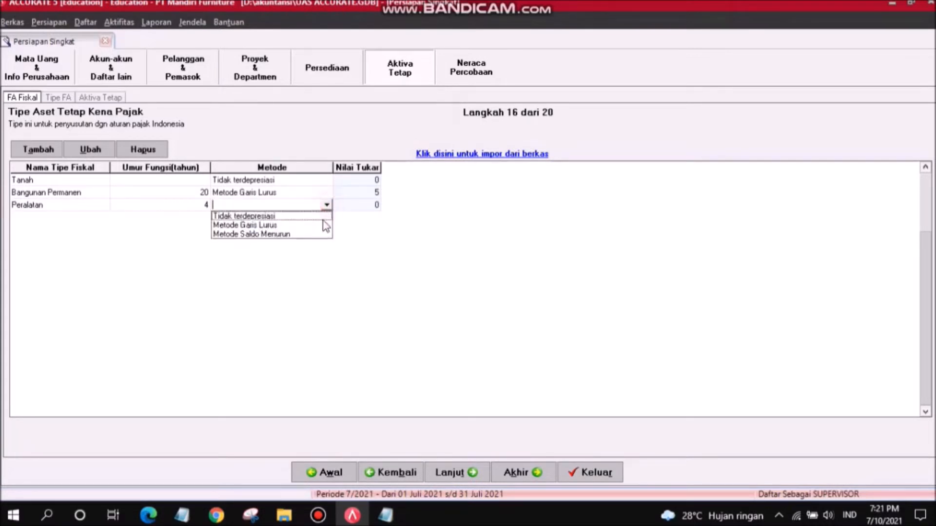
{"action": "left_click", "coordinate": [304, 224]}
{"action": "key", "text": "Tab"}
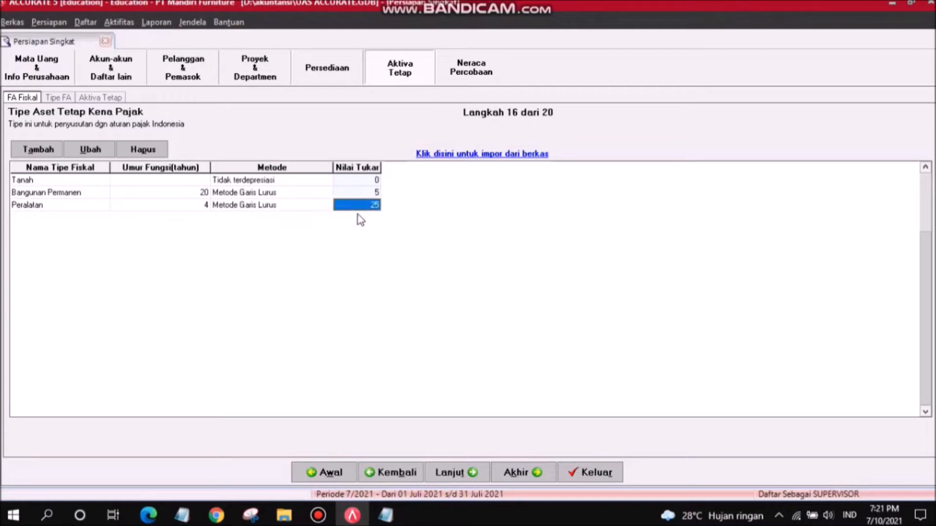
{"action": "left_click", "coordinate": [469, 473]}
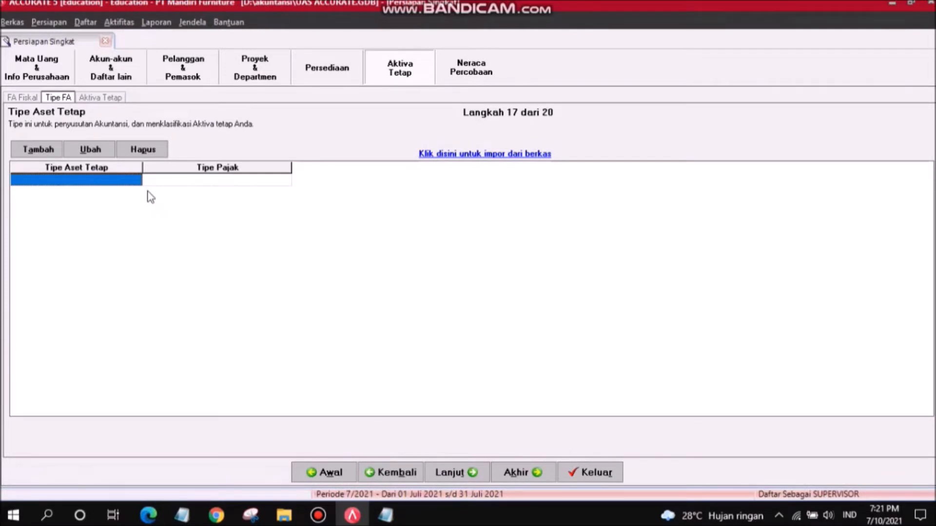
- Add fixed asset type Tanah with tax type Tanah
{"action": "left_click", "coordinate": [117, 184]}
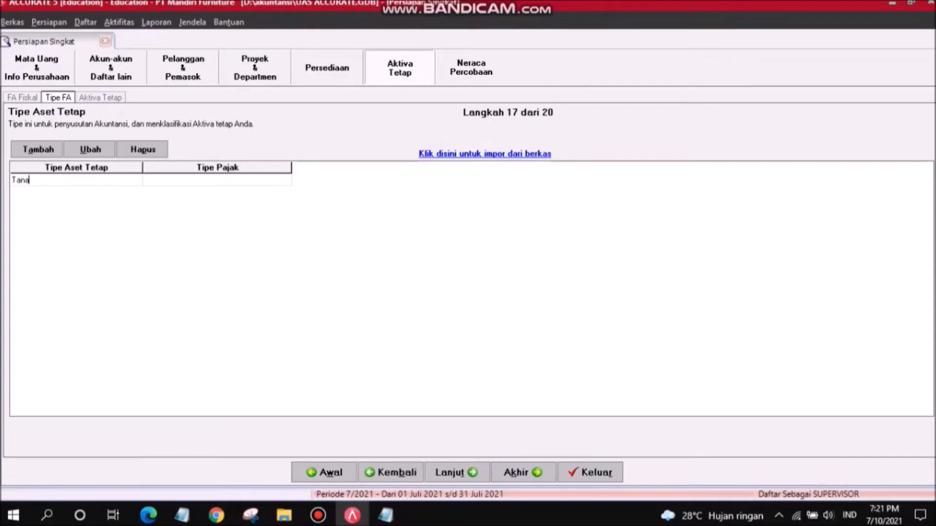
{"action": "key", "text": "Tab"}
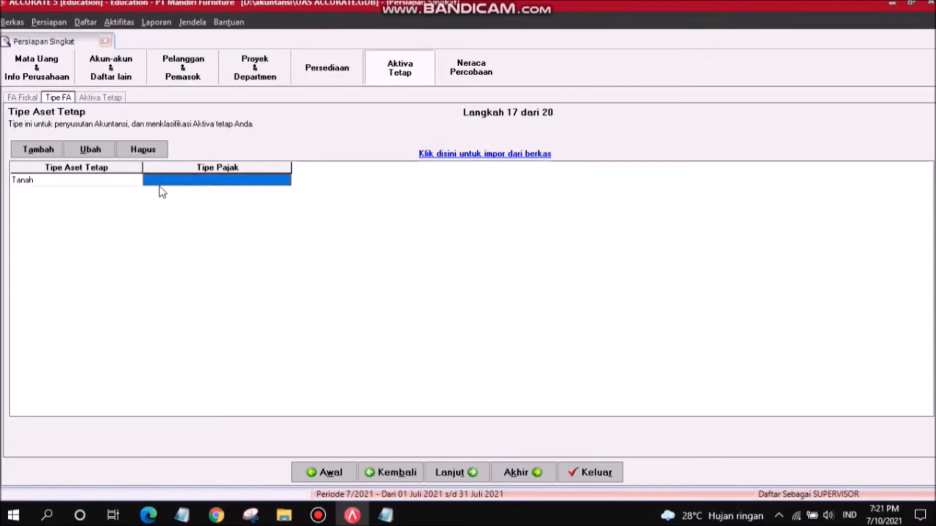
{"action": "left_click", "coordinate": [235, 183]}
{"action": "left_click", "coordinate": [284, 180]}
{"action": "left_click", "coordinate": [239, 199]}
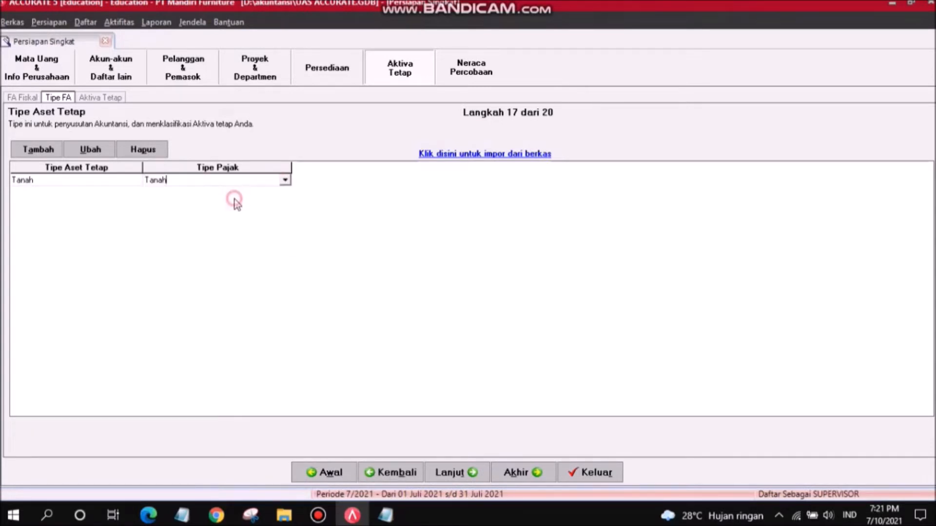
{"action": "key", "text": "Tab"}
- Add fixed asset type Gedung with tax type Bangunan Permanen
{"action": "type", "text": "Ged"}
{"action": "key", "text": "Tab"}
{"action": "left_click", "coordinate": [235, 197]}
{"action": "left_click", "coordinate": [285, 193]}
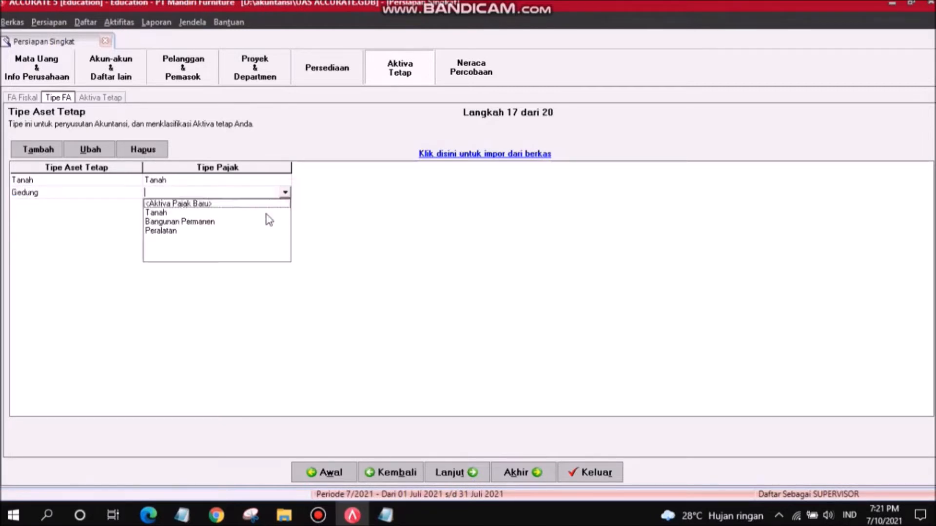
{"action": "left_click", "coordinate": [180, 223]}
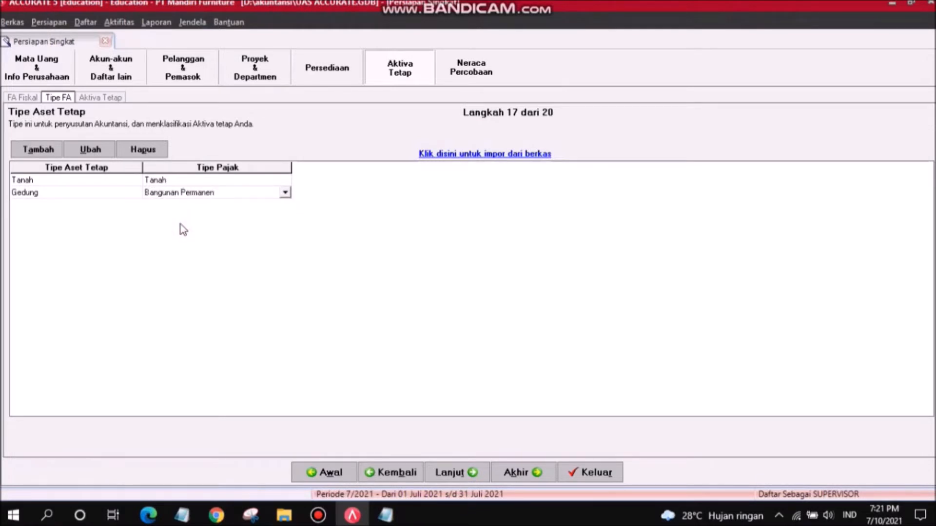
{"action": "key", "text": "Down"}
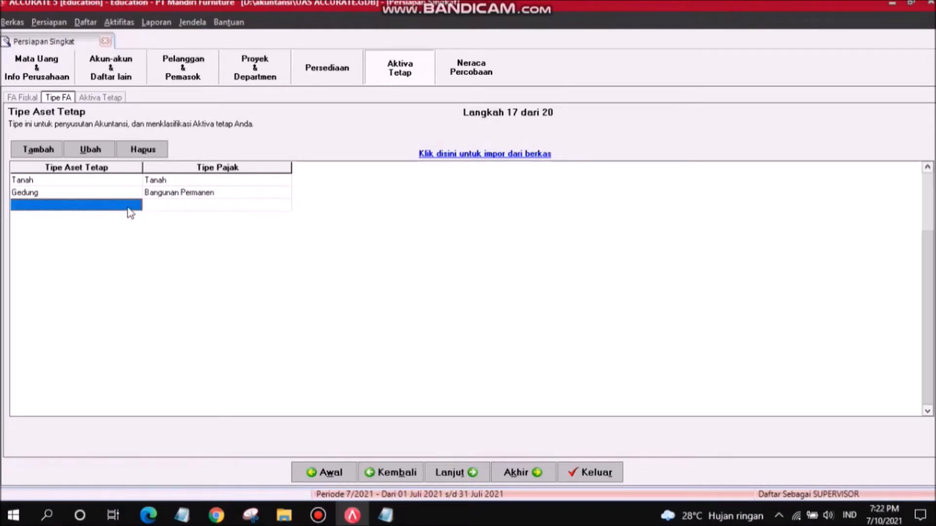
- Add fixed asset type Peralatan with tax type Peralatan, then continue to step 18
{"action": "type", "text": "P"}
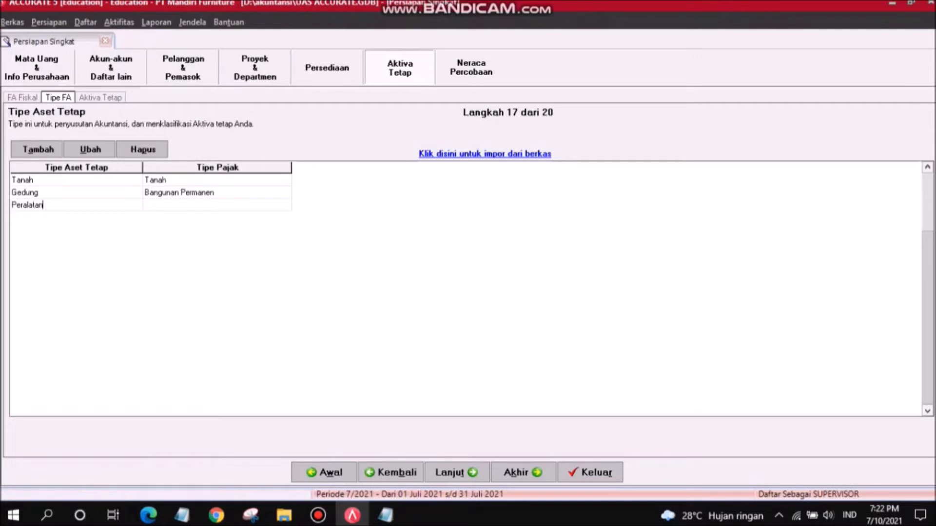
{"action": "type", "text": "eralatan"}
{"action": "key", "text": "Tab"}
{"action": "left_click", "coordinate": [284, 205]}
{"action": "left_click", "coordinate": [155, 245]}
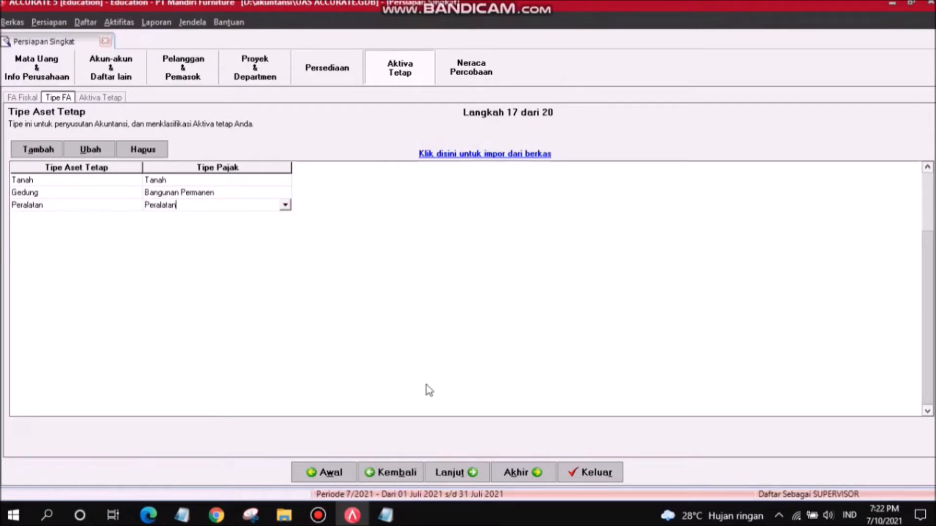
{"action": "left_click", "coordinate": [480, 474]}
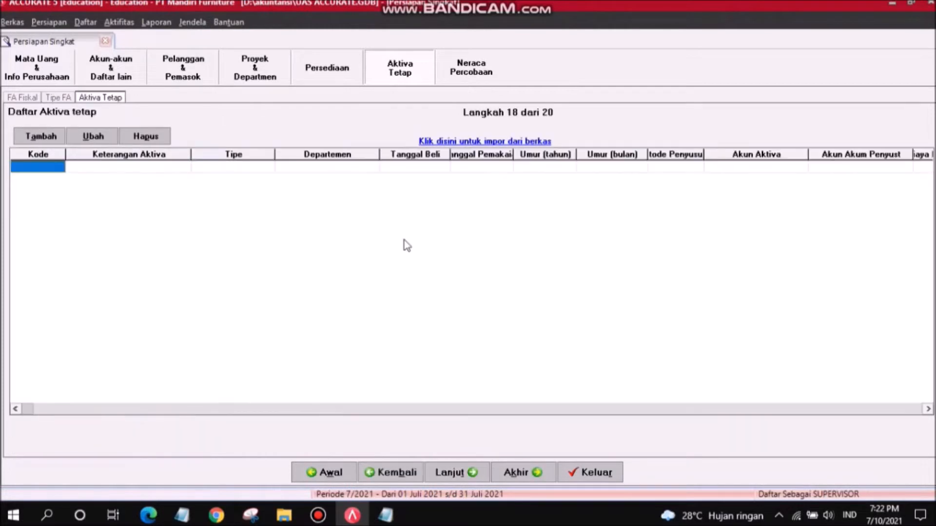
- Load data from the Excel file Tabel 5 Daftar Aset Tetap.xls into the fixed-asset import
{"action": "left_click", "coordinate": [516, 141]}
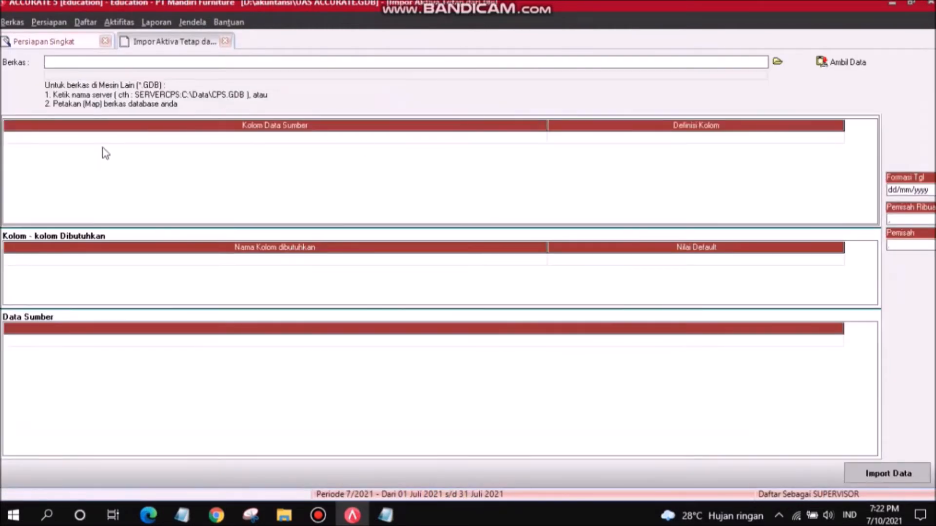
{"action": "left_click", "coordinate": [779, 61]}
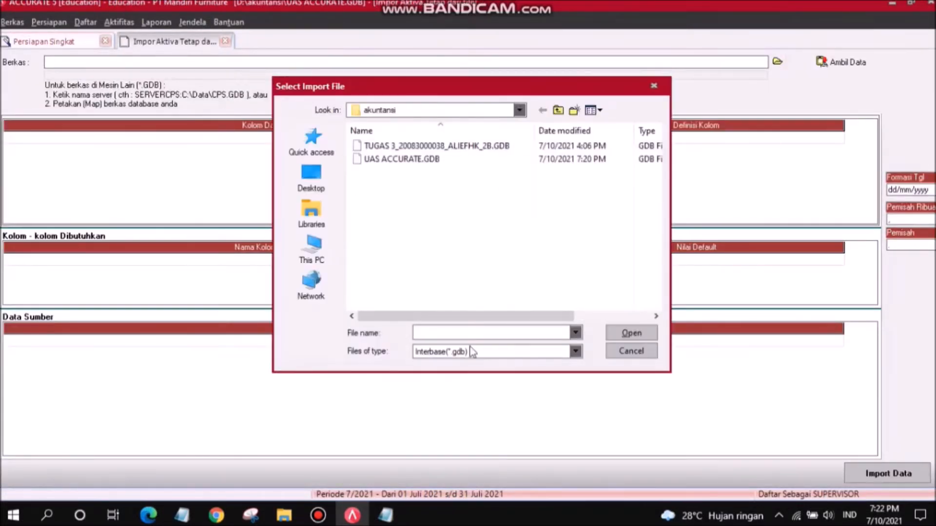
{"action": "left_click", "coordinate": [581, 355]}
{"action": "left_click", "coordinate": [478, 375]}
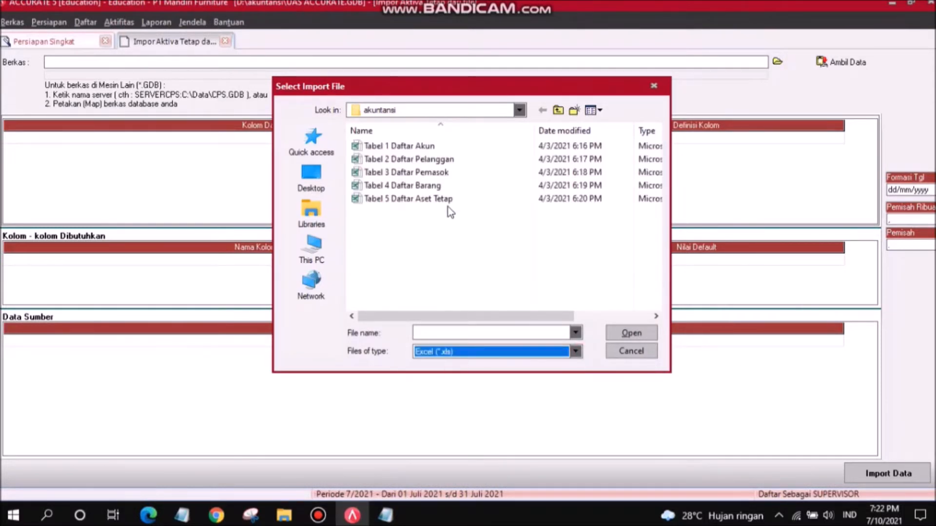
{"action": "left_click", "coordinate": [450, 199]}
{"action": "left_click", "coordinate": [631, 333]}
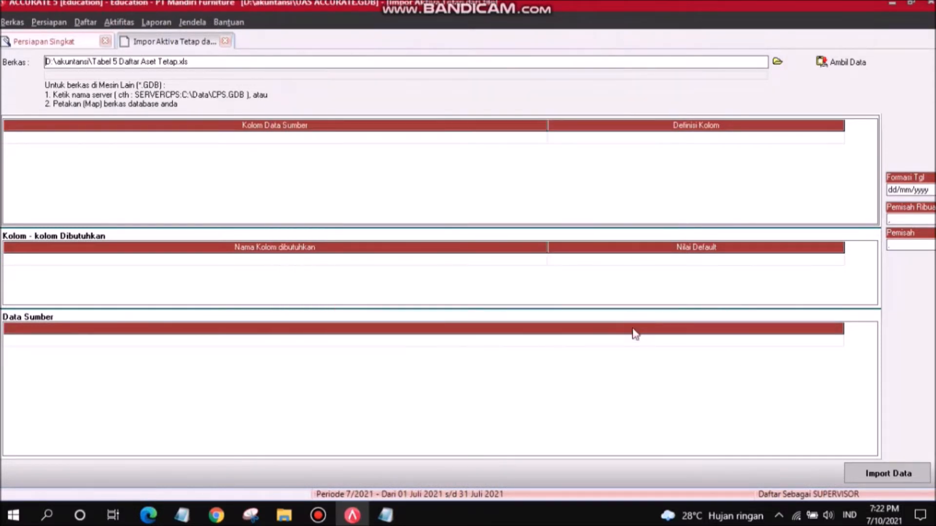
{"action": "left_click", "coordinate": [834, 64]}
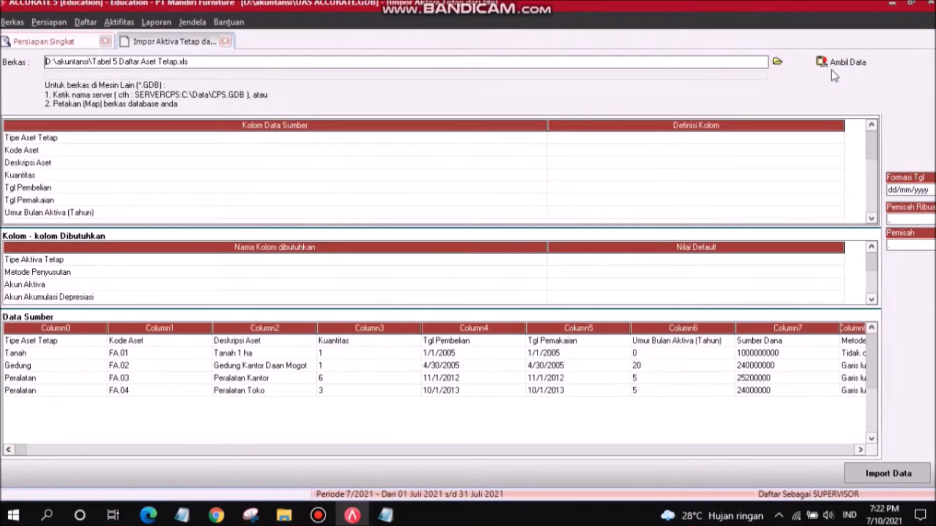
- Delete the header row from the imported source data
{"action": "left_click_drag", "start_coordinate": [548, 131], "coordinate": [120, 138]}
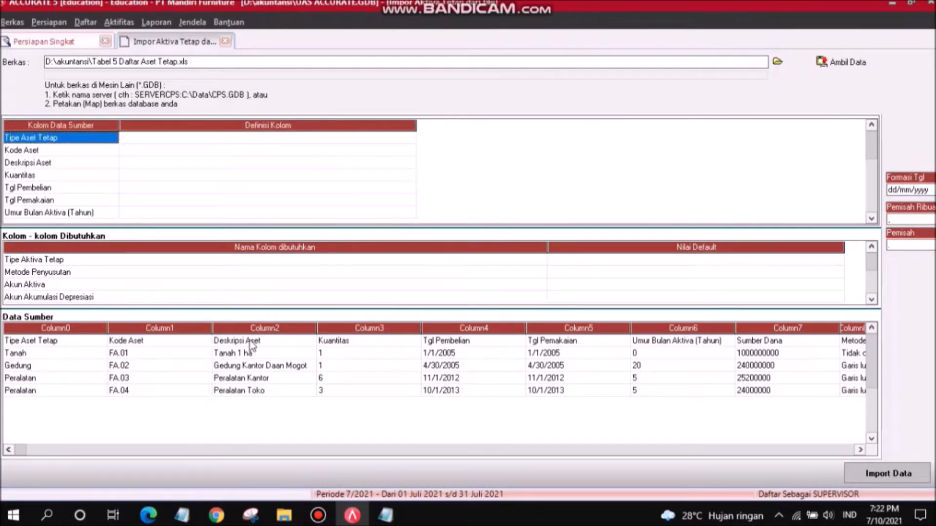
{"action": "right_click", "coordinate": [186, 341]}
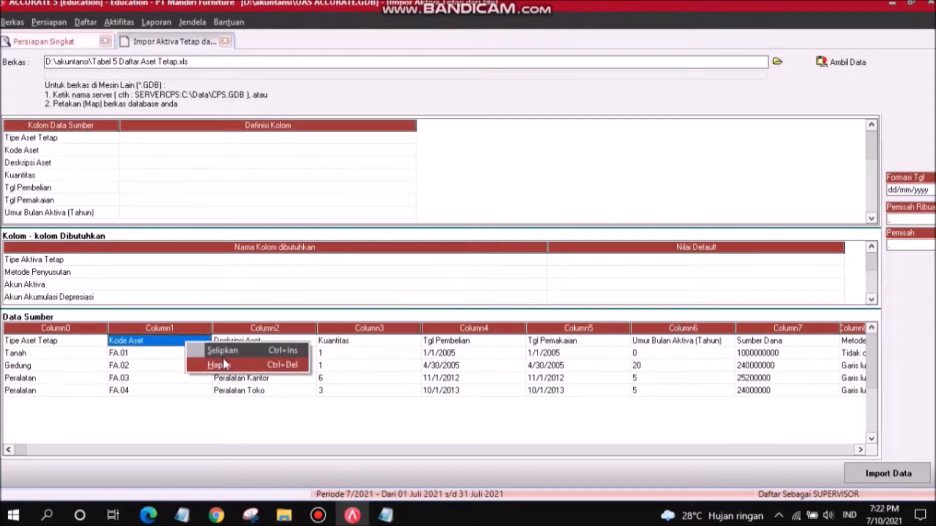
{"action": "left_click", "coordinate": [226, 366]}
{"action": "left_click", "coordinate": [444, 292]}
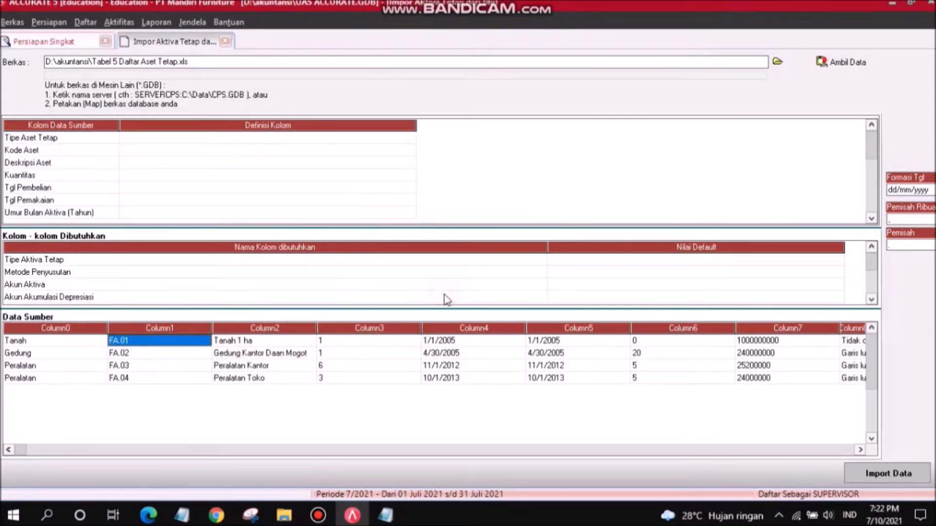
{"action": "left_click", "coordinate": [168, 140]}
- Map Tipe Aset Tetap to Tipe Aktiva Tetap, matching values Tanah, Gedung and Peralatan
{"action": "left_click", "coordinate": [411, 139]}
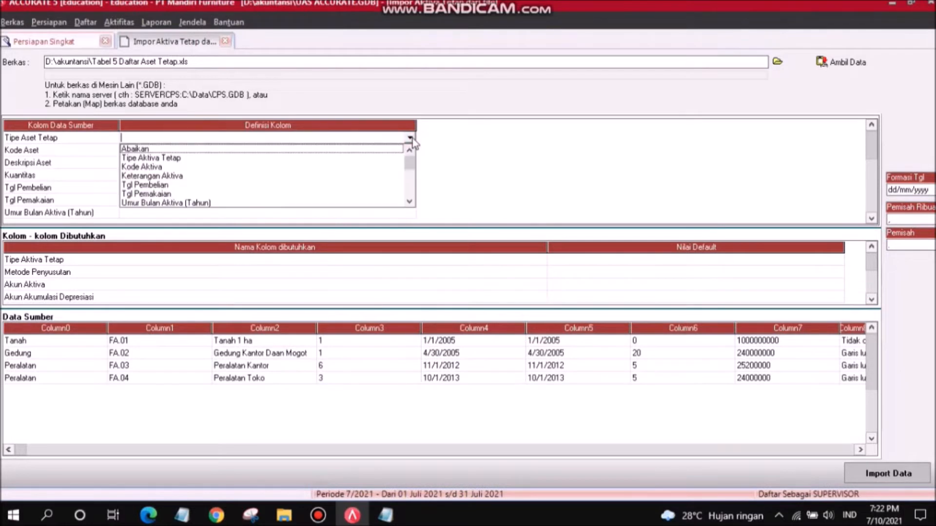
{"action": "left_click", "coordinate": [180, 158]}
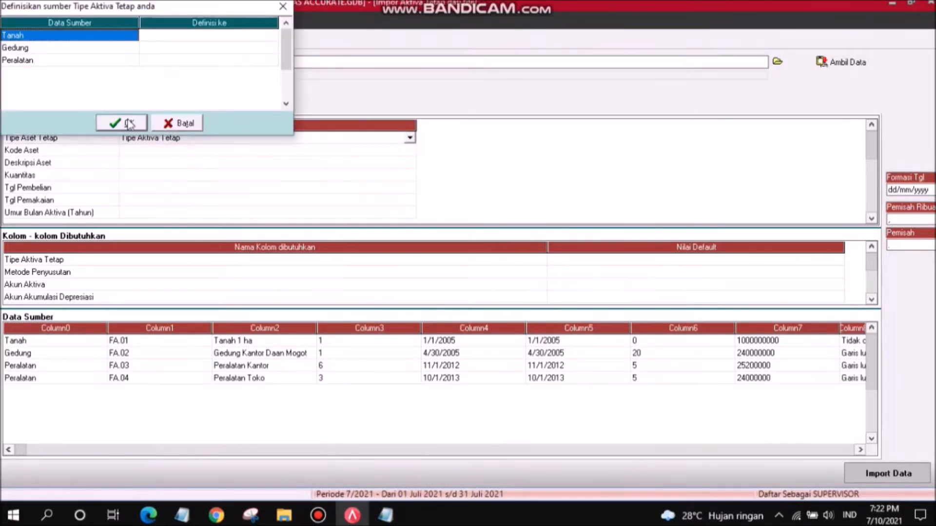
{"action": "left_click", "coordinate": [182, 34]}
{"action": "left_click", "coordinate": [271, 35]}
{"action": "left_click", "coordinate": [254, 44]}
{"action": "left_click", "coordinate": [255, 48]}
{"action": "left_click", "coordinate": [254, 48]}
{"action": "left_click", "coordinate": [271, 47]}
{"action": "left_click", "coordinate": [244, 59]}
{"action": "left_click", "coordinate": [271, 47]}
{"action": "left_click", "coordinate": [246, 66]}
{"action": "left_click", "coordinate": [232, 60]}
{"action": "left_click", "coordinate": [270, 60]}
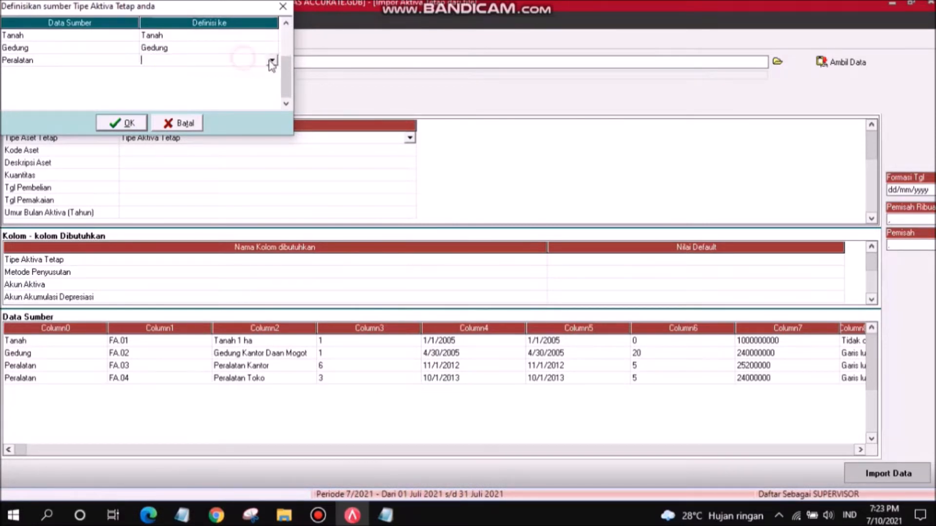
{"action": "left_click", "coordinate": [271, 60]}
{"action": "left_click", "coordinate": [225, 89]}
{"action": "left_click", "coordinate": [122, 123]}
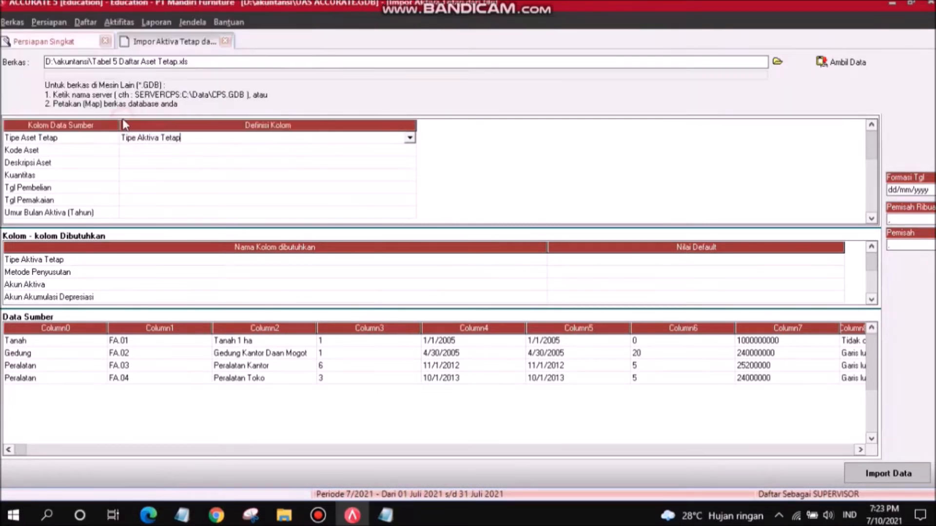
{"action": "left_click", "coordinate": [160, 154]}
- Map Kode Aset to Kode Aktiva and Deskripsi Aset to Keterangan Aktiva
{"action": "left_click", "coordinate": [412, 152]}
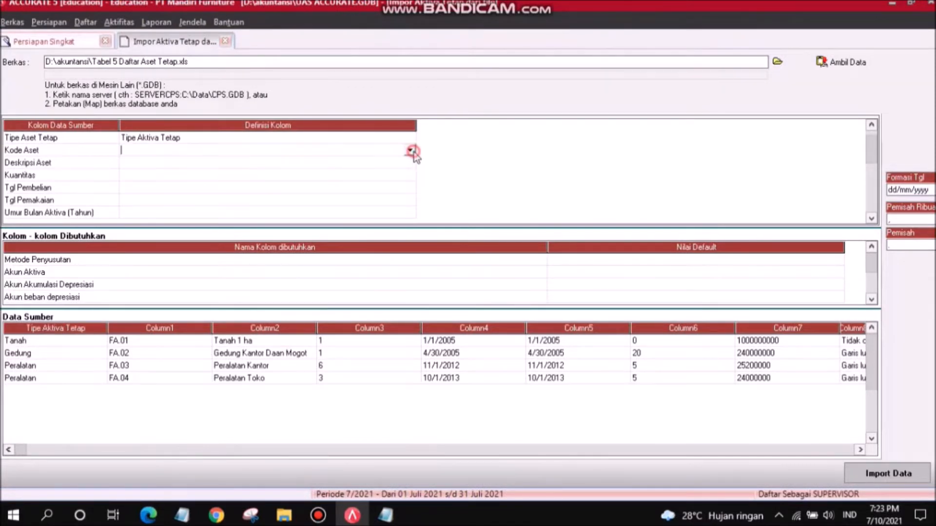
{"action": "left_click", "coordinate": [411, 151]}
{"action": "left_click", "coordinate": [244, 168]}
{"action": "left_click", "coordinate": [389, 166]}
{"action": "left_click", "coordinate": [390, 168]}
{"action": "left_click", "coordinate": [410, 163]}
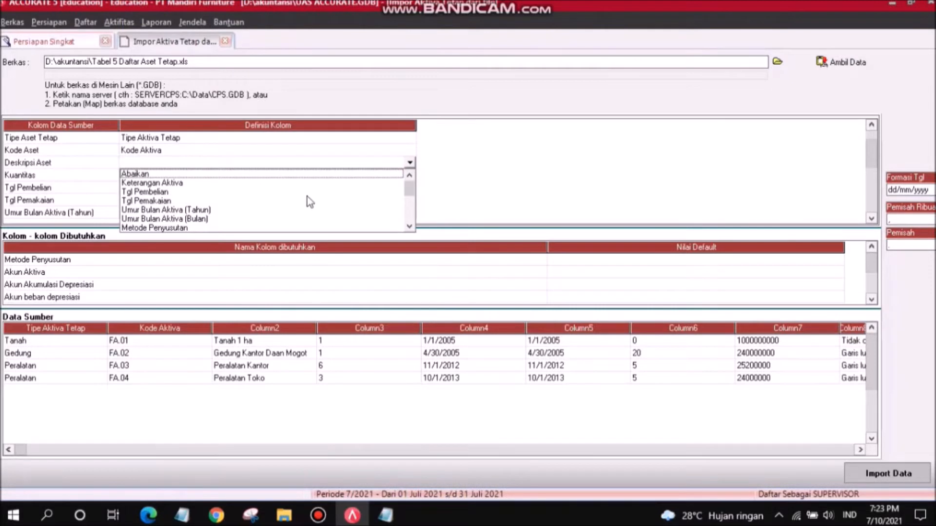
{"action": "left_click", "coordinate": [410, 226]}
{"action": "left_click", "coordinate": [411, 227]}
{"action": "left_click", "coordinate": [411, 227]}
{"action": "left_click", "coordinate": [411, 226]}
{"action": "left_click", "coordinate": [411, 227]}
{"action": "left_click_drag", "start_coordinate": [412, 222], "coordinate": [409, 172]}
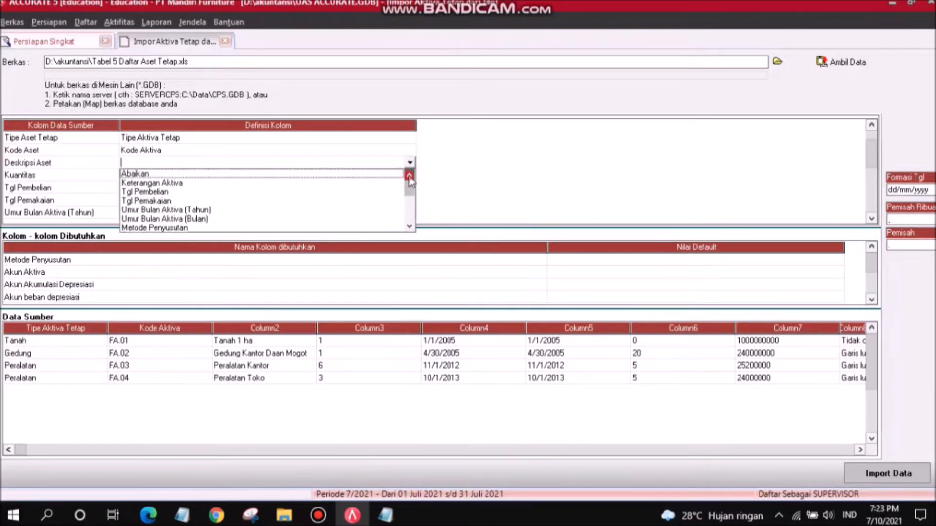
{"action": "left_click", "coordinate": [187, 182]}
- Map the Kuantitas and Tgl Pembelian columns to their matching fields
{"action": "left_click", "coordinate": [167, 176]}
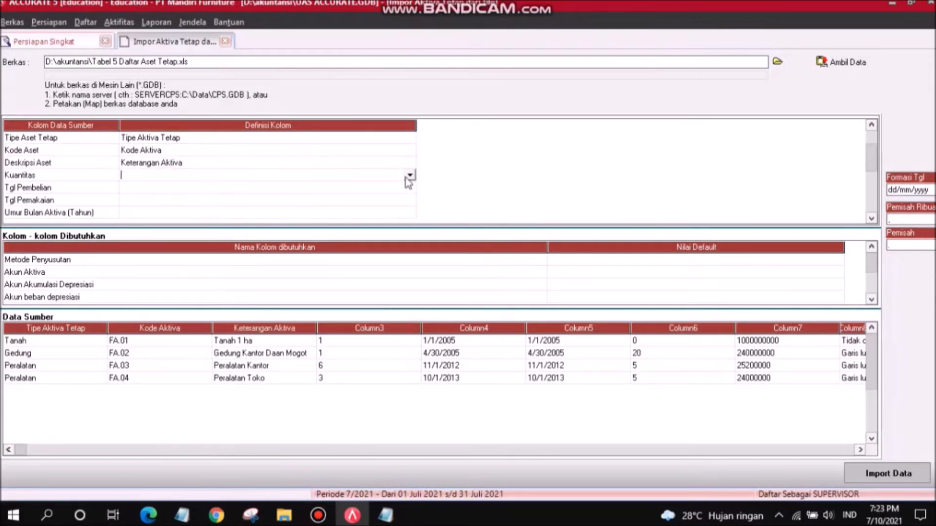
{"action": "left_click", "coordinate": [410, 175]}
{"action": "left_click", "coordinate": [411, 239]}
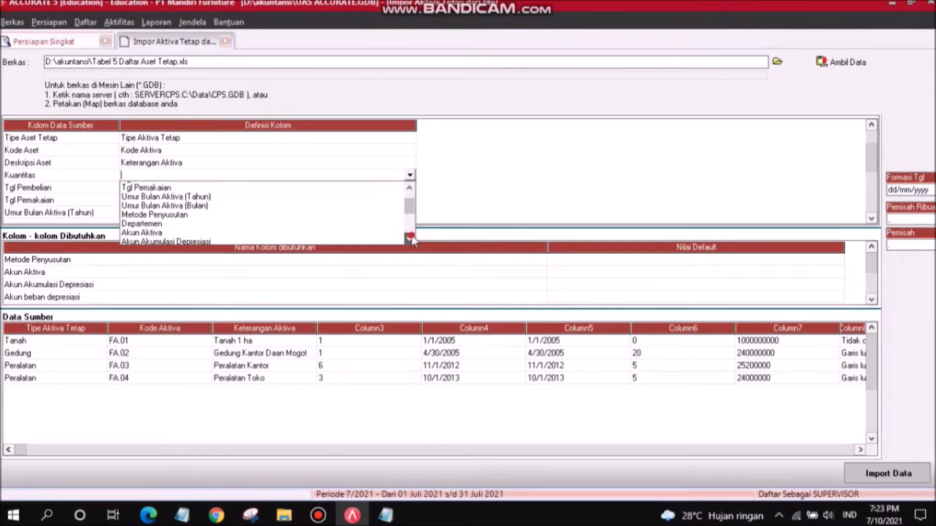
{"action": "left_click", "coordinate": [411, 239]}
{"action": "left_click", "coordinate": [411, 239]}
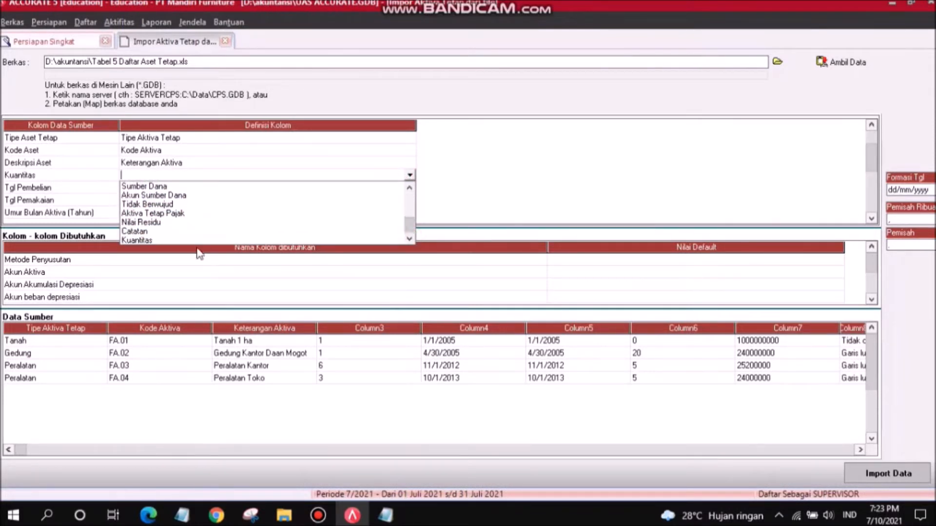
{"action": "left_click", "coordinate": [152, 241]}
{"action": "left_click", "coordinate": [146, 189]}
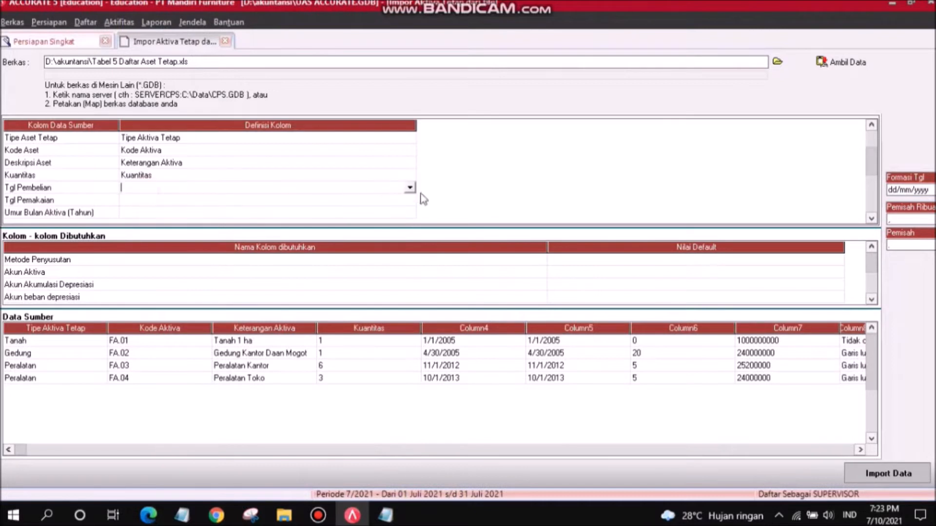
{"action": "left_click", "coordinate": [411, 190]}
{"action": "left_click", "coordinate": [200, 208]}
- Map Tgl Pemakaian to Tgl Pemakaian and the asset age column to Umur Bulan Aktiva (Tahun)
{"action": "left_click", "coordinate": [202, 200]}
{"action": "left_click", "coordinate": [409, 200]}
{"action": "left_click", "coordinate": [236, 217]}
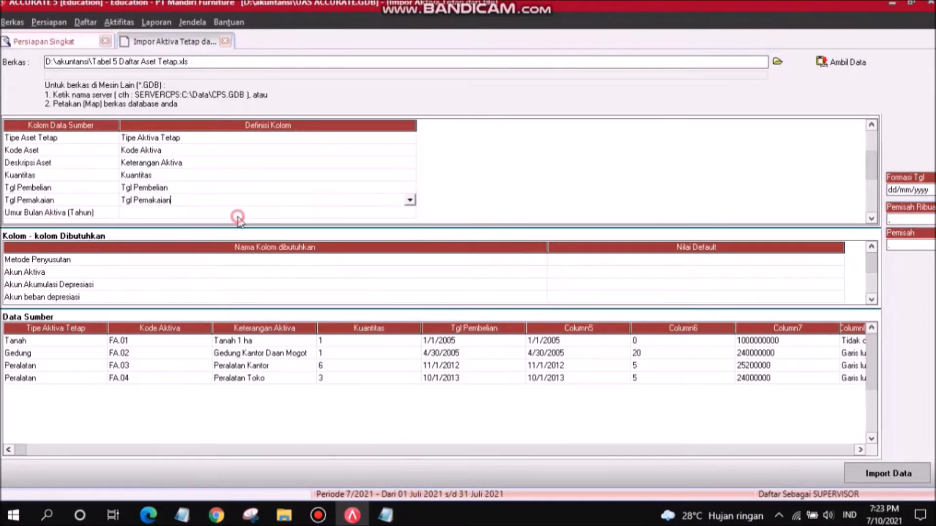
{"action": "left_click", "coordinate": [287, 215]}
{"action": "left_click", "coordinate": [409, 212]}
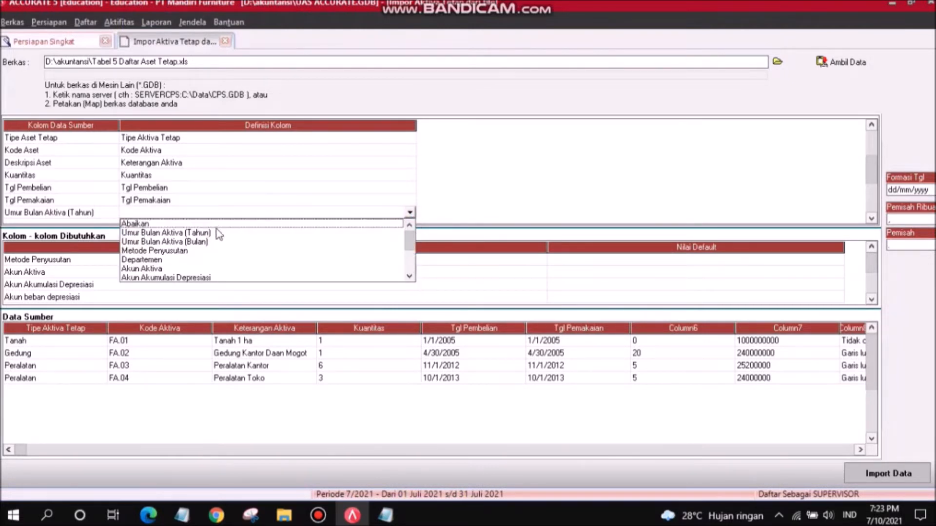
{"action": "left_click", "coordinate": [207, 234]}
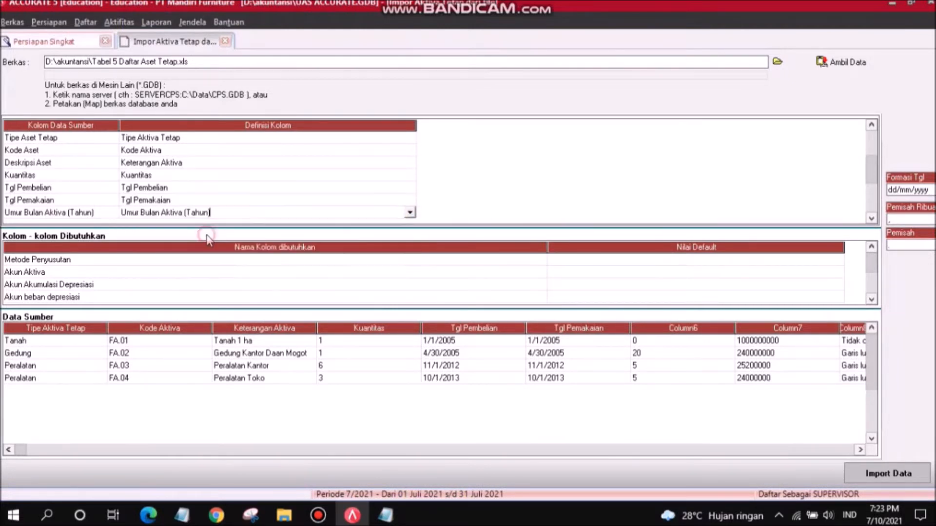
{"action": "left_click", "coordinate": [871, 219]}
{"action": "left_click", "coordinate": [872, 219]}
{"action": "left_click", "coordinate": [872, 218]}
{"action": "left_click", "coordinate": [871, 218]}
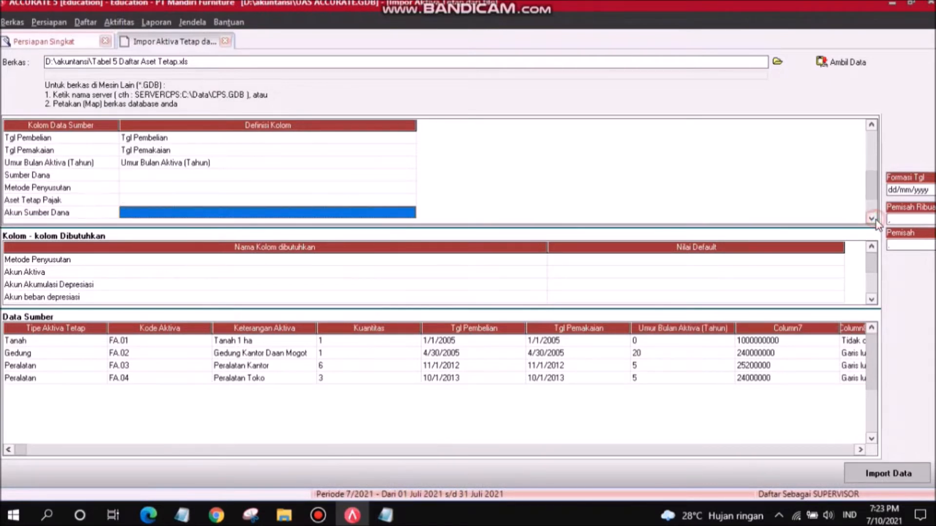
{"action": "left_click", "coordinate": [871, 219]}
{"action": "left_click", "coordinate": [871, 218]}
- Map the Sumber Dana column to the Sumber Dana field
{"action": "left_click", "coordinate": [126, 151]}
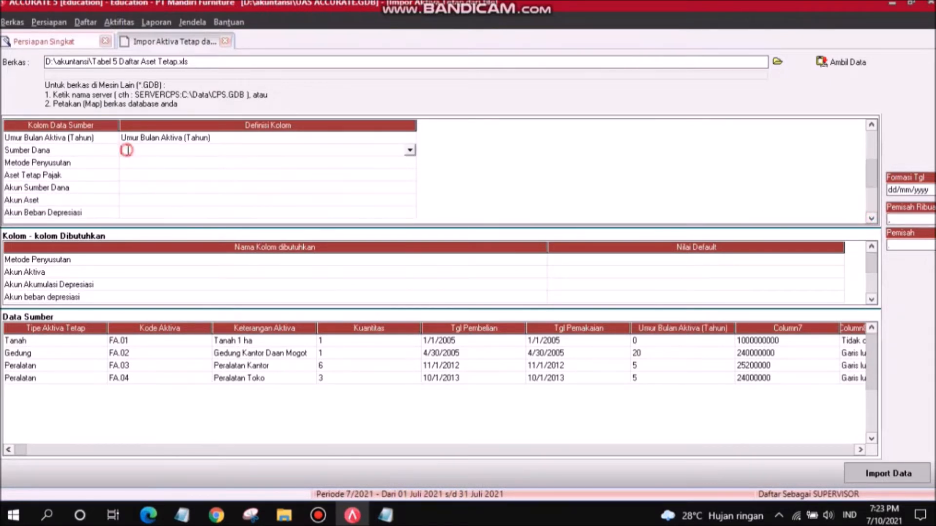
{"action": "left_click", "coordinate": [410, 150]}
{"action": "left_click", "coordinate": [408, 217]}
{"action": "left_click", "coordinate": [408, 217]}
{"action": "left_click", "coordinate": [409, 217]}
{"action": "left_click", "coordinate": [409, 217]}
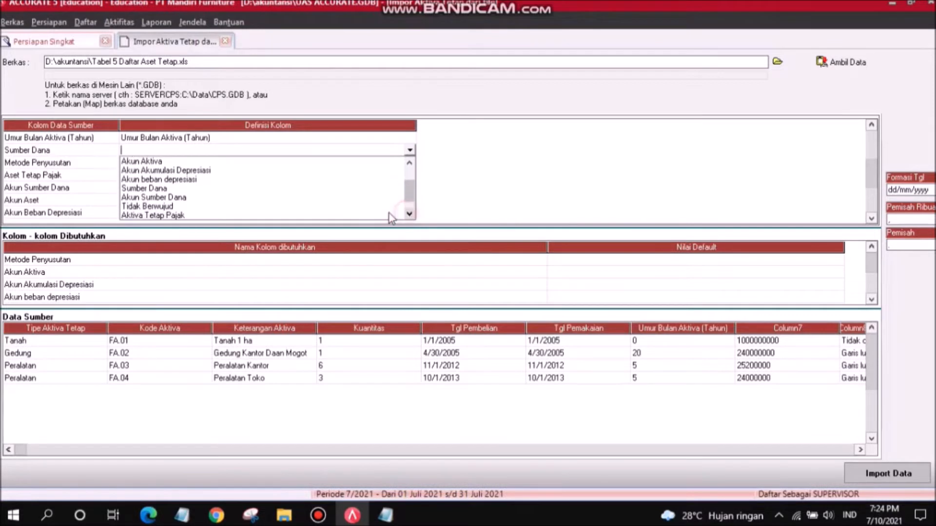
{"action": "left_click", "coordinate": [140, 189]}
- Map Metode Penyusutan, with Tidak disusutkan as Tidak terdepresiasi and Garis lurus as Metode Garis Lurus
{"action": "left_click", "coordinate": [140, 164]}
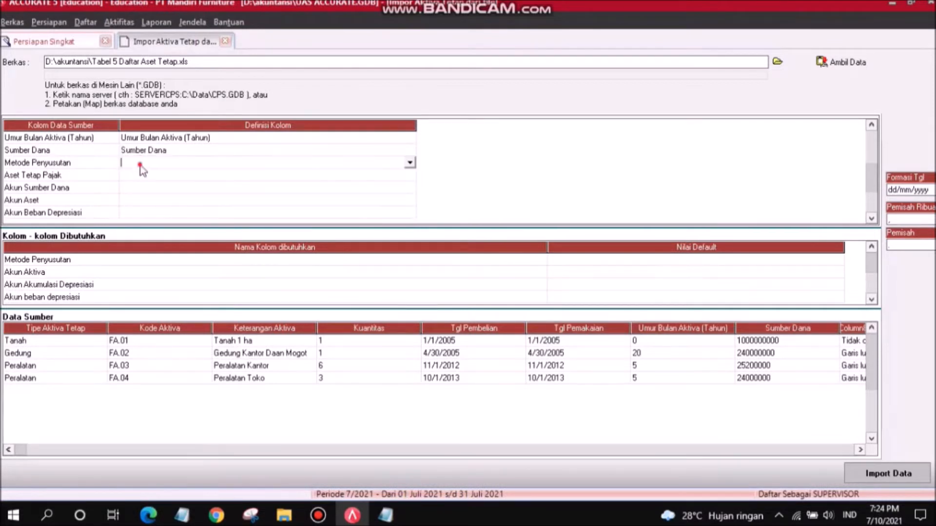
{"action": "left_click", "coordinate": [410, 162]}
{"action": "left_click", "coordinate": [182, 190]}
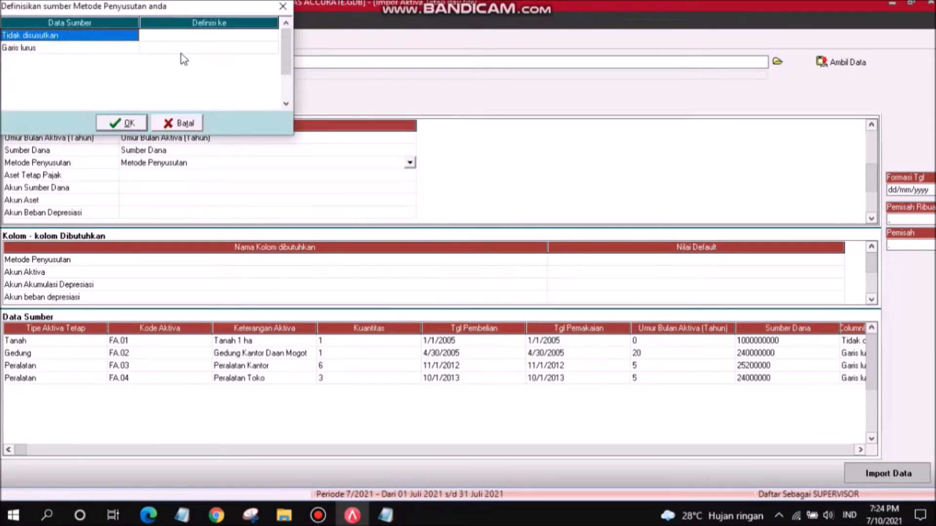
{"action": "left_click", "coordinate": [183, 35]}
{"action": "left_click", "coordinate": [272, 36]}
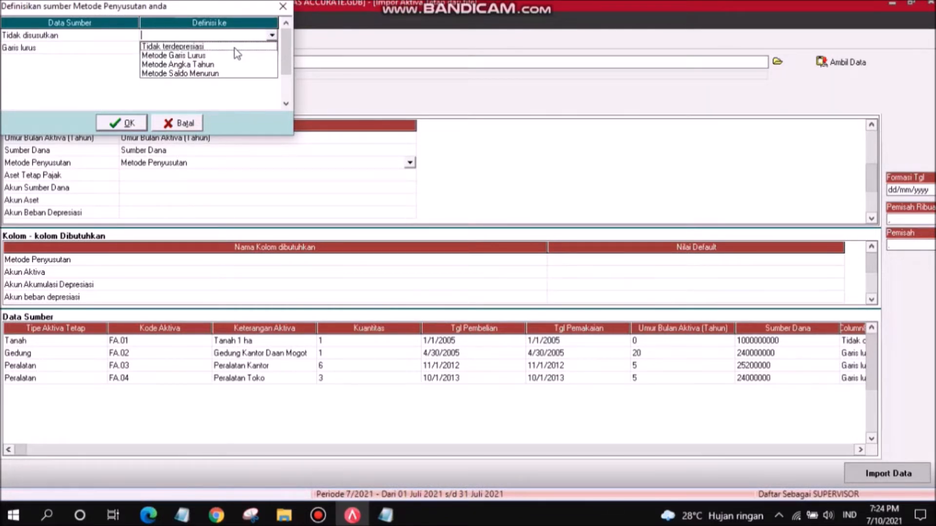
{"action": "left_click", "coordinate": [234, 47]}
{"action": "left_click", "coordinate": [224, 48]}
{"action": "left_click", "coordinate": [271, 47]}
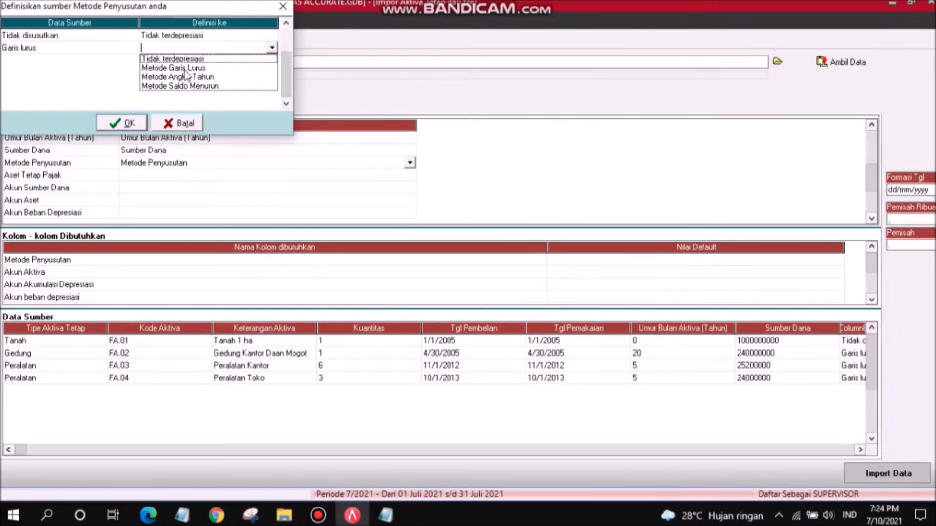
{"action": "left_click", "coordinate": [184, 68]}
{"action": "left_click", "coordinate": [128, 124]}
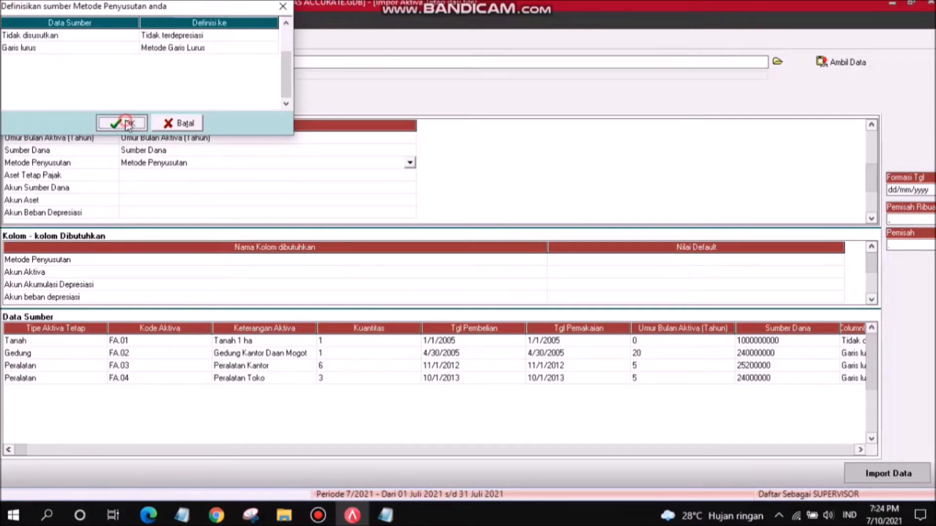
- Map Aset Tetap Pajak to Aktiva Tetap Pajak, with value Benar meaning Benar
{"action": "left_click", "coordinate": [128, 179]}
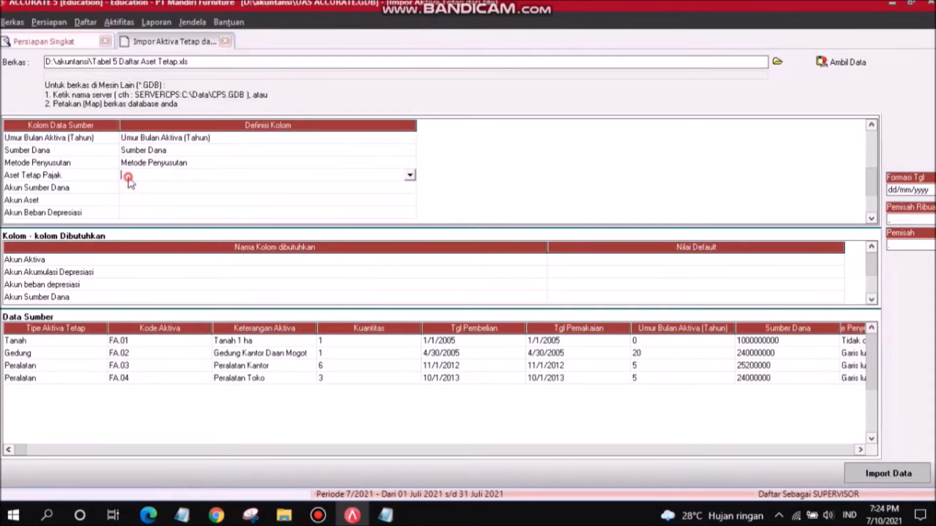
{"action": "left_click", "coordinate": [410, 177]}
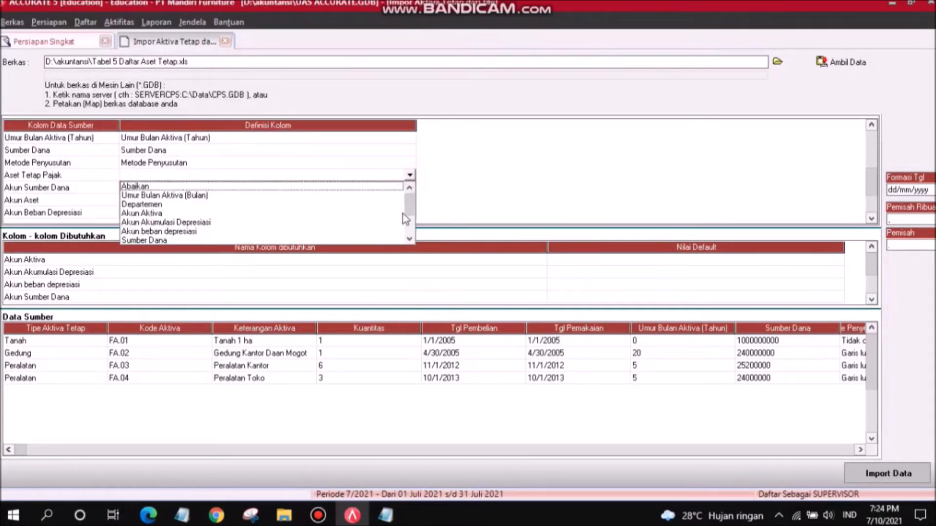
{"action": "left_click", "coordinate": [402, 241]}
{"action": "left_click", "coordinate": [409, 176]}
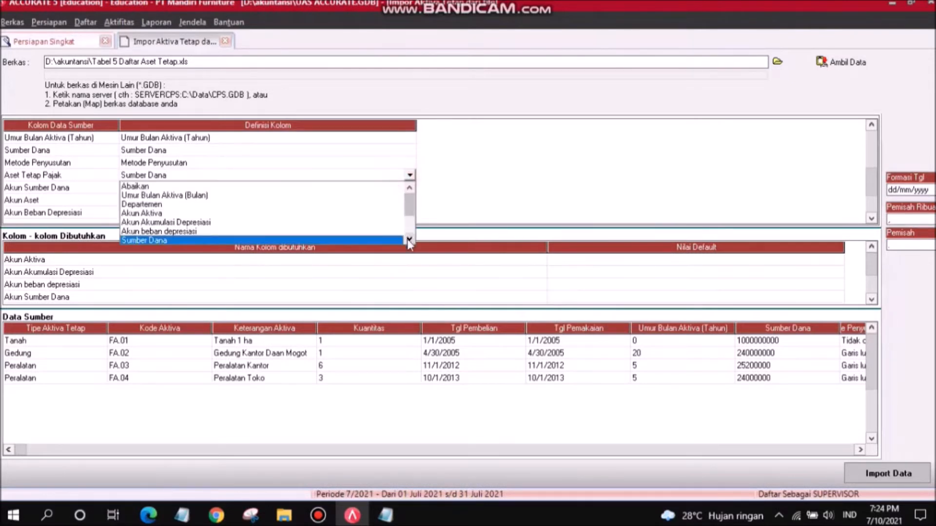
{"action": "scroll", "coordinate": [408, 238], "scroll_direction": "down", "scroll_amount": 2}
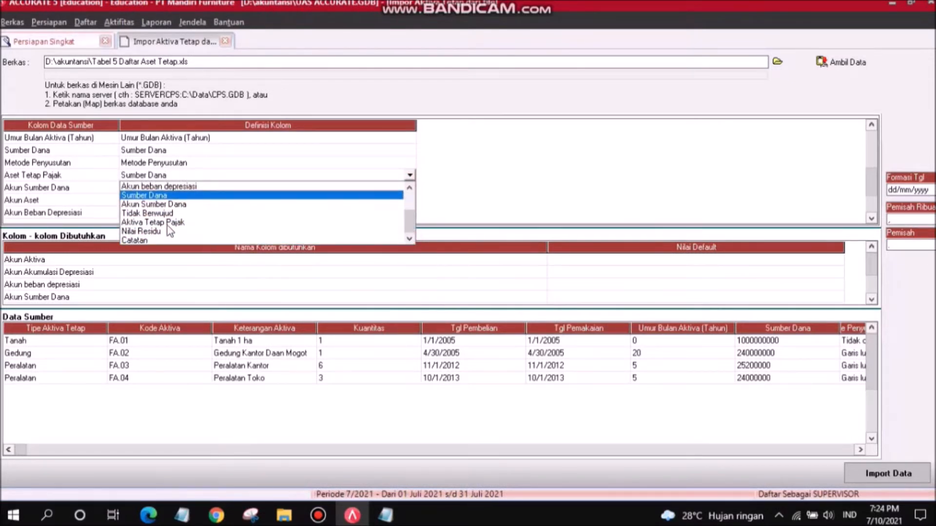
{"action": "left_click", "coordinate": [168, 222]}
{"action": "left_click", "coordinate": [187, 36]}
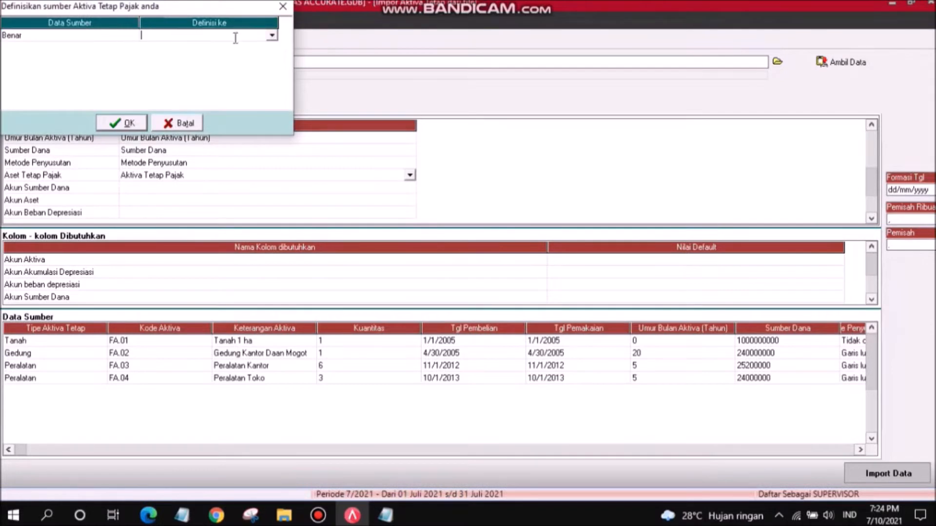
{"action": "left_click", "coordinate": [271, 36]}
{"action": "left_click", "coordinate": [241, 55]}
{"action": "left_click", "coordinate": [121, 123]}
- Map the column to Akun Sumber Dana using the opening balance equity account
{"action": "left_click", "coordinate": [176, 190]}
{"action": "left_click", "coordinate": [409, 188]}
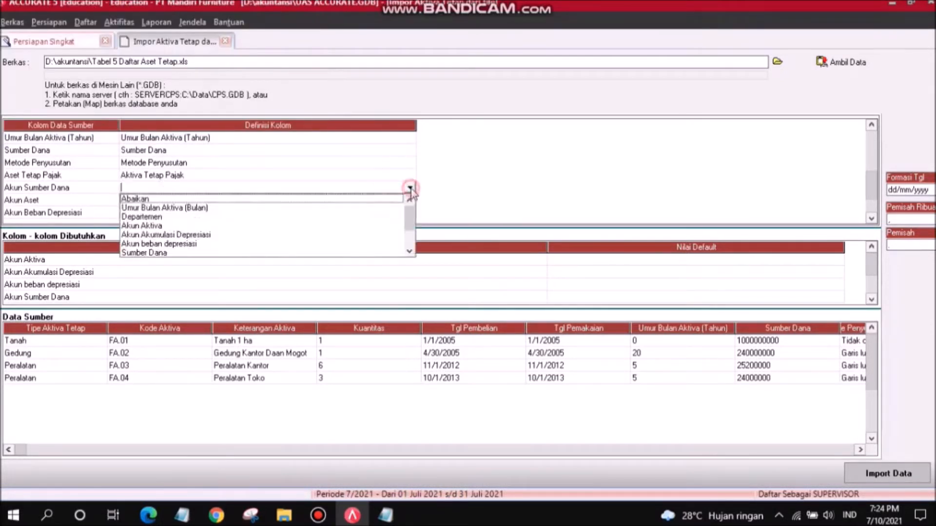
{"action": "left_click", "coordinate": [410, 251]}
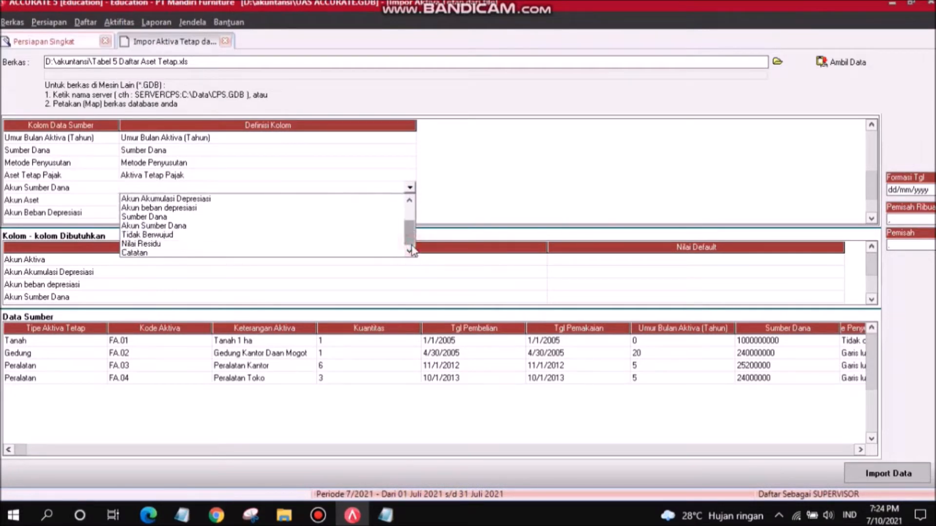
{"action": "left_click", "coordinate": [153, 226]}
{"action": "left_click", "coordinate": [163, 36]}
{"action": "left_click", "coordinate": [203, 37]}
{"action": "left_click", "coordinate": [203, 37]}
{"action": "left_click", "coordinate": [229, 57]}
{"action": "left_click", "coordinate": [125, 125]}
{"action": "left_click", "coordinate": [161, 200]}
{"action": "left_click", "coordinate": [159, 201]}
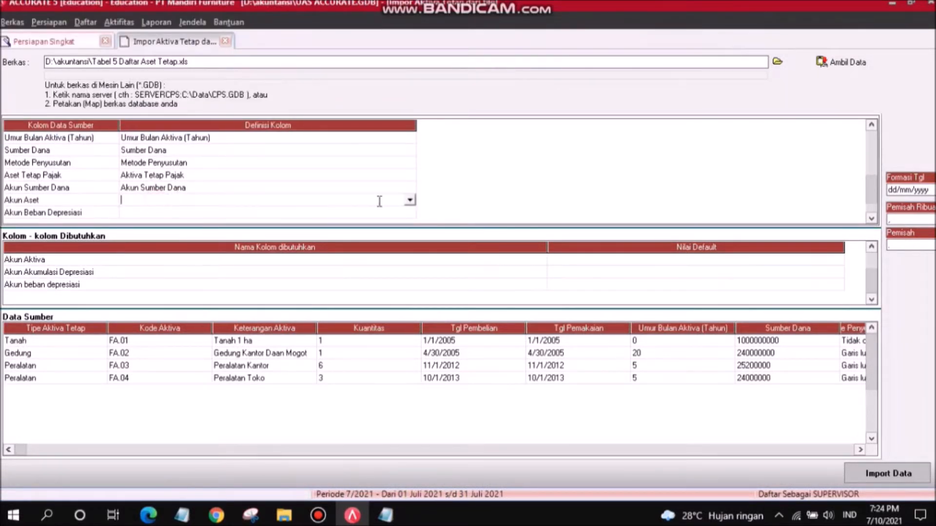
- Map Akun Aset to accounts 1601 Tanah, 1602 Gedung and 1603 Peralatan
{"action": "left_click", "coordinate": [409, 200]}
{"action": "left_click", "coordinate": [144, 239]}
{"action": "left_click", "coordinate": [205, 35]}
{"action": "left_click", "coordinate": [205, 35]}
{"action": "left_click", "coordinate": [271, 35]}
{"action": "left_click", "coordinate": [254, 49]}
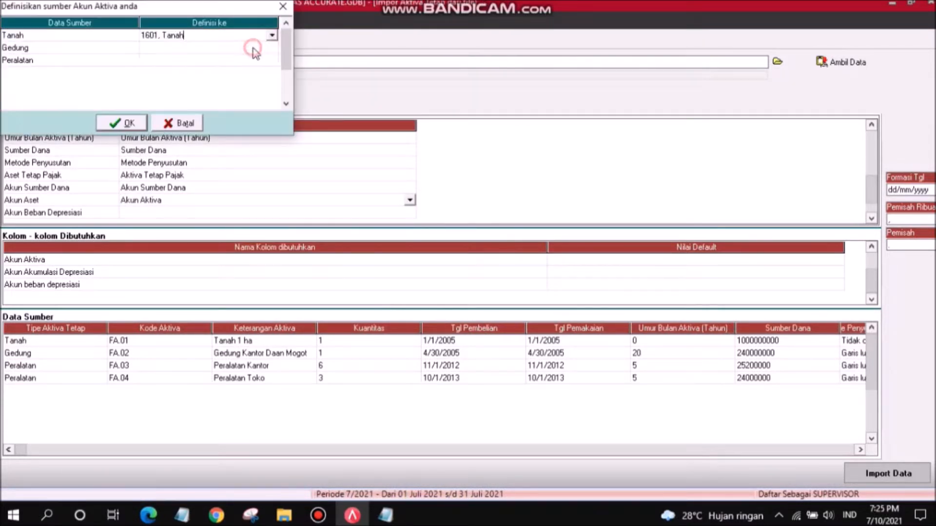
{"action": "left_click", "coordinate": [253, 48]}
{"action": "left_click", "coordinate": [271, 48]}
{"action": "left_click", "coordinate": [265, 69]}
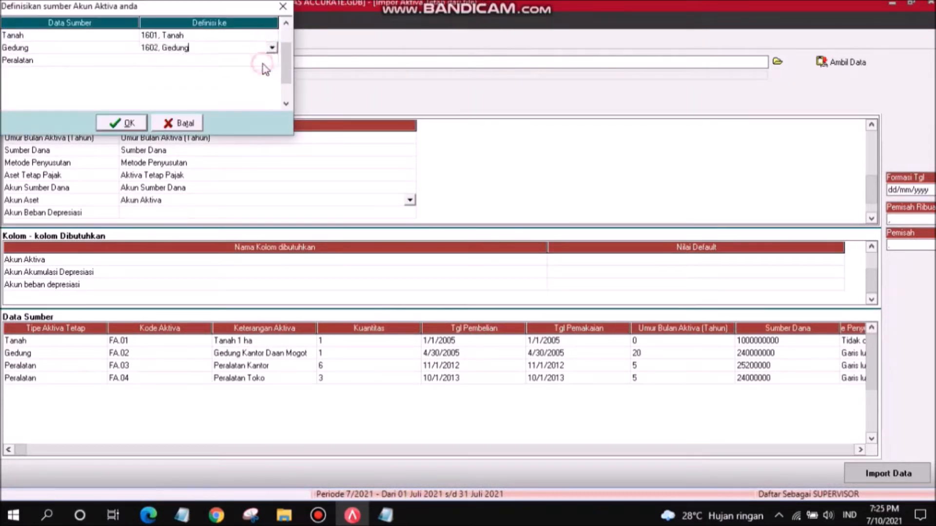
{"action": "left_click", "coordinate": [265, 62]}
{"action": "left_click", "coordinate": [274, 59]}
{"action": "left_click", "coordinate": [251, 89]}
{"action": "left_click", "coordinate": [131, 122]}
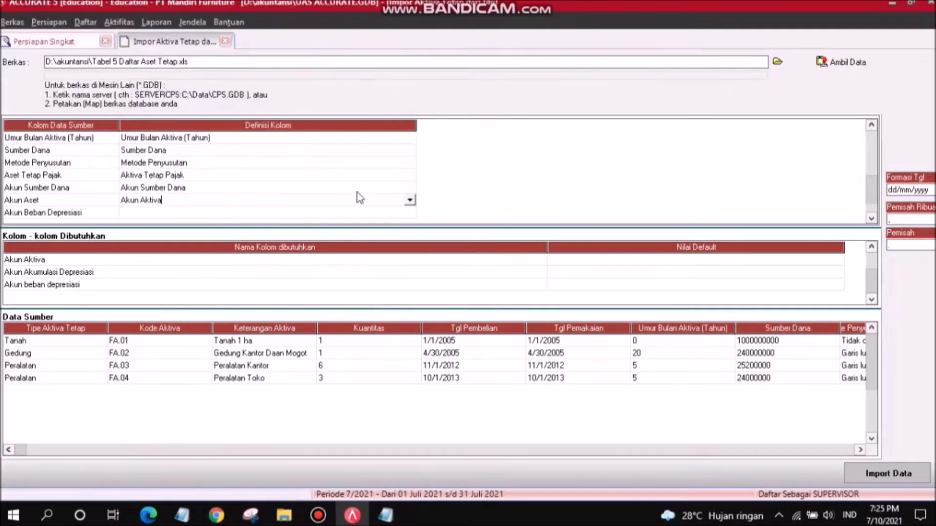
- Map Akun Beban Depresiasi, assigning 6201 Beban Penyust Gedung to building depreciation
{"action": "left_click", "coordinate": [168, 213]}
{"action": "left_click", "coordinate": [169, 213]}
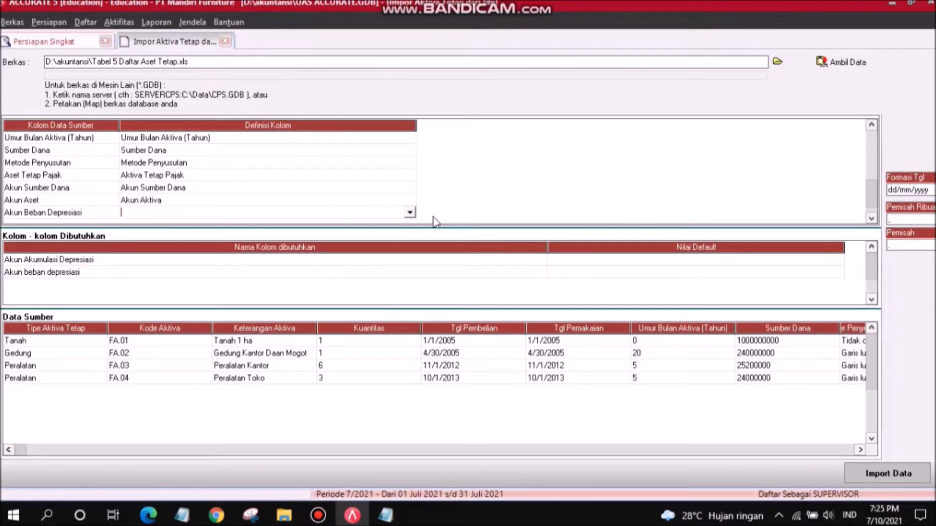
{"action": "left_click", "coordinate": [409, 213]}
{"action": "left_click", "coordinate": [411, 277]}
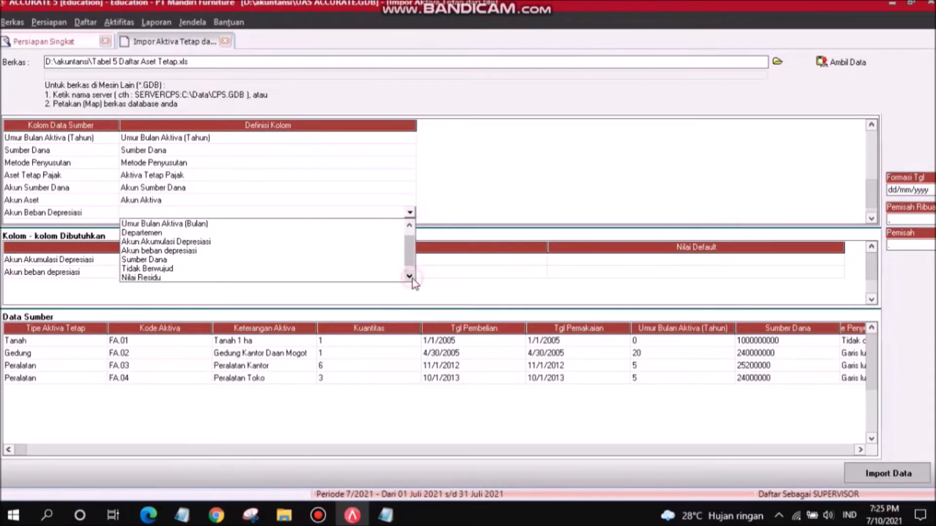
{"action": "left_click", "coordinate": [413, 278]}
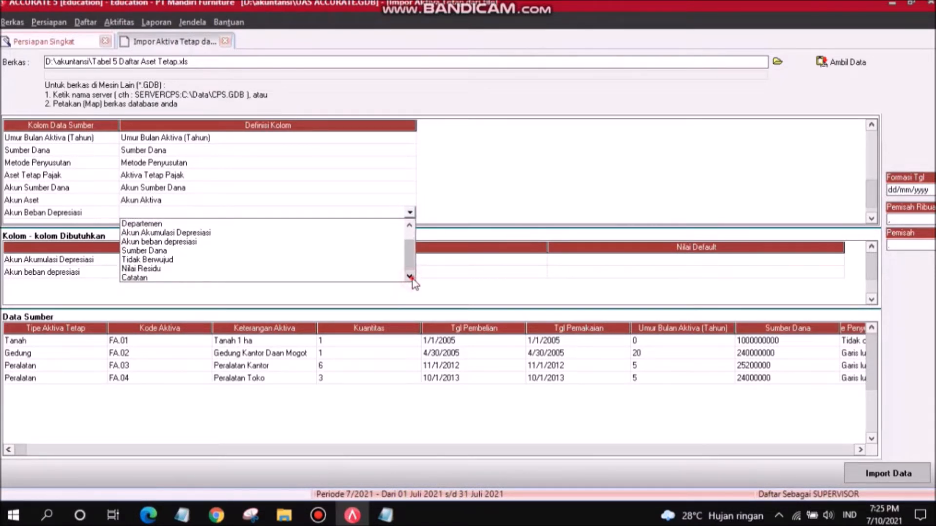
{"action": "left_click", "coordinate": [177, 241]}
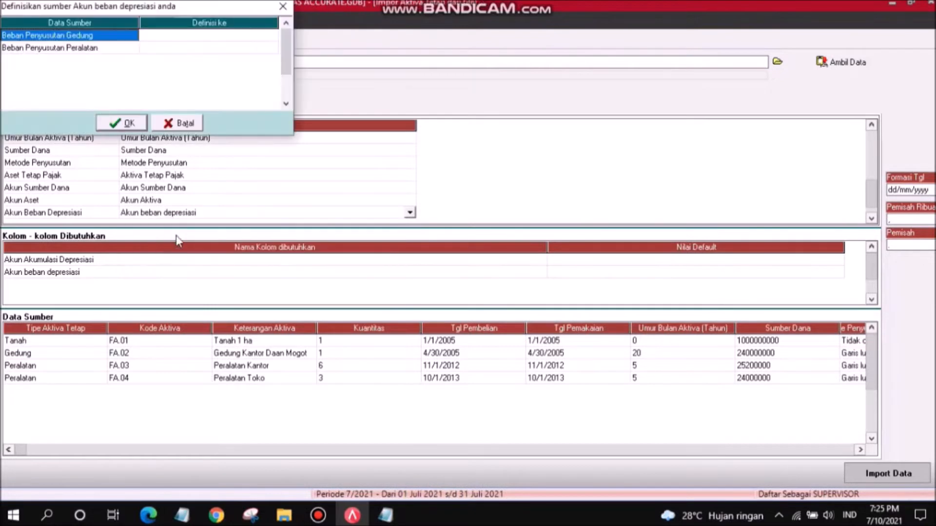
{"action": "left_click", "coordinate": [146, 36]}
{"action": "left_click", "coordinate": [146, 36]}
{"action": "left_click", "coordinate": [271, 36]}
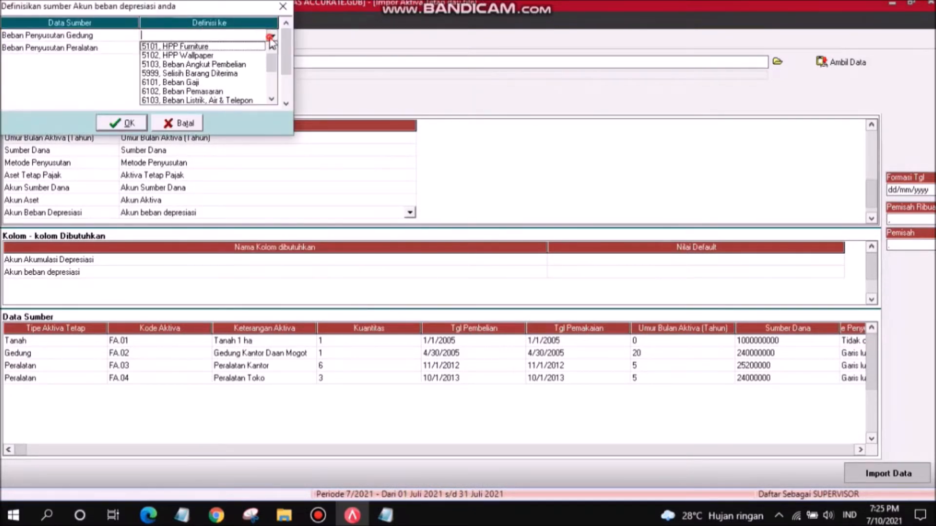
{"action": "left_click", "coordinate": [272, 99]}
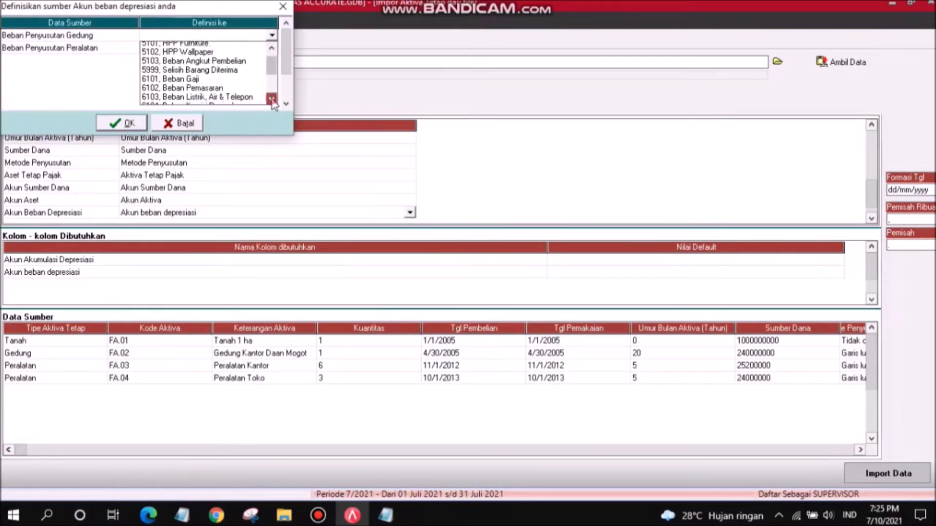
{"action": "left_click", "coordinate": [271, 103]}
{"action": "left_click", "coordinate": [211, 72]}
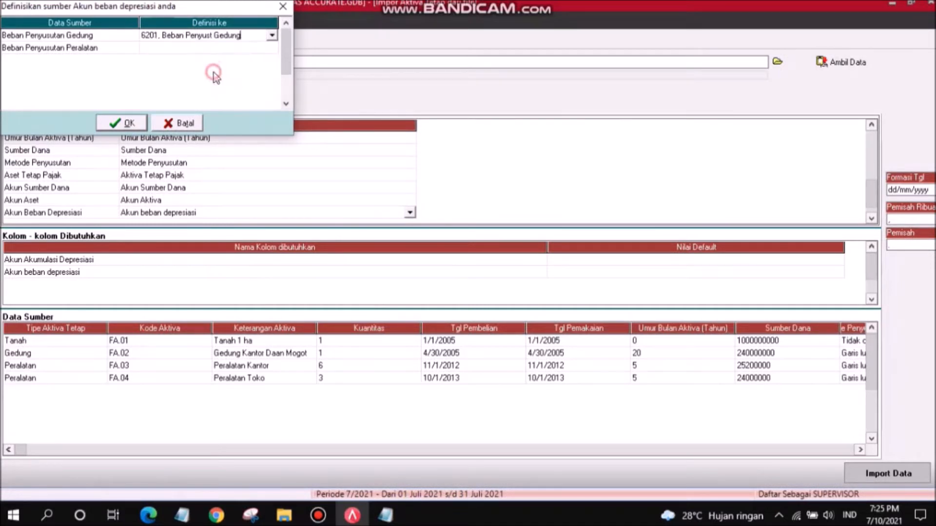
- Assign 6202 Beban Penyust Peralatan to equipment depreciation and confirm the expense mappings
{"action": "left_click", "coordinate": [200, 48]}
{"action": "left_click", "coordinate": [200, 49]}
{"action": "left_click", "coordinate": [272, 47]}
{"action": "left_click", "coordinate": [273, 111]}
{"action": "left_click", "coordinate": [273, 112]}
{"action": "left_click", "coordinate": [273, 111]}
{"action": "left_click", "coordinate": [273, 111]}
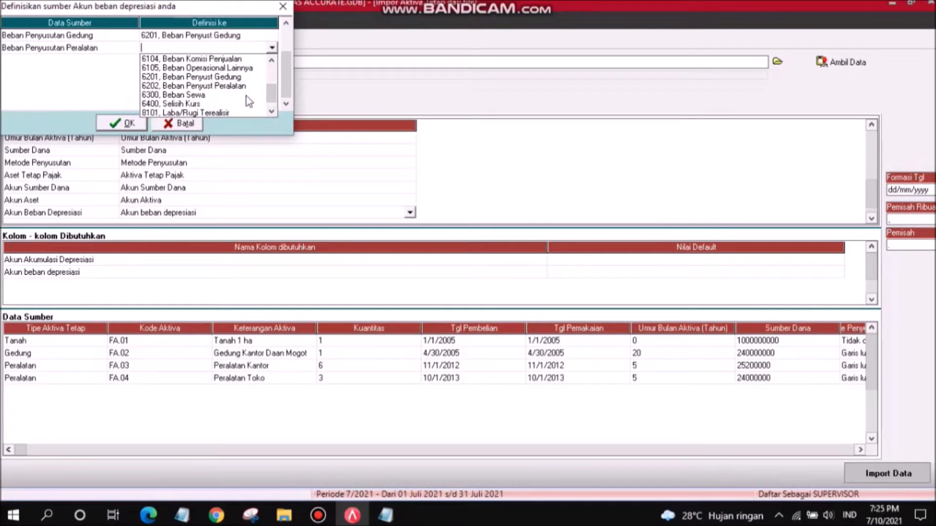
{"action": "left_click", "coordinate": [239, 86]}
{"action": "left_click", "coordinate": [239, 86]}
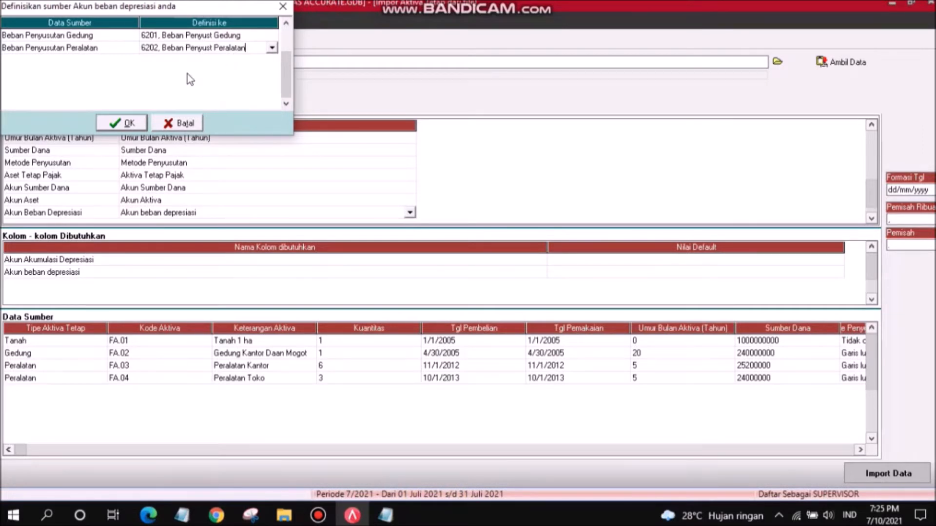
{"action": "left_click", "coordinate": [126, 124]}
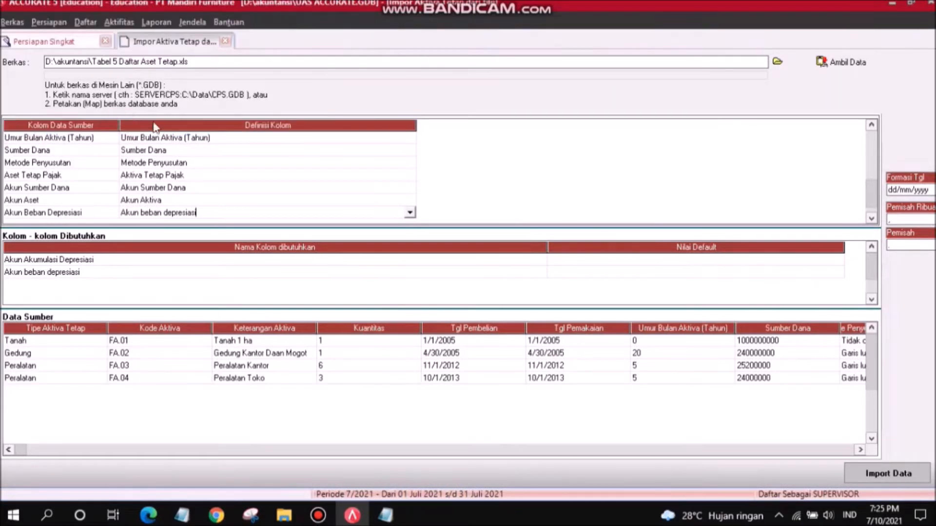
{"action": "left_click", "coordinate": [871, 219]}
- Map Akun Akumulasi Depresiasi to 1701 Akum Penyust Gedung and 1702 Akum Penyust Peralatan
{"action": "left_click", "coordinate": [212, 213]}
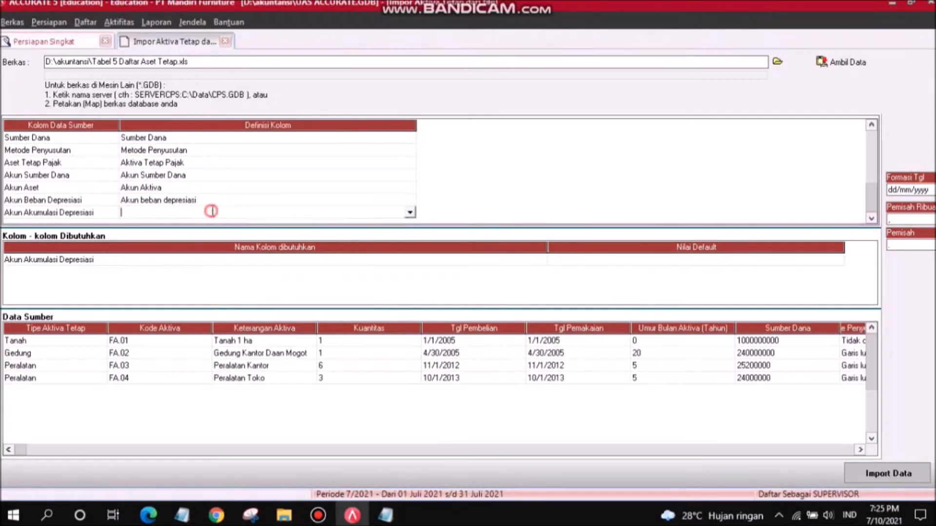
{"action": "left_click", "coordinate": [410, 213]}
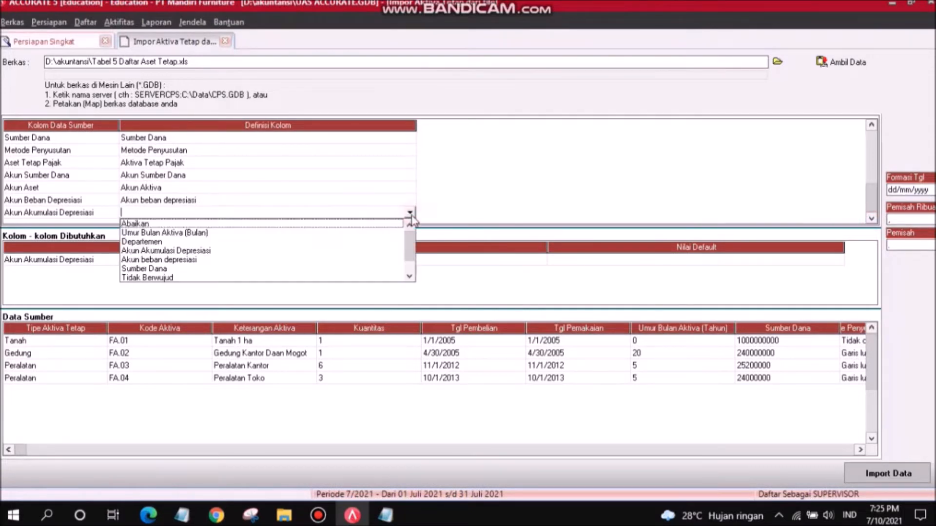
{"action": "left_click", "coordinate": [195, 251]}
{"action": "left_click", "coordinate": [172, 37]}
{"action": "left_click", "coordinate": [172, 36]}
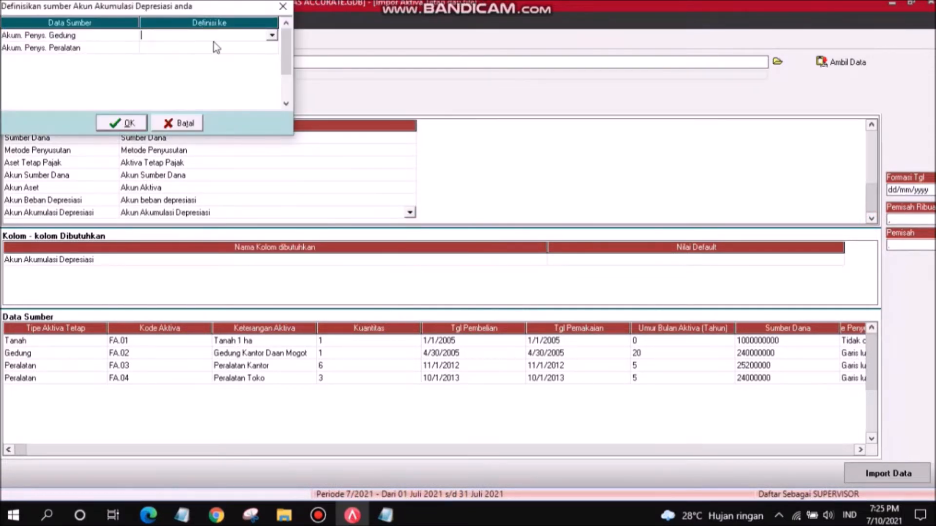
{"action": "left_click", "coordinate": [272, 37]}
{"action": "left_click", "coordinate": [262, 46]}
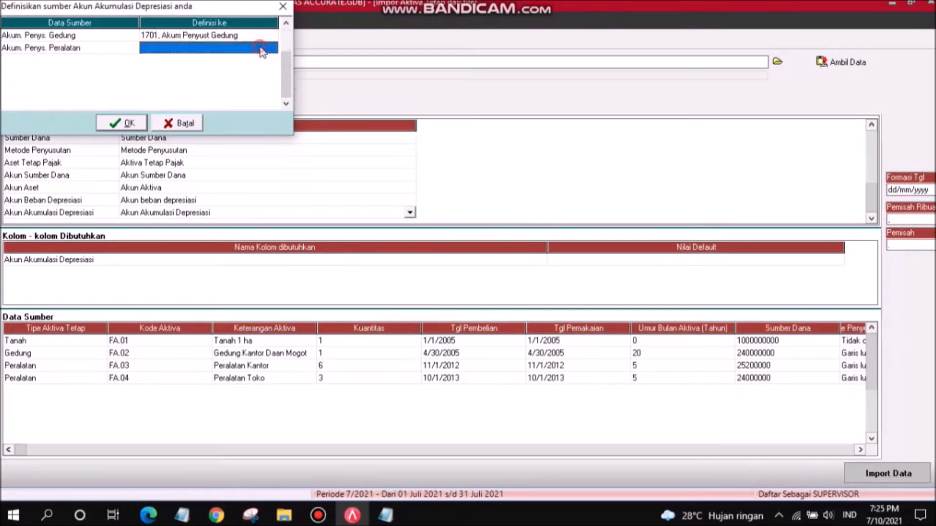
{"action": "left_click", "coordinate": [271, 48]}
{"action": "left_click", "coordinate": [259, 65]}
{"action": "left_click", "coordinate": [130, 123]}
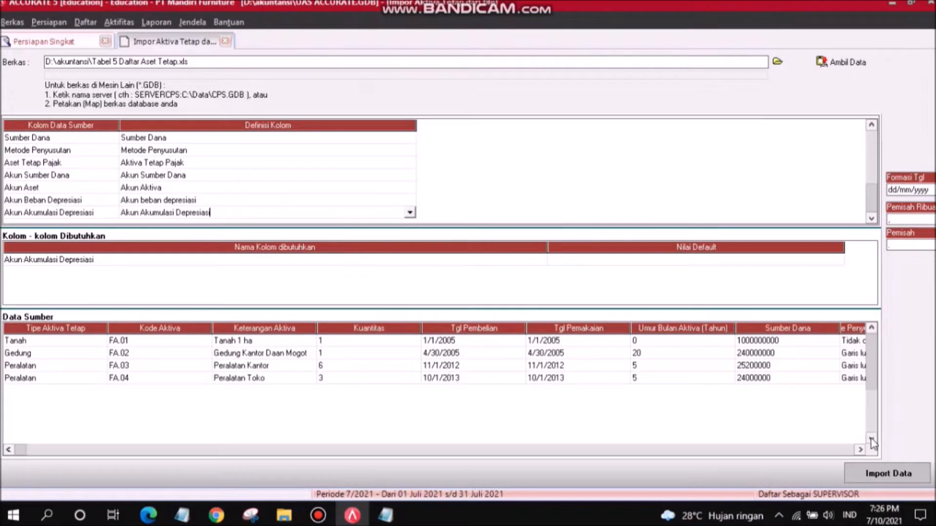
- Change the Formasi Tgl date format to mm/dd/yyyy
{"action": "left_click", "coordinate": [860, 449]}
{"action": "left_click", "coordinate": [860, 449]}
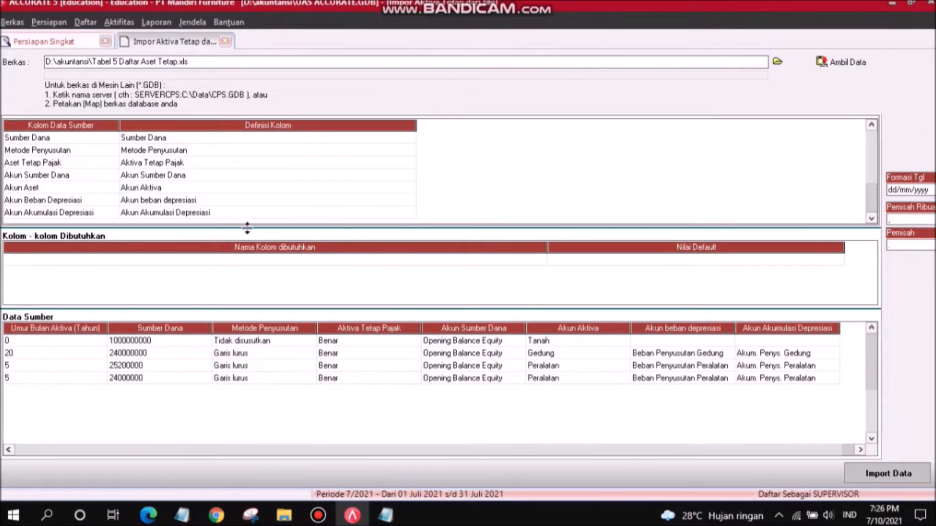
{"action": "left_click", "coordinate": [912, 190]}
{"action": "key", "text": "BackSpace"}
{"action": "key", "text": "BackSpace"}
{"action": "key", "text": "BackSpace"}
{"action": "key", "text": "BackSpace"}
{"action": "key", "text": "BackSpace"}
{"action": "type", "text": "dd/mm"}
{"action": "key", "text": "BackSpace"}
{"action": "key", "text": "BackSpace"}
{"action": "key", "text": "BackSpace"}
{"action": "key", "text": "BackSpace"}
{"action": "key", "text": "BackSpace"}
{"action": "type", "text": "mm/dd"}
- Import the four fixed assets, advance past trial balance and preferences, and finish the wizard with Selesai
{"action": "left_click", "coordinate": [894, 472]}
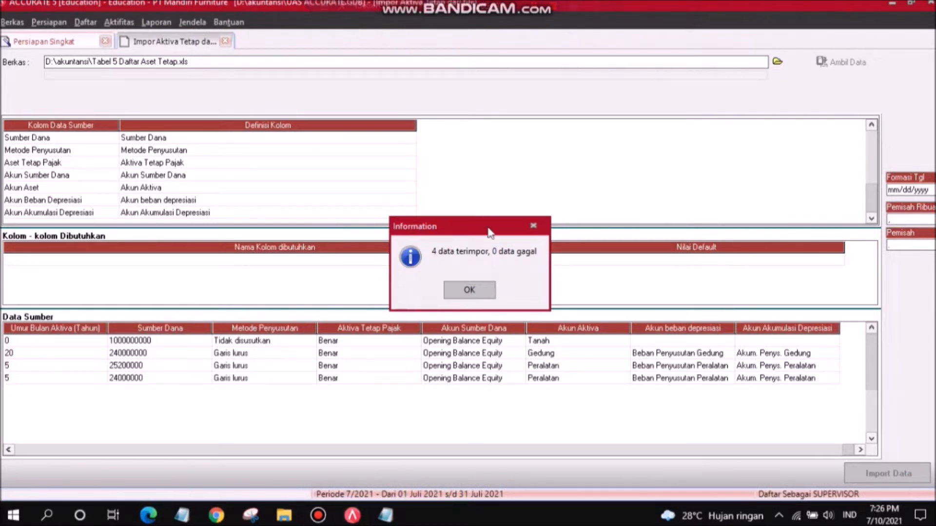
{"action": "left_click", "coordinate": [482, 288]}
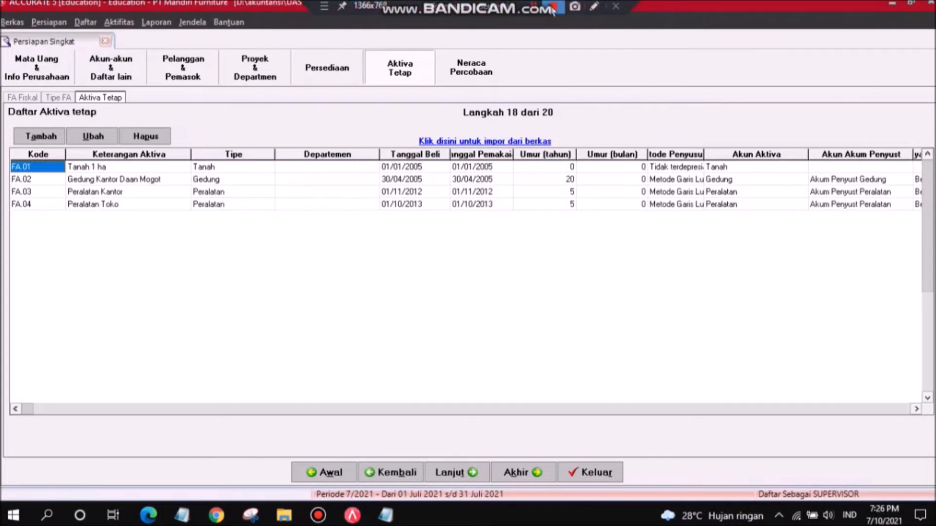
{"action": "left_click", "coordinate": [468, 469]}
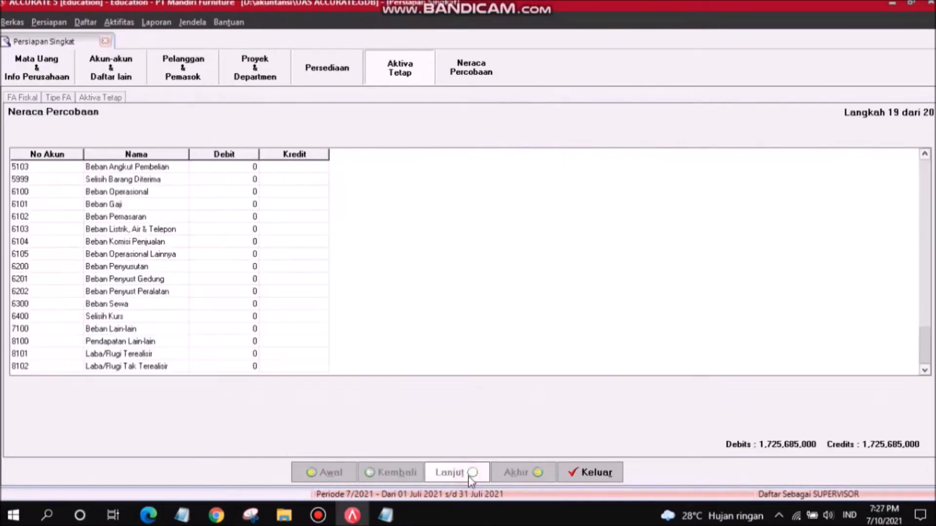
{"action": "left_click", "coordinate": [460, 472]}
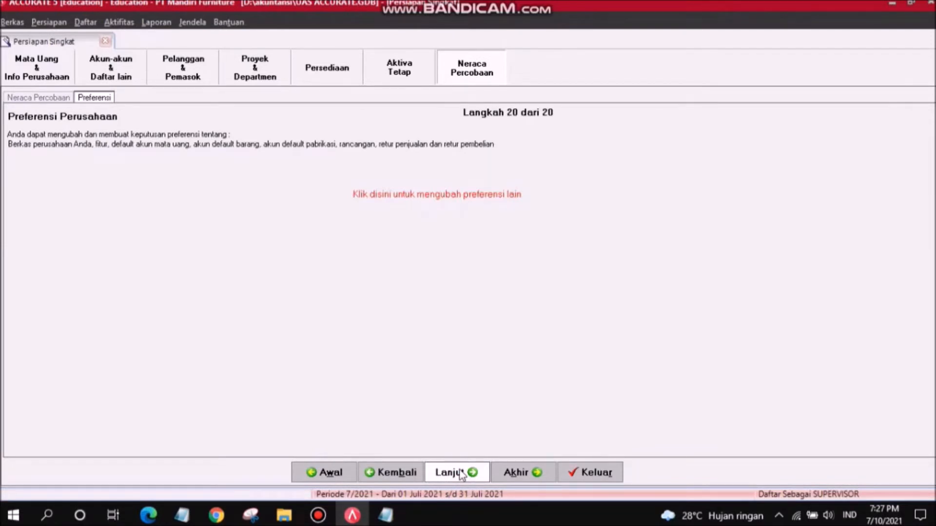
{"action": "left_click", "coordinate": [460, 474]}
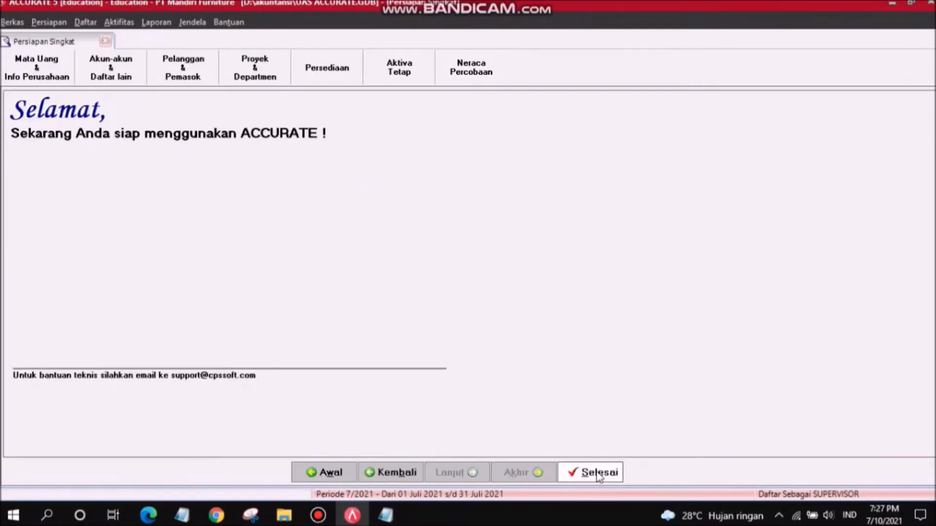
{"action": "left_click", "coordinate": [598, 474]}
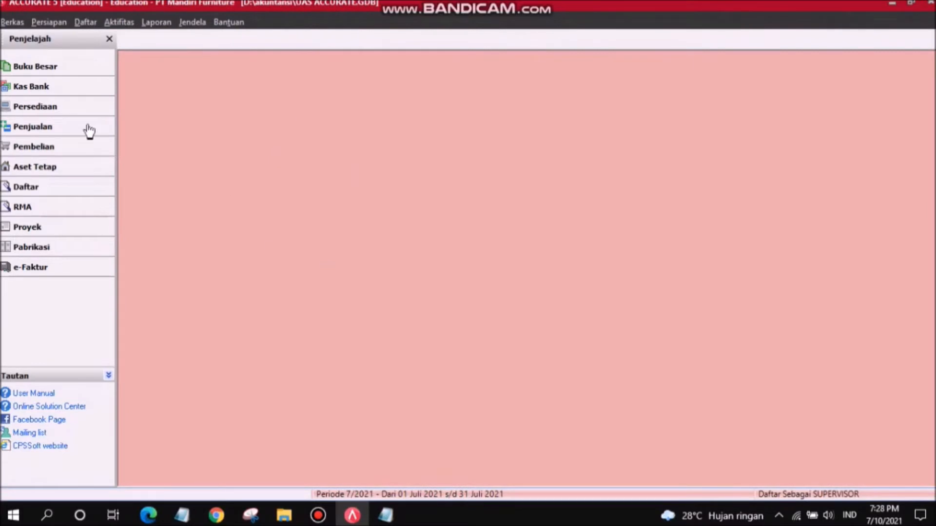
- Show the Daftar Akun chart of accounts with balances from Buku Besar
{"action": "left_click", "coordinate": [55, 73]}
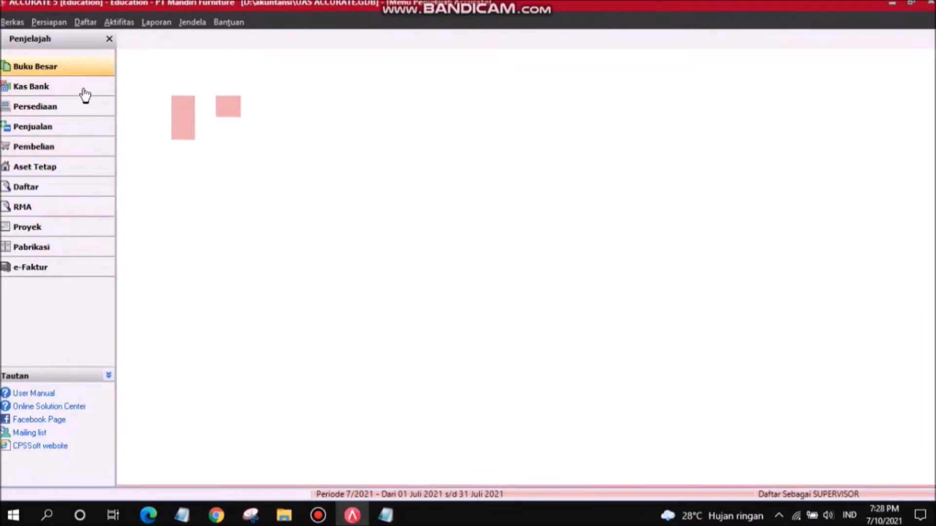
{"action": "left_click", "coordinate": [161, 107]}
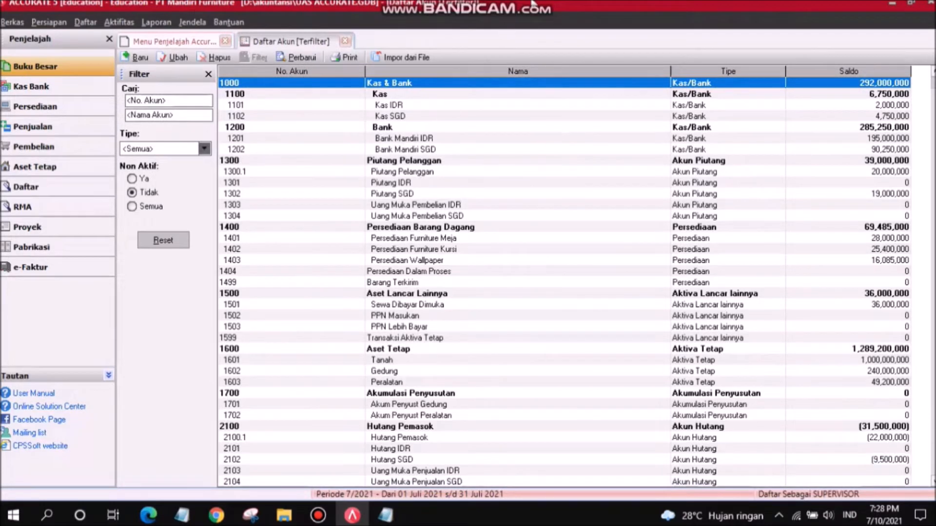
{"action": "mouse_move", "coordinate": [550, 7]}
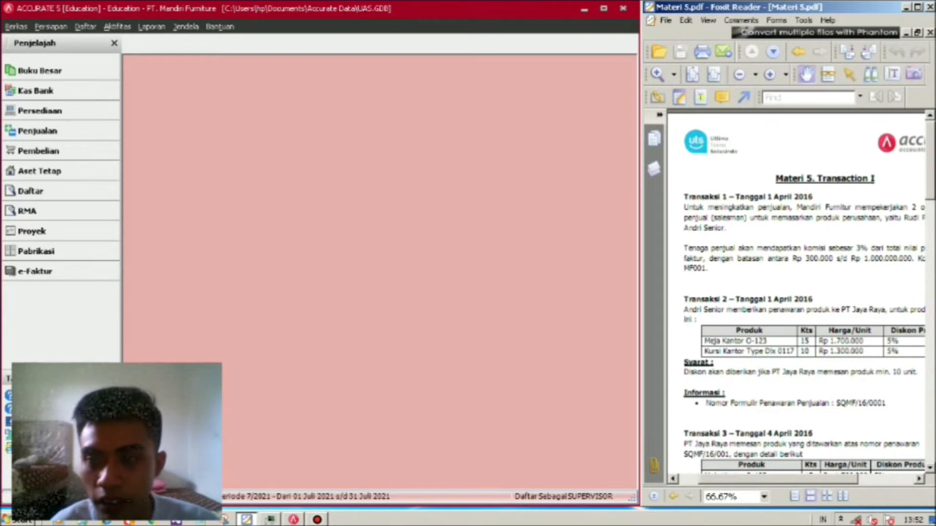
{"action": "scroll", "coordinate": [797, 307], "scroll_direction": "right", "scroll_amount": 1}
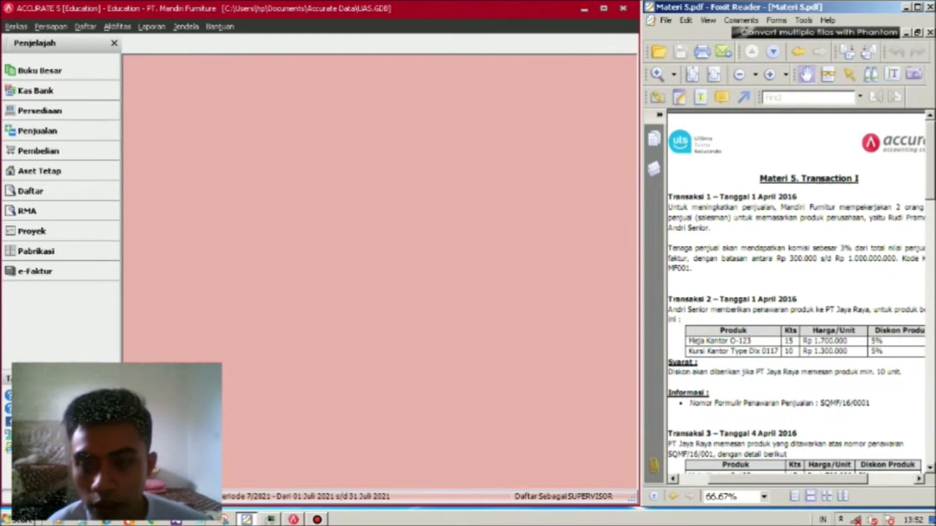
{"action": "scroll", "coordinate": [802, 298], "scroll_direction": "left", "scroll_amount": 1}
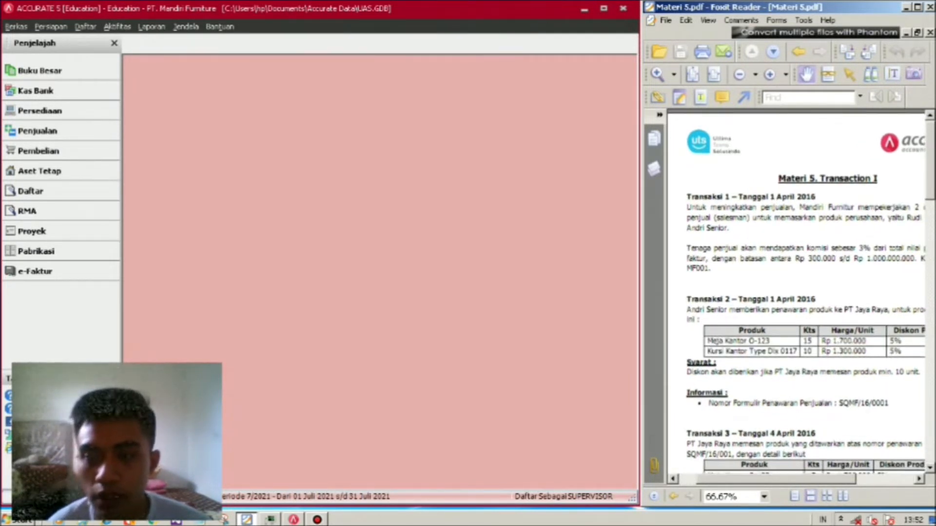
{"action": "scroll", "coordinate": [802, 298], "scroll_direction": "right", "scroll_amount": 1}
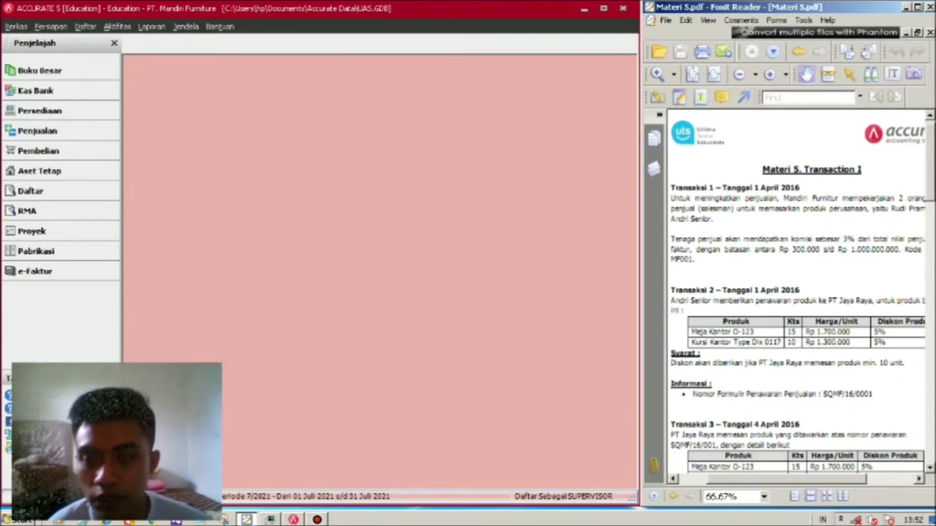
{"action": "scroll", "coordinate": [802, 298], "scroll_direction": "right", "scroll_amount": 2}
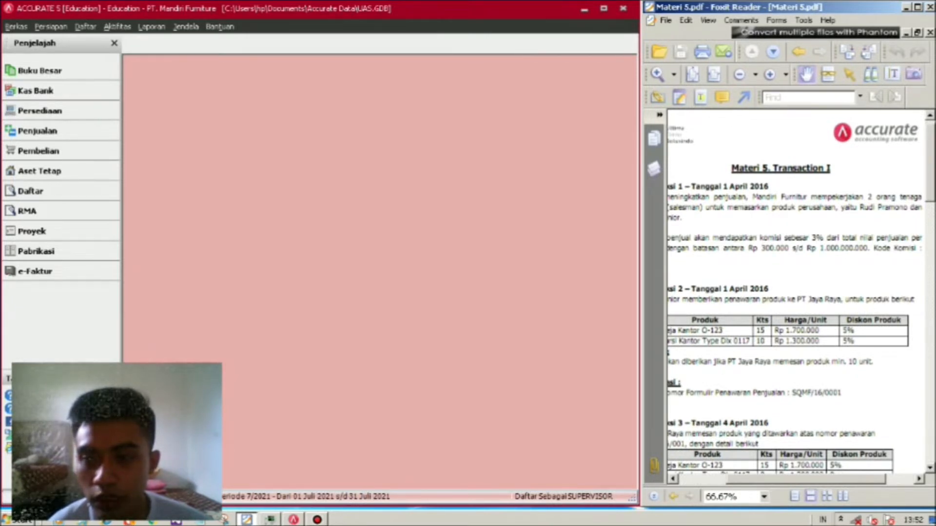
{"action": "scroll", "coordinate": [801, 297], "scroll_direction": "left", "scroll_amount": 3}
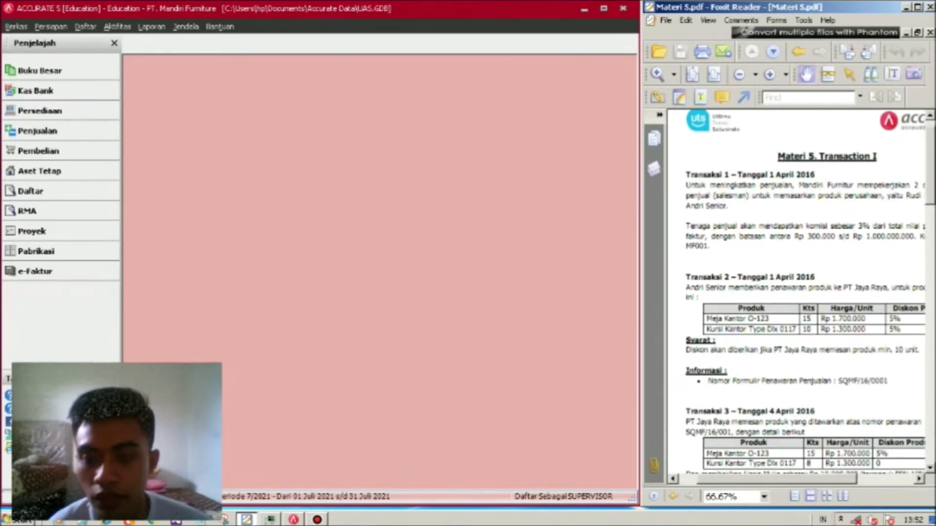
{"action": "scroll", "coordinate": [802, 297], "scroll_direction": "right", "scroll_amount": 2}
{"action": "scroll", "coordinate": [801, 297], "scroll_direction": "right", "scroll_amount": 2}
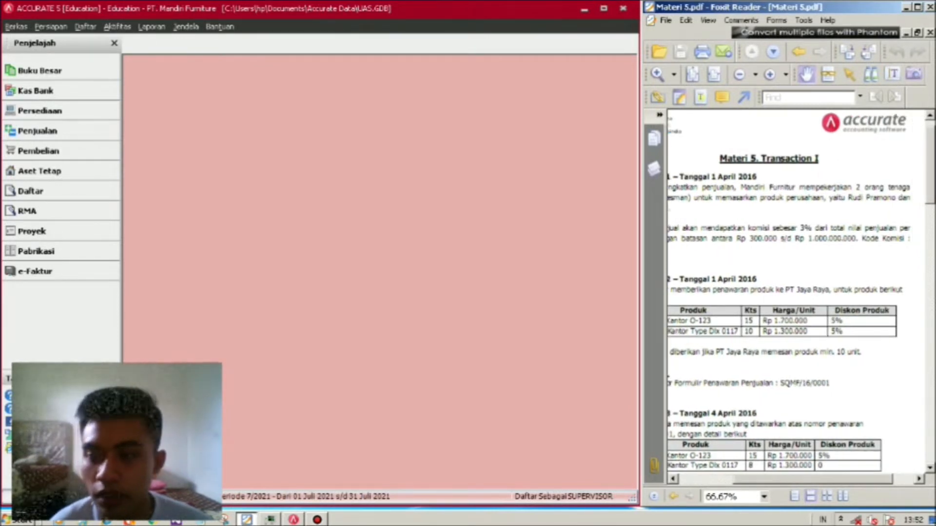
{"action": "scroll", "coordinate": [802, 297], "scroll_direction": "left", "scroll_amount": 3}
{"action": "scroll", "coordinate": [801, 297], "scroll_direction": "right", "scroll_amount": 1}
{"action": "scroll", "coordinate": [801, 297], "scroll_direction": "left", "scroll_amount": 1}
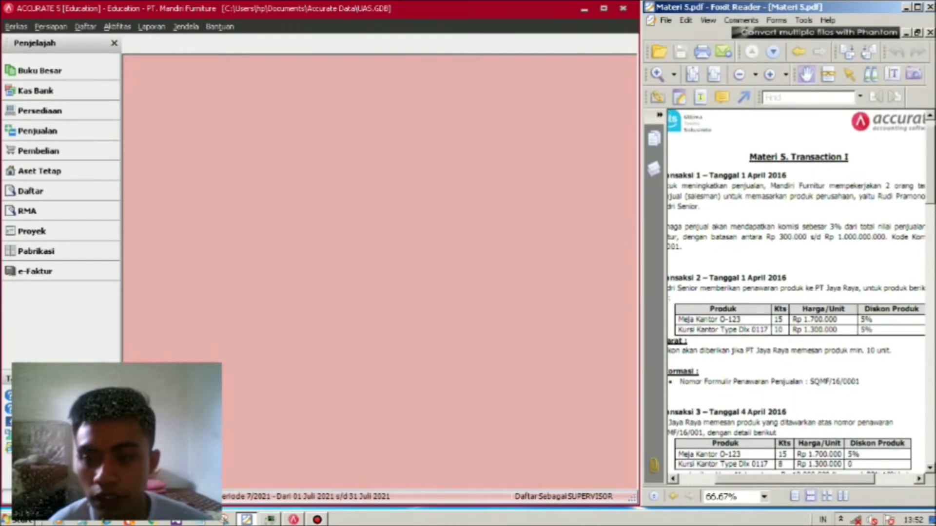
{"action": "scroll", "coordinate": [801, 297], "scroll_direction": "right", "scroll_amount": 3}
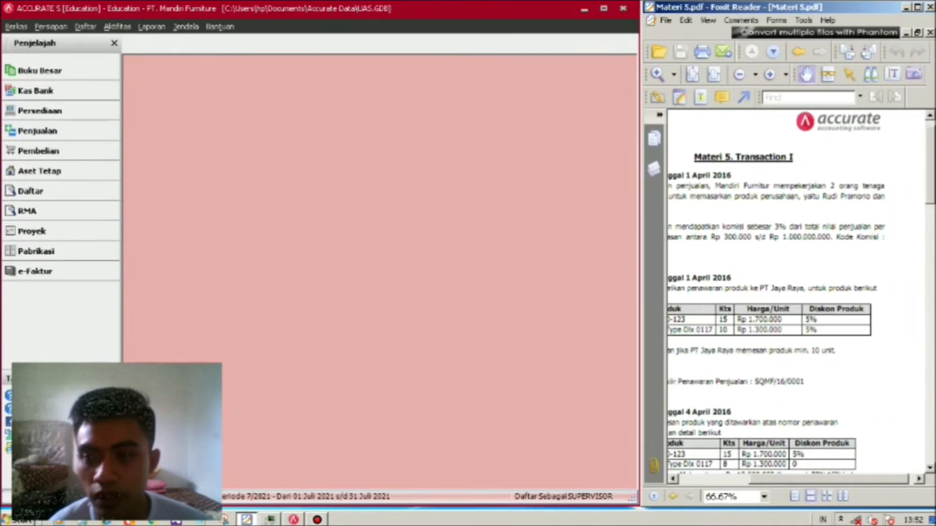
{"action": "scroll", "coordinate": [801, 297], "scroll_direction": "left", "scroll_amount": 5}
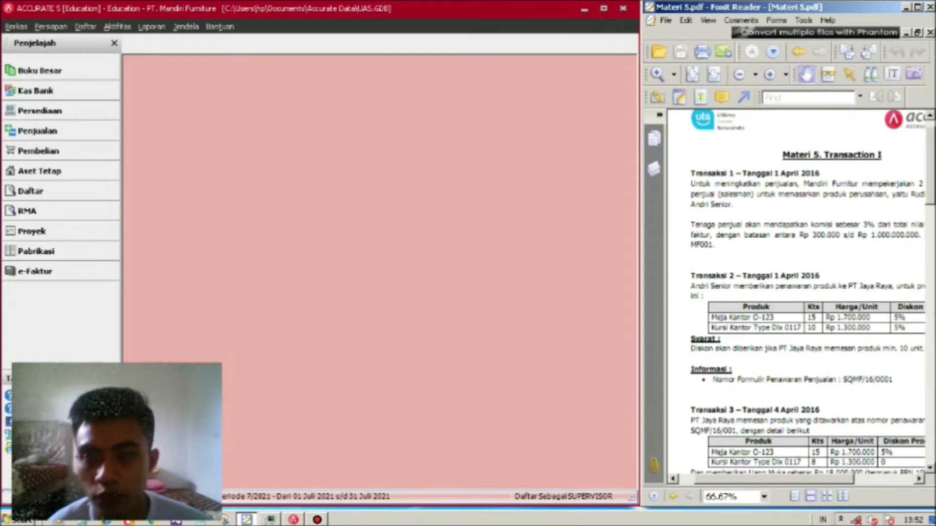
{"action": "scroll", "coordinate": [801, 297], "scroll_direction": "right", "scroll_amount": 2}
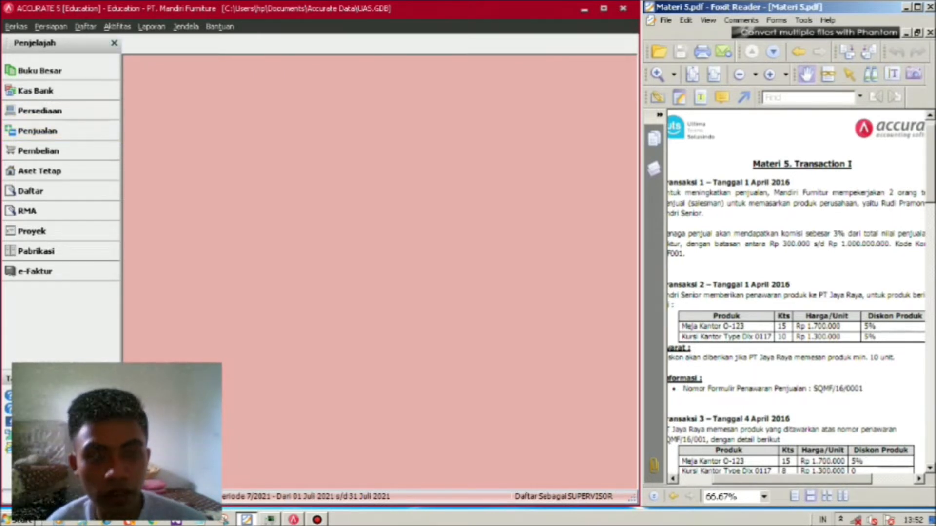
- Turn on Pakai Penjual on the Fitur page of Preferensi and save
{"action": "left_click", "coordinate": [86, 27]}
{"action": "key", "text": "Right"}
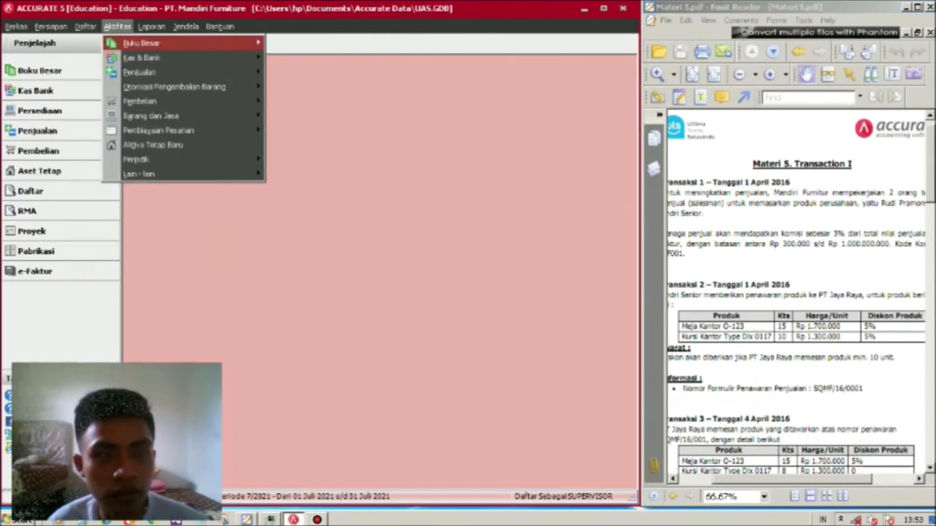
{"action": "key", "text": "Left"}
{"action": "key", "text": "Left"}
{"action": "key", "text": "Left"}
{"action": "key", "text": "Right"}
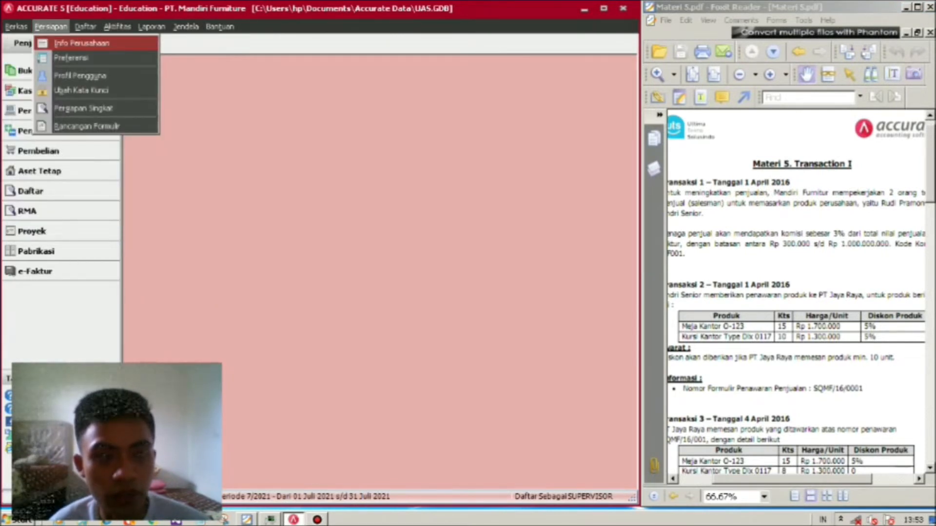
{"action": "key", "text": "Down"}
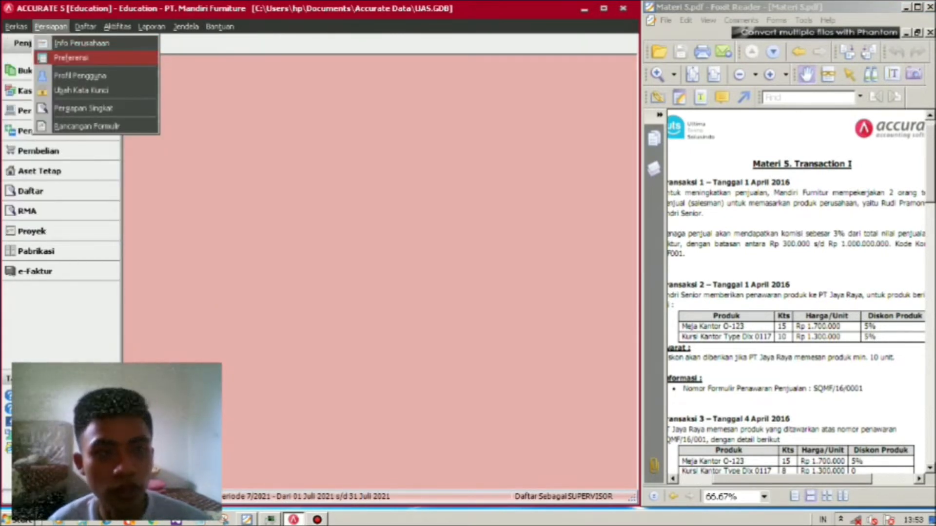
{"action": "key", "text": "Return"}
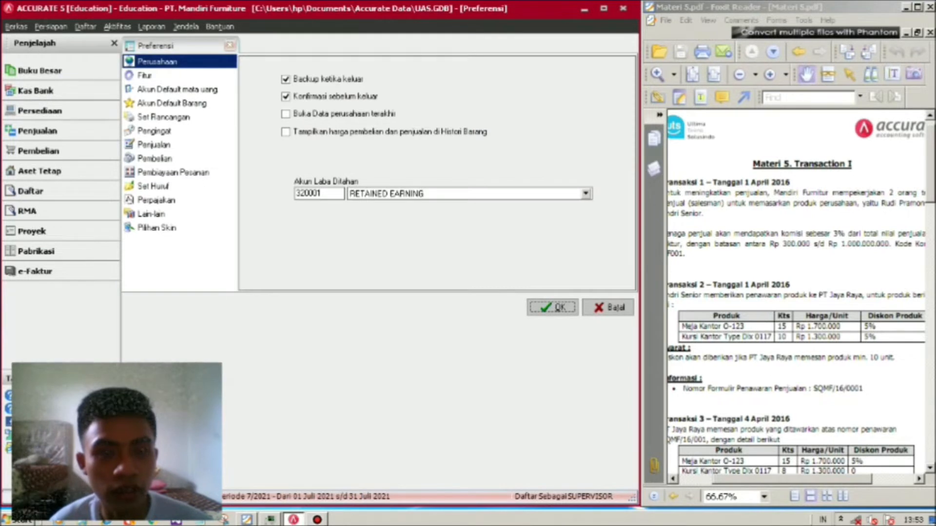
{"action": "left_click", "coordinate": [145, 75]}
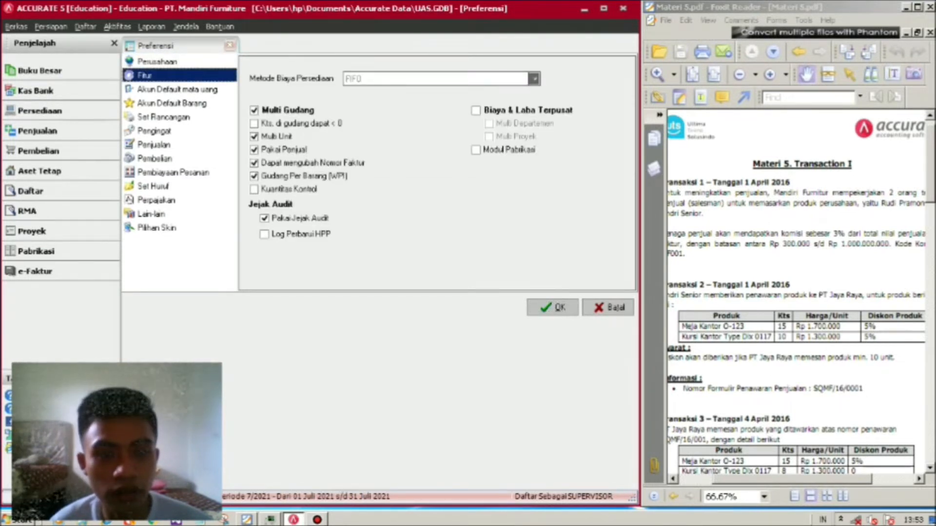
{"action": "left_click", "coordinate": [284, 149]}
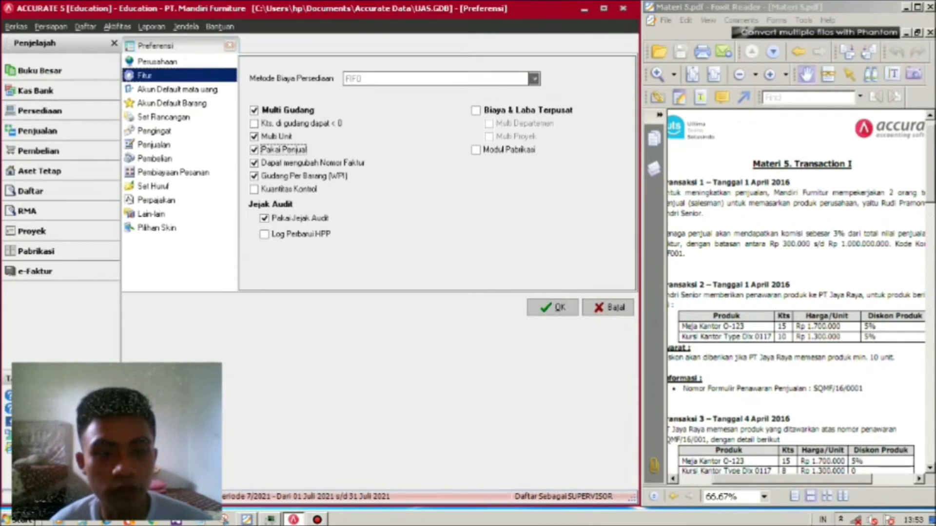
{"action": "key", "text": "Return"}
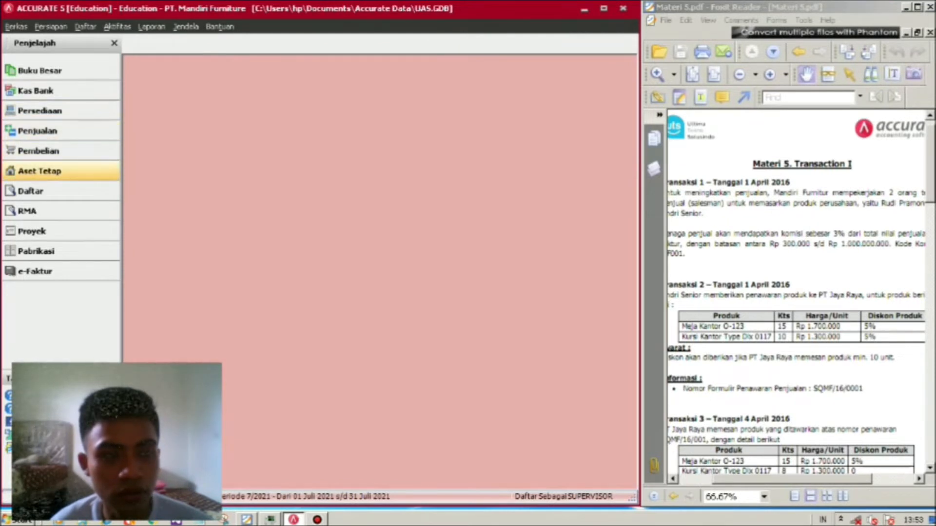
{"action": "left_click", "coordinate": [30, 190]}
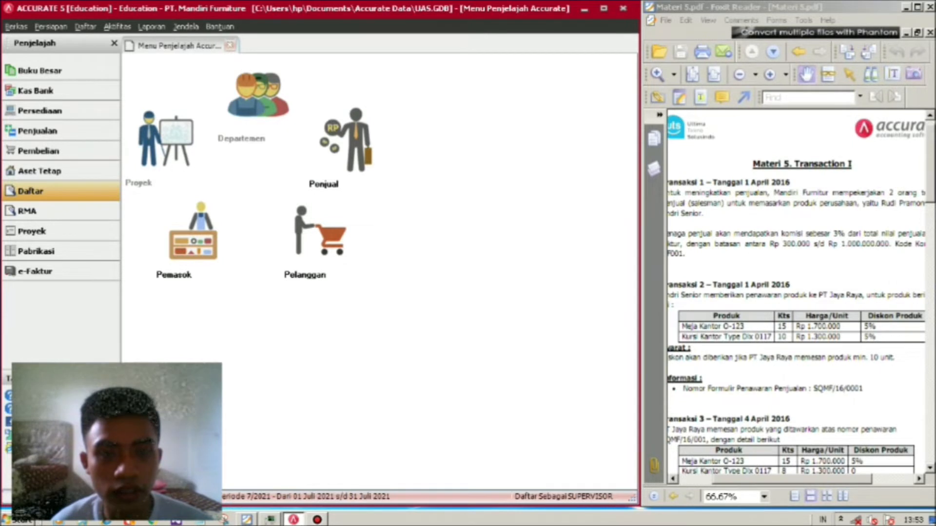
{"action": "left_click", "coordinate": [346, 144]}
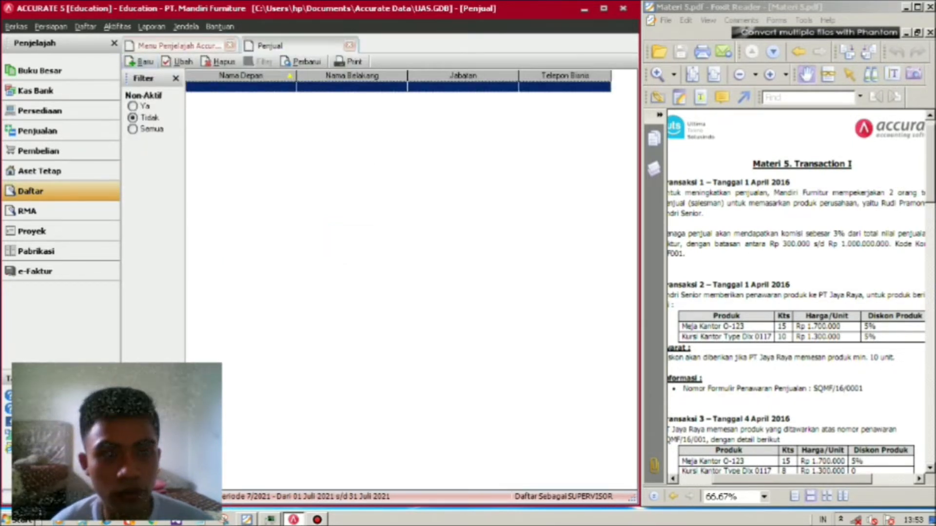
{"action": "left_click", "coordinate": [142, 62]}
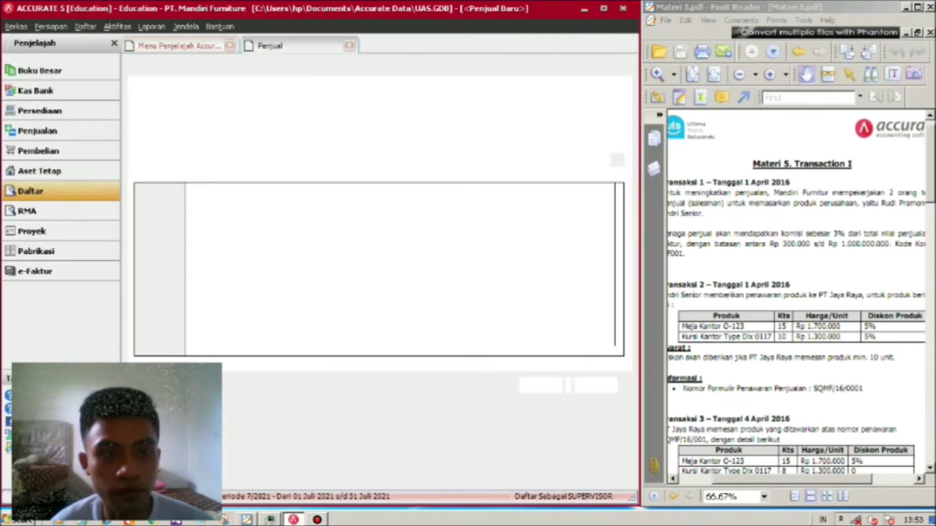
{"action": "type", "text": "Rudi"}
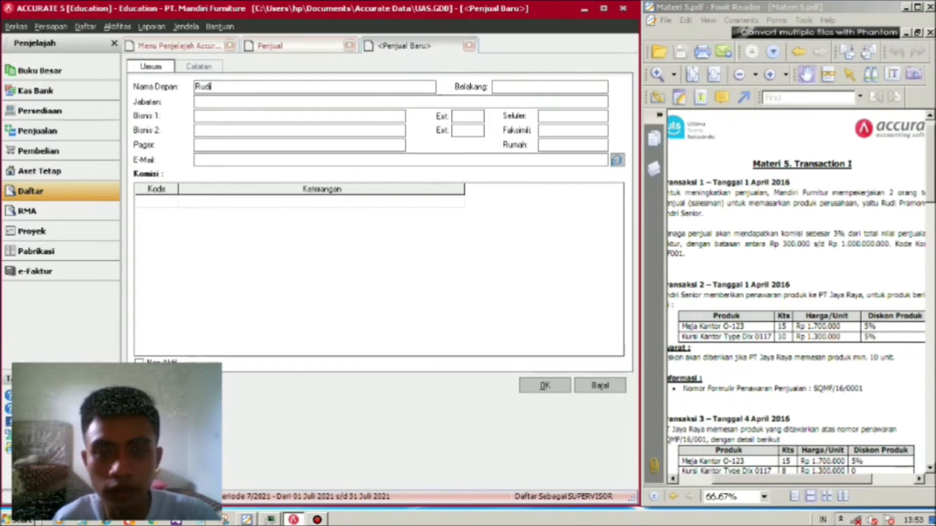
{"action": "key", "text": "alt+Tab"}
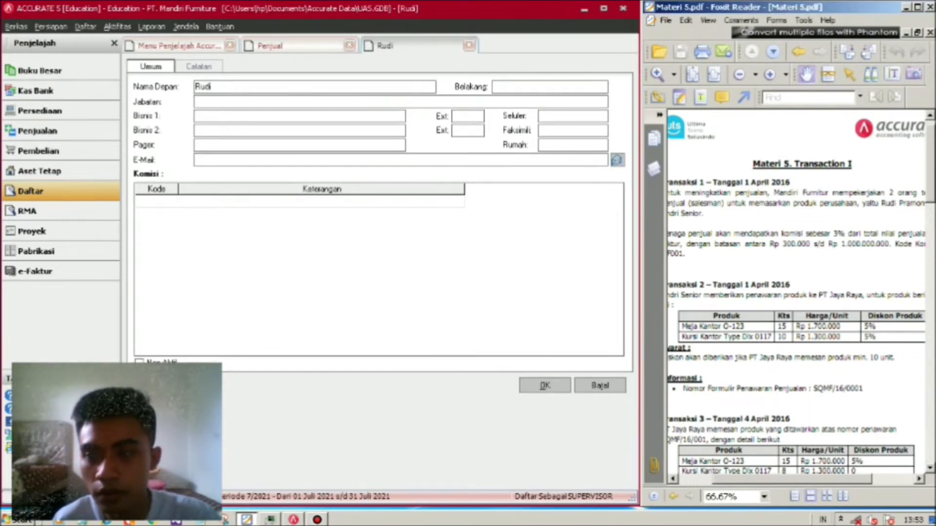
{"action": "scroll", "coordinate": [795, 292], "scroll_direction": "right", "scroll_amount": 3}
{"action": "key", "text": "alt+Tab"}
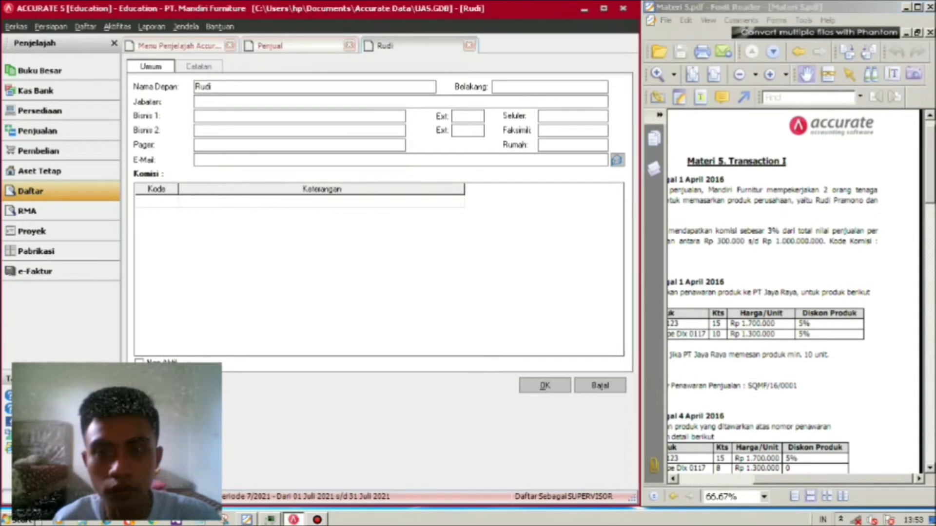
{"action": "type", "text": "Pramono"}
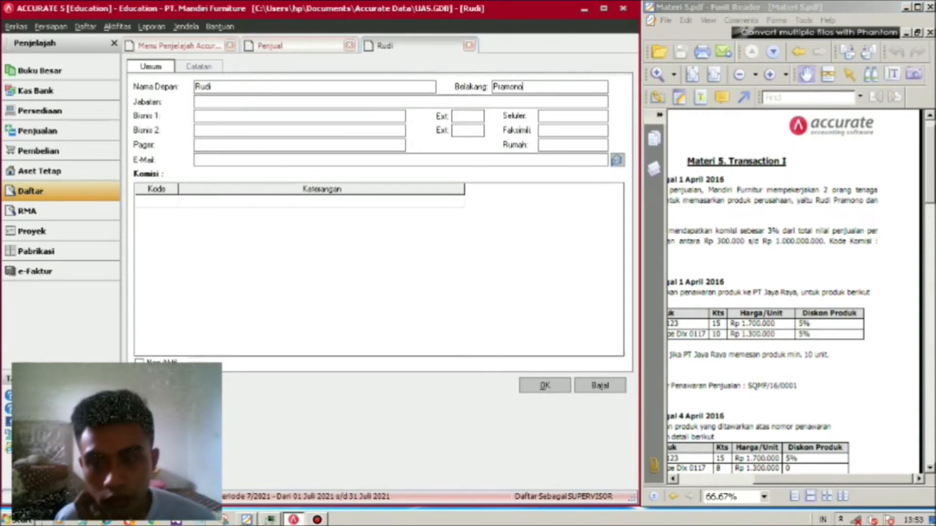
{"action": "key", "text": "alt+Tab"}
{"action": "scroll", "coordinate": [802, 297], "scroll_direction": "left", "scroll_amount": 3}
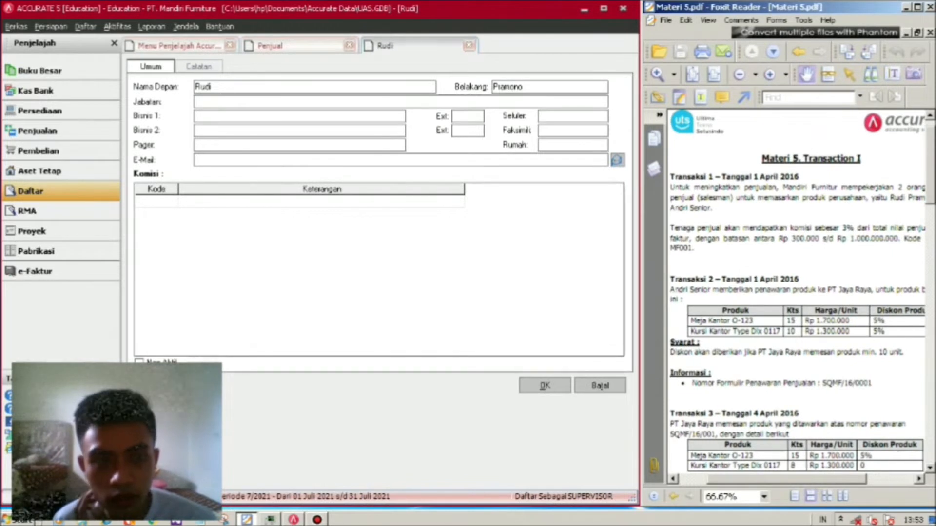
- Check Rudi's Komisi Kode lookup, find it empty, and bring up the Daftar Lain lists
{"action": "left_click", "coordinate": [153, 201]}
{"action": "key", "text": "Return"}
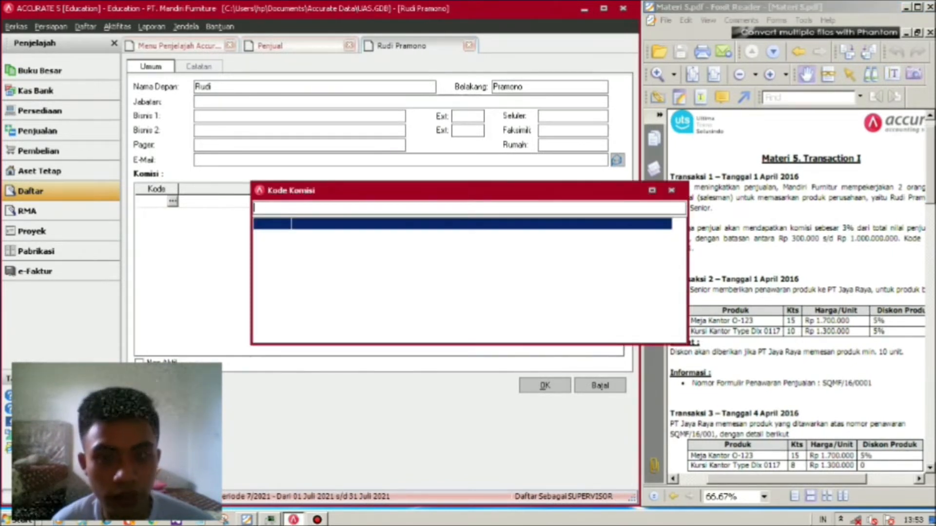
{"action": "key", "text": "Escape"}
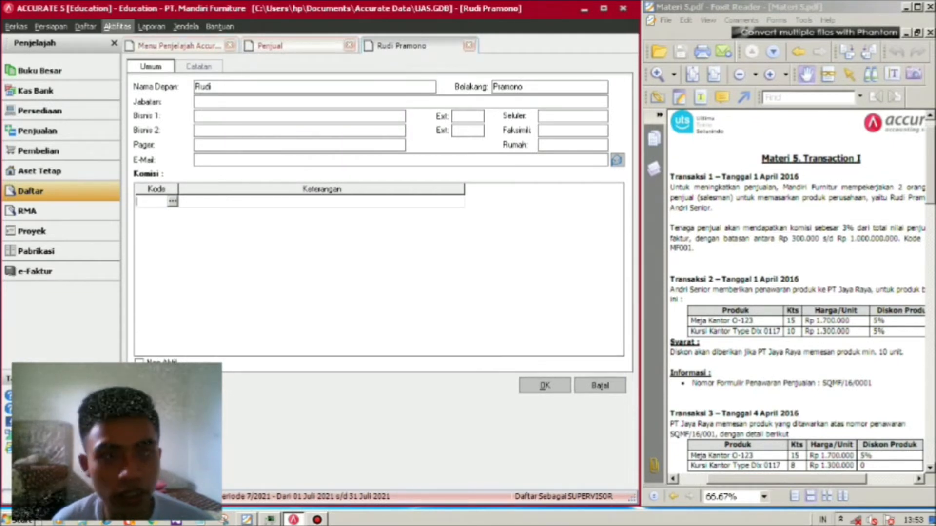
{"action": "left_click", "coordinate": [85, 27]}
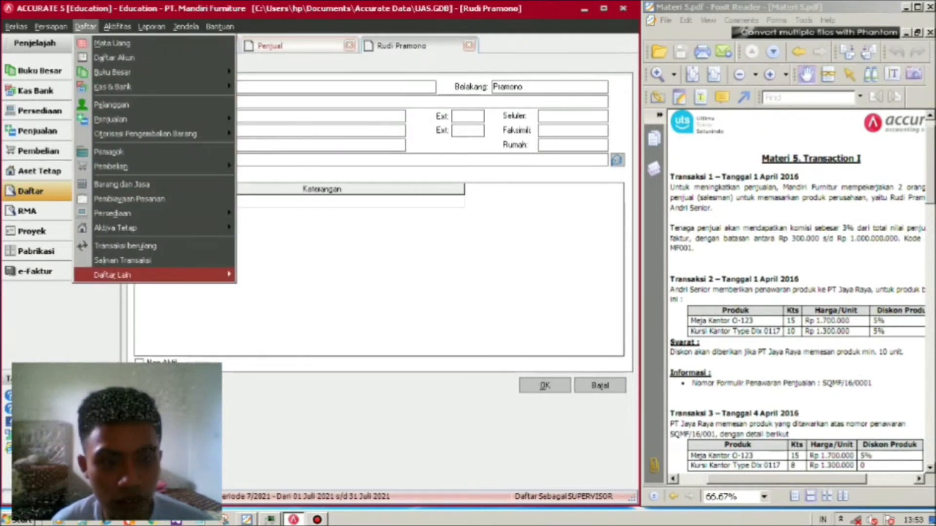
{"action": "mouse_move", "coordinate": [113, 275]}
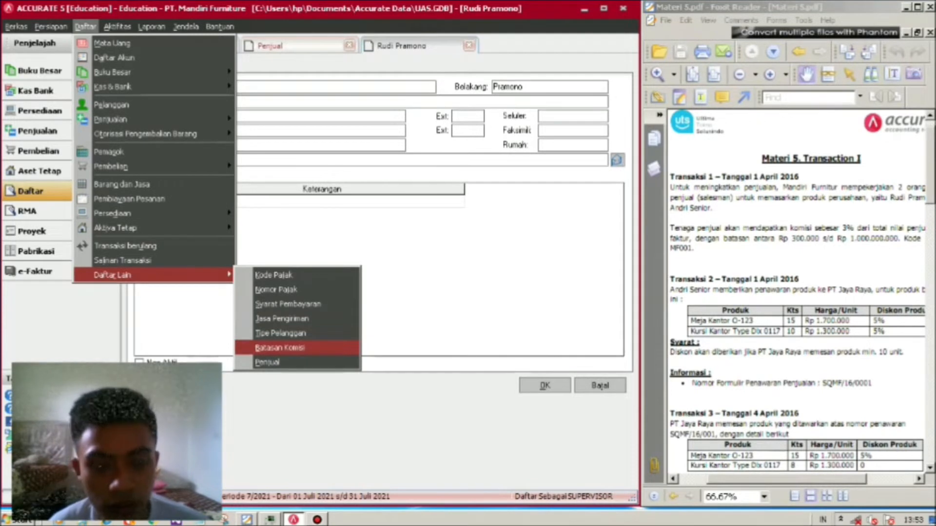
- Create commission rule MF001 based on Jumlah dari Faktur with a dalam batasan range
{"action": "left_click", "coordinate": [280, 348]}
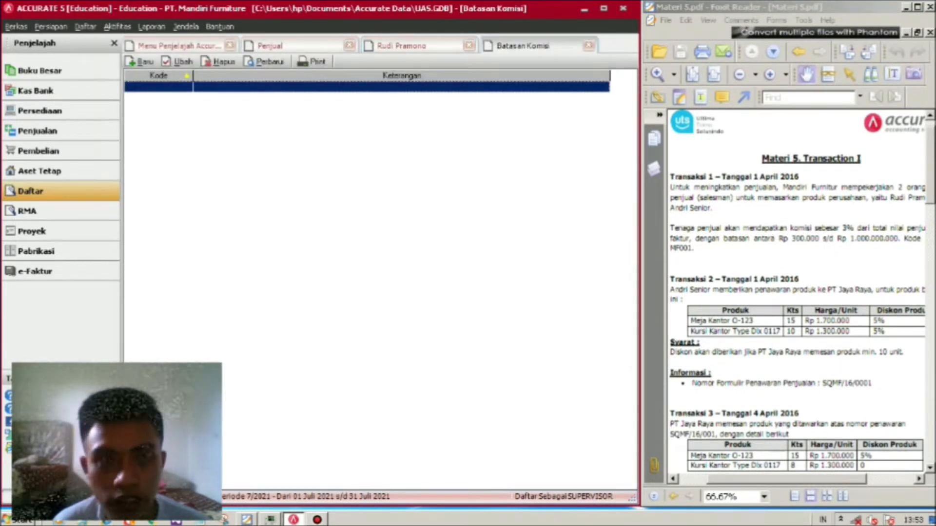
{"action": "left_click", "coordinate": [139, 62]}
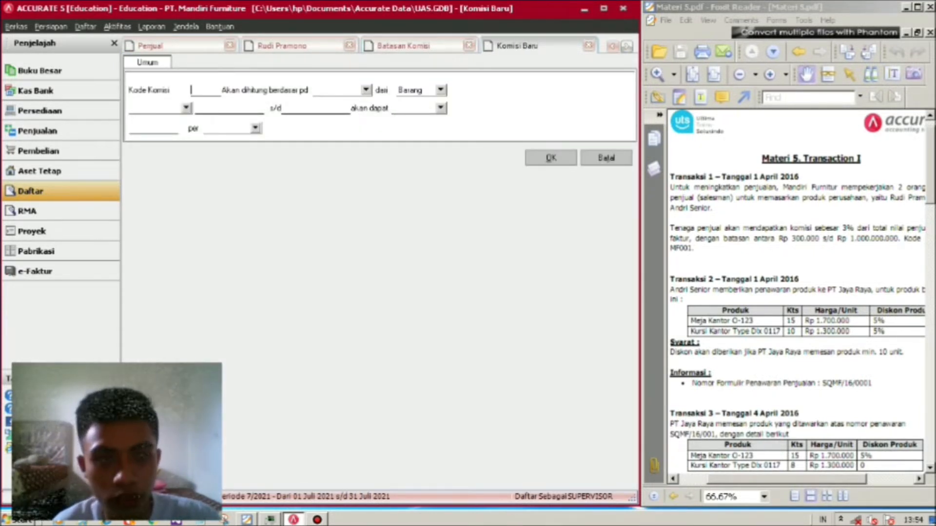
{"action": "type", "text": "M"}
{"action": "type", "text": "F0"}
{"action": "key", "text": "BackSpace"}
{"action": "type", "text": "001"}
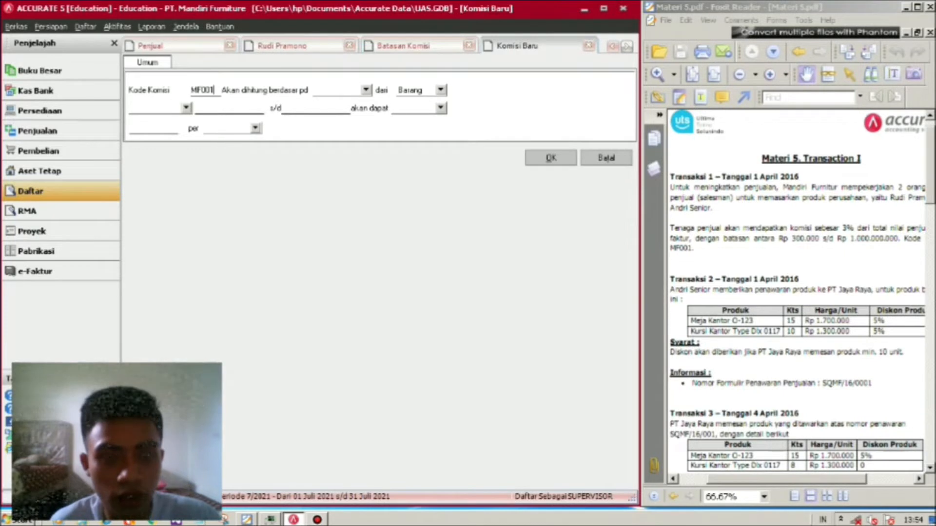
{"action": "key", "text": "Tab"}
{"action": "key", "text": "alt+Down"}
{"action": "key", "text": "Down"}
{"action": "key", "text": "Down"}
{"action": "key", "text": "Return"}
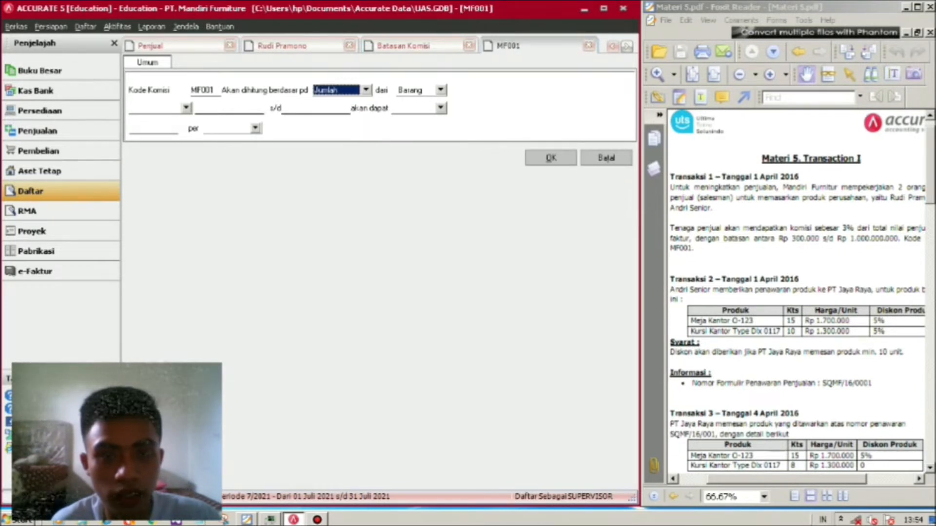
{"action": "key", "text": "Tab"}
{"action": "key", "text": "alt+Down"}
{"action": "key", "text": "Up"}
{"action": "key", "text": "Return"}
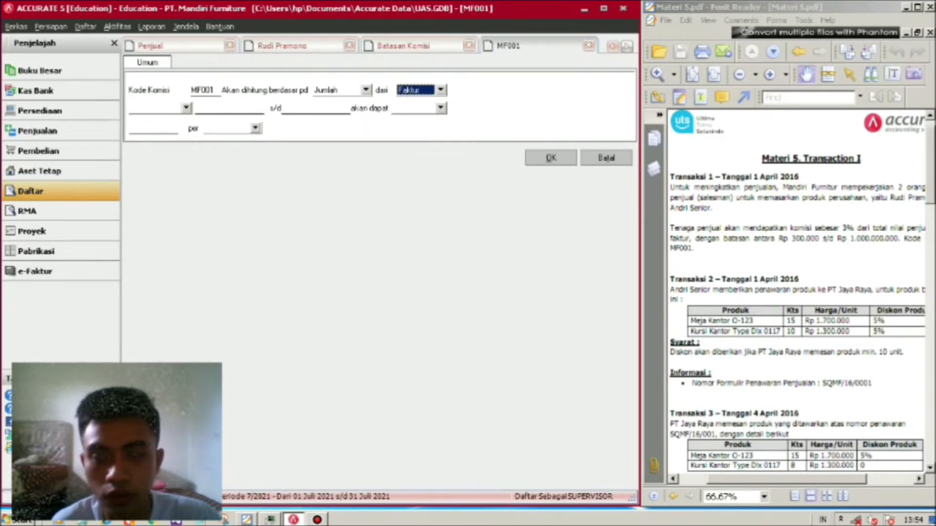
{"action": "key", "text": "Tab"}
{"action": "key", "text": "alt+Down"}
{"action": "key", "text": "Return"}
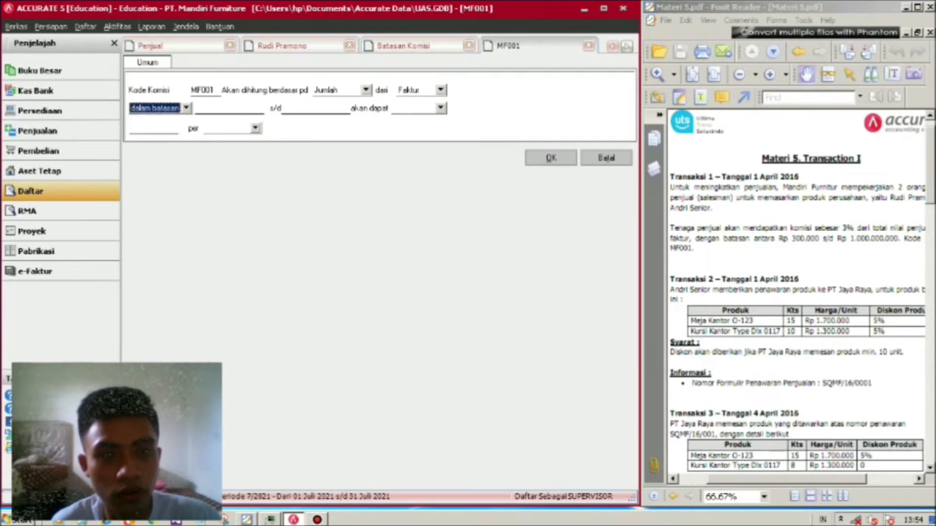
- Set MF001's range to 300.000–1.000.000.000 at 3% per Faktur, then save and refresh
{"action": "key", "text": "Tab"}
{"action": "type", "text": "3"}
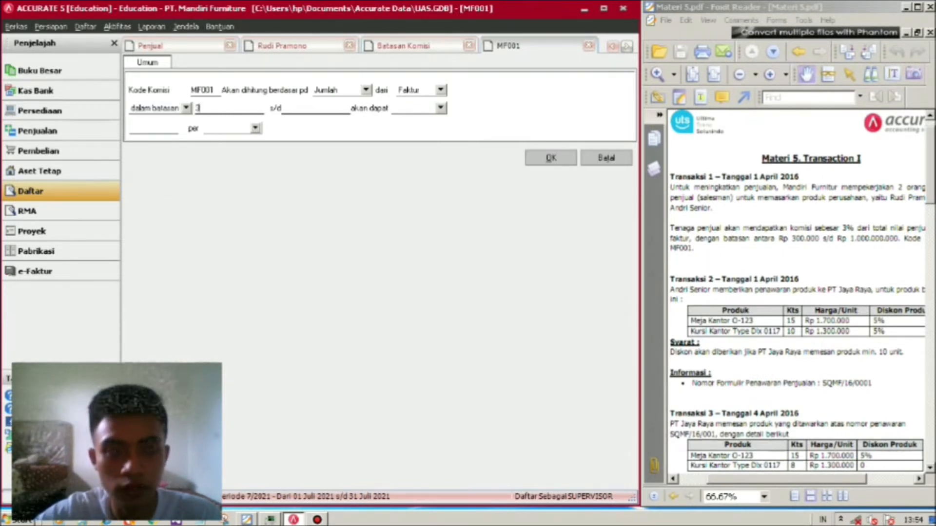
{"action": "type", "text": "00.00000"}
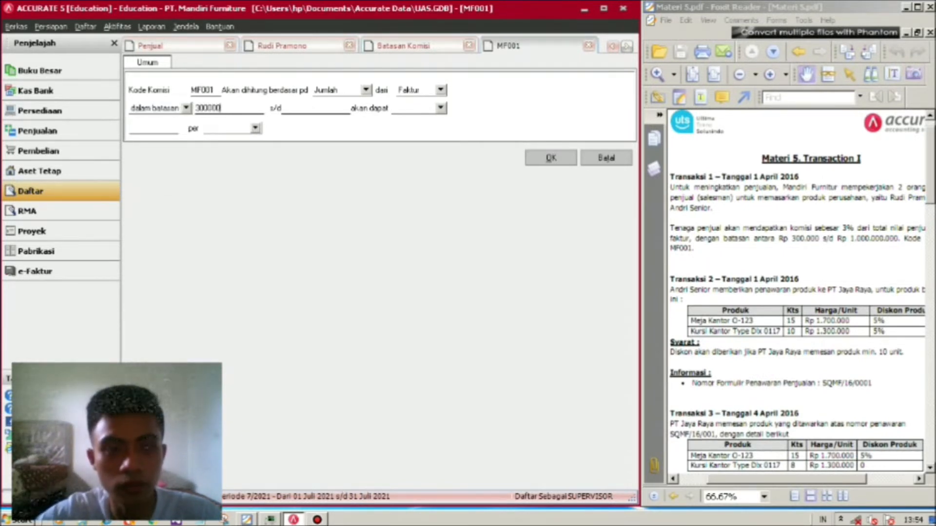
{"action": "key", "text": "Tab"}
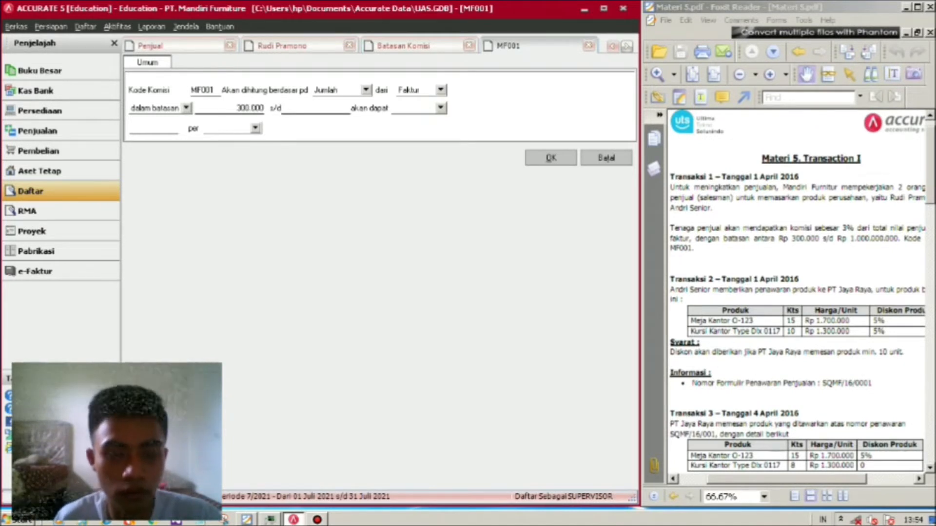
{"action": "type", "text": "10"}
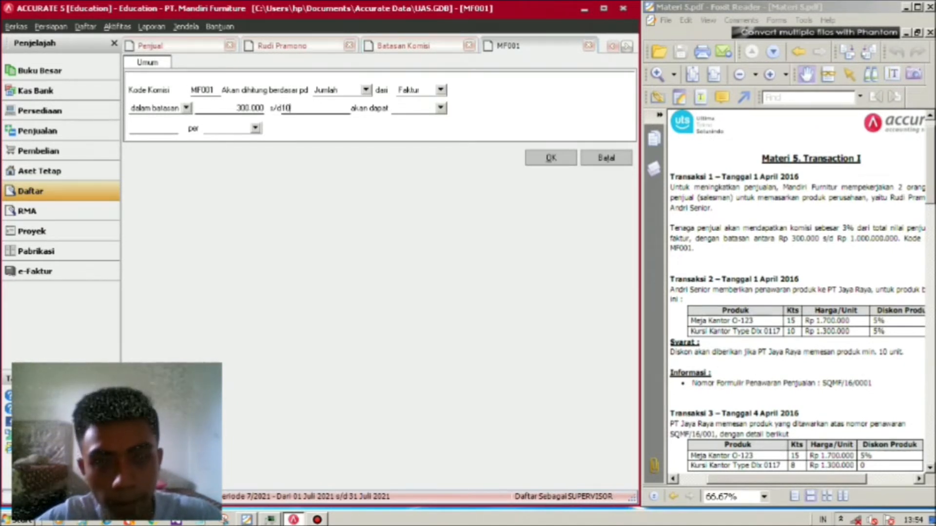
{"action": "type", "text": "00000000"}
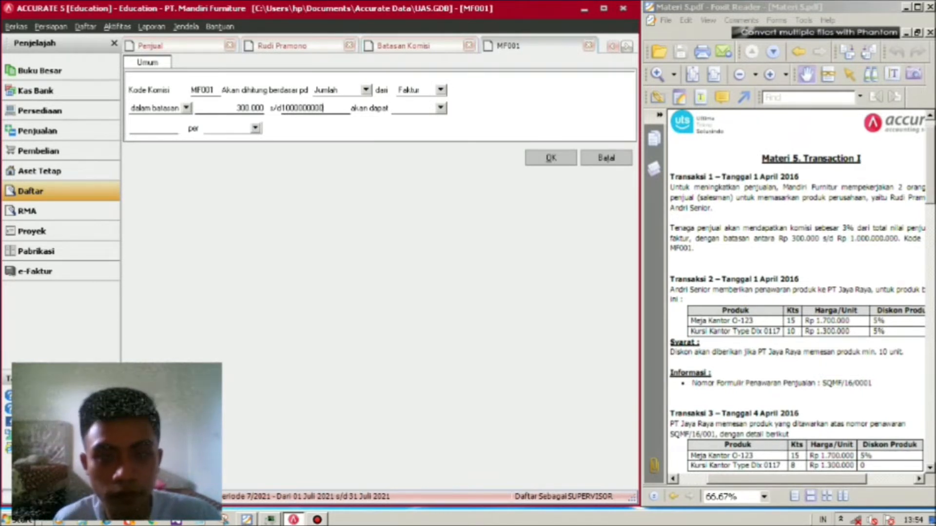
{"action": "key", "text": "Tab"}
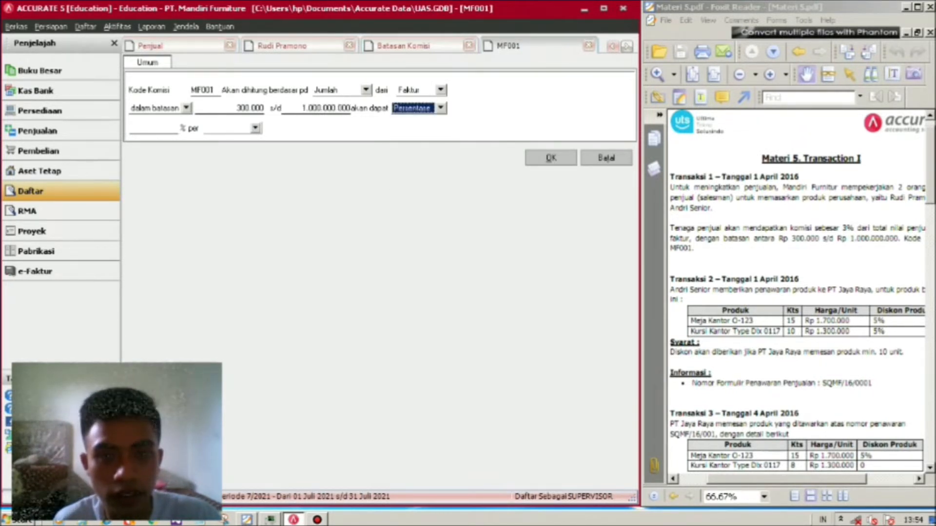
{"action": "key", "text": "Tab"}
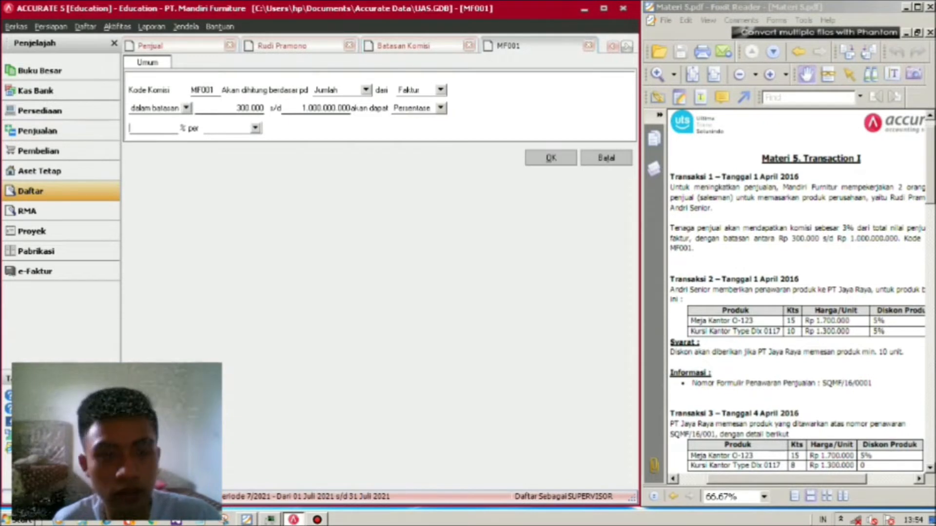
{"action": "type", "text": "3"}
{"action": "key", "text": "Tab"}
{"action": "key", "text": "alt+Down"}
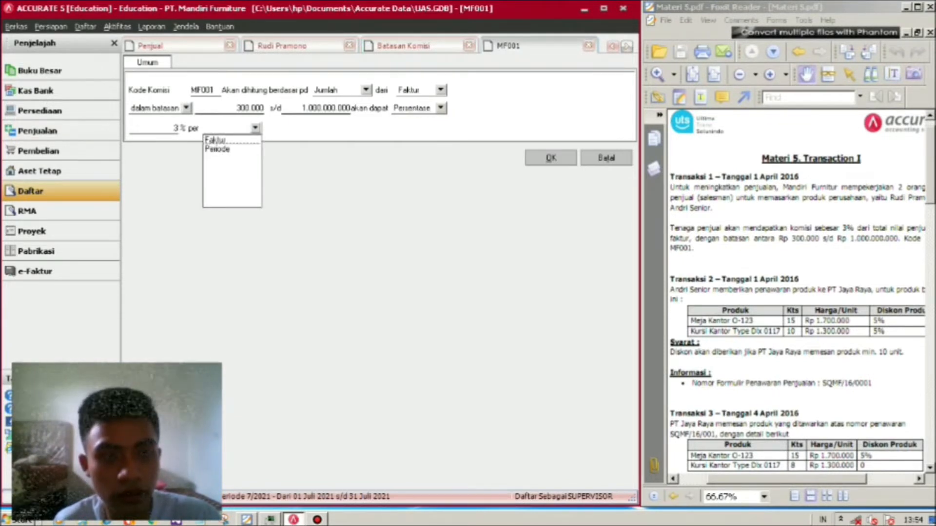
{"action": "key", "text": "Down"}
{"action": "key", "text": "Return"}
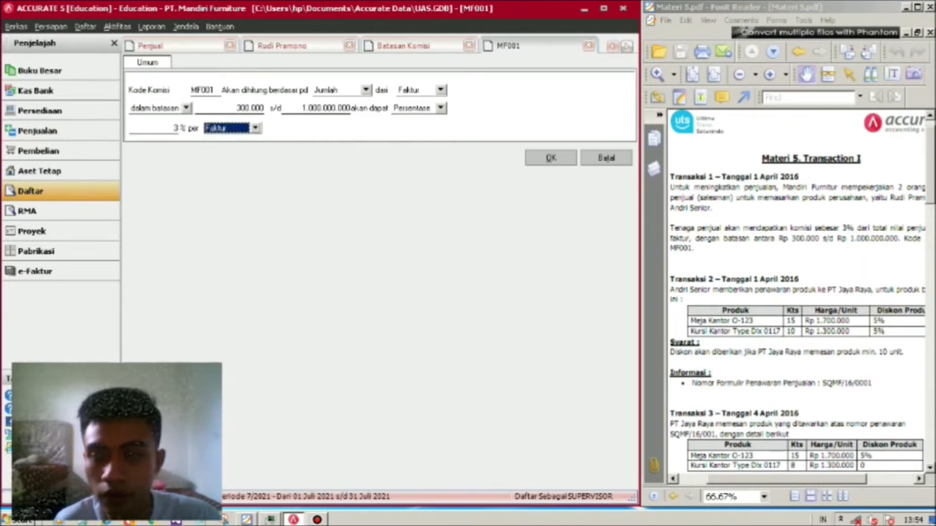
{"action": "left_click_drag", "start_coordinate": [800, 292], "coordinate": [810, 274]}
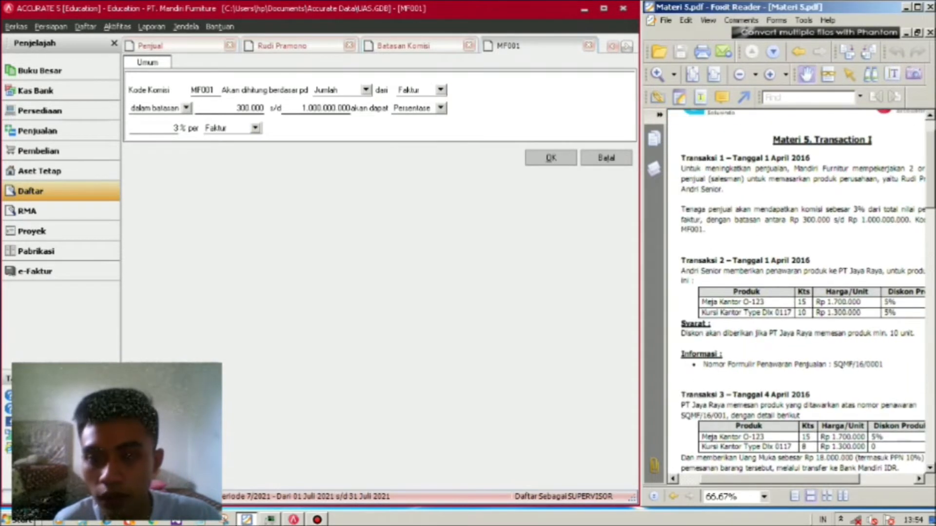
{"action": "left_click", "coordinate": [551, 158]}
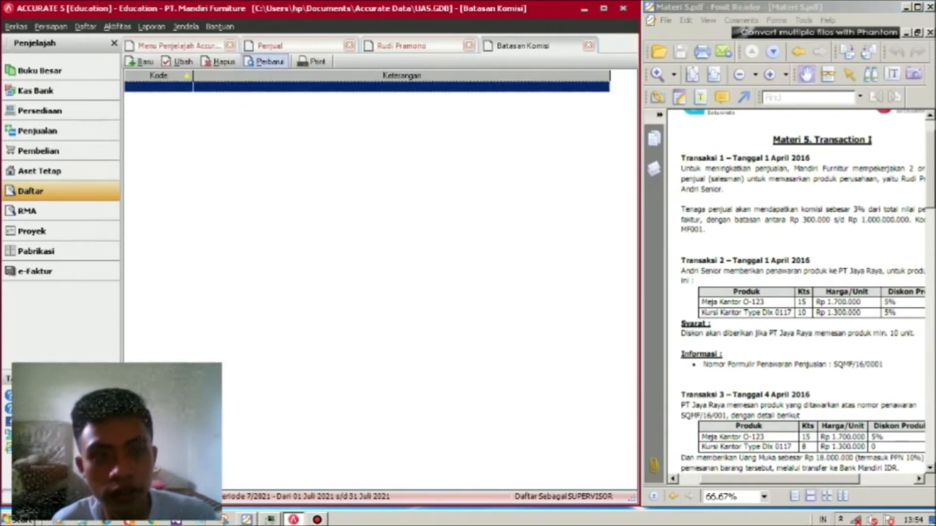
{"action": "left_click", "coordinate": [266, 61]}
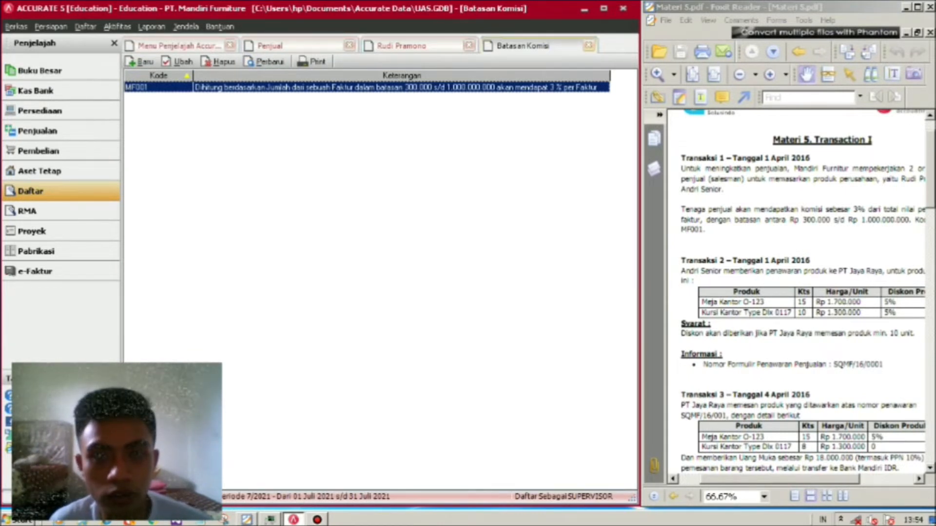
{"action": "left_click", "coordinate": [589, 45]}
{"action": "left_click", "coordinate": [173, 201]}
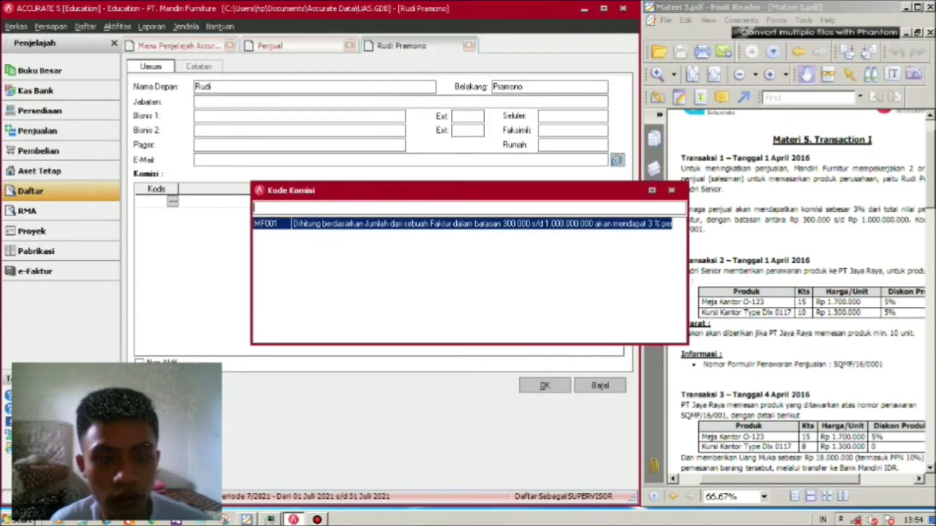
{"action": "key", "text": "Return"}
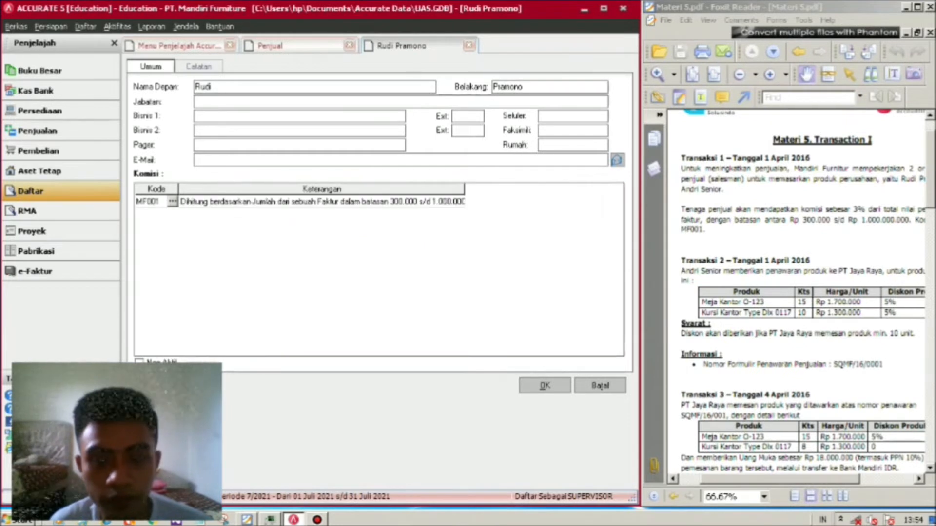
{"action": "left_click", "coordinate": [544, 386]}
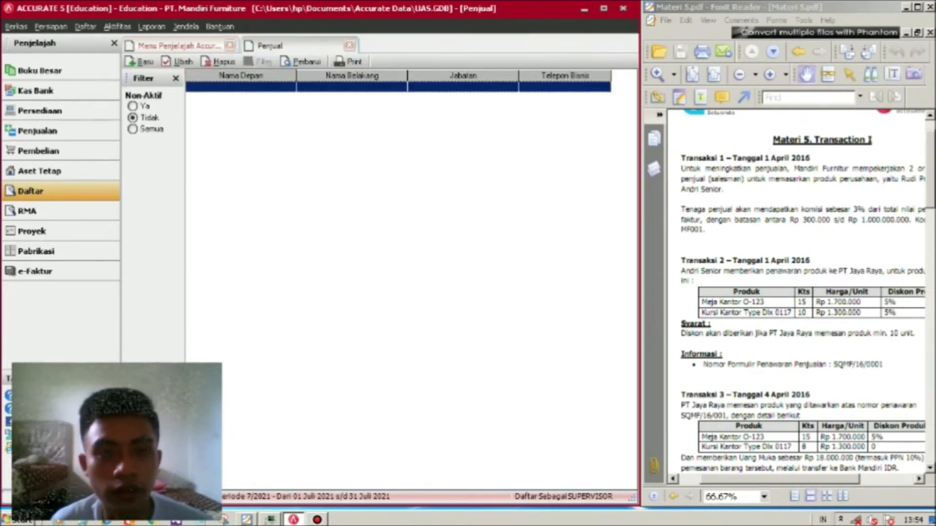
{"action": "left_click", "coordinate": [300, 62]}
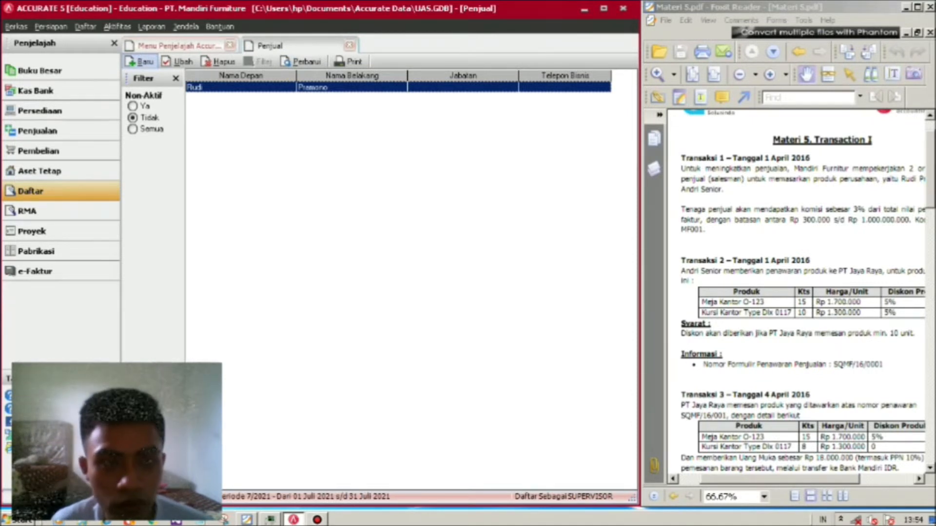
- Add salesperson Andri Senior with commission code MF001, refresh and close the salesperson list
{"action": "left_click", "coordinate": [141, 62]}
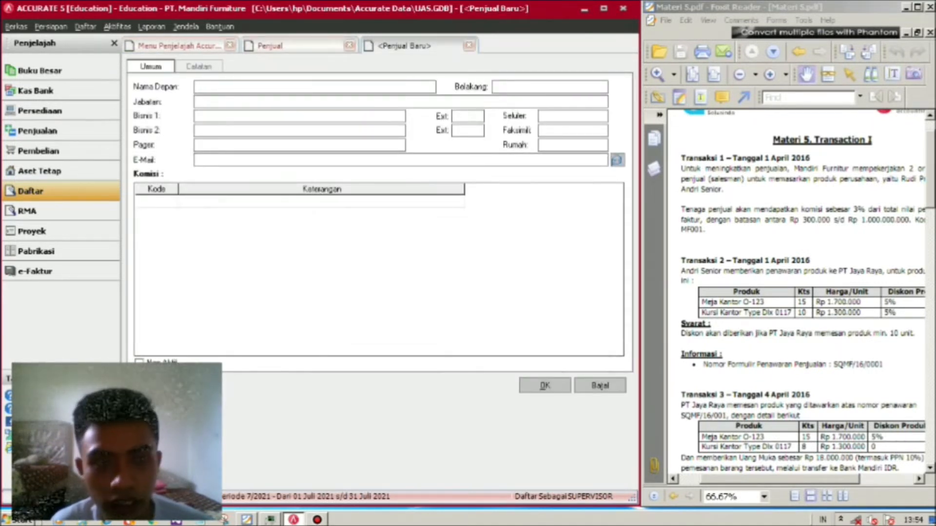
{"action": "type", "text": "A"}
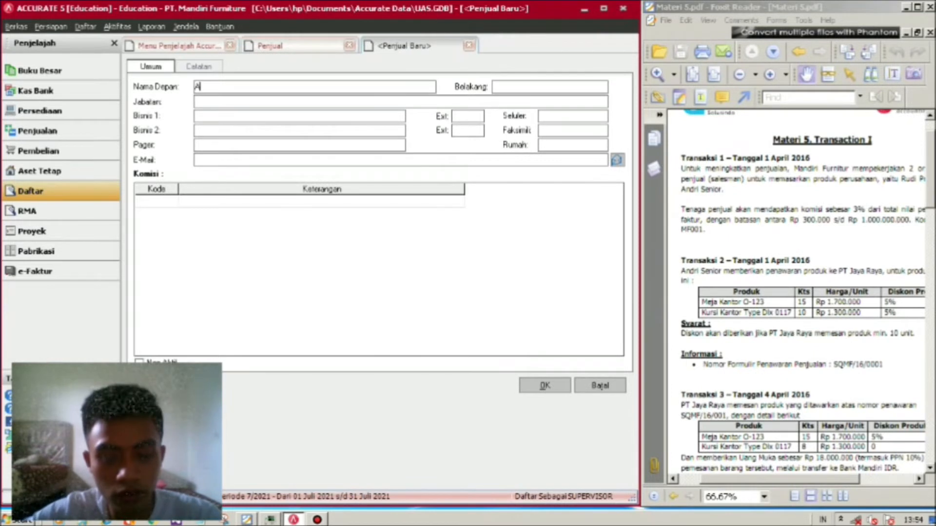
{"action": "type", "text": "ndri"}
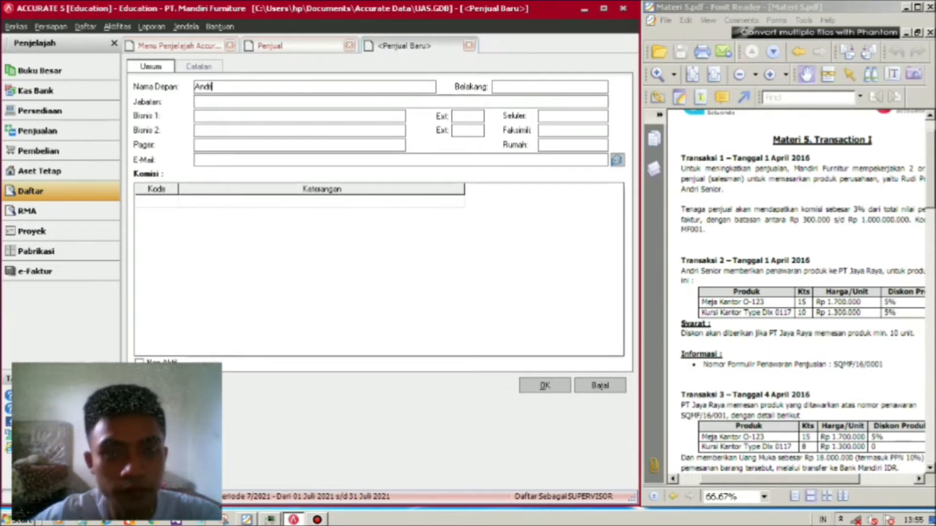
{"action": "key", "text": "Tab"}
{"action": "type", "text": "Senior"}
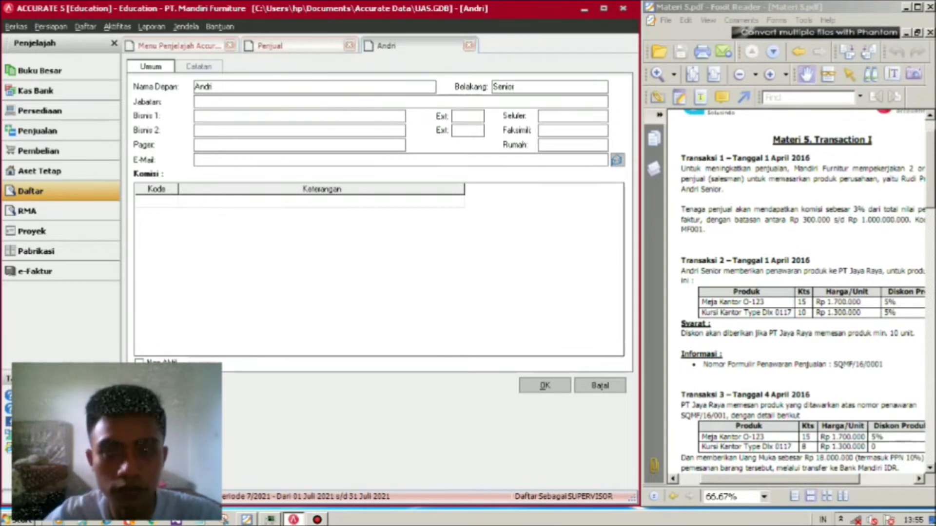
{"action": "left_click", "coordinate": [156, 201]}
{"action": "left_click", "coordinate": [172, 201]}
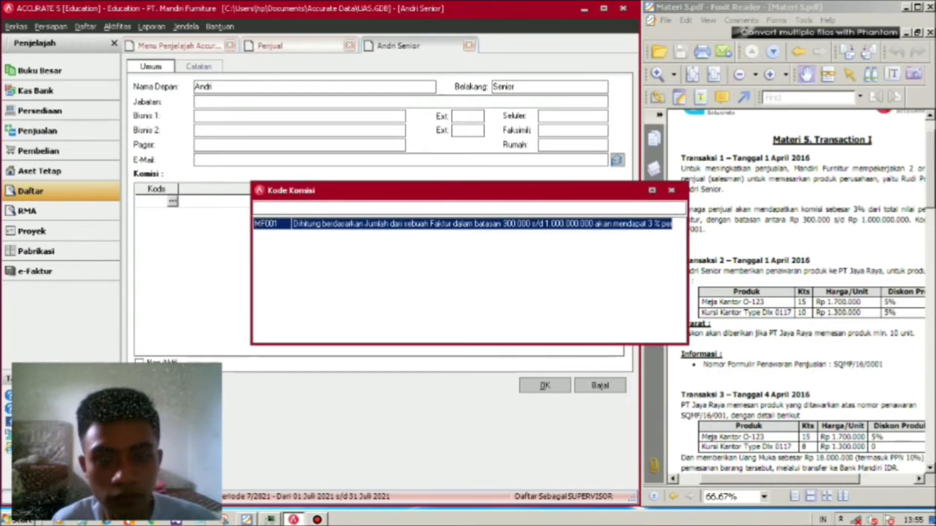
{"action": "key", "text": "Return"}
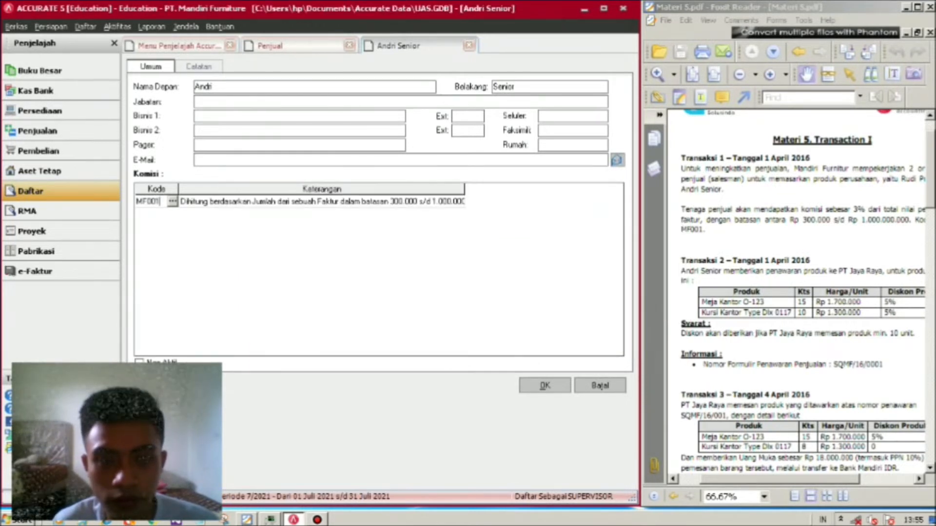
{"action": "left_click", "coordinate": [545, 386]}
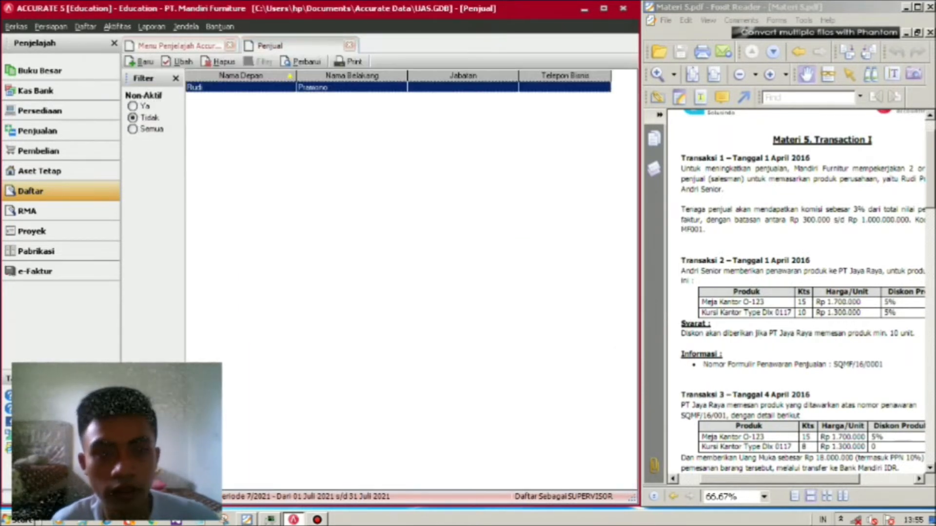
{"action": "left_click", "coordinate": [302, 62]}
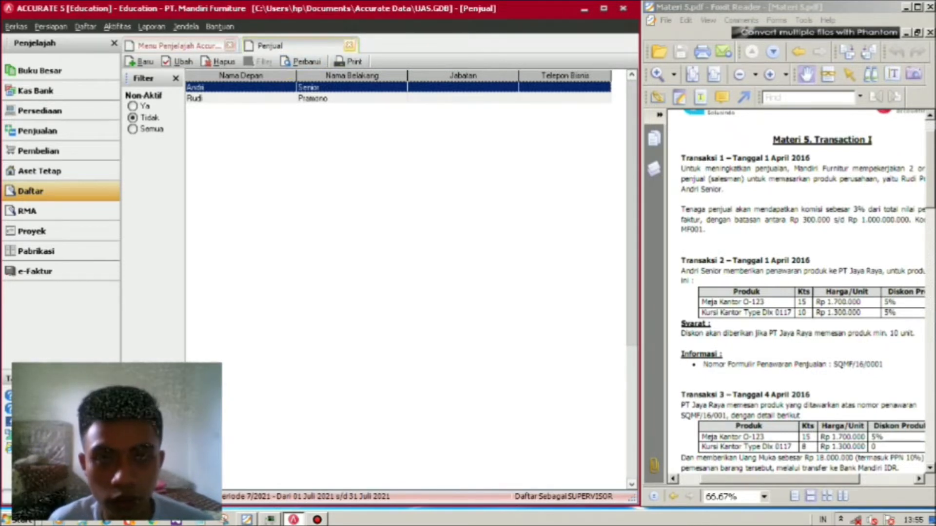
{"action": "left_click", "coordinate": [349, 45]}
{"action": "left_click_drag", "start_coordinate": [805, 342], "coordinate": [799, 236]}
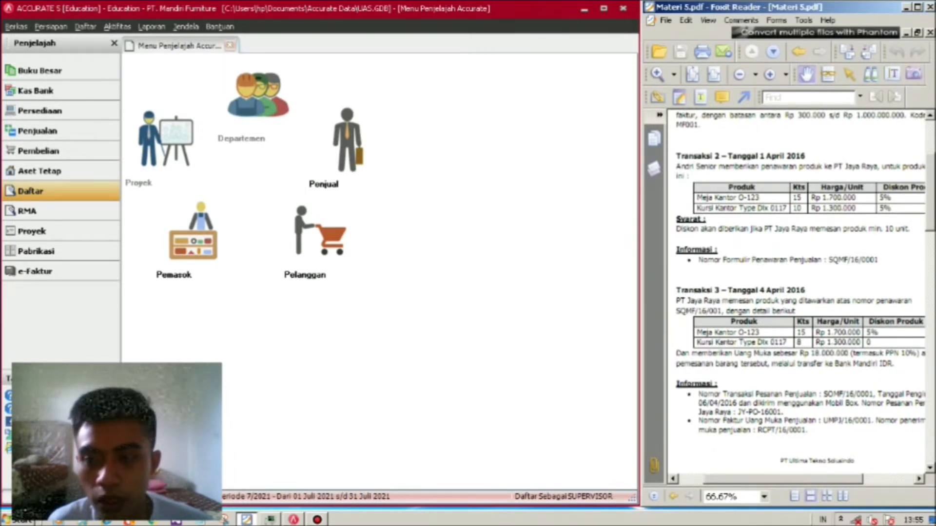
- Open a new Penawaran Penjualan form from the Penjualan page
{"action": "left_click_drag", "start_coordinate": [798, 236], "coordinate": [786, 249]}
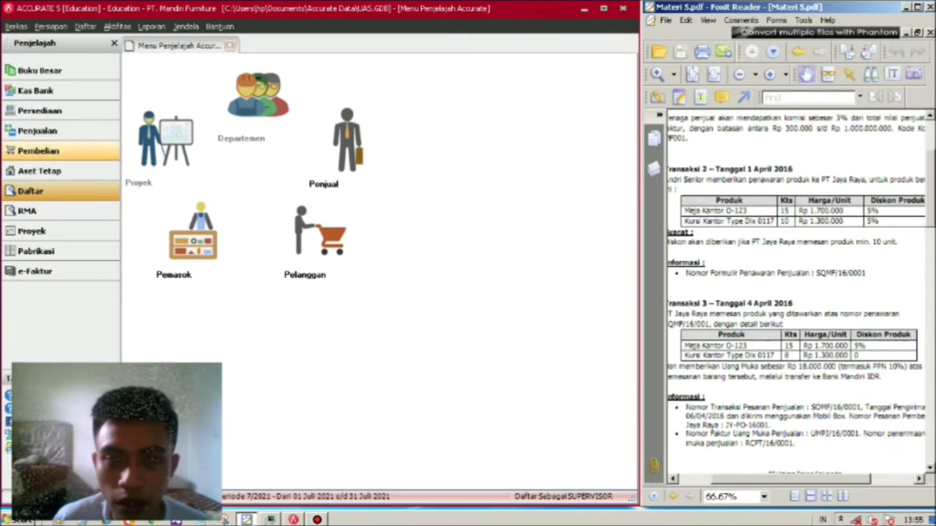
{"action": "left_click", "coordinate": [39, 131]}
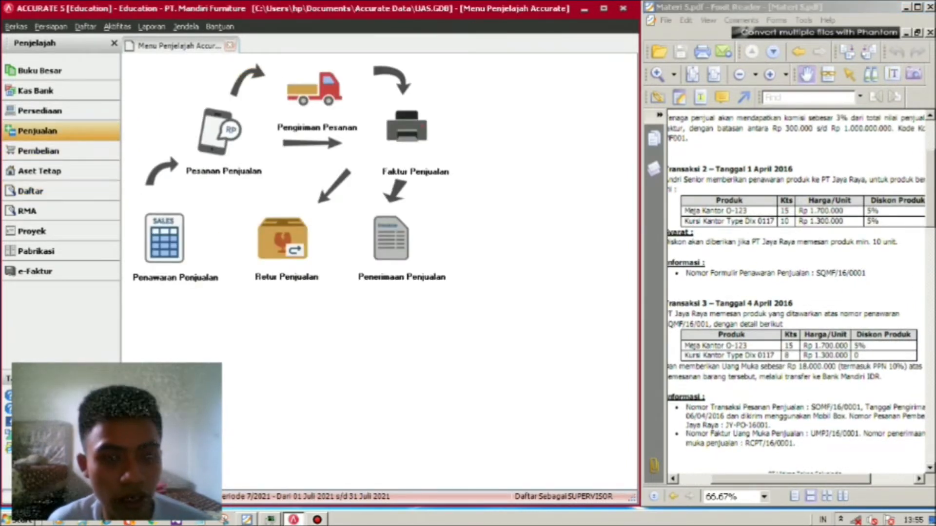
{"action": "left_click", "coordinate": [165, 238]}
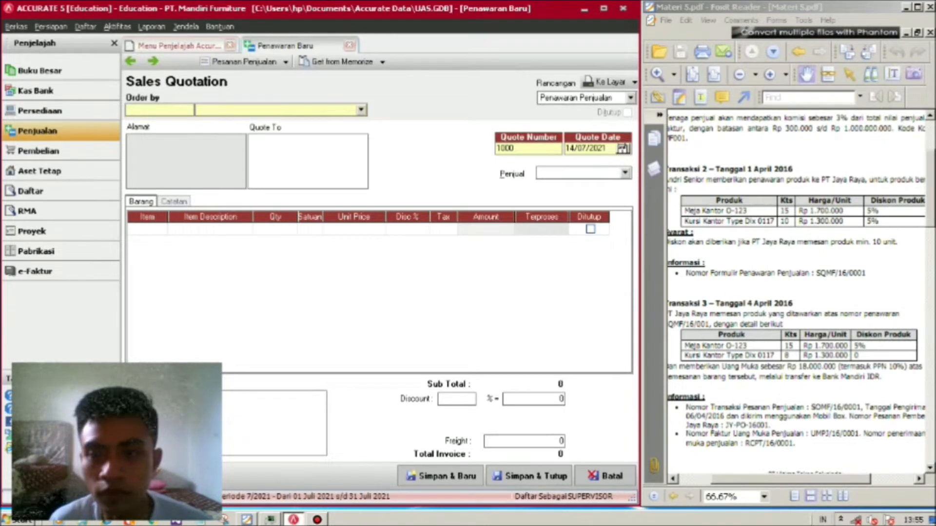
- Choose Jaya Raya, PT as the ordering customer for the quotation
{"action": "left_click_drag", "start_coordinate": [799, 293], "coordinate": [818, 303]}
{"action": "left_click", "coordinate": [361, 109]}
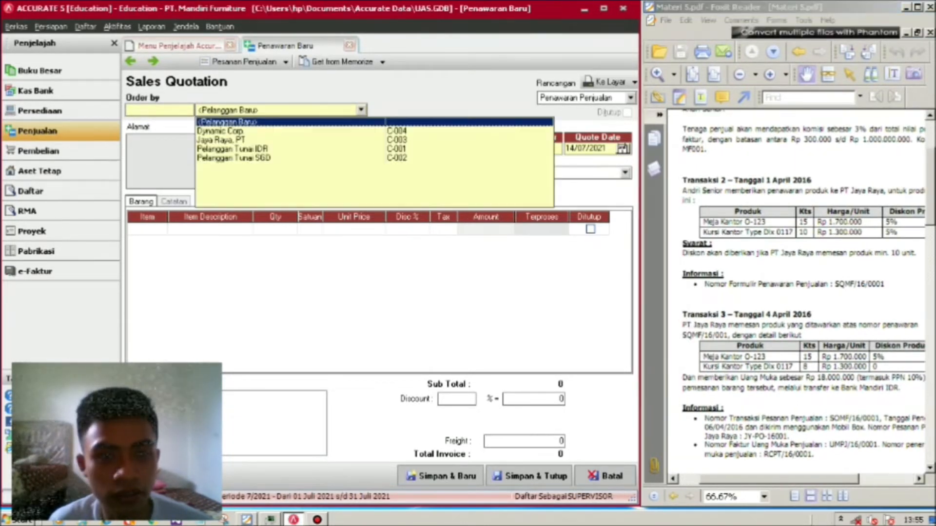
{"action": "left_click", "coordinate": [229, 139]}
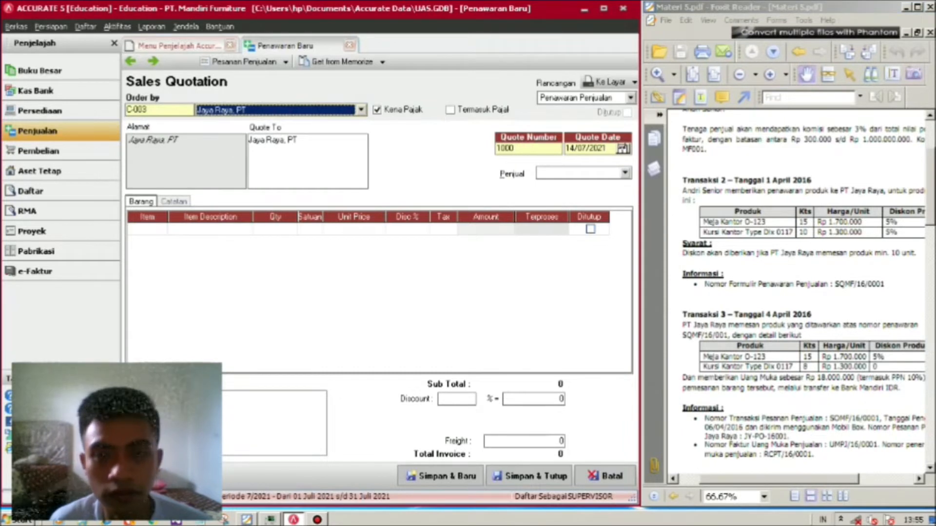
- Copy quote number SQMF/16/0001 from the PDF into the quotation and date it 01/04/2016
{"action": "left_click_drag", "start_coordinate": [828, 293], "coordinate": [804, 289]}
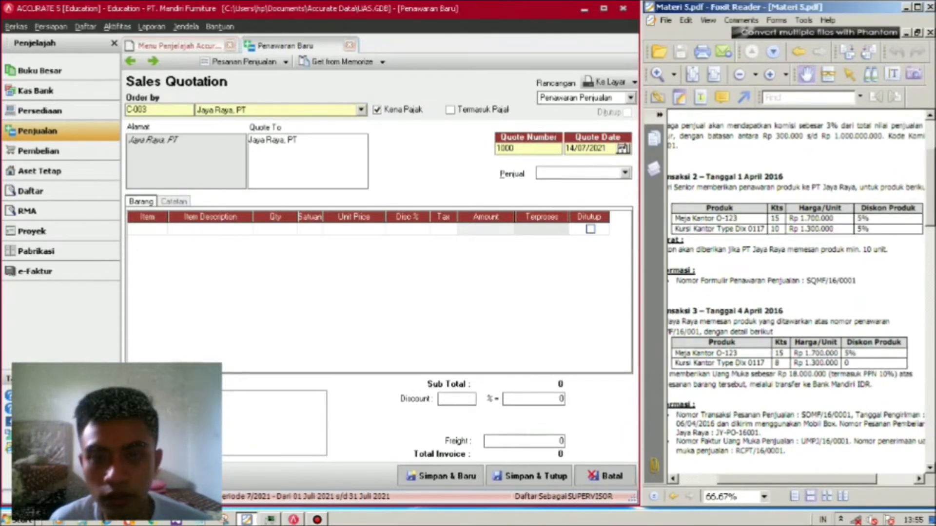
{"action": "scroll", "coordinate": [800, 292], "scroll_direction": "down", "scroll_amount": 2}
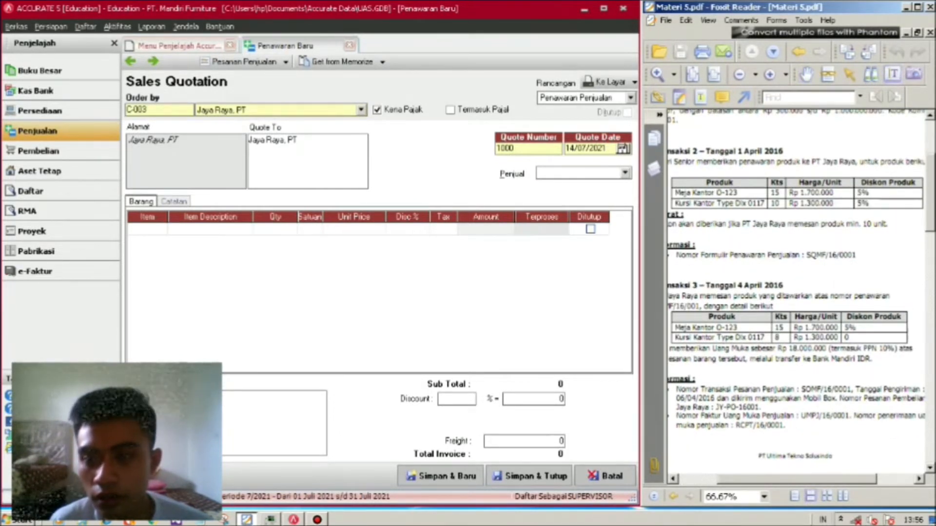
{"action": "double_click", "coordinate": [832, 255]}
{"action": "key", "text": "ctrl+c"}
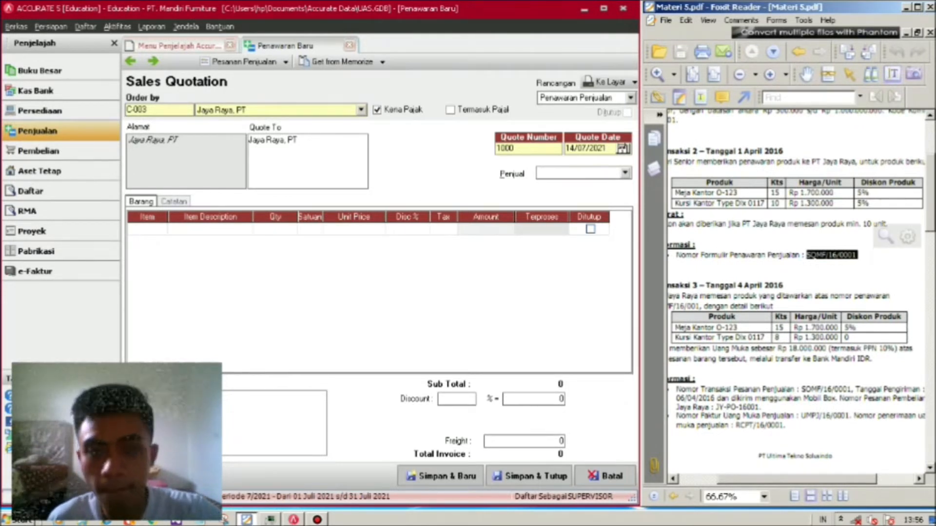
{"action": "key", "text": "alt+Tab"}
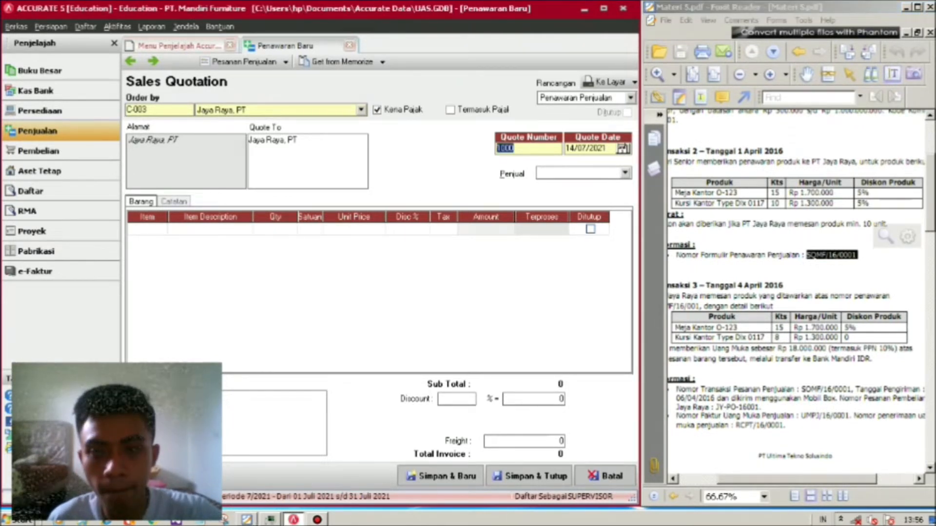
{"action": "key", "text": "ctrl+v"}
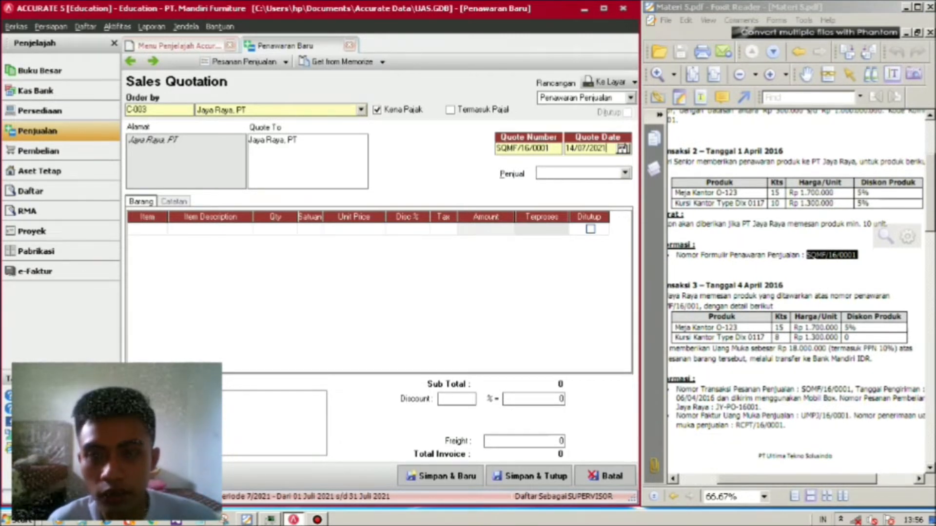
{"action": "key", "text": "Tab"}
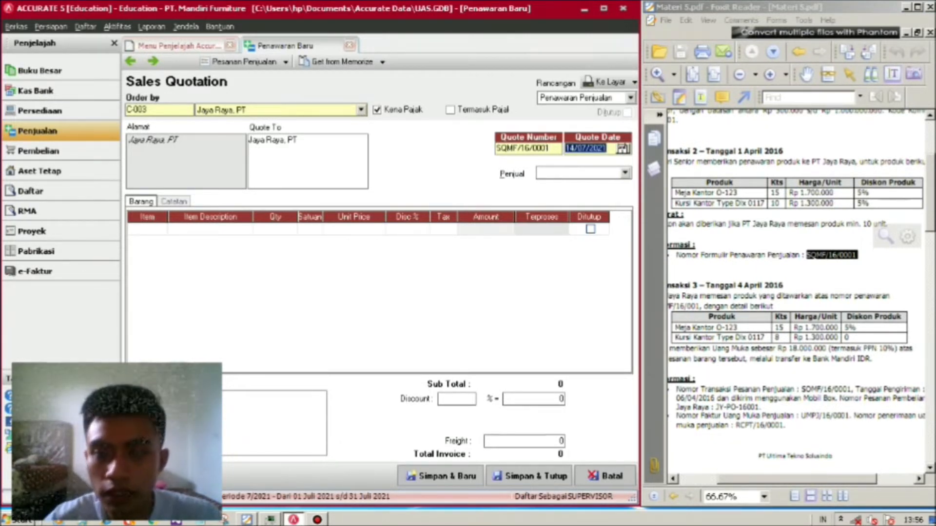
{"action": "type", "text": "0"}
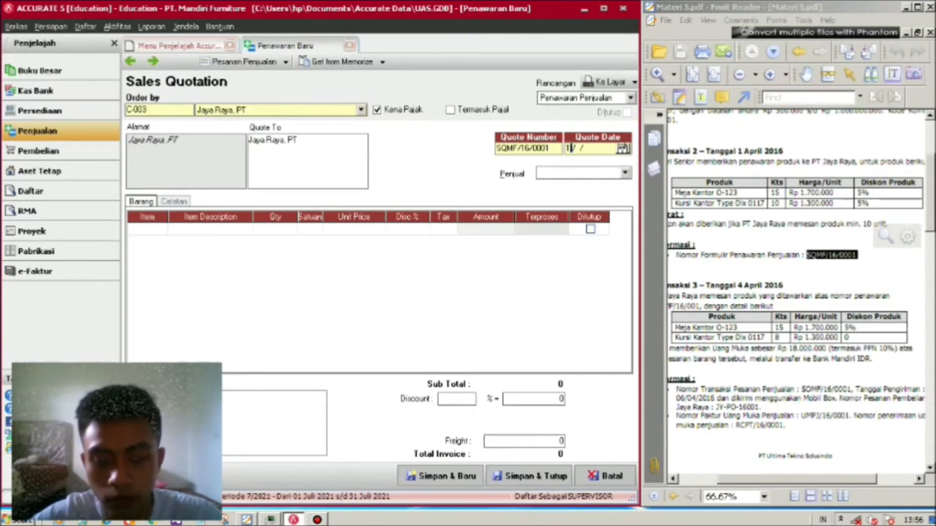
{"action": "type", "text": "1/04/20"}
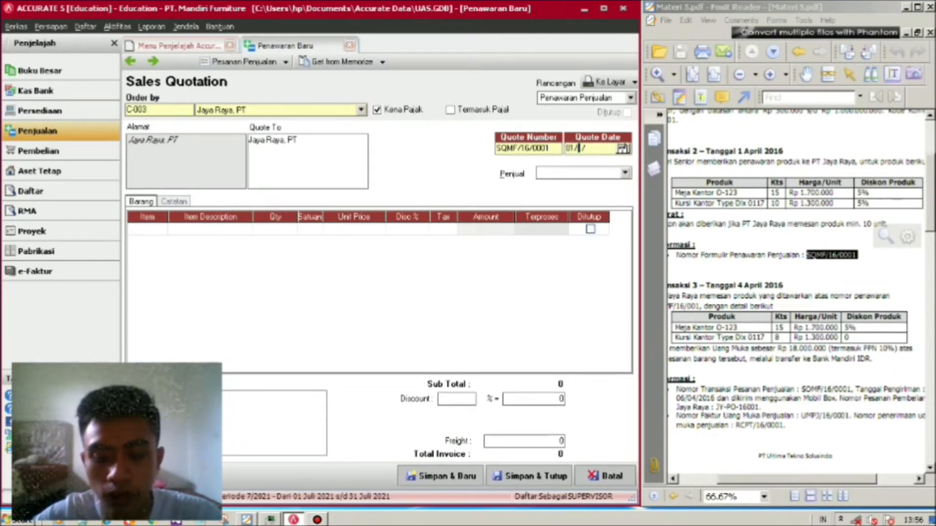
{"action": "type", "text": "16"}
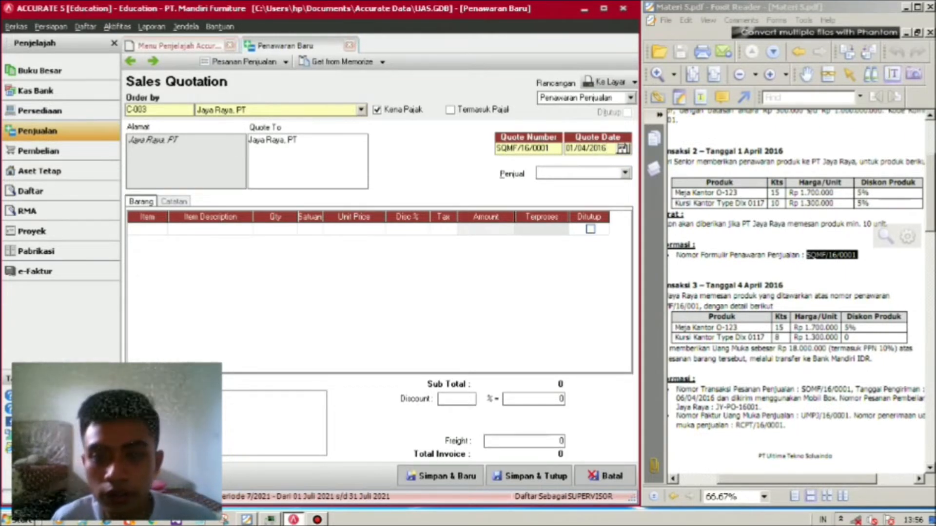
- Pick Andri Senior as the salesperson and bring up the item list for the first line
{"action": "left_click_drag", "start_coordinate": [759, 203], "coordinate": [828, 251]}
{"action": "left_click", "coordinate": [807, 74]}
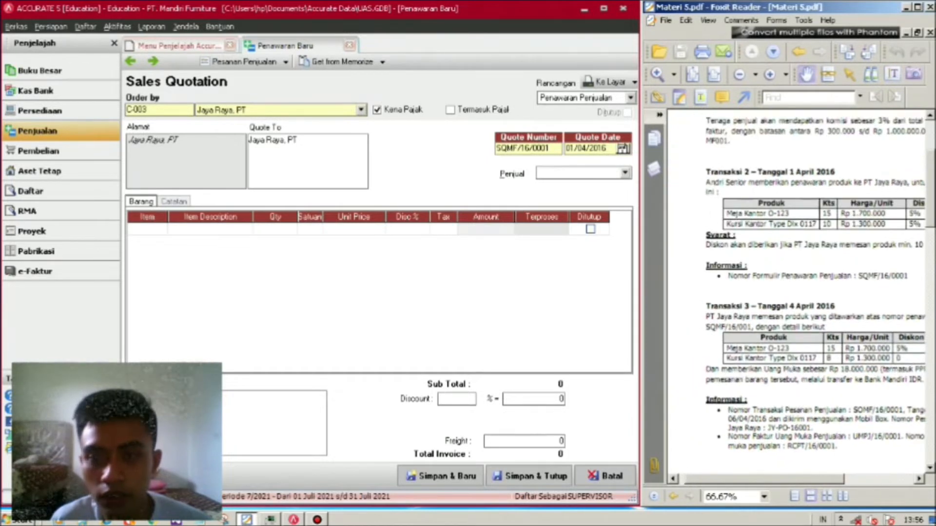
{"action": "left_click", "coordinate": [581, 173]}
{"action": "left_click", "coordinate": [625, 173]}
{"action": "left_click", "coordinate": [560, 184]}
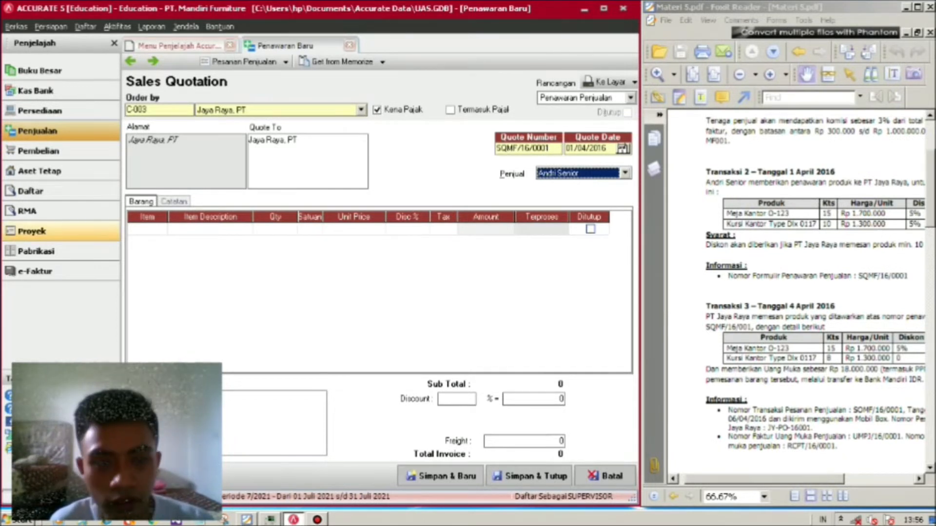
{"action": "left_click", "coordinate": [144, 229]}
{"action": "left_click", "coordinate": [161, 230]}
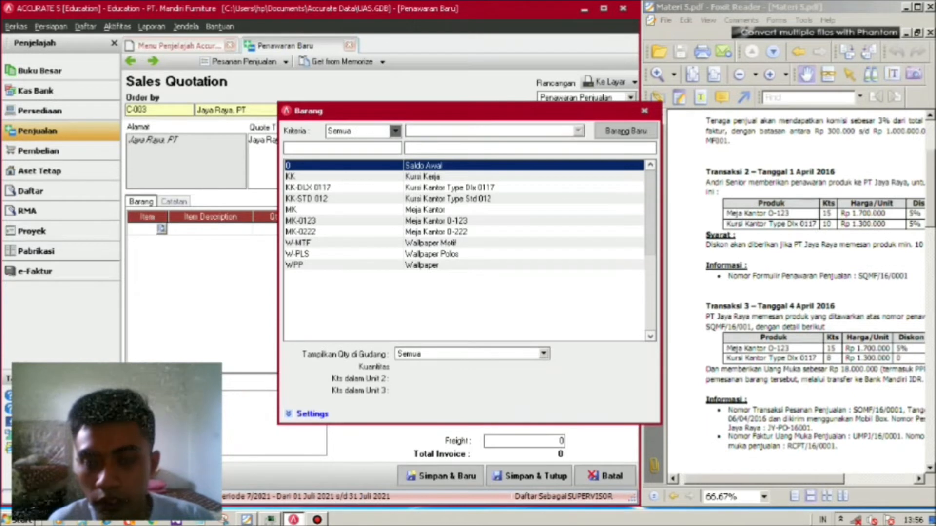
- Add item MK-0123 Meja Kantor 0-123 with a quantity of 15
{"action": "left_click", "coordinate": [341, 221]}
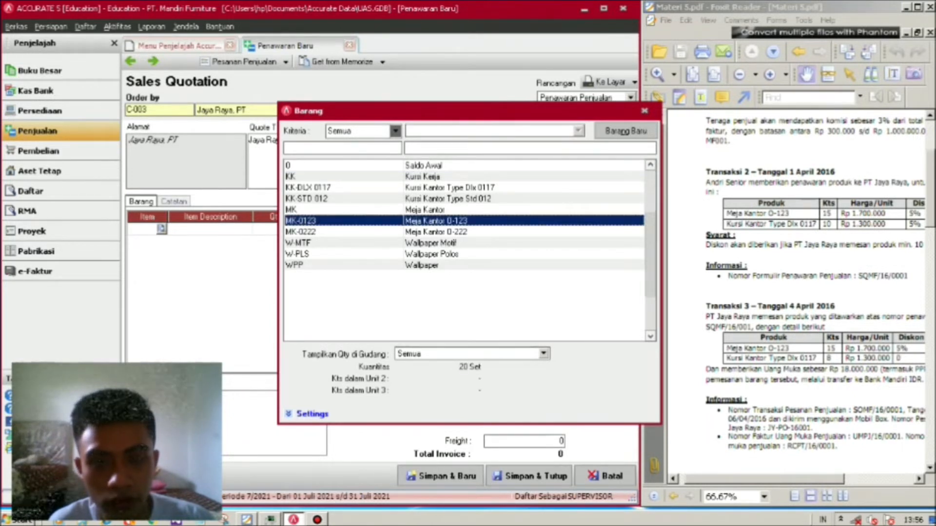
{"action": "key", "text": "Return"}
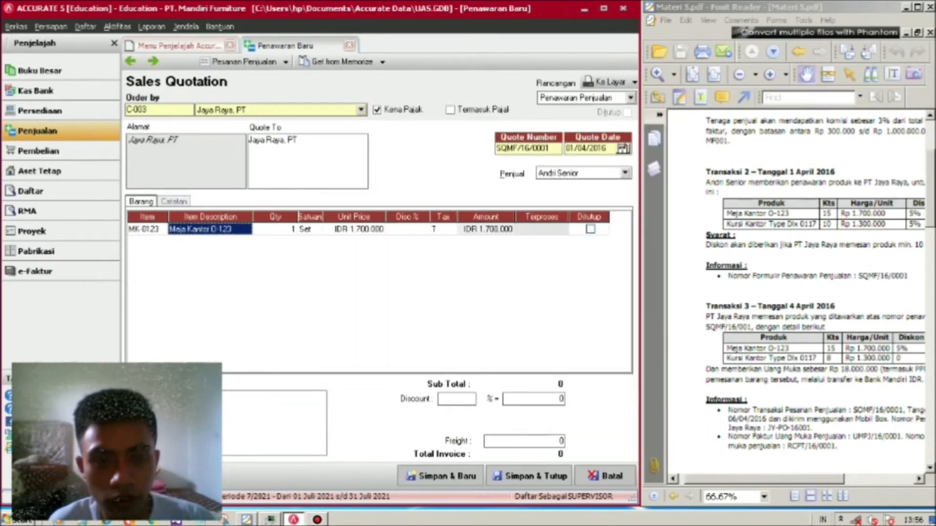
{"action": "key", "text": "Tab"}
{"action": "type", "text": "5"}
{"action": "key", "text": "Tab"}
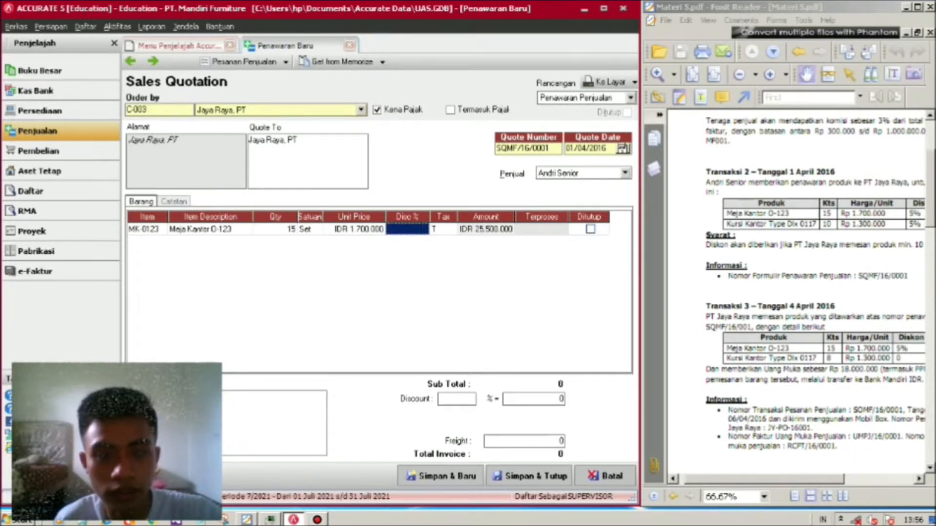
- Give the line a 5% discount so the totals reach 26.647.500 including 2.422.500 PPN
{"action": "key", "text": "alt+Tab"}
{"action": "scroll", "coordinate": [799, 293], "scroll_direction": "up", "scroll_amount": 1}
{"action": "scroll", "coordinate": [800, 293], "scroll_direction": "right", "scroll_amount": 1}
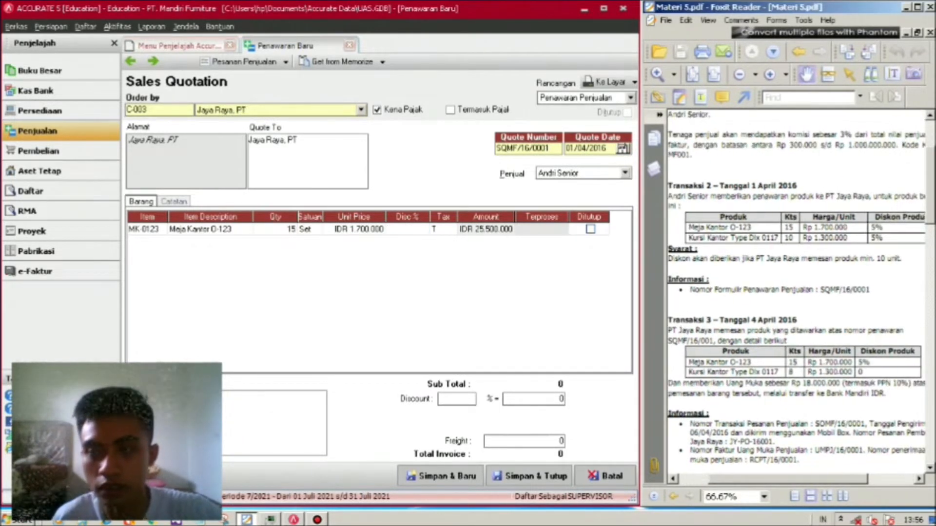
{"action": "key", "text": "alt+Tab"}
{"action": "type", "text": "5"}
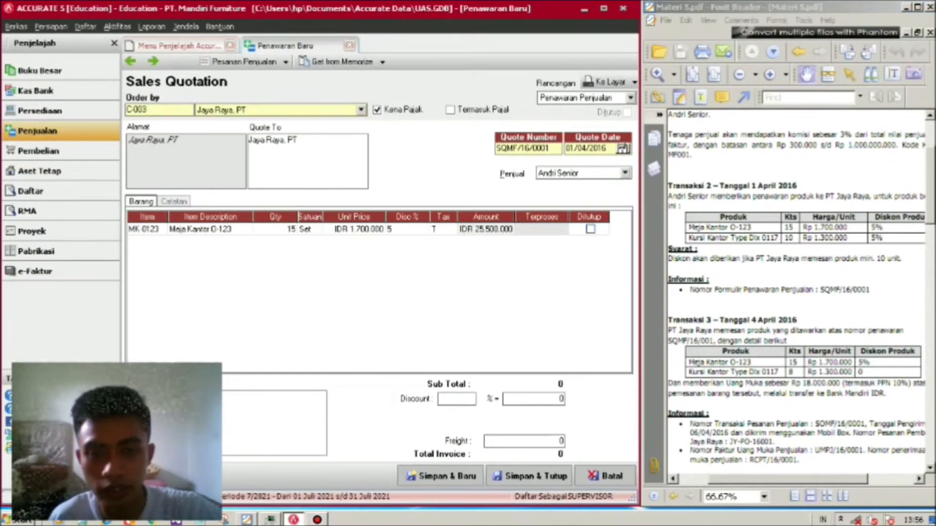
{"action": "key", "text": "Tab"}
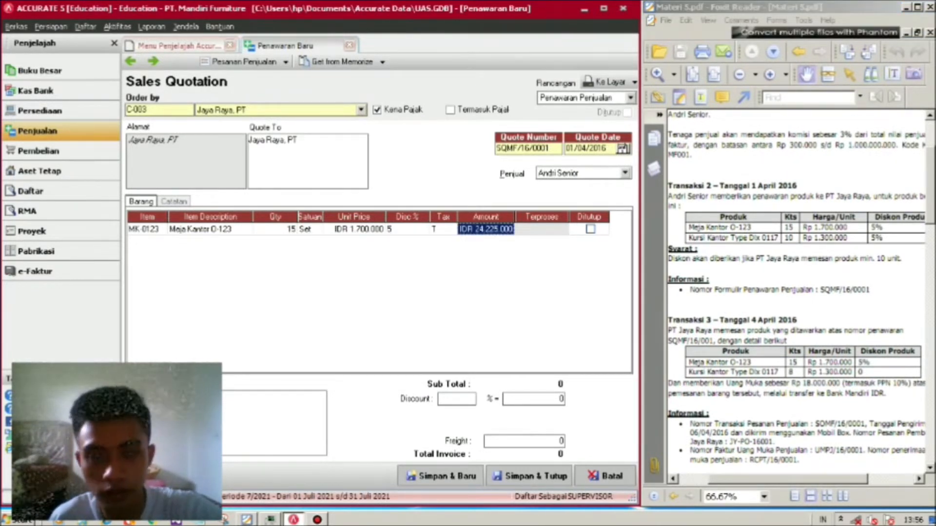
{"action": "left_click", "coordinate": [443, 229]}
{"action": "key", "text": "Tab"}
{"action": "key", "text": "Tab"}
{"action": "key", "text": "Tab"}
{"action": "key", "text": "Tab"}
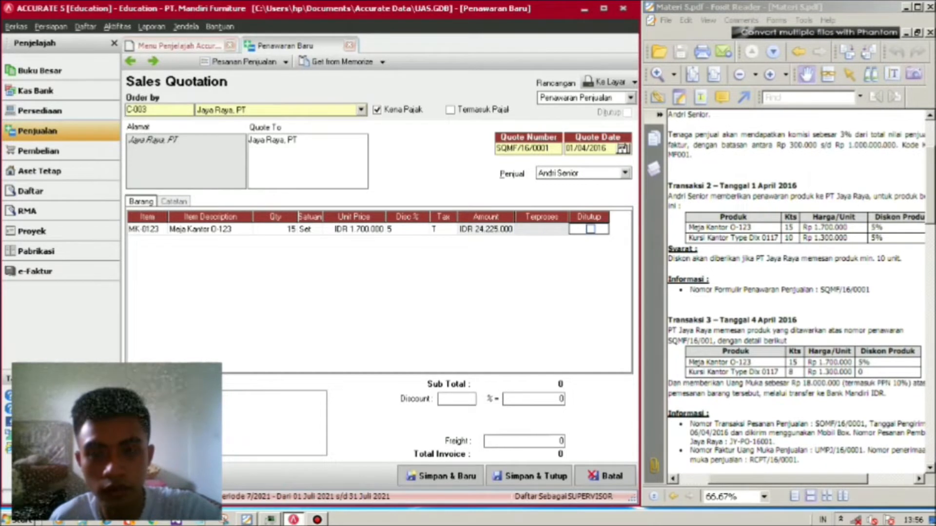
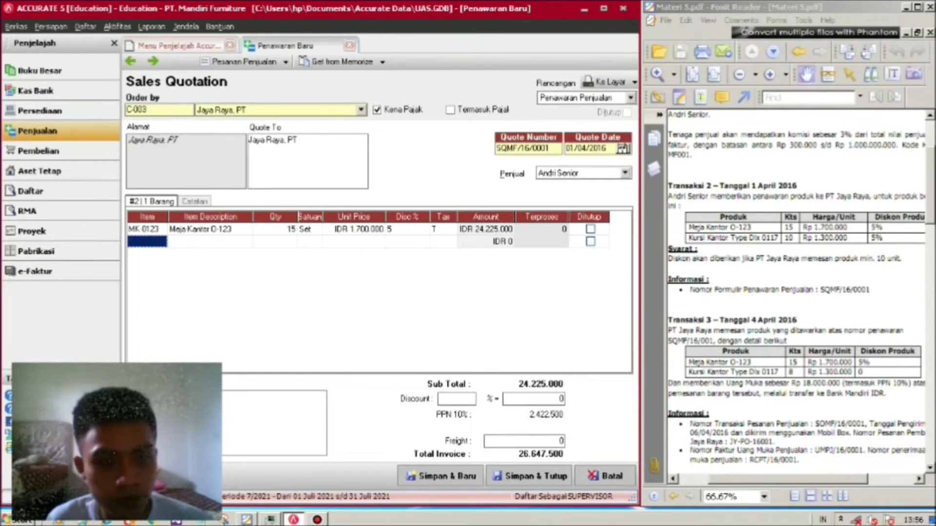
- Add KK-DLX 0117 as the second line: 10 sets at 5% discount, bringing the invoice to 40.232.500
{"action": "key", "text": "F2"}
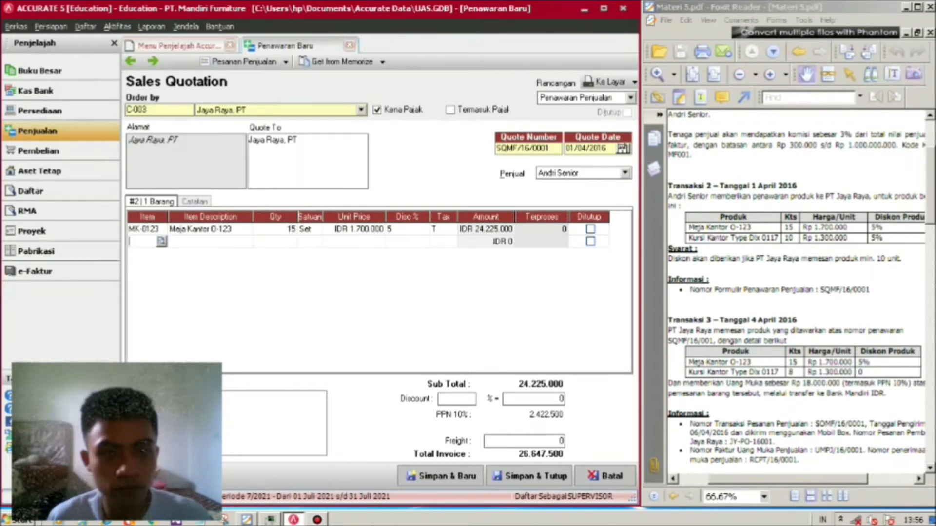
{"action": "key", "text": "Return"}
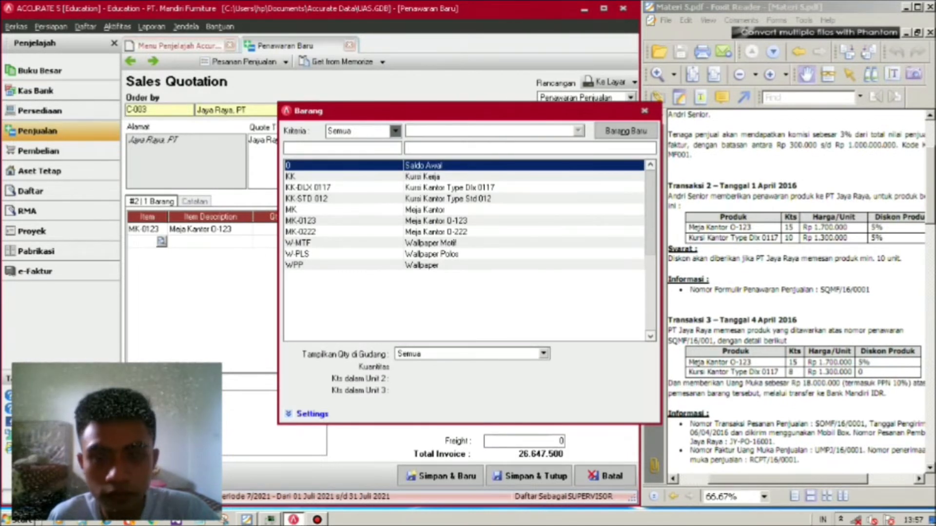
{"action": "key", "text": "Down"}
{"action": "key", "text": "Down"}
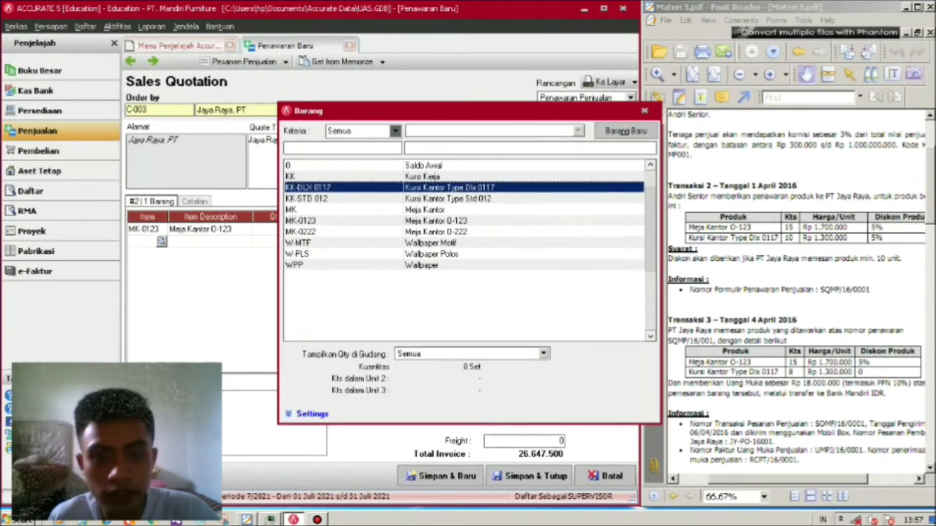
{"action": "key", "text": "Return"}
{"action": "key", "text": "Tab"}
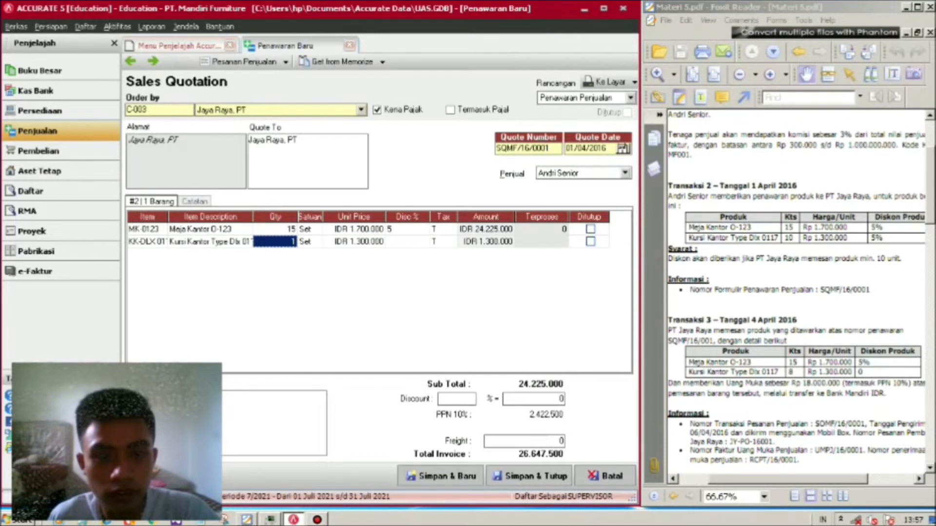
{"action": "type", "text": "10"}
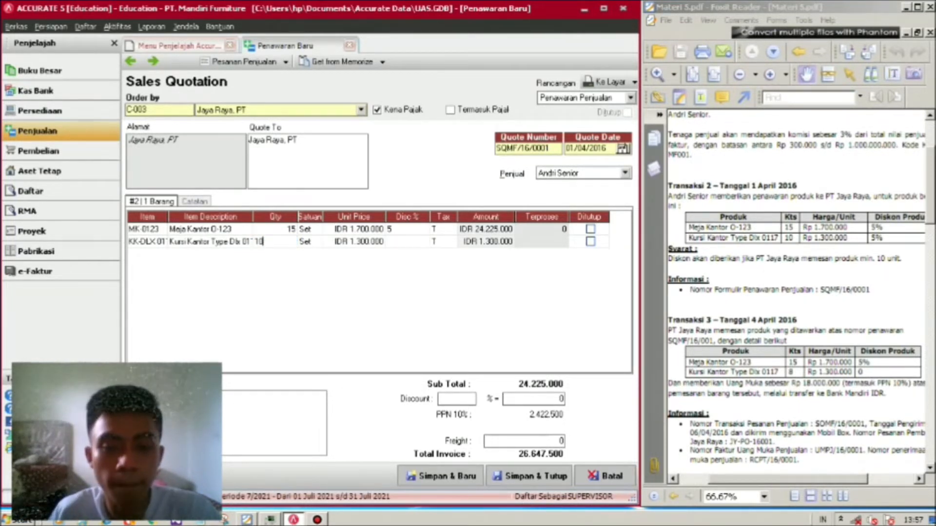
{"action": "key", "text": "Tab"}
{"action": "key", "text": "Tab"}
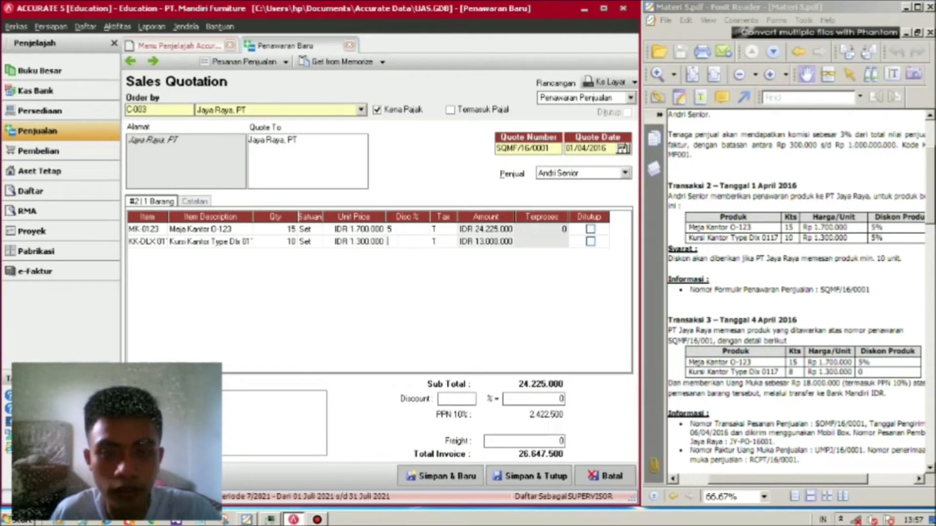
{"action": "type", "text": "5"}
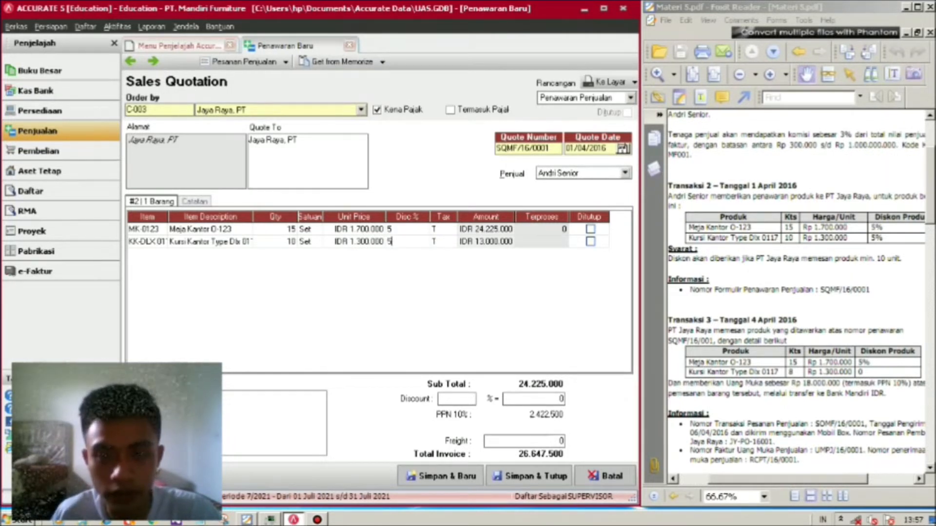
{"action": "key", "text": "Tab"}
{"action": "key", "text": "Tab"}
{"action": "key", "text": "Tab"}
{"action": "key", "text": "Tab"}
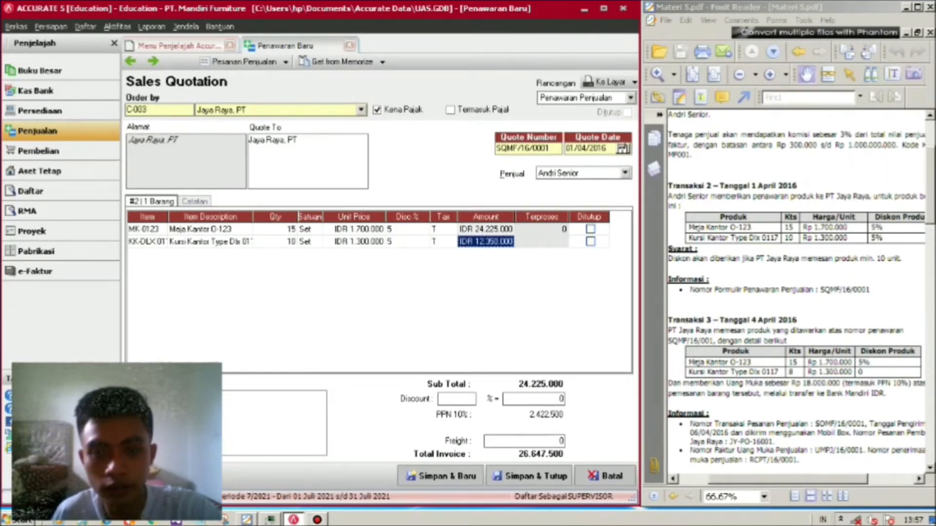
{"action": "key", "text": "Tab"}
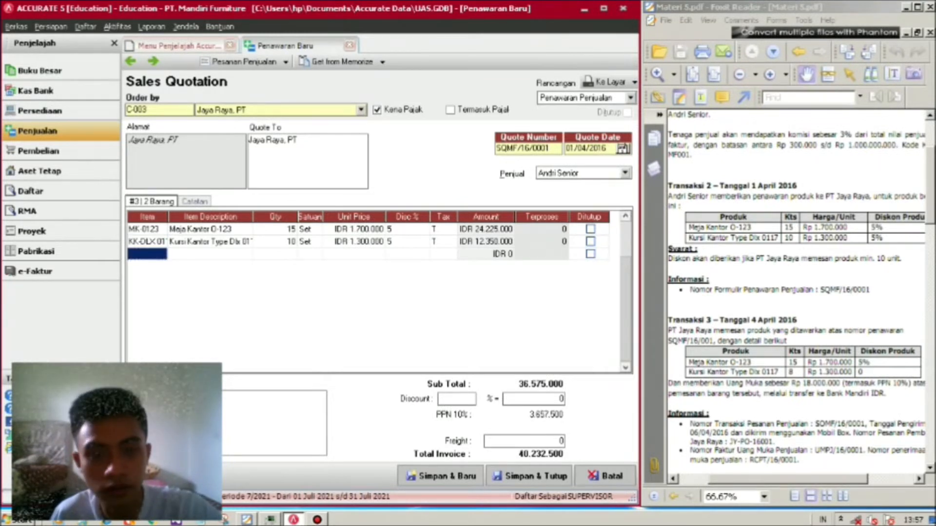
- Copy the minimum-order discount condition from the assignment PDF into the quotation's notes
{"action": "left_click", "coordinate": [353, 229]}
{"action": "left_click", "coordinate": [353, 241]}
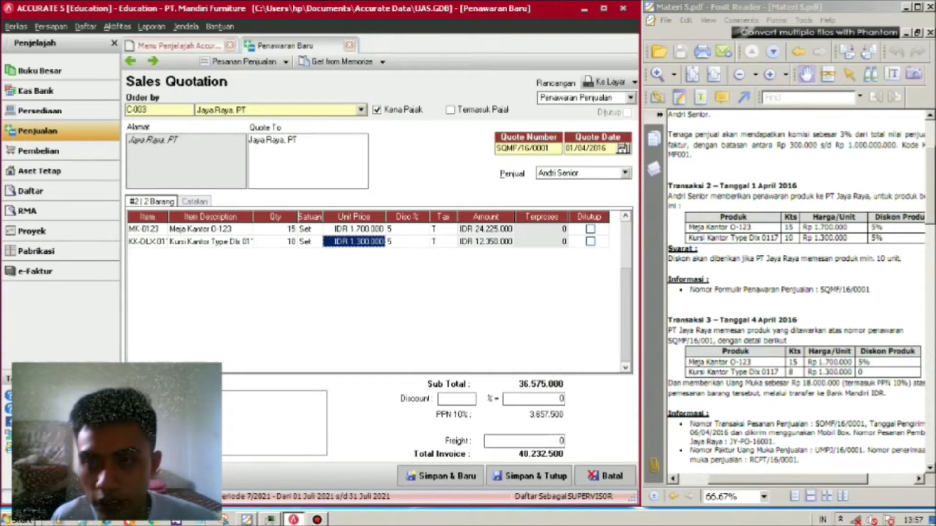
{"action": "left_click", "coordinate": [892, 75]}
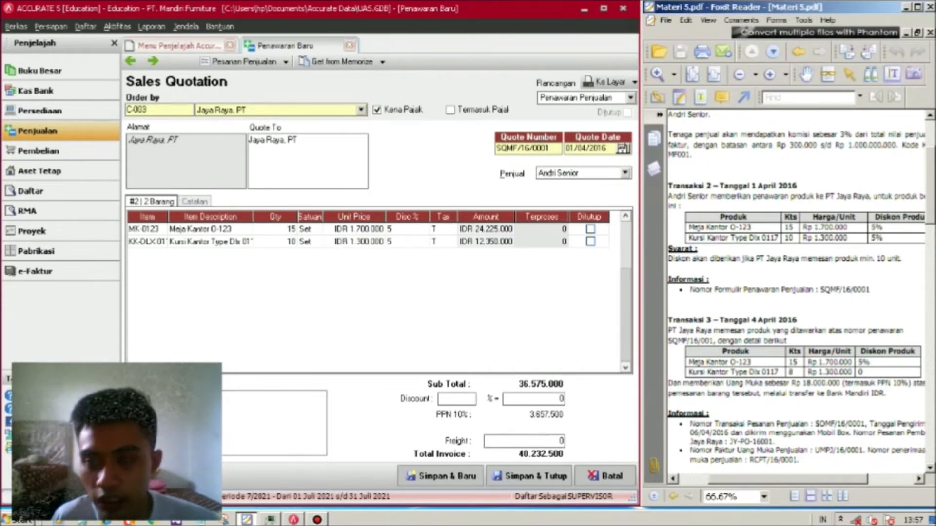
{"action": "left_click_drag", "start_coordinate": [905, 258], "coordinate": [716, 259]}
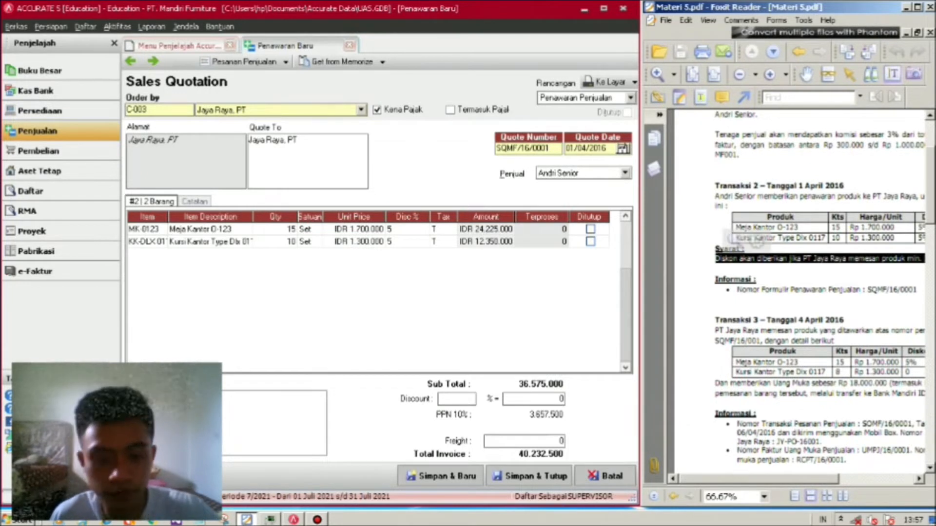
{"action": "left_click", "coordinate": [806, 74]}
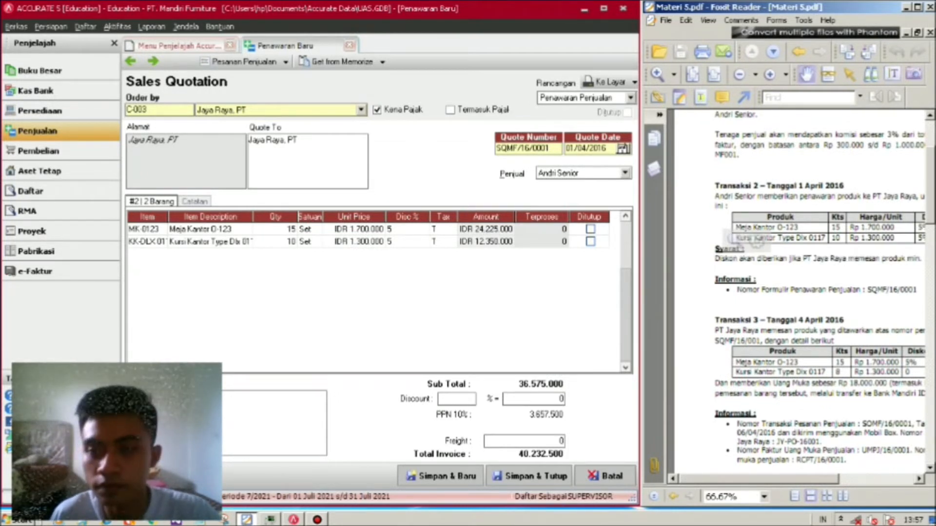
{"action": "key", "text": "alt+Tab"}
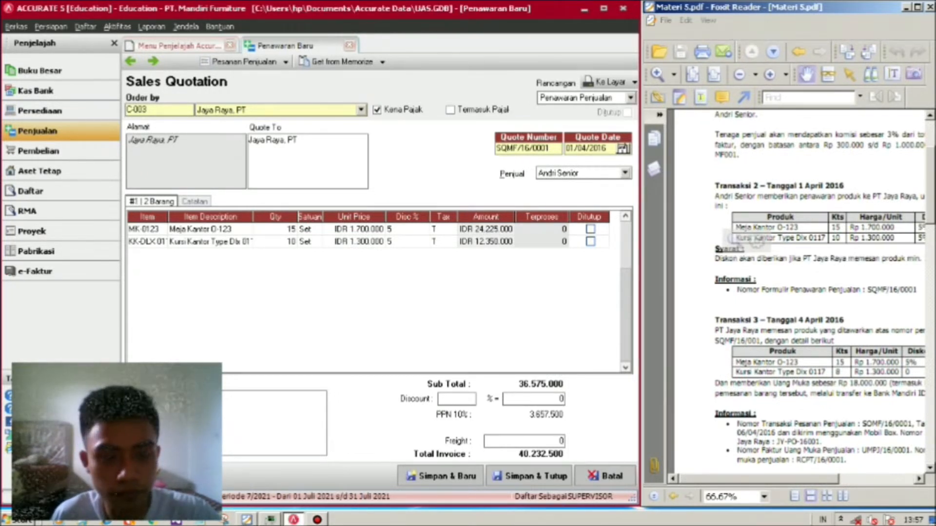
{"action": "key", "text": "ctrl+v"}
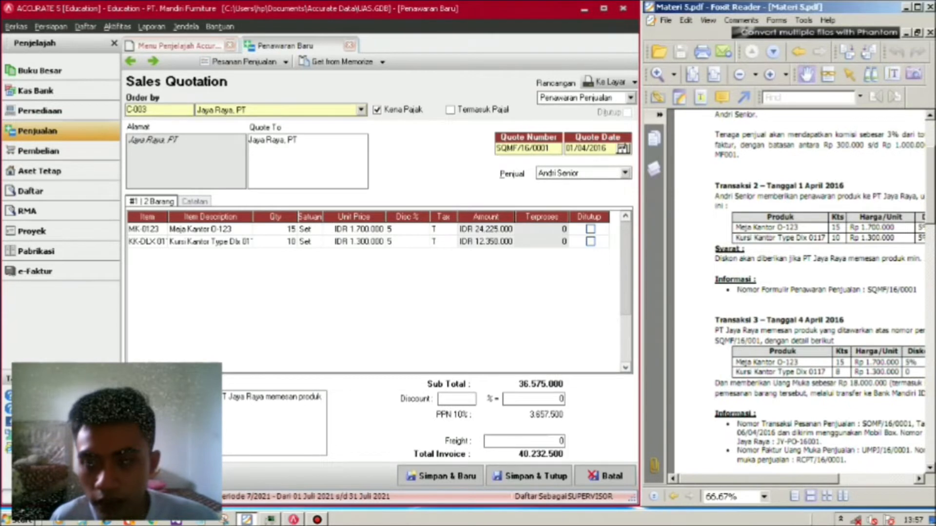
{"action": "left_click_drag", "start_coordinate": [745, 240], "coordinate": [696, 224]}
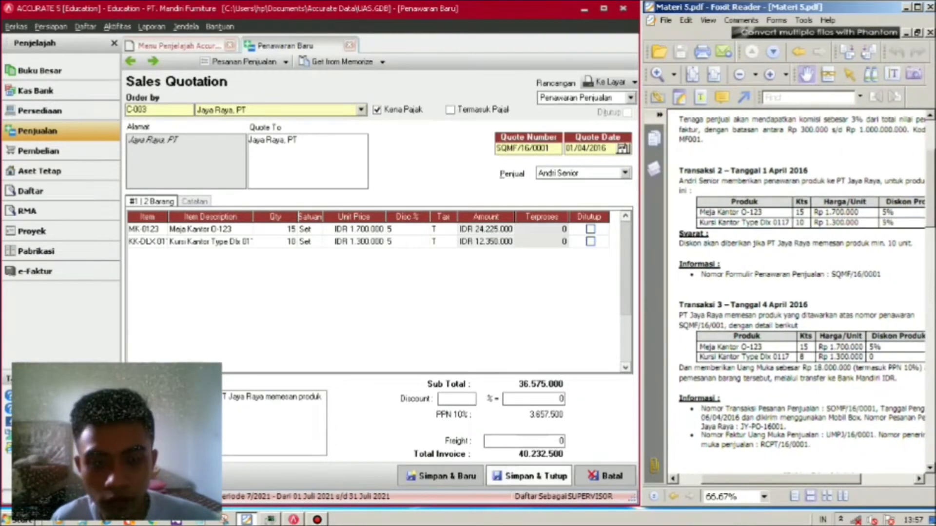
- Save and close sales quotation SQMF/16/0001
{"action": "left_click", "coordinate": [528, 476]}
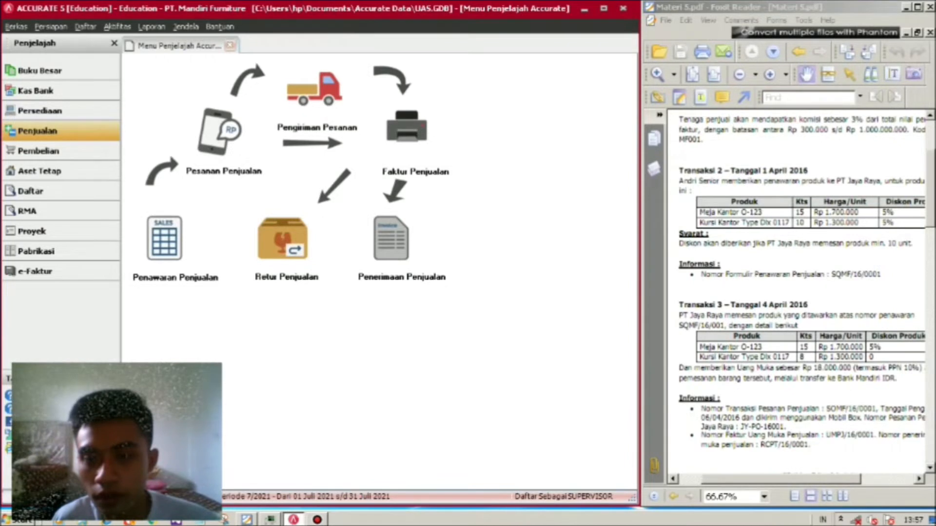
{"action": "scroll", "coordinate": [796, 293], "scroll_direction": "down", "scroll_amount": 3}
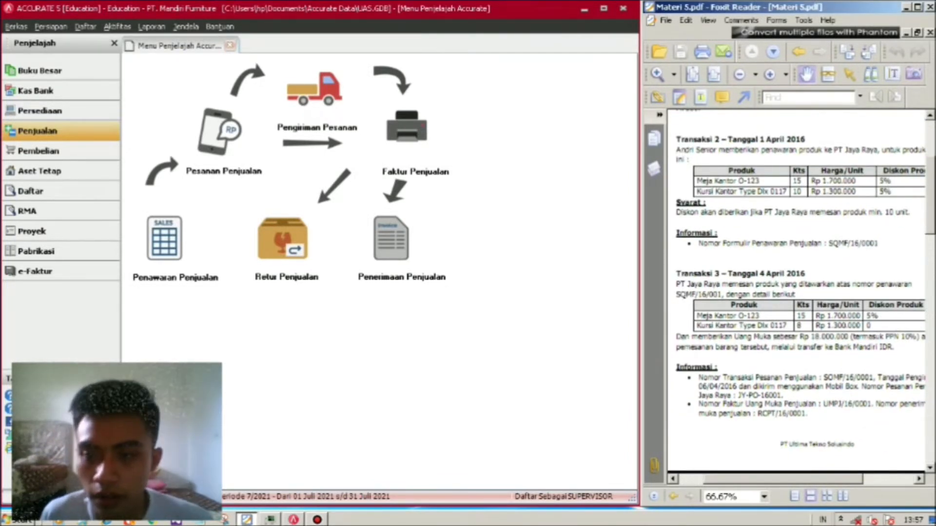
{"action": "scroll", "coordinate": [797, 292], "scroll_direction": "down", "scroll_amount": 2}
{"action": "scroll", "coordinate": [797, 293], "scroll_direction": "left", "scroll_amount": 1}
{"action": "scroll", "coordinate": [796, 292], "scroll_direction": "right", "scroll_amount": 1}
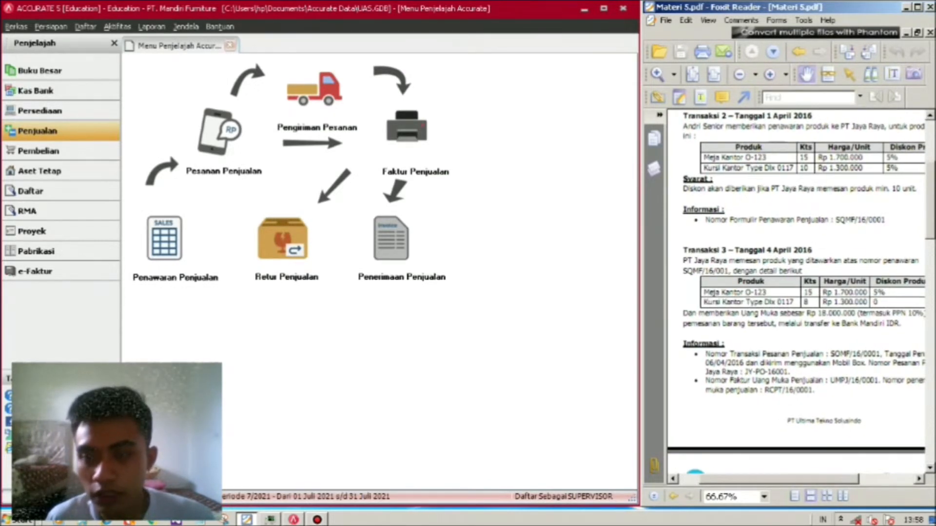
- Read Transaksi 3 in the PDF and start a blank Sales Order (Pesanan Penjualan)
{"action": "scroll", "coordinate": [797, 293], "scroll_direction": "left", "scroll_amount": 1}
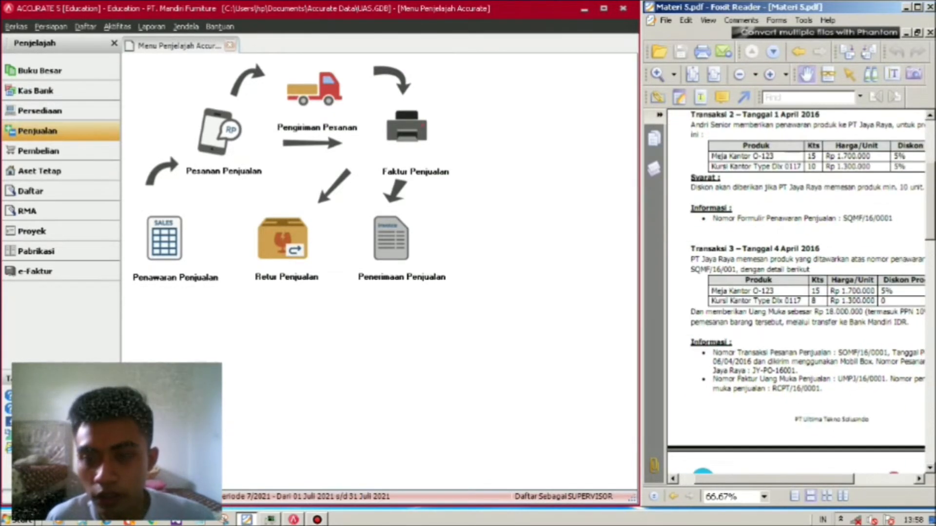
{"action": "scroll", "coordinate": [797, 293], "scroll_direction": "down", "scroll_amount": 1}
{"action": "scroll", "coordinate": [797, 292], "scroll_direction": "right", "scroll_amount": 2}
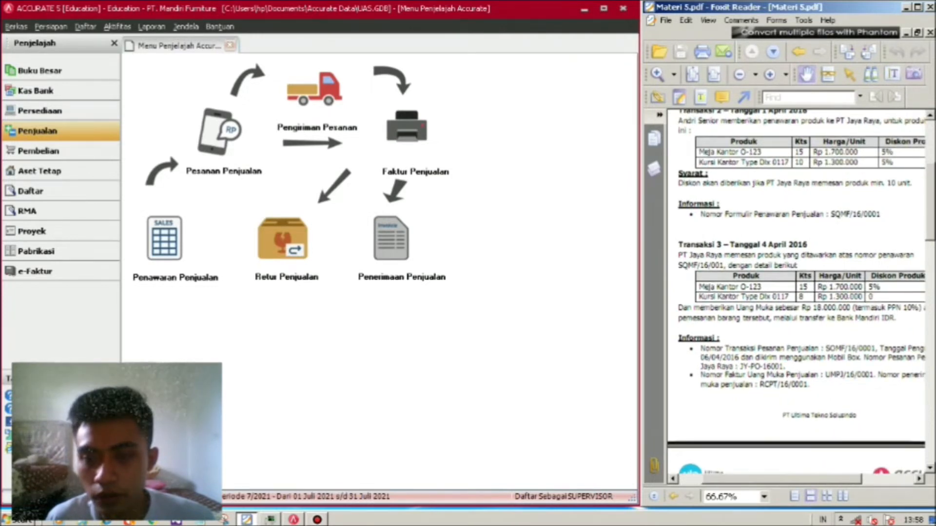
{"action": "scroll", "coordinate": [796, 292], "scroll_direction": "down", "scroll_amount": 1}
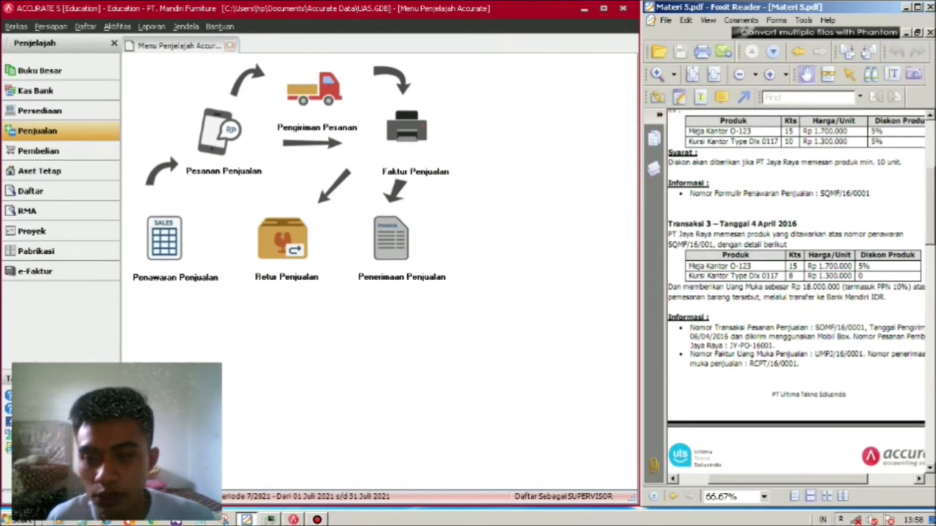
{"action": "scroll", "coordinate": [797, 292], "scroll_direction": "down", "scroll_amount": 1}
{"action": "scroll", "coordinate": [797, 292], "scroll_direction": "left", "scroll_amount": 1}
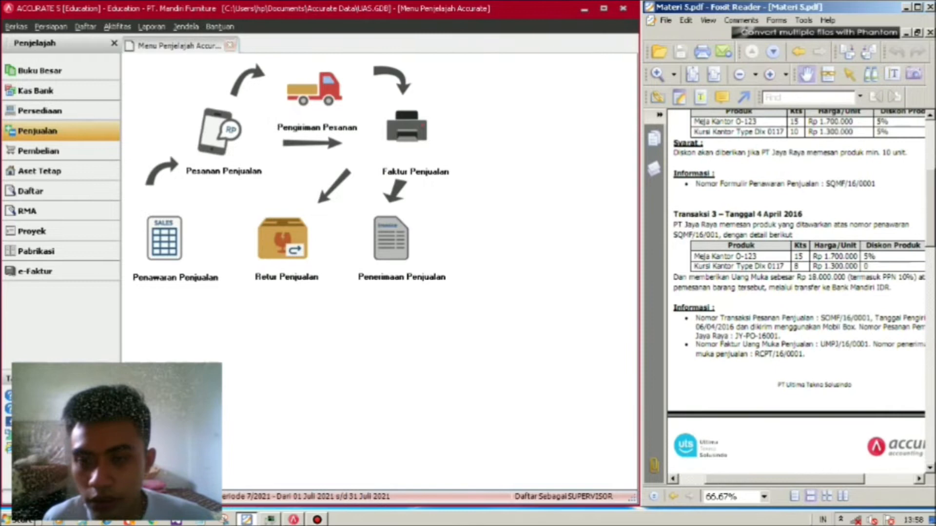
{"action": "scroll", "coordinate": [797, 293], "scroll_direction": "down", "scroll_amount": 1}
{"action": "scroll", "coordinate": [797, 292], "scroll_direction": "down", "scroll_amount": 2}
{"action": "scroll", "coordinate": [797, 293], "scroll_direction": "right", "scroll_amount": 1}
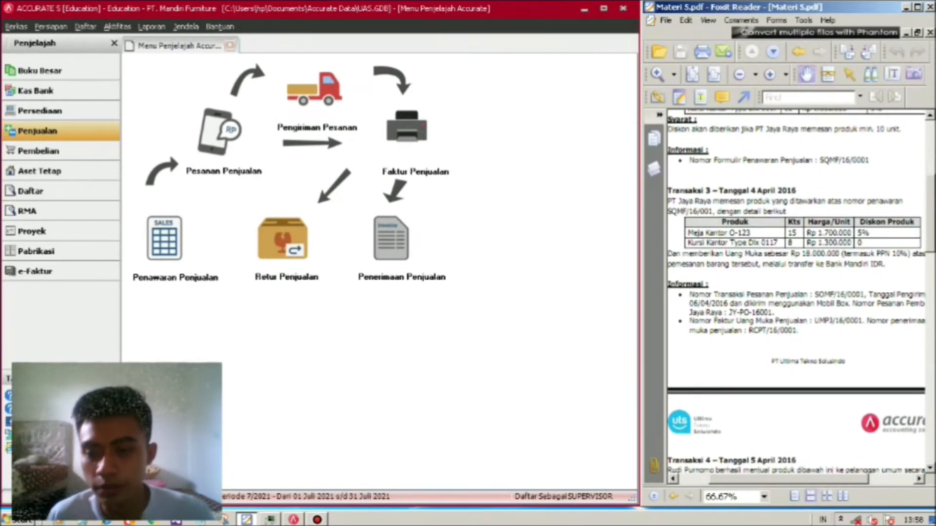
{"action": "scroll", "coordinate": [797, 293], "scroll_direction": "down", "scroll_amount": 3}
{"action": "scroll", "coordinate": [797, 292], "scroll_direction": "left", "scroll_amount": 1}
{"action": "scroll", "coordinate": [797, 293], "scroll_direction": "down", "scroll_amount": 2}
{"action": "scroll", "coordinate": [796, 292], "scroll_direction": "right", "scroll_amount": 1}
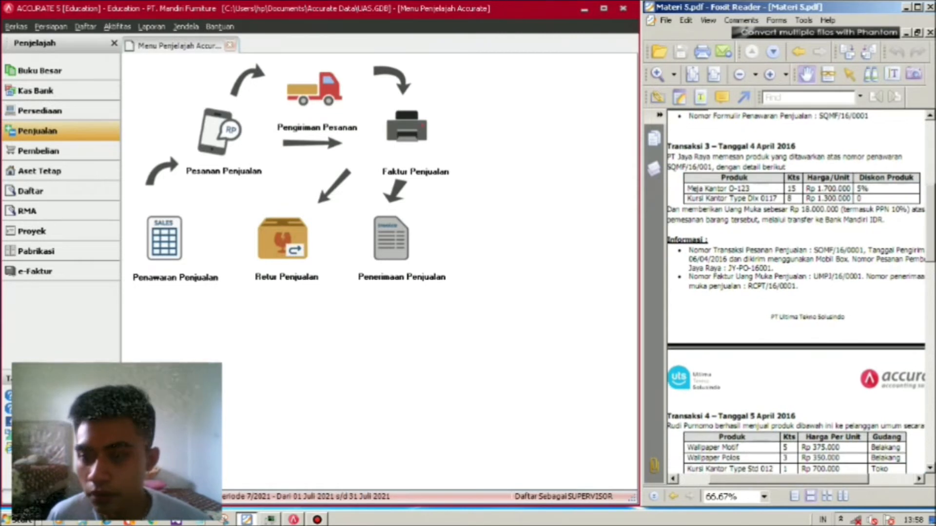
{"action": "scroll", "coordinate": [797, 292], "scroll_direction": "down", "scroll_amount": 2}
{"action": "scroll", "coordinate": [797, 293], "scroll_direction": "right", "scroll_amount": 2}
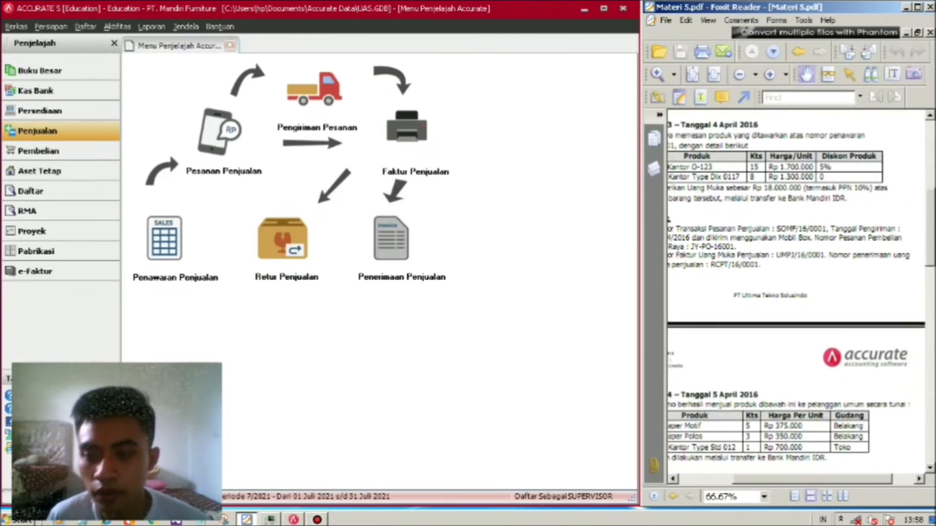
{"action": "scroll", "coordinate": [796, 293], "scroll_direction": "left", "scroll_amount": 3}
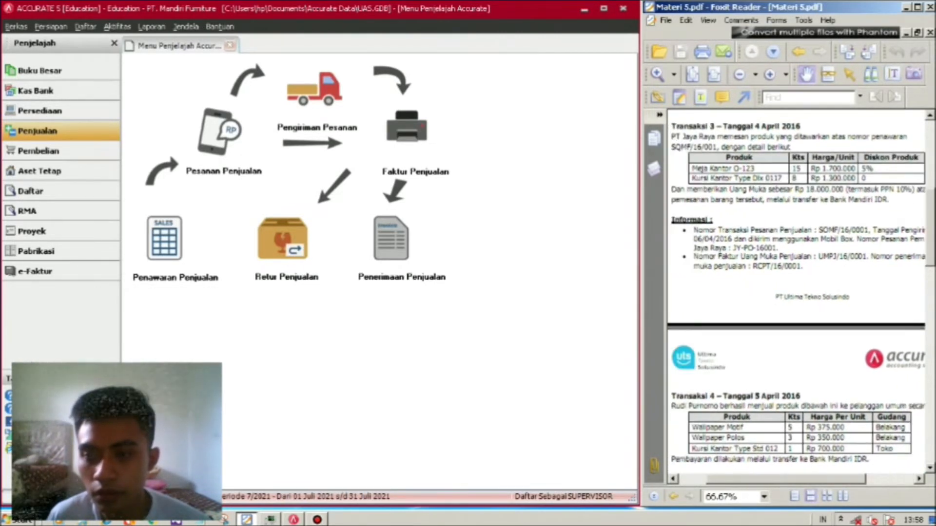
{"action": "scroll", "coordinate": [797, 292], "scroll_direction": "up", "scroll_amount": 5}
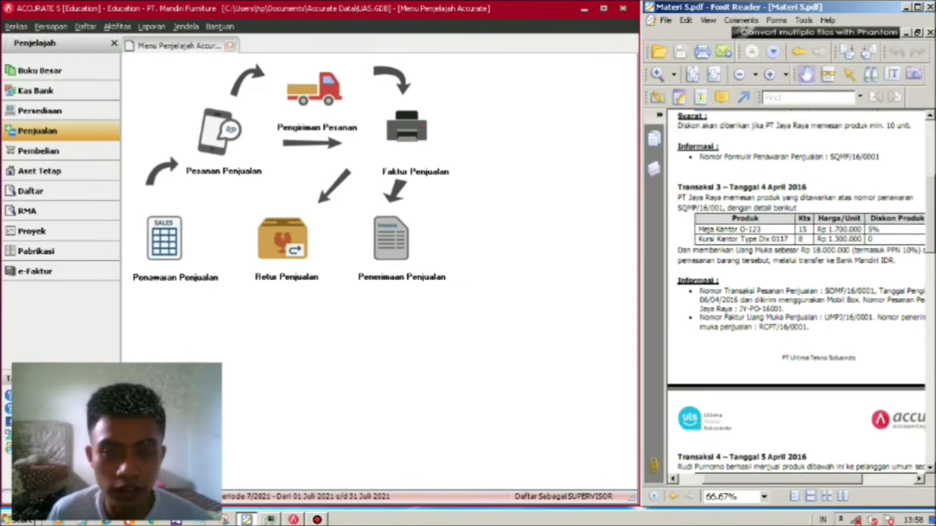
{"action": "key", "text": "alt+Tab"}
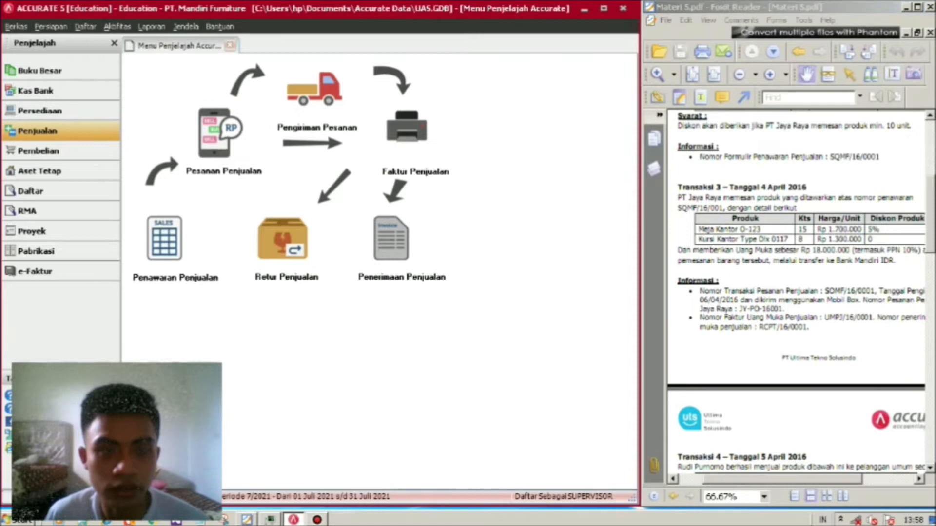
{"action": "left_click", "coordinate": [221, 132]}
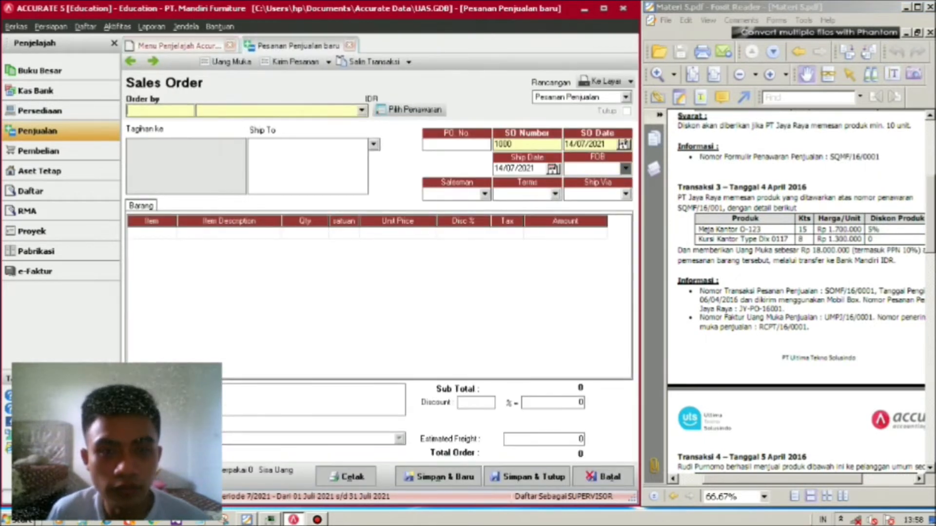
- Order for Jaya Raya, PT and import its quotation's Meja Kantor and Kursi Kantor lines
{"action": "key", "text": "alt+Down"}
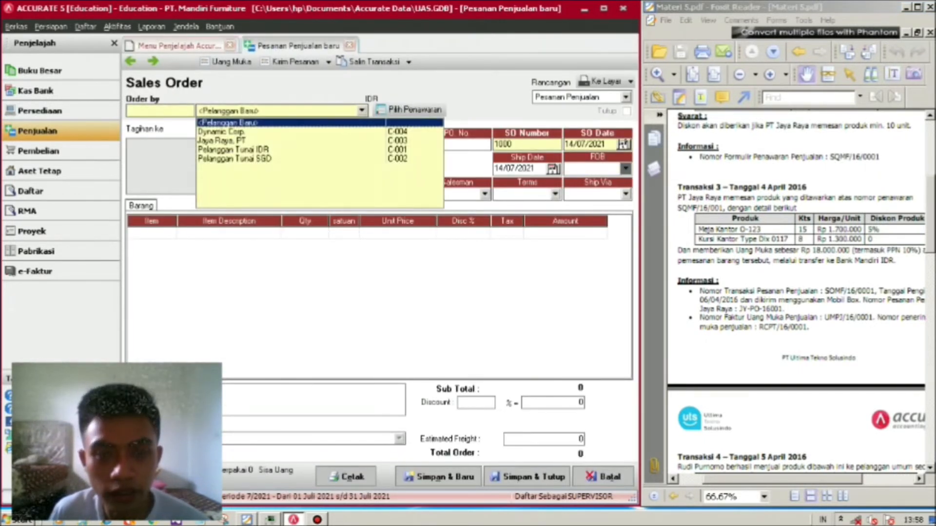
{"action": "key", "text": "Down"}
{"action": "key", "text": "Down"}
{"action": "key", "text": "Return"}
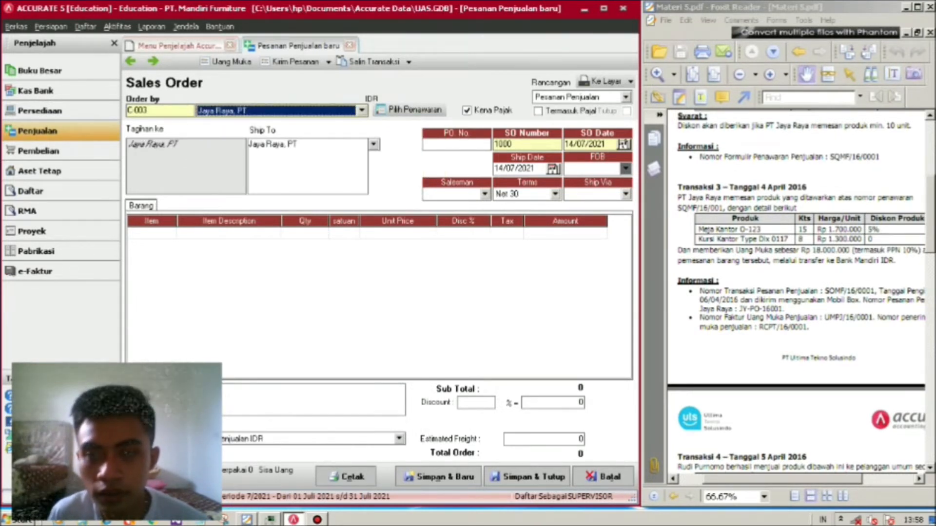
{"action": "left_click_drag", "start_coordinate": [800, 234], "coordinate": [792, 237]}
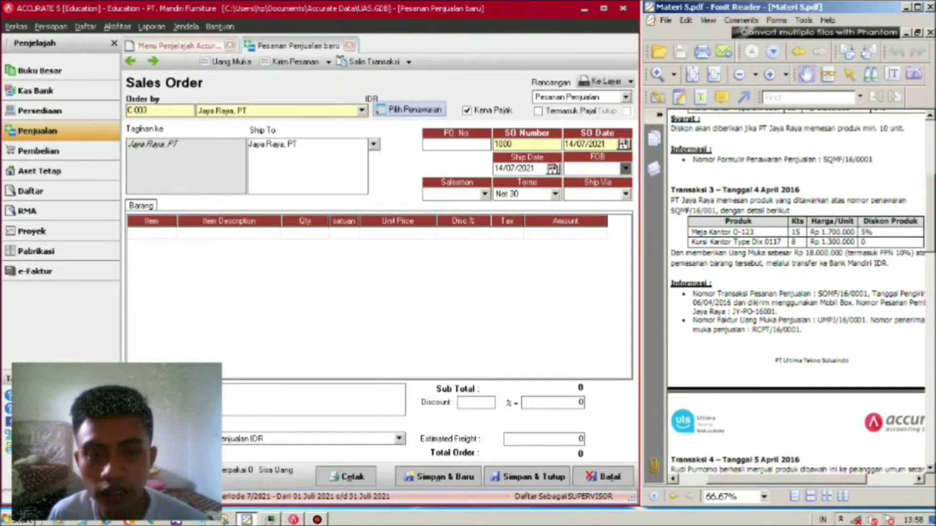
{"action": "left_click", "coordinate": [409, 110]}
{"action": "left_click", "coordinate": [382, 211]}
{"action": "left_click", "coordinate": [477, 337]}
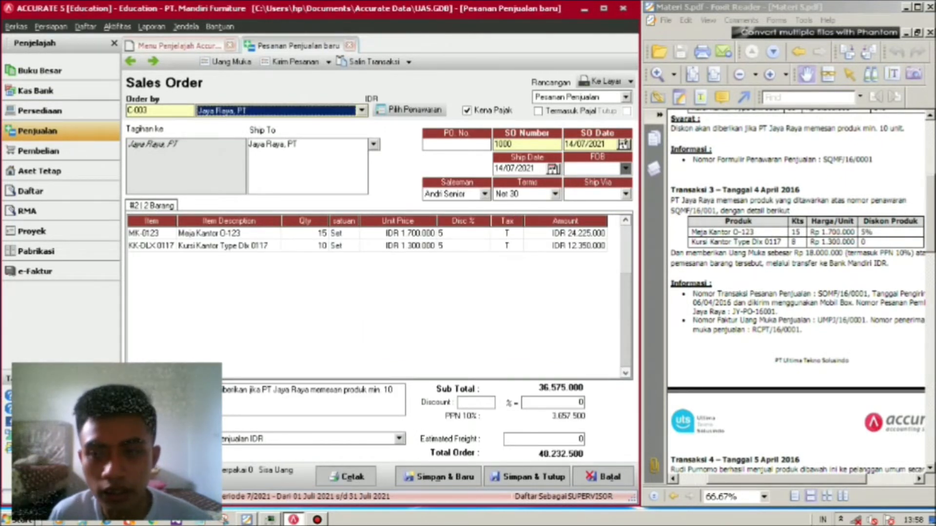
{"action": "left_click_drag", "start_coordinate": [799, 292], "coordinate": [782, 258]}
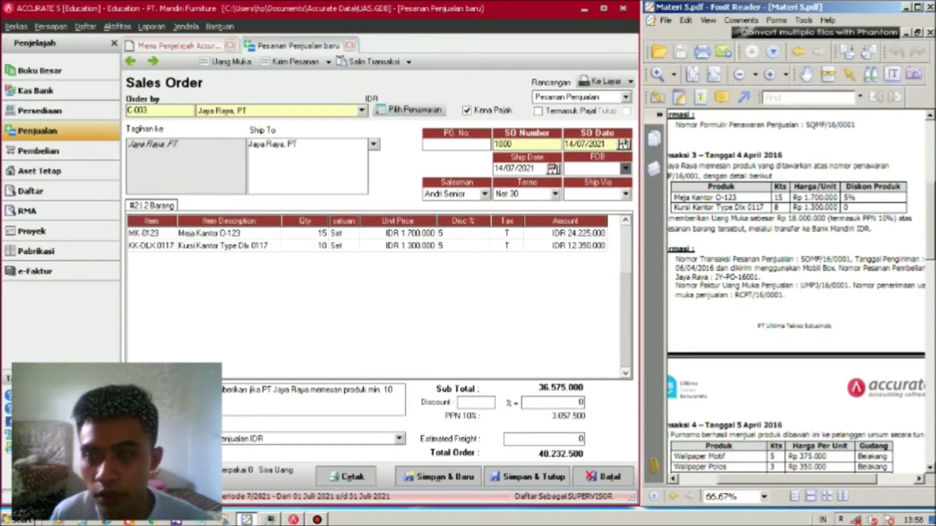
- Paste SOMF/16/0001 from the PDF as the sales order number
{"action": "left_click_drag", "start_coordinate": [800, 258], "coordinate": [851, 259]}
{"action": "key", "text": "ctrl+c"}
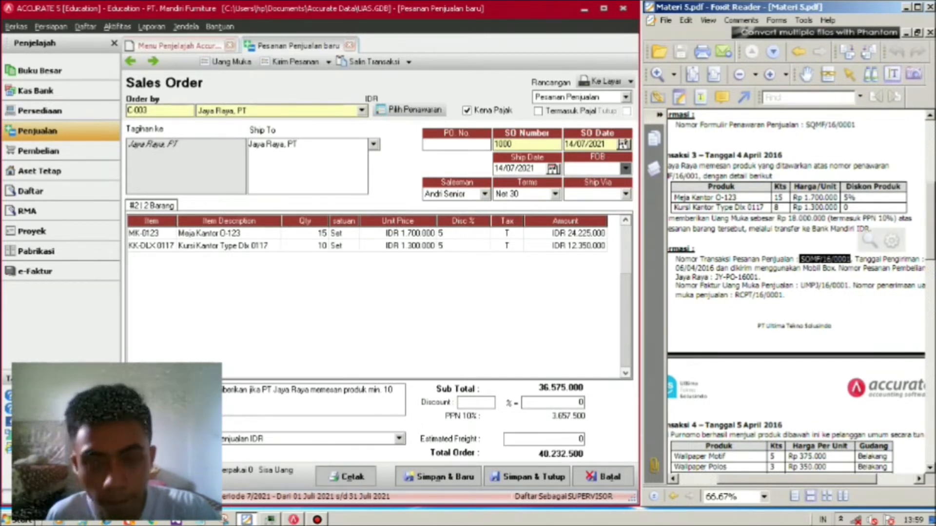
{"action": "key", "text": "alt+Tab"}
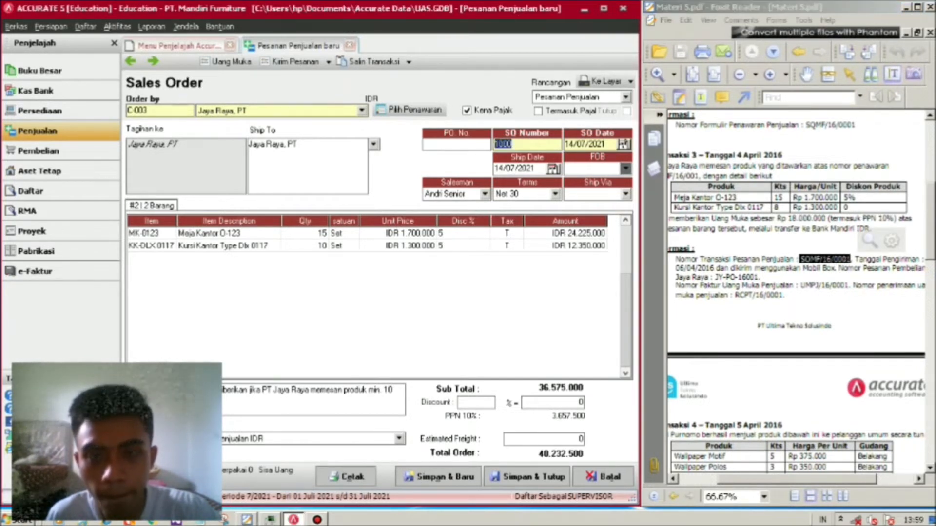
{"action": "key", "text": "ctrl+v"}
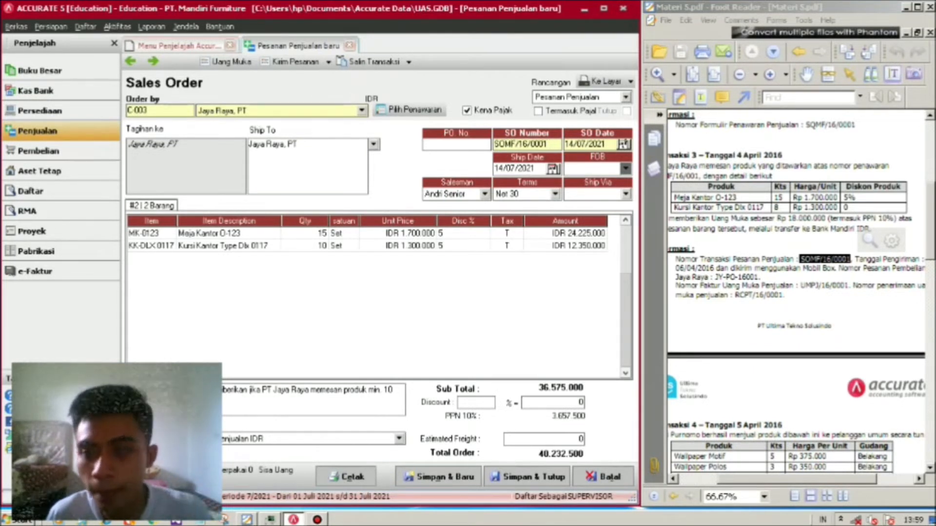
{"action": "left_click", "coordinate": [807, 75]}
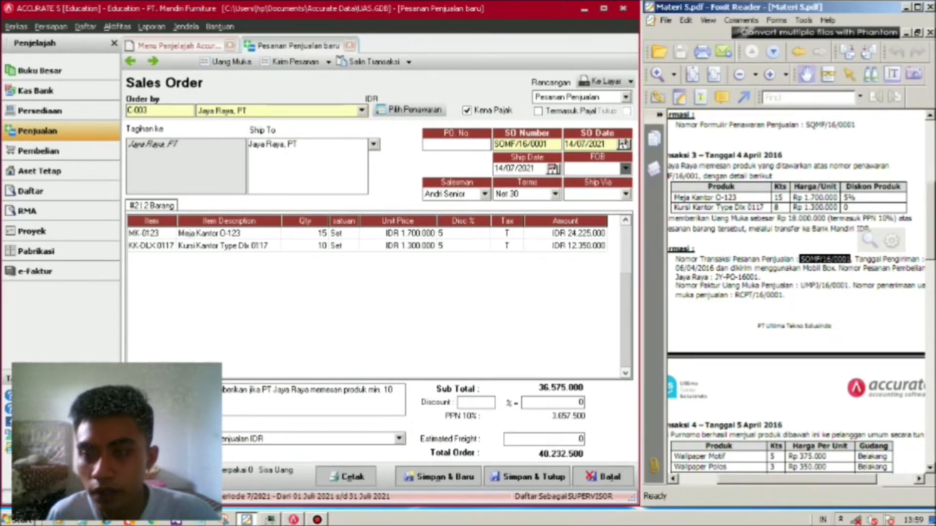
{"action": "scroll", "coordinate": [796, 293], "scroll_direction": "down", "scroll_amount": 2}
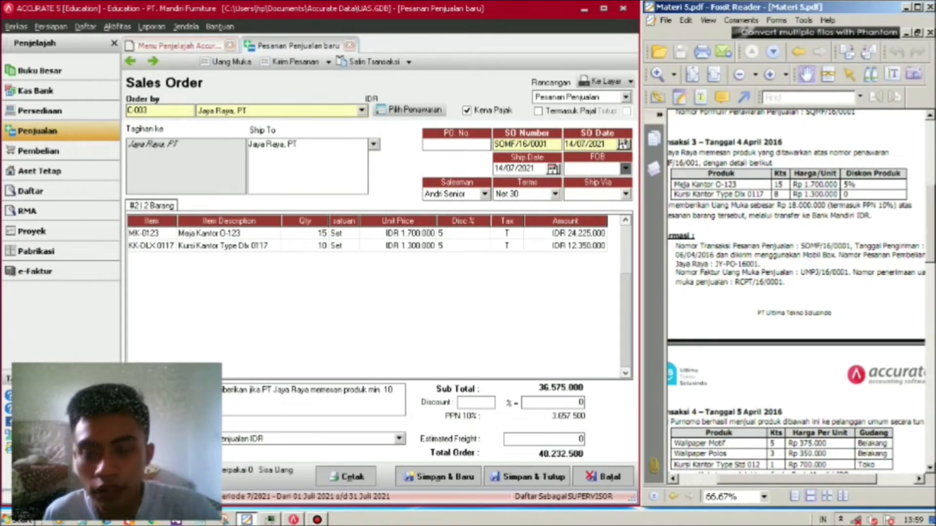
- Set SO date 04/04/2016, ship date 06/04/2016, and ship via Mobil Box
{"action": "key", "text": "alt+Tab"}
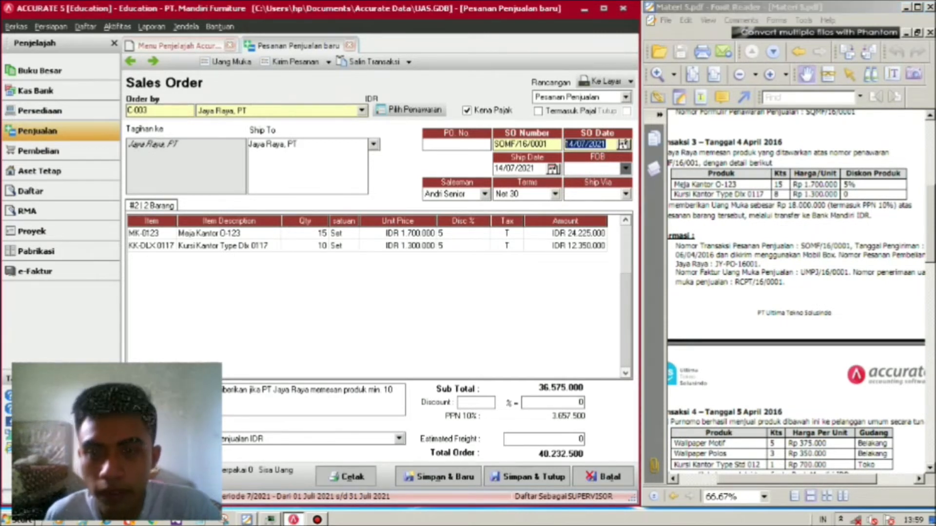
{"action": "type", "text": "04/0"}
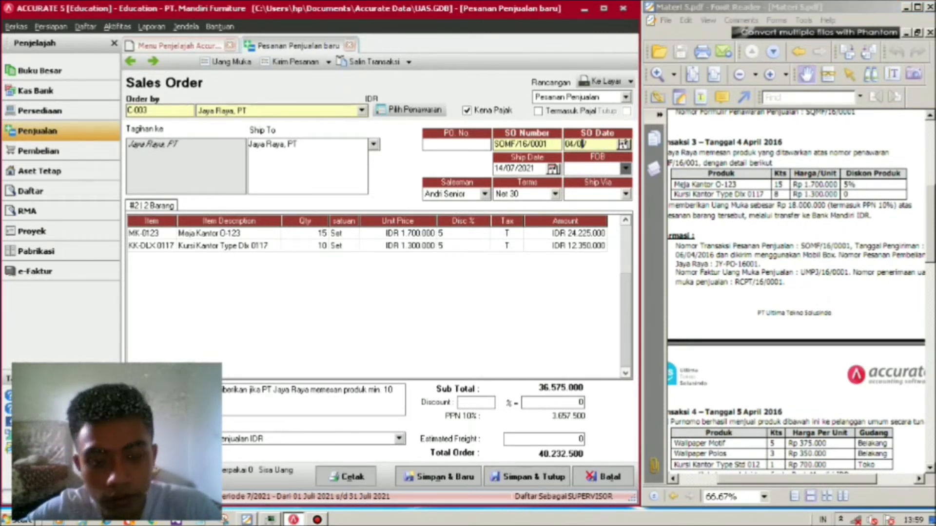
{"action": "type", "text": "4/2016"}
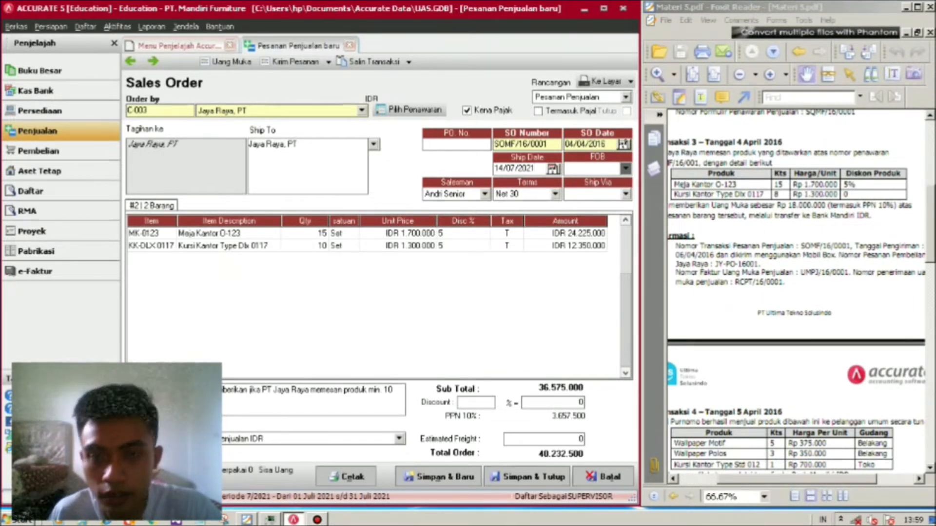
{"action": "key", "text": "Tab"}
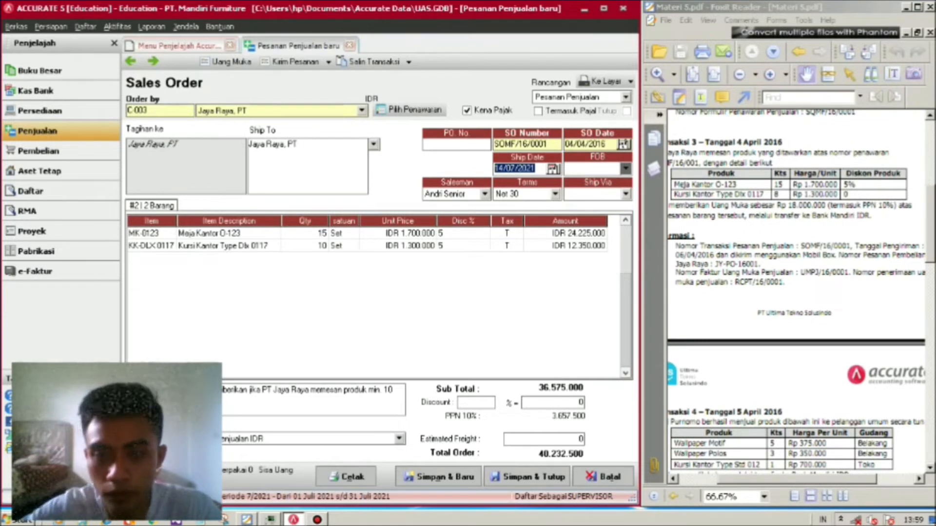
{"action": "type", "text": "06/"}
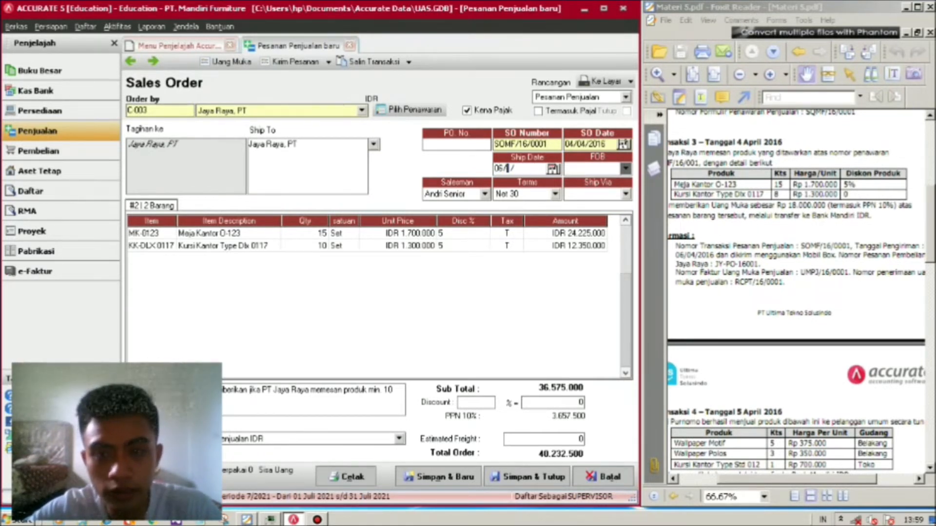
{"action": "type", "text": "04/2016"}
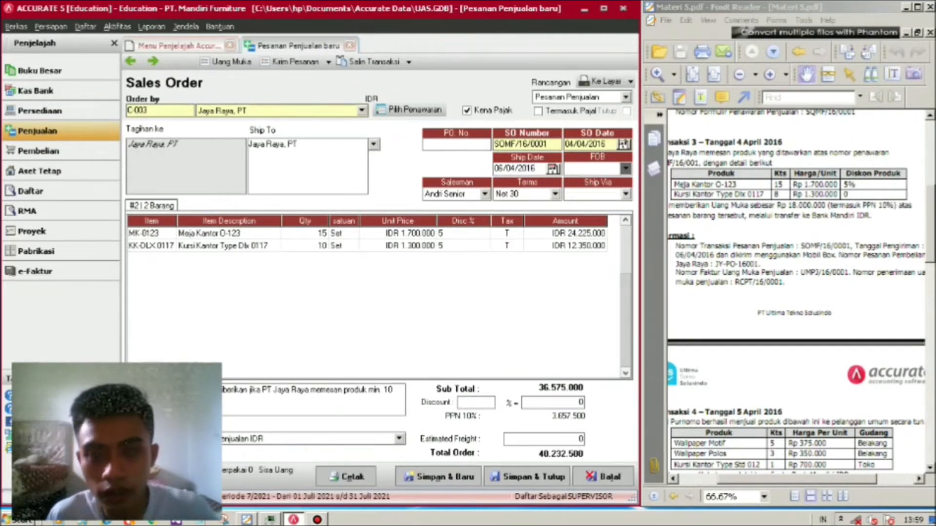
{"action": "left_click", "coordinate": [555, 194]}
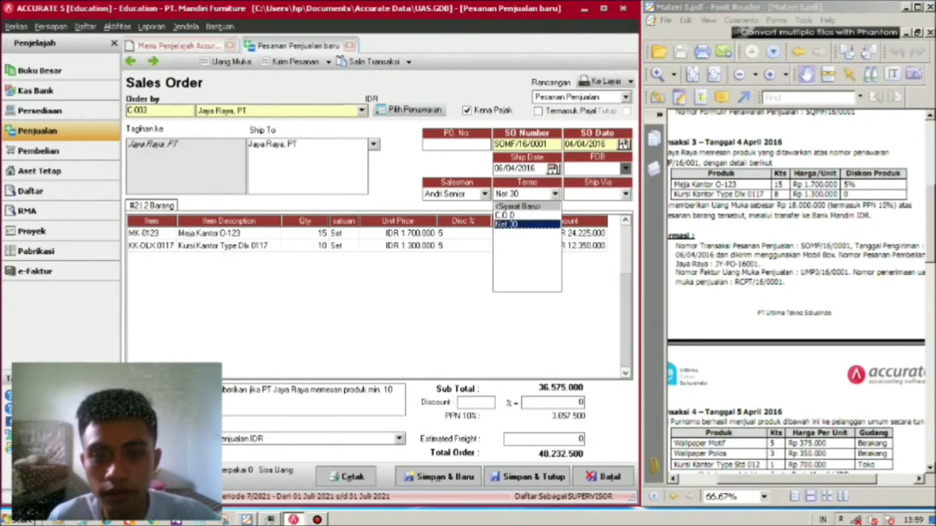
{"action": "left_click", "coordinate": [625, 194]}
{"action": "left_click_drag", "start_coordinate": [795, 244], "coordinate": [782, 248]}
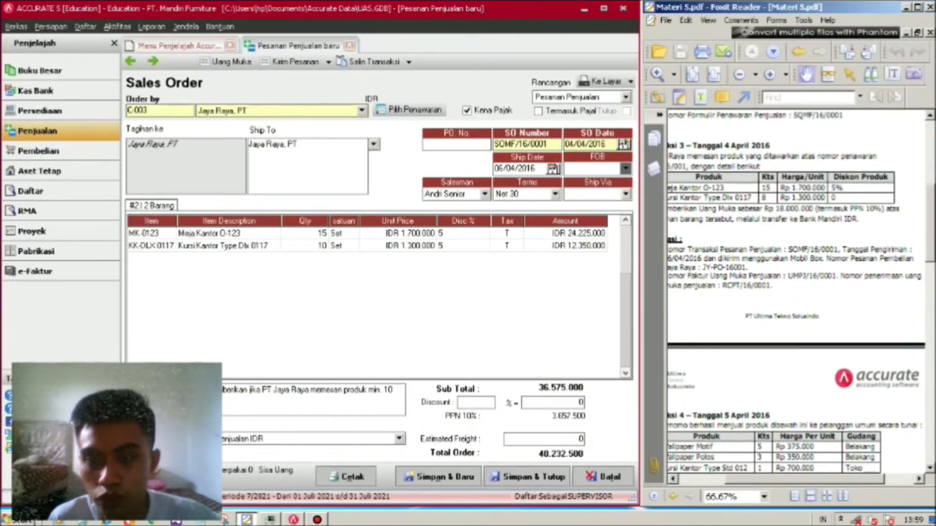
{"action": "left_click", "coordinate": [626, 194]}
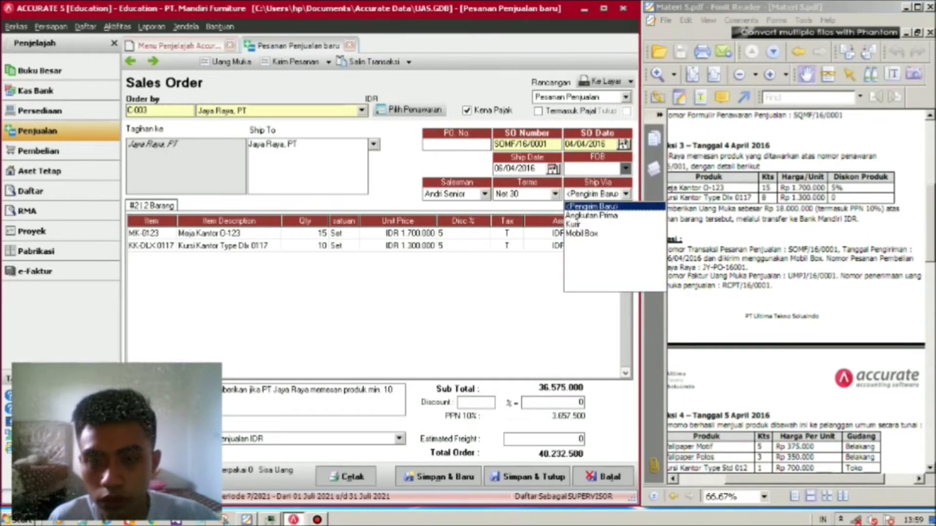
{"action": "left_click", "coordinate": [581, 234]}
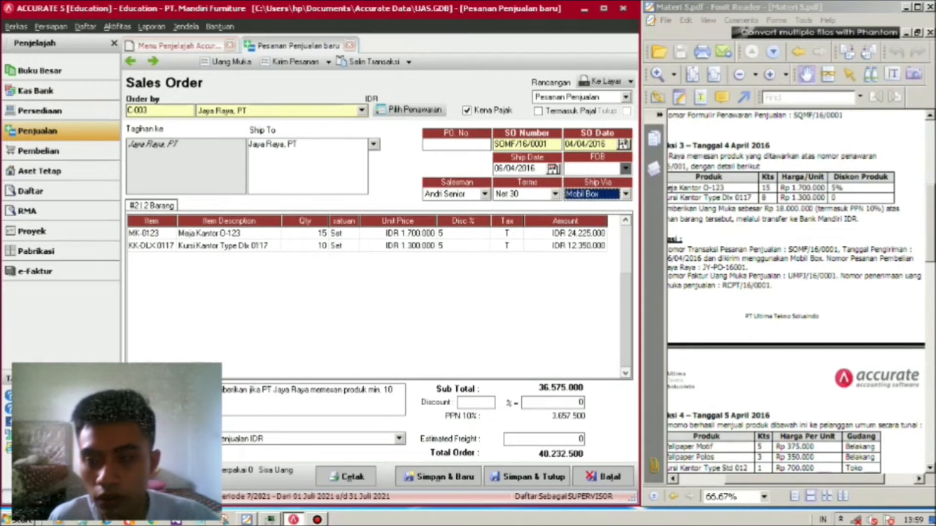
- Paste customer PO number JY-PO-16001 from the PDF into PO No
{"action": "left_click_drag", "start_coordinate": [780, 244], "coordinate": [808, 240]}
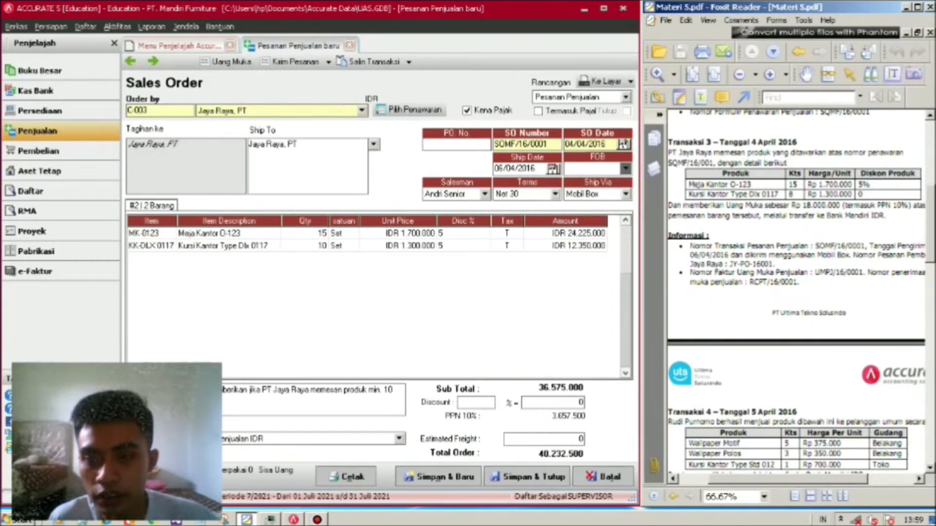
{"action": "double_click", "coordinate": [755, 263]}
{"action": "key", "text": "ctrl+c"}
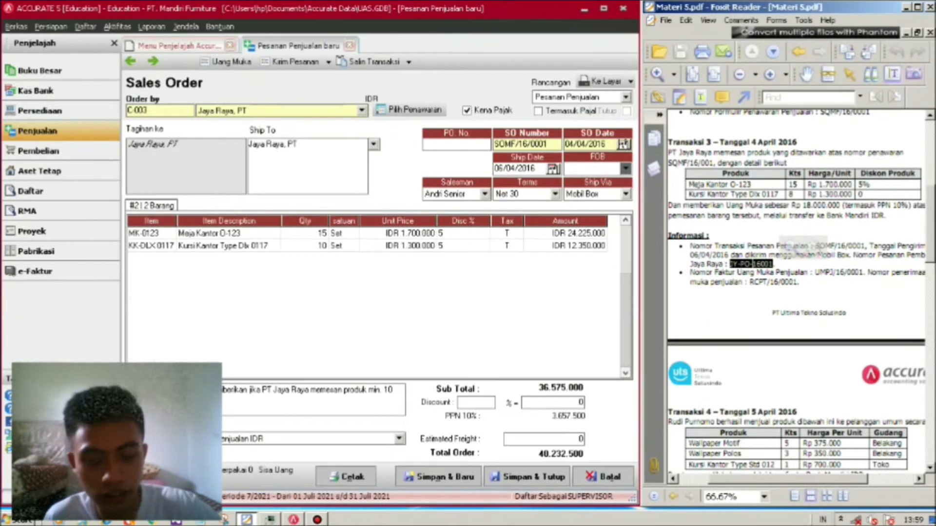
{"action": "key", "text": "alt+Tab"}
{"action": "key", "text": "ctrl+v"}
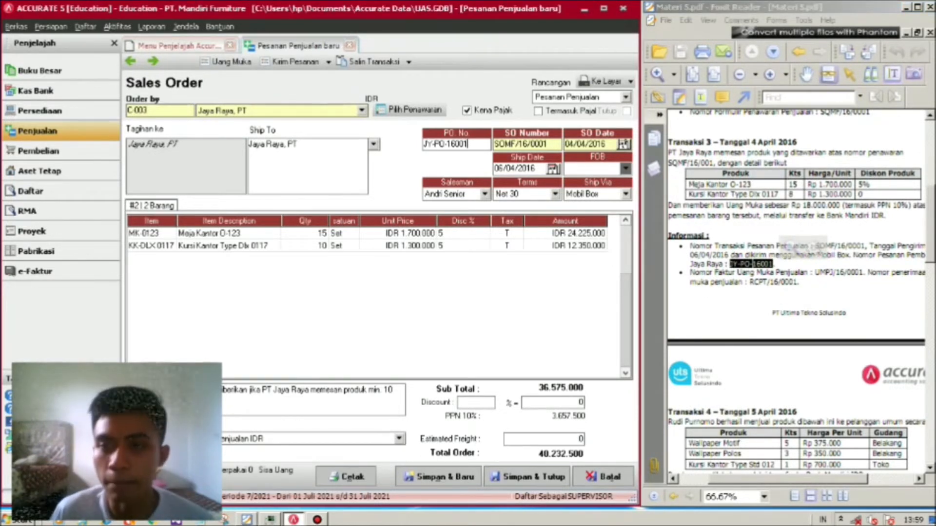
{"action": "left_click", "coordinate": [807, 74]}
{"action": "scroll", "coordinate": [797, 293], "scroll_direction": "down", "scroll_amount": 1}
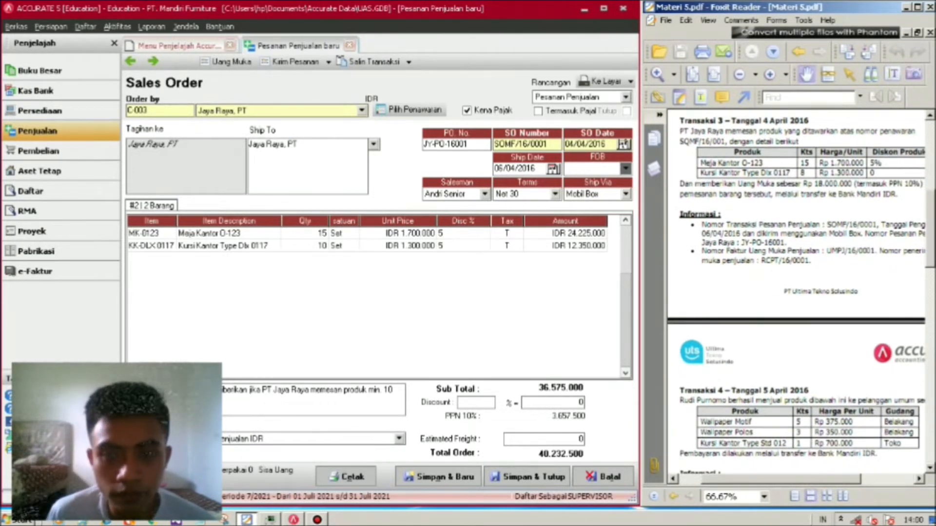
{"action": "left_click_drag", "start_coordinate": [794, 292], "coordinate": [784, 324]}
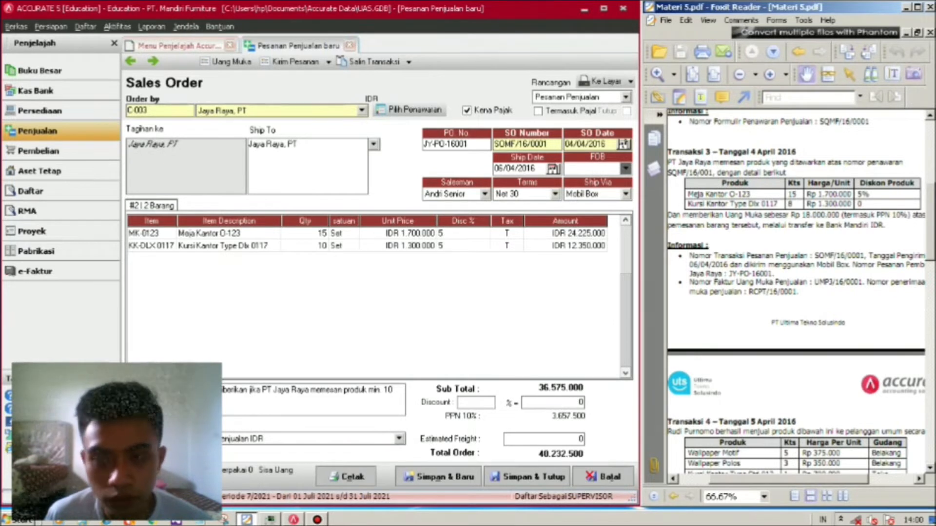
- Change the Kursi Kantor line to 8 sets with no discount, bringing the order to 38.087.500
{"action": "left_click", "coordinate": [300, 245]}
{"action": "key", "text": "BackSpace"}
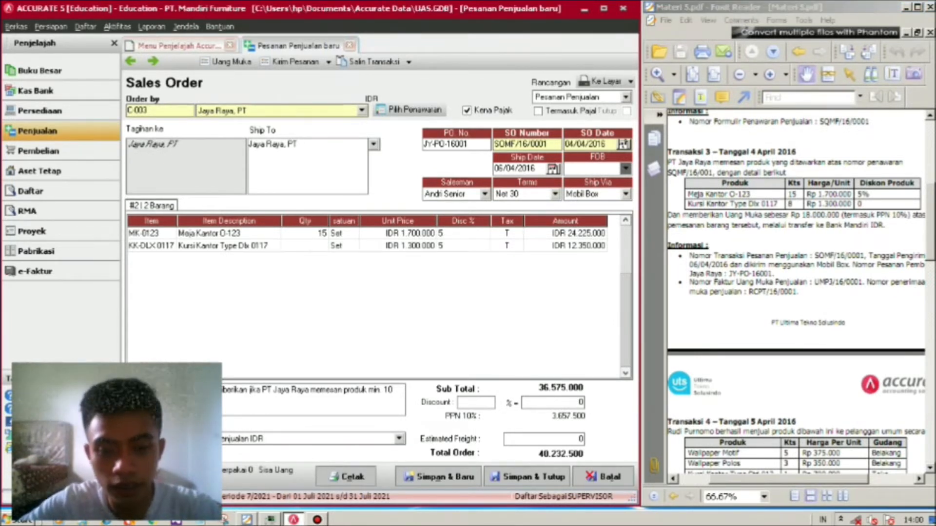
{"action": "type", "text": "8"}
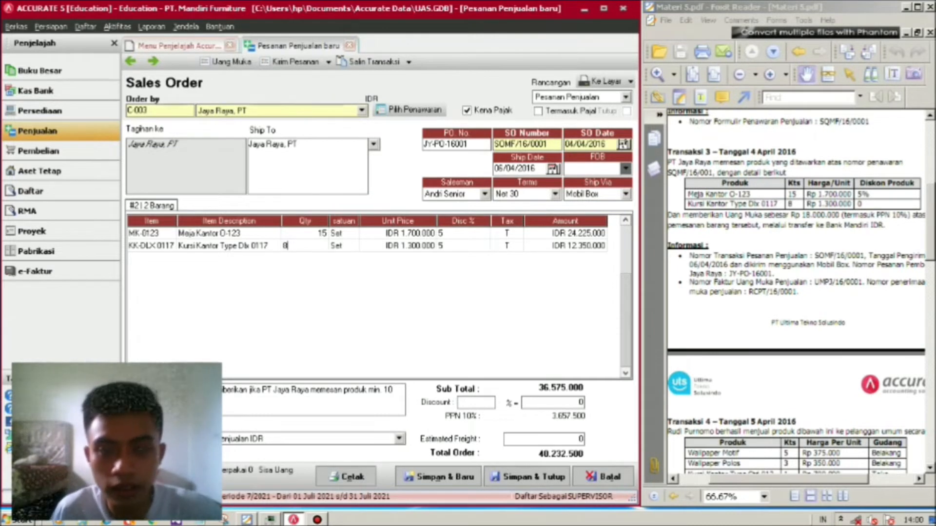
{"action": "left_click", "coordinate": [463, 245]}
{"action": "key", "text": "BackSpace"}
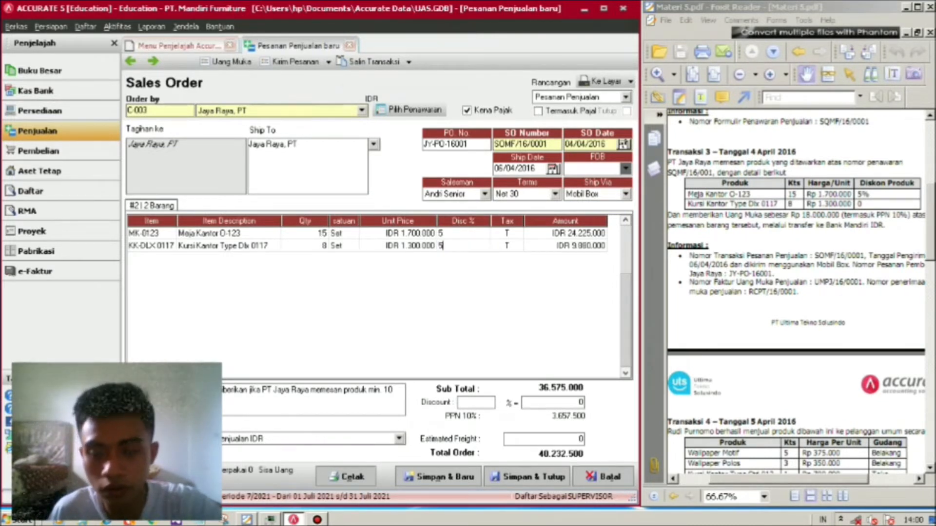
{"action": "key", "text": "Tab"}
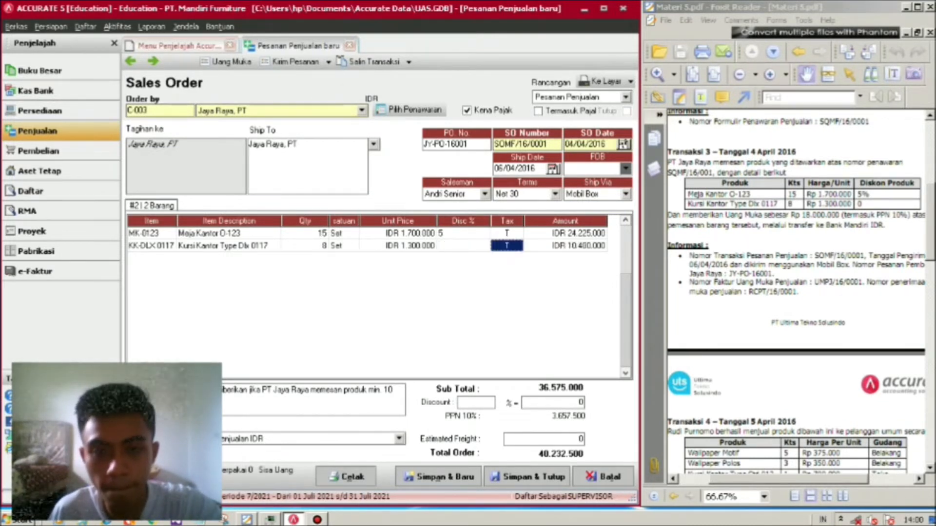
{"action": "key", "text": "Tab"}
{"action": "key", "text": "Tab"}
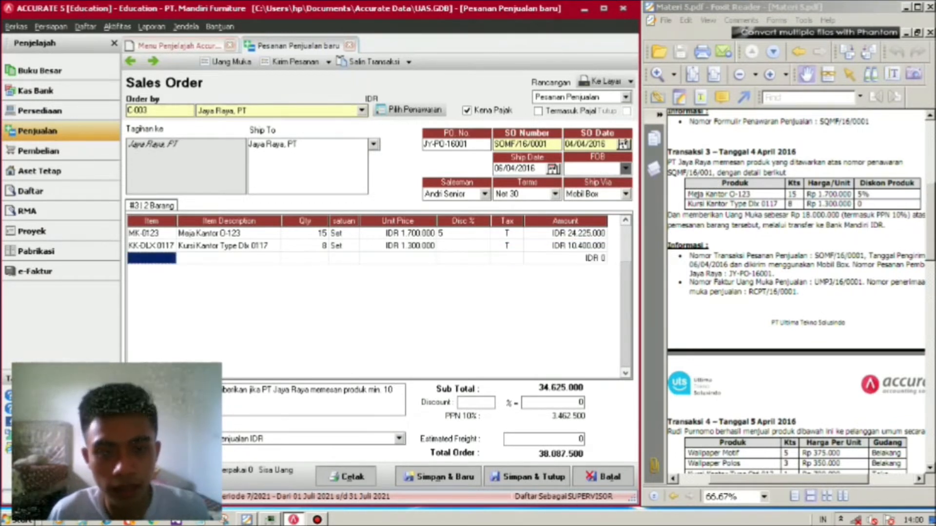
{"action": "left_click", "coordinate": [344, 234]}
- Check the second line's unit price and description against the Transaksi 3 instructions
{"action": "left_click", "coordinate": [397, 245]}
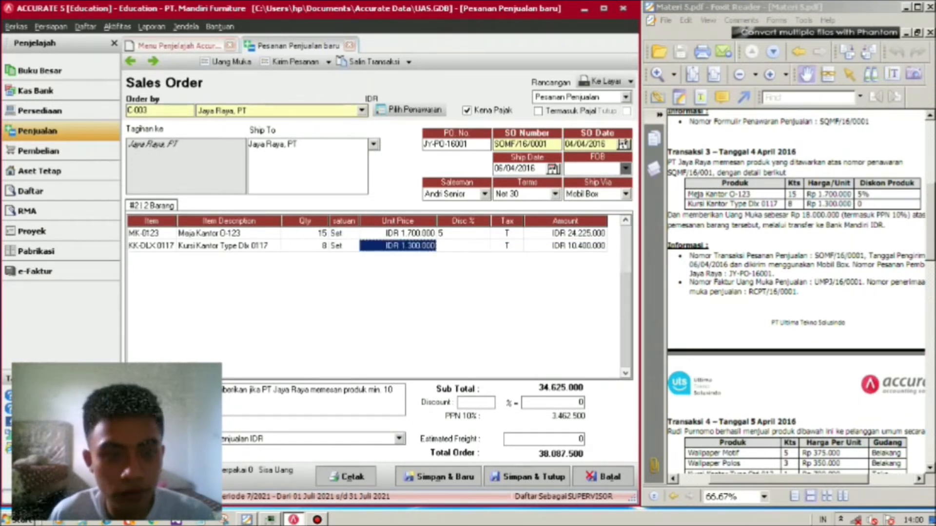
{"action": "left_click", "coordinate": [228, 245]}
{"action": "left_click_drag", "start_coordinate": [800, 244], "coordinate": [779, 219]}
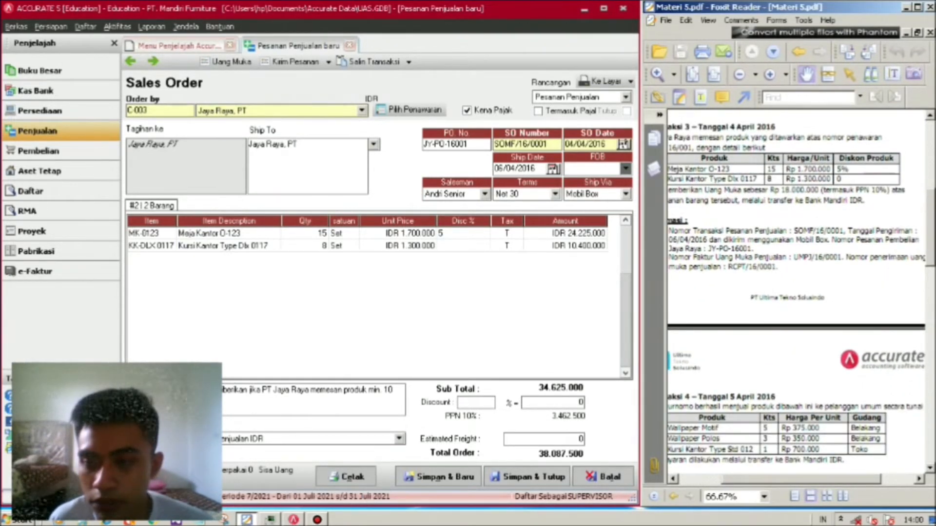
{"action": "left_click_drag", "start_coordinate": [779, 219], "coordinate": [814, 216]}
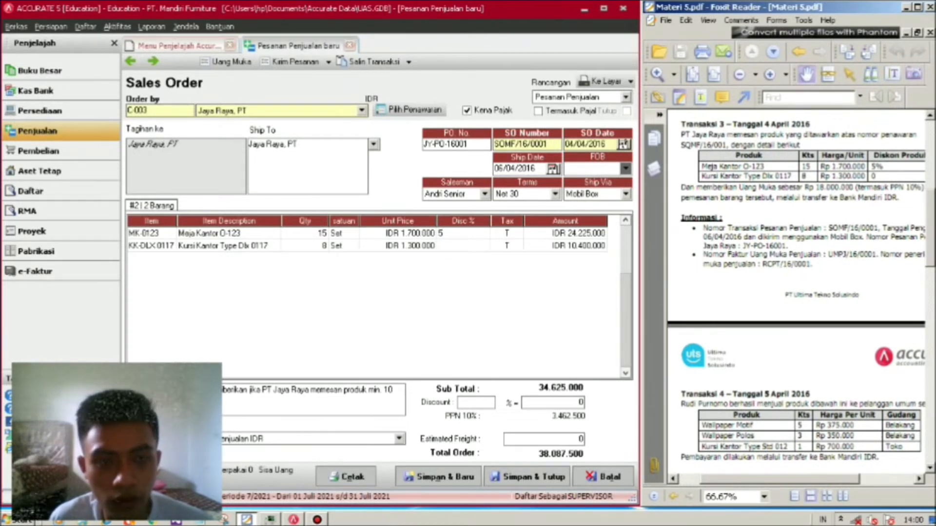
{"action": "left_click_drag", "start_coordinate": [814, 217], "coordinate": [793, 250]}
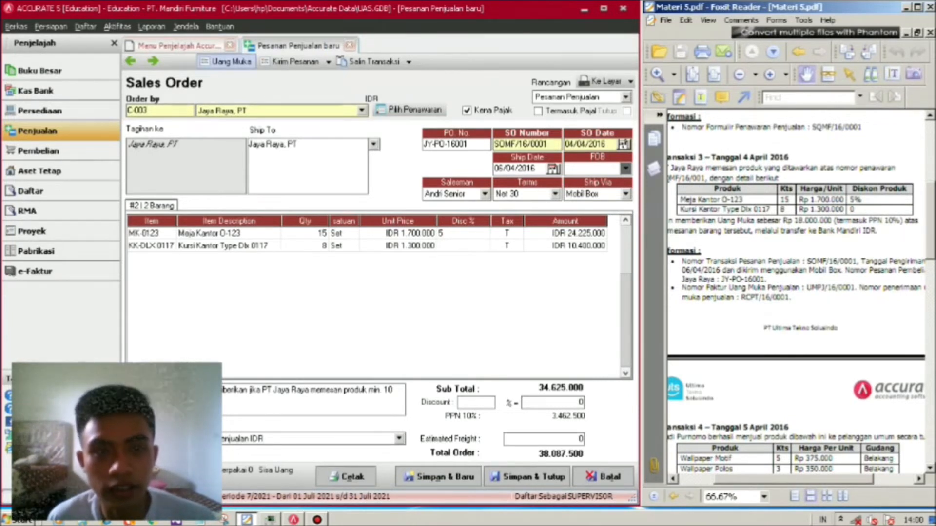
- Save the order and enter an 18.000.000 Uang Muka down payment on the new invoice
{"action": "left_click", "coordinate": [228, 245]}
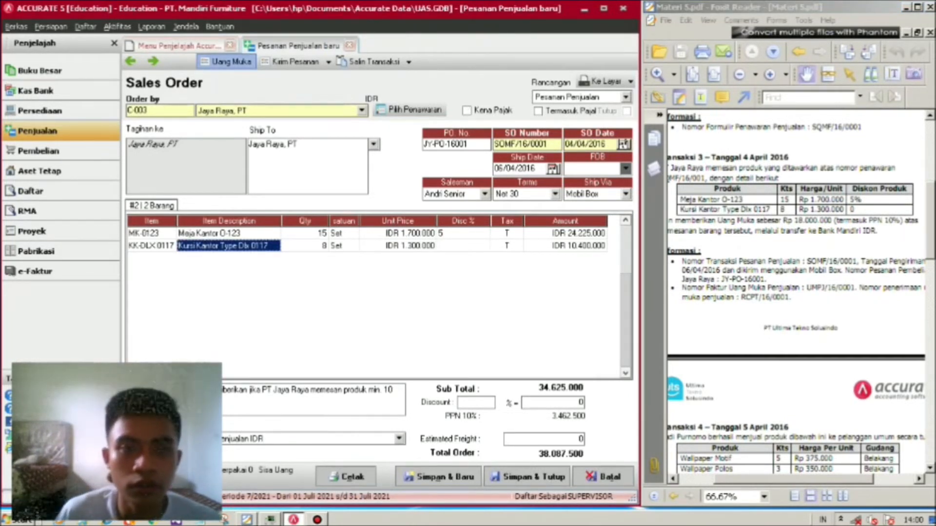
{"action": "left_click", "coordinate": [226, 61]}
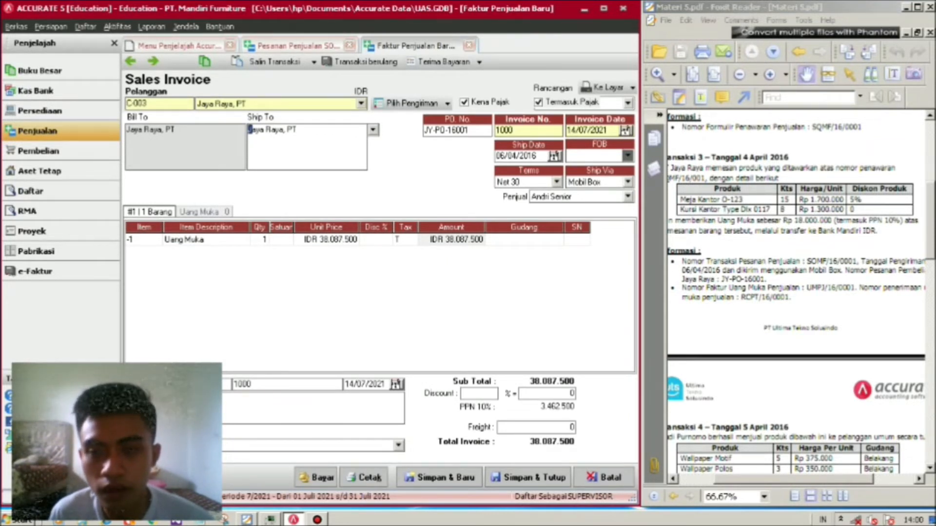
{"action": "left_click", "coordinate": [326, 240]}
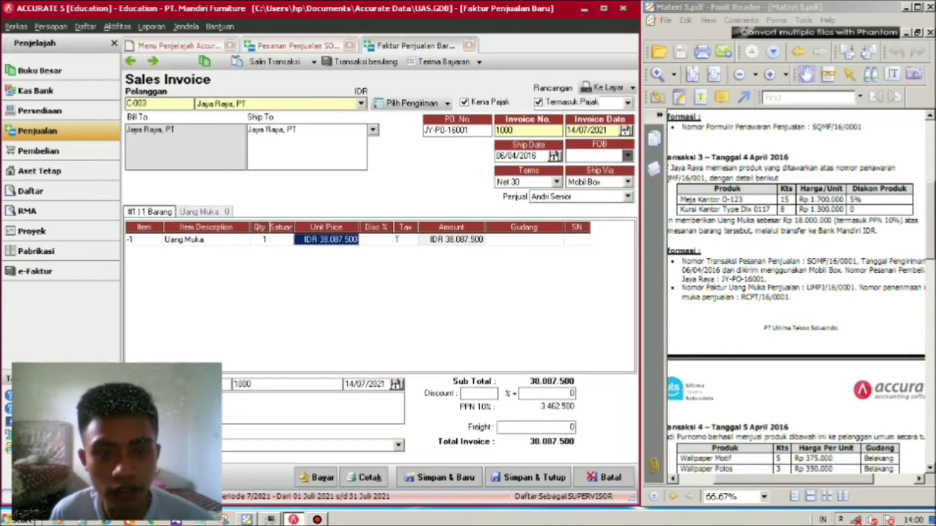
{"action": "double_click", "coordinate": [325, 240]}
{"action": "left_click", "coordinate": [326, 240]}
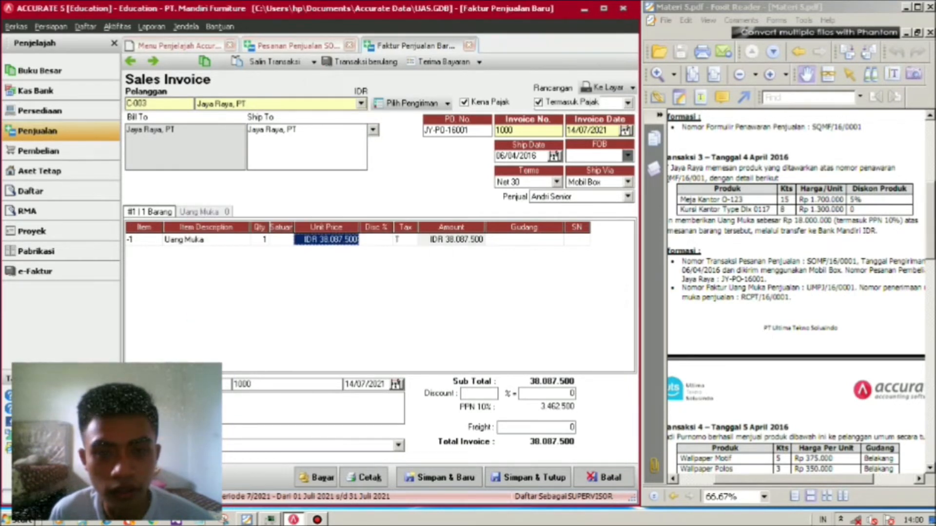
{"action": "double_click", "coordinate": [325, 239]}
{"action": "key", "text": "Escape"}
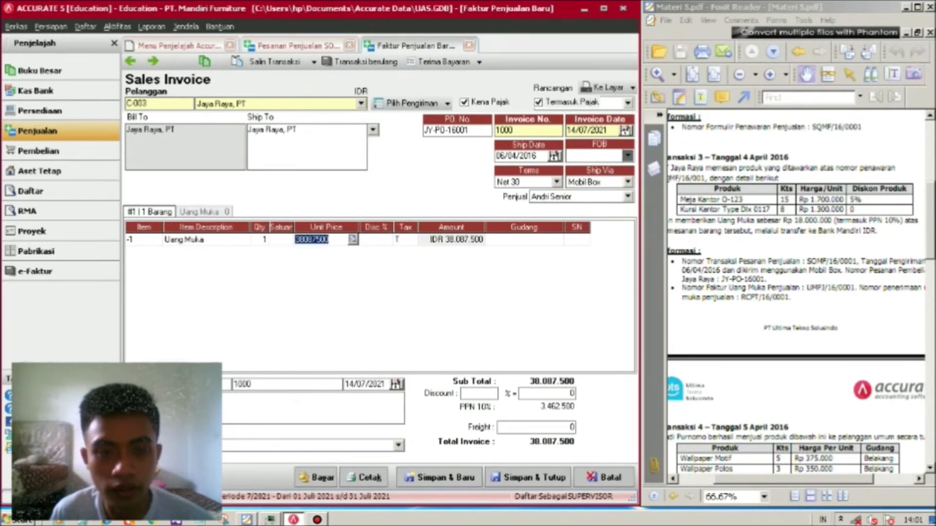
{"action": "type", "text": "180"}
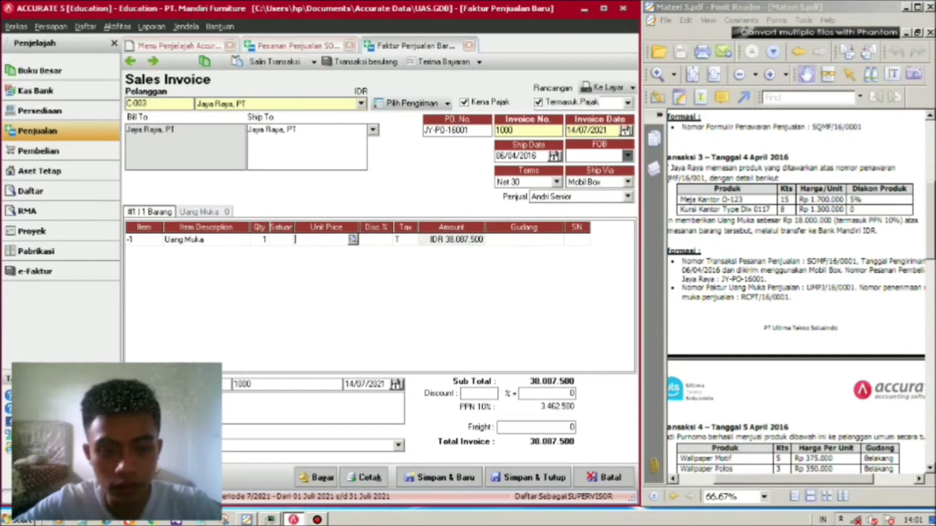
{"action": "type", "text": "00000"}
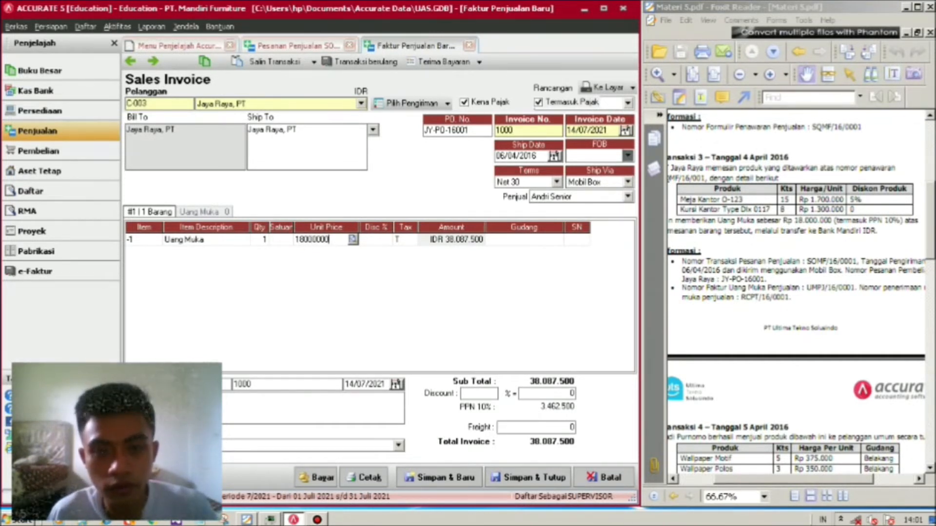
{"action": "key", "text": "Tab"}
{"action": "key", "text": "Tab"}
{"action": "key", "text": "Tab"}
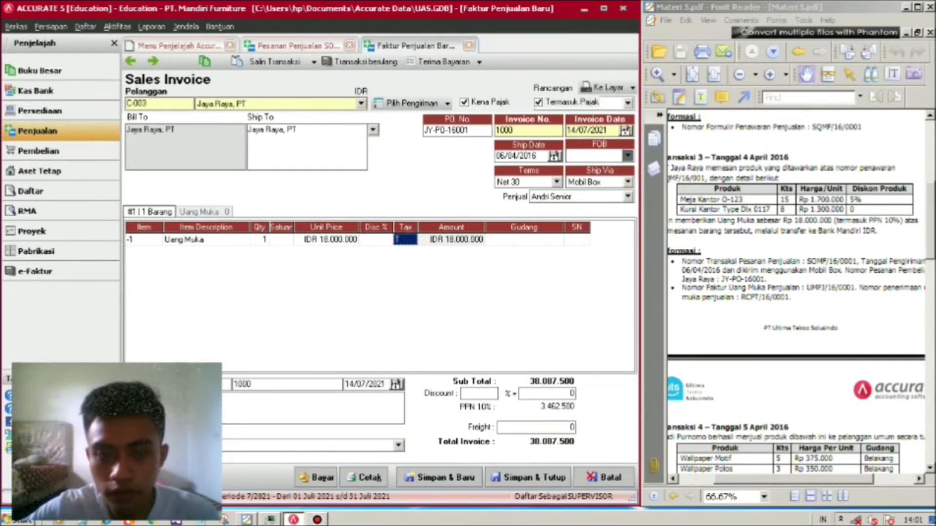
- Remove the blank second row and copy invoice number UMPJ/16/0001 from the PDF
{"action": "key", "text": "Down"}
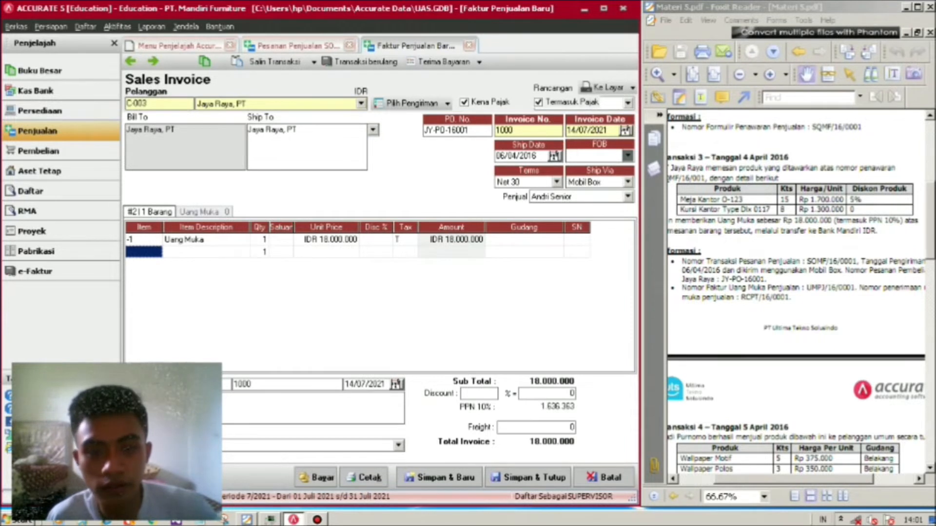
{"action": "key", "text": "Up"}
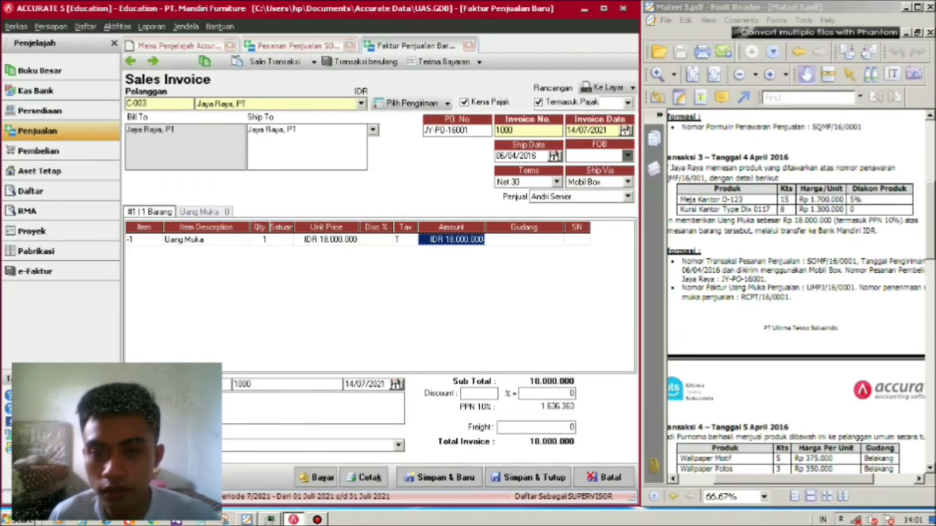
{"action": "scroll", "coordinate": [795, 219], "scroll_direction": "down", "scroll_amount": 1}
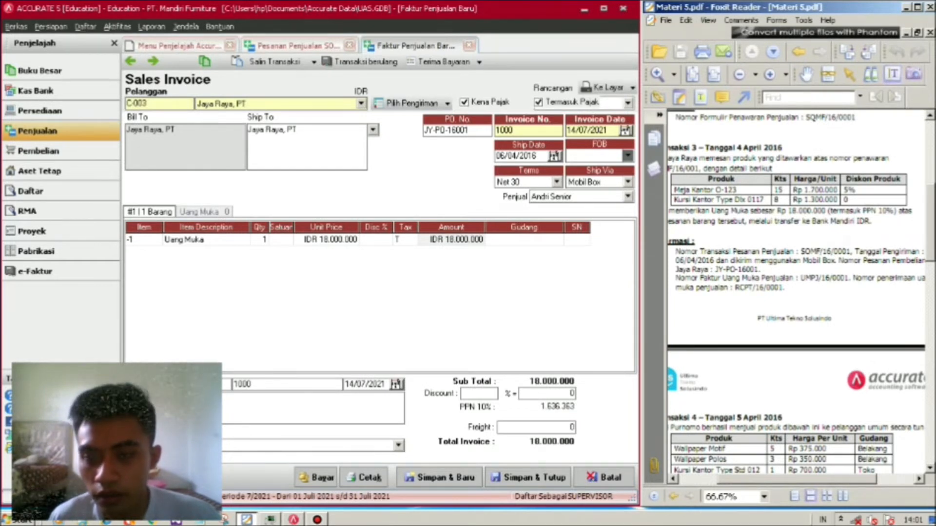
{"action": "left_click_drag", "start_coordinate": [799, 278], "coordinate": [850, 278]}
{"action": "key", "text": "ctrl+c"}
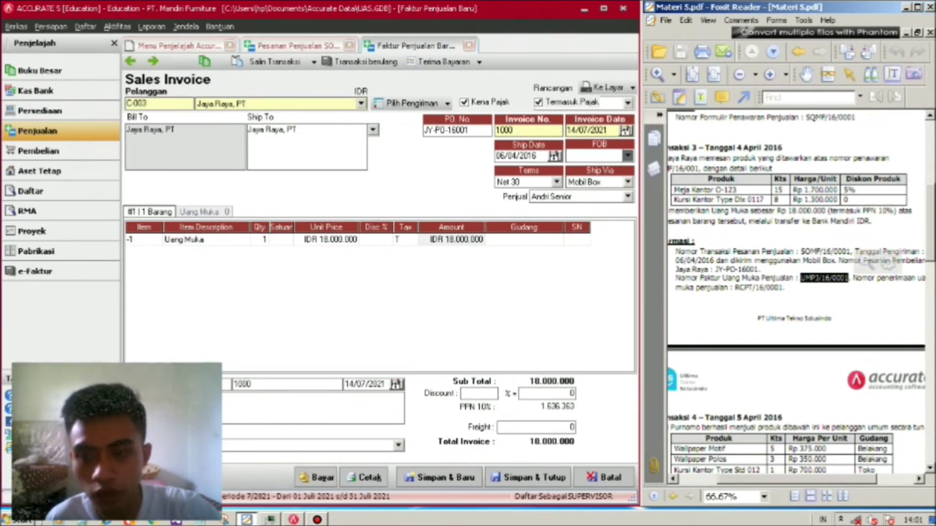
- Number the down-payment invoice UMPJ/16/0001 and date it 04/04/2016
{"action": "key", "text": "alt+Tab"}
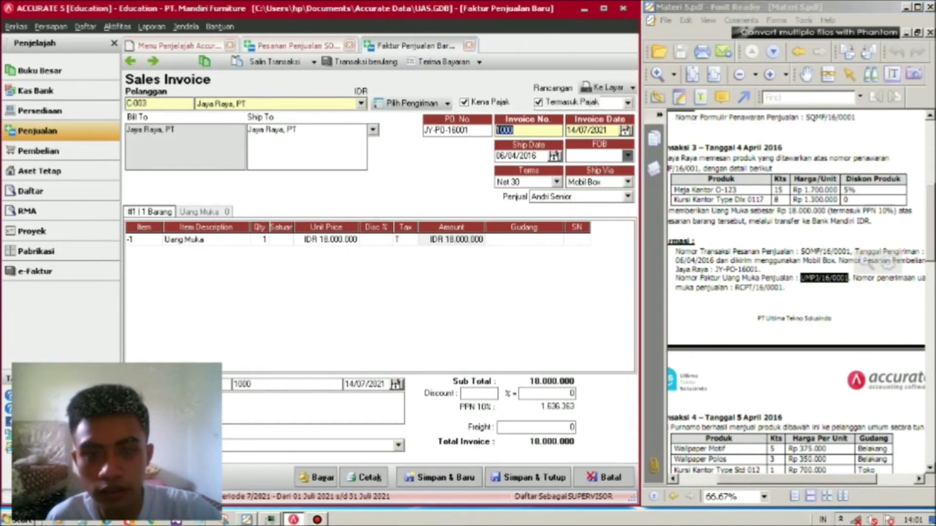
{"action": "key", "text": "ctrl+v"}
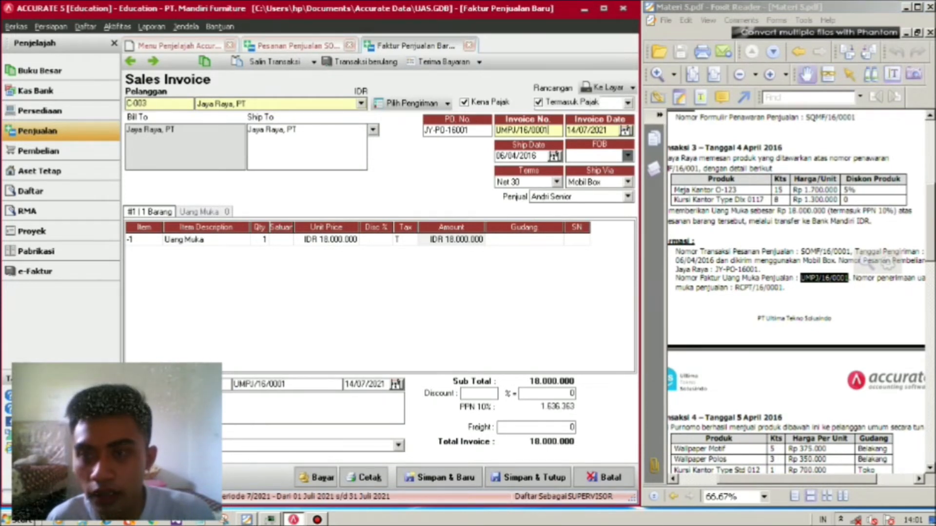
{"action": "left_click_drag", "start_coordinate": [877, 263], "coordinate": [893, 275]}
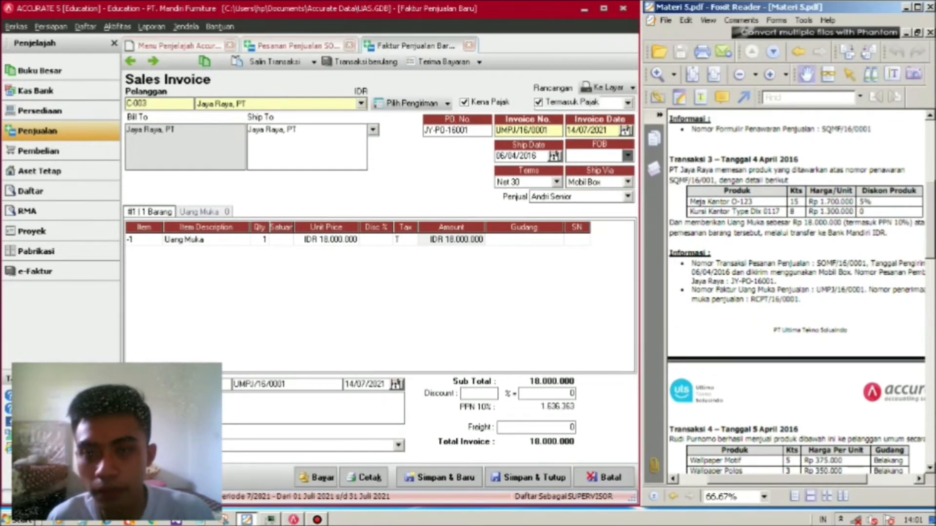
{"action": "left_click", "coordinate": [587, 130]}
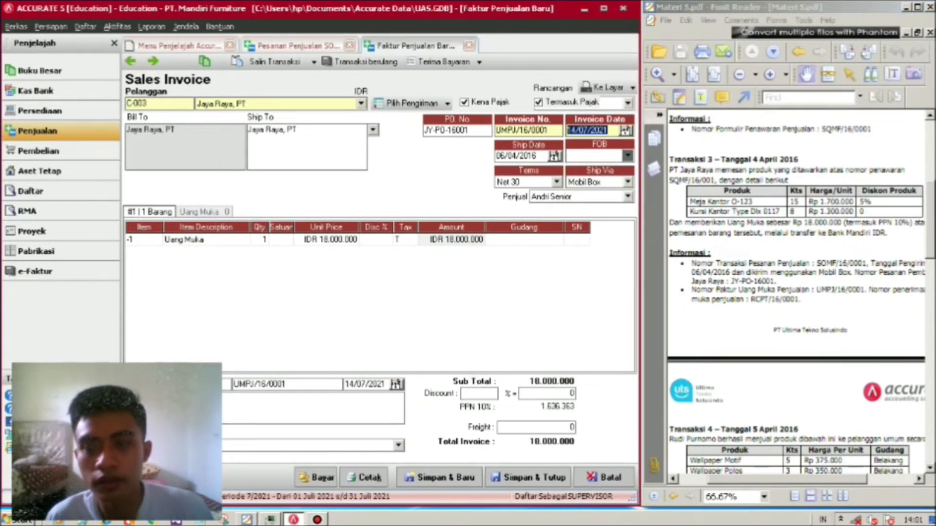
{"action": "type", "text": "04/04/2"}
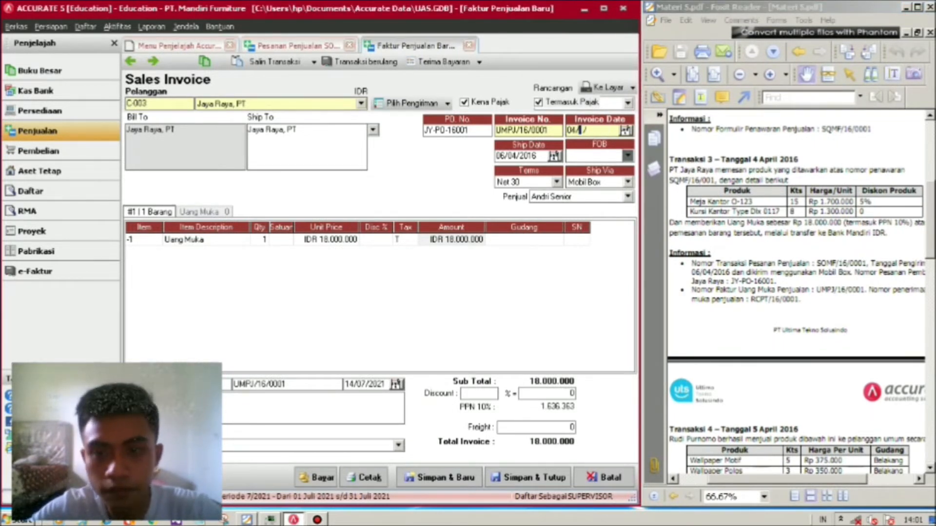
{"action": "type", "text": "016"}
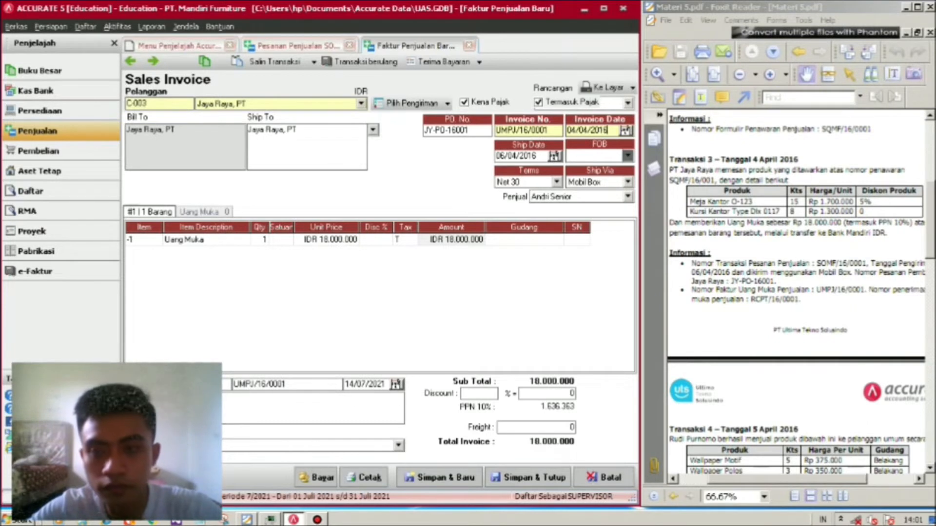
{"action": "key", "text": "Tab"}
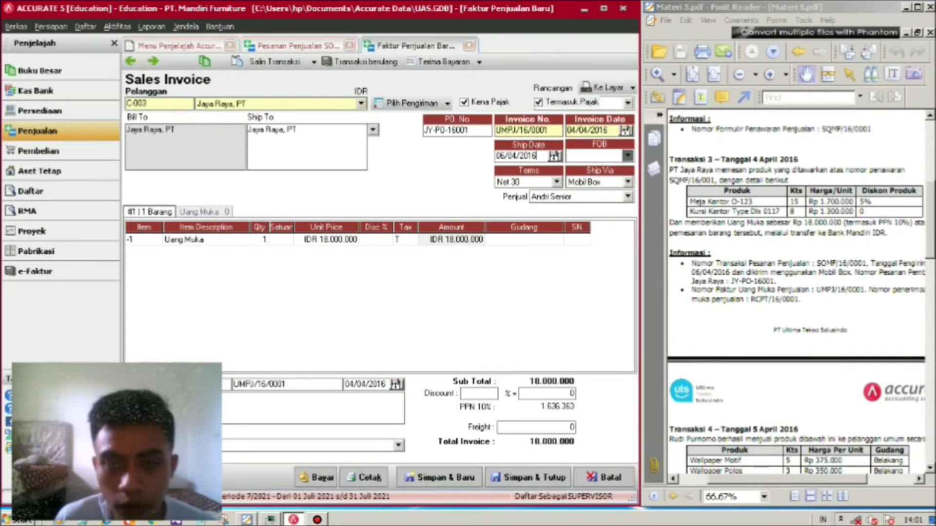
- Keep Mobil Box as the invoice's shipping method and review the line
{"action": "left_click", "coordinate": [628, 181]}
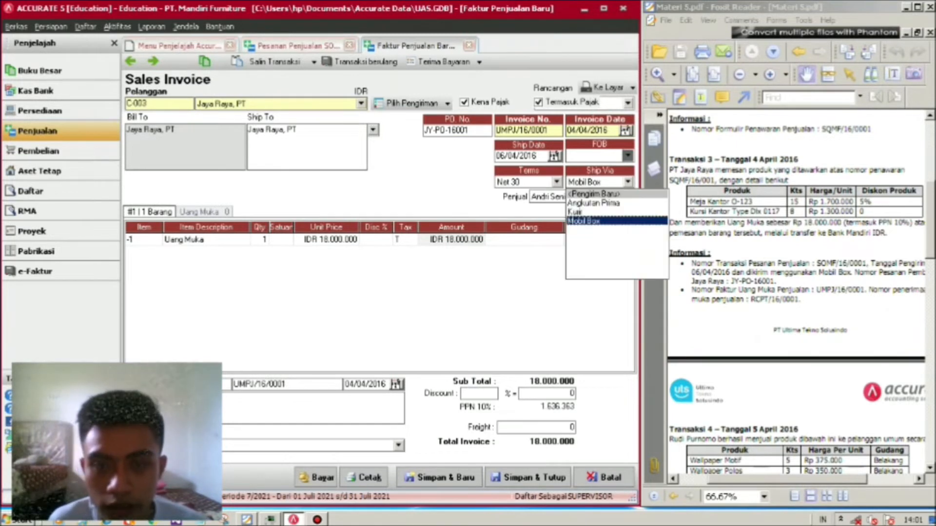
{"action": "key", "text": "Return"}
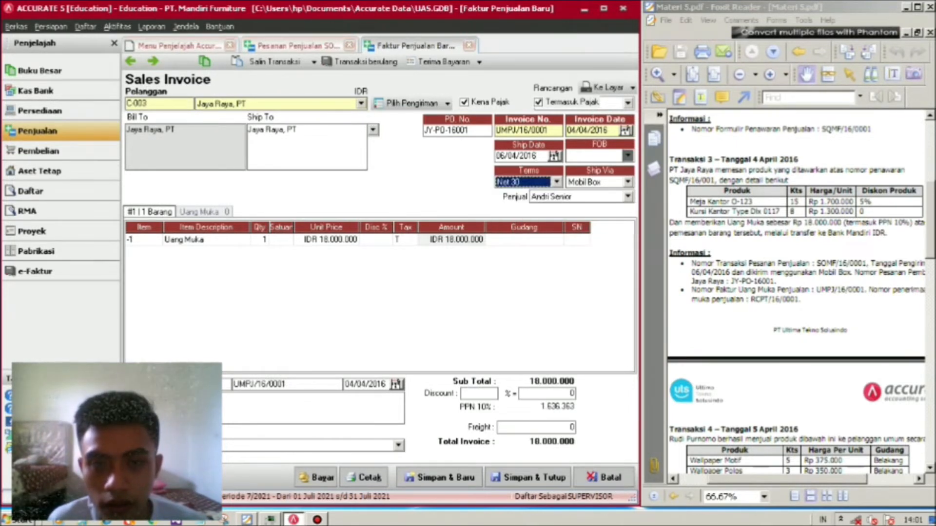
{"action": "key", "text": "Tab"}
{"action": "scroll", "coordinate": [796, 292], "scroll_direction": "down", "scroll_amount": 3}
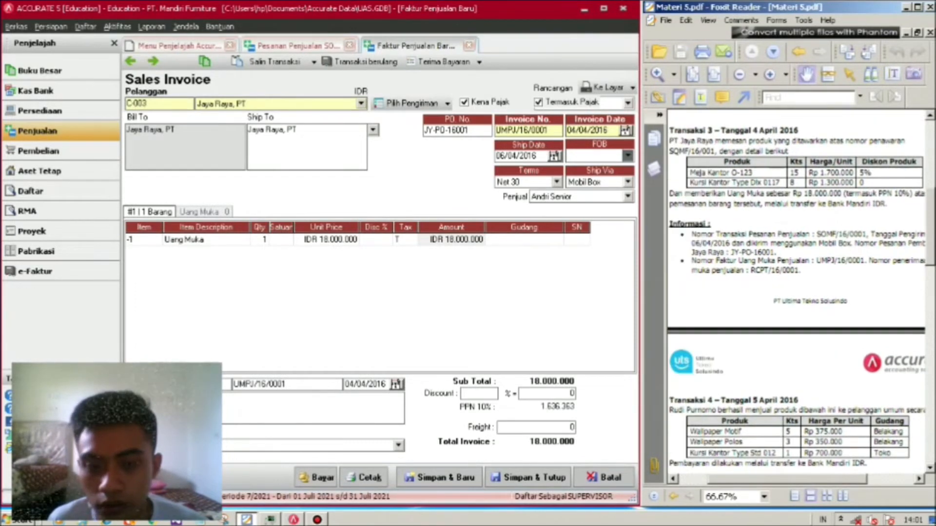
{"action": "scroll", "coordinate": [797, 292], "scroll_direction": "up", "scroll_amount": 1}
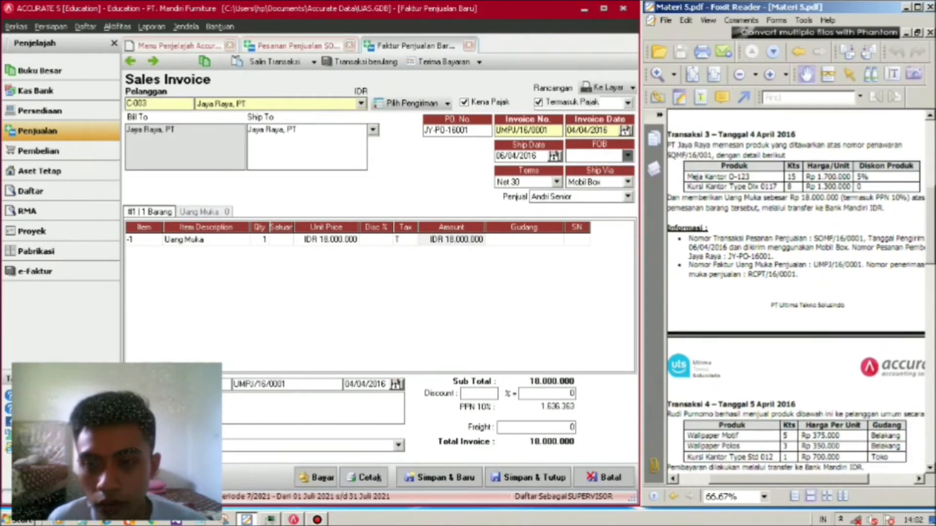
{"action": "scroll", "coordinate": [797, 293], "scroll_direction": "right", "scroll_amount": 1}
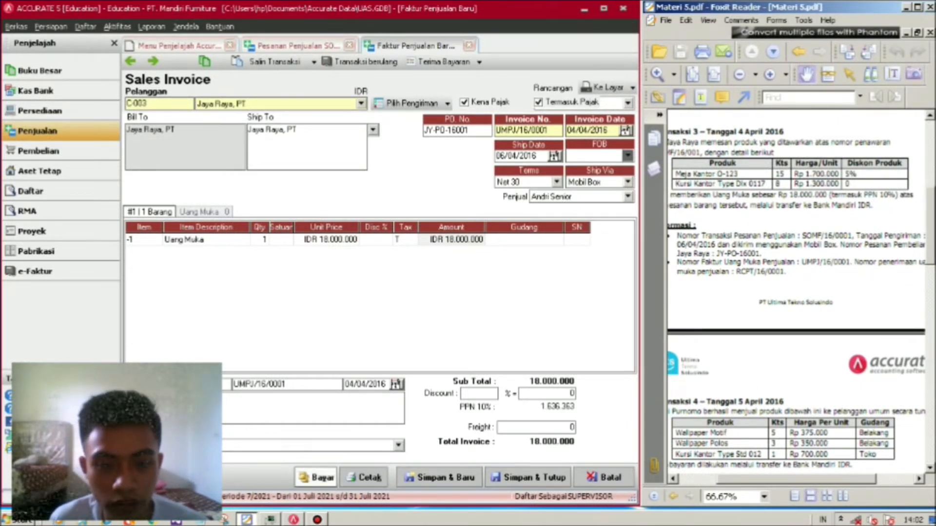
- Save invoice UMPJ/16/0001, record its payment, and give the receipt number RCPT/16/0001
{"action": "left_click", "coordinate": [363, 478]}
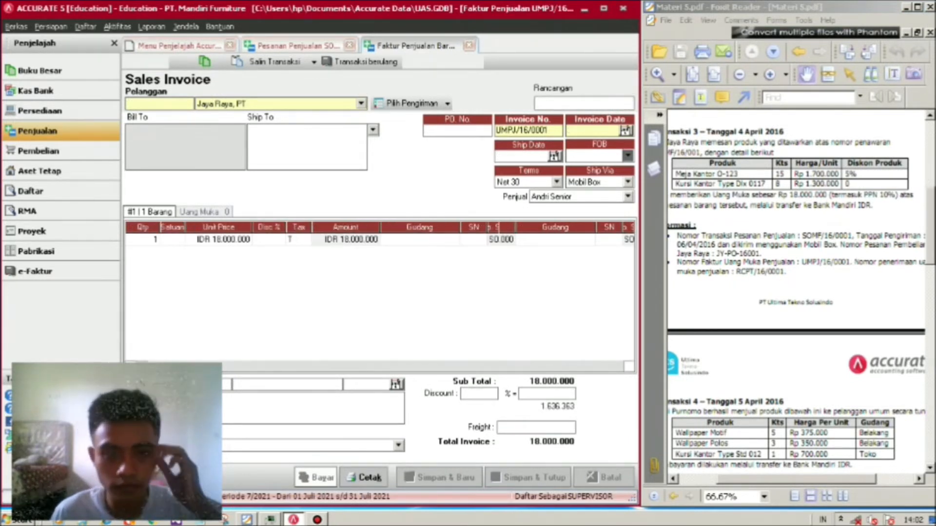
{"action": "left_click", "coordinate": [317, 477]}
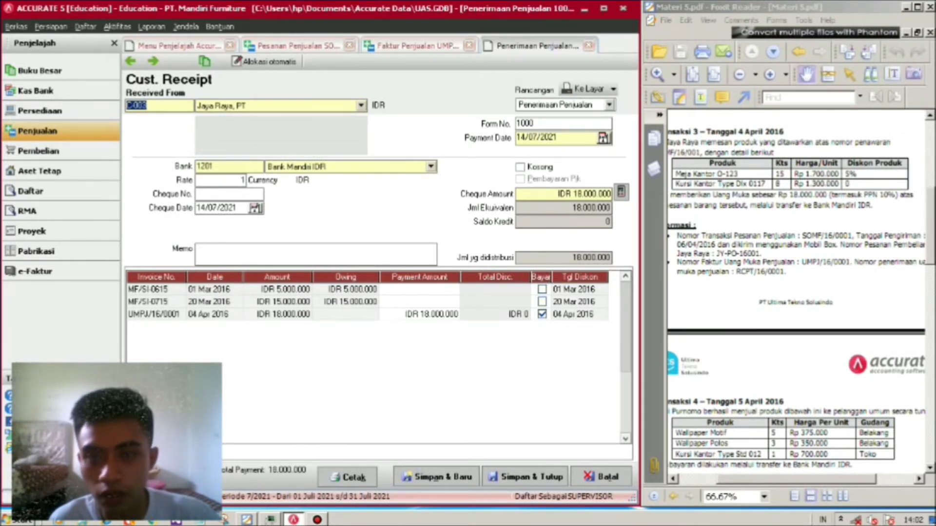
{"action": "left_click_drag", "start_coordinate": [810, 303], "coordinate": [807, 279]}
{"action": "left_click", "coordinate": [892, 74]}
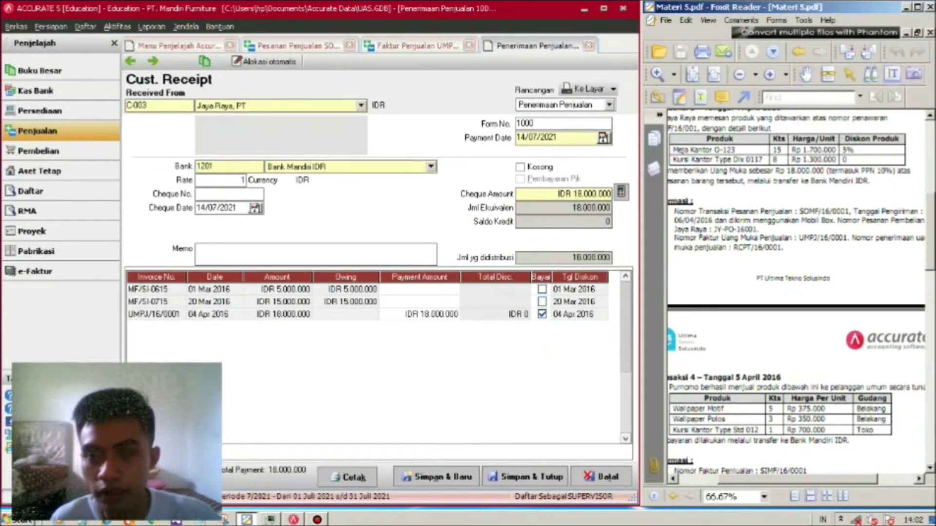
{"action": "left_click_drag", "start_coordinate": [734, 248], "coordinate": [782, 248]}
{"action": "key", "text": "ctrl+c"}
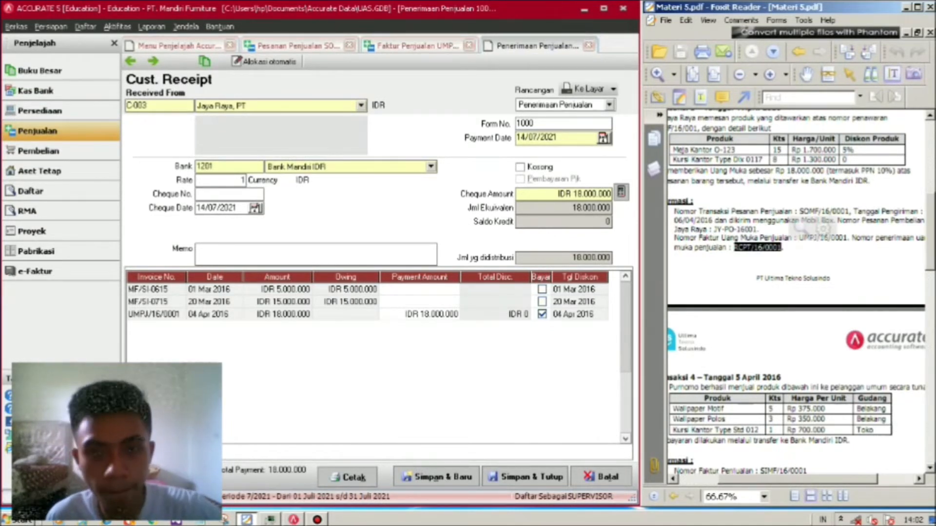
{"action": "key", "text": "alt+Tab"}
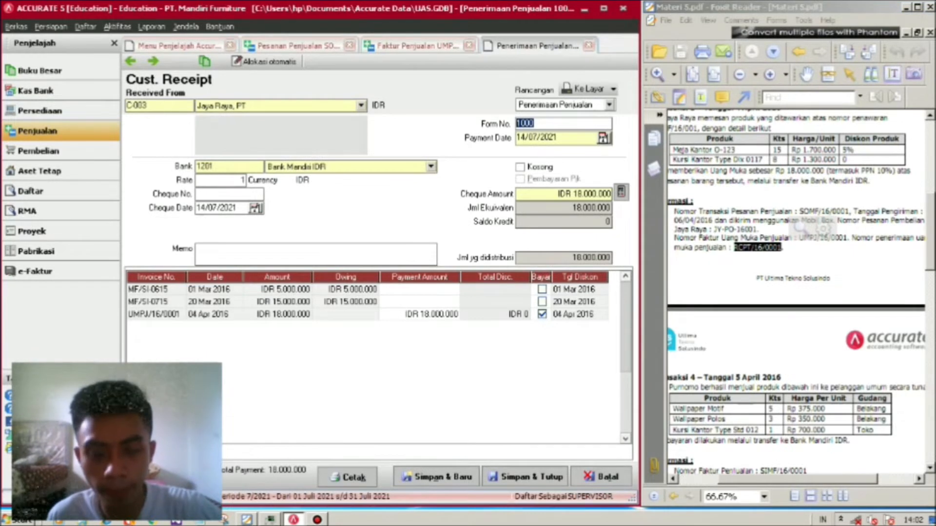
{"action": "key", "text": "ctrl+v"}
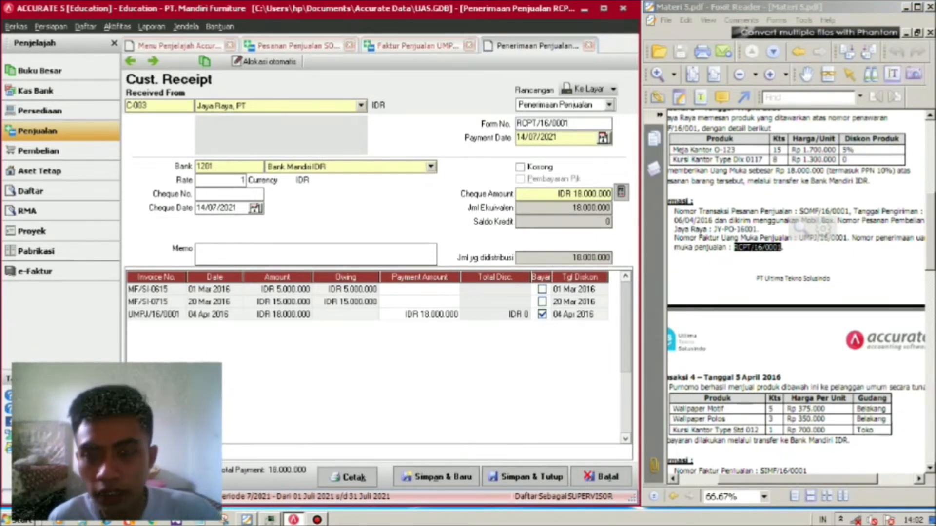
- Set payment and cheque dates to 04/04/2016, paying into Bank Mandiri IDR
{"action": "key", "text": "Tab"}
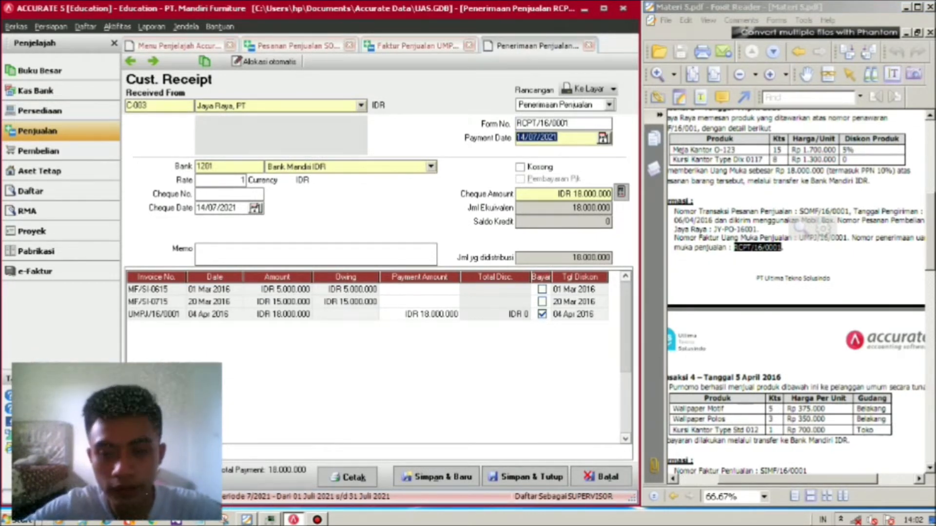
{"action": "type", "text": "04/04/"}
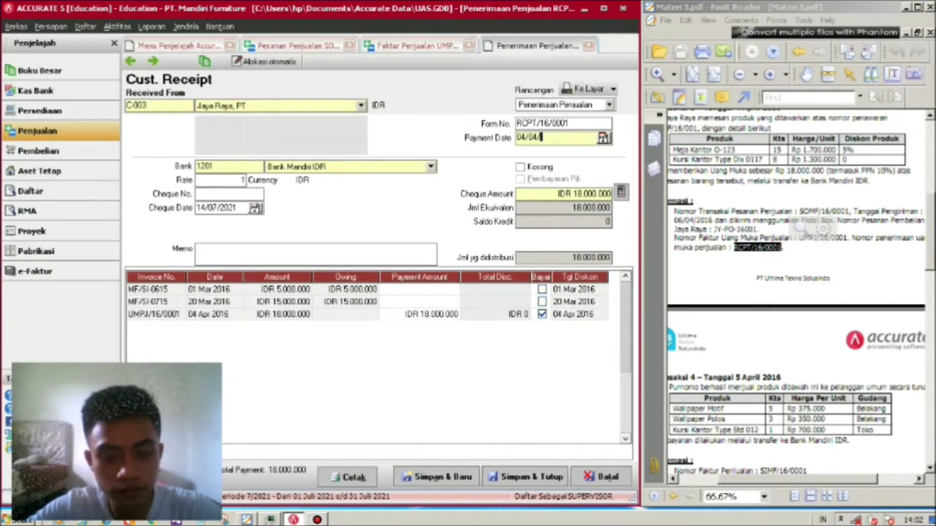
{"action": "type", "text": "2016"}
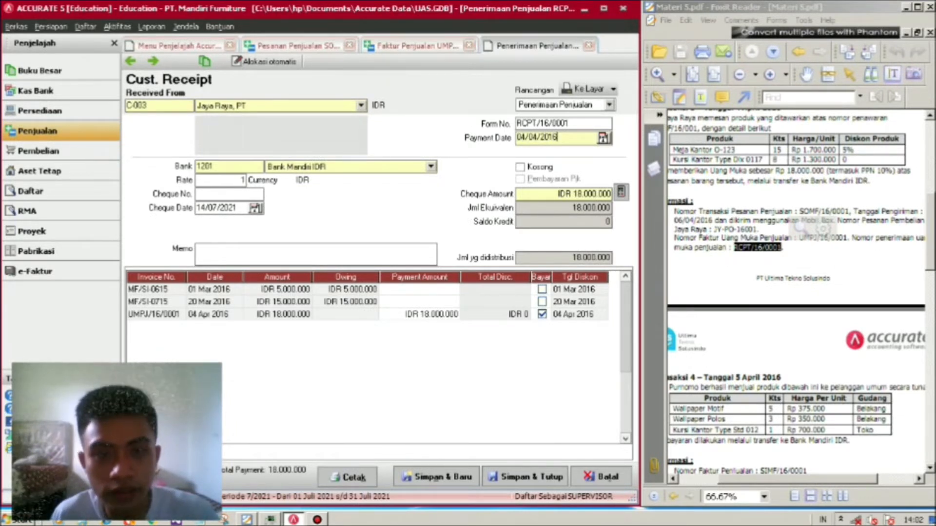
{"action": "left_click", "coordinate": [430, 166]}
{"action": "key", "text": "Tab"}
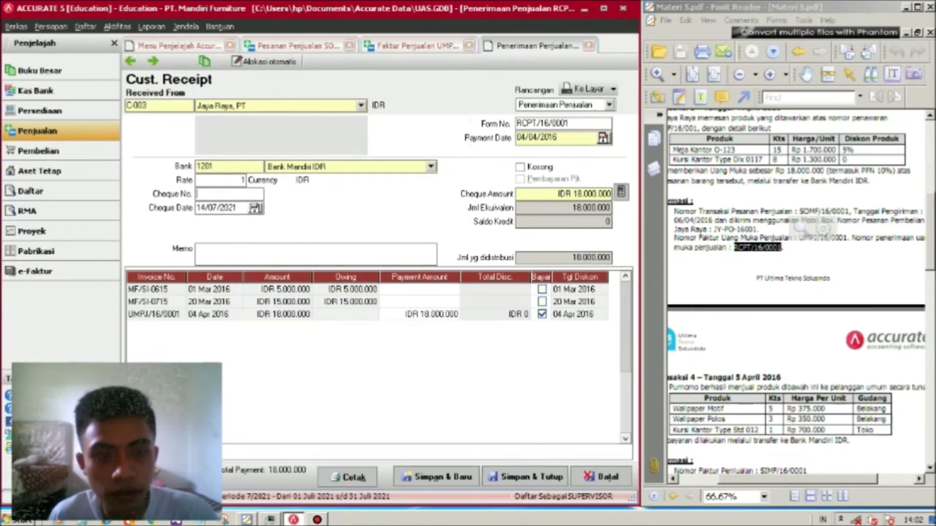
{"action": "key", "text": "Tab"}
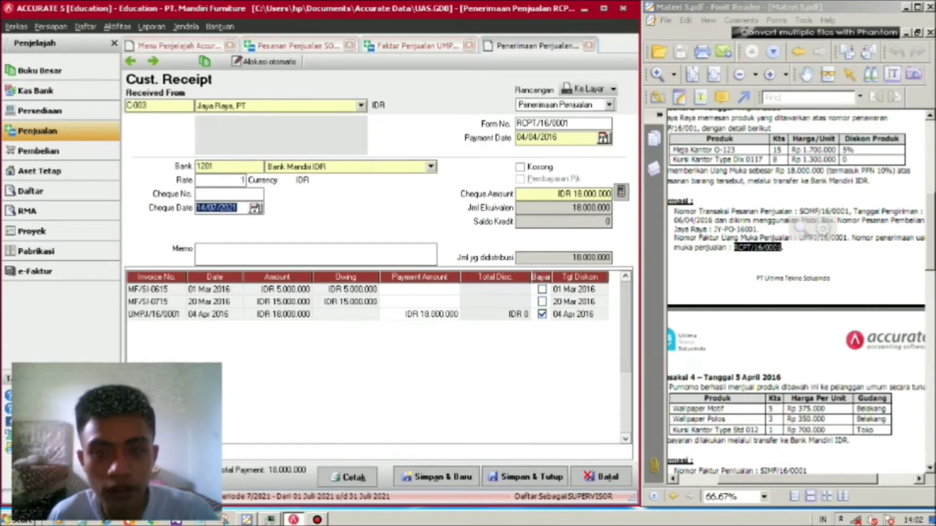
{"action": "type", "text": "04/04/16"}
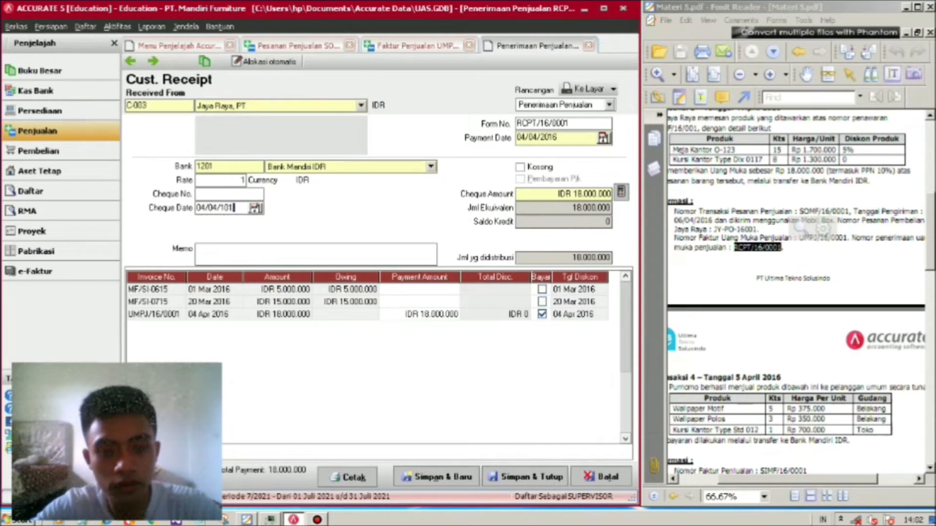
{"action": "key", "text": "BackSpace"}
{"action": "key", "text": "BackSpace"}
{"action": "type", "text": "2016"}
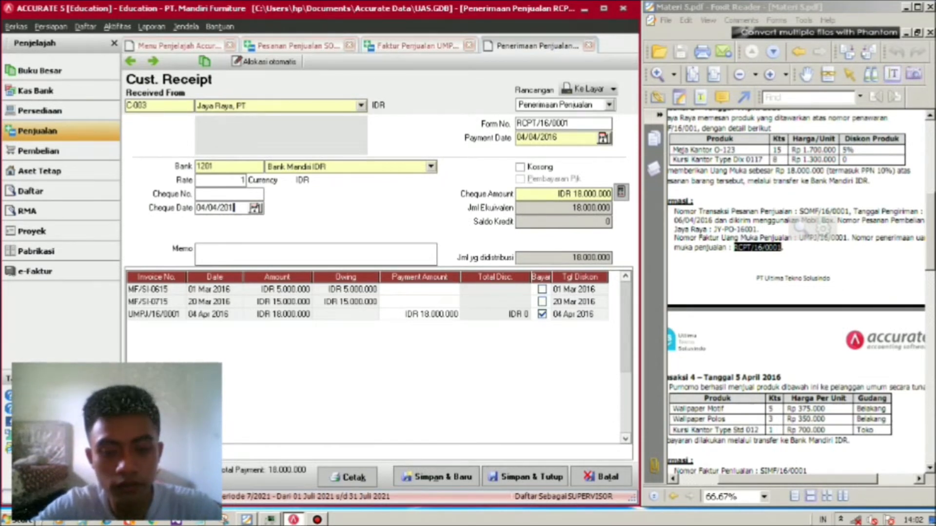
{"action": "left_click", "coordinate": [196, 193]}
{"action": "left_click", "coordinate": [212, 167]}
{"action": "key", "text": "alt+Down"}
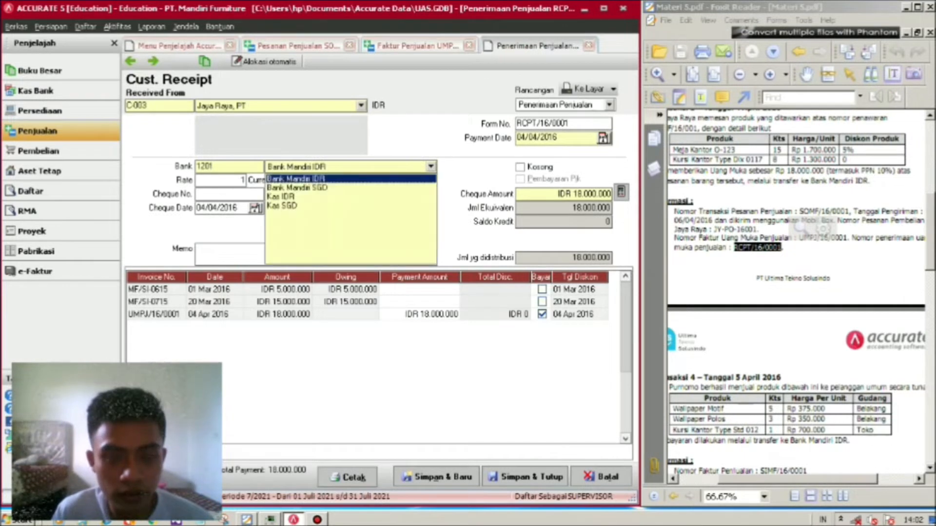
{"action": "key", "text": "Return"}
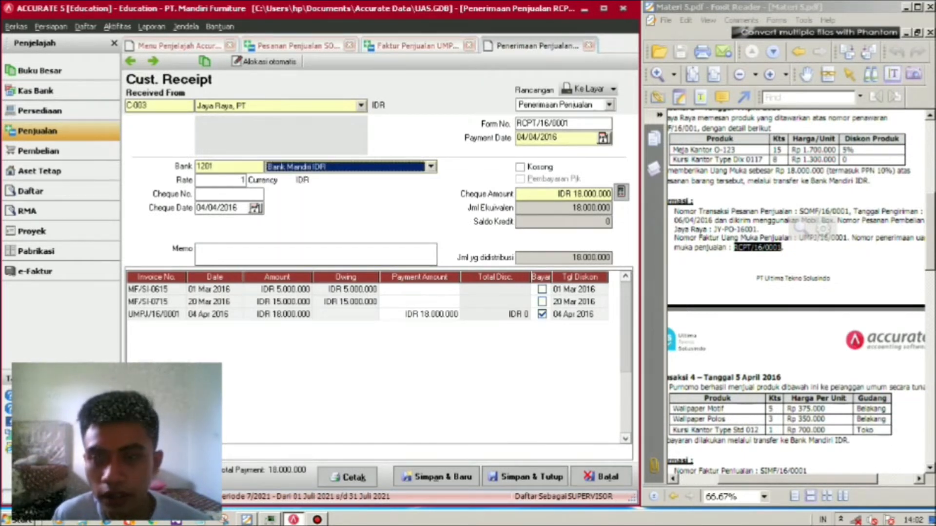
- Save and close the 18.000.000 customer receipt
{"action": "left_click", "coordinate": [799, 227]}
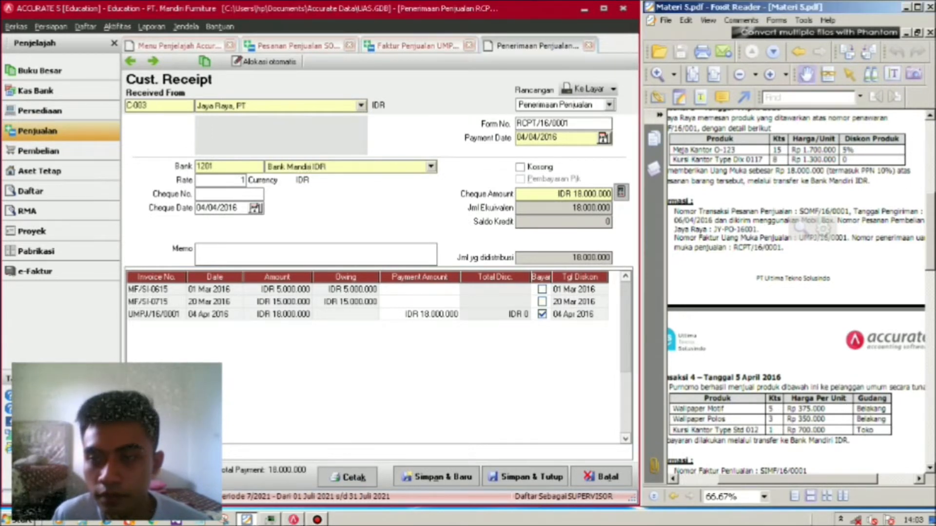
{"action": "scroll", "coordinate": [800, 227], "scroll_direction": "down", "scroll_amount": 1}
{"action": "scroll", "coordinate": [796, 290], "scroll_direction": "down", "scroll_amount": 1}
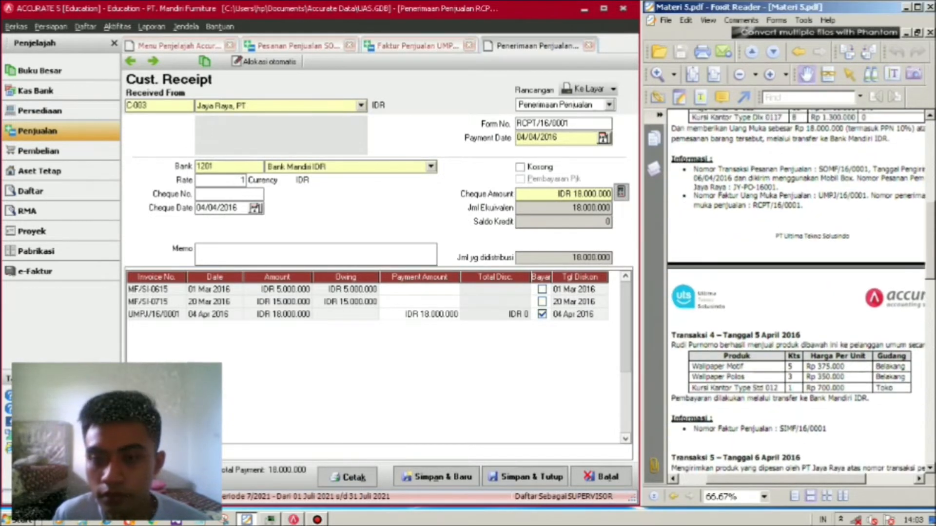
{"action": "scroll", "coordinate": [797, 291], "scroll_direction": "down", "scroll_amount": 2}
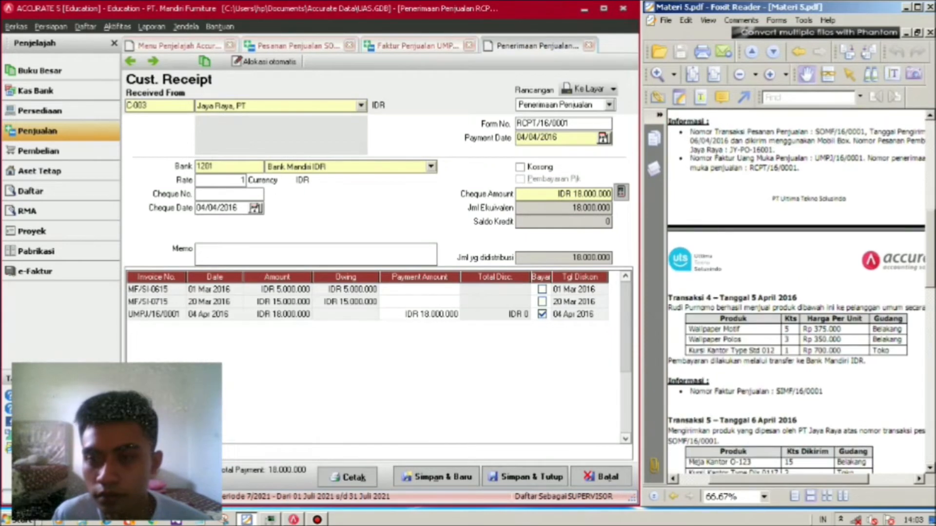
{"action": "scroll", "coordinate": [797, 293], "scroll_direction": "down", "scroll_amount": 3}
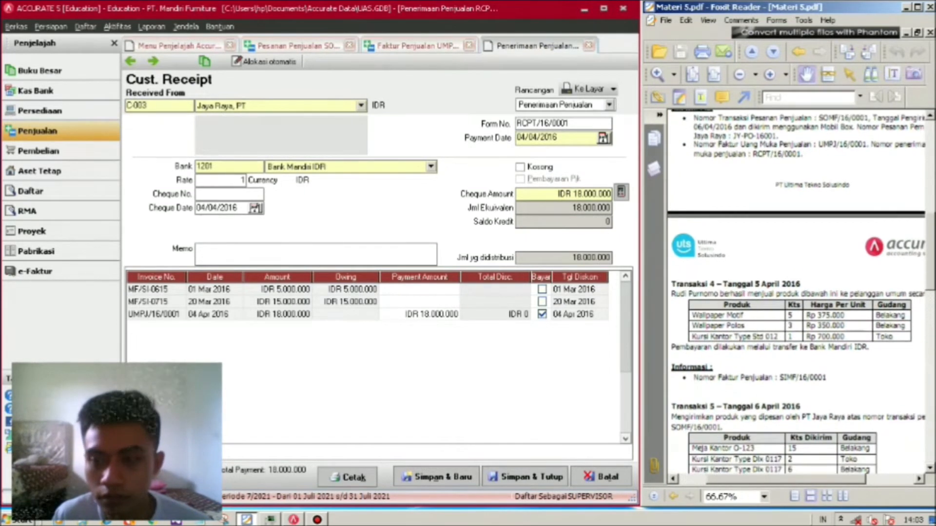
{"action": "scroll", "coordinate": [796, 292], "scroll_direction": "up", "scroll_amount": 5}
{"action": "scroll", "coordinate": [797, 292], "scroll_direction": "up", "scroll_amount": 1}
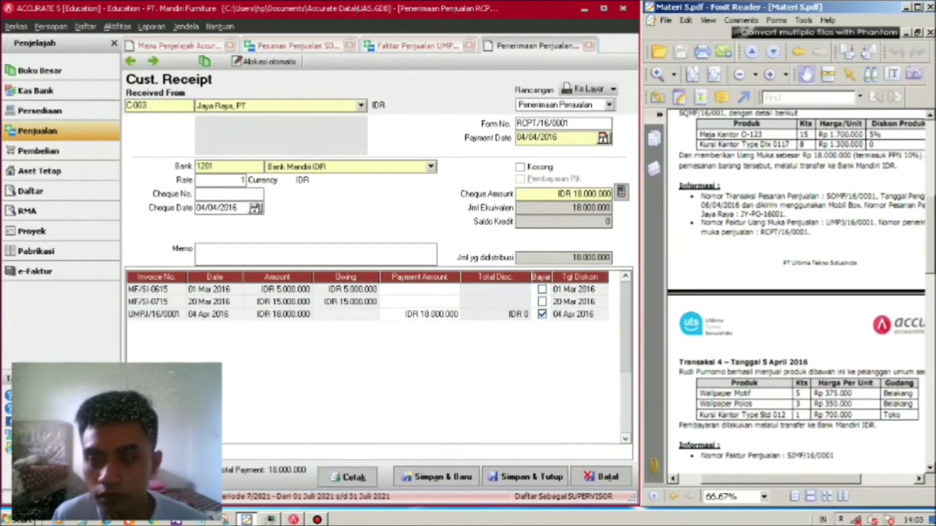
{"action": "scroll", "coordinate": [796, 293], "scroll_direction": "down", "scroll_amount": 1}
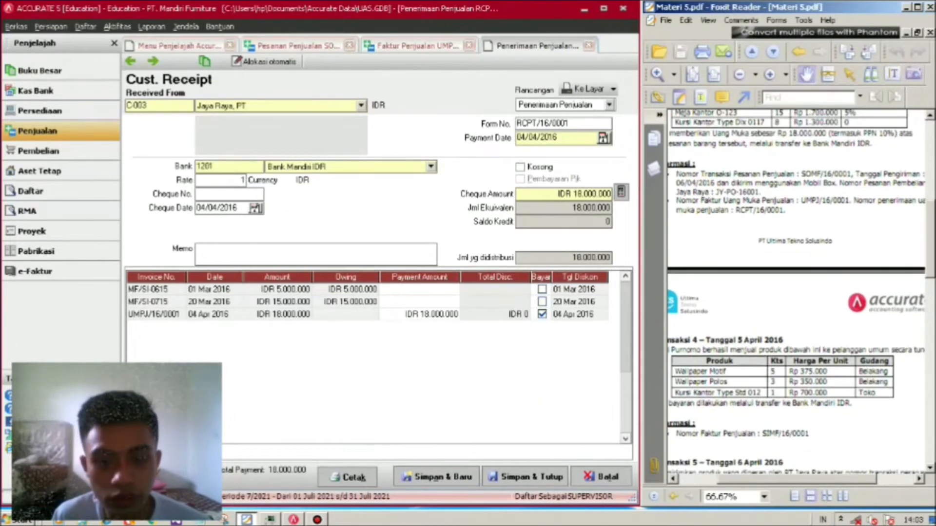
{"action": "left_click", "coordinate": [531, 477]}
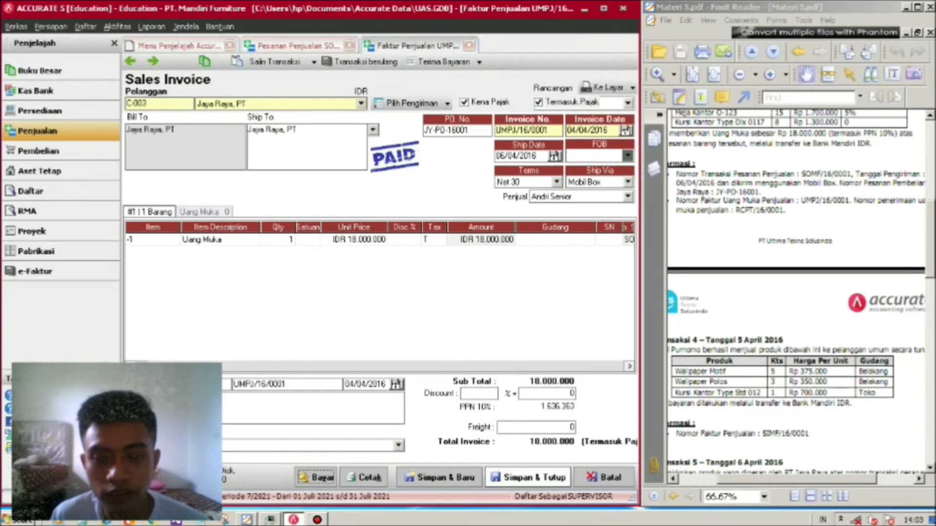
- Save and close the UMPJ/16/0001 down-payment invoice and SOMF/16/0001 sales order, then read Transaksi 4
{"action": "left_click", "coordinate": [528, 477]}
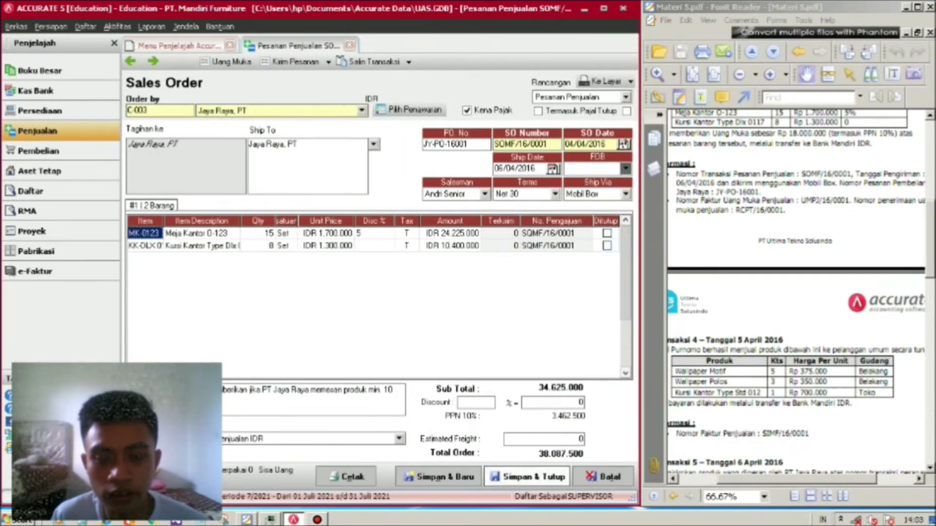
{"action": "left_click", "coordinate": [528, 477]}
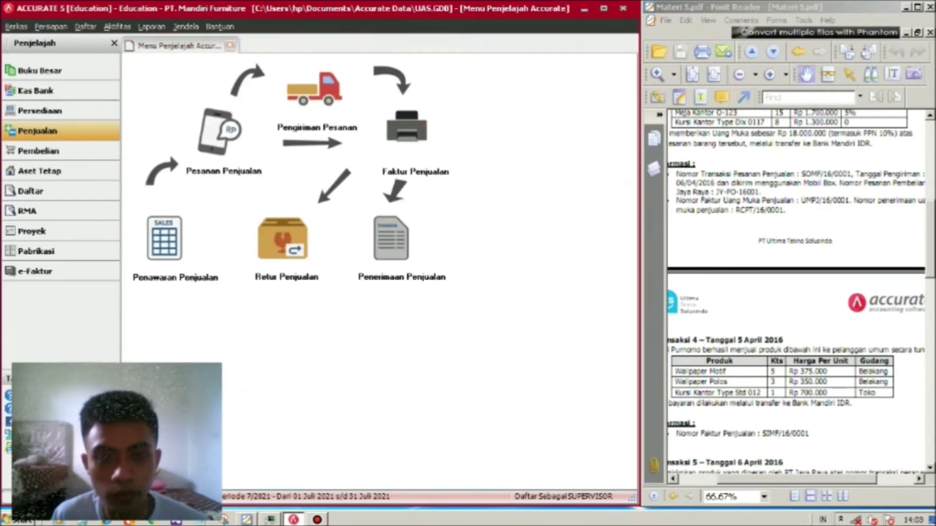
{"action": "left_click_drag", "start_coordinate": [780, 244], "coordinate": [807, 309]}
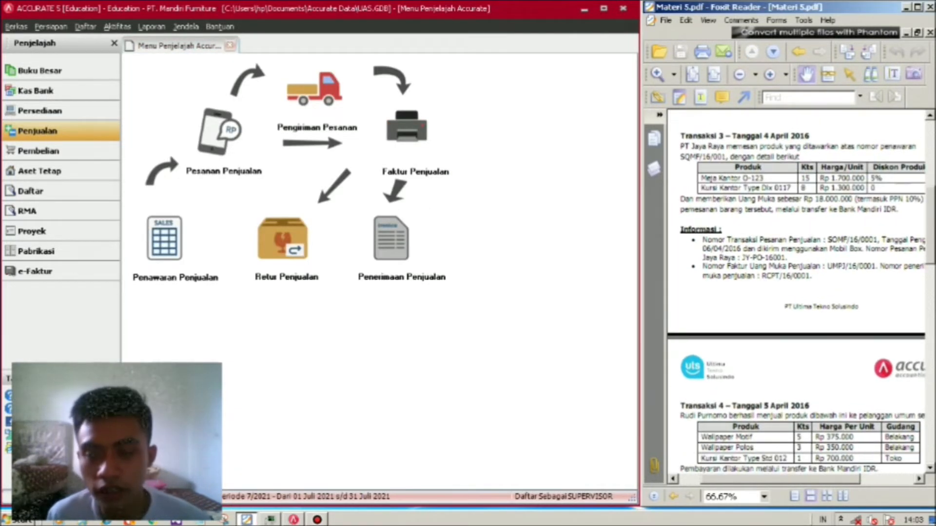
{"action": "scroll", "coordinate": [807, 293], "scroll_direction": "down", "scroll_amount": 4}
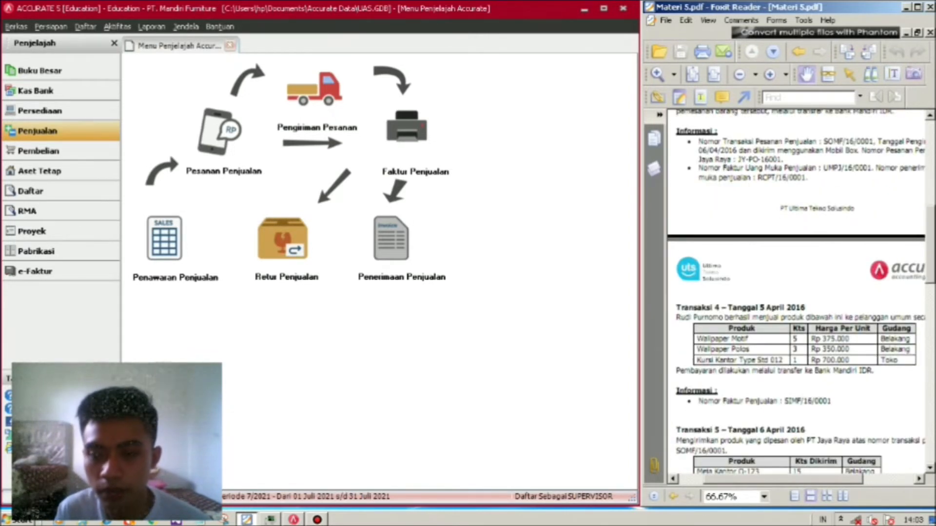
{"action": "scroll", "coordinate": [797, 292], "scroll_direction": "down", "scroll_amount": 1}
{"action": "scroll", "coordinate": [799, 293], "scroll_direction": "down", "scroll_amount": 4}
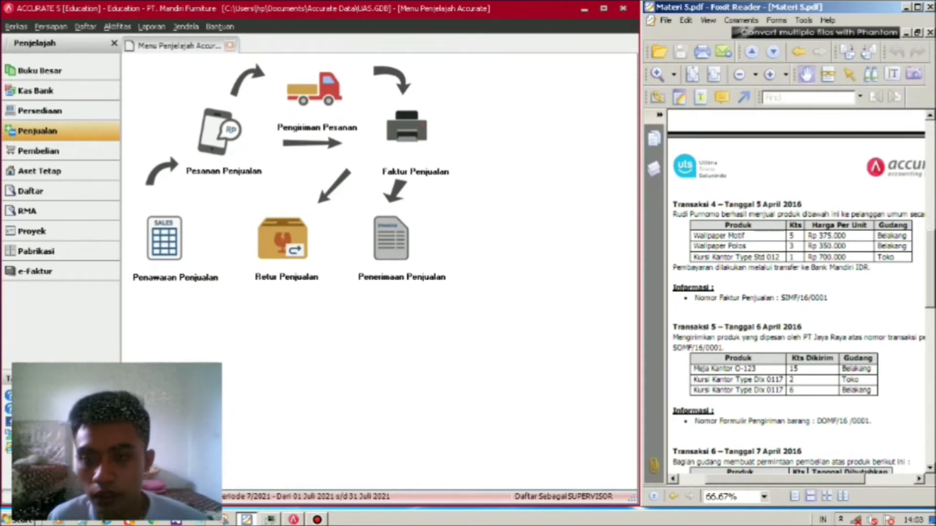
{"action": "scroll", "coordinate": [796, 292], "scroll_direction": "right", "scroll_amount": 2}
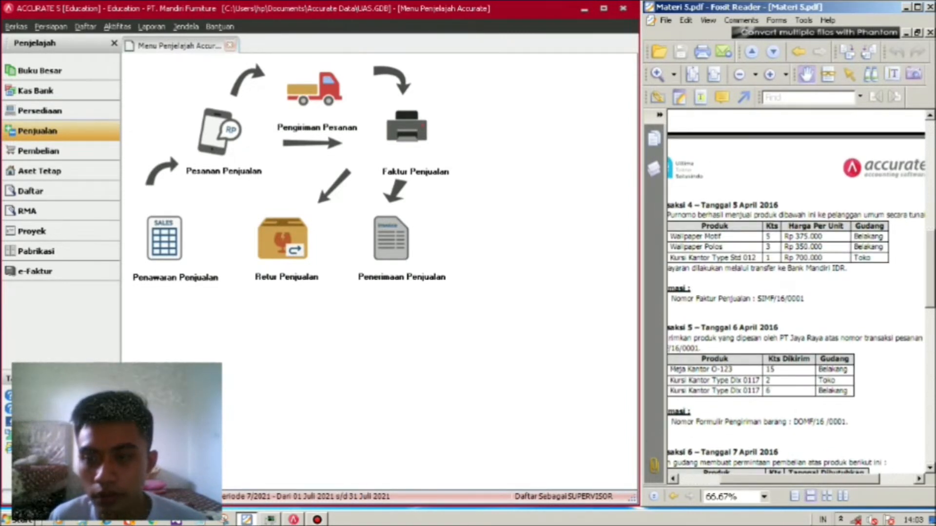
{"action": "scroll", "coordinate": [796, 293], "scroll_direction": "left", "scroll_amount": 3}
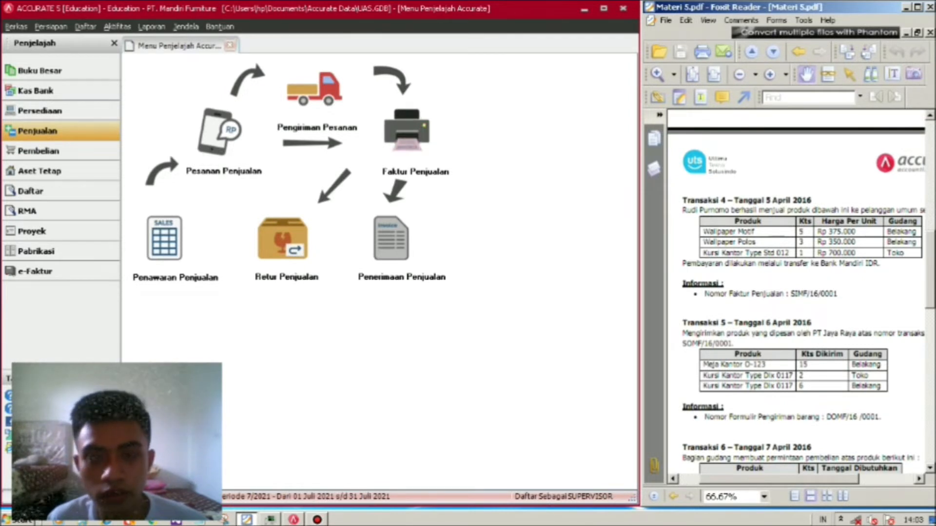
{"action": "key", "text": "alt+Tab"}
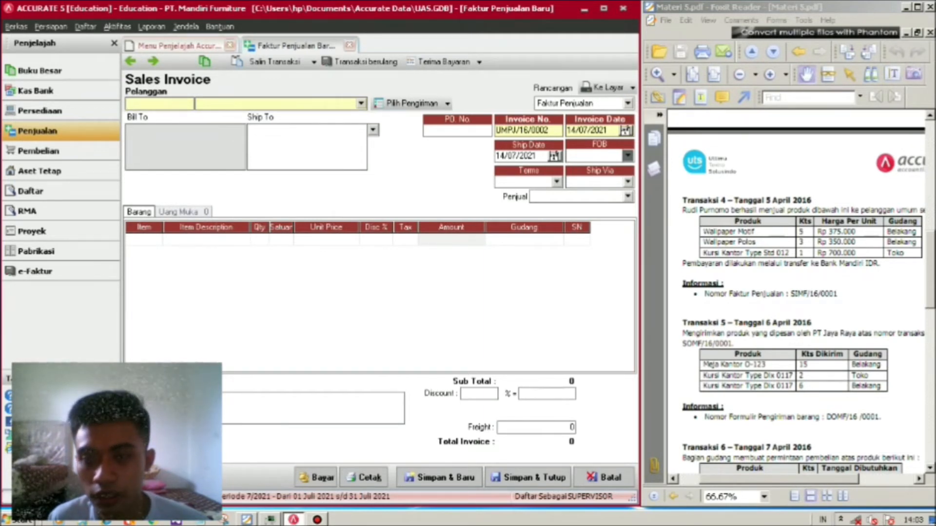
- Choose Pelanggan Tunai IDR as the new sales invoice's customer
{"action": "key", "text": "alt+Tab"}
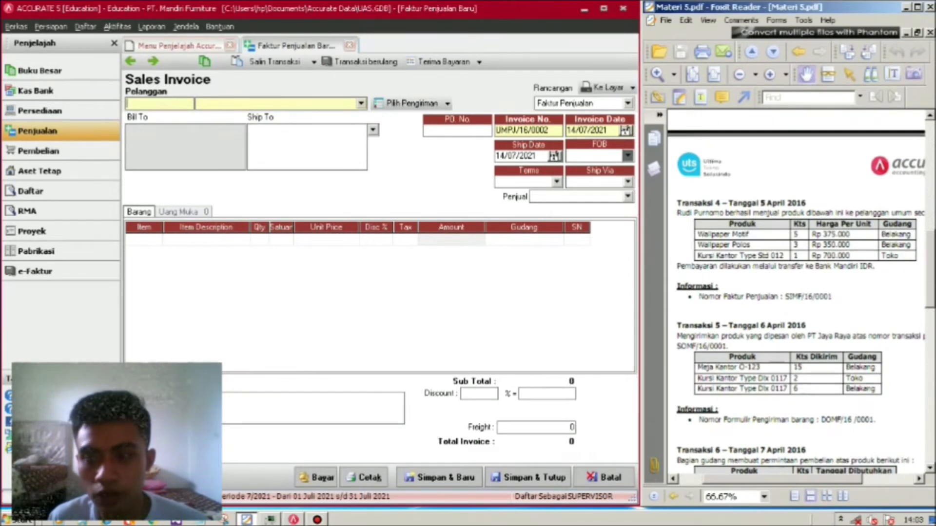
{"action": "scroll", "coordinate": [797, 292], "scroll_direction": "right", "scroll_amount": 3}
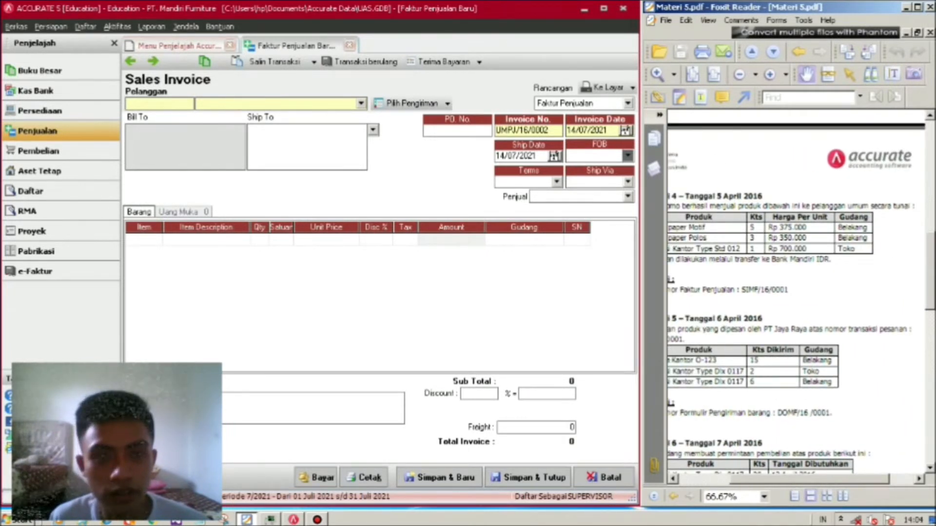
{"action": "key", "text": "alt+Tab"}
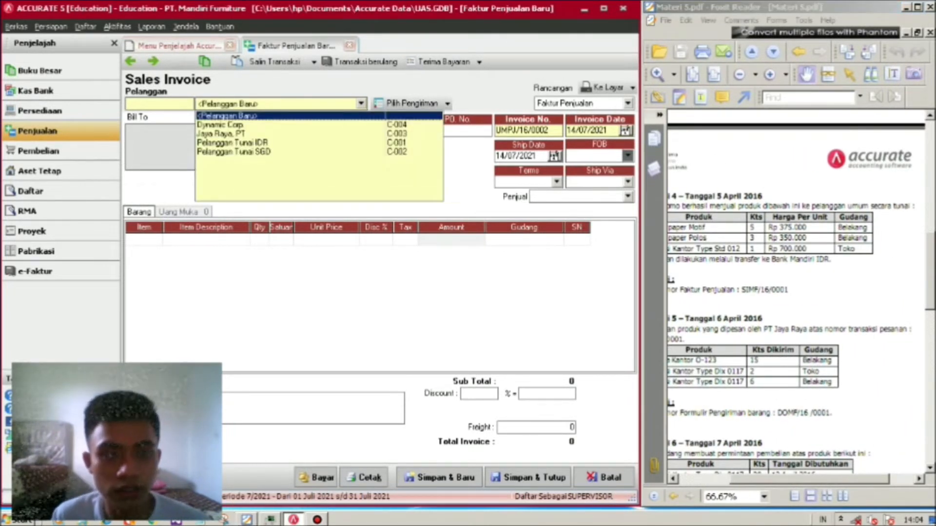
{"action": "left_click", "coordinate": [232, 143]}
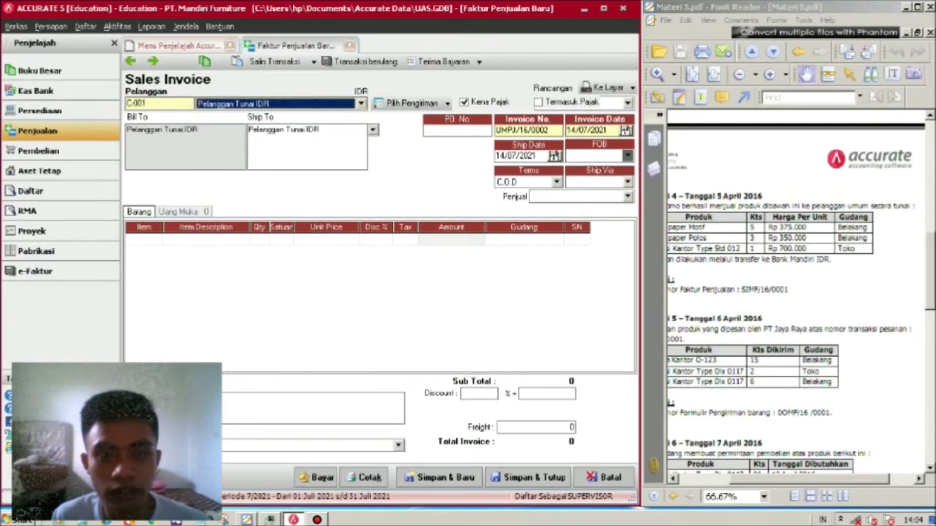
- Find and select invoice number SIMF/16/0001 in the exercise PDF
{"action": "key", "text": "alt+Tab"}
{"action": "scroll", "coordinate": [797, 292], "scroll_direction": "left", "scroll_amount": 2}
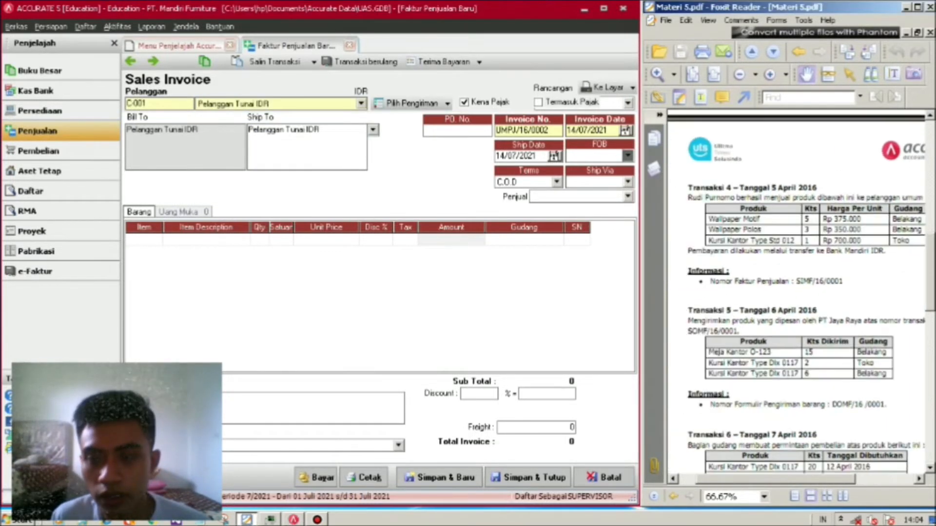
{"action": "scroll", "coordinate": [797, 292], "scroll_direction": "right", "scroll_amount": 1}
{"action": "scroll", "coordinate": [796, 293], "scroll_direction": "down", "scroll_amount": 1}
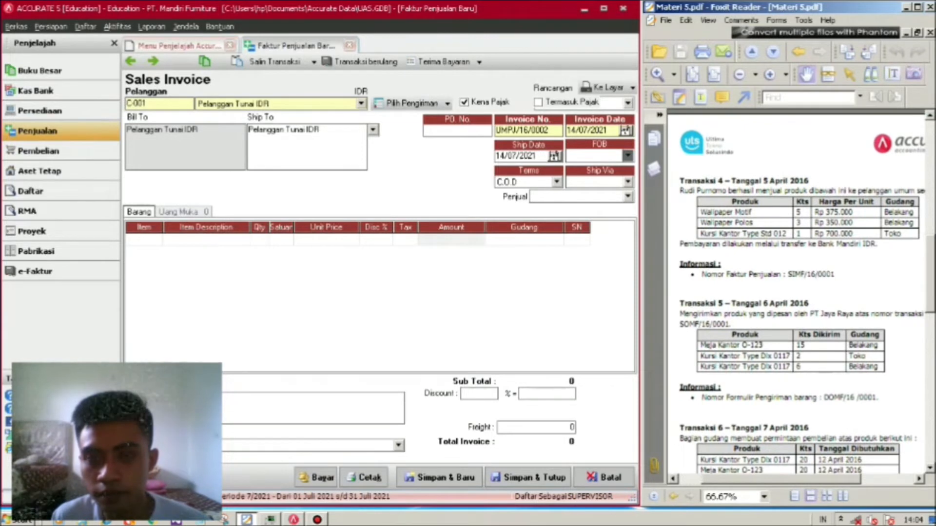
{"action": "scroll", "coordinate": [796, 292], "scroll_direction": "right", "scroll_amount": 1}
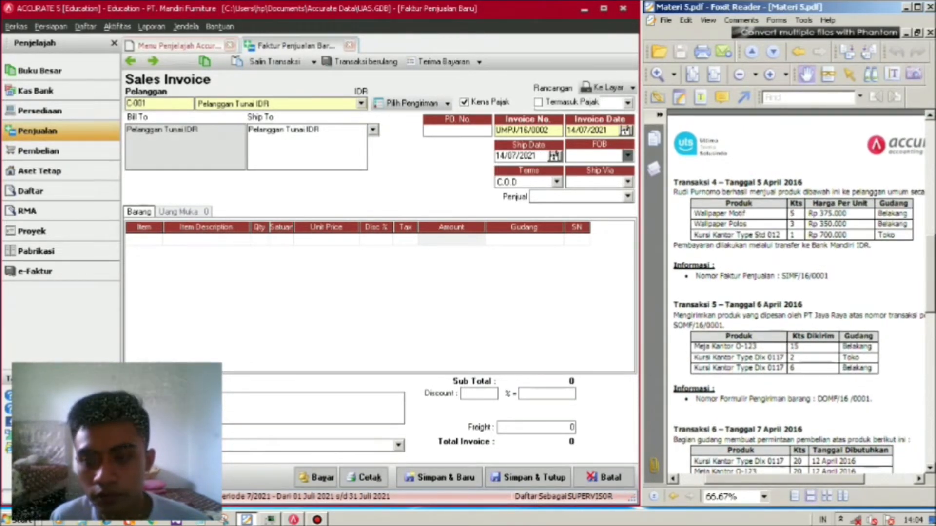
{"action": "scroll", "coordinate": [797, 293], "scroll_direction": "up", "scroll_amount": 1}
{"action": "scroll", "coordinate": [796, 292], "scroll_direction": "right", "scroll_amount": 1}
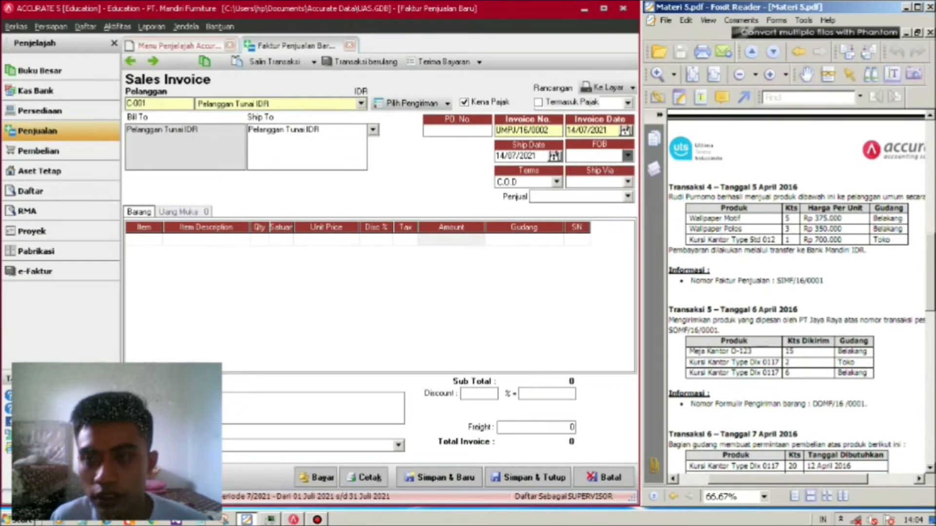
{"action": "left_click_drag", "start_coordinate": [777, 281], "coordinate": [825, 281]}
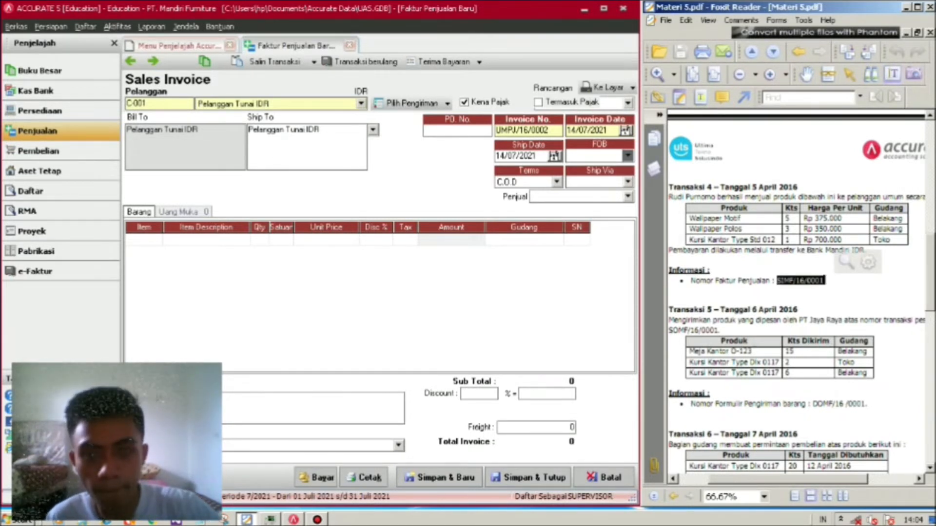
- Give the invoice number SIMF/16/0001, date 05/04/2016, and the exercise's salesperson
{"action": "key", "text": "ctrl+c"}
{"action": "key", "text": "alt+Tab"}
{"action": "key", "text": "ctrl+v"}
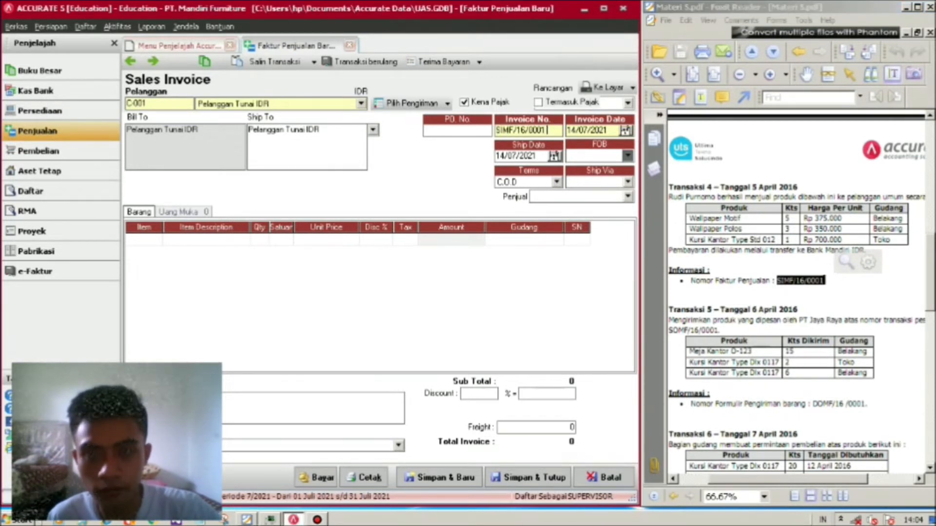
{"action": "key", "text": "Tab"}
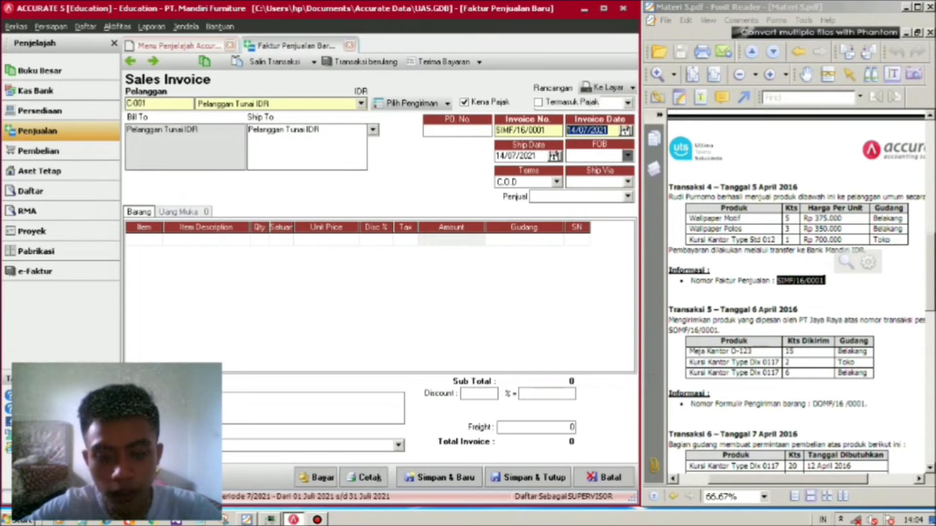
{"action": "type", "text": "05/04/"}
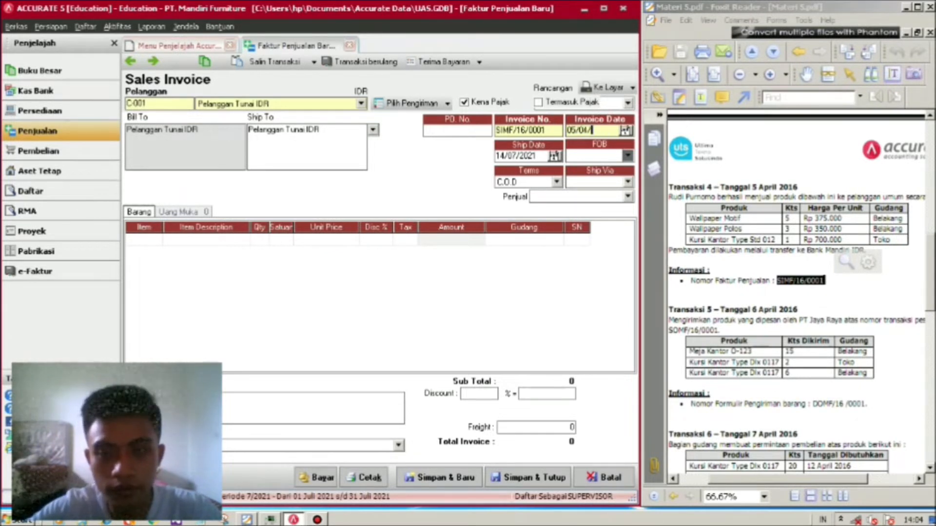
{"action": "type", "text": "2016"}
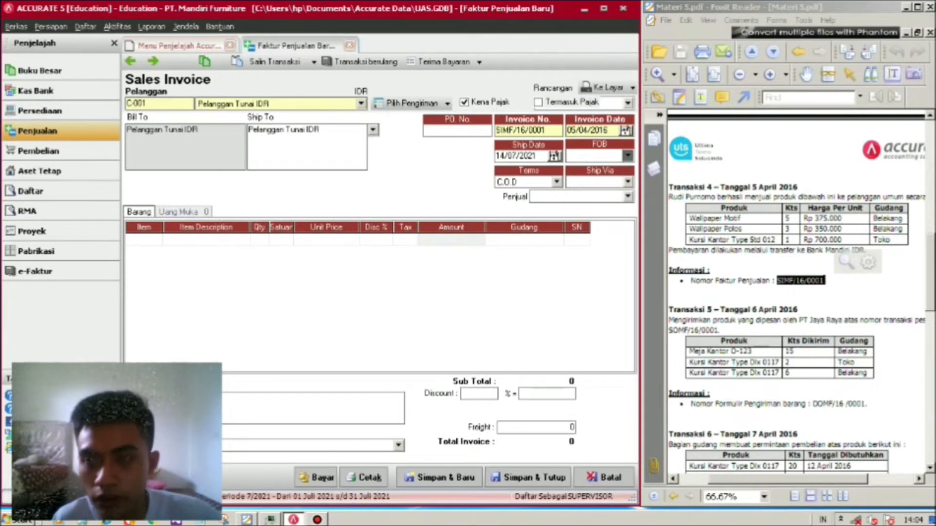
{"action": "left_click", "coordinate": [807, 74]}
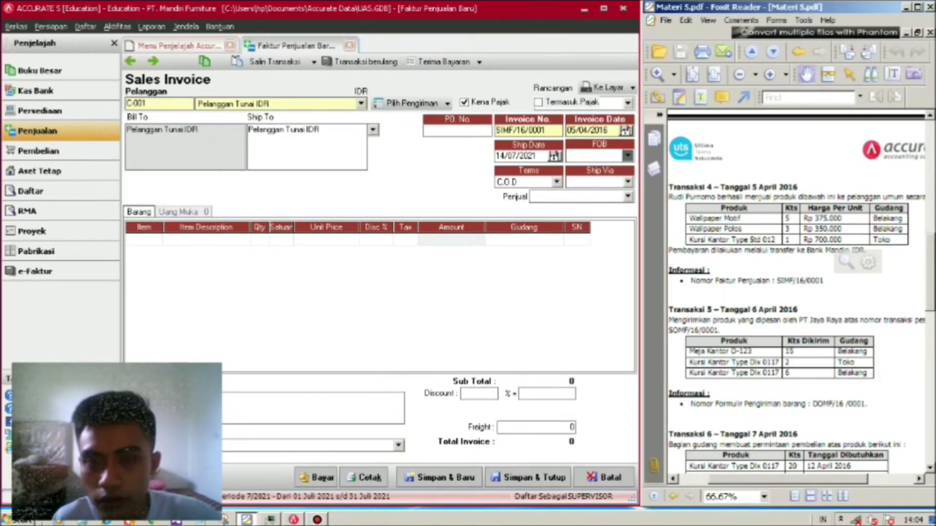
{"action": "left_click", "coordinate": [628, 197]}
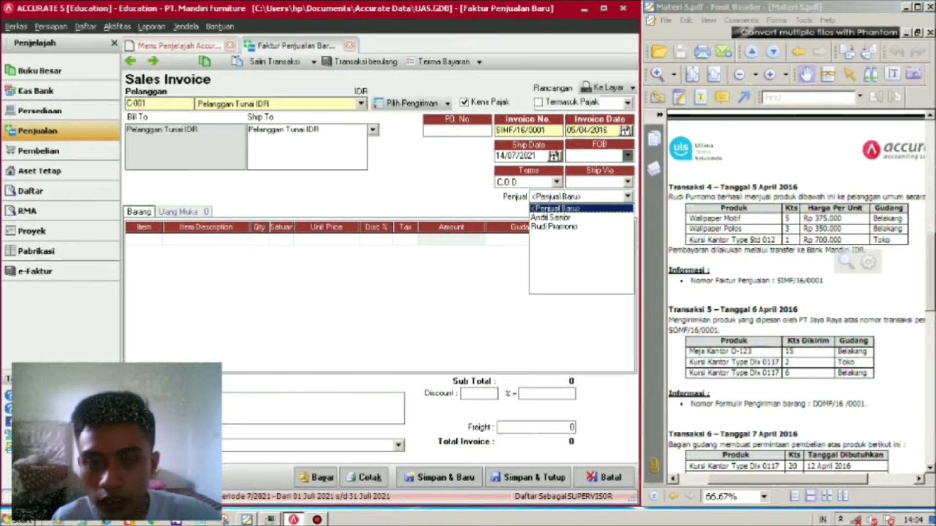
{"action": "left_click", "coordinate": [555, 227]}
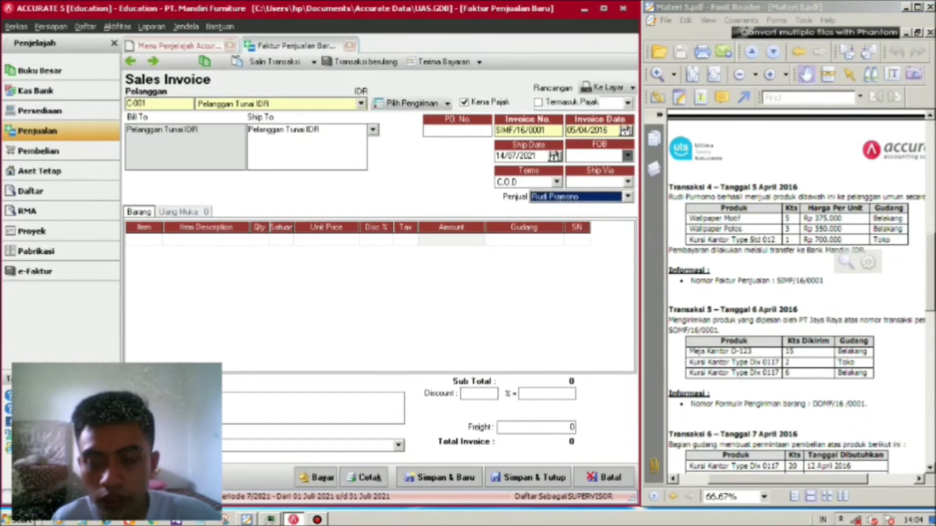
{"action": "left_click_drag", "start_coordinate": [829, 273], "coordinate": [839, 245]}
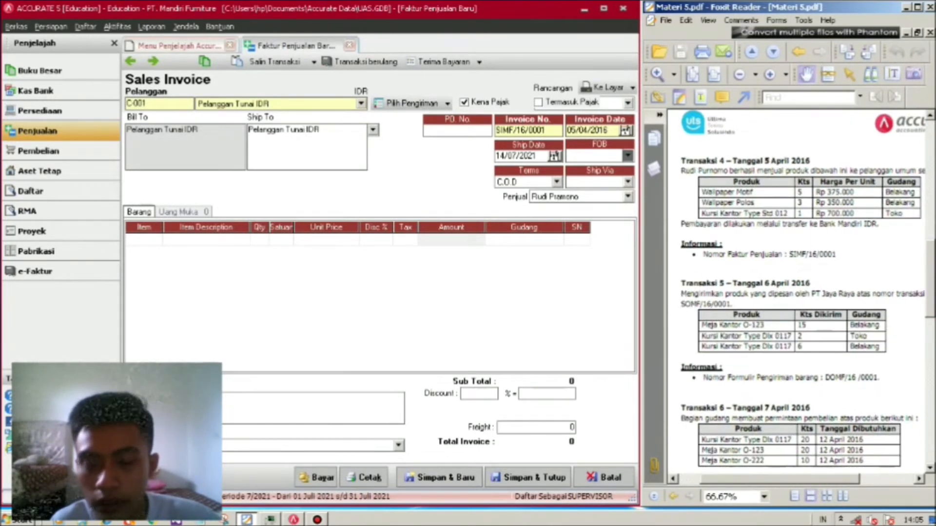
- Add Wallpaper Motif with quantity 5 as the first invoice line
{"action": "left_click", "coordinate": [147, 239]}
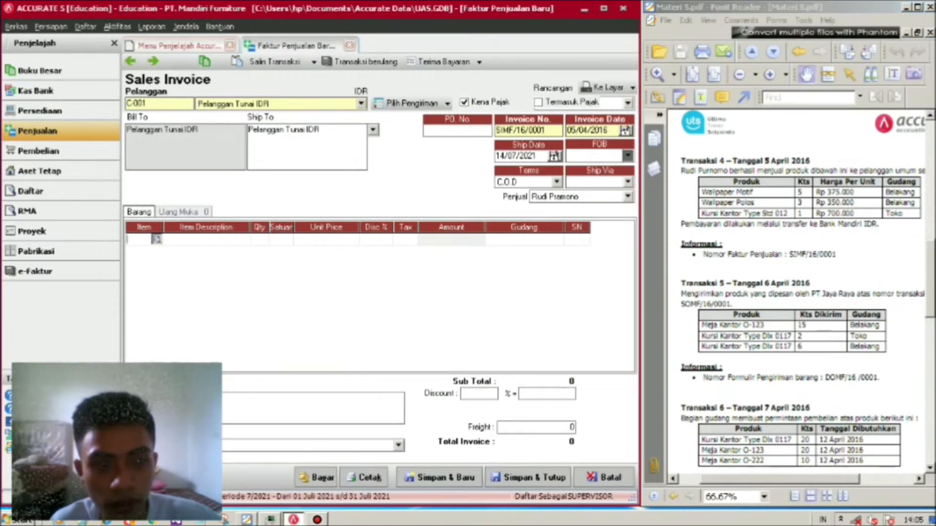
{"action": "left_click", "coordinate": [156, 239]}
{"action": "type", "text": "w"}
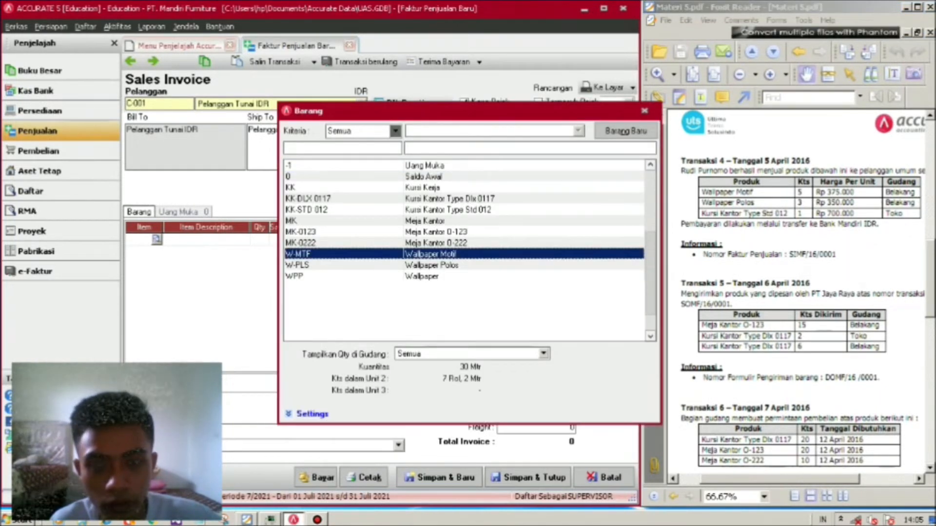
{"action": "key", "text": "Return"}
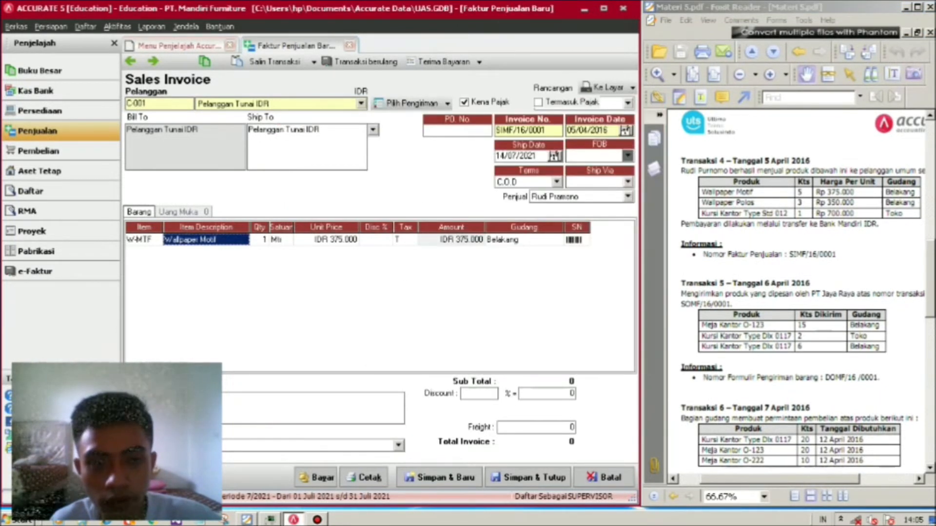
{"action": "left_click", "coordinate": [259, 240]}
{"action": "key", "text": "BackSpace"}
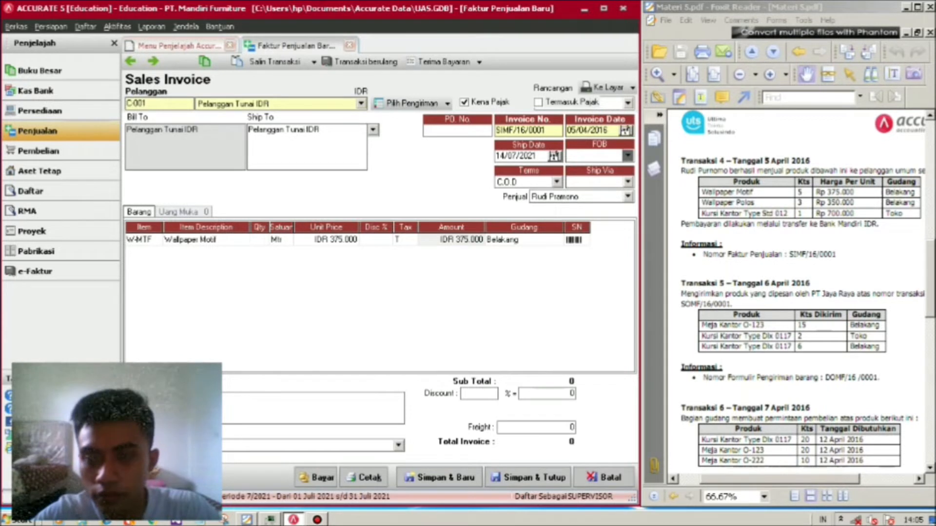
{"action": "type", "text": "5"}
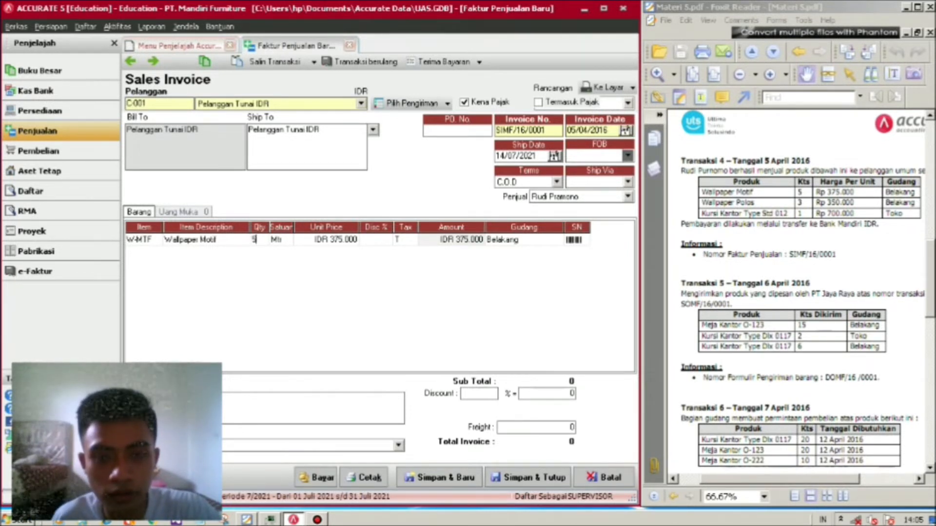
{"action": "key", "text": "Tab"}
{"action": "key", "text": "Tab"}
{"action": "key", "text": "Tab"}
{"action": "key", "text": "Tab"}
{"action": "key", "text": "Tab"}
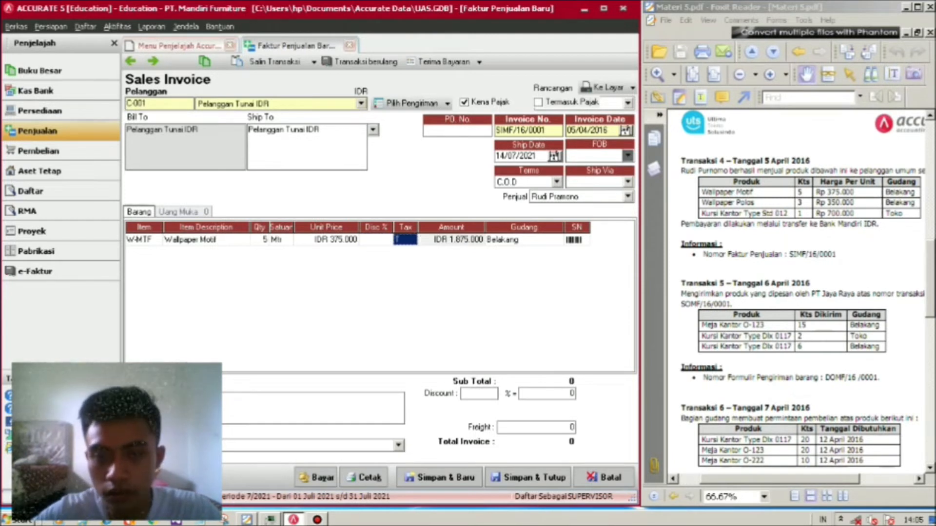
{"action": "key", "text": "Tab"}
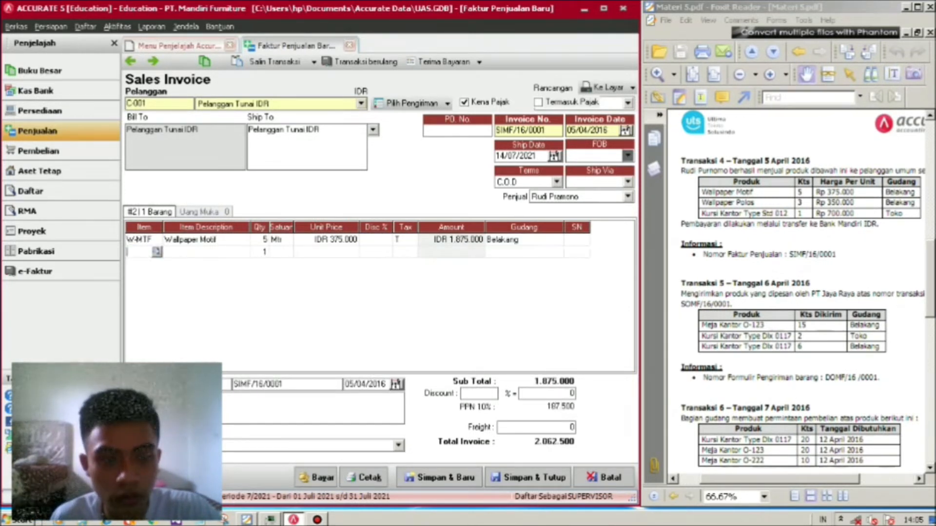
- Add Wallpaper Polos with quantity 3 as the second invoice line
{"action": "left_click", "coordinate": [156, 251]}
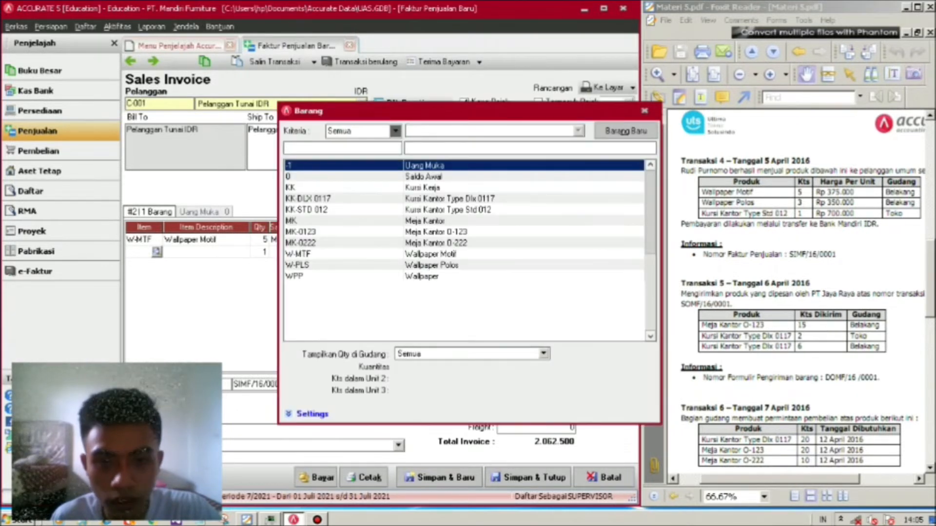
{"action": "left_click", "coordinate": [341, 265]}
{"action": "key", "text": "Return"}
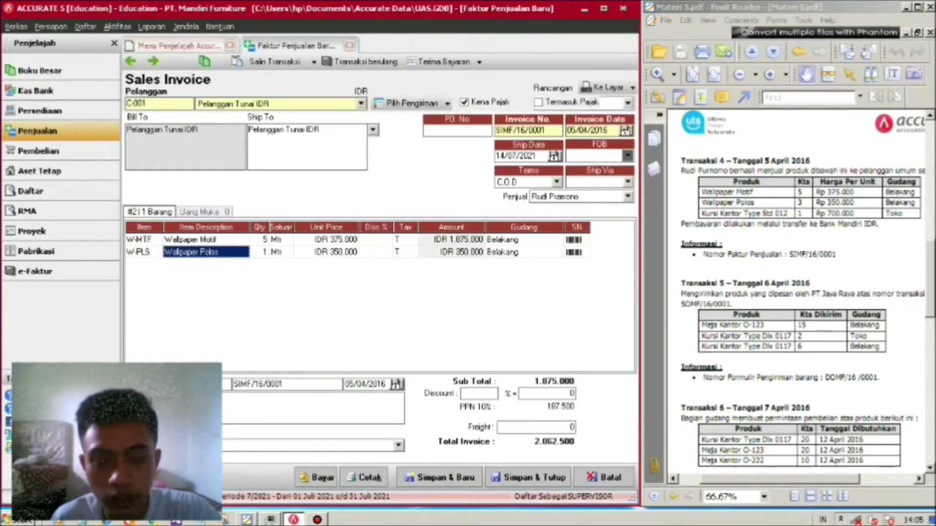
{"action": "key", "text": "Tab"}
{"action": "type", "text": "3"}
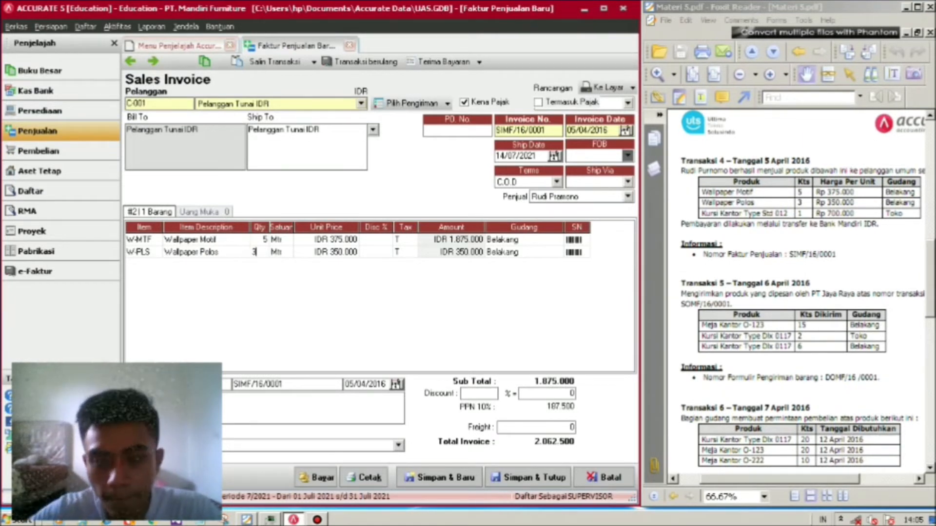
{"action": "key", "text": "Tab"}
{"action": "key", "text": "Tab"}
{"action": "key", "text": "Tab"}
{"action": "key", "text": "Tab"}
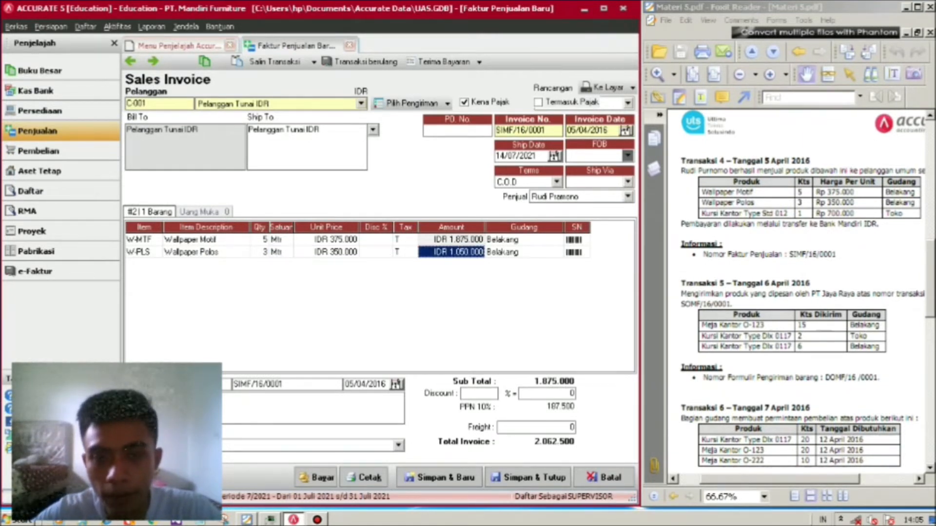
{"action": "key", "text": "Tab"}
{"action": "key", "text": "Tab"}
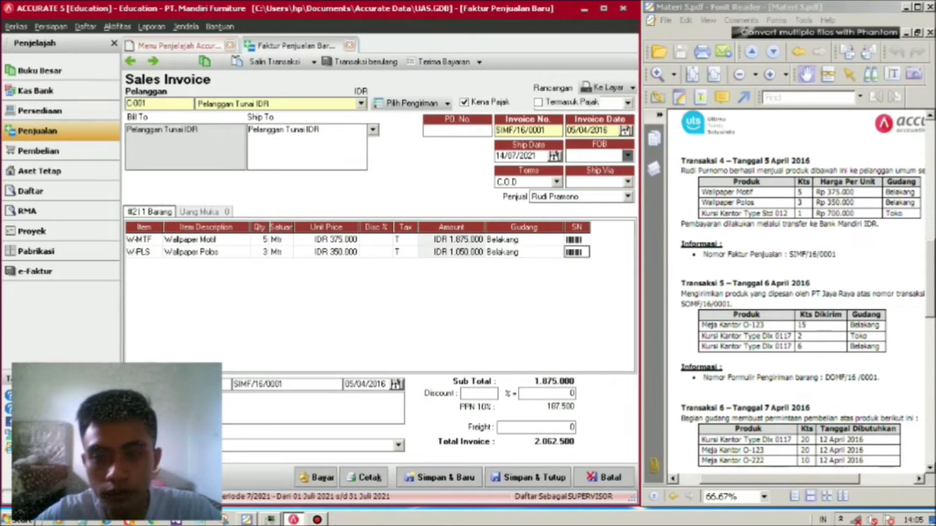
{"action": "key", "text": "Tab"}
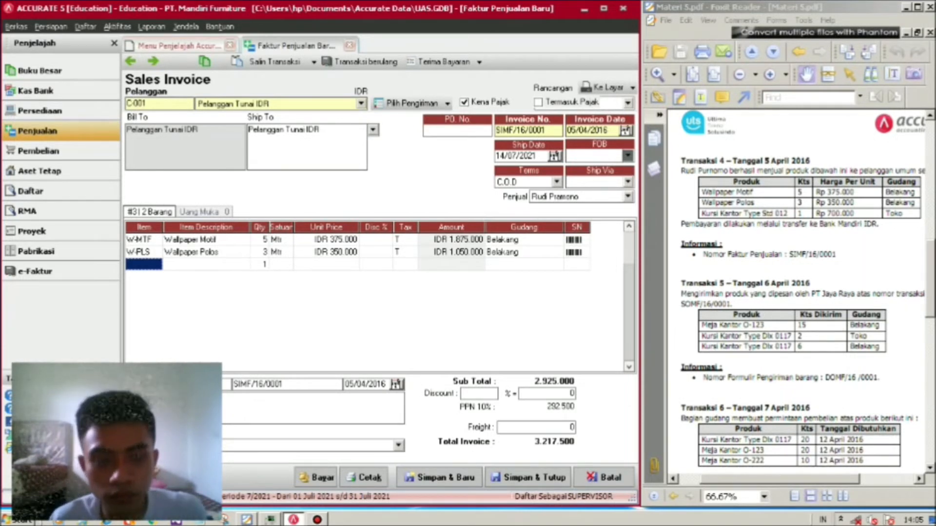
- Add the KK-STD 012 office chair as the third line, taken from the Toko warehouse
{"action": "key", "text": "F2"}
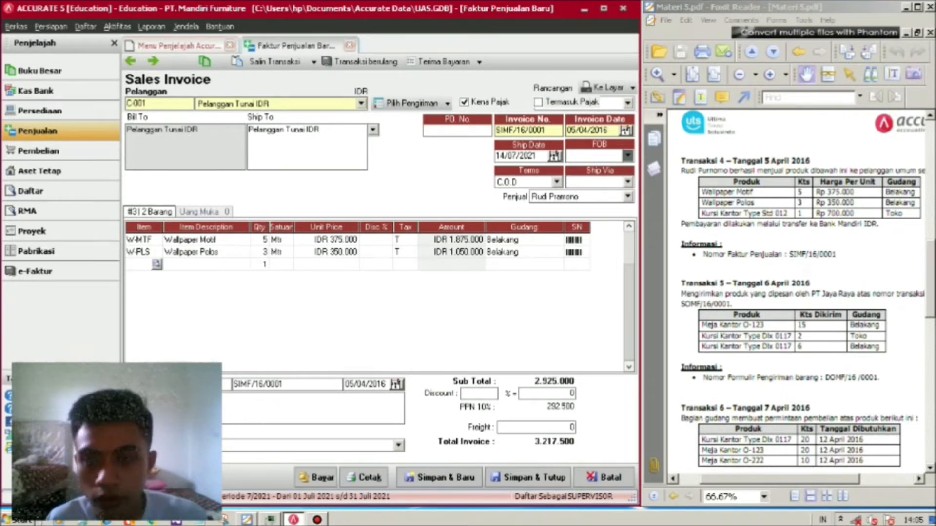
{"action": "key", "text": "F3"}
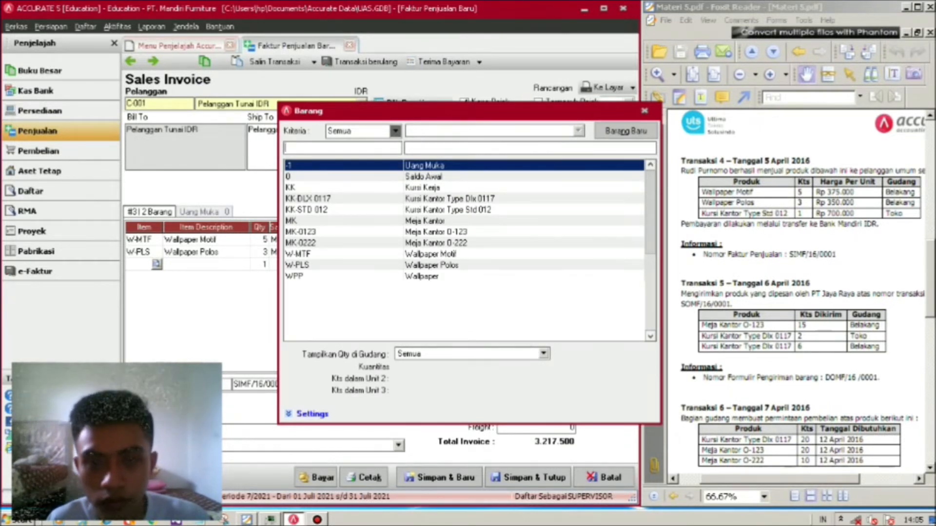
{"action": "key", "text": "Down"}
{"action": "key", "text": "Down"}
{"action": "key", "text": "Down"}
{"action": "key", "text": "Down"}
{"action": "key", "text": "Return"}
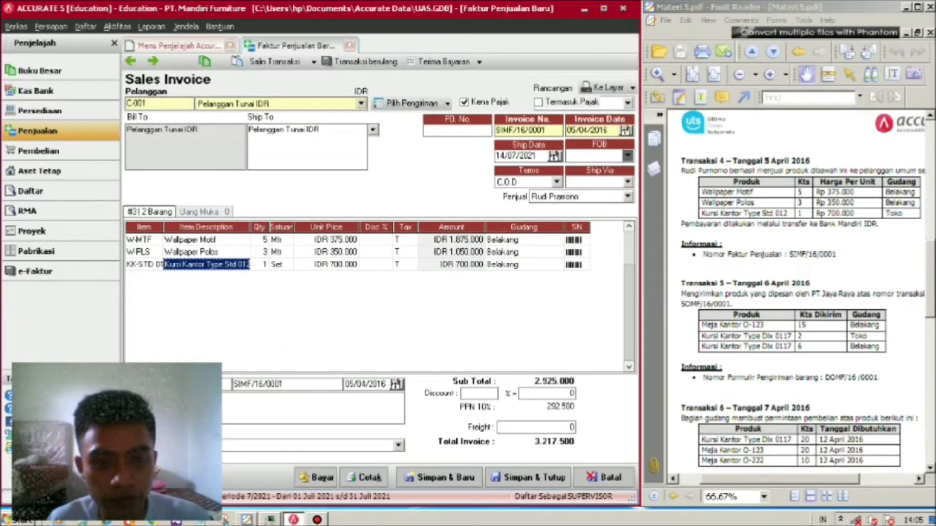
{"action": "left_click", "coordinate": [524, 265]}
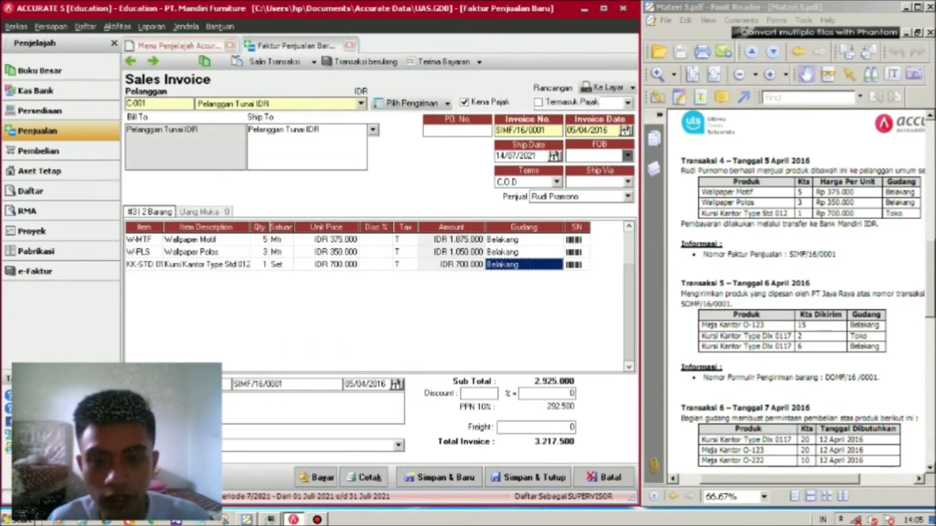
{"action": "key", "text": "Return"}
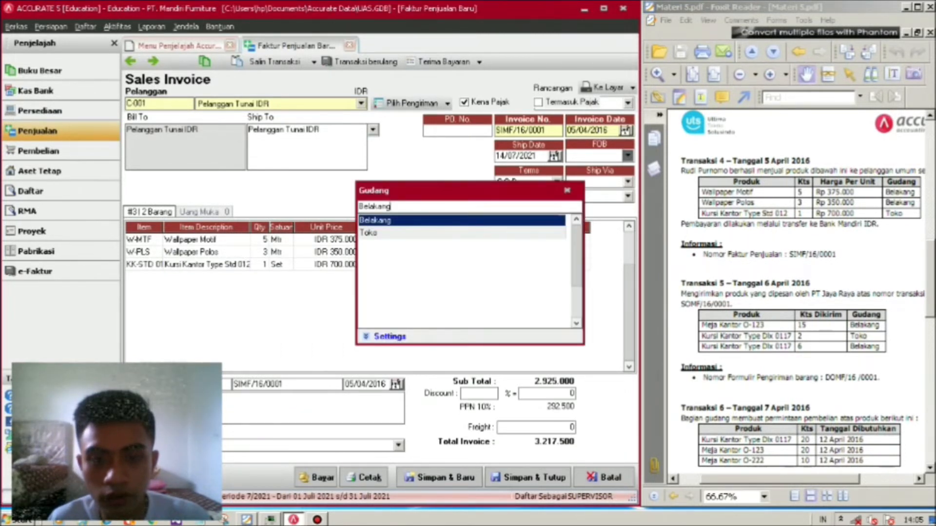
{"action": "left_click", "coordinate": [370, 232]}
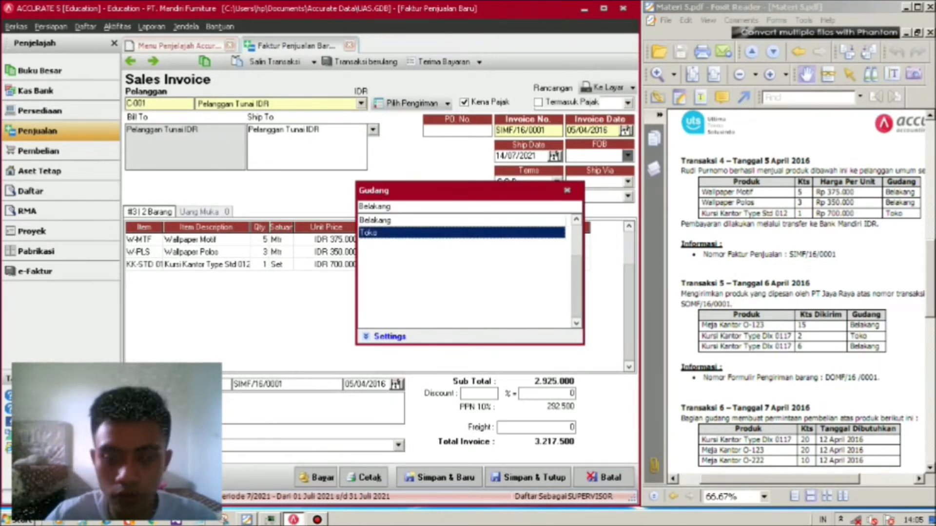
{"action": "key", "text": "Return"}
{"action": "left_click", "coordinate": [576, 265]}
{"action": "key", "text": "Return"}
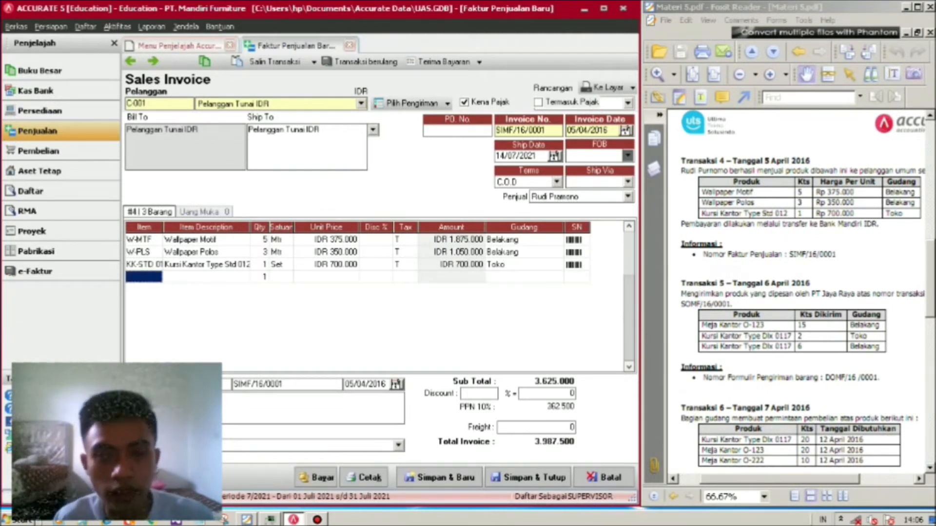
{"action": "key", "text": "Escape"}
{"action": "left_click", "coordinate": [337, 252]}
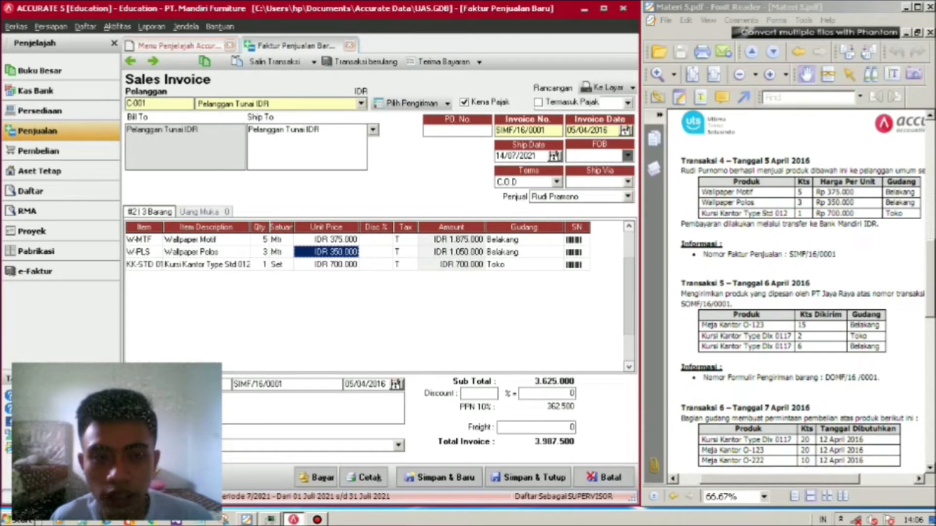
{"action": "left_click", "coordinate": [51, 26]}
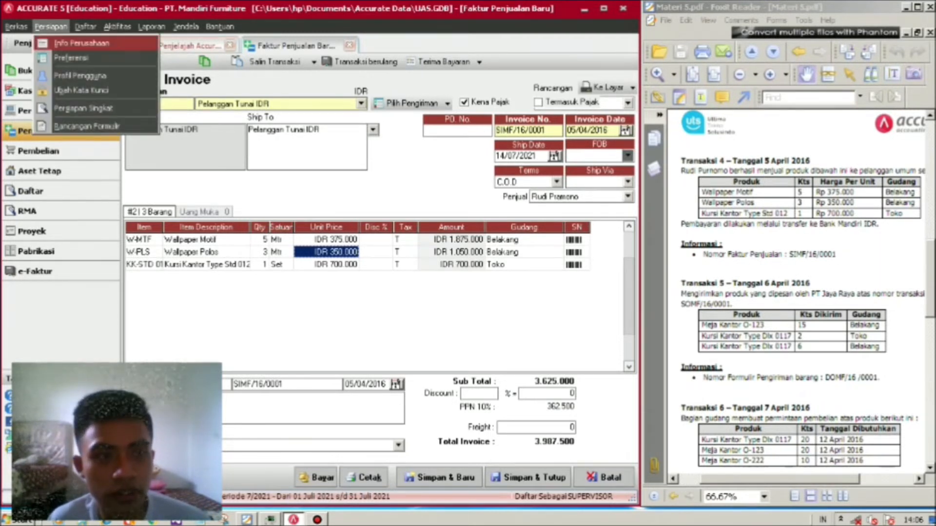
{"action": "left_click", "coordinate": [71, 58]}
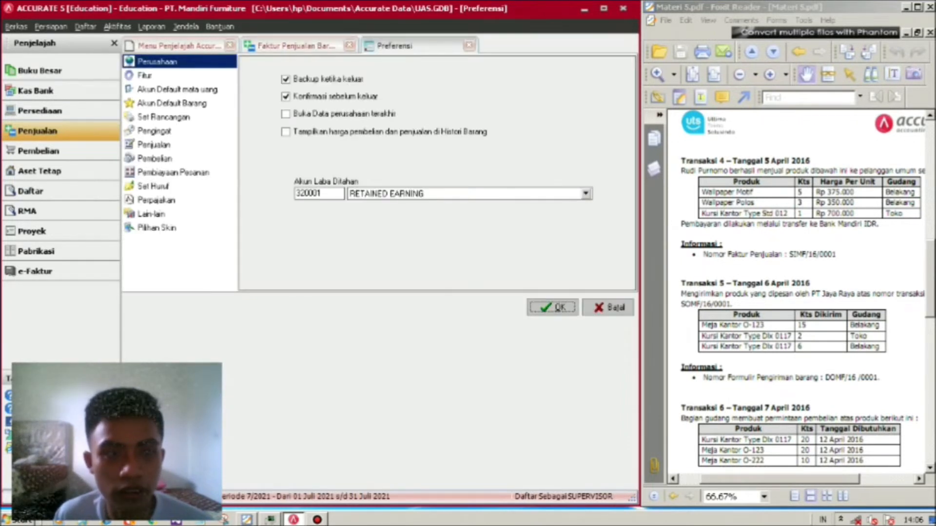
{"action": "left_click", "coordinate": [144, 75]}
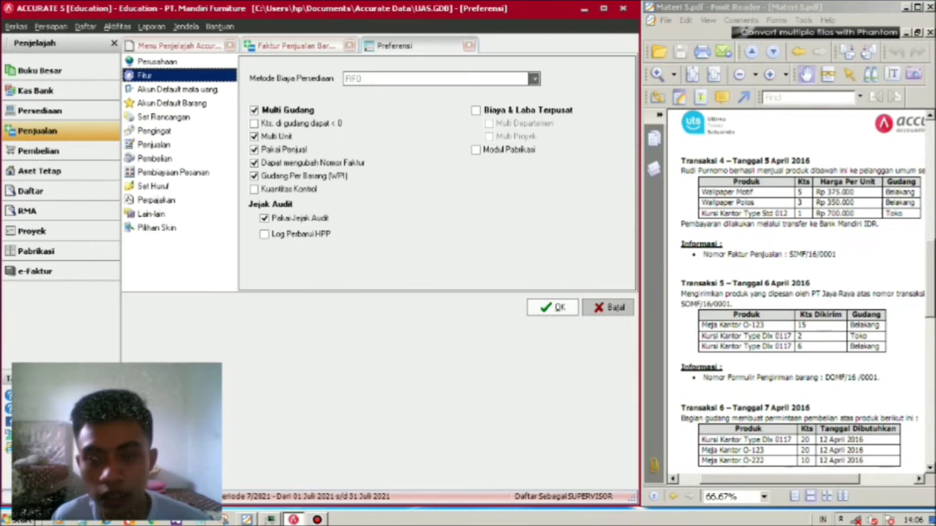
{"action": "left_click", "coordinate": [552, 307]}
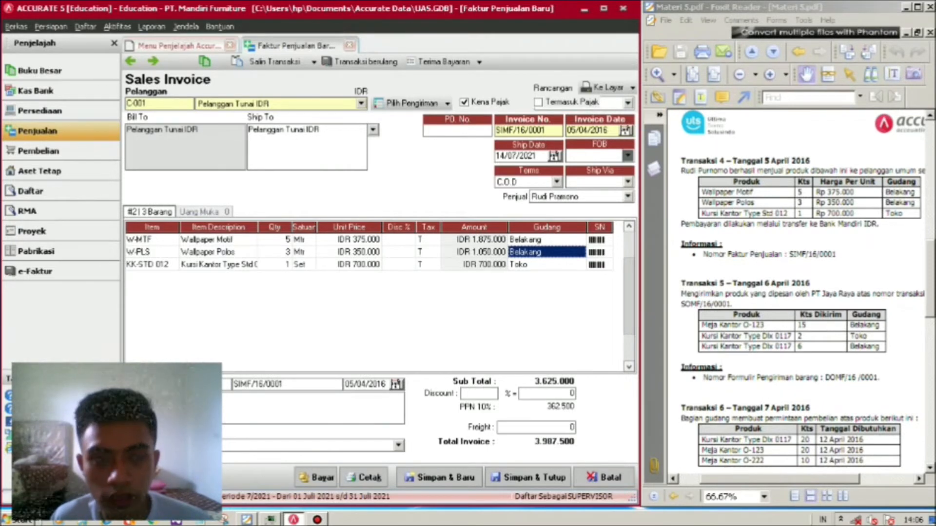
- Check the exercise PDF, then save the completed sales invoice SIMF/16/0001
{"action": "left_click_drag", "start_coordinate": [800, 243], "coordinate": [780, 246]}
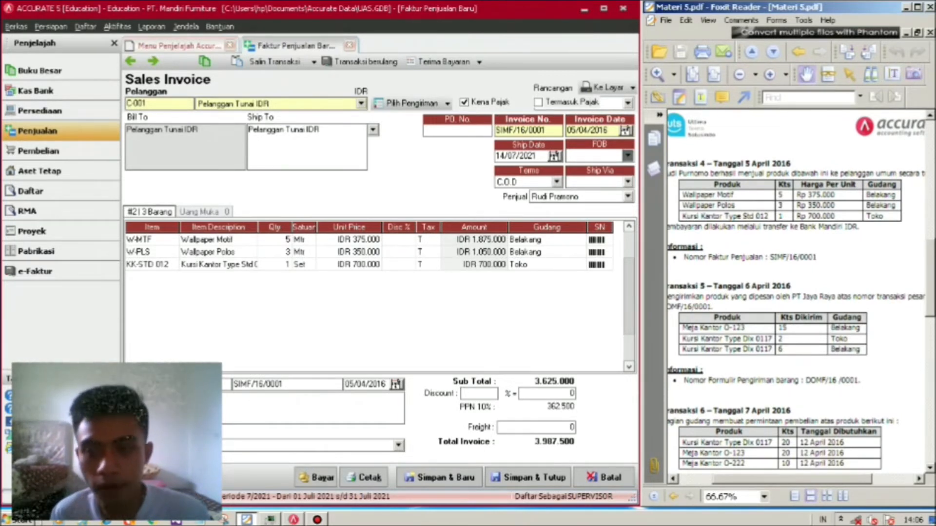
{"action": "left_click_drag", "start_coordinate": [780, 246], "coordinate": [792, 244]}
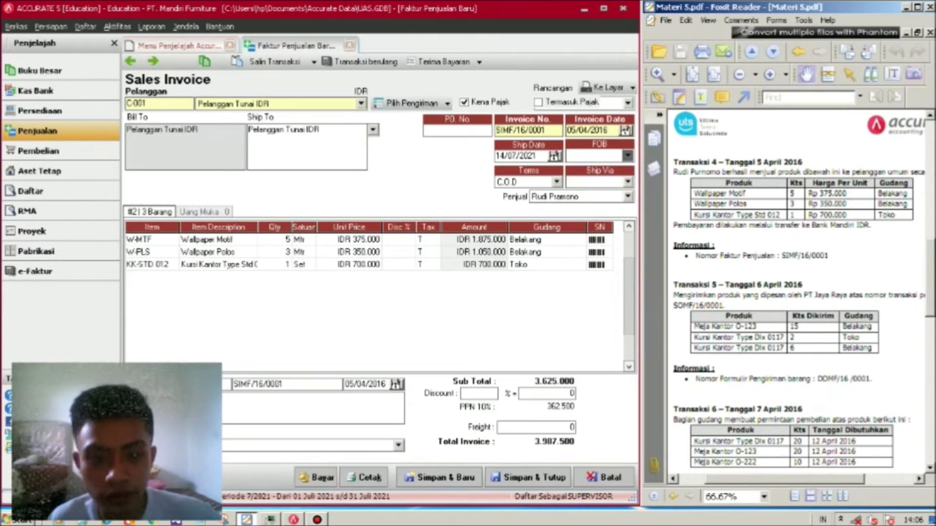
{"action": "left_click", "coordinate": [316, 478]}
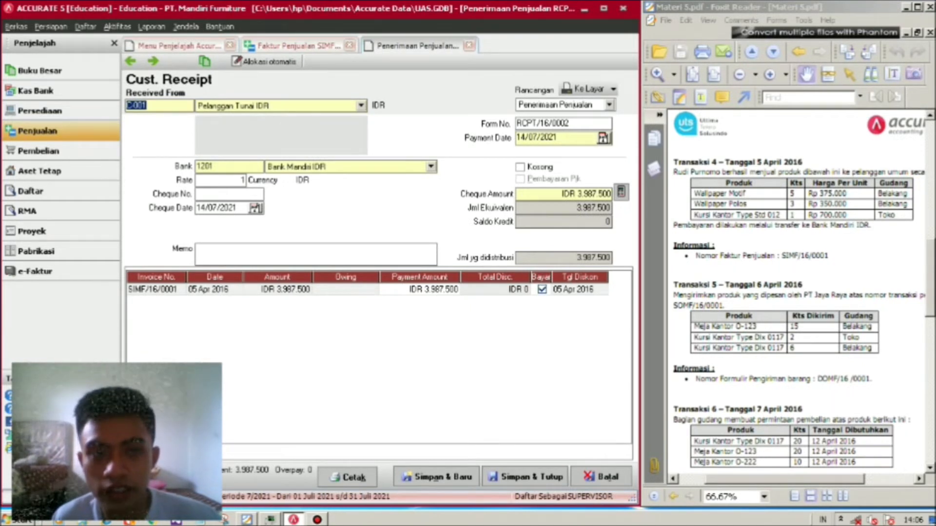
- Set the receipt's payment date and cheque date to 05/04/2016
{"action": "left_click", "coordinate": [536, 137]}
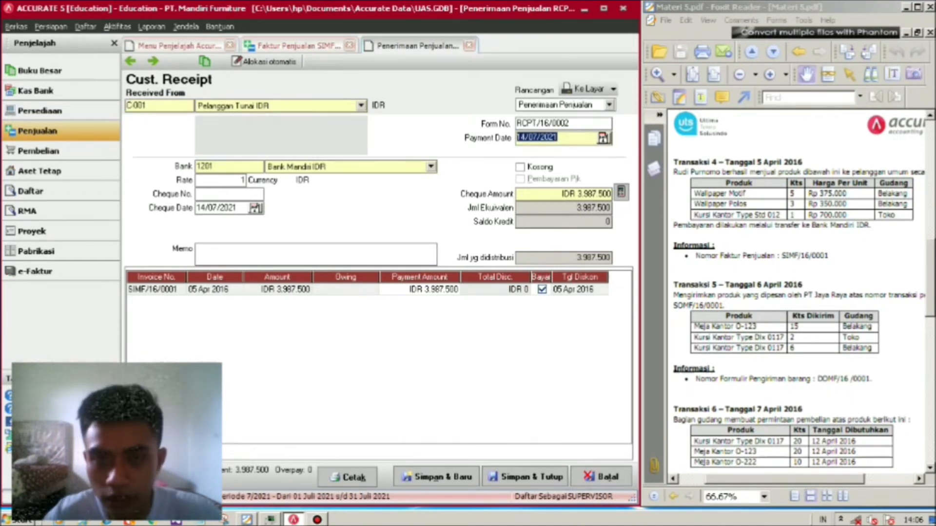
{"action": "key", "text": "BackSpace"}
{"action": "type", "text": "05/04/"}
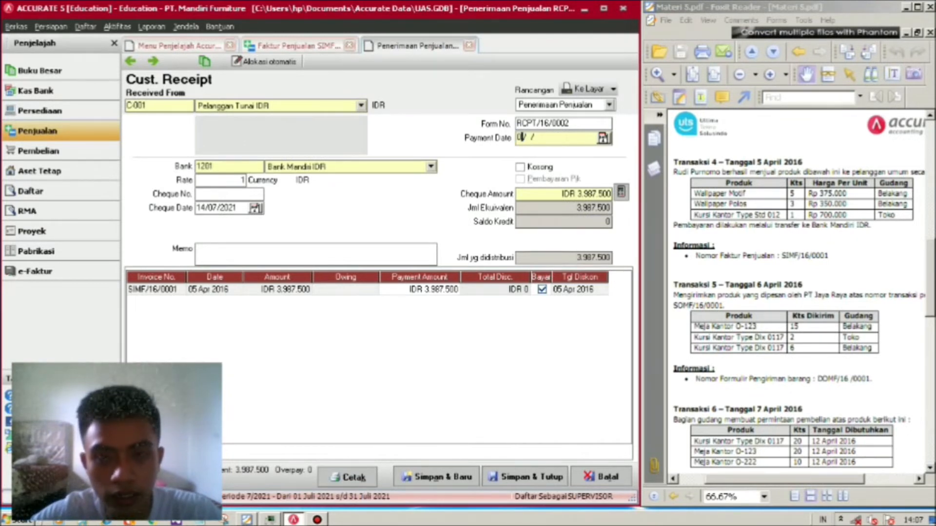
{"action": "type", "text": "201"}
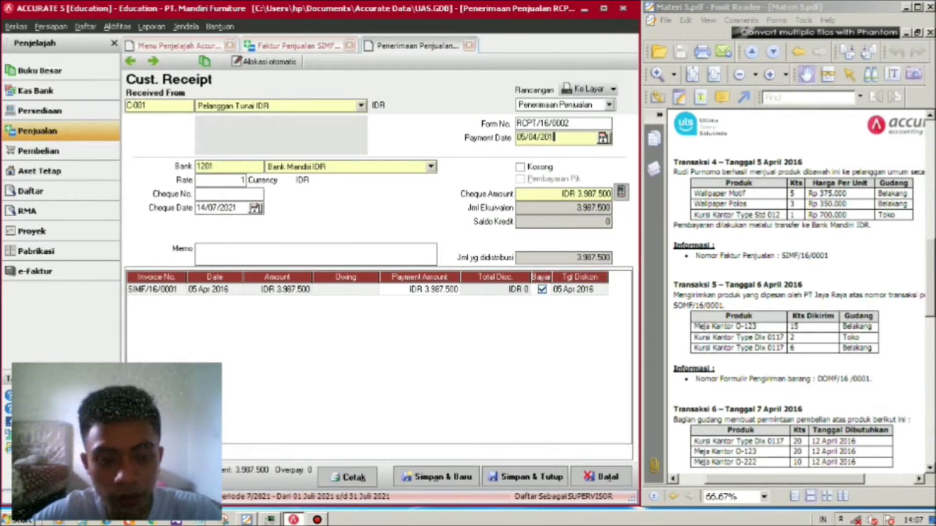
{"action": "type", "text": "6"}
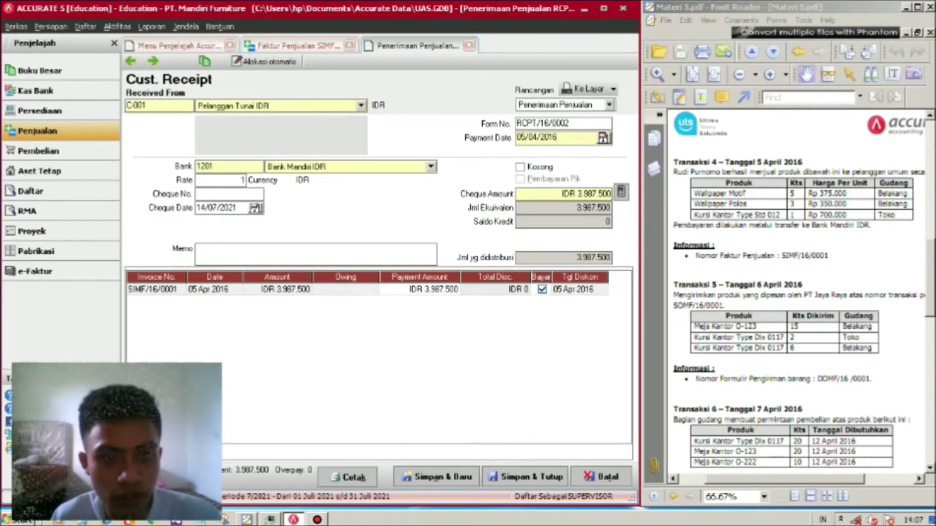
{"action": "left_click", "coordinate": [237, 207]}
{"action": "type", "text": "05/04/2016"}
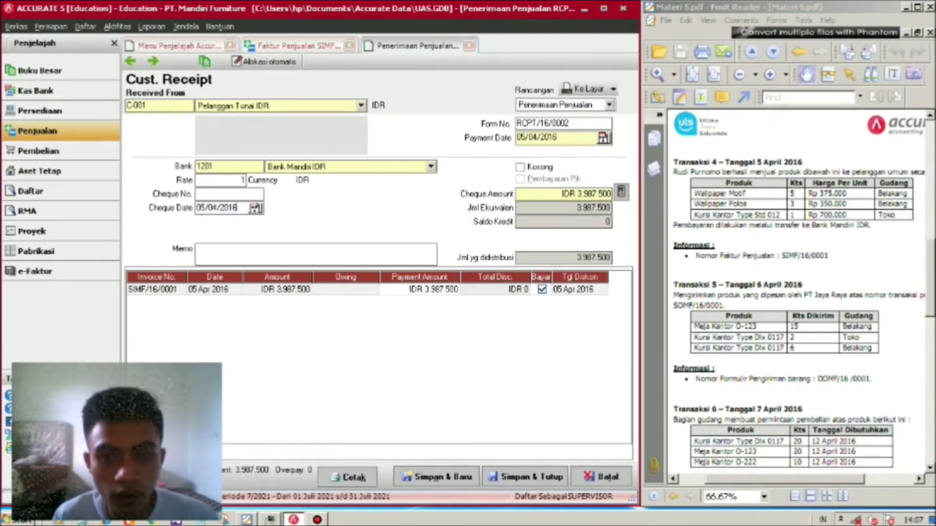
- Keep Bank Mandiri IDR as the bank and save and close receipt RCPT/16/0002
{"action": "left_click", "coordinate": [563, 193]}
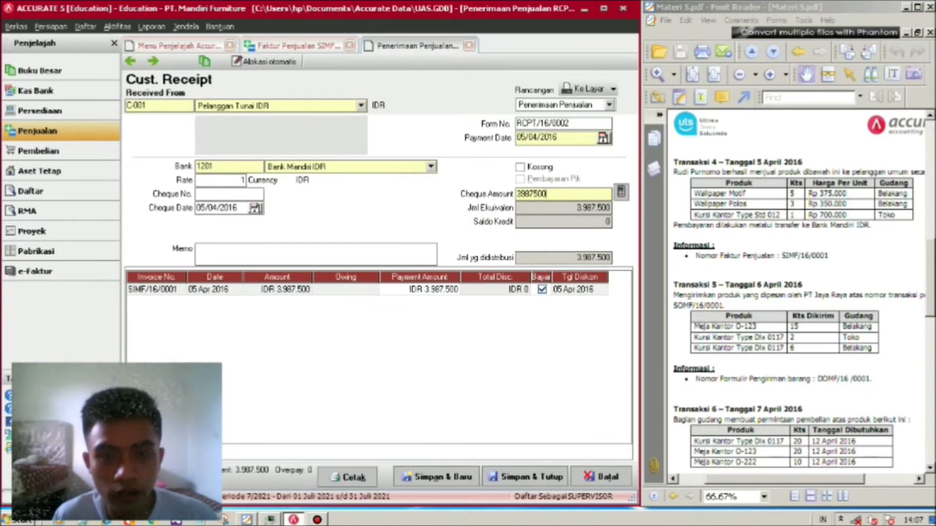
{"action": "left_click", "coordinate": [431, 167]}
{"action": "left_click", "coordinate": [557, 137]}
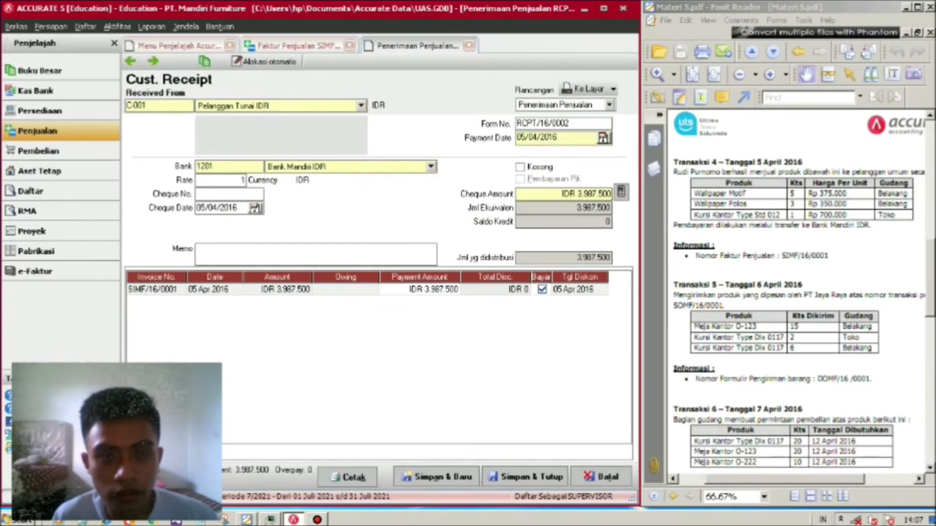
{"action": "mouse_move", "coordinate": [800, 293]}
{"action": "left_mouse_down"}
{"action": "mouse_move", "coordinate": [810, 270]}
{"action": "mouse_move", "coordinate": [801, 281]}
{"action": "left_mouse_up"}
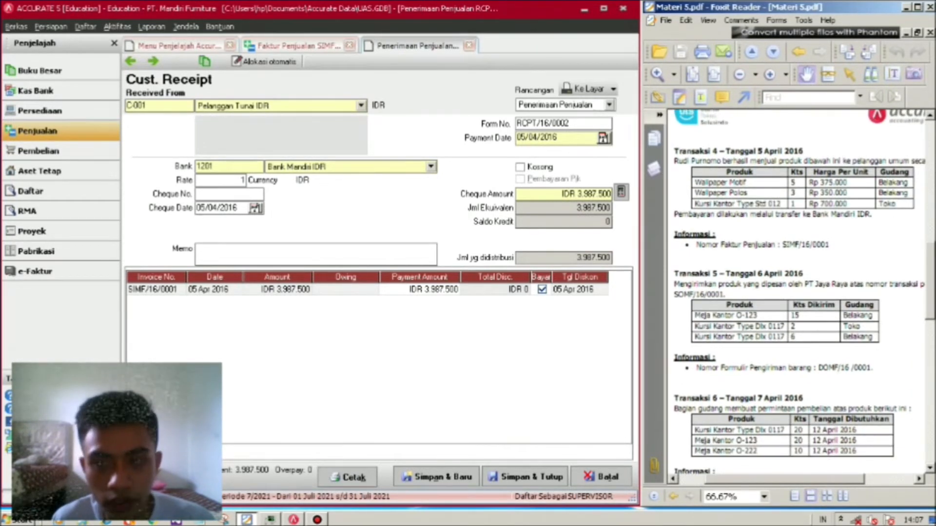
{"action": "scroll", "coordinate": [799, 293], "scroll_direction": "down", "scroll_amount": 2}
{"action": "scroll", "coordinate": [799, 293], "scroll_direction": "down", "scroll_amount": 2}
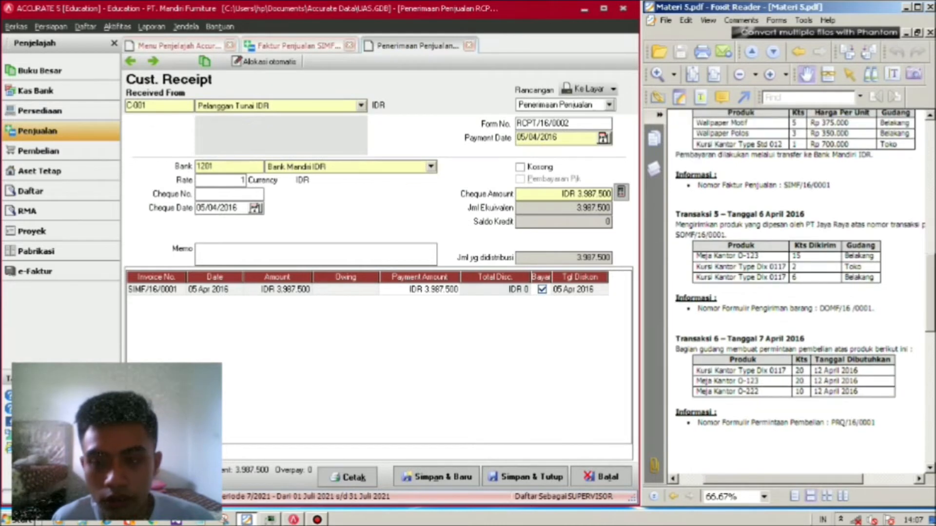
{"action": "left_click", "coordinate": [525, 477]}
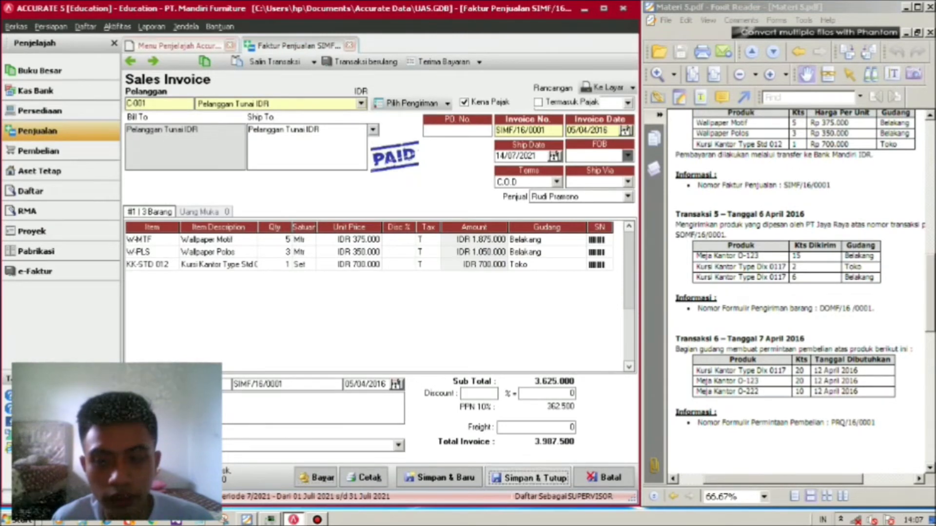
- Save and close the paid invoice SIMF/16/0001 and review the exercise PDF
{"action": "left_click", "coordinate": [528, 478]}
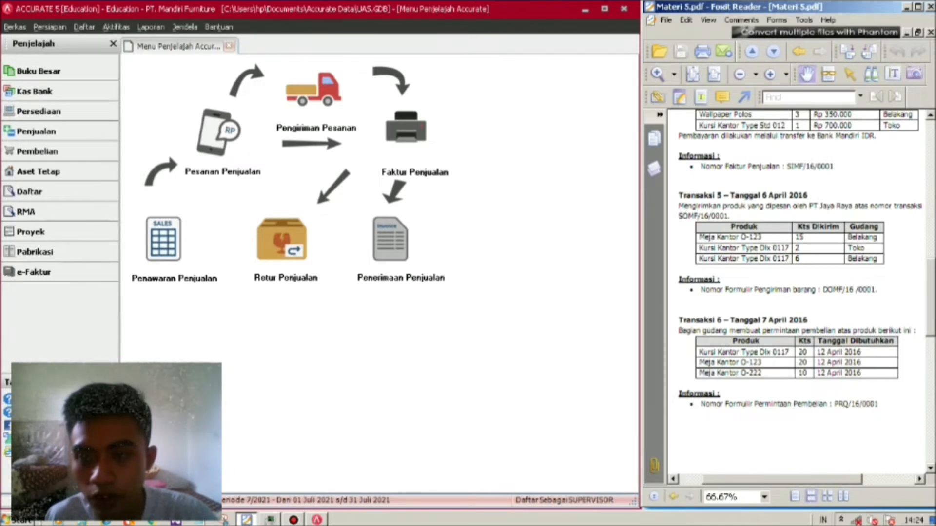
{"action": "scroll", "coordinate": [800, 292], "scroll_direction": "left", "scroll_amount": 2}
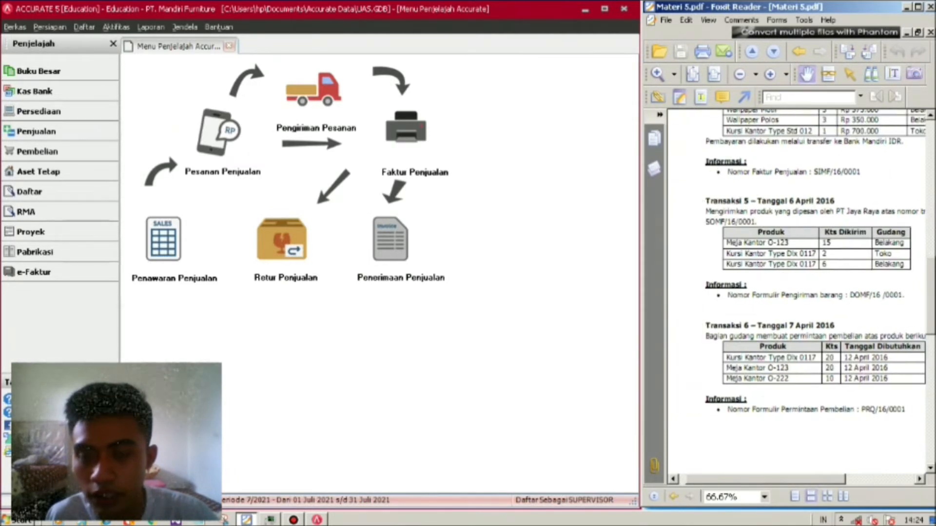
{"action": "scroll", "coordinate": [800, 293], "scroll_direction": "right", "scroll_amount": 1}
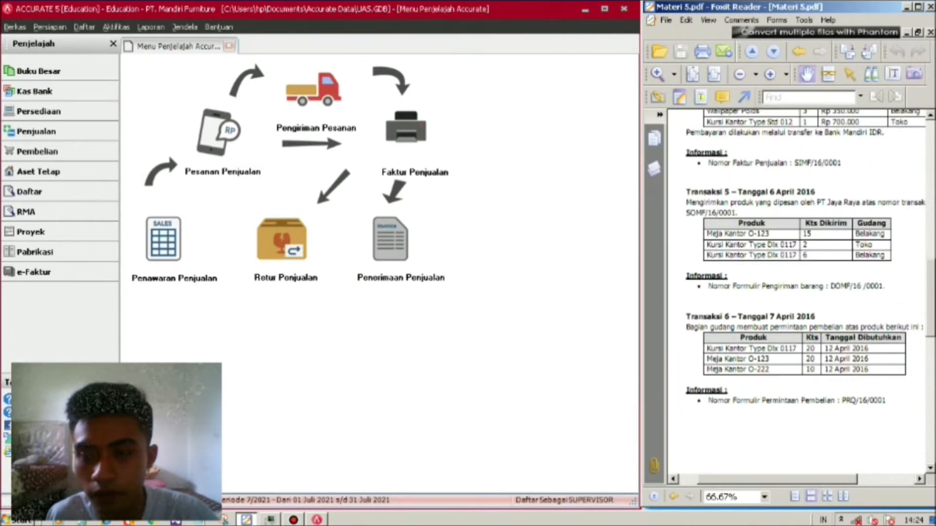
{"action": "scroll", "coordinate": [800, 293], "scroll_direction": "right", "scroll_amount": 1}
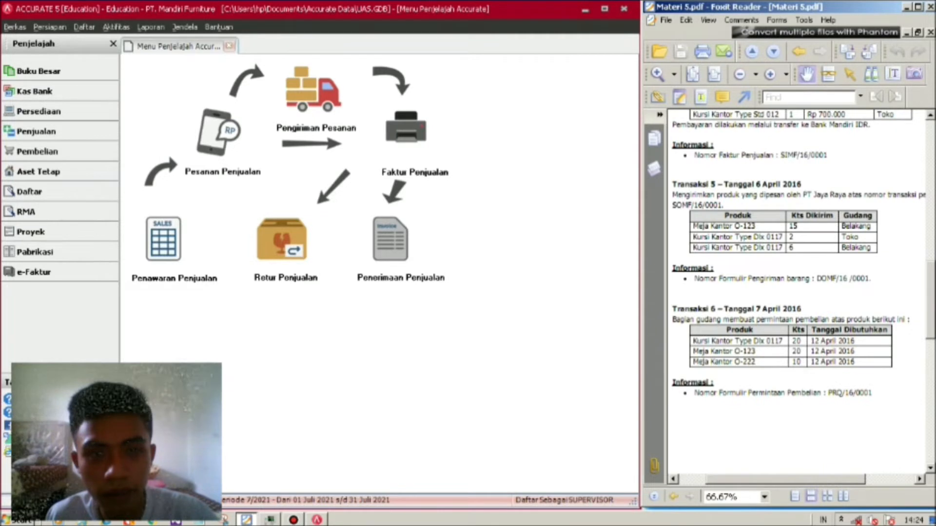
{"action": "key", "text": "alt+Tab"}
- Start a delivery order for Jaya Raya, PT with sales order SOMF/16/0001's items
{"action": "left_click", "coordinate": [313, 90]}
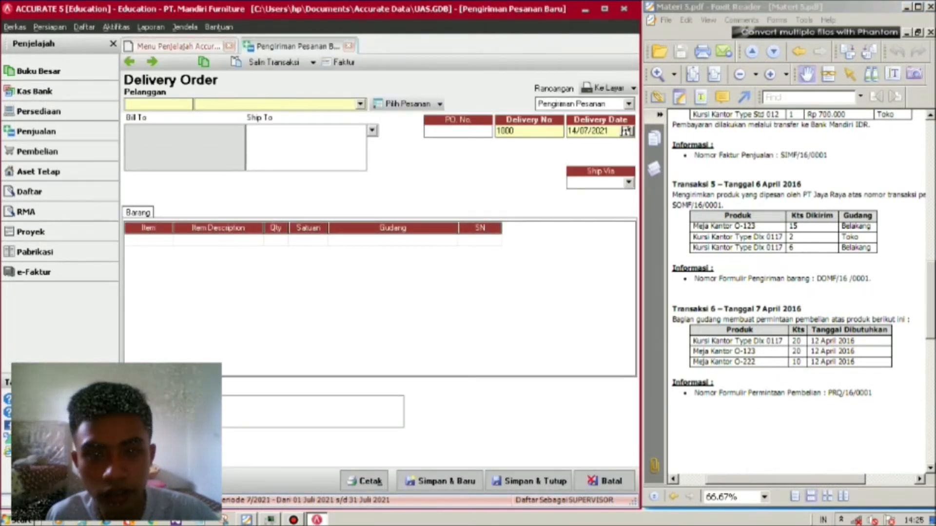
{"action": "key", "text": "alt+Down"}
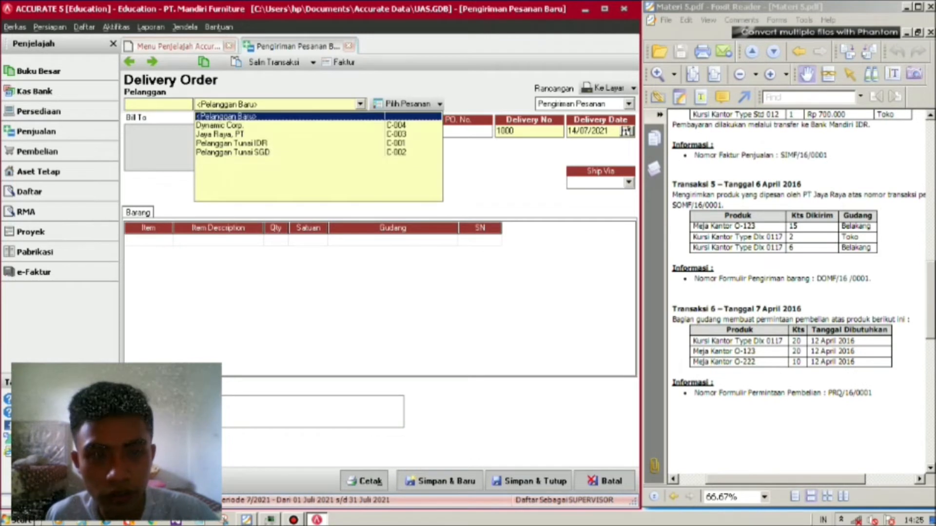
{"action": "key", "text": "Down"}
{"action": "key", "text": "Down"}
{"action": "key", "text": "Return"}
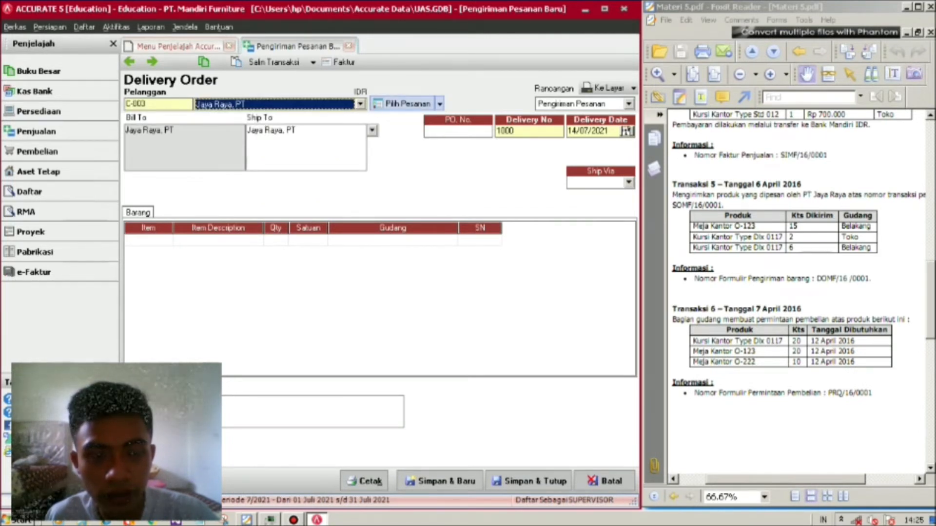
{"action": "left_click", "coordinate": [401, 104]}
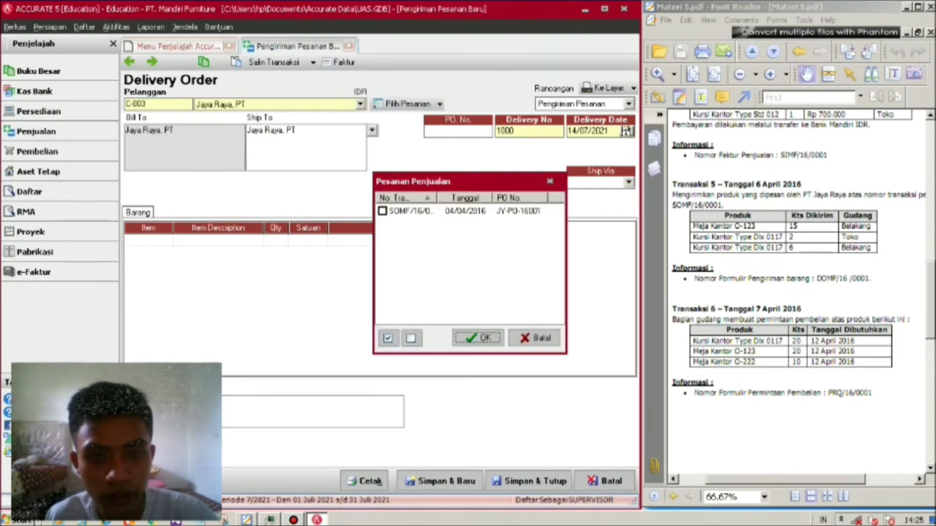
{"action": "key", "text": "space"}
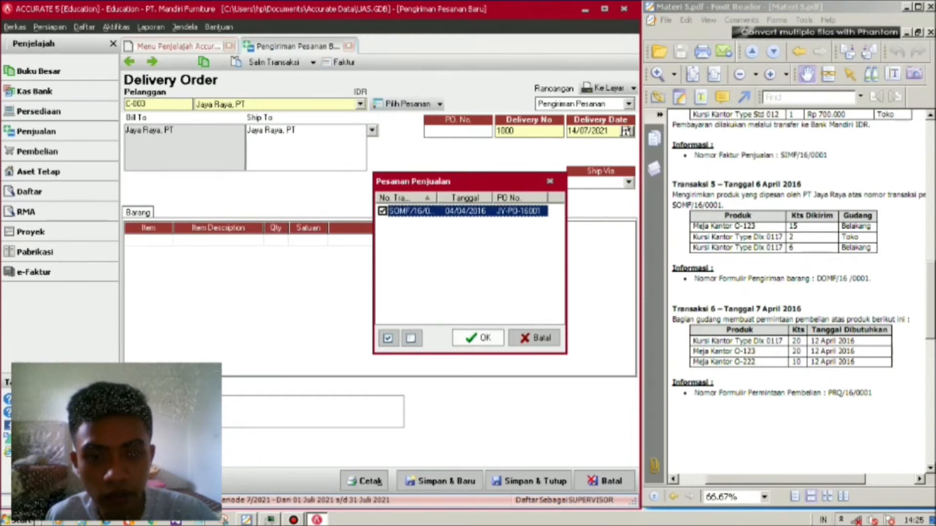
{"action": "key", "text": "Return"}
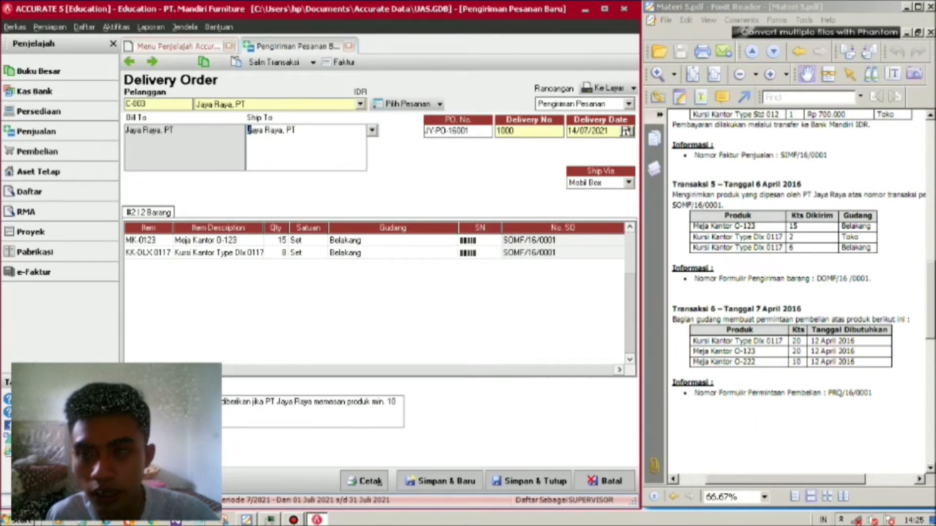
- Number the delivery DOMF/16 /0001 from the PDF and date it 06/04/2016
{"action": "key", "text": "alt+Tab"}
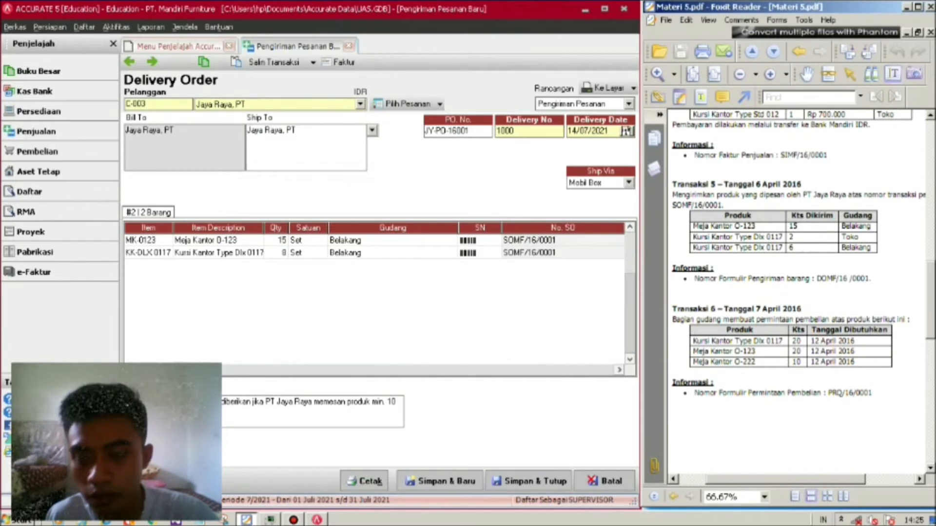
{"action": "left_click_drag", "start_coordinate": [816, 278], "coordinate": [869, 279]}
{"action": "key", "text": "ctrl+c"}
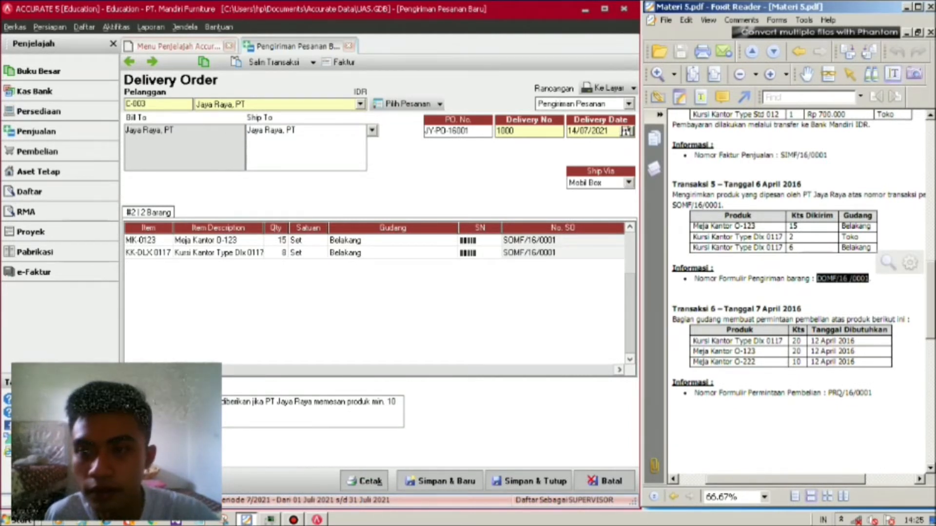
{"action": "left_click", "coordinate": [807, 74]}
{"action": "key", "text": "alt+Tab"}
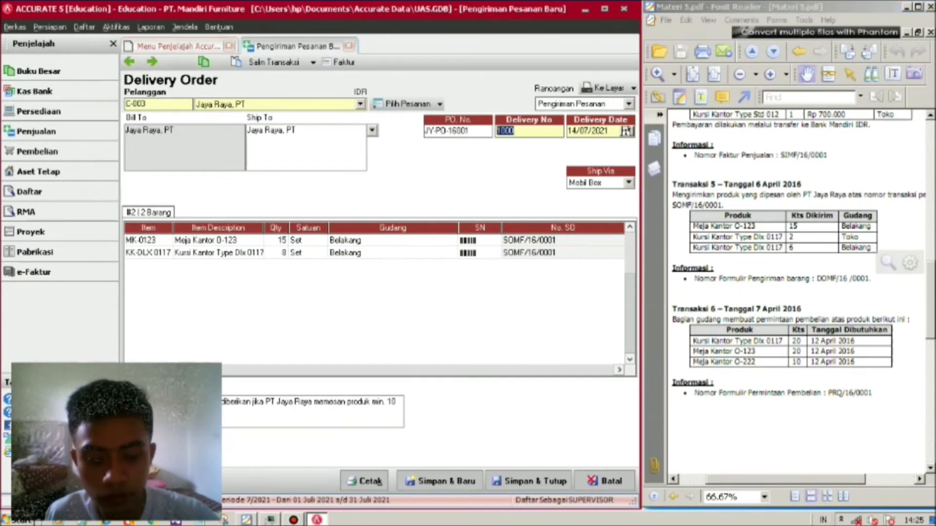
{"action": "key", "text": "ctrl+v"}
{"action": "key", "text": "Tab"}
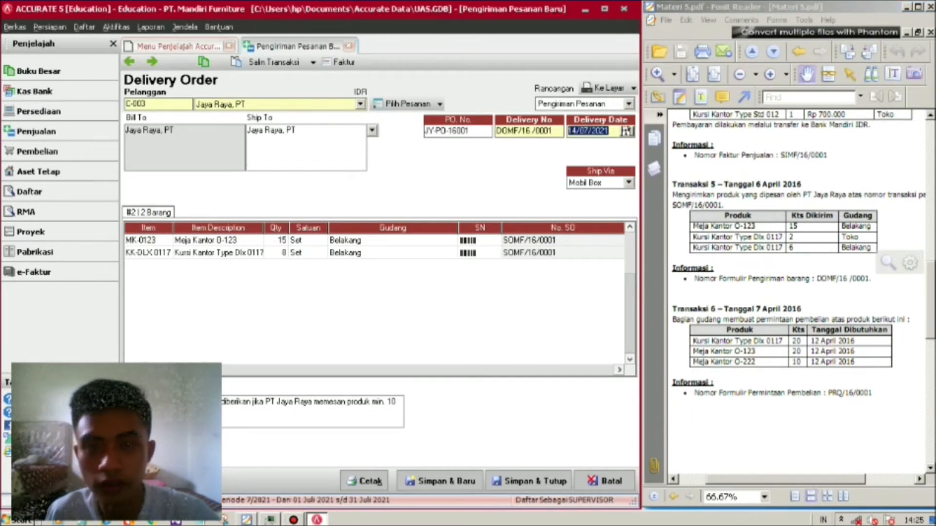
{"action": "type", "text": "06/"}
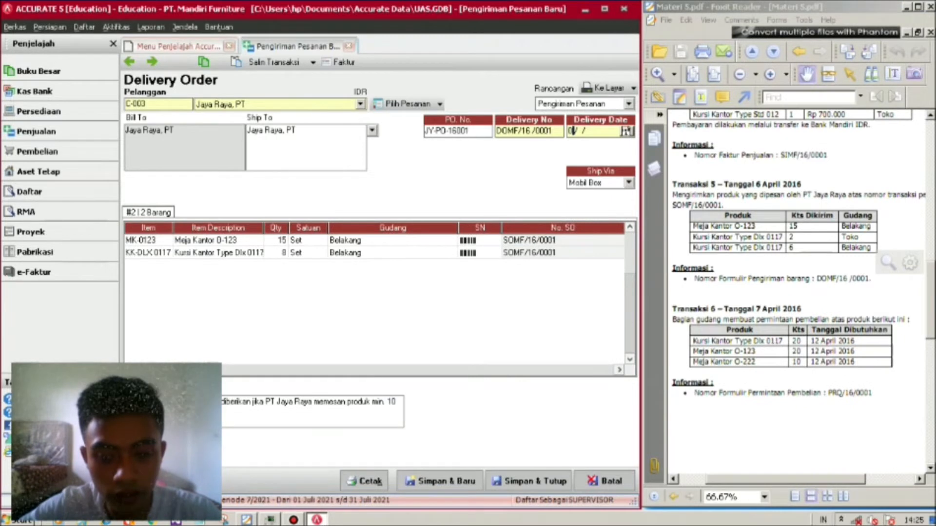
{"action": "type", "text": "04/2016"}
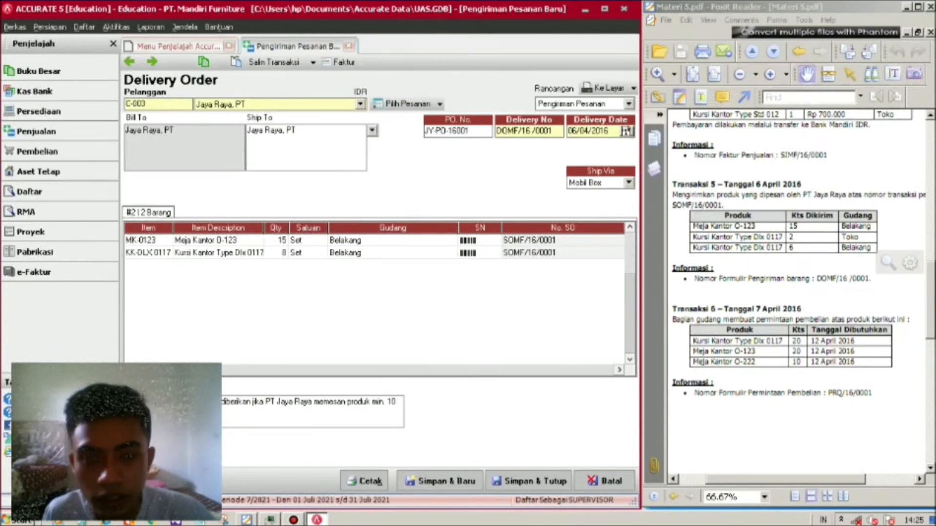
- Reduce the Dlx 0117 chair quantity from 8 to 6
{"action": "left_click", "coordinate": [276, 253]}
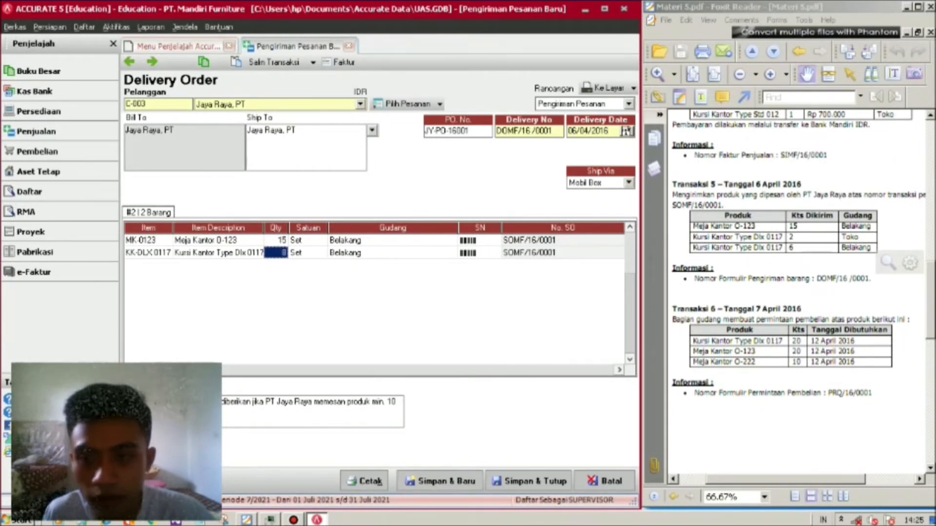
{"action": "type", "text": "8"}
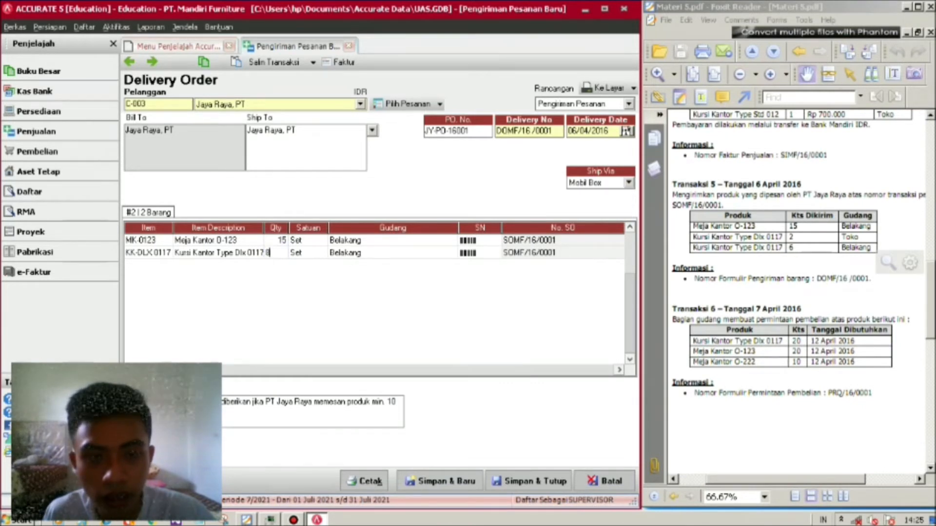
{"action": "key", "text": "BackSpace"}
{"action": "type", "text": "6"}
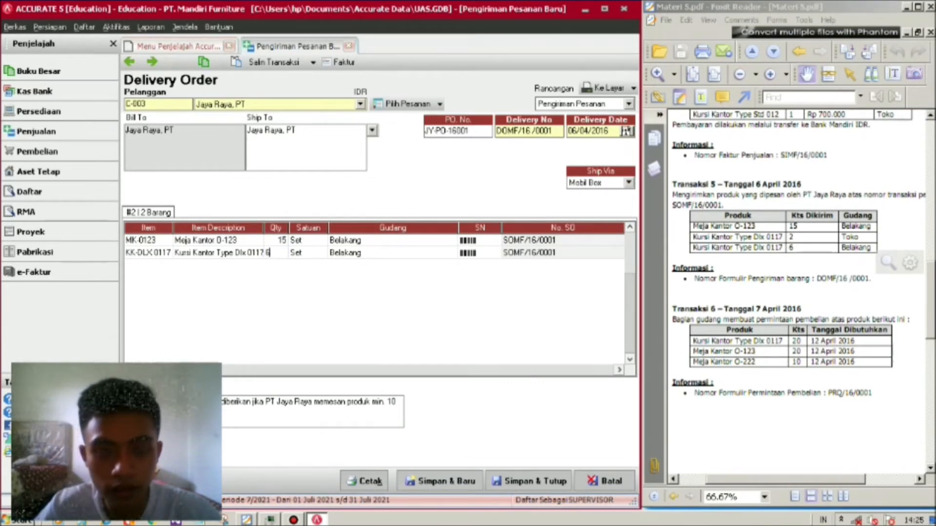
{"action": "key", "text": "Return"}
{"action": "key", "text": "Return"}
{"action": "key", "text": "Return"}
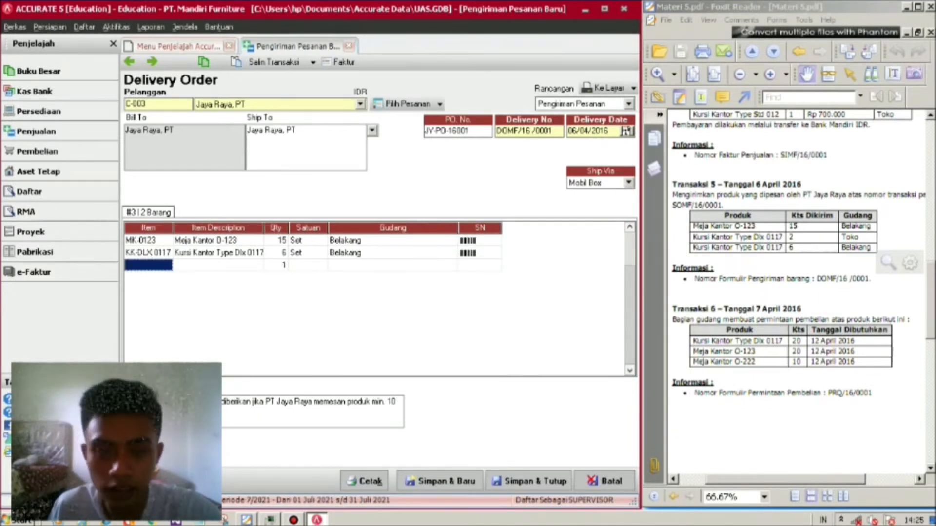
{"action": "left_click", "coordinate": [220, 241]}
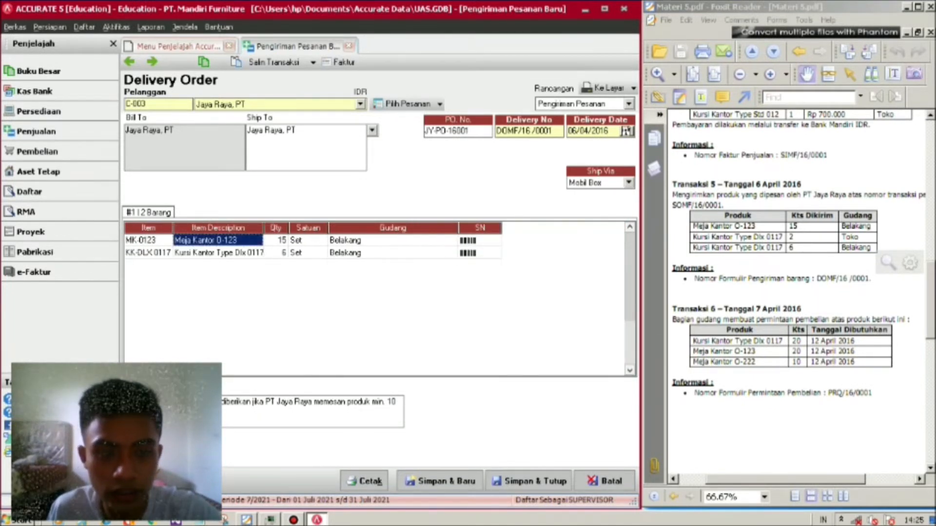
- Pull the remaining Dlx 0117 chair line from SOMF/16/0001 and set its warehouse to Toko
{"action": "left_click", "coordinate": [407, 104]}
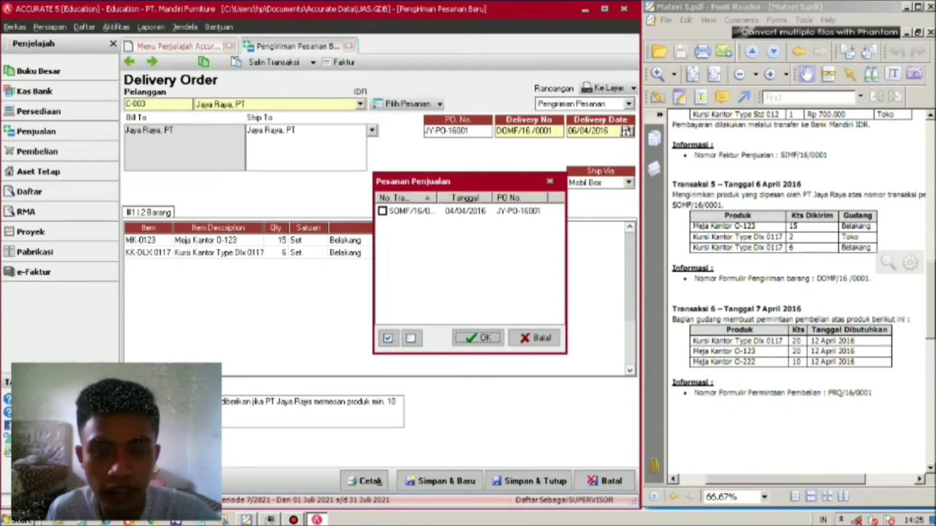
{"action": "left_click", "coordinate": [382, 211]}
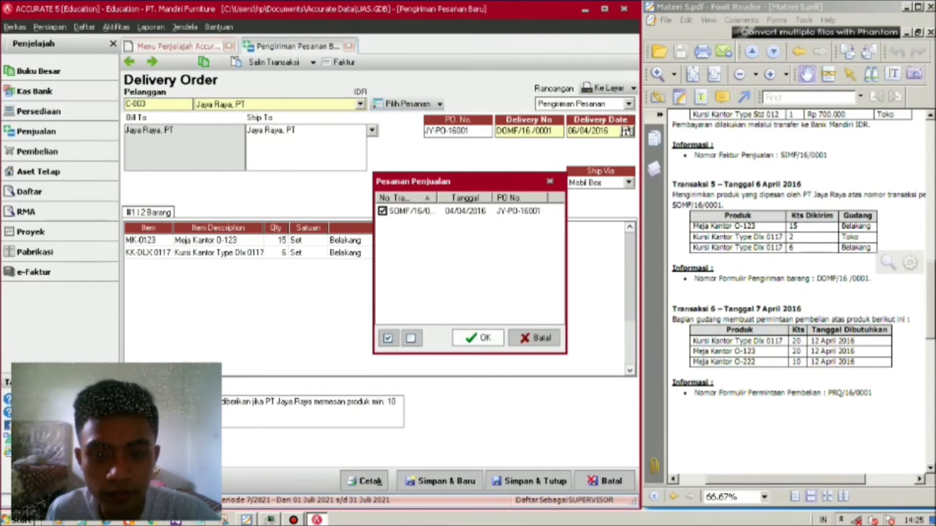
{"action": "key", "text": "Return"}
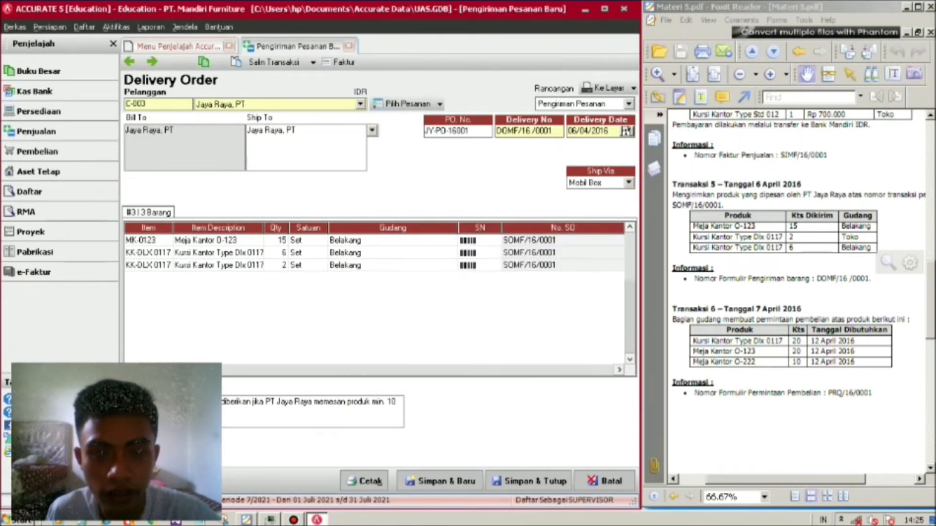
{"action": "left_click", "coordinate": [390, 265]}
{"action": "left_click", "coordinate": [390, 265]}
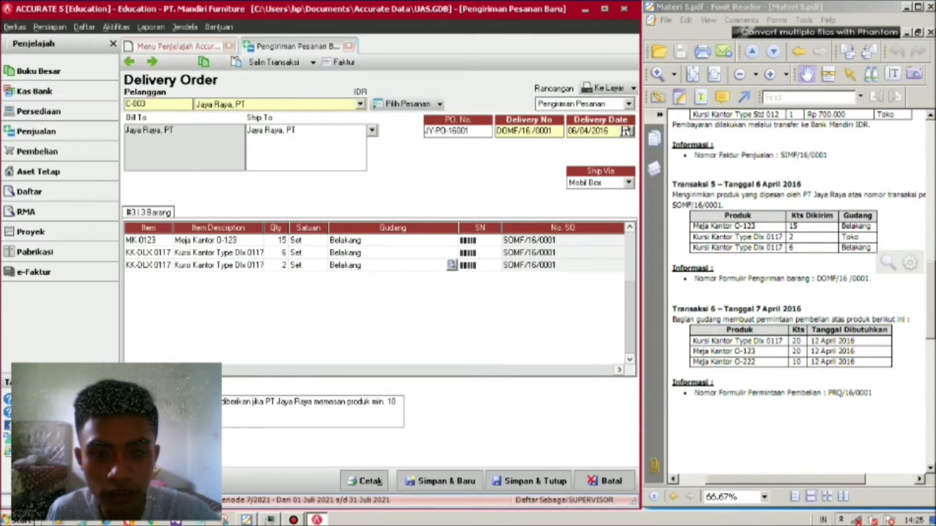
{"action": "key", "text": "Return"}
{"action": "key", "text": "Down"}
{"action": "key", "text": "Return"}
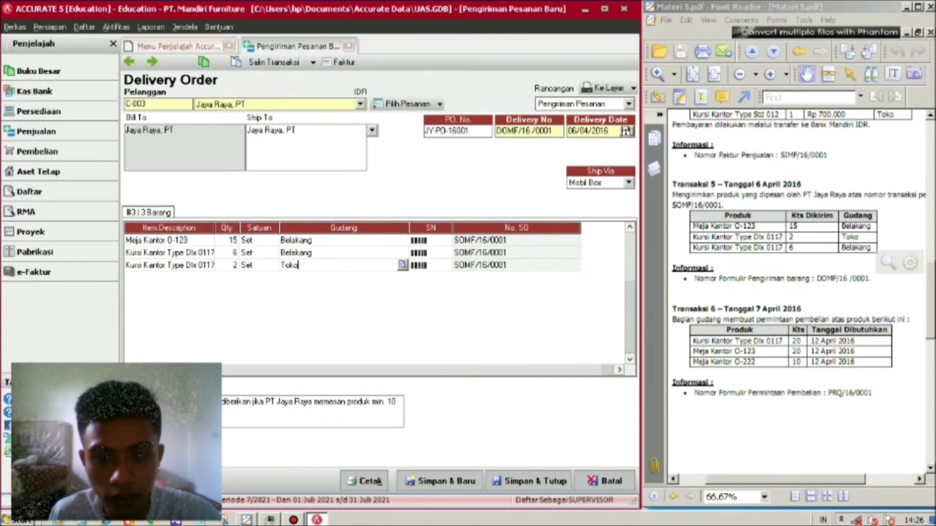
{"action": "key", "text": "Return"}
{"action": "key", "text": "Down"}
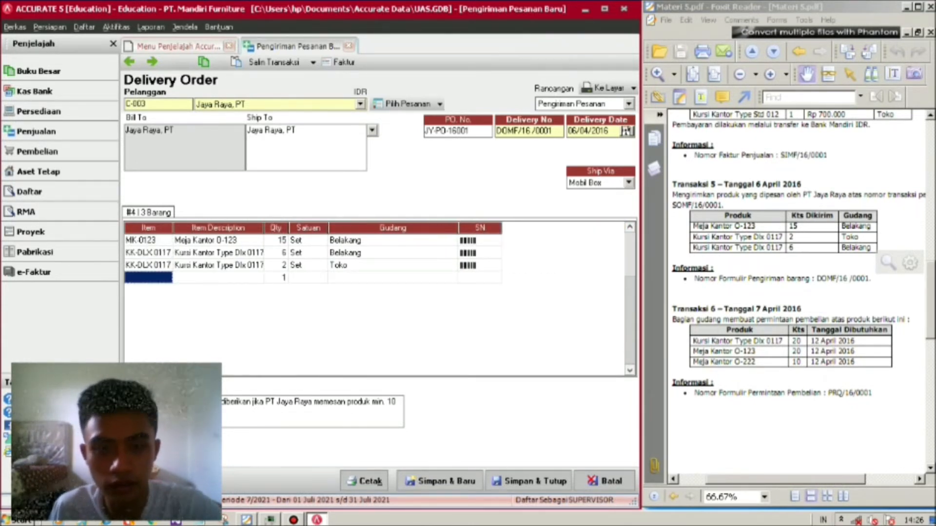
{"action": "left_click", "coordinate": [392, 265]}
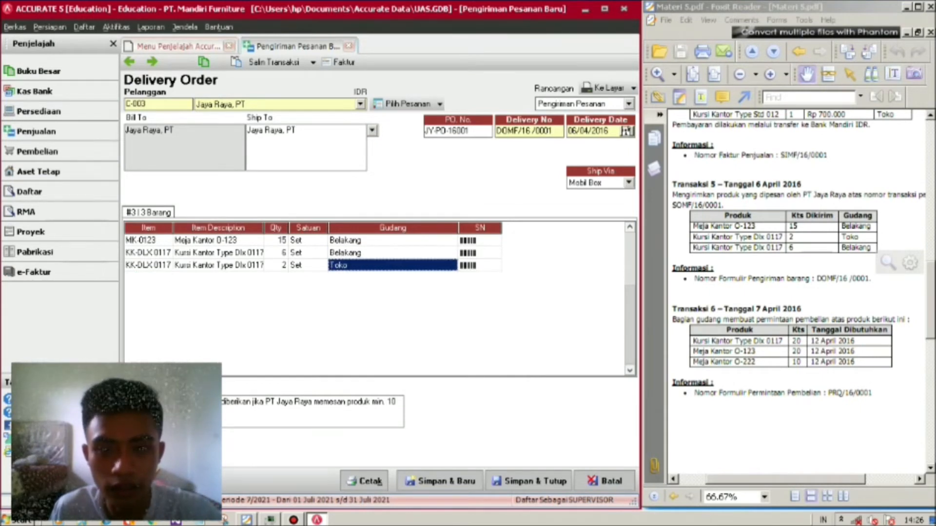
- Confirm the second line's Belakang warehouse and save and close the delivery order
{"action": "left_click", "coordinate": [393, 253]}
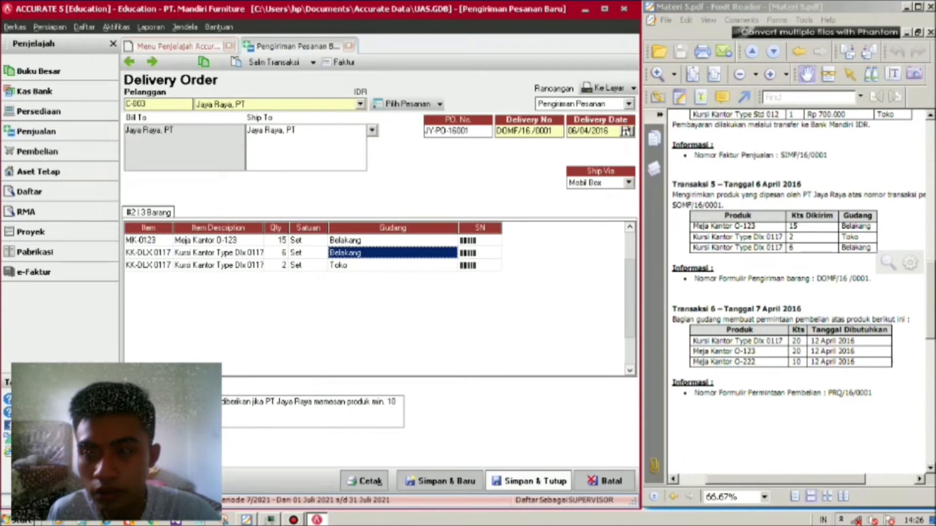
{"action": "left_click_drag", "start_coordinate": [780, 317], "coordinate": [806, 247]}
{"action": "left_click", "coordinate": [529, 481]}
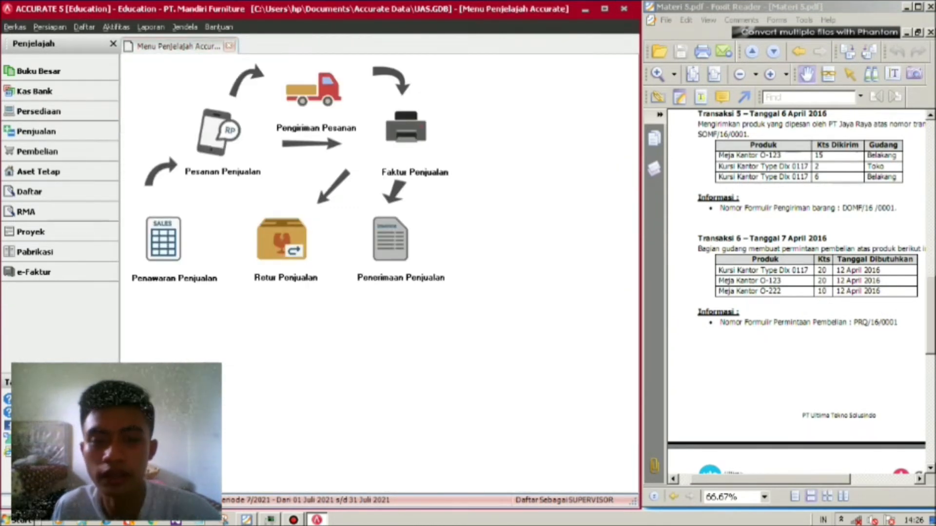
- Scroll the PDF to Transaksi 6 and start a new purchase requisition from Pembelian
{"action": "left_click_drag", "start_coordinate": [848, 152], "coordinate": [848, 197]}
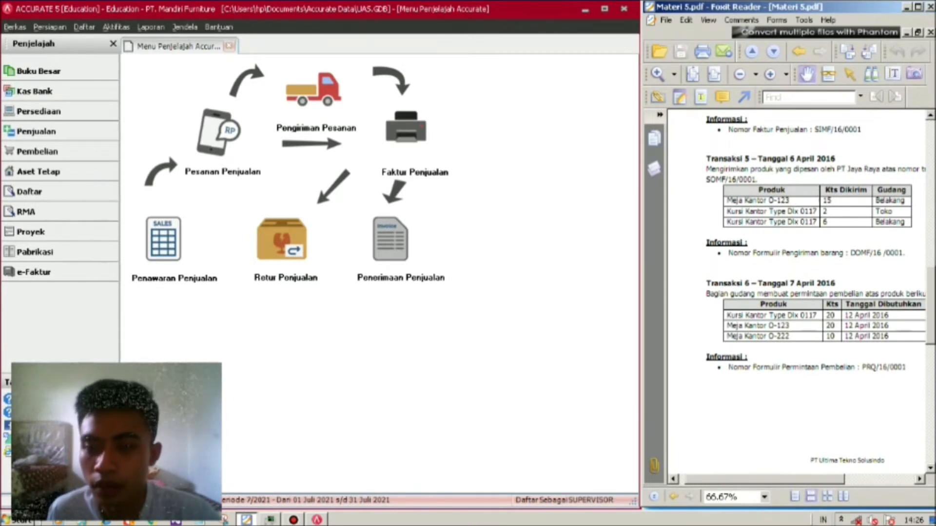
{"action": "left_click_drag", "start_coordinate": [849, 243], "coordinate": [831, 239]}
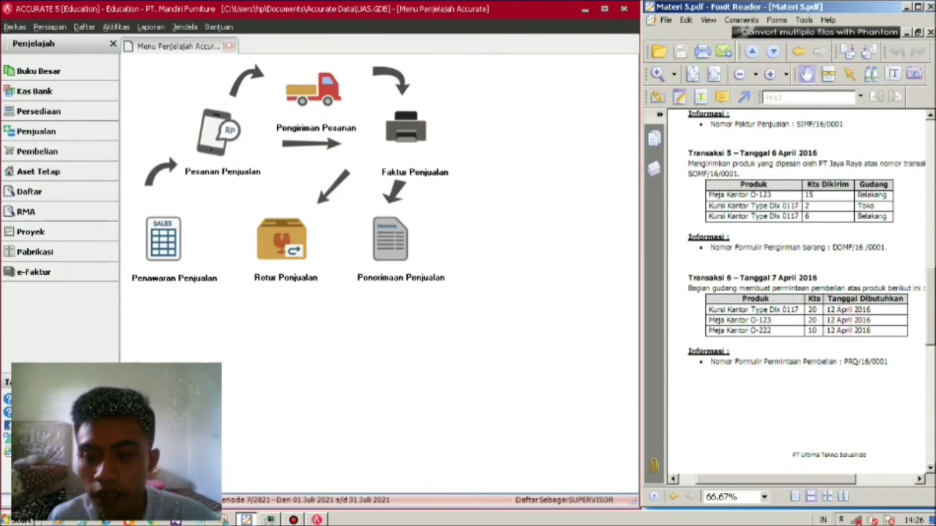
{"action": "scroll", "coordinate": [797, 293], "scroll_direction": "down", "scroll_amount": 3}
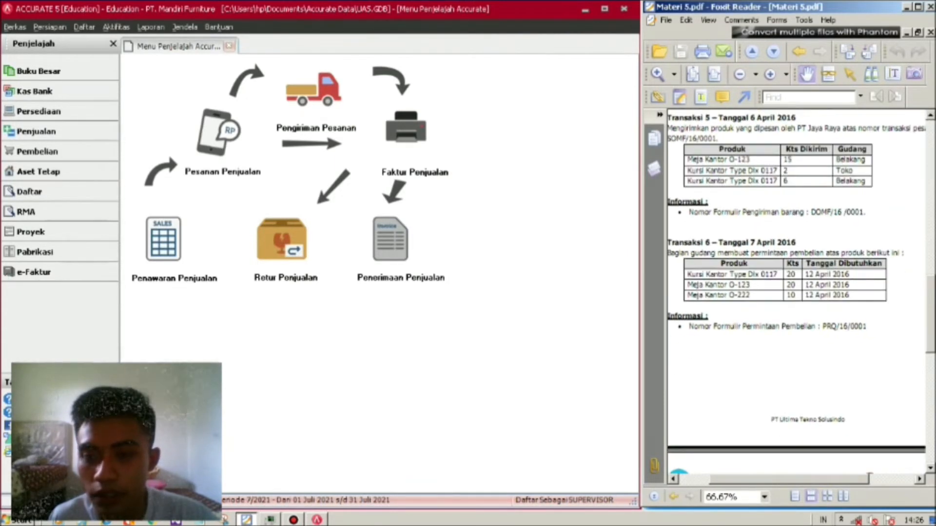
{"action": "left_click_drag", "start_coordinate": [831, 238], "coordinate": [809, 226]}
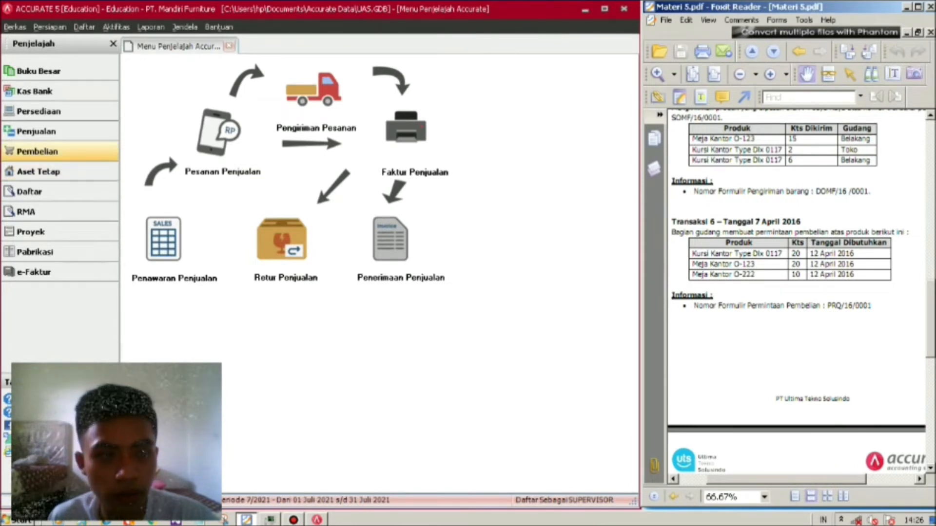
{"action": "left_click", "coordinate": [37, 151]}
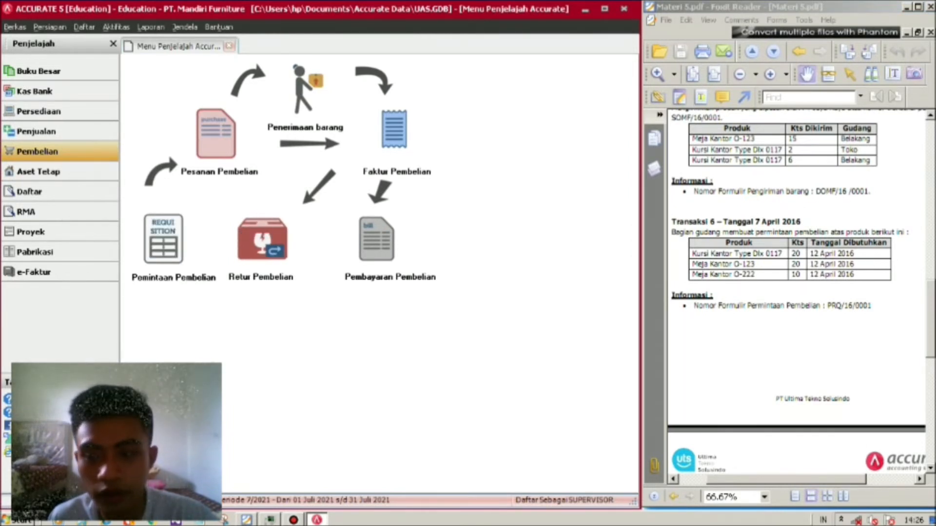
{"action": "left_click", "coordinate": [164, 239]}
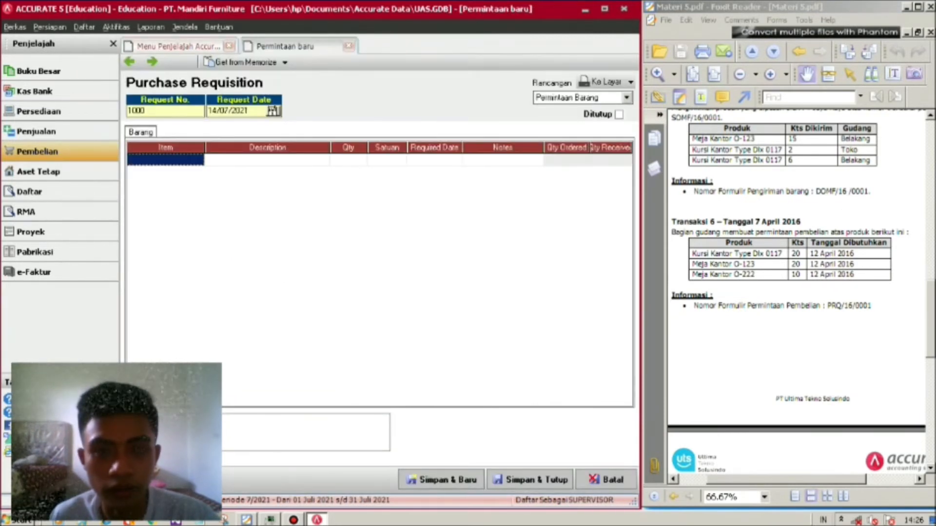
- Copy PRQ/16/0001 from the exercise PDF into the requisition's Request No field
{"action": "mouse_move", "coordinate": [795, 341]}
{"action": "left_mouse_down"}
{"action": "mouse_move", "coordinate": [792, 333]}
{"action": "mouse_move", "coordinate": [798, 340]}
{"action": "left_mouse_up"}
{"action": "left_click", "coordinate": [166, 159]}
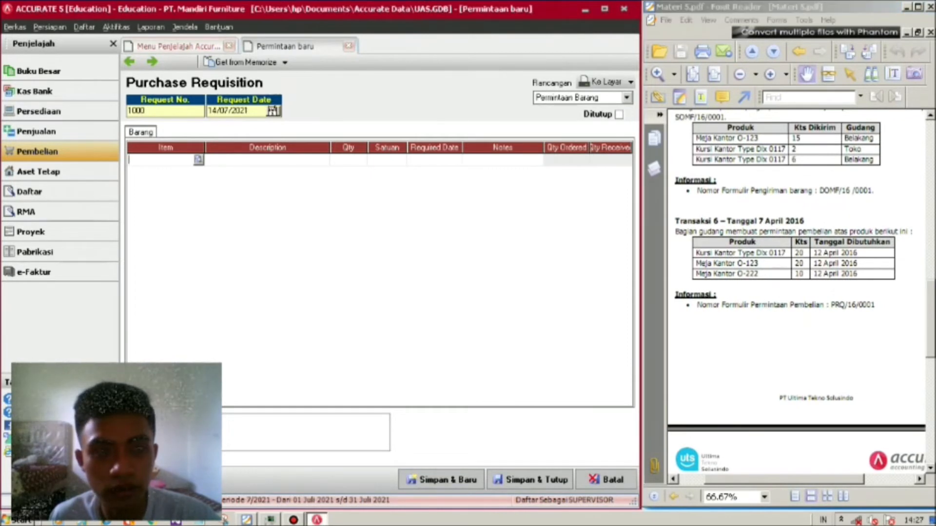
{"action": "left_click_drag", "start_coordinate": [800, 341], "coordinate": [785, 324]}
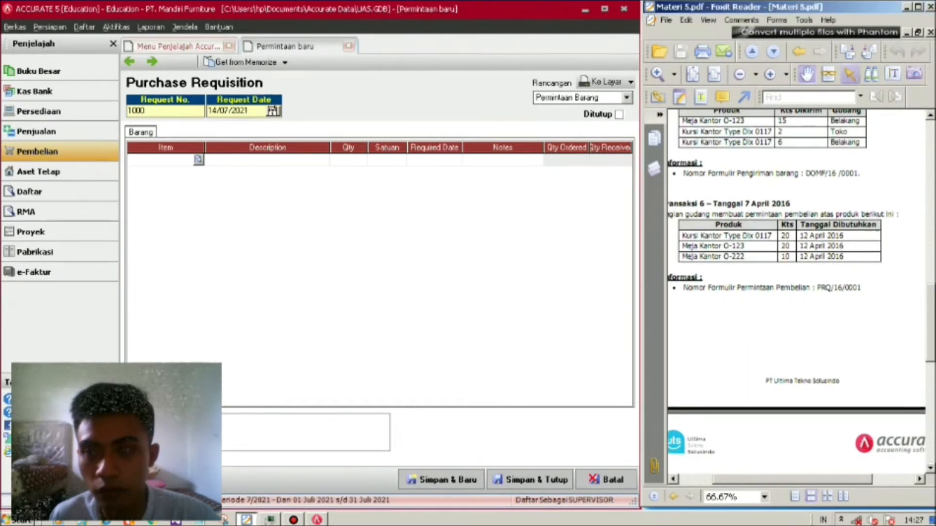
{"action": "left_click", "coordinate": [892, 74]}
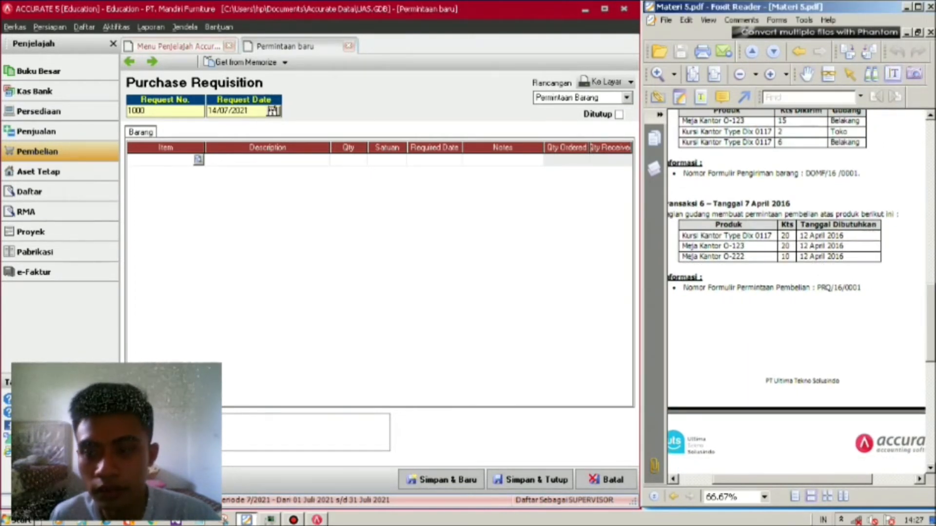
{"action": "left_click_drag", "start_coordinate": [817, 288], "coordinate": [861, 288]}
{"action": "key", "text": "ctrl+c"}
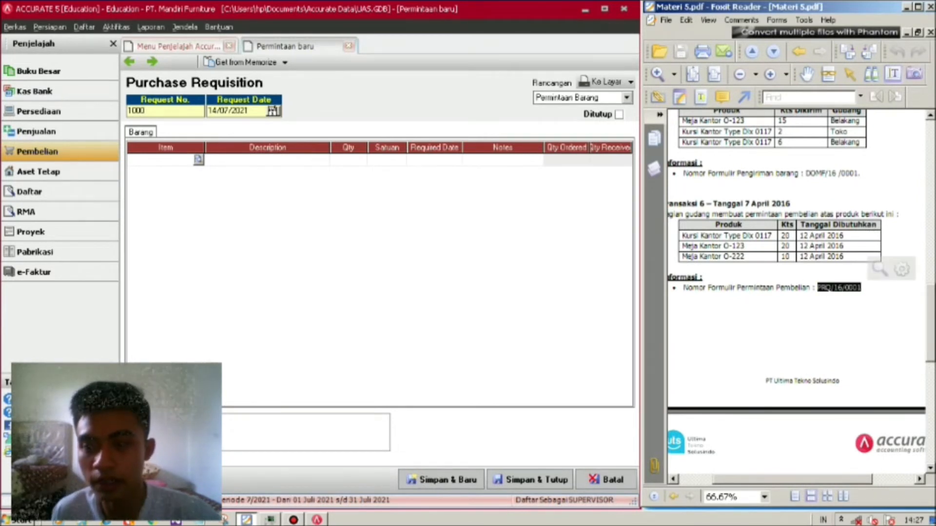
{"action": "key", "text": "alt+Tab"}
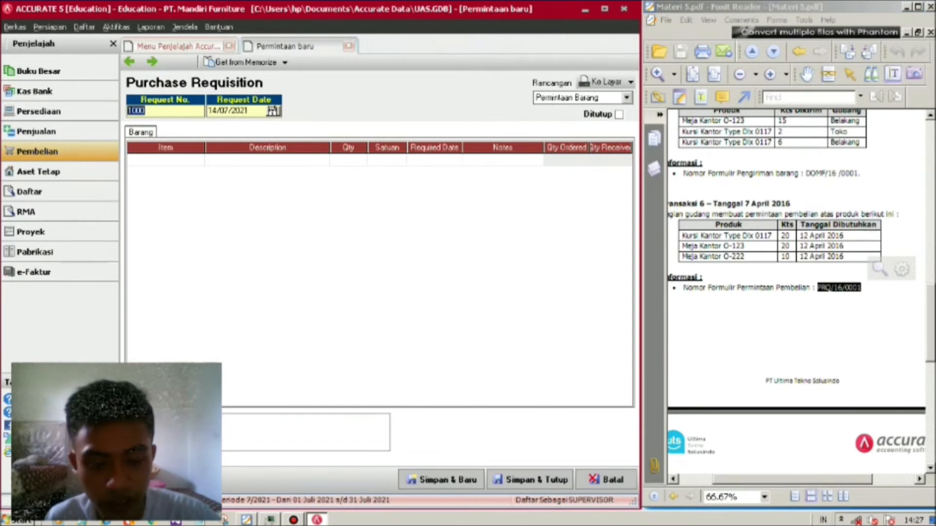
{"action": "key", "text": "ctrl+v"}
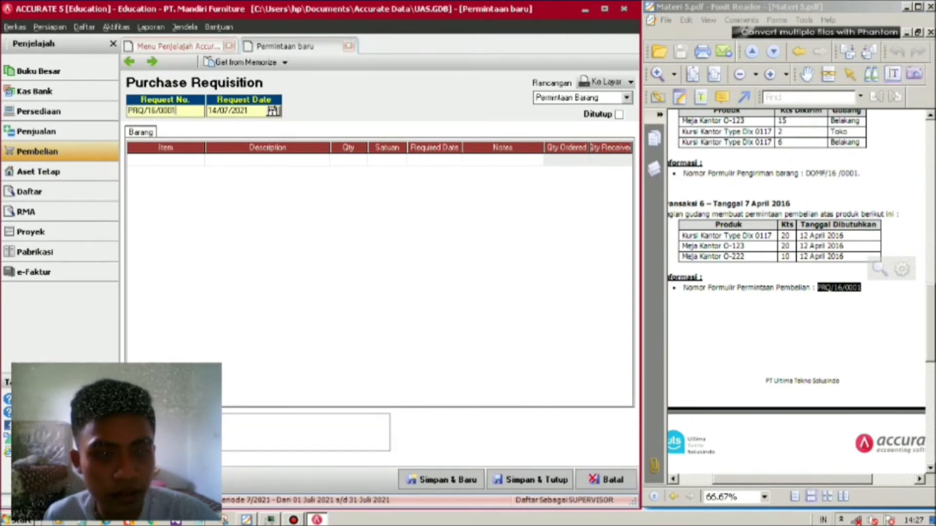
- Set the request date to 7/04/2016 and bring up the item list for the first line
{"action": "key", "text": "Tab"}
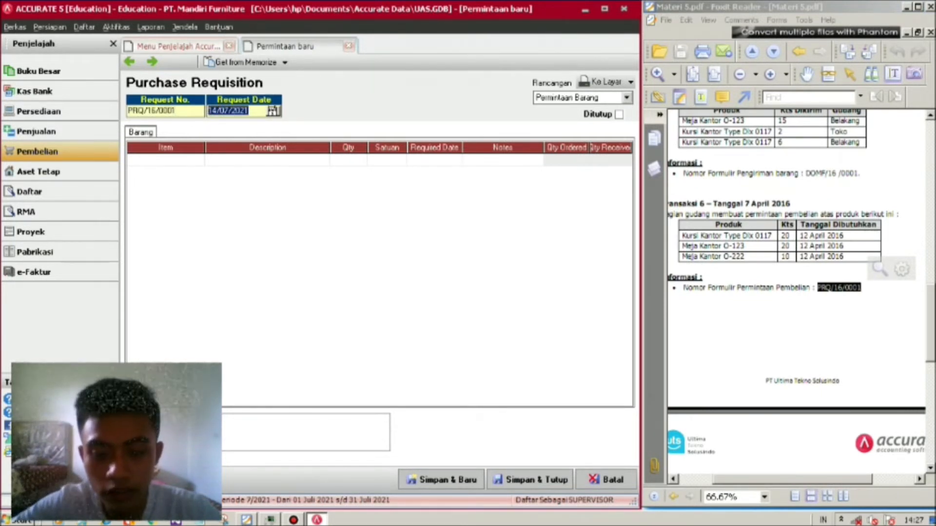
{"action": "type", "text": "7/"}
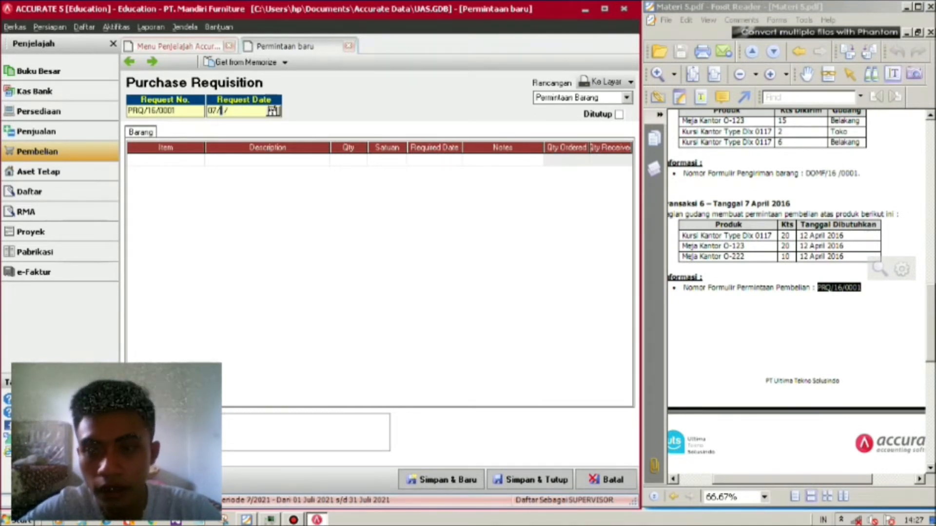
{"action": "type", "text": "04/2"}
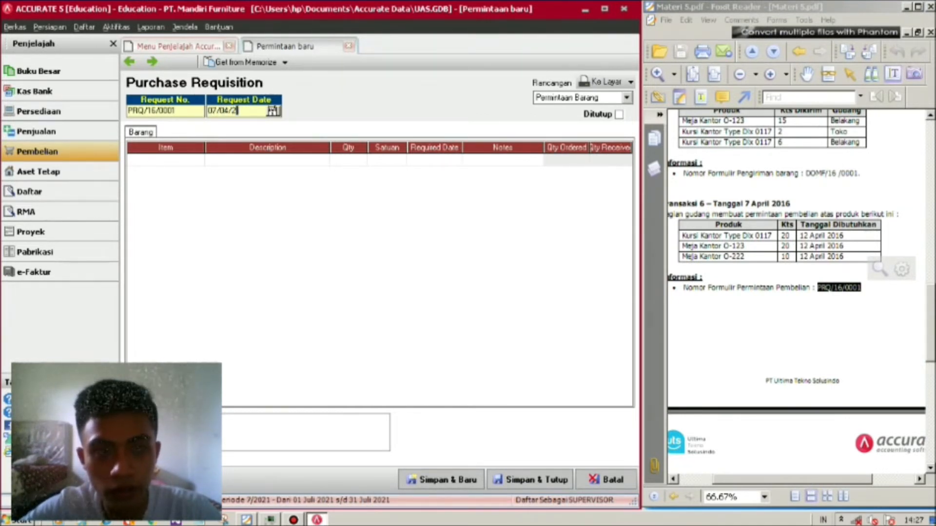
{"action": "type", "text": "016"}
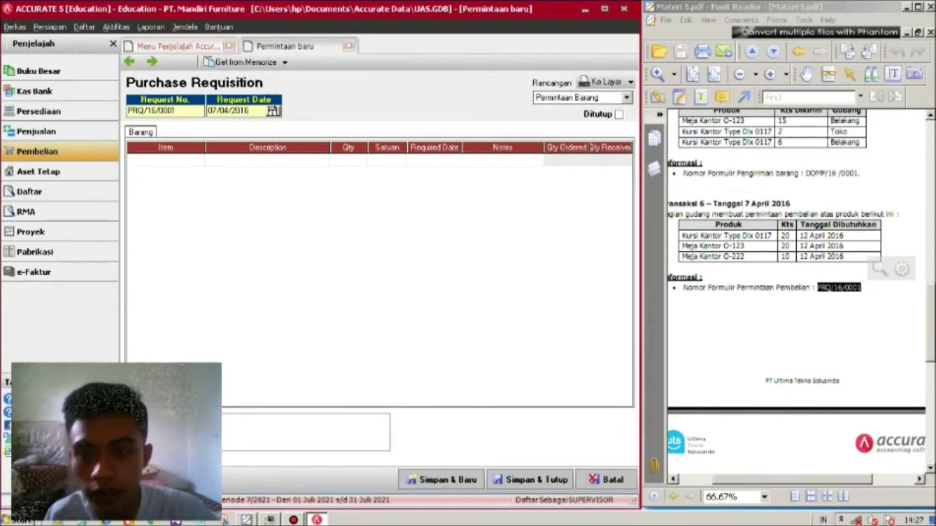
{"action": "key", "text": "Tab"}
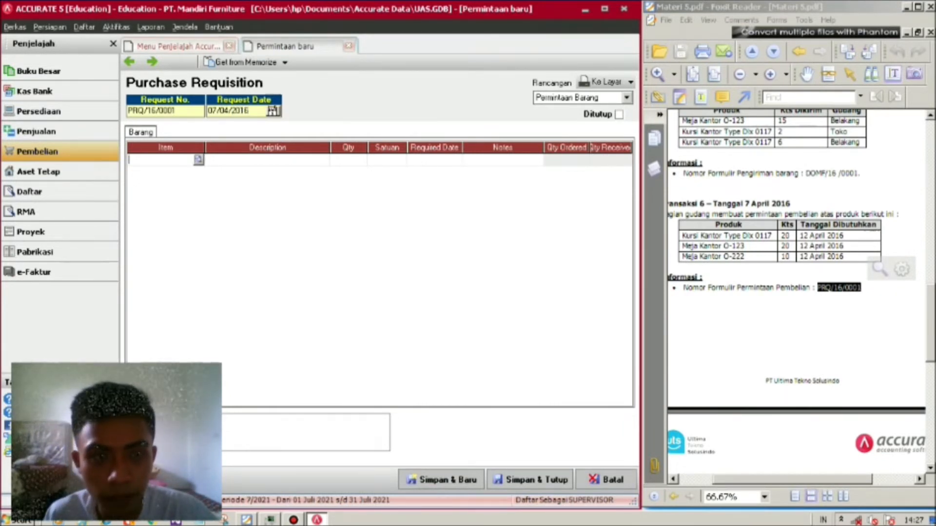
{"action": "key", "text": "Return"}
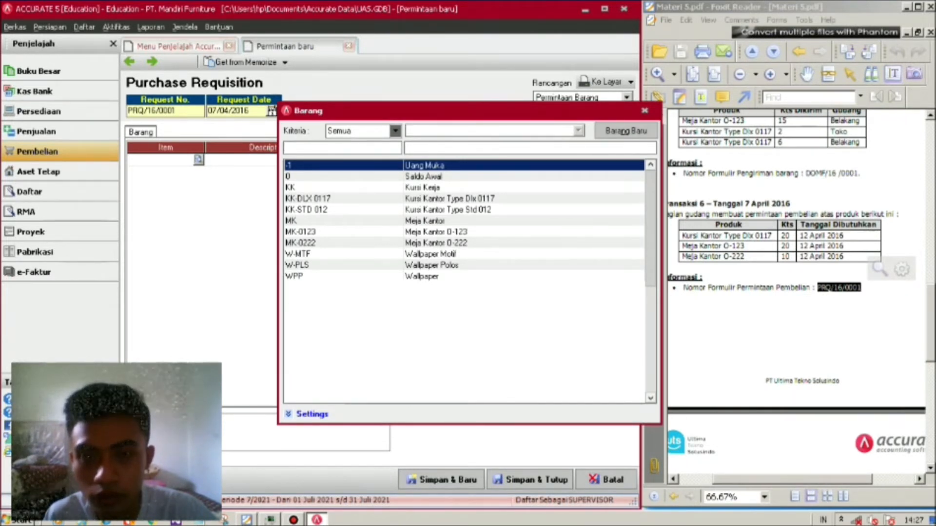
- Add Kursi Kantor Type Dlx 0117 as the first line with quantity 20
{"action": "left_click", "coordinate": [341, 199]}
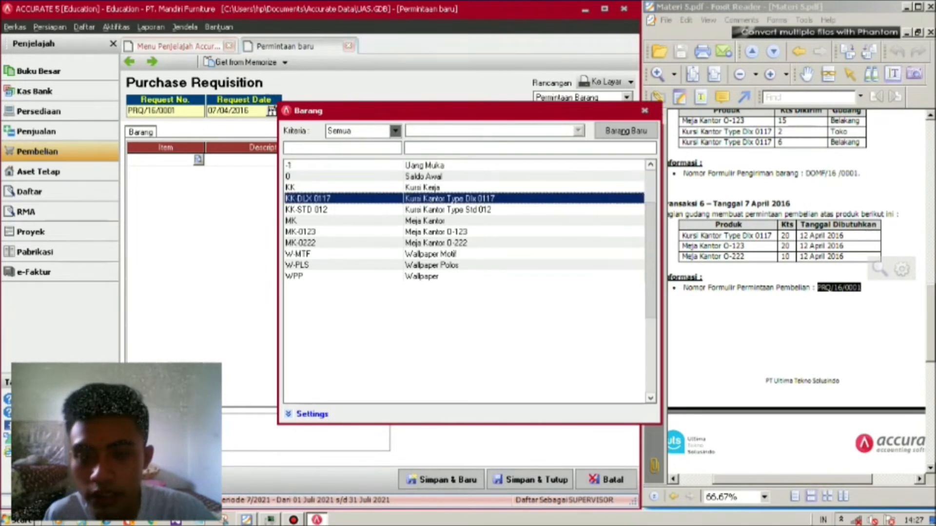
{"action": "key", "text": "Return"}
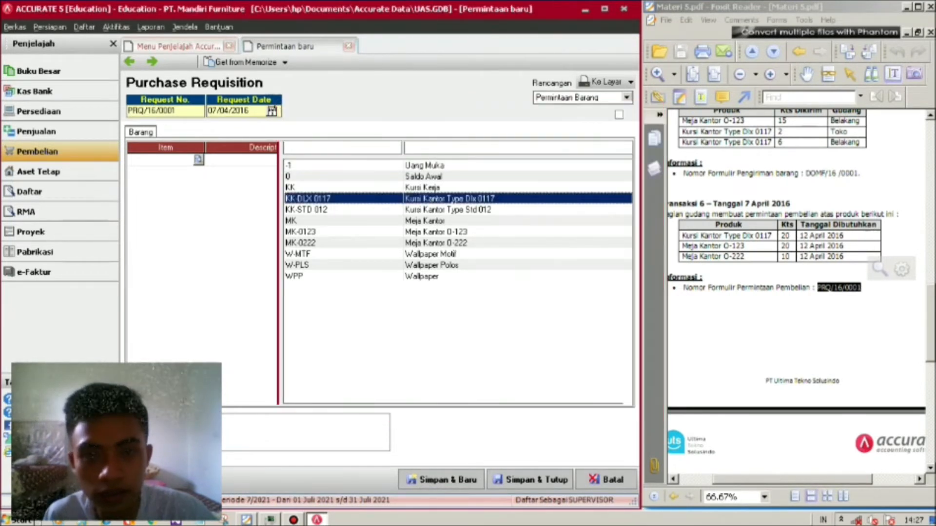
{"action": "key", "text": "Tab"}
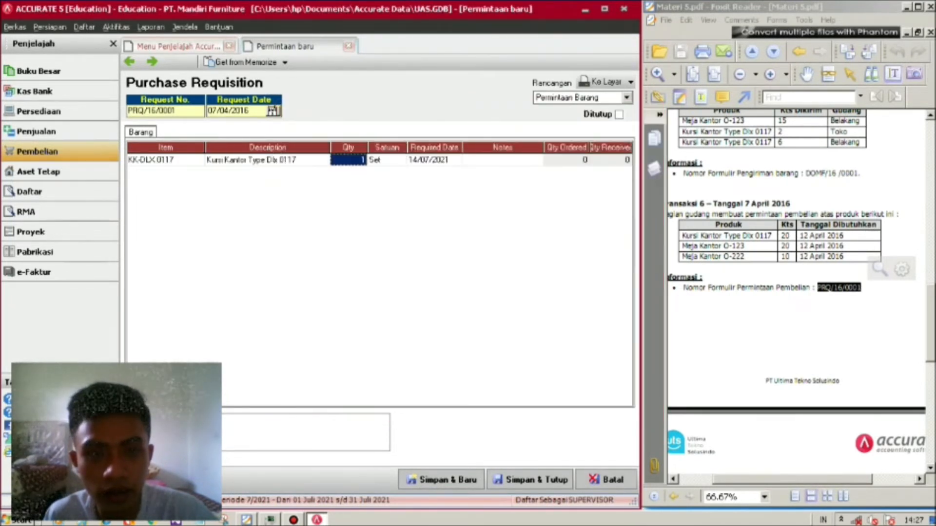
{"action": "type", "text": "20"}
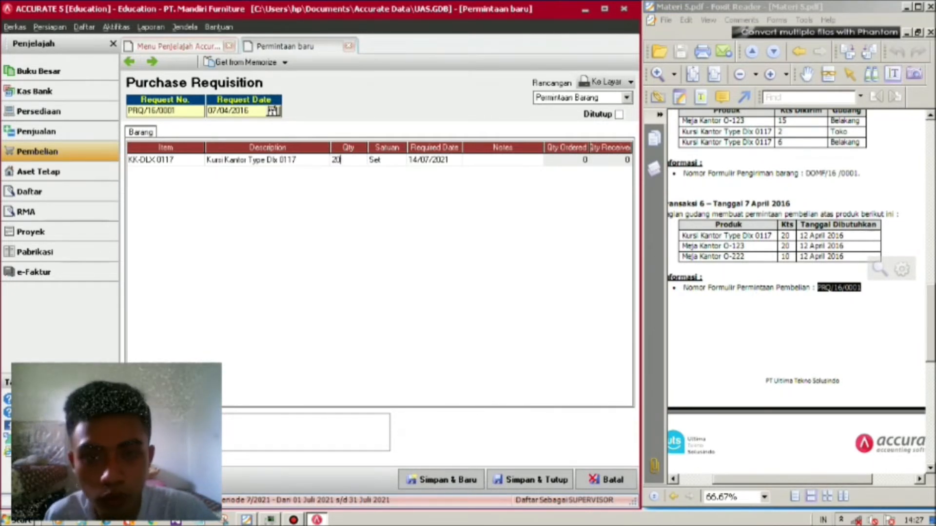
{"action": "key", "text": "Return"}
{"action": "key", "text": "Tab"}
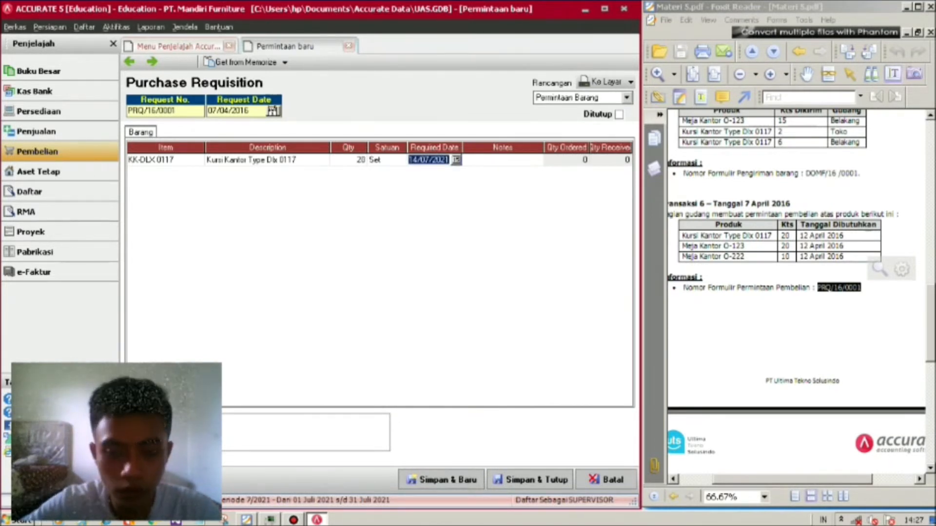
- Set the line's required date to 12/04/2016, fixing the date format, then start a second line
{"action": "type", "text": "1204"}
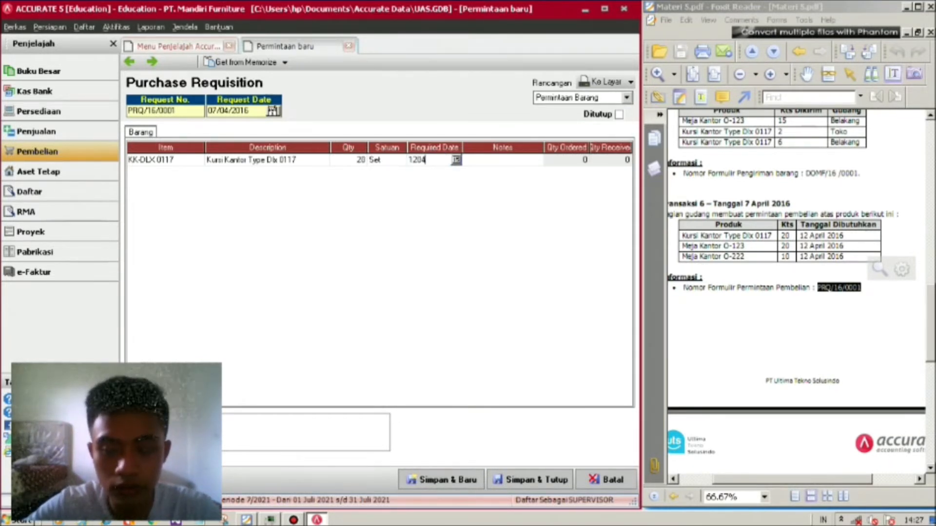
{"action": "type", "text": "2016"}
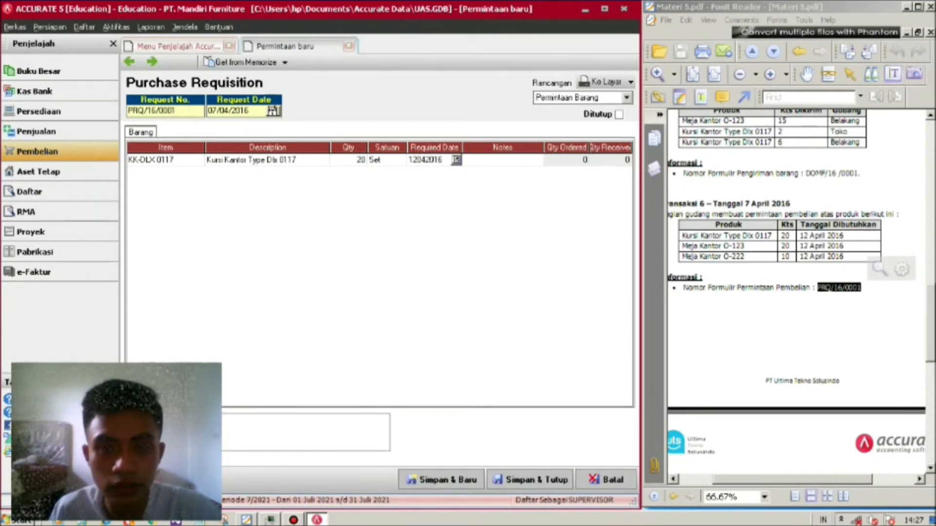
{"action": "key", "text": "Return"}
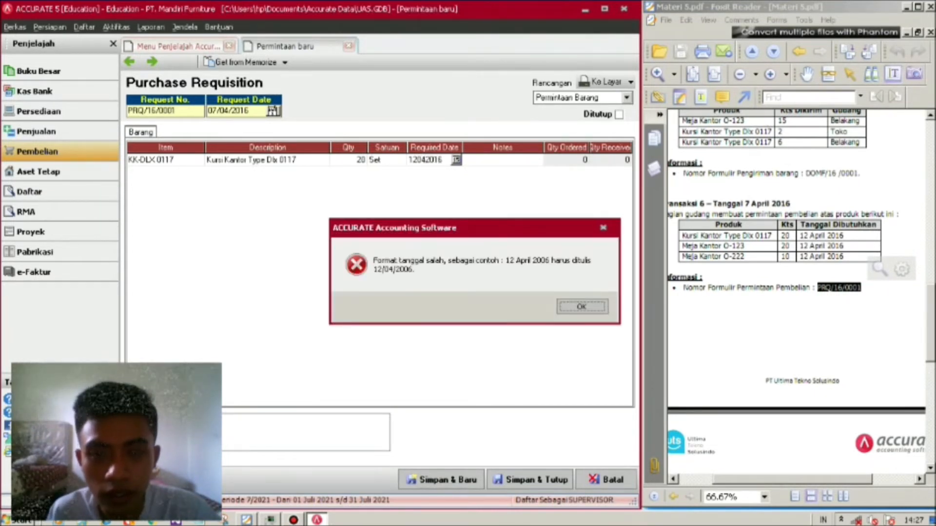
{"action": "key", "text": "Return"}
{"action": "key", "text": "Left"}
{"action": "key", "text": "Left"}
{"action": "key", "text": "Left"}
{"action": "key", "text": "Left"}
{"action": "key", "text": "Left"}
{"action": "key", "text": "Left"}
{"action": "type", "text": "/"}
{"action": "key", "text": "Right"}
{"action": "key", "text": "Right"}
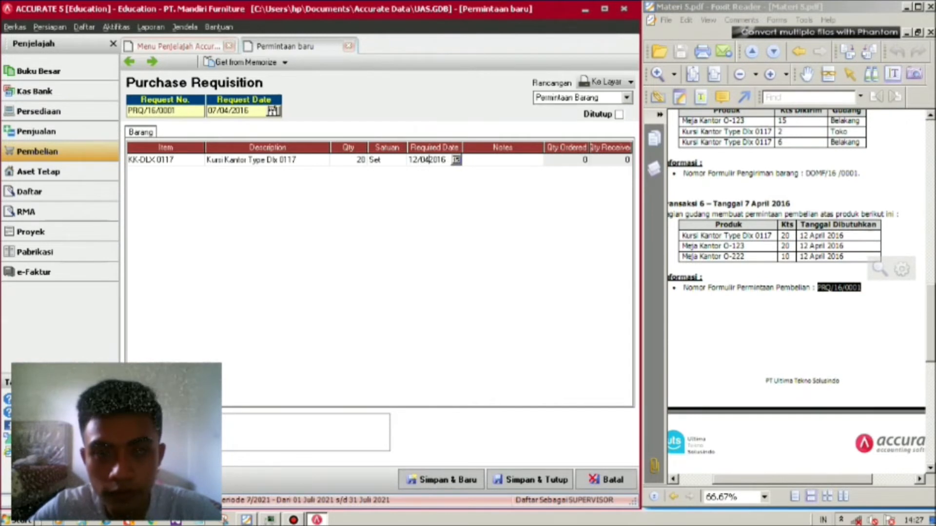
{"action": "type", "text": "/"}
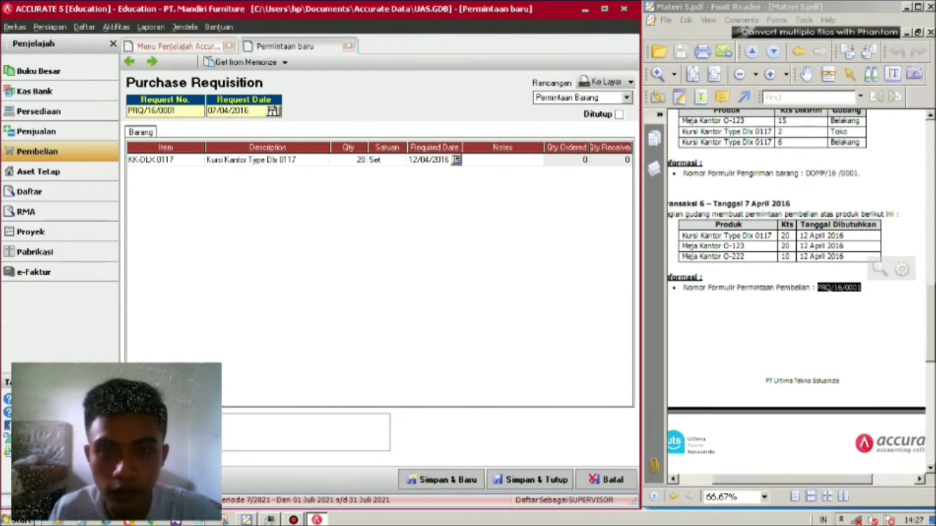
{"action": "left_click", "coordinate": [502, 160]}
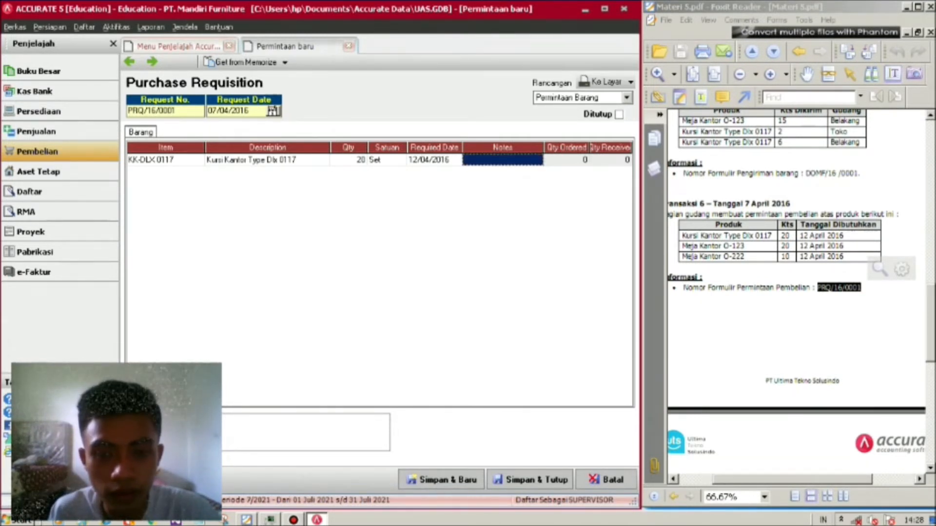
{"action": "key", "text": "Tab"}
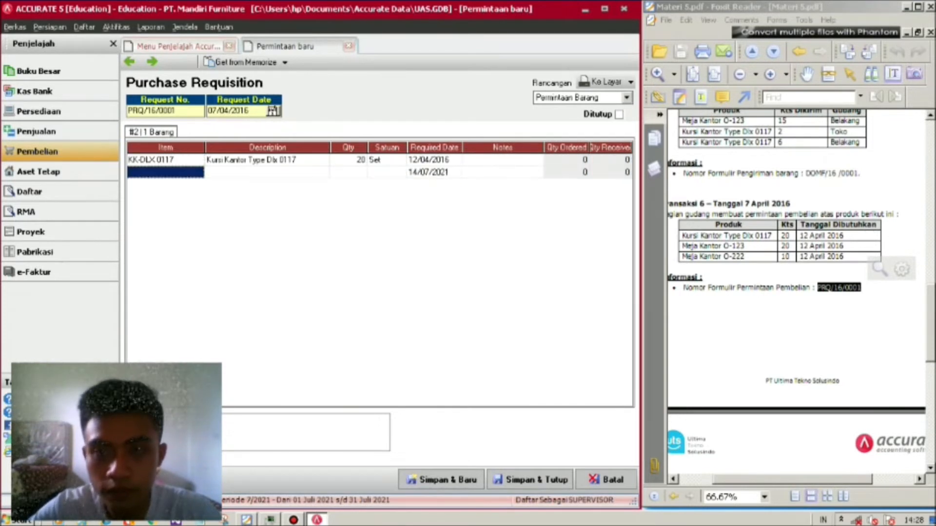
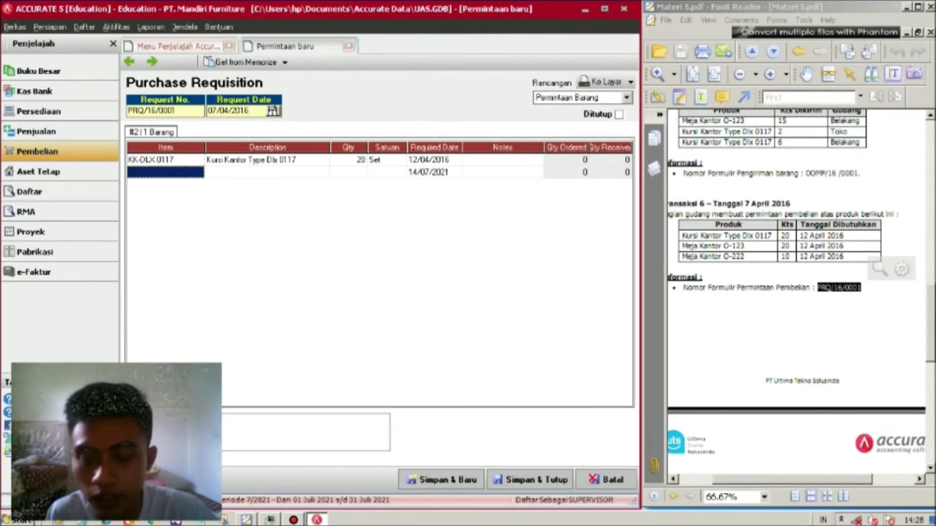
- Add Meja Kantor O-123 (MK-0123) as the second line with quantity 20
{"action": "key", "text": "Return"}
{"action": "key", "text": "Return"}
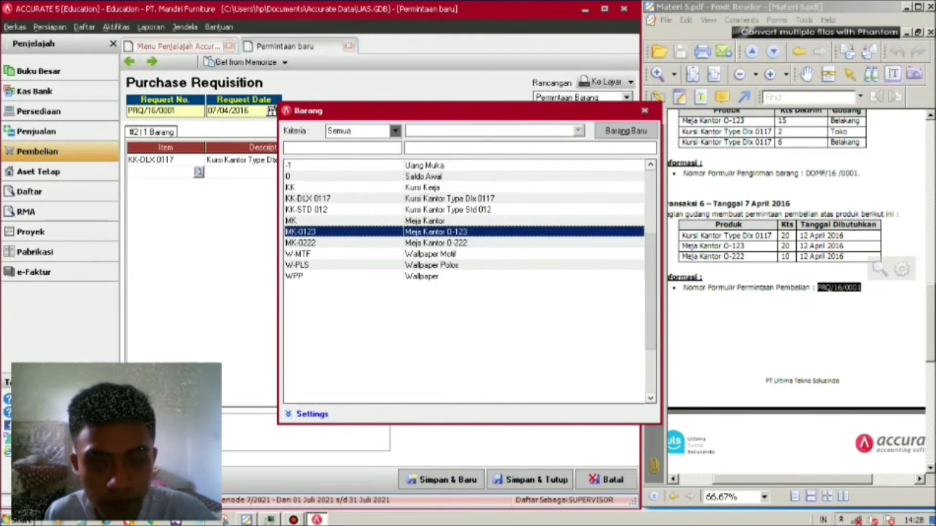
{"action": "key", "text": "Return"}
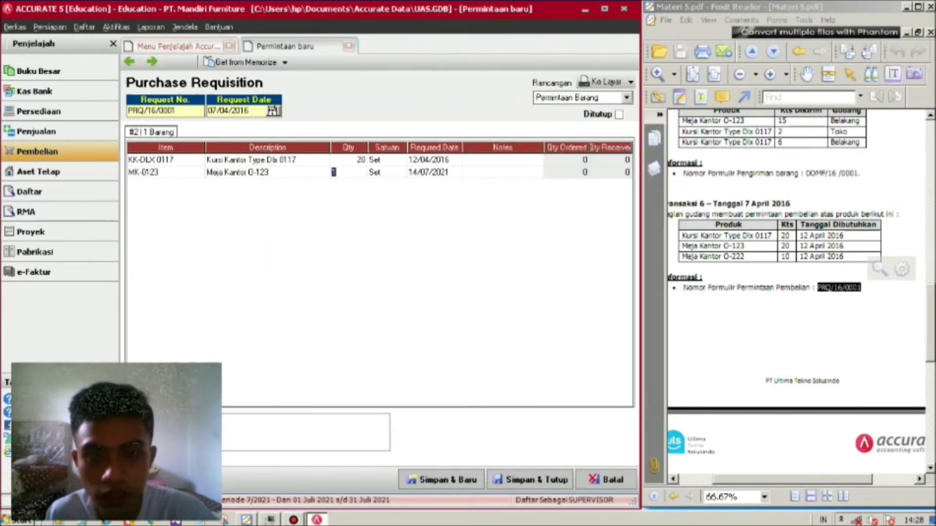
{"action": "type", "text": "20"}
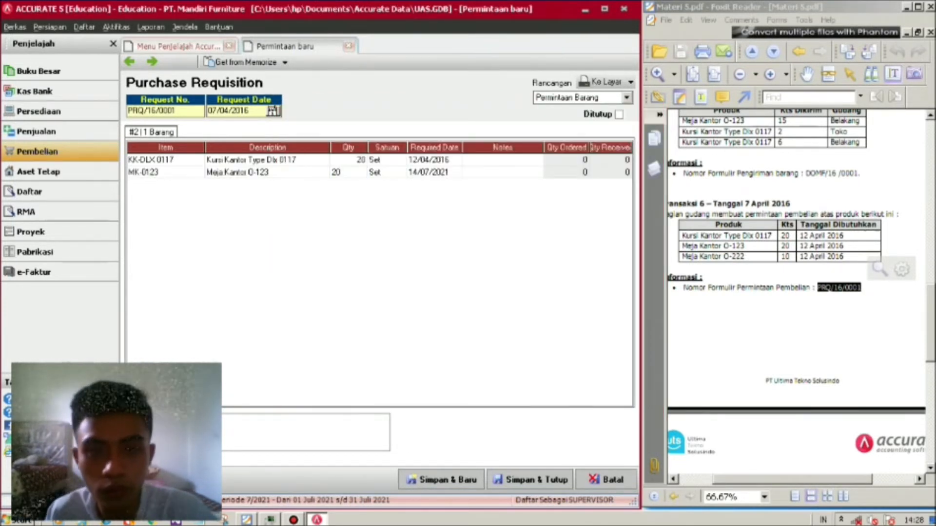
{"action": "left_click", "coordinate": [431, 159]}
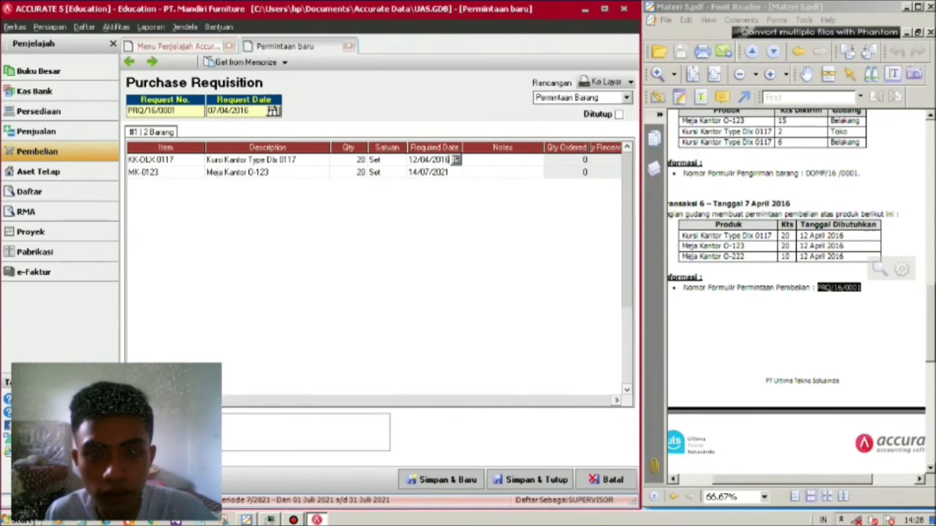
- Set the second line's required date to 12/04/2016 and start a third line
{"action": "left_click", "coordinate": [455, 159]}
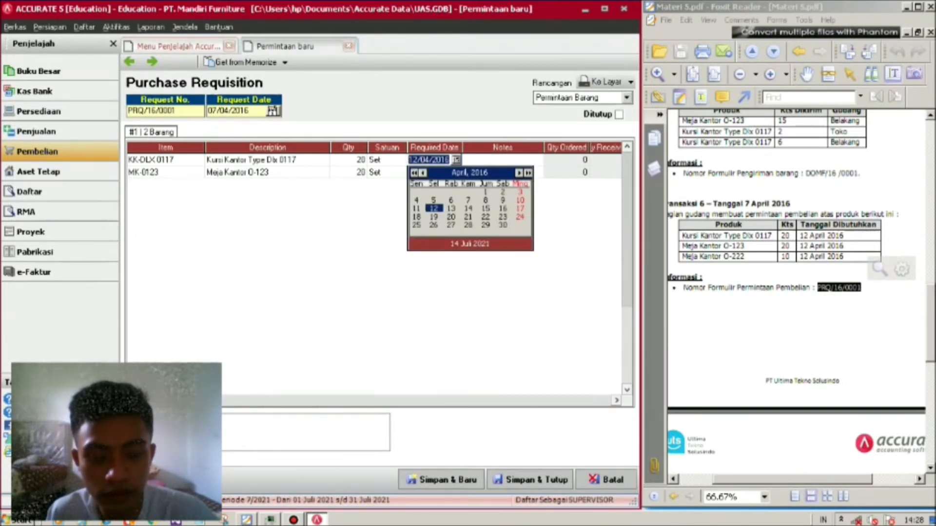
{"action": "key", "text": "Return"}
{"action": "left_click", "coordinate": [434, 172]}
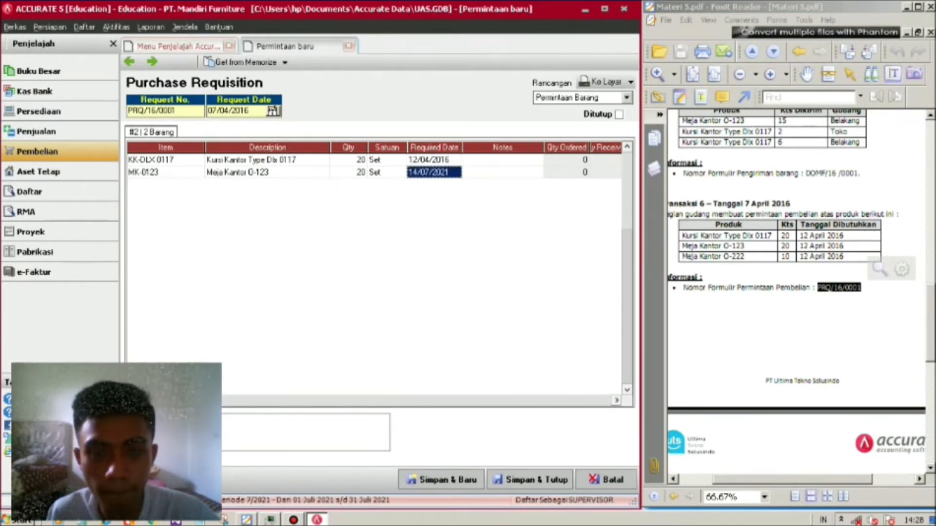
{"action": "left_click", "coordinate": [434, 172]}
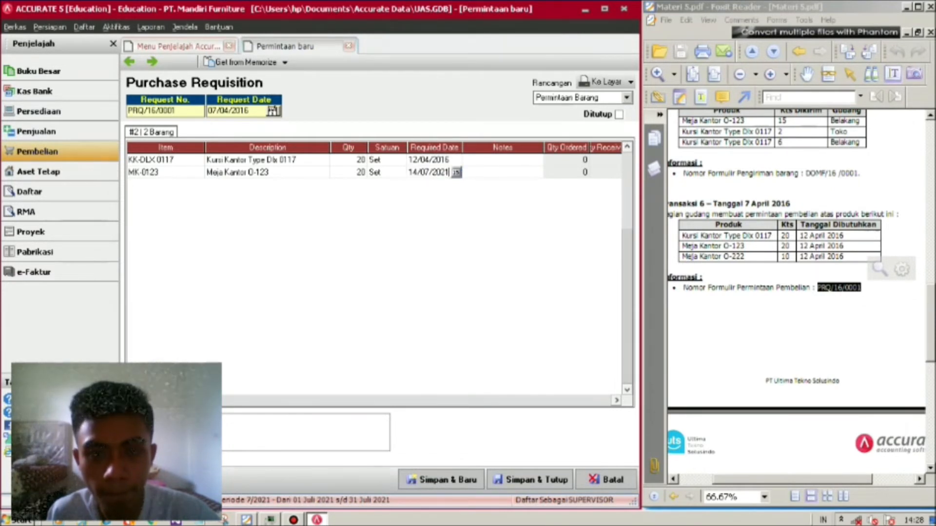
{"action": "type", "text": "PRQ/16/0001"}
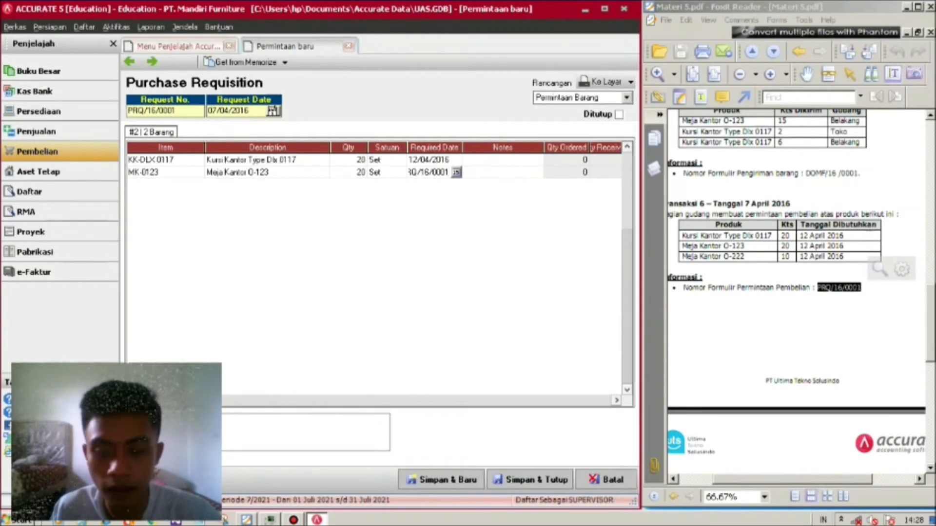
{"action": "key", "text": "BackSpace"}
{"action": "key", "text": "BackSpace"}
{"action": "key", "text": "BackSpace"}
{"action": "key", "text": "BackSpace"}
{"action": "key", "text": "BackSpace"}
{"action": "key", "text": "BackSpace"}
{"action": "key", "text": "BackSpace"}
{"action": "key", "text": "BackSpace"}
{"action": "key", "text": "BackSpace"}
{"action": "key", "text": "BackSpace"}
{"action": "key", "text": "BackSpace"}
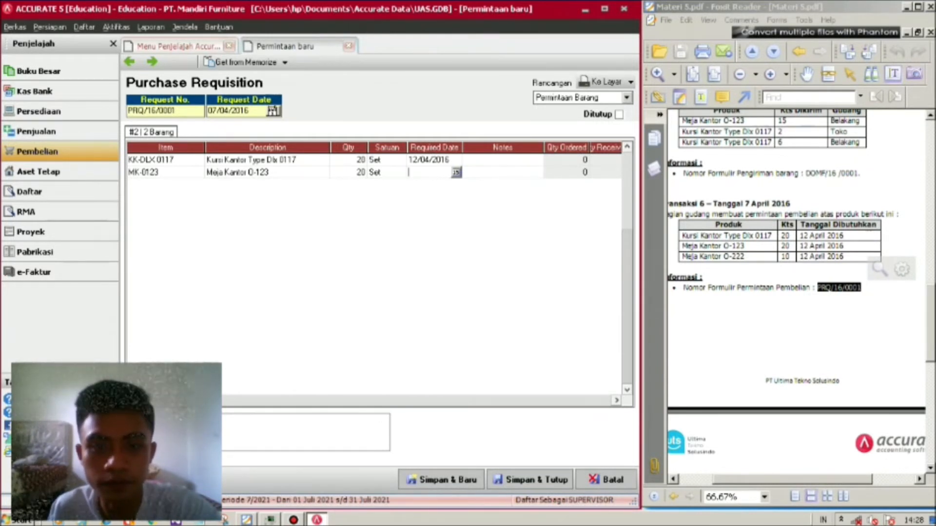
{"action": "key", "text": "Return"}
{"action": "key", "text": "Return"}
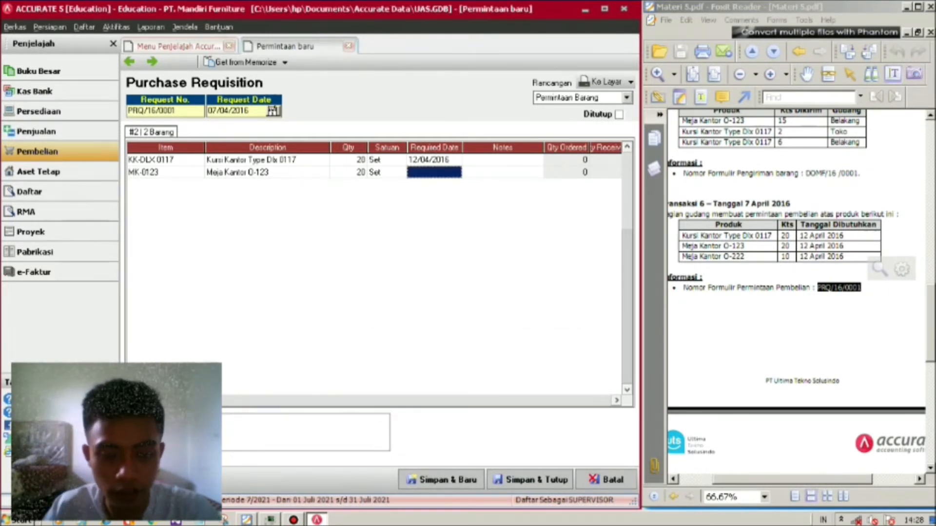
{"action": "type", "text": "12/0"}
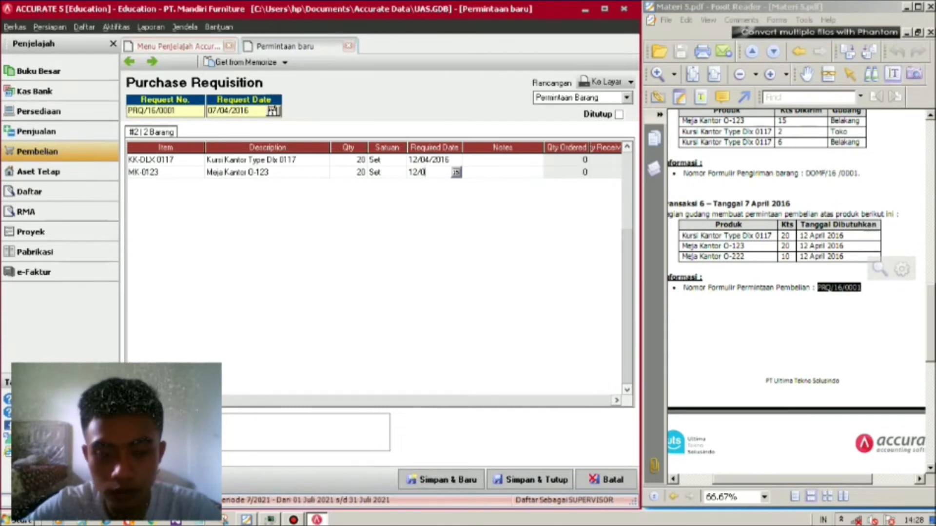
{"action": "type", "text": "4/2016"}
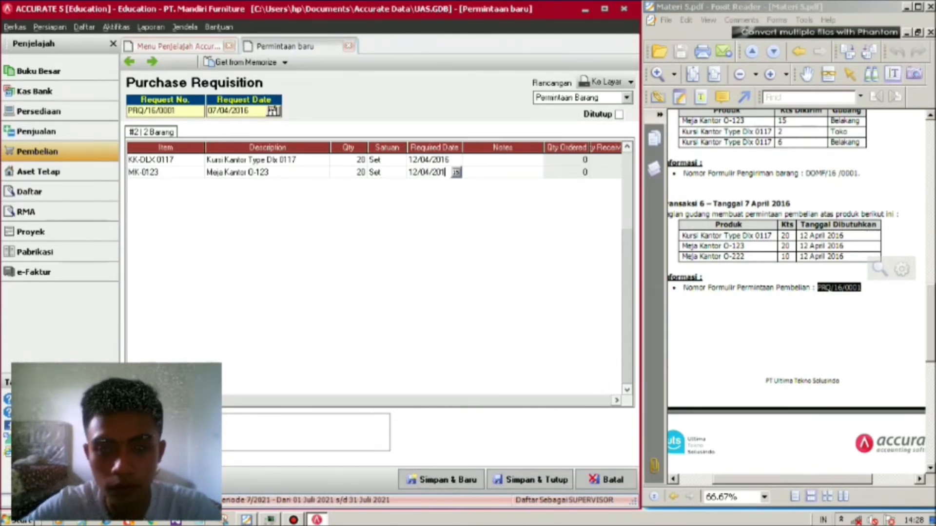
{"action": "key", "text": "Tab"}
{"action": "key", "text": "Tab"}
{"action": "key", "text": "Tab"}
{"action": "key", "text": "Tab"}
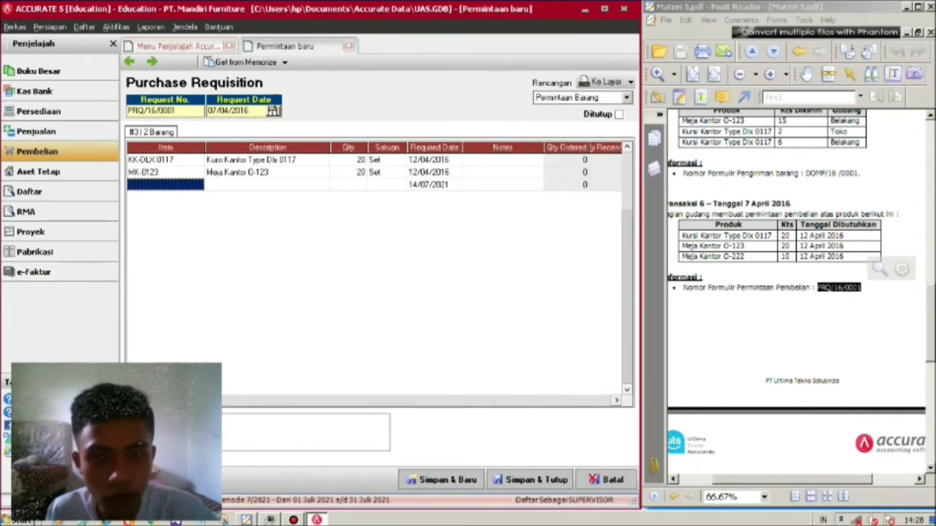
{"action": "key", "text": "F2"}
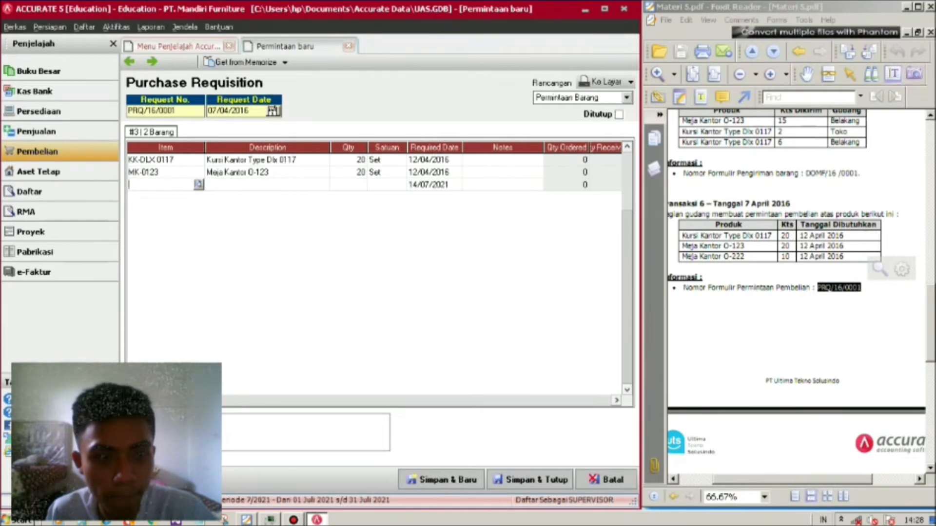
- Add Meja Kantor O-222 (MK-0222) as the third line with quantity 10
{"action": "left_click", "coordinate": [199, 185]}
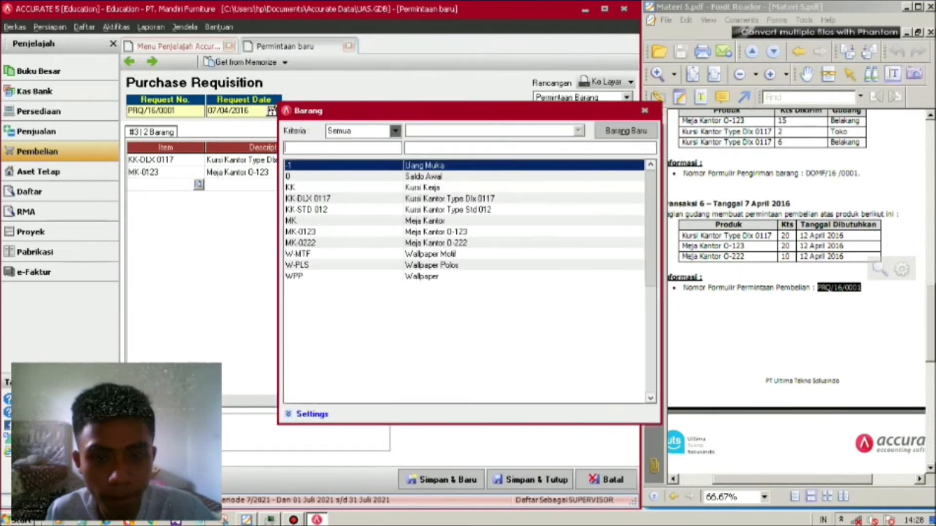
{"action": "left_click", "coordinate": [341, 243]}
{"action": "key", "text": "Return"}
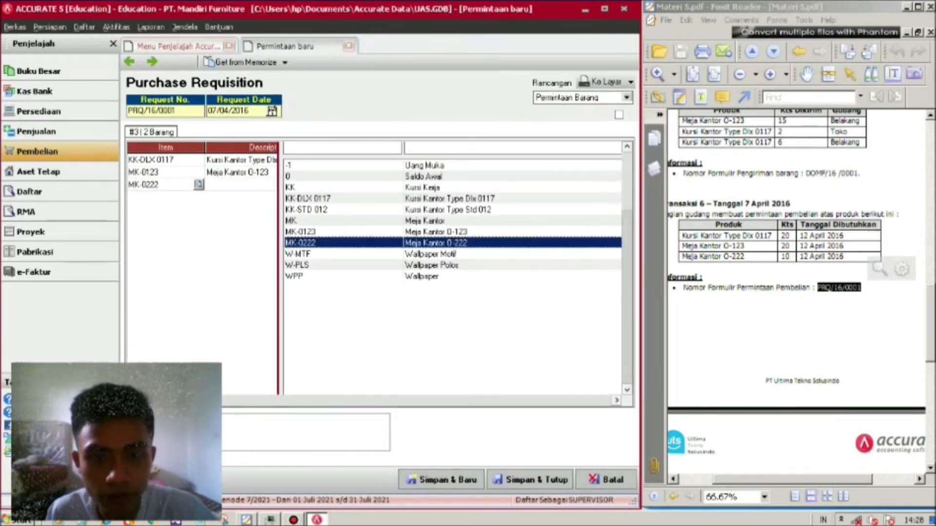
{"action": "type", "text": "110"}
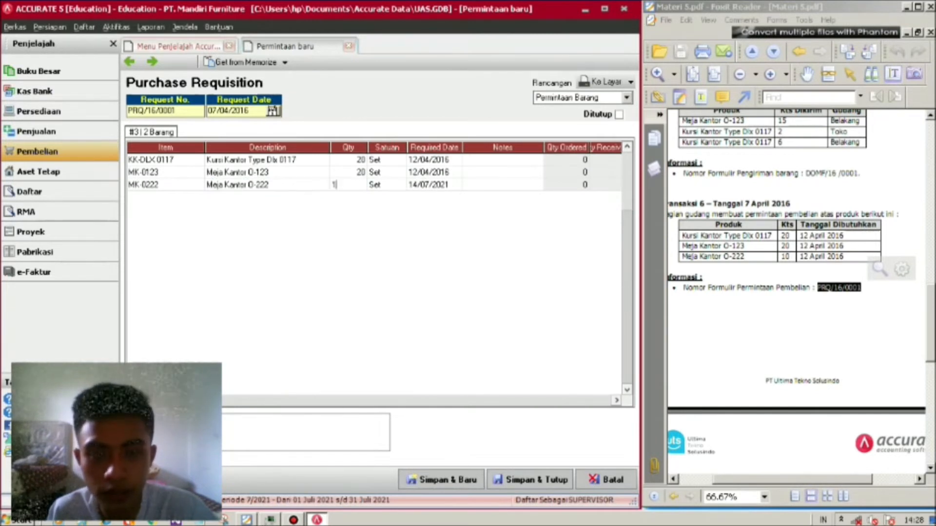
{"action": "key", "text": "BackSpace"}
{"action": "key", "text": "BackSpace"}
{"action": "key", "text": "BackSpace"}
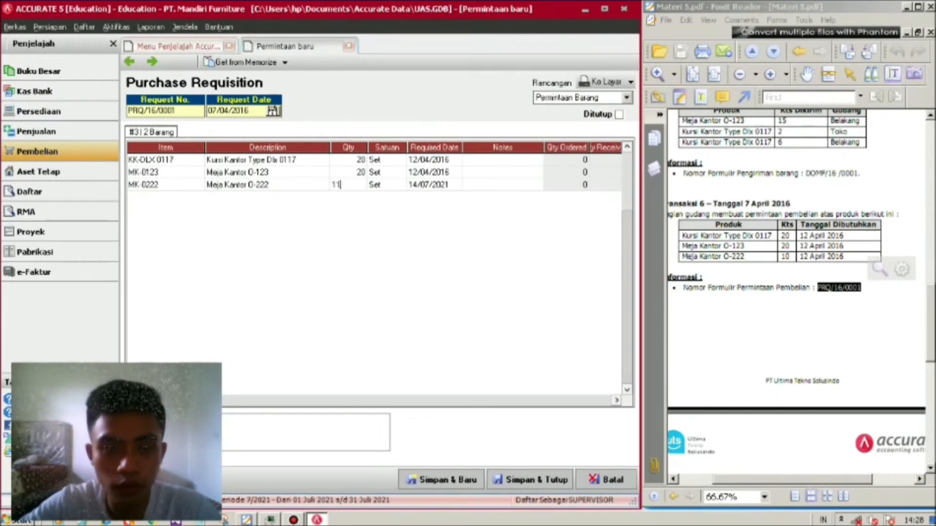
{"action": "type", "text": "10"}
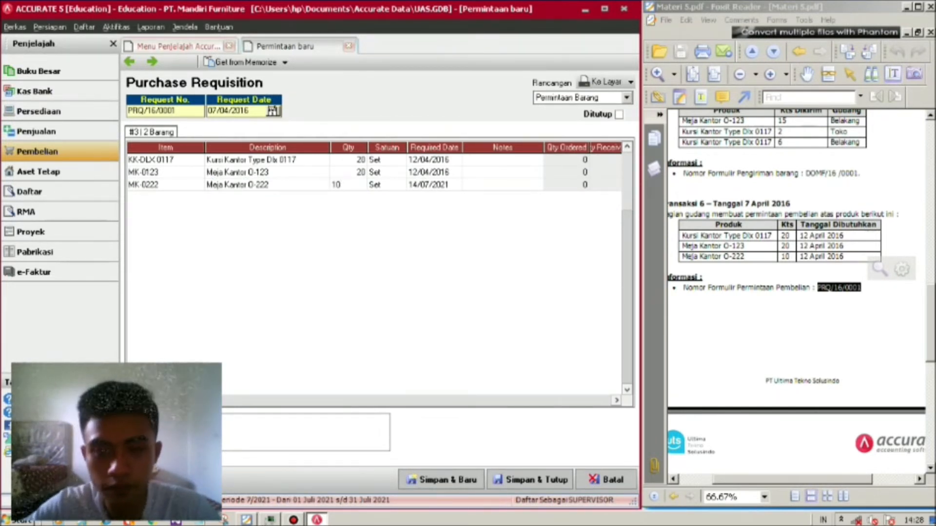
{"action": "key", "text": "Tab"}
{"action": "key", "text": "Tab"}
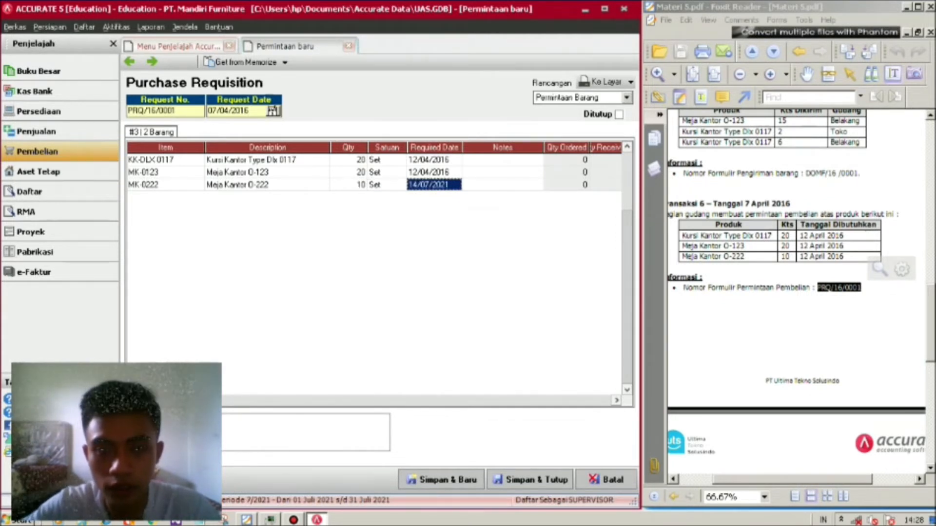
- Set the third line's required date to 12/04/2016 and discard the empty fourth line
{"action": "type", "text": "12/"}
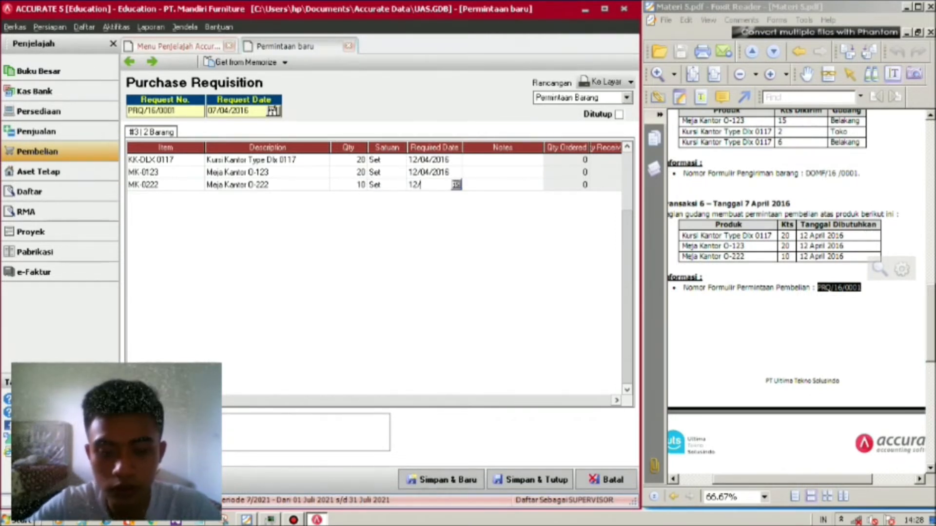
{"action": "type", "text": "04/2016"}
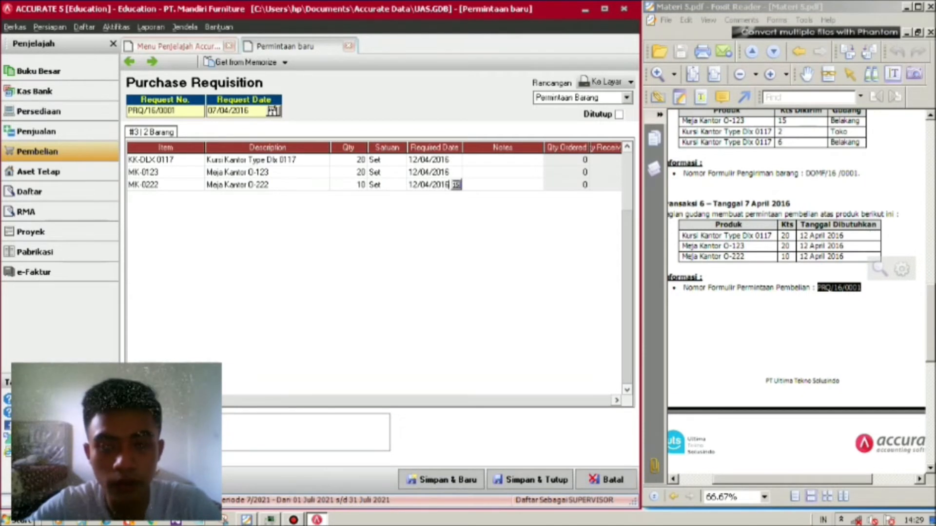
{"action": "key", "text": "Tab"}
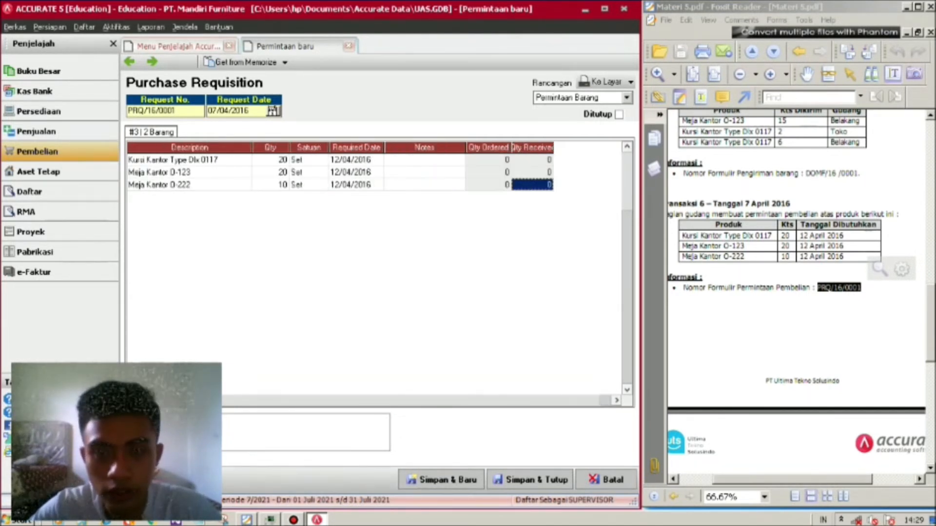
{"action": "key", "text": "Tab"}
{"action": "left_click", "coordinate": [267, 172]}
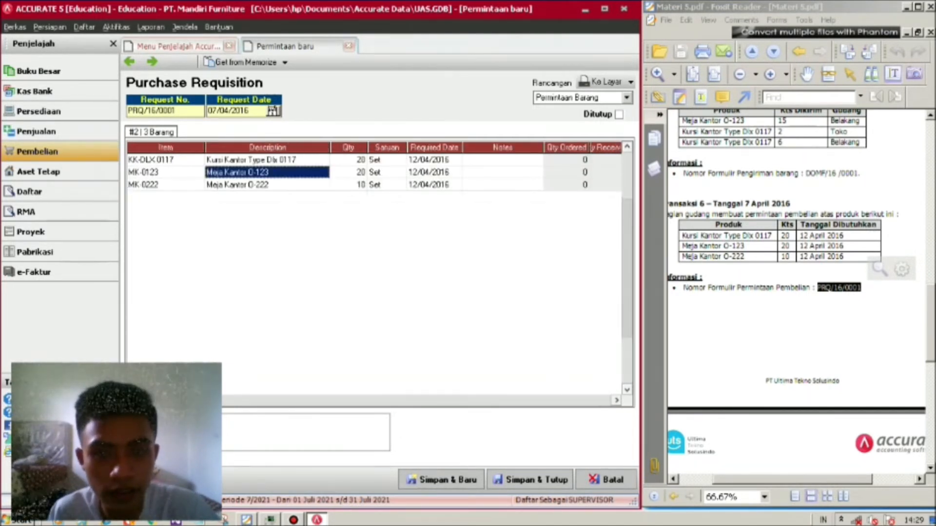
{"action": "left_click", "coordinate": [267, 159]}
{"action": "left_click", "coordinate": [267, 172]}
- Pan and scroll the reference PDF to review Transaksi 6
{"action": "left_click_drag", "start_coordinate": [756, 214], "coordinate": [759, 235]}
{"action": "left_click", "coordinate": [807, 74]}
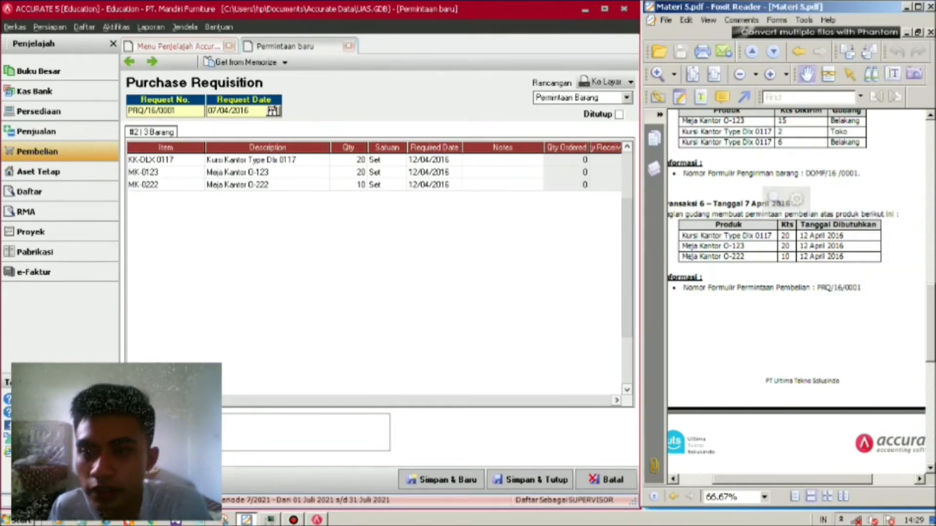
{"action": "mouse_move", "coordinate": [780, 200]}
{"action": "left_mouse_down"}
{"action": "mouse_move", "coordinate": [785, 210]}
{"action": "mouse_move", "coordinate": [795, 195]}
{"action": "left_mouse_up"}
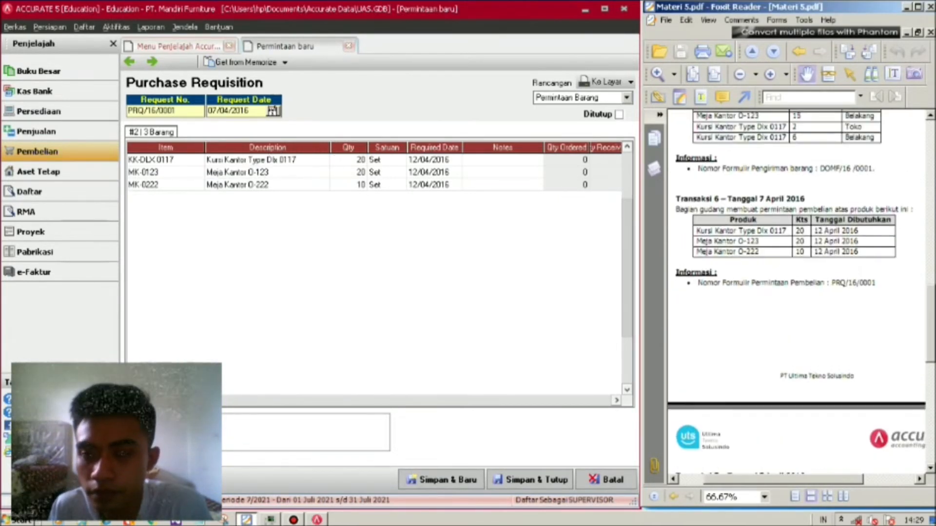
{"action": "scroll", "coordinate": [797, 293], "scroll_direction": "down", "scroll_amount": 5}
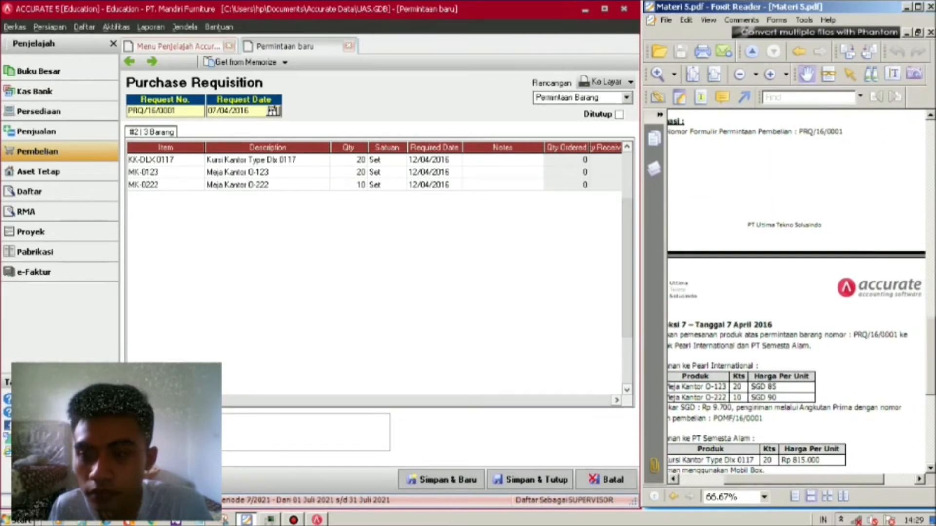
{"action": "scroll", "coordinate": [797, 293], "scroll_direction": "up", "scroll_amount": 5}
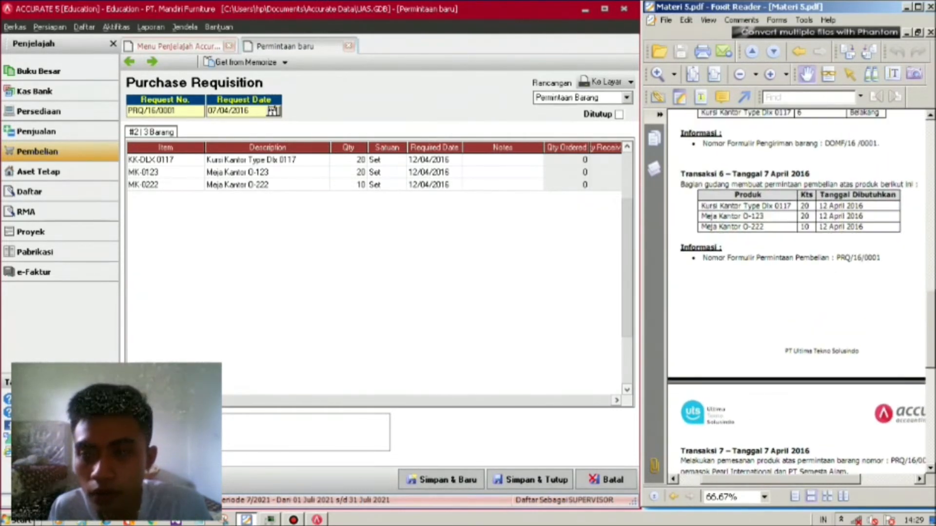
{"action": "scroll", "coordinate": [797, 292], "scroll_direction": "down", "scroll_amount": 1}
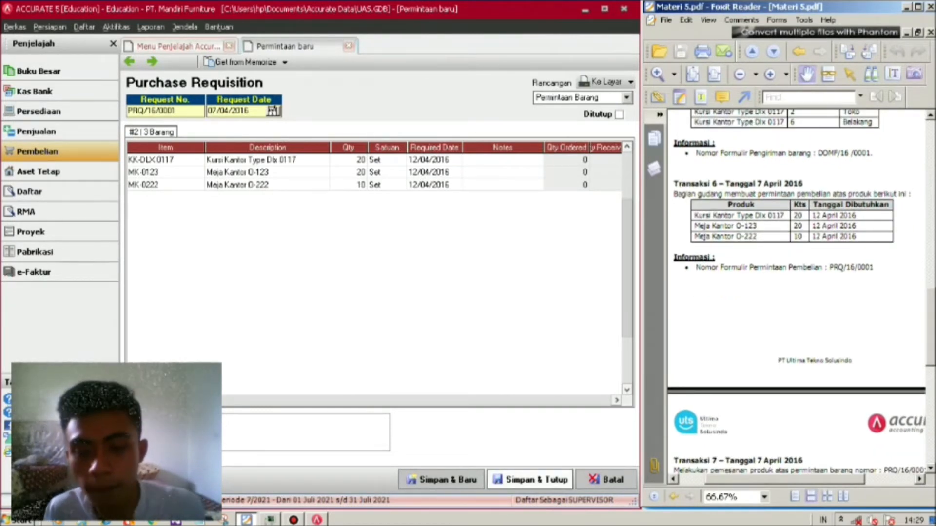
{"action": "left_click", "coordinate": [529, 480]}
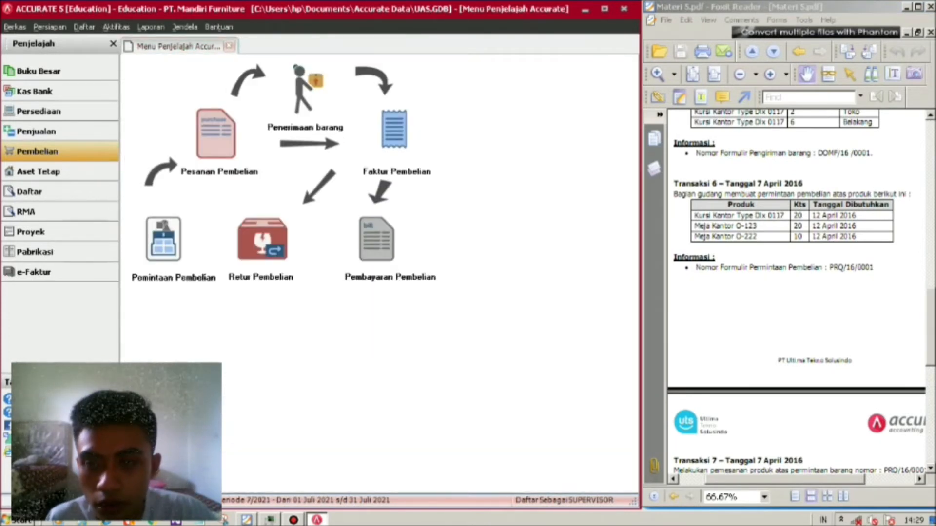
{"action": "scroll", "coordinate": [797, 292], "scroll_direction": "down", "scroll_amount": 5}
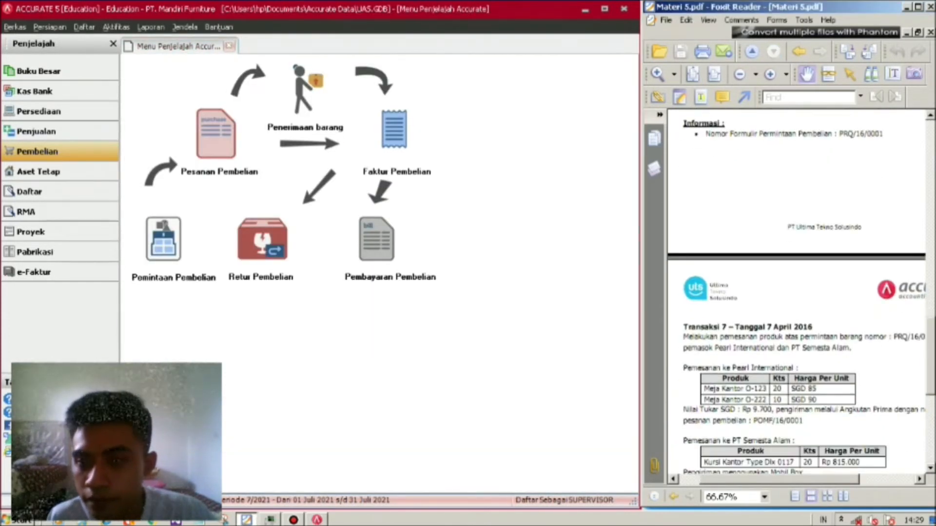
{"action": "scroll", "coordinate": [796, 292], "scroll_direction": "down", "scroll_amount": 5}
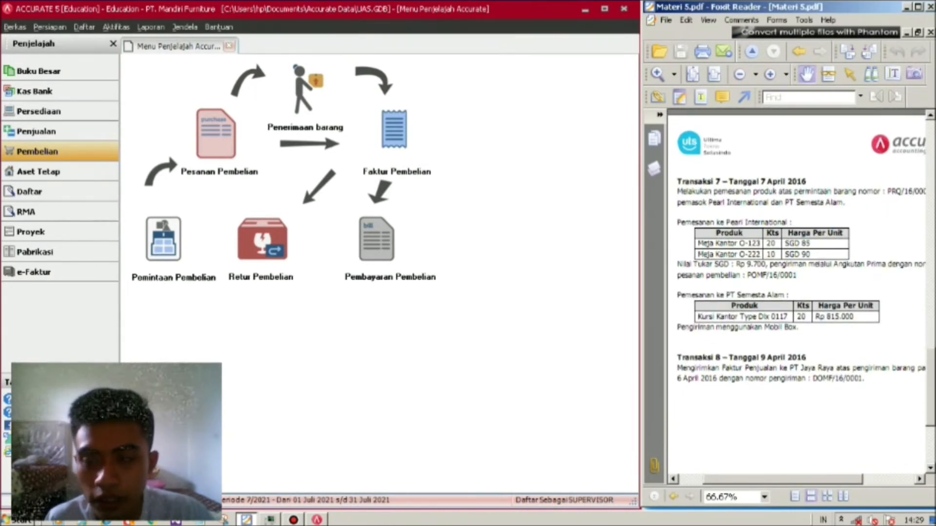
{"action": "scroll", "coordinate": [797, 292], "scroll_direction": "right", "scroll_amount": 1}
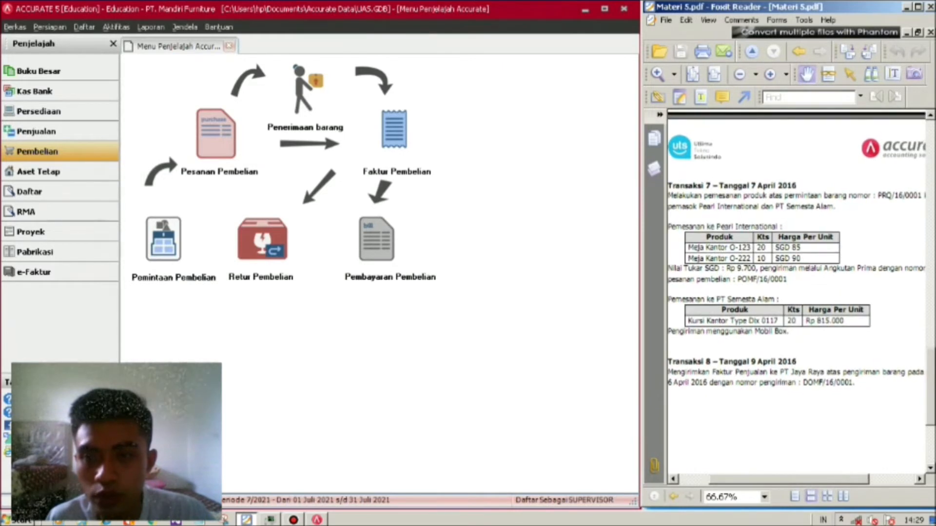
{"action": "scroll", "coordinate": [797, 293], "scroll_direction": "up", "scroll_amount": 5}
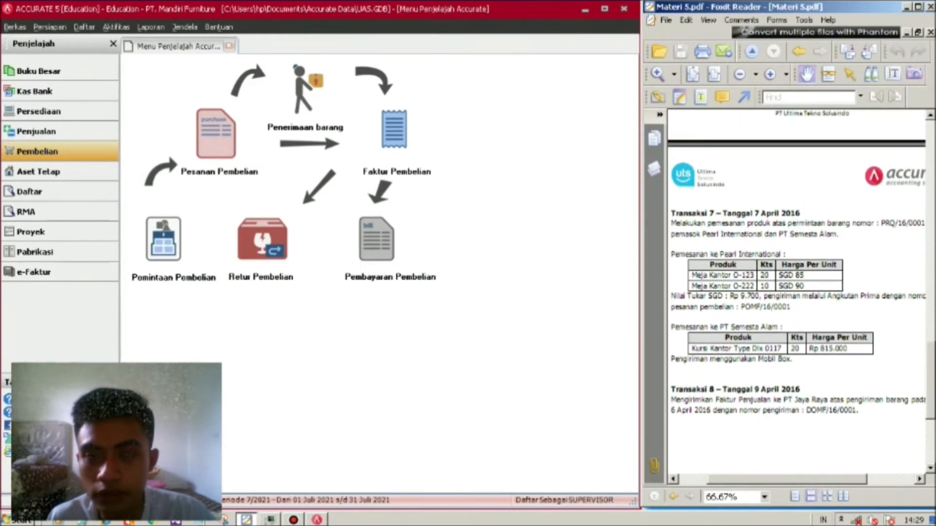
{"action": "scroll", "coordinate": [797, 293], "scroll_direction": "up", "scroll_amount": 3}
{"action": "scroll", "coordinate": [797, 292], "scroll_direction": "down", "scroll_amount": 3}
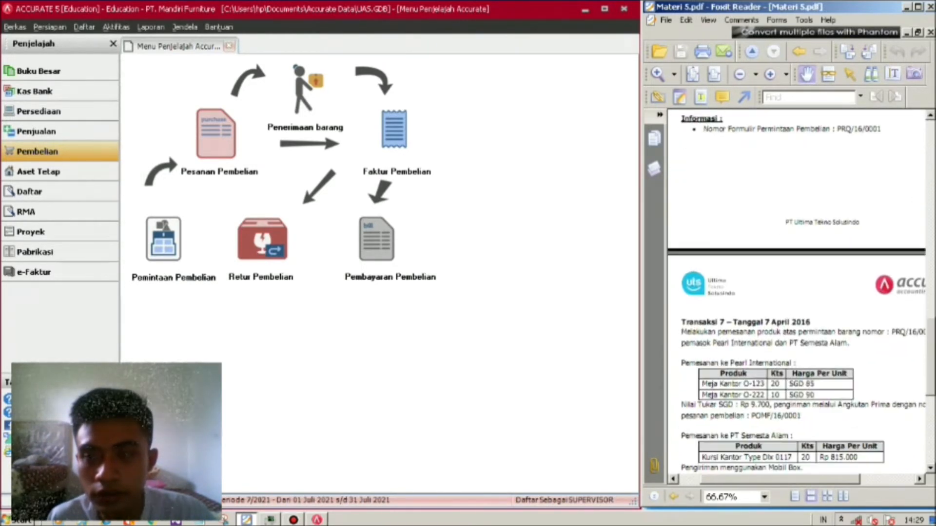
{"action": "scroll", "coordinate": [797, 293], "scroll_direction": "left", "scroll_amount": 1}
{"action": "scroll", "coordinate": [797, 292], "scroll_direction": "down", "scroll_amount": 3}
{"action": "scroll", "coordinate": [796, 292], "scroll_direction": "right", "scroll_amount": 2}
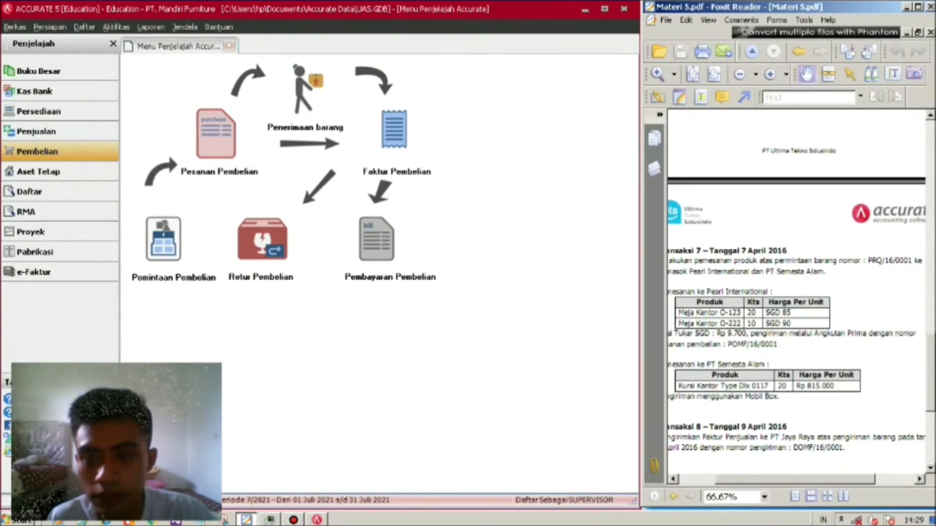
{"action": "scroll", "coordinate": [797, 293], "scroll_direction": "right", "scroll_amount": 1}
{"action": "scroll", "coordinate": [796, 292], "scroll_direction": "left", "scroll_amount": 2}
{"action": "scroll", "coordinate": [797, 292], "scroll_direction": "down", "scroll_amount": 1}
{"action": "scroll", "coordinate": [797, 292], "scroll_direction": "right", "scroll_amount": 1}
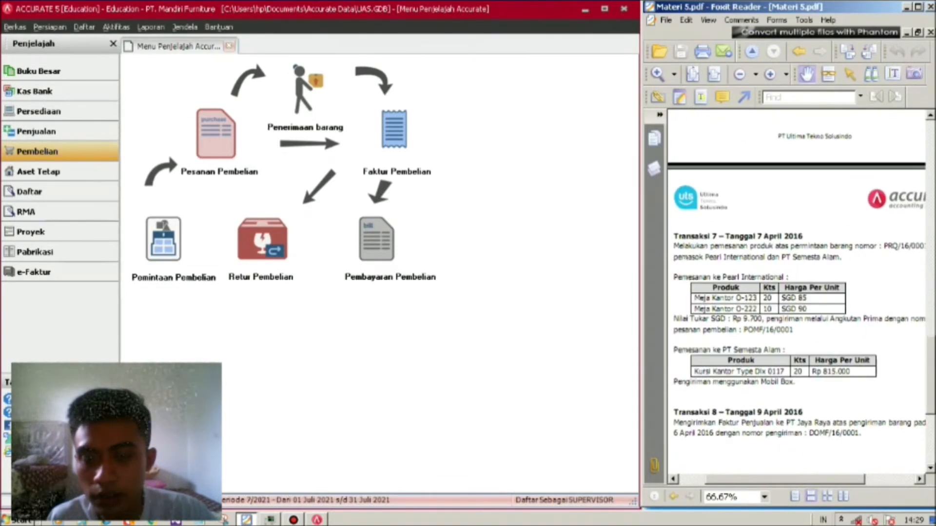
{"action": "scroll", "coordinate": [797, 293], "scroll_direction": "down", "scroll_amount": 1}
{"action": "scroll", "coordinate": [796, 293], "scroll_direction": "down", "scroll_amount": 1}
{"action": "scroll", "coordinate": [797, 292], "scroll_direction": "left", "scroll_amount": 1}
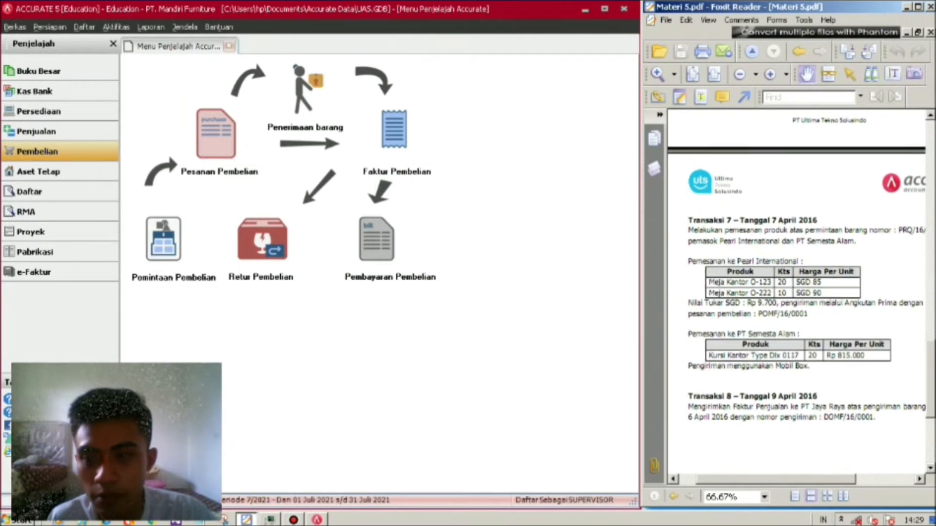
{"action": "scroll", "coordinate": [797, 292], "scroll_direction": "right", "scroll_amount": 1}
{"action": "scroll", "coordinate": [797, 292], "scroll_direction": "down", "scroll_amount": 1}
{"action": "scroll", "coordinate": [797, 293], "scroll_direction": "right", "scroll_amount": 1}
{"action": "scroll", "coordinate": [796, 293], "scroll_direction": "right", "scroll_amount": 1}
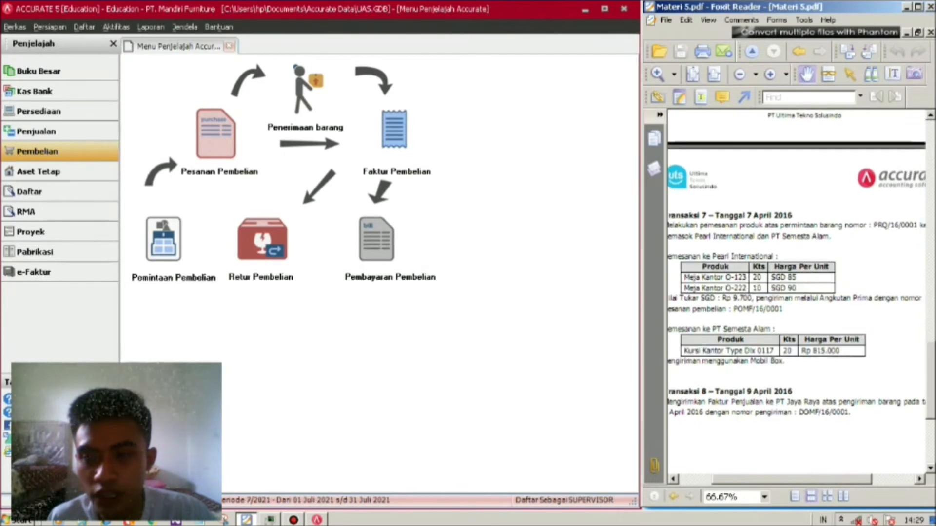
{"action": "scroll", "coordinate": [796, 292], "scroll_direction": "right", "scroll_amount": 5}
{"action": "scroll", "coordinate": [796, 292], "scroll_direction": "left", "scroll_amount": 6}
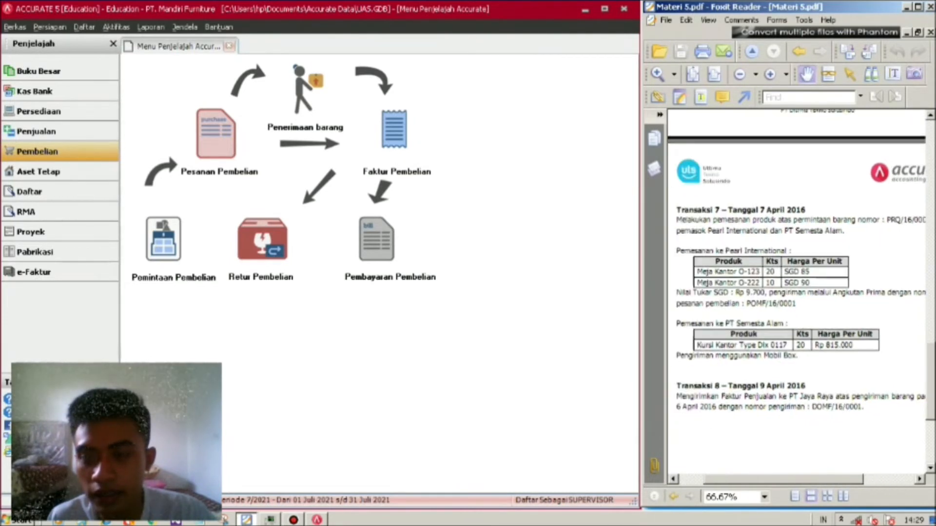
- Start a new purchase order (Pesanan Pembelian) for vendor Pearl International
{"action": "left_click", "coordinate": [216, 134]}
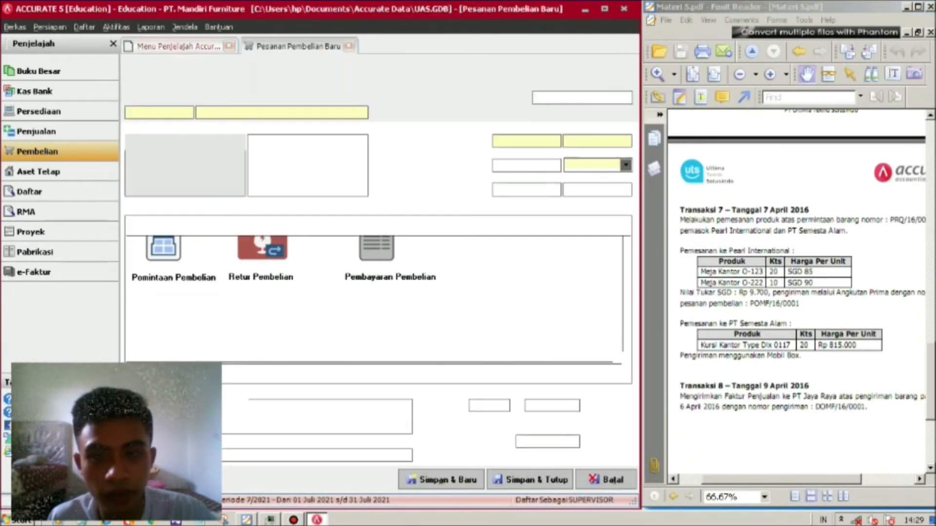
{"action": "key", "text": "alt+Down"}
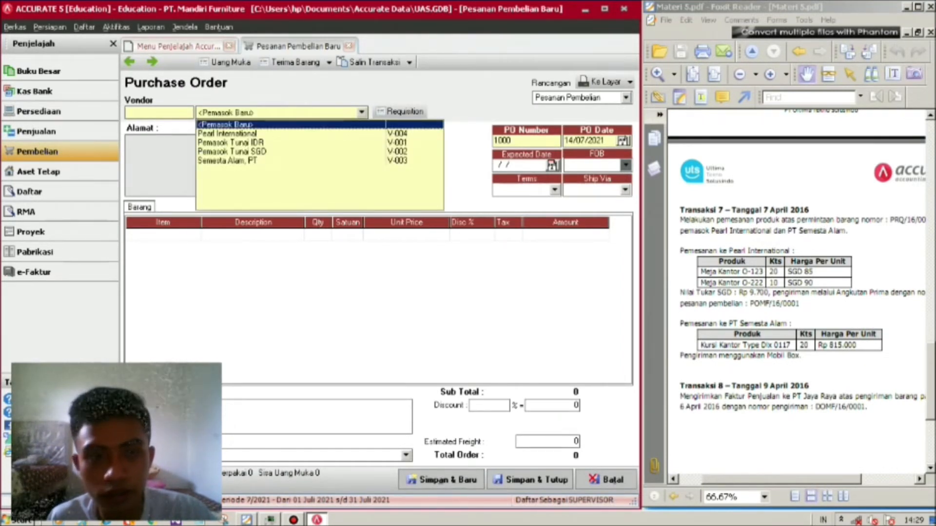
{"action": "key", "text": "Down"}
{"action": "key", "text": "Return"}
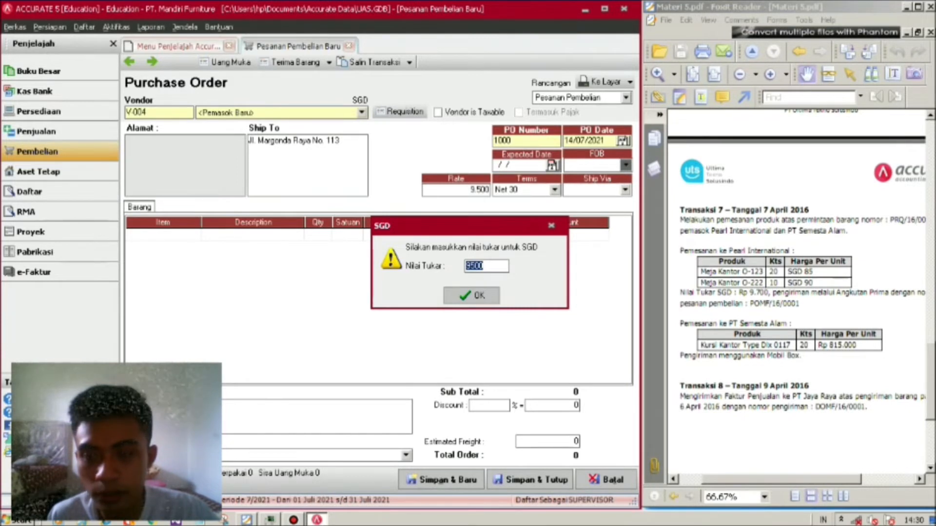
- Change the SGD exchange rate to 9700
{"action": "left_click_drag", "start_coordinate": [799, 273], "coordinate": [784, 261]}
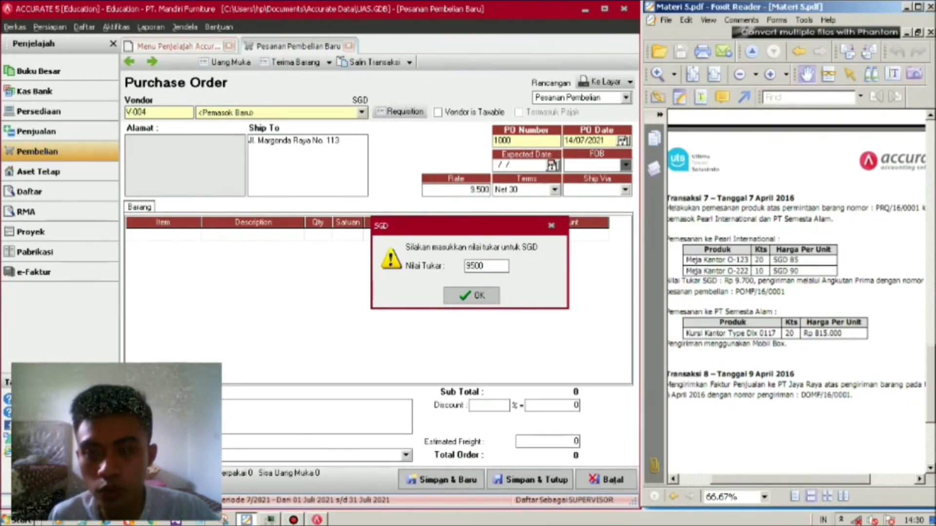
{"action": "left_click", "coordinate": [483, 265]}
{"action": "key", "text": "BackSpace"}
{"action": "key", "text": "BackSpace"}
{"action": "key", "text": "BackSpace"}
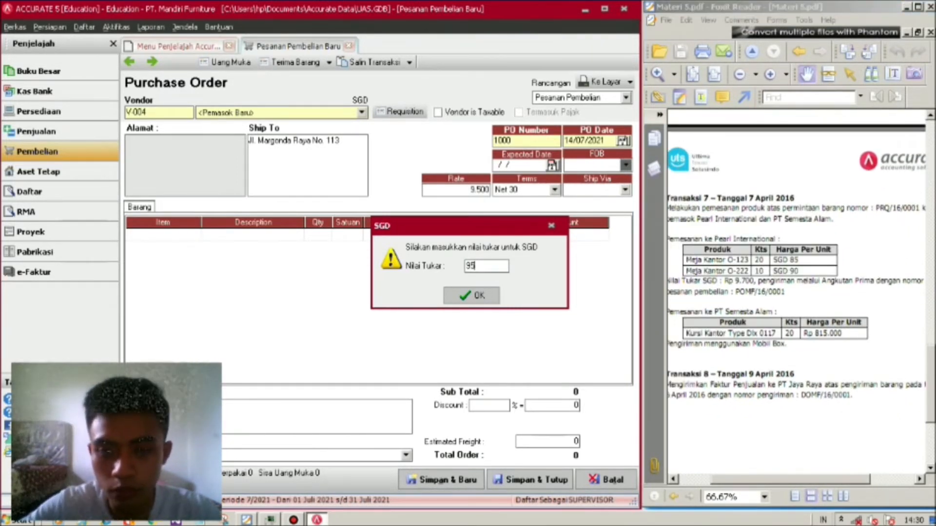
{"action": "type", "text": "700"}
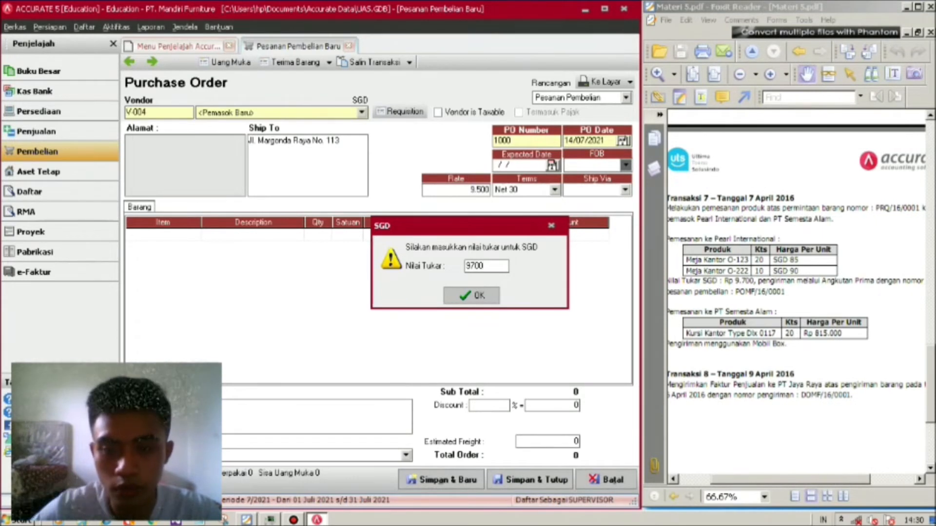
{"action": "key", "text": "Return"}
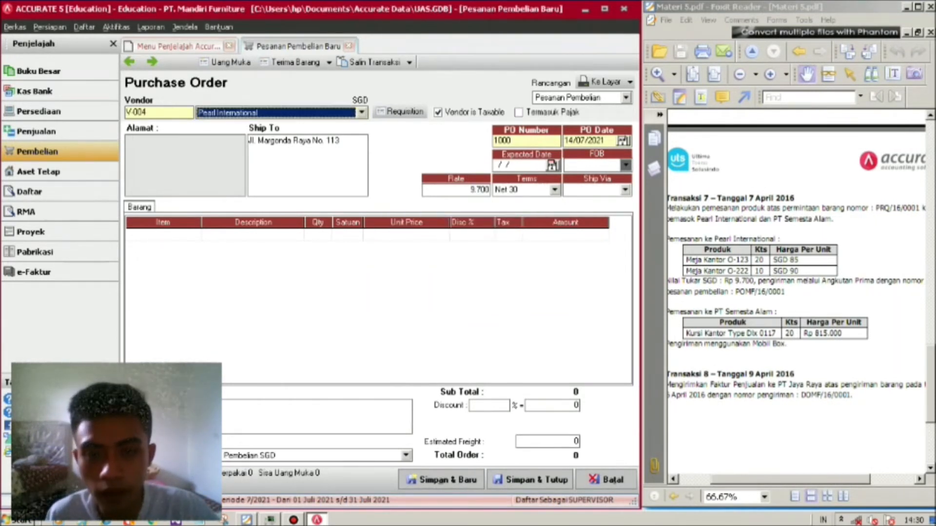
- Set the PO number to POMF/16/0001, copied from the PDF, and PO date to 07/04/2016
{"action": "mouse_move", "coordinate": [794, 254]}
{"action": "left_mouse_down"}
{"action": "mouse_move", "coordinate": [780, 256]}
{"action": "mouse_move", "coordinate": [804, 254]}
{"action": "mouse_move", "coordinate": [764, 265]}
{"action": "mouse_move", "coordinate": [795, 247]}
{"action": "left_mouse_up"}
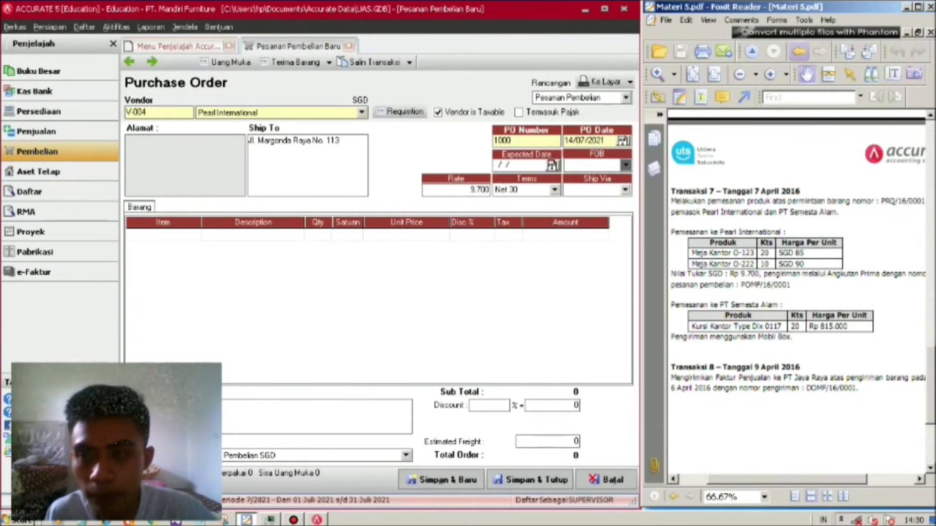
{"action": "left_click", "coordinate": [893, 75]}
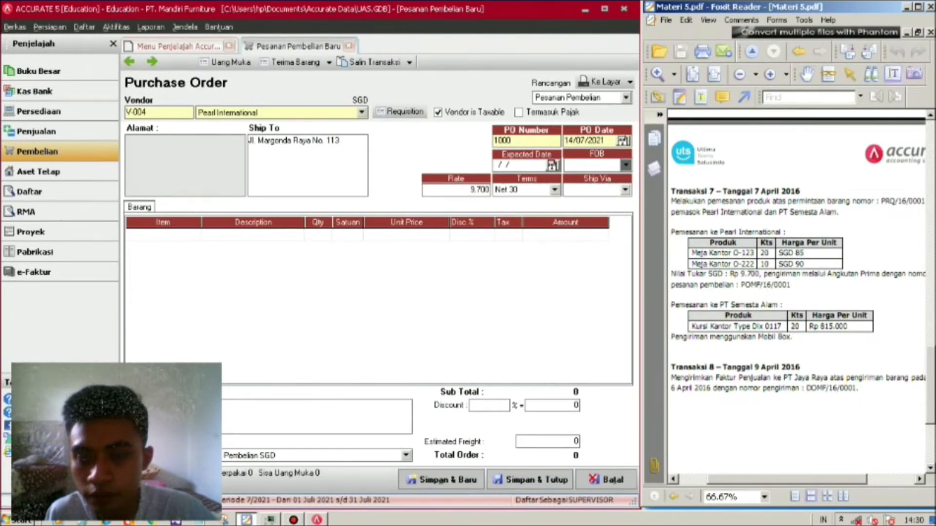
{"action": "left_click_drag", "start_coordinate": [741, 284], "coordinate": [794, 285]}
{"action": "key", "text": "ctrl+c"}
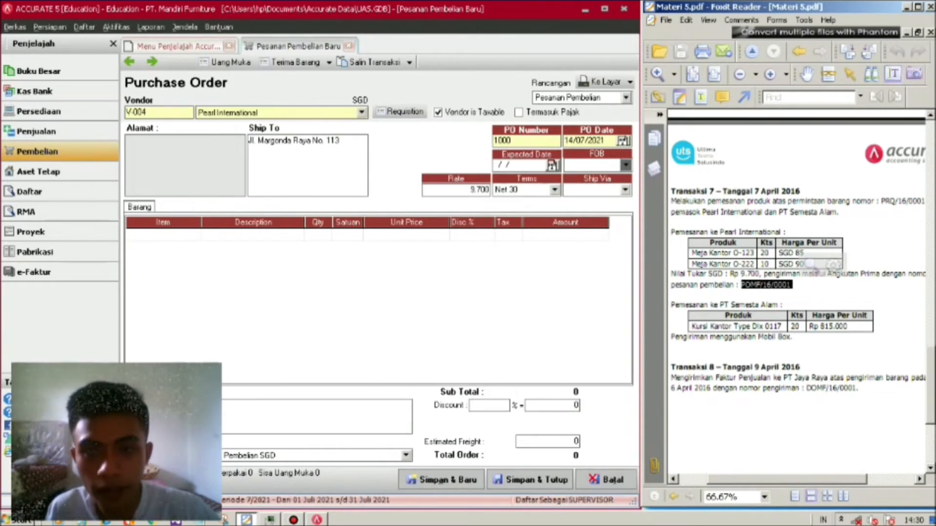
{"action": "key", "text": "alt+Tab"}
{"action": "double_click", "coordinate": [503, 140]}
{"action": "key", "text": "ctrl+v"}
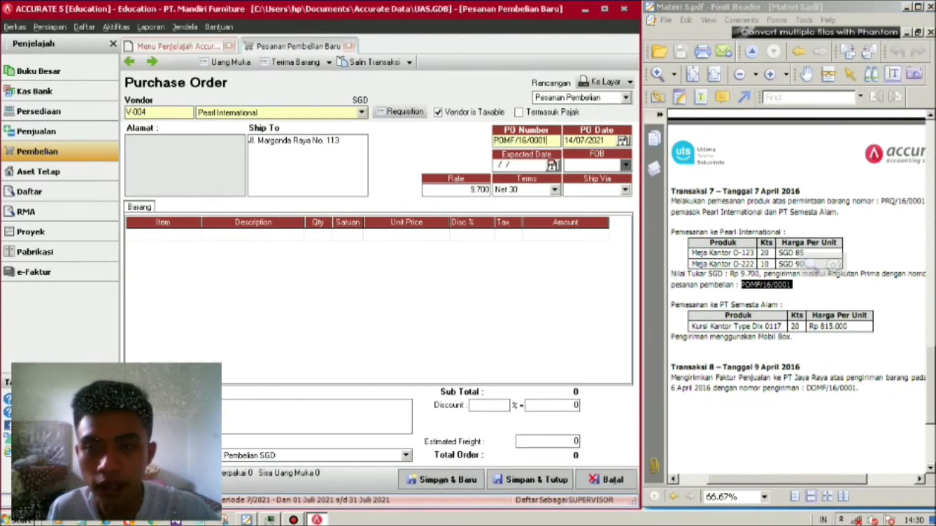
{"action": "key", "text": "Tab"}
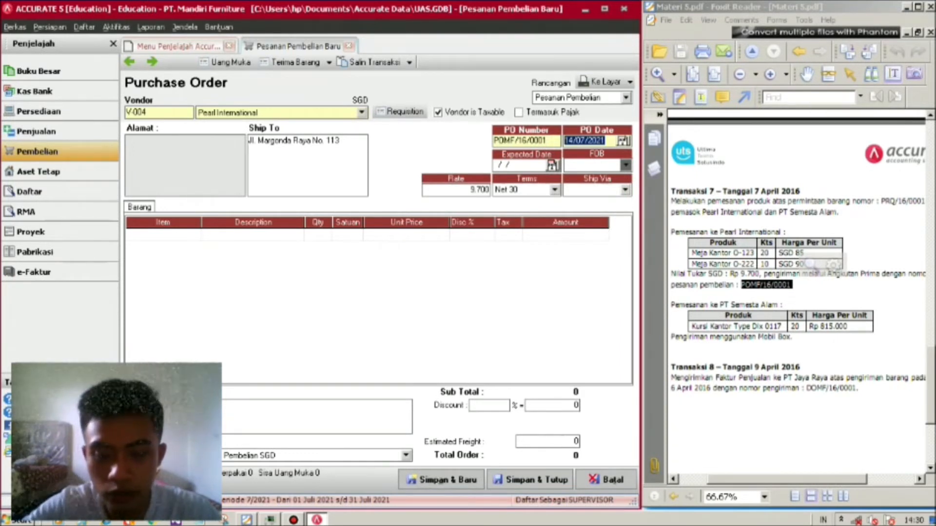
{"action": "type", "text": "7/"}
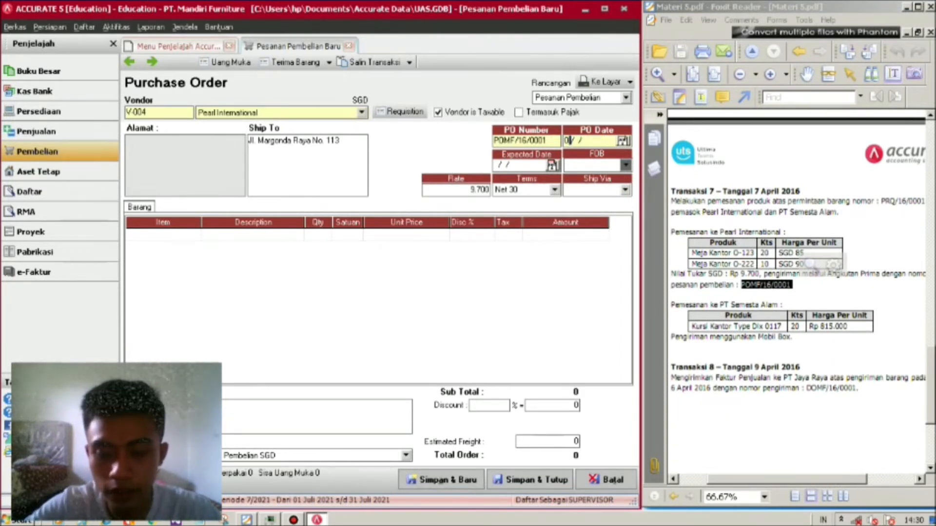
{"action": "type", "text": "04/"}
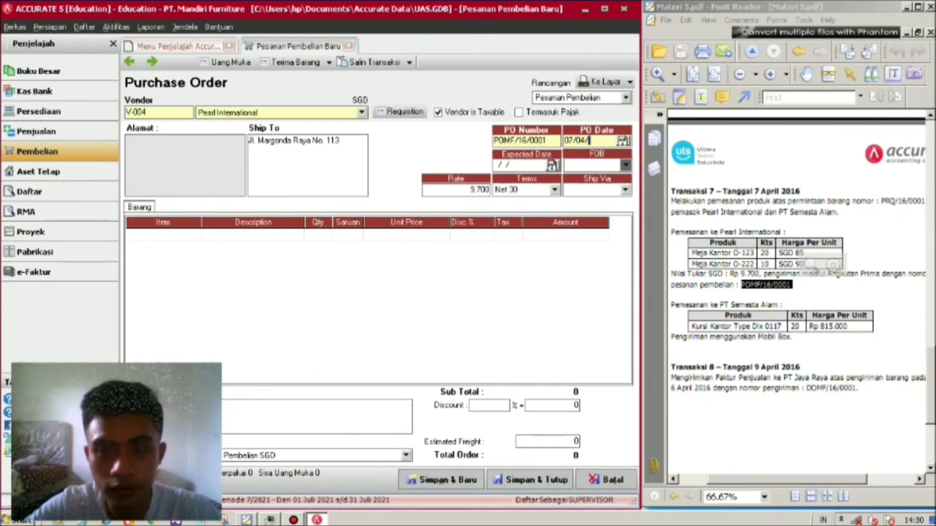
{"action": "type", "text": "2016"}
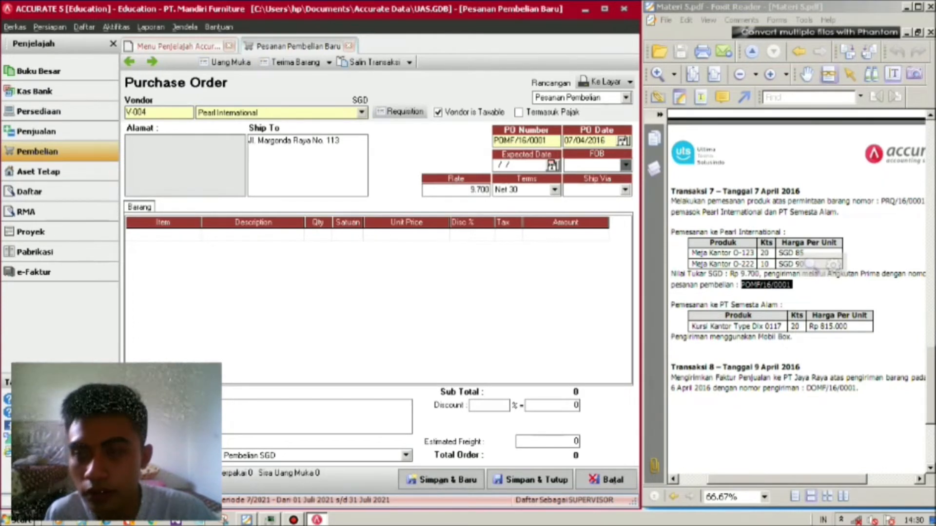
{"action": "left_click", "coordinate": [807, 74]}
{"action": "left_click_drag", "start_coordinate": [829, 265], "coordinate": [818, 229]}
{"action": "key", "text": "alt+Tab"}
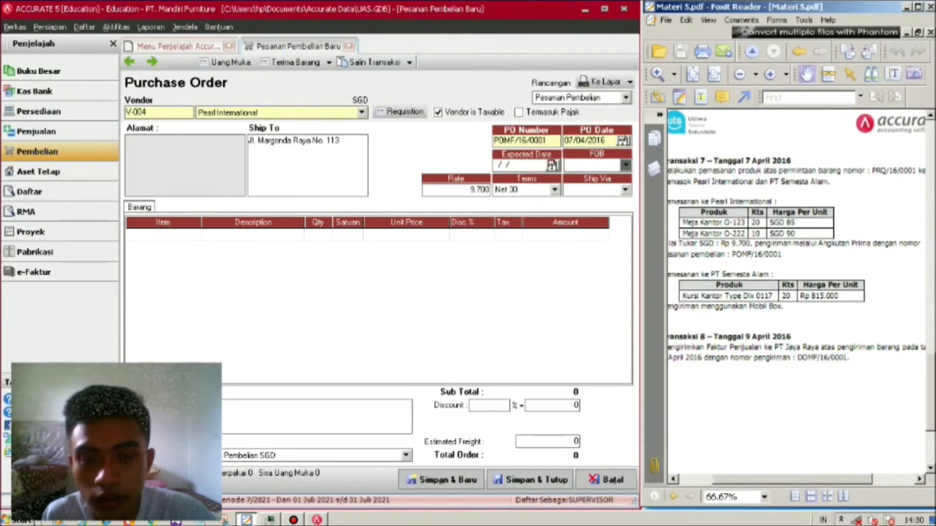
- Import the three items from requisition PRQ/16/0001 into the order
{"action": "left_click", "coordinate": [400, 111]}
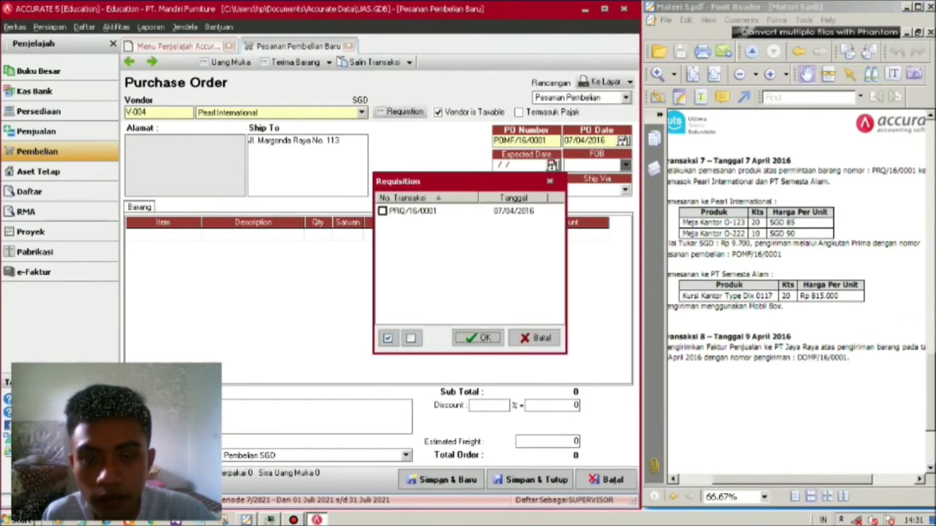
{"action": "left_click", "coordinate": [382, 211]}
{"action": "left_click", "coordinate": [478, 338]}
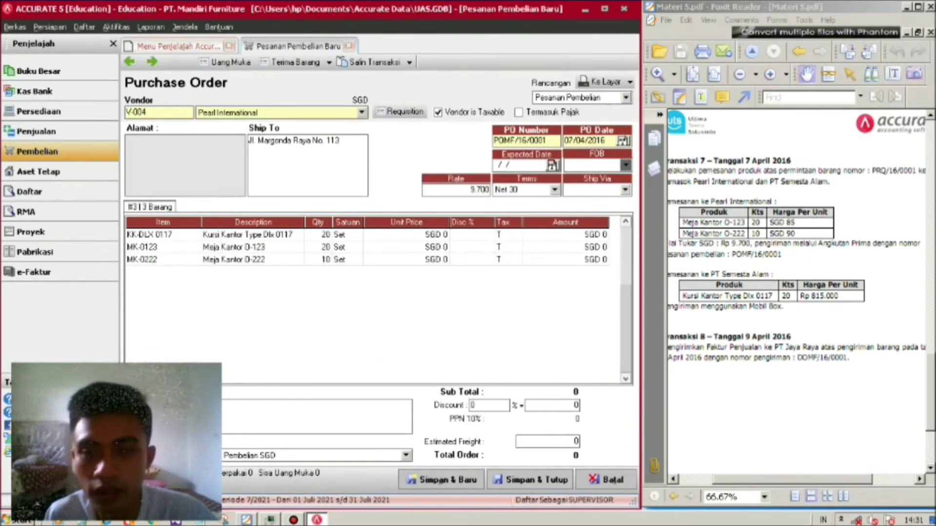
{"action": "left_click_drag", "start_coordinate": [780, 317], "coordinate": [771, 321]}
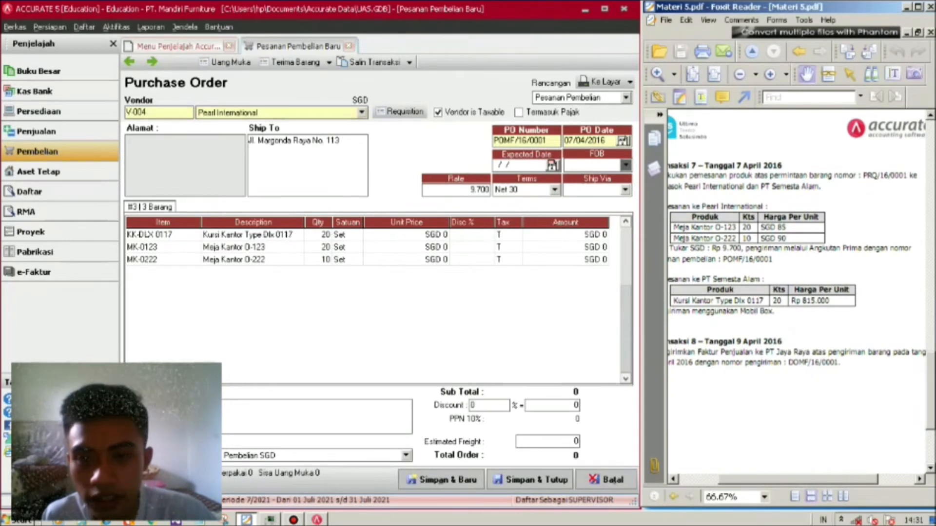
{"action": "left_click_drag", "start_coordinate": [772, 322], "coordinate": [770, 305]}
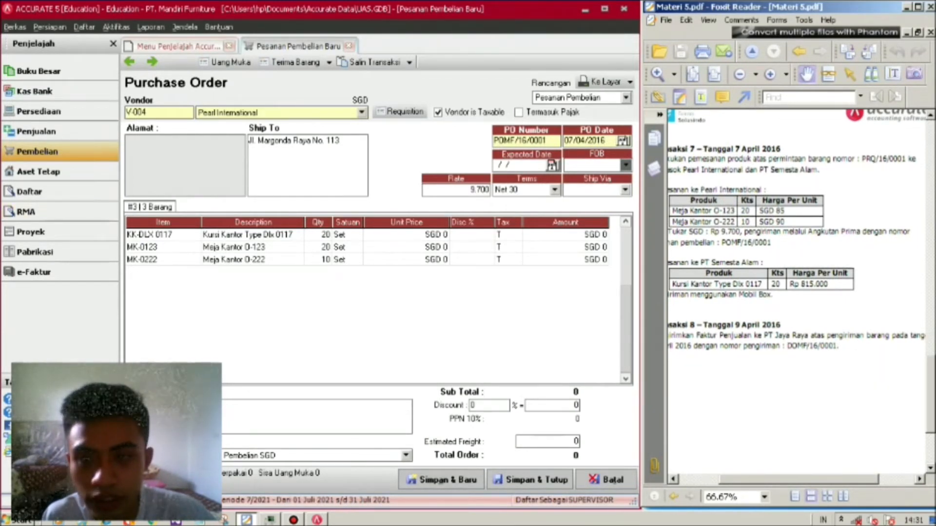
{"action": "left_click_drag", "start_coordinate": [770, 306], "coordinate": [792, 299]}
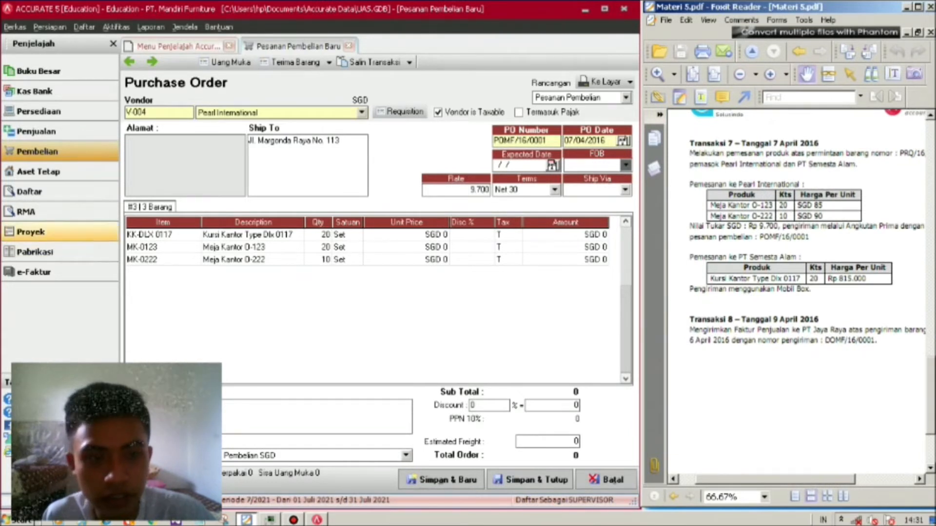
- Delete the Kursi Kantor Type Dlx 0117 line from the order
{"action": "left_click", "coordinate": [147, 234]}
{"action": "right_click", "coordinate": [142, 235]}
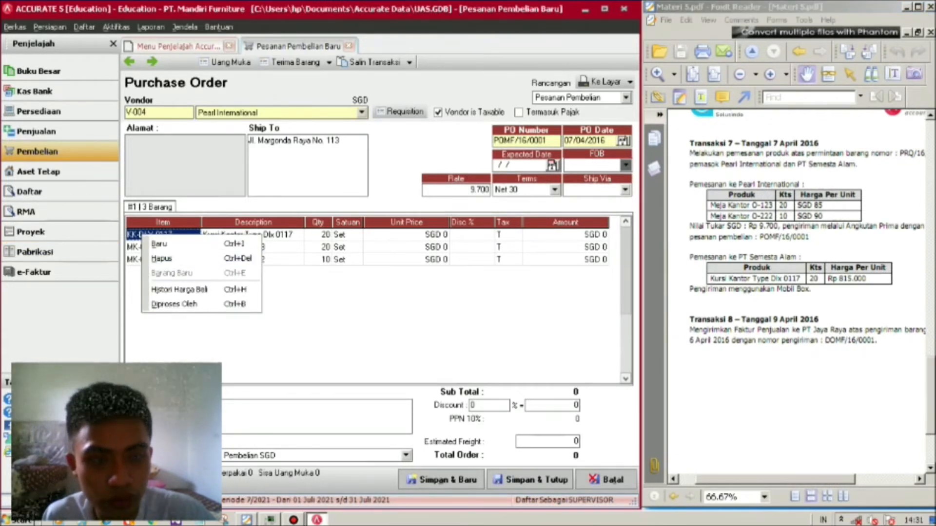
{"action": "left_click", "coordinate": [160, 258]}
{"action": "left_click_drag", "start_coordinate": [800, 293], "coordinate": [803, 308]}
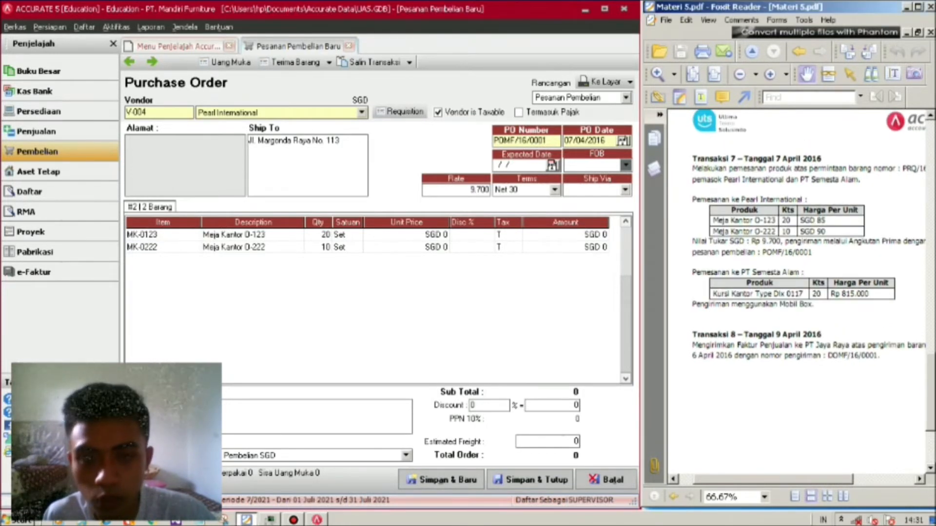
- Price MK-0123 at SGD 85 and MK-0222 at SGD 90
{"action": "left_click", "coordinate": [429, 235]}
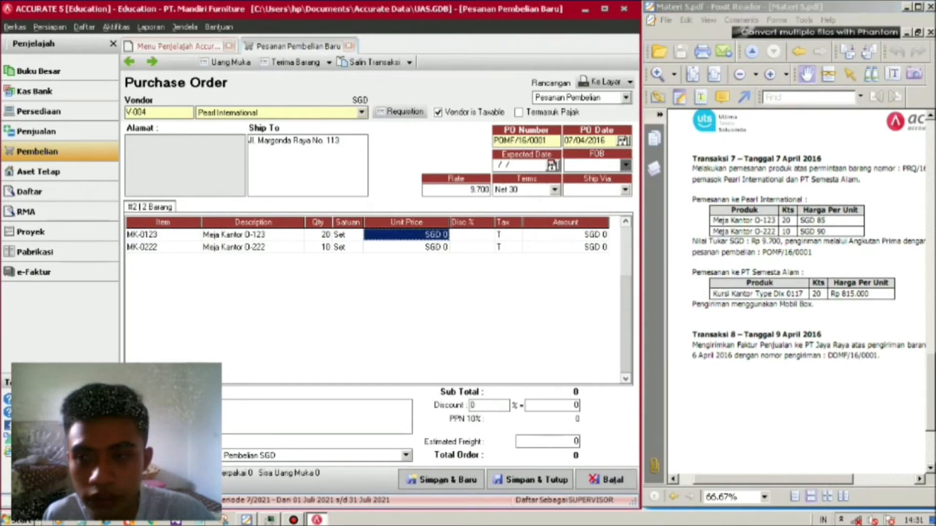
{"action": "key", "text": "F2"}
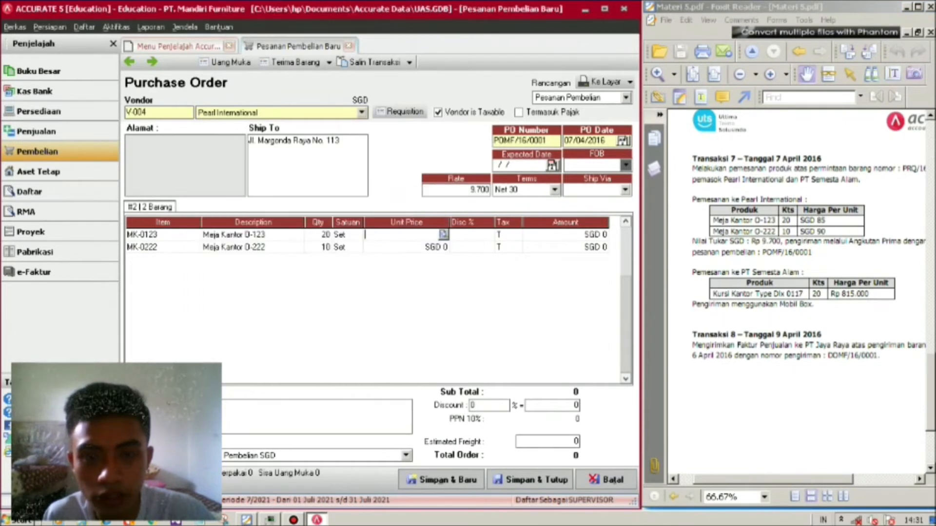
{"action": "type", "text": "85"}
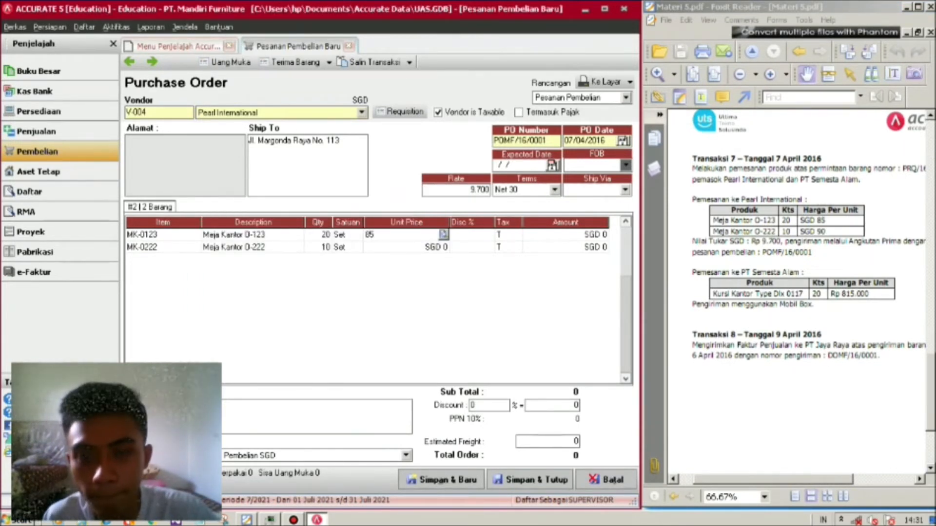
{"action": "left_click", "coordinate": [405, 247]}
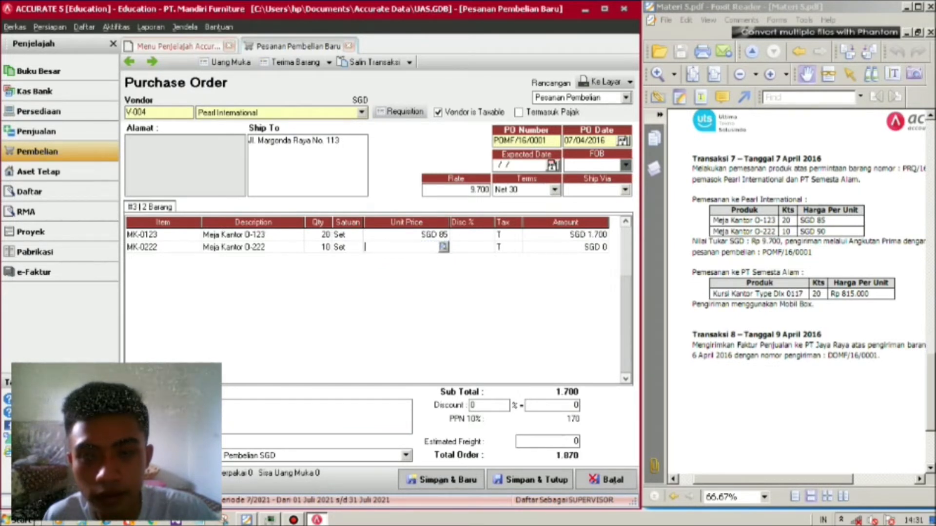
{"action": "type", "text": "90"}
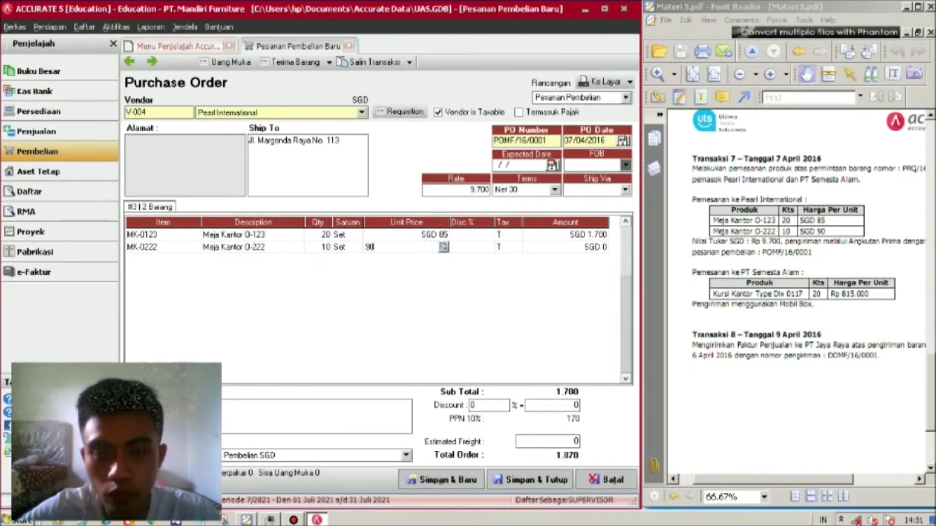
{"action": "key", "text": "Return"}
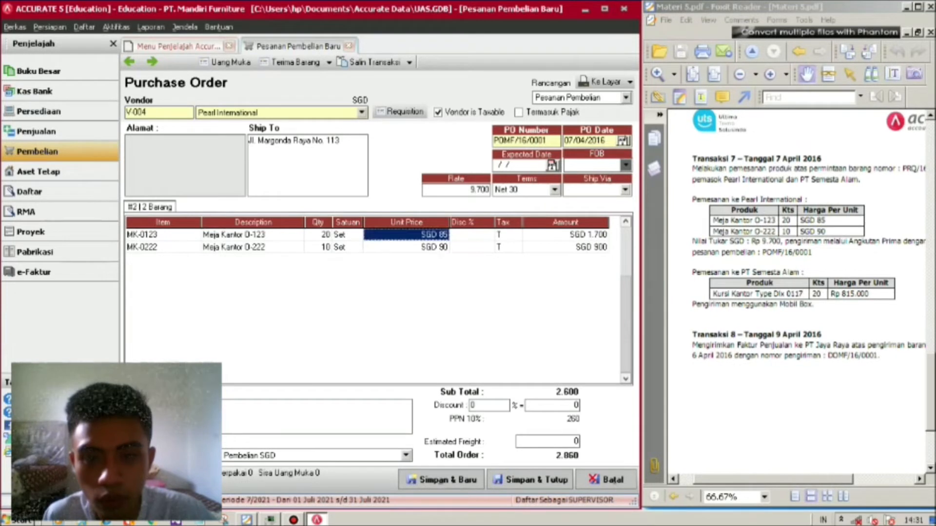
{"action": "key", "text": "Tab"}
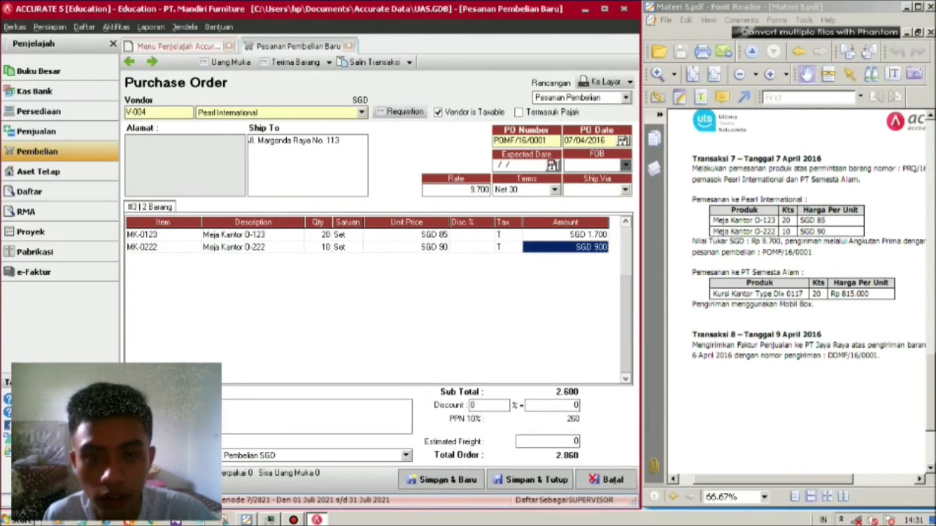
- Drop the empty third item row, leaving the two priced lines
{"action": "left_click", "coordinate": [407, 247]}
{"action": "key", "text": "Up"}
{"action": "key", "text": "Down"}
{"action": "key", "text": "Tab"}
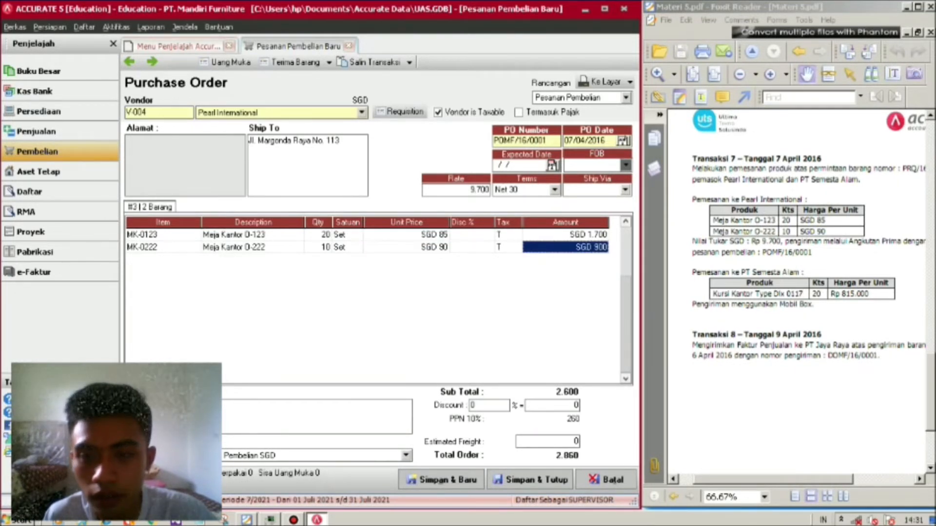
{"action": "key", "text": "Tab"}
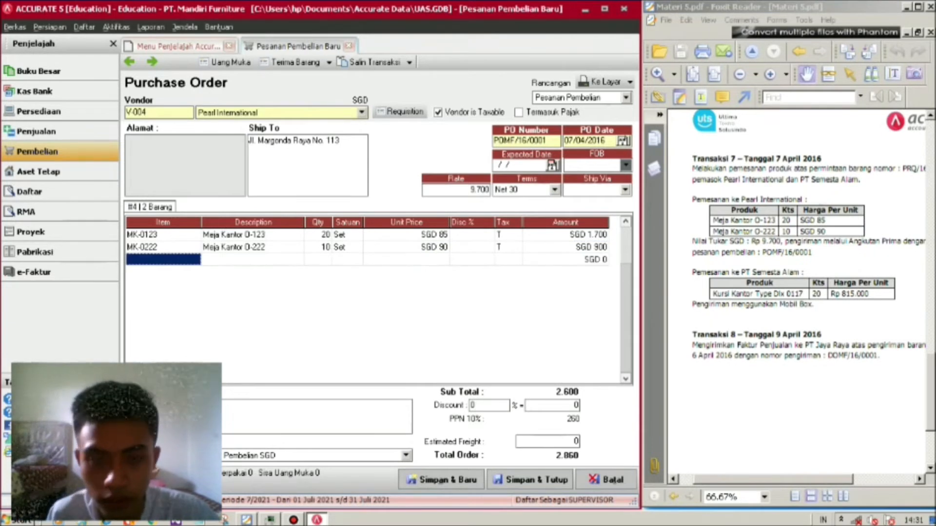
{"action": "left_click", "coordinate": [252, 234]}
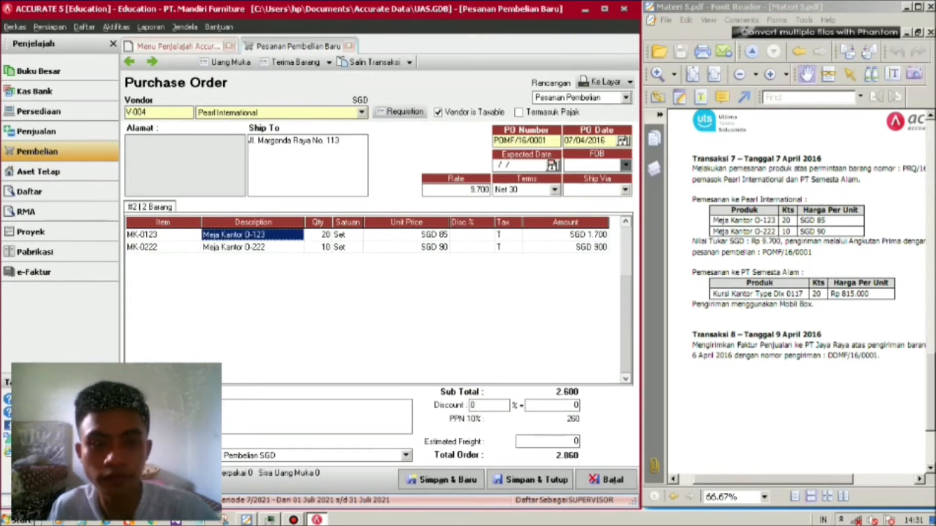
{"action": "left_click", "coordinate": [252, 247]}
{"action": "left_click_drag", "start_coordinate": [800, 243], "coordinate": [776, 247]}
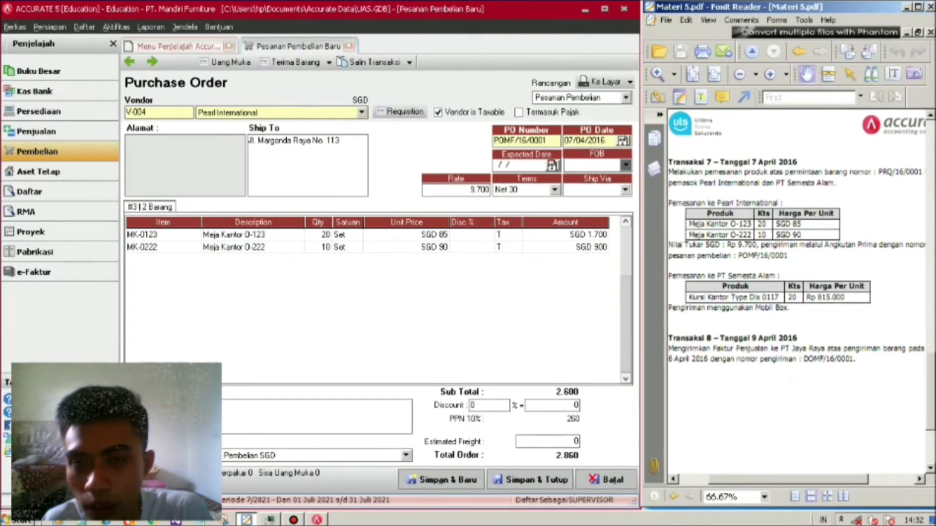
- Ship via Angkutan Prima and save the order with Simpan & Baru
{"action": "left_click", "coordinate": [626, 190]}
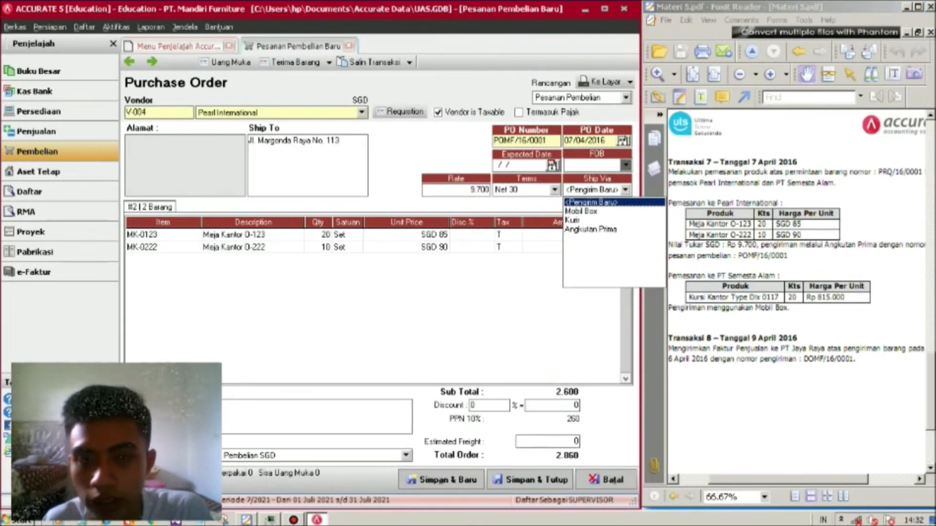
{"action": "left_click", "coordinate": [590, 229]}
{"action": "left_click_drag", "start_coordinate": [780, 244], "coordinate": [807, 262]}
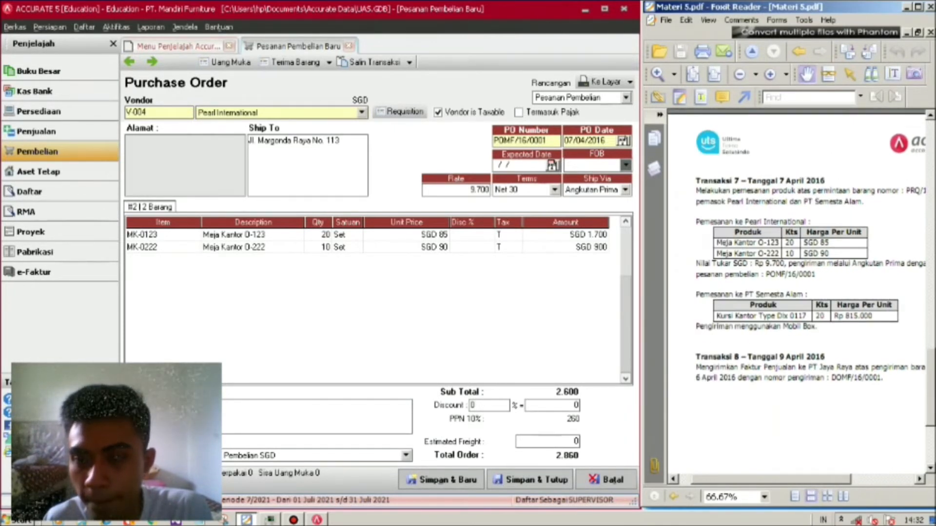
{"action": "left_click_drag", "start_coordinate": [808, 262], "coordinate": [799, 233]}
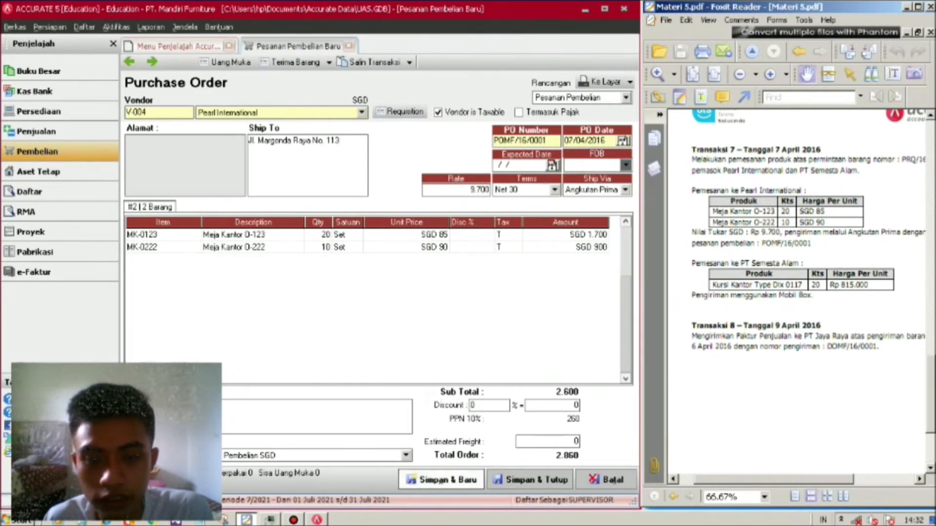
{"action": "left_click", "coordinate": [441, 480]}
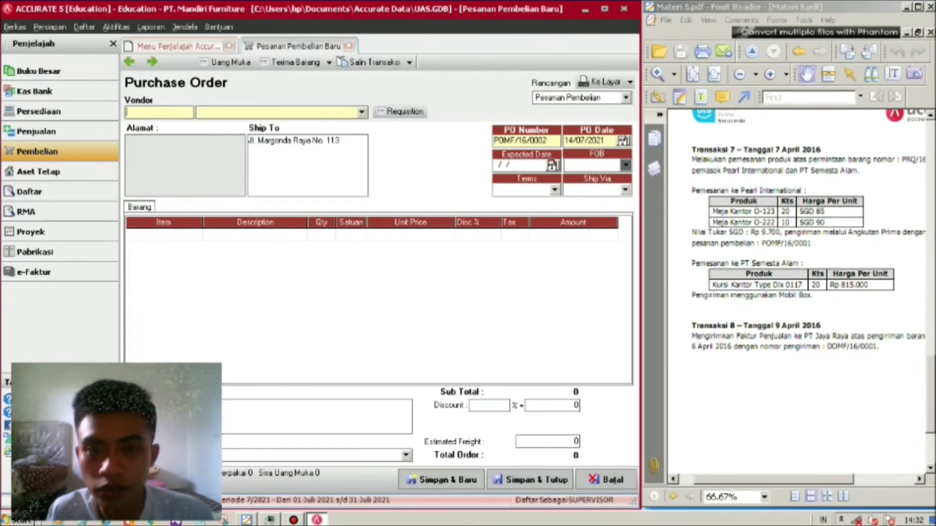
- Choose vendor Semesta Alam, PT and pull the chair item from requisition PRQ/16/0001
{"action": "left_click_drag", "start_coordinate": [799, 244], "coordinate": [786, 243]}
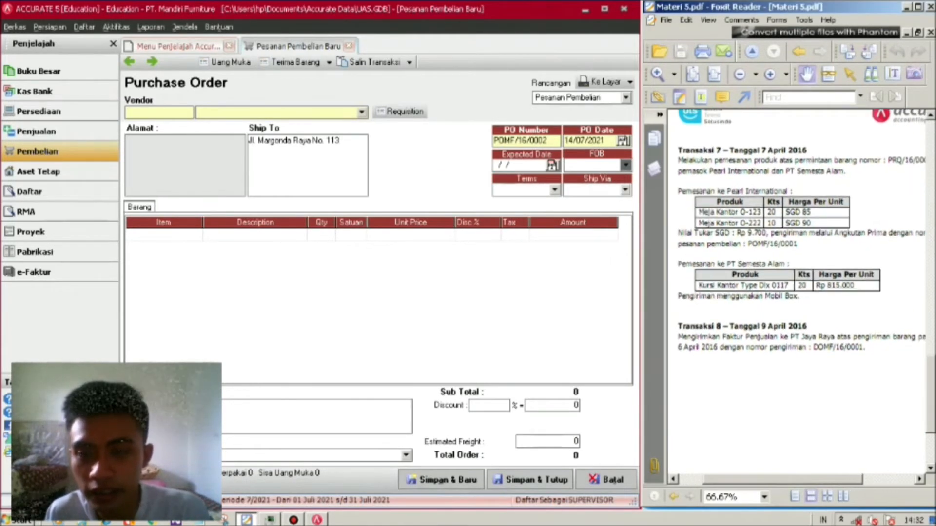
{"action": "left_click", "coordinate": [362, 112]}
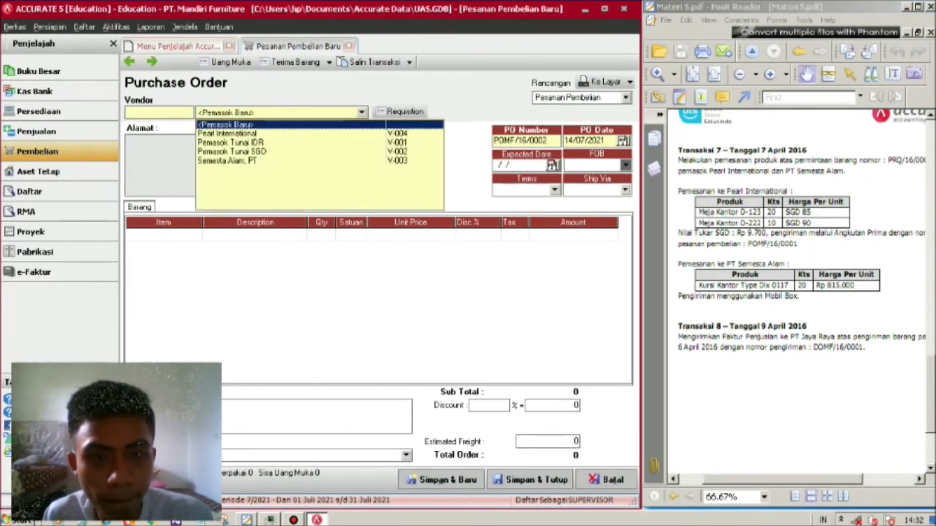
{"action": "left_click", "coordinate": [227, 160]}
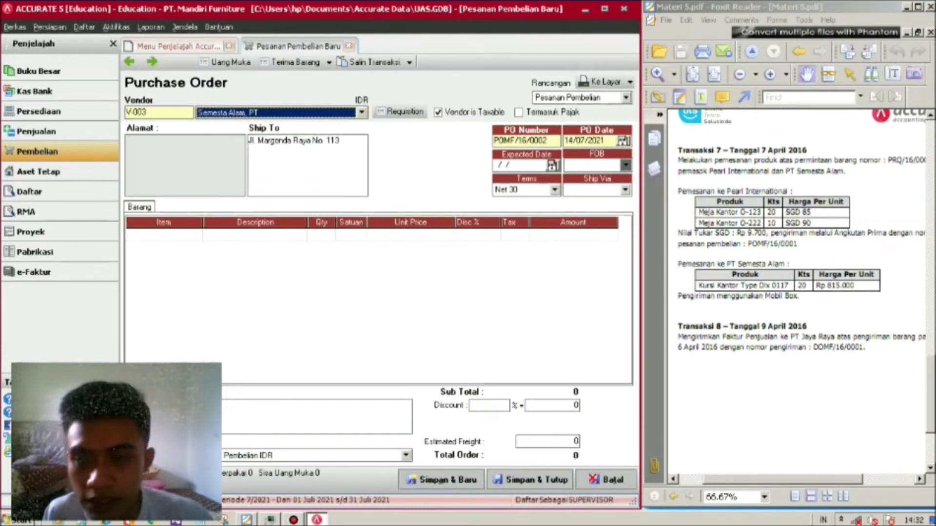
{"action": "left_click_drag", "start_coordinate": [805, 253], "coordinate": [793, 234]}
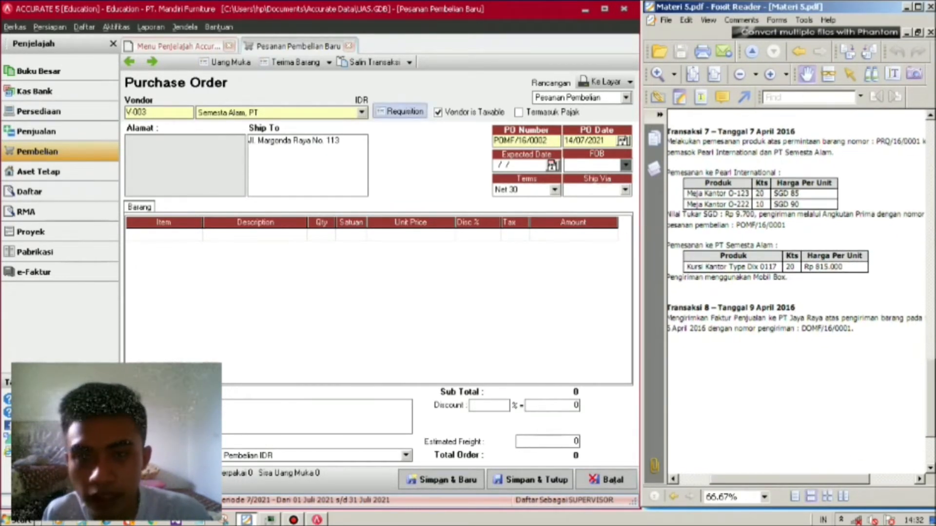
{"action": "left_click", "coordinate": [402, 111]}
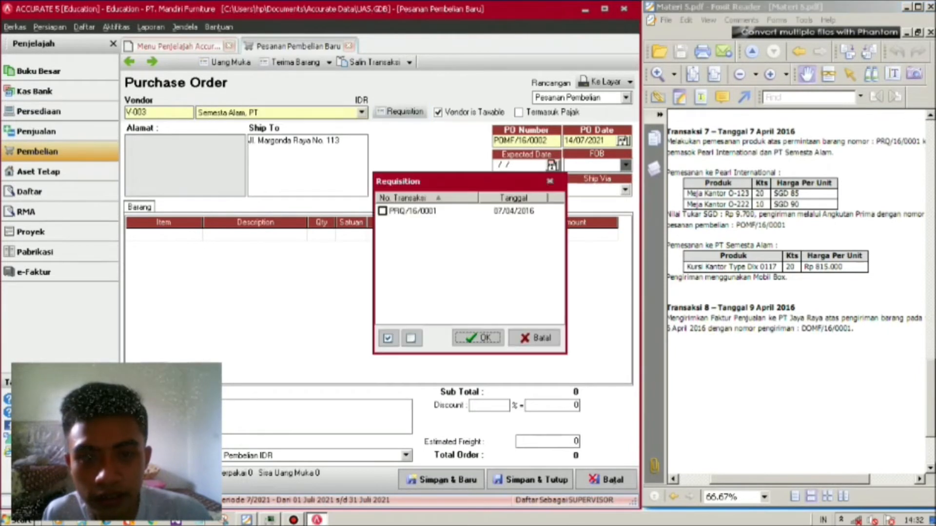
{"action": "left_click", "coordinate": [414, 210]}
{"action": "left_click", "coordinate": [382, 211]}
{"action": "left_click", "coordinate": [478, 338]}
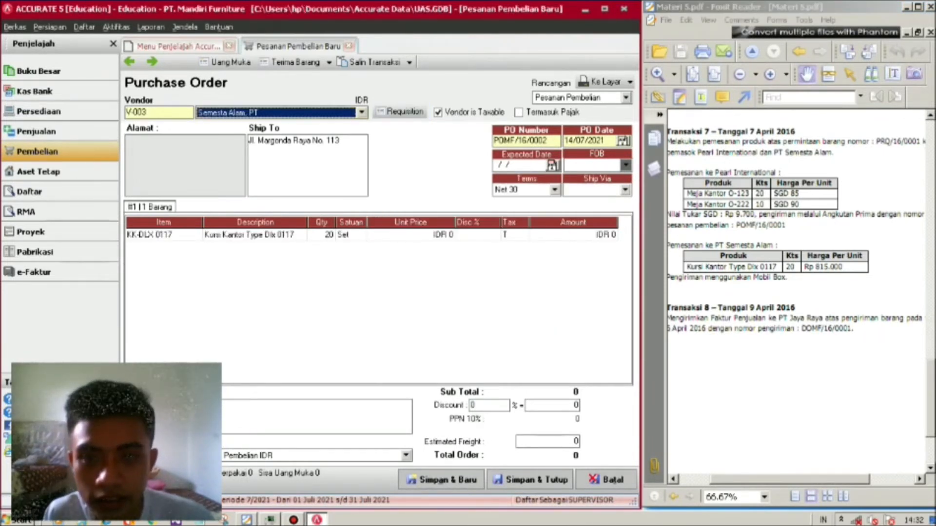
- Set the PO date to 07/04/2016 and the shipper to Mobil Box
{"action": "left_click", "coordinate": [584, 141]}
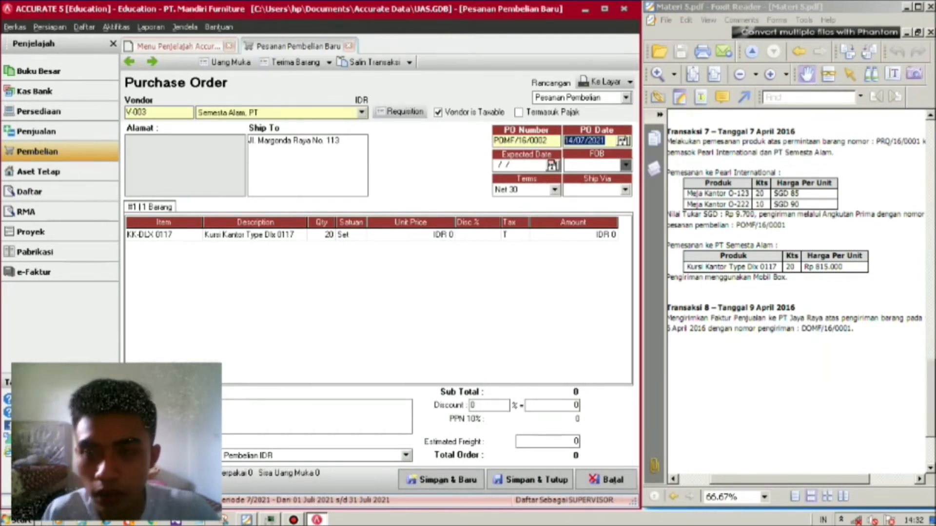
{"action": "type", "text": "07/0"}
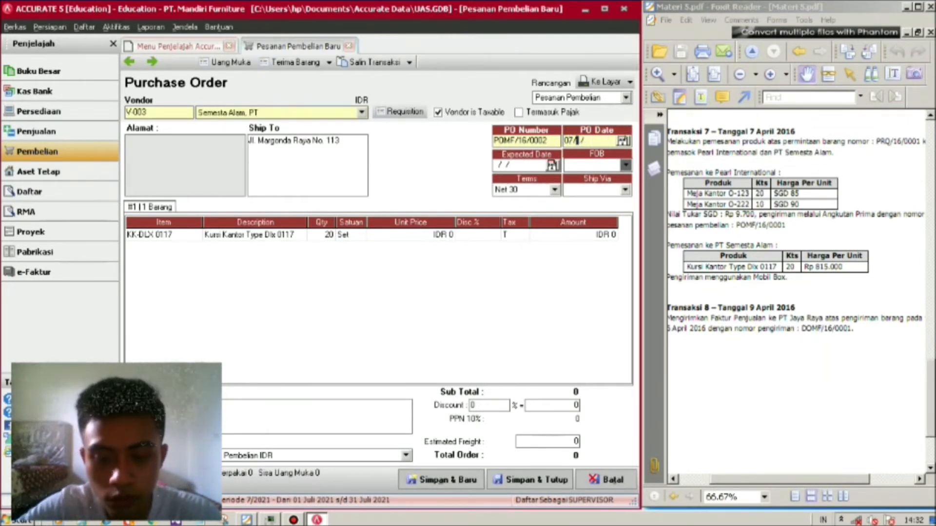
{"action": "type", "text": "4/2016"}
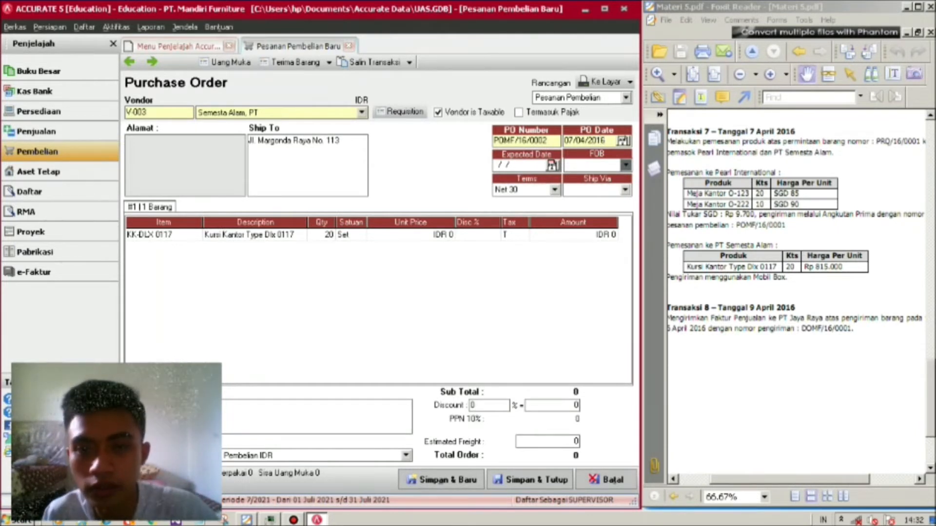
{"action": "key", "text": "alt+Down"}
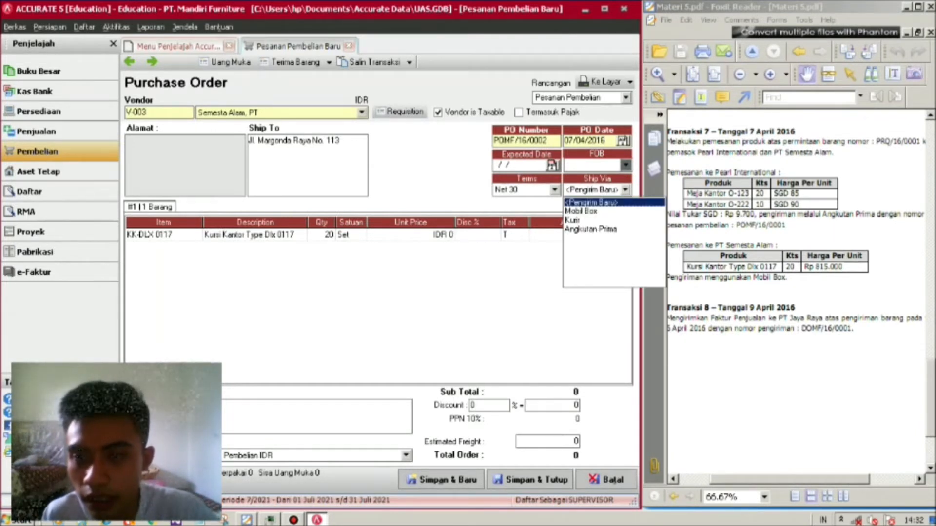
{"action": "key", "text": "Down"}
{"action": "key", "text": "Return"}
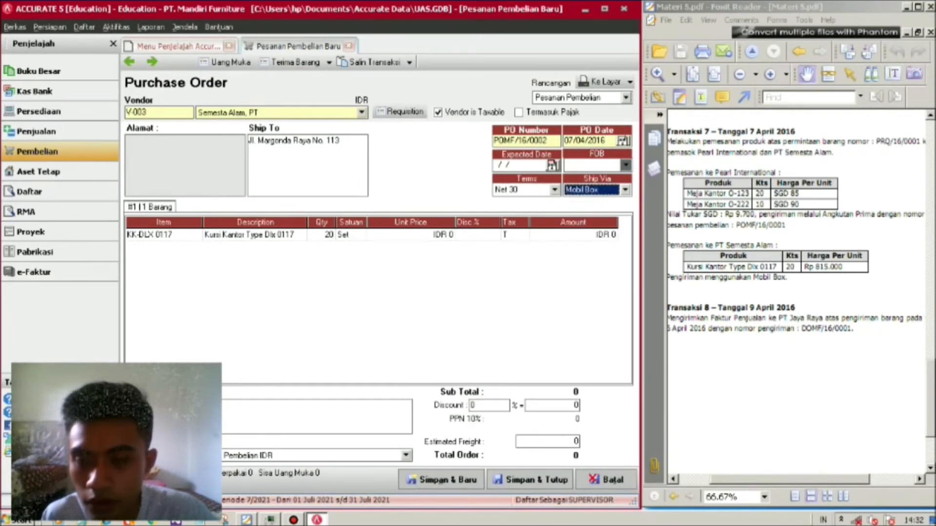
- Give the Kursi Kantor line a unit price of 815.000, totalling 17.930.000
{"action": "left_click_drag", "start_coordinate": [794, 220], "coordinate": [799, 233]}
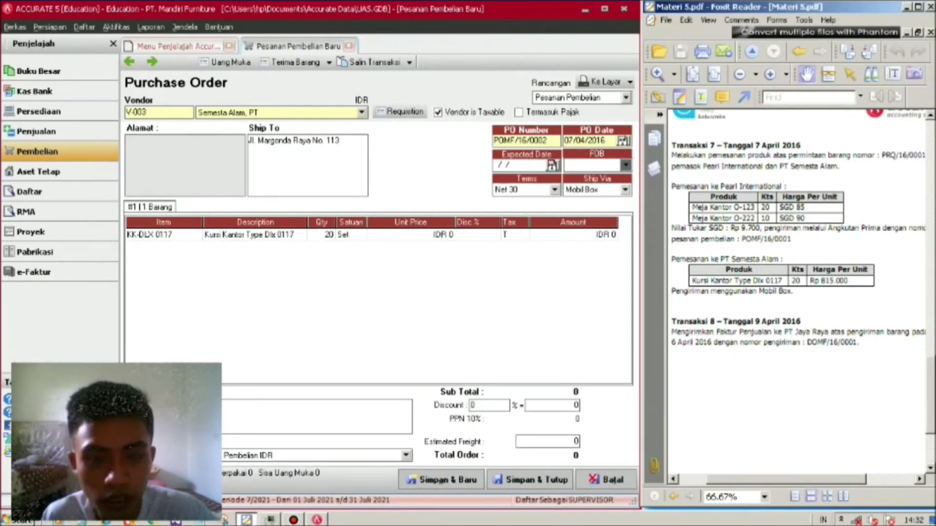
{"action": "left_click", "coordinate": [411, 235]}
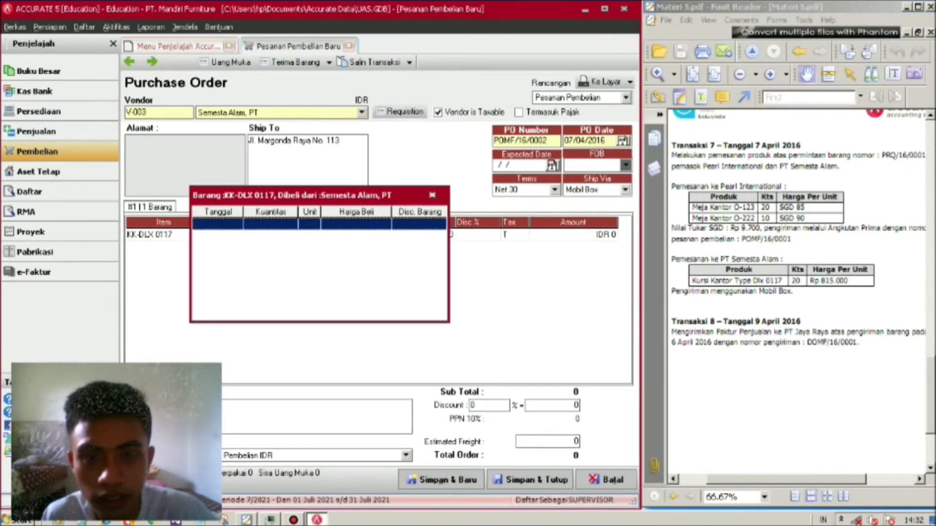
{"action": "key", "text": "Escape"}
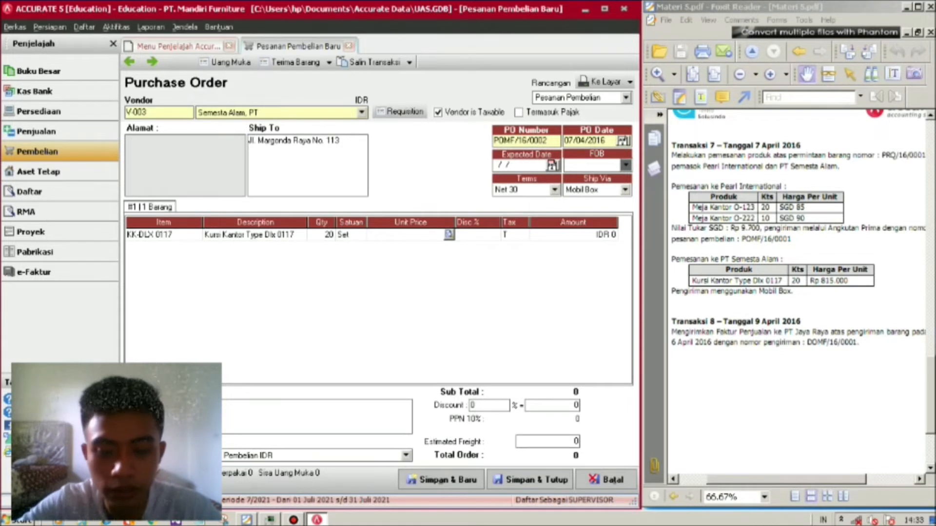
{"action": "type", "text": "81"}
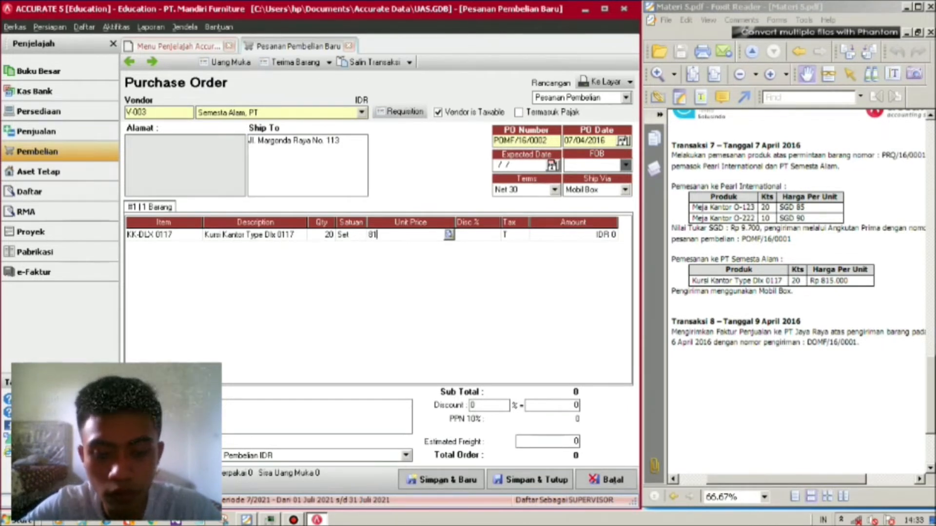
{"action": "type", "text": "5000"}
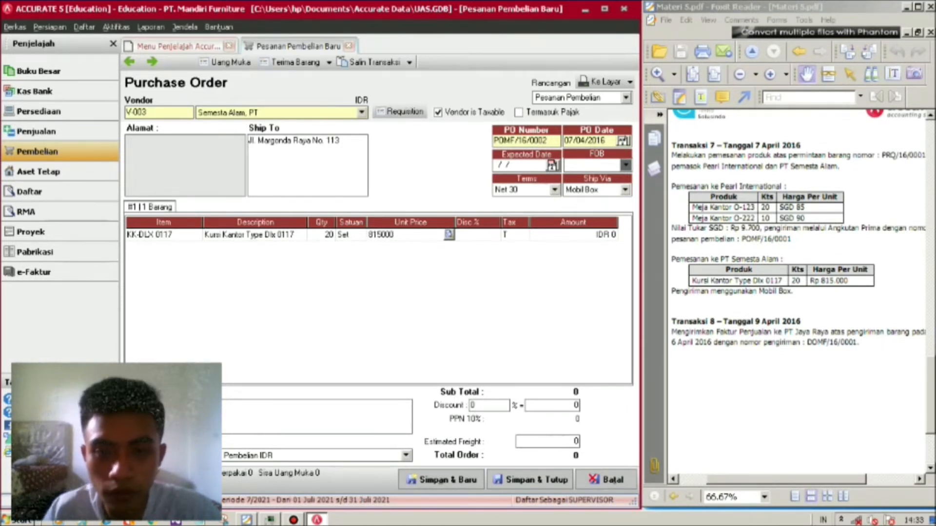
{"action": "key", "text": "Tab"}
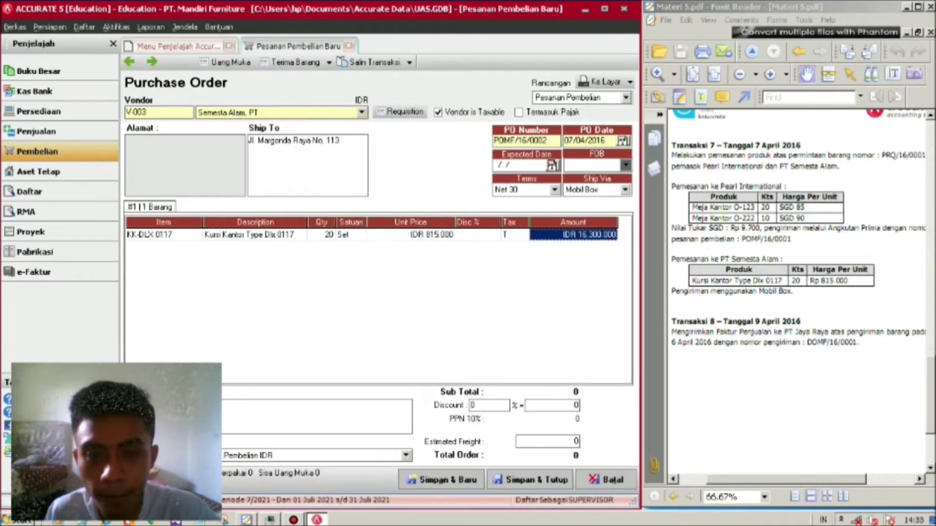
{"action": "left_click", "coordinate": [411, 235]}
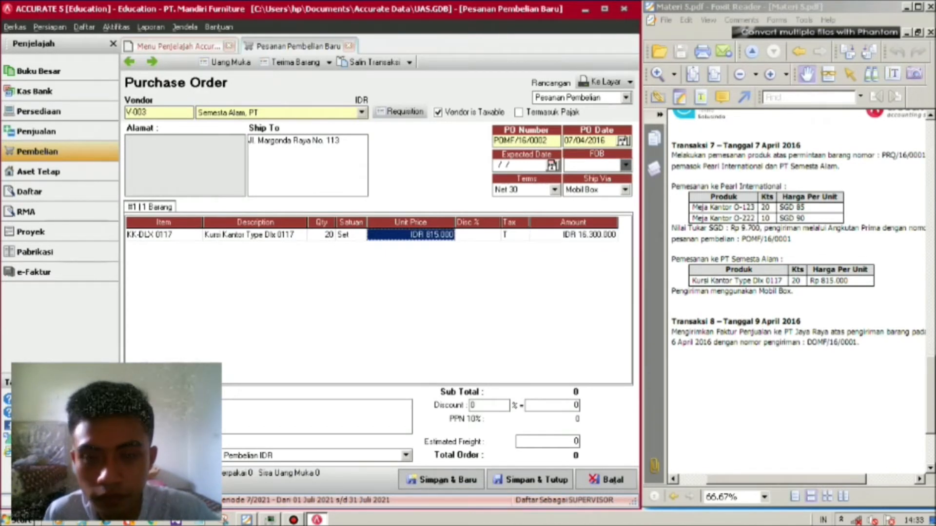
{"action": "left_click", "coordinate": [573, 235]}
{"action": "key", "text": "Tab"}
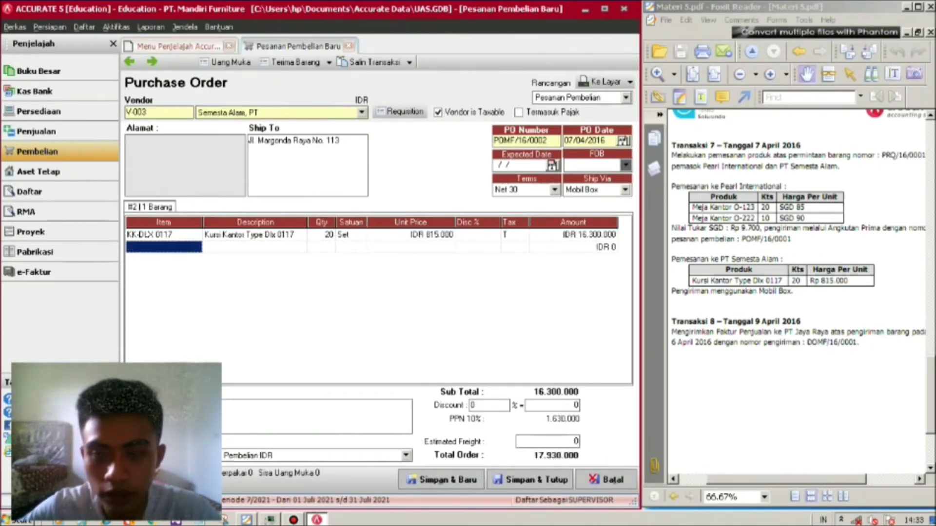
- Drop the empty second line and save and close purchase order POMF/16/0002
{"action": "left_click", "coordinate": [254, 234]}
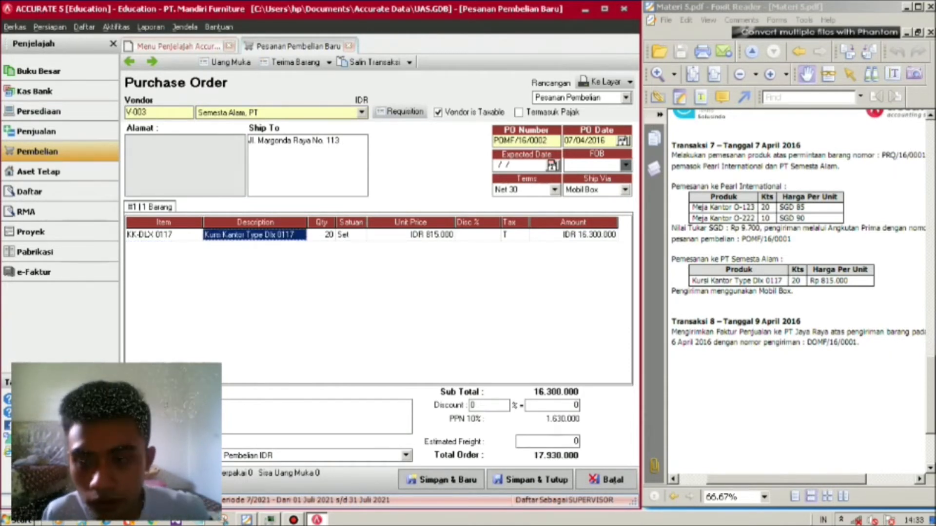
{"action": "scroll", "coordinate": [800, 243], "scroll_direction": "up", "scroll_amount": 1}
{"action": "scroll", "coordinate": [799, 292], "scroll_direction": "right", "scroll_amount": 1}
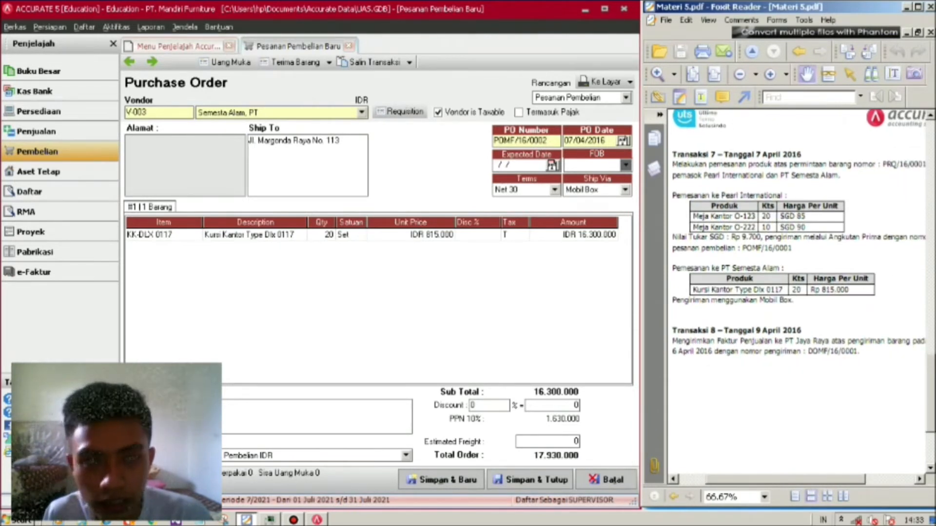
{"action": "scroll", "coordinate": [799, 293], "scroll_direction": "right", "scroll_amount": 1}
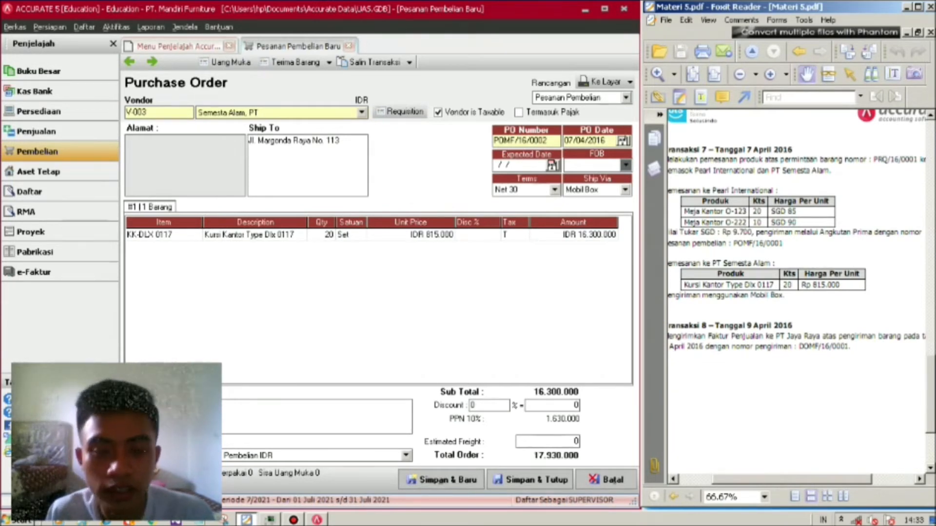
{"action": "scroll", "coordinate": [800, 293], "scroll_direction": "down", "scroll_amount": 2}
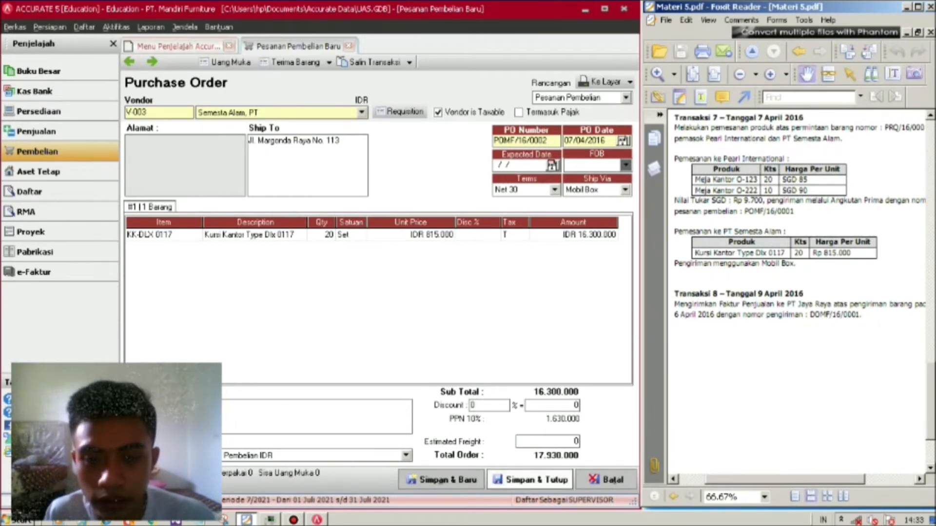
{"action": "left_click", "coordinate": [531, 480]}
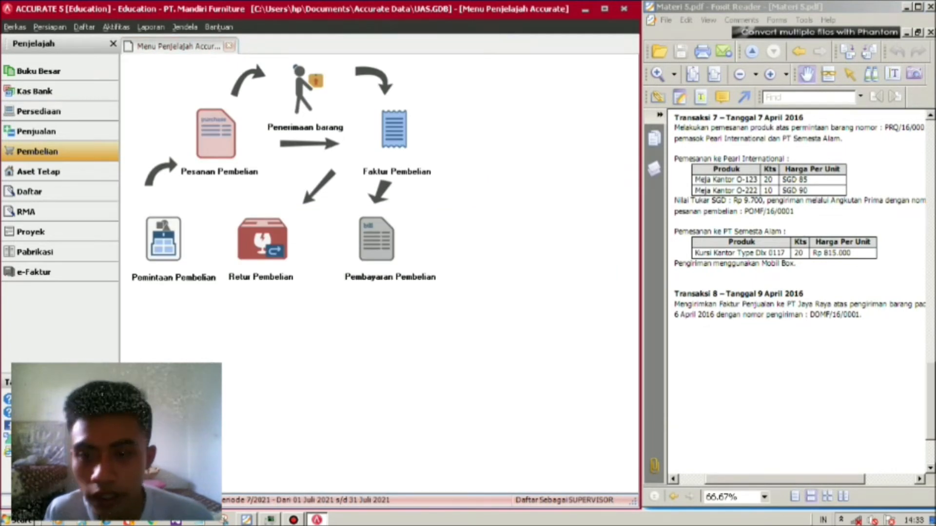
- Go to Penjualan and start a new Faktur Penjualan, numbered SIMF/16/0002
{"action": "left_click_drag", "start_coordinate": [794, 253], "coordinate": [787, 236]}
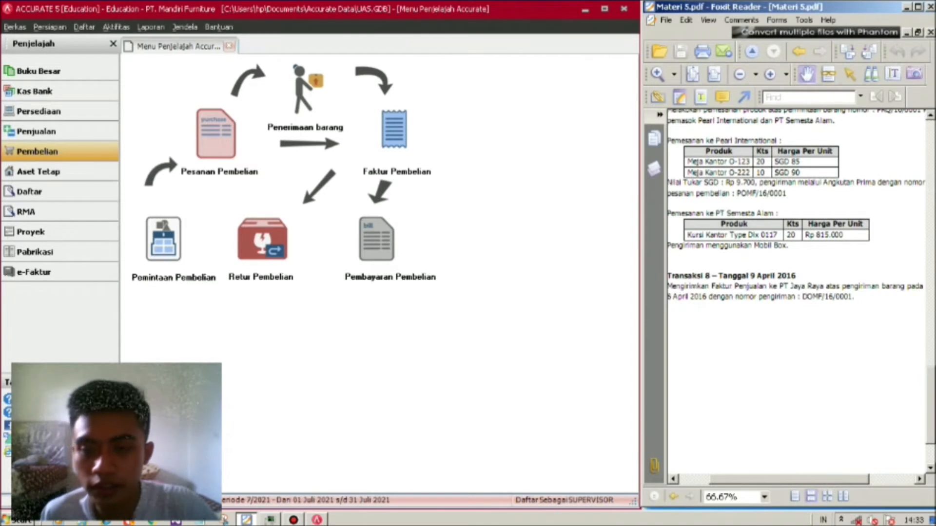
{"action": "left_click_drag", "start_coordinate": [788, 236], "coordinate": [755, 225]}
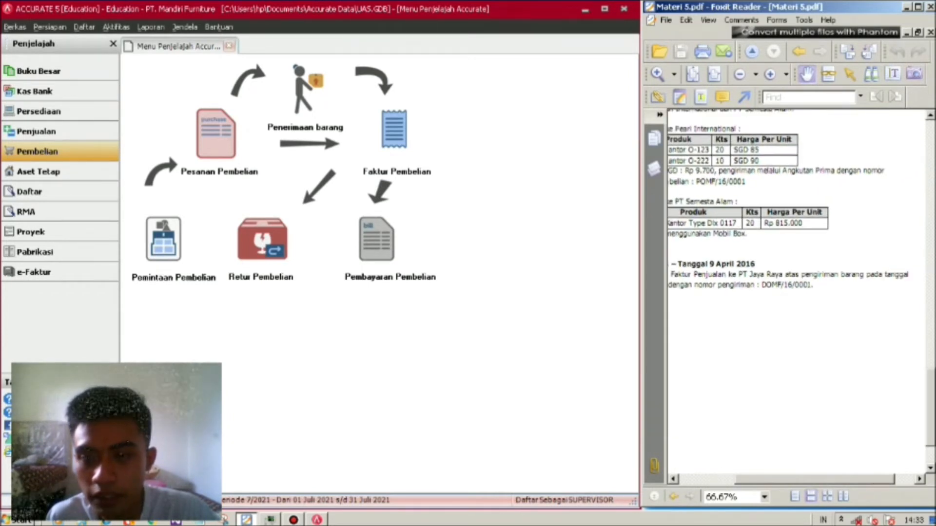
{"action": "scroll", "coordinate": [796, 293], "scroll_direction": "left", "scroll_amount": 3}
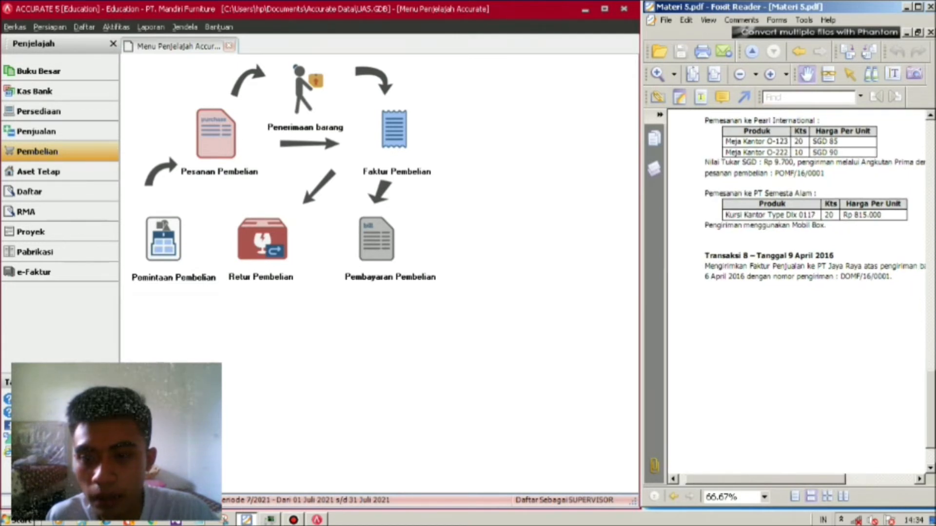
{"action": "scroll", "coordinate": [796, 292], "scroll_direction": "right", "scroll_amount": 2}
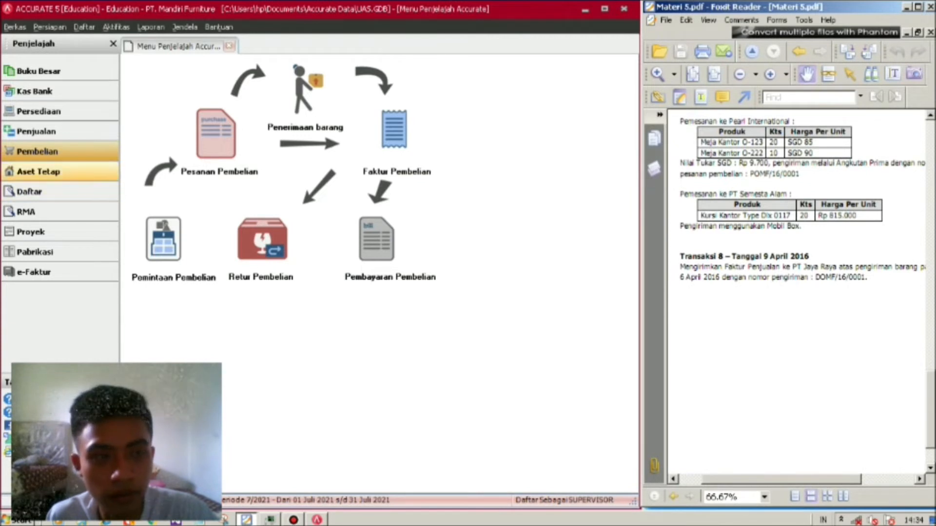
{"action": "left_click", "coordinate": [36, 131]}
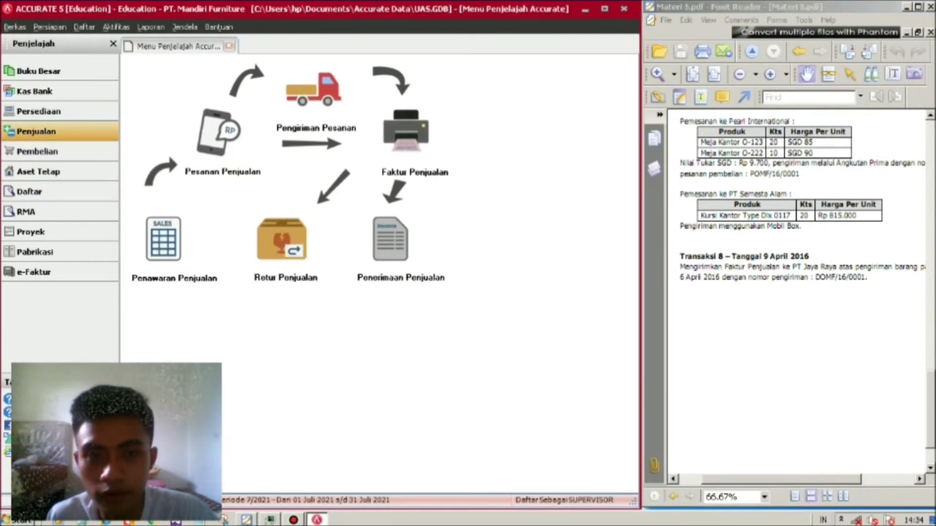
{"action": "left_click", "coordinate": [406, 129]}
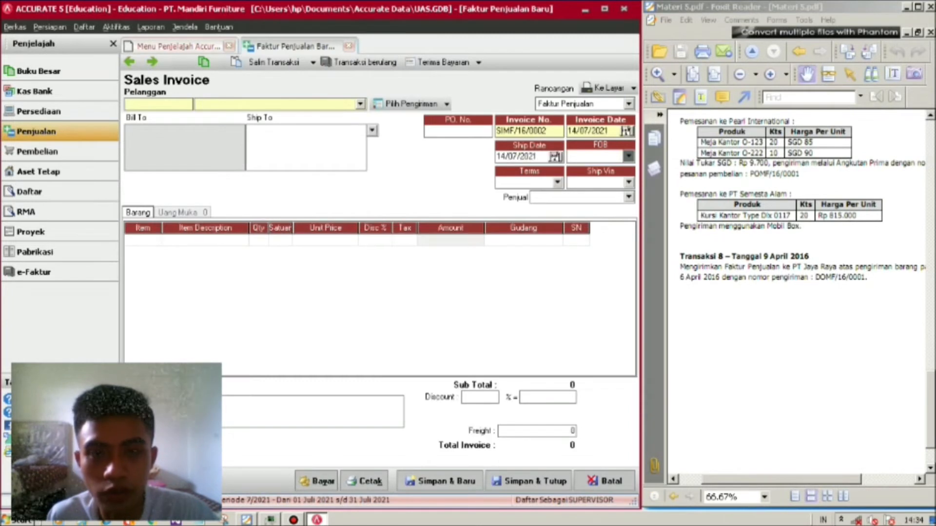
- Bill Jaya Raya, PT for its 06/04/2016 delivery, pulling in MK-0123 and two Kursi Kantor lines
{"action": "key", "text": "alt+Down"}
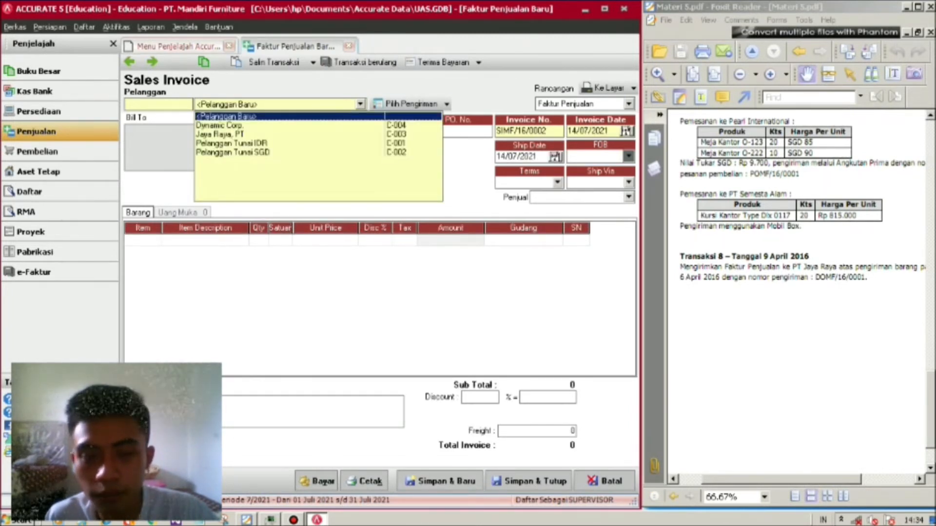
{"action": "key", "text": "Down"}
{"action": "key", "text": "Down"}
{"action": "key", "text": "Return"}
{"action": "key", "text": "Tab"}
{"action": "key", "text": "space"}
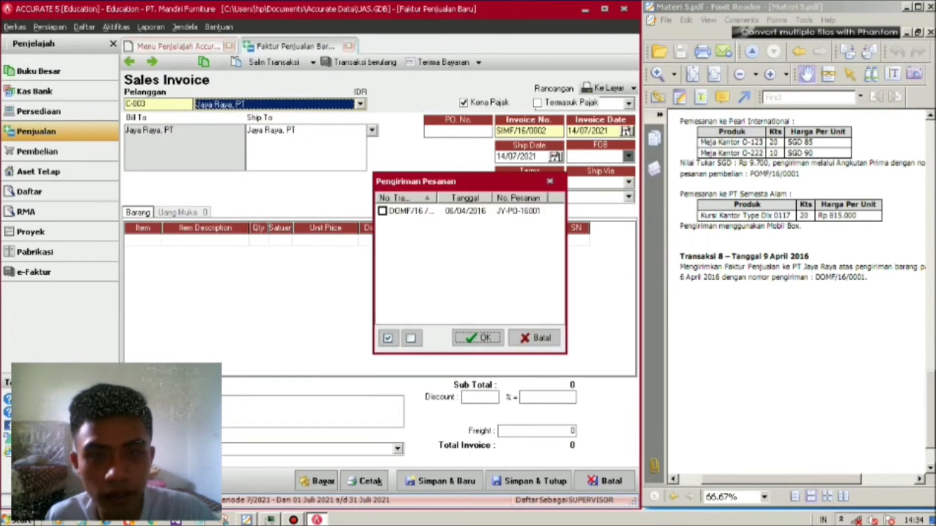
{"action": "left_click", "coordinate": [382, 210]}
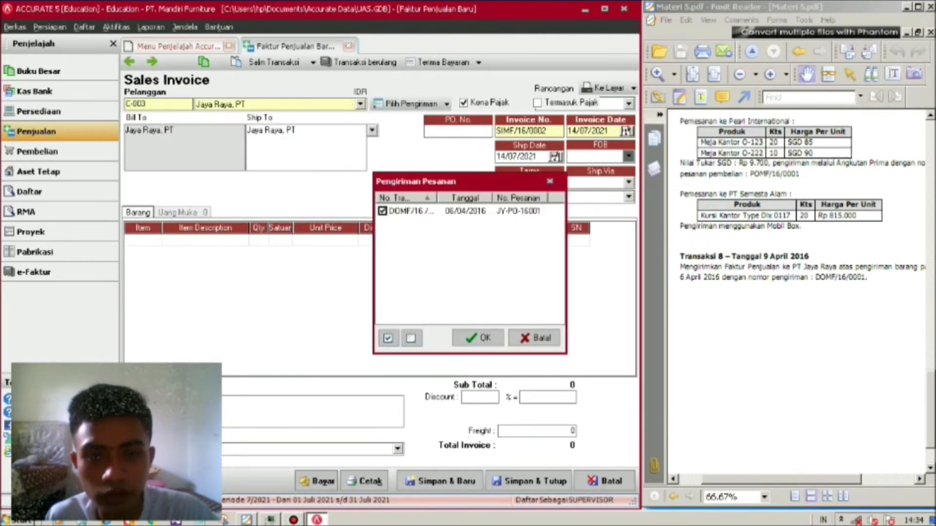
{"action": "left_click", "coordinate": [478, 338]}
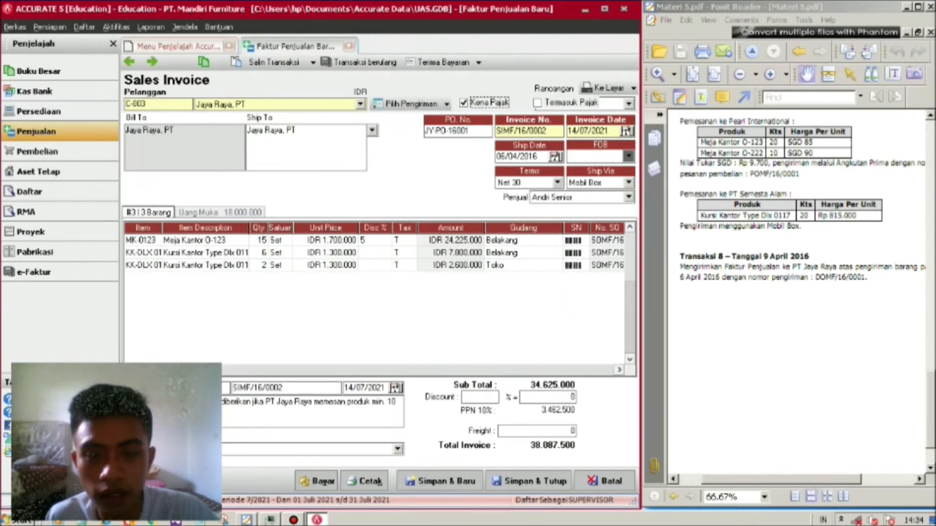
{"action": "left_click_drag", "start_coordinate": [800, 244], "coordinate": [776, 228]}
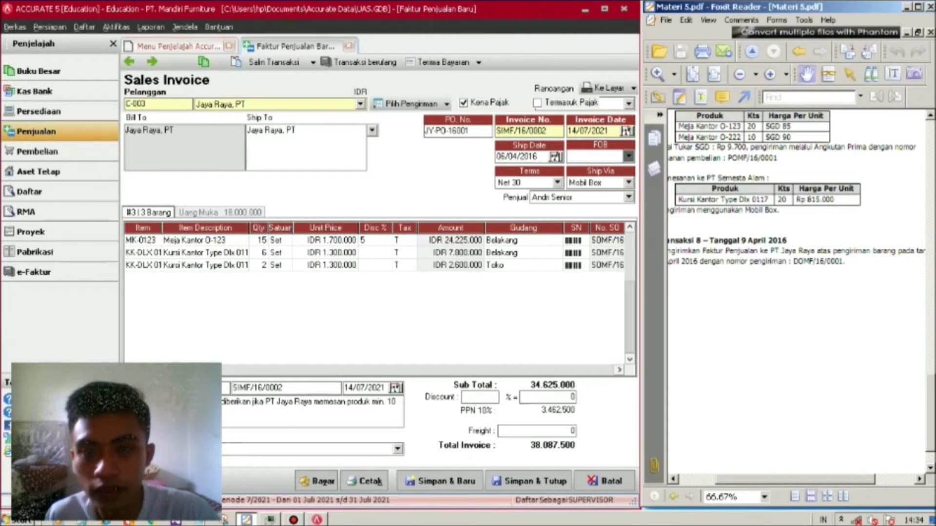
- Set the Jaya Raya invoice date to 09/04/2016
{"action": "key", "text": "alt+Tab"}
{"action": "type", "text": "09/"}
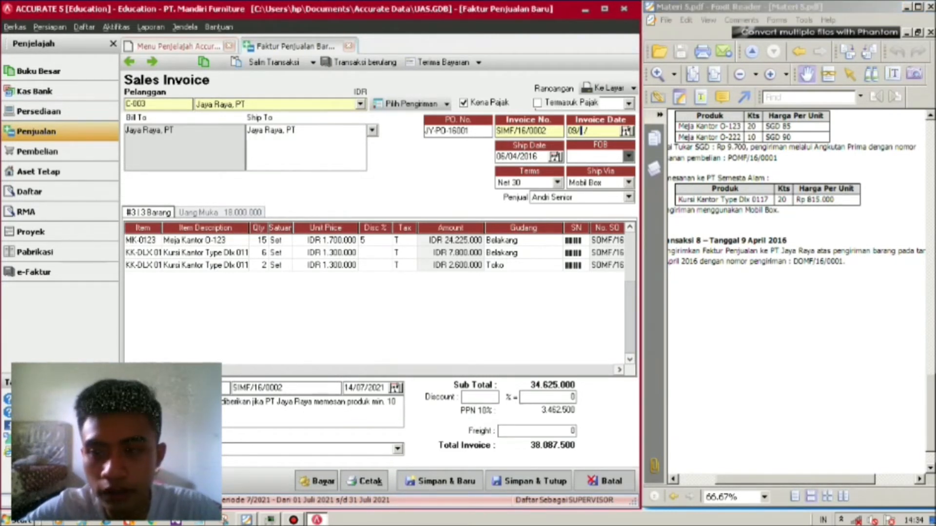
{"action": "type", "text": "04/"}
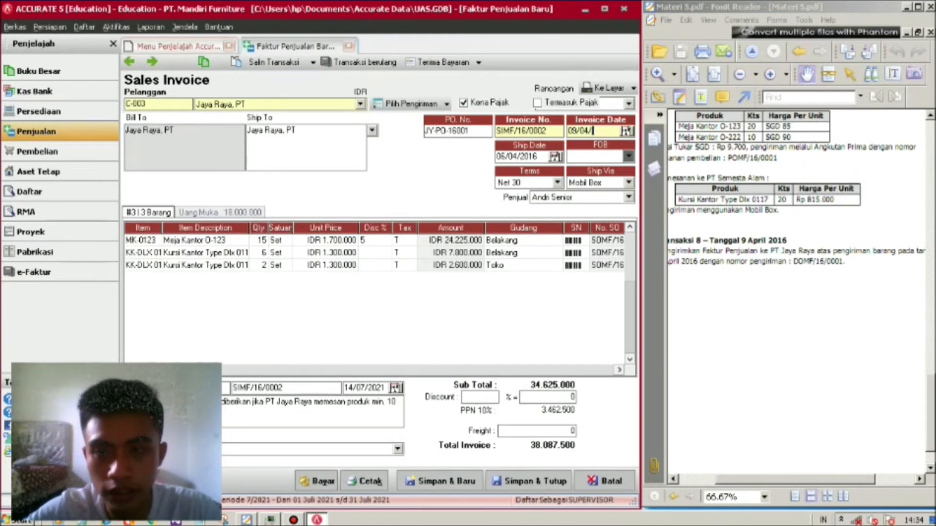
{"action": "type", "text": "2016"}
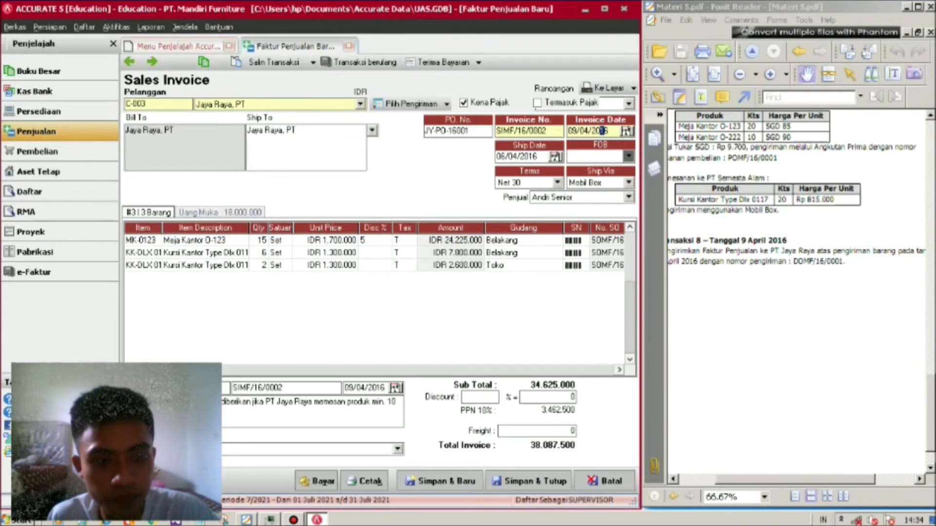
{"action": "left_click_drag", "start_coordinate": [780, 293], "coordinate": [807, 293]}
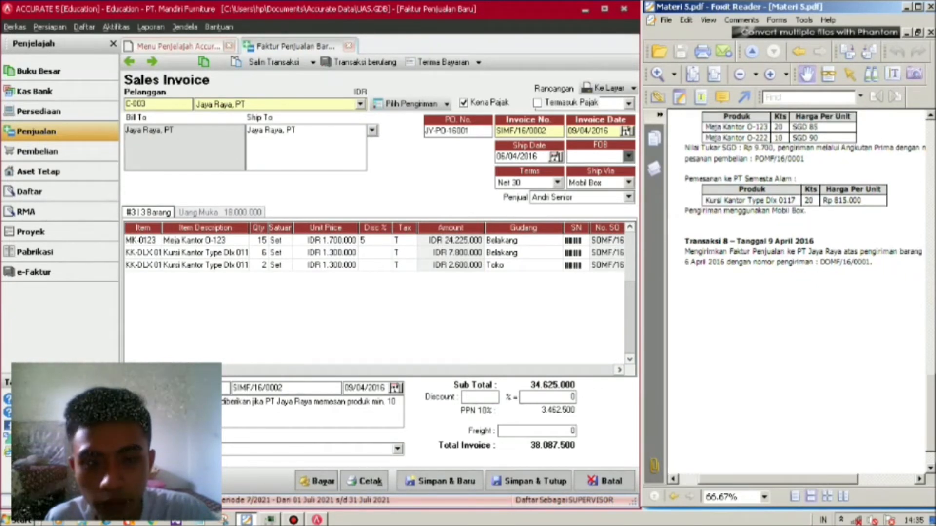
- Scroll across the item grid to review the third item line's columns
{"action": "left_click", "coordinate": [138, 265]}
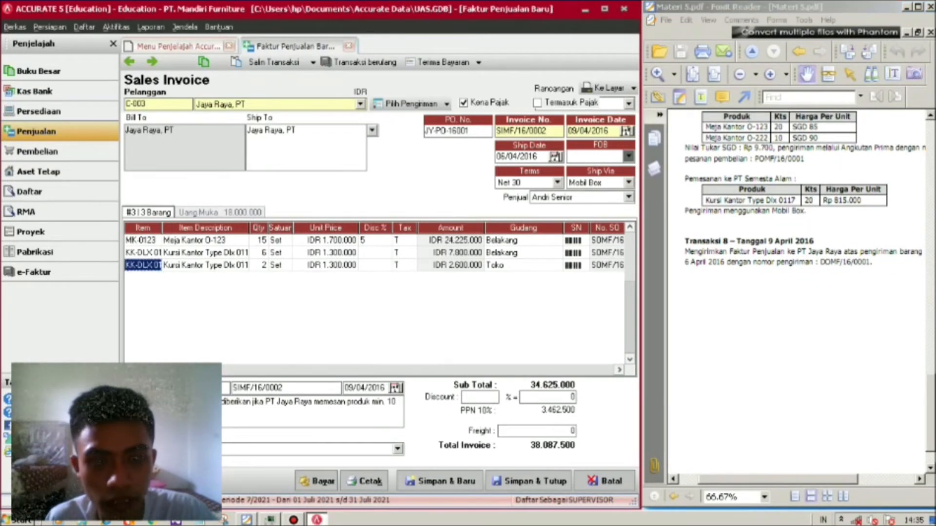
{"action": "scroll", "coordinate": [375, 293], "scroll_direction": "right", "scroll_amount": 3}
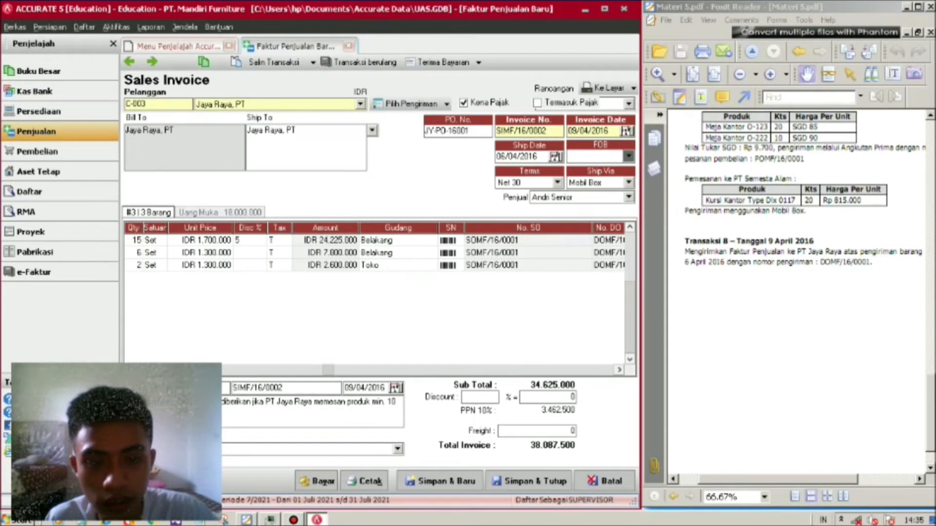
{"action": "scroll", "coordinate": [347, 298], "scroll_direction": "right", "scroll_amount": 1}
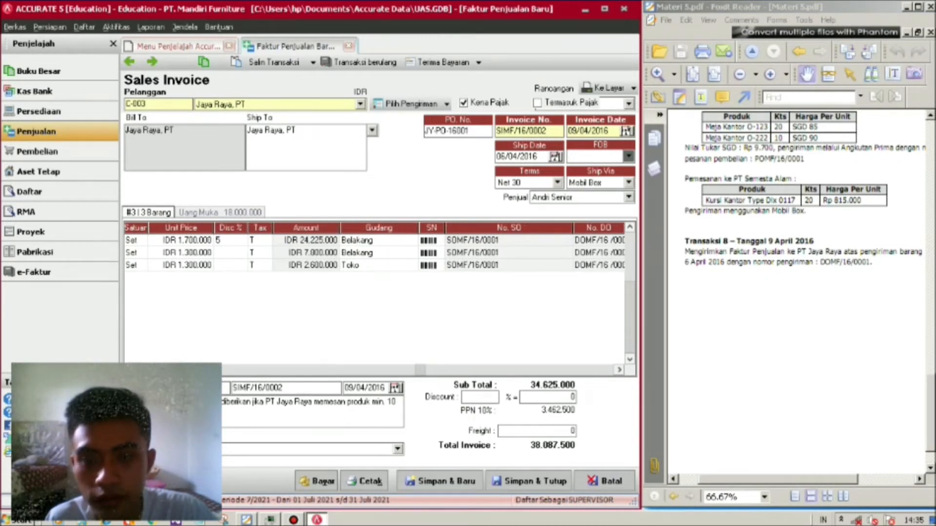
{"action": "scroll", "coordinate": [374, 298], "scroll_direction": "right", "scroll_amount": 1}
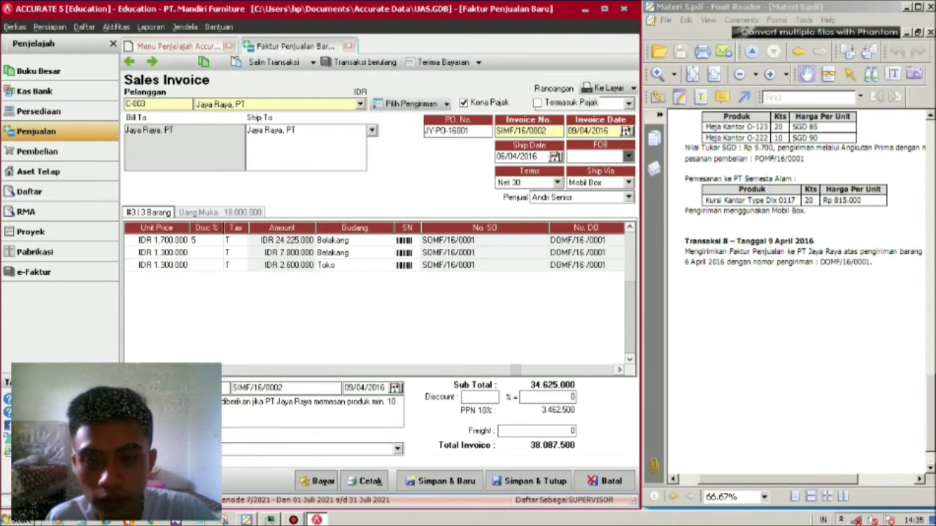
{"action": "scroll", "coordinate": [374, 299], "scroll_direction": "left", "scroll_amount": 4}
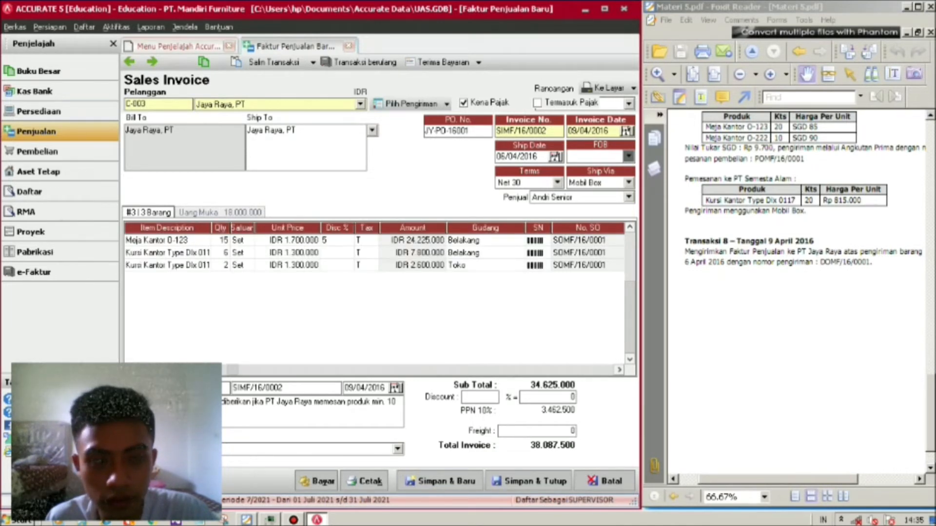
{"action": "scroll", "coordinate": [799, 293], "scroll_direction": "up", "scroll_amount": 2}
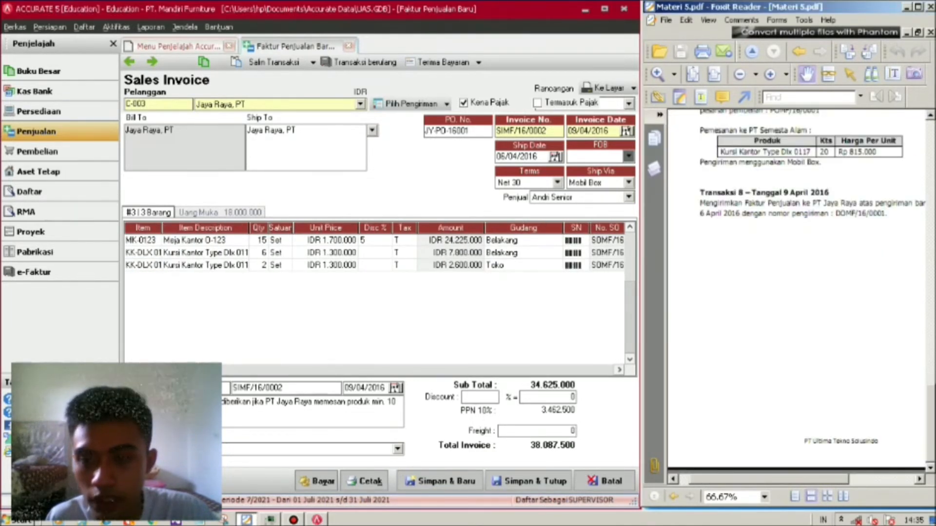
{"action": "scroll", "coordinate": [797, 302], "scroll_direction": "right", "scroll_amount": 1}
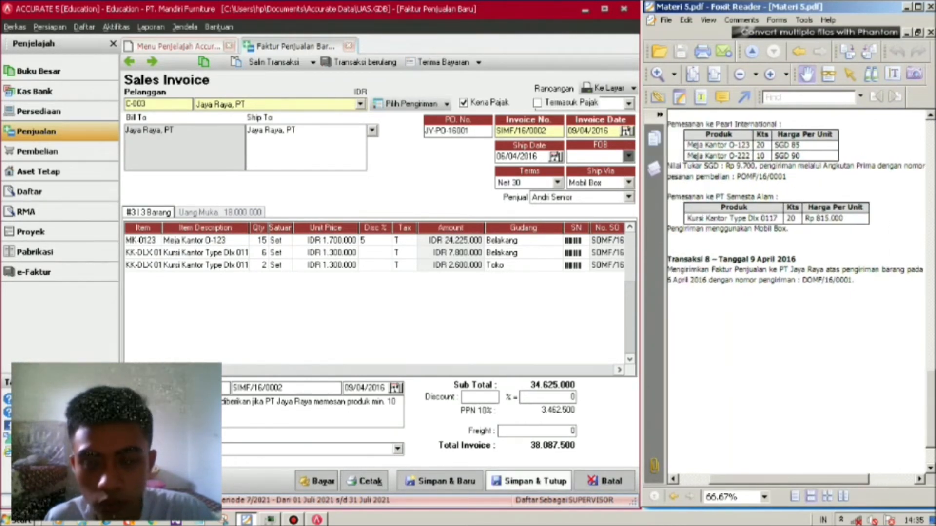
- Save and close the Jaya Raya, PT sales invoice
{"action": "left_click", "coordinate": [535, 481]}
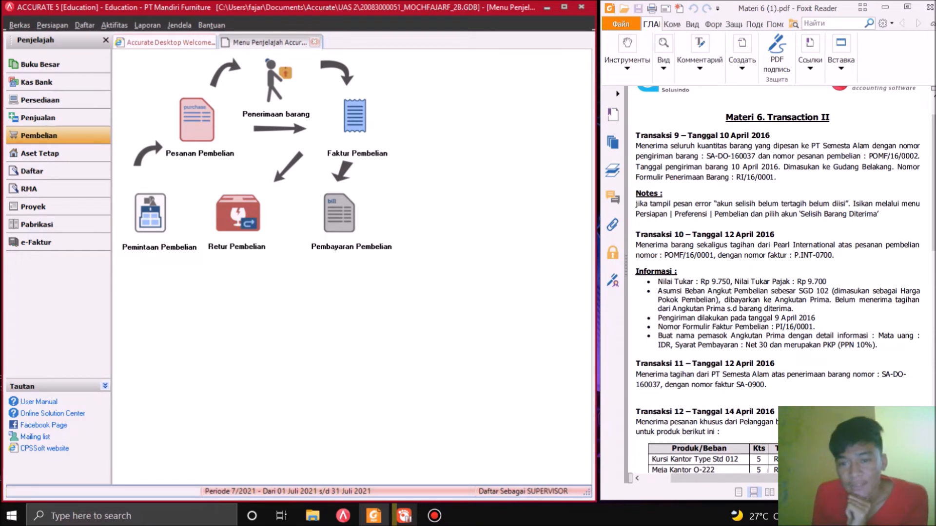
- Start a new goods receipt with Semesta Alam, PT as the vendor
{"action": "left_click_drag", "start_coordinate": [670, 135], "coordinate": [674, 146]}
{"action": "left_click", "coordinate": [674, 145]}
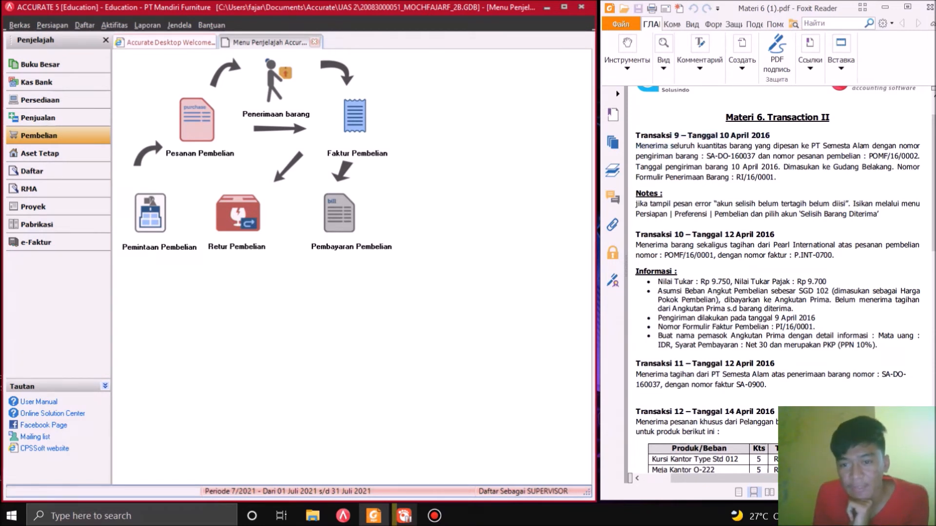
{"action": "left_click_drag", "start_coordinate": [757, 146], "coordinate": [635, 145]}
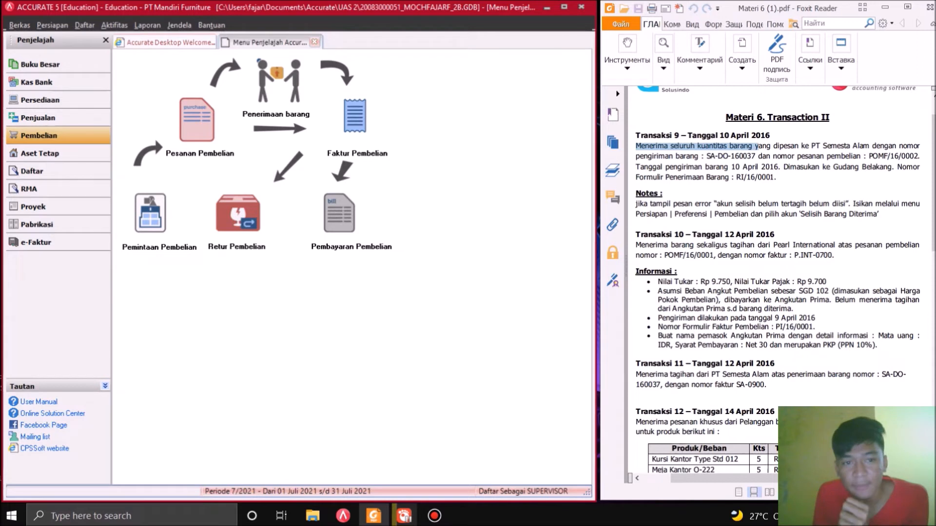
{"action": "left_click", "coordinate": [276, 83]}
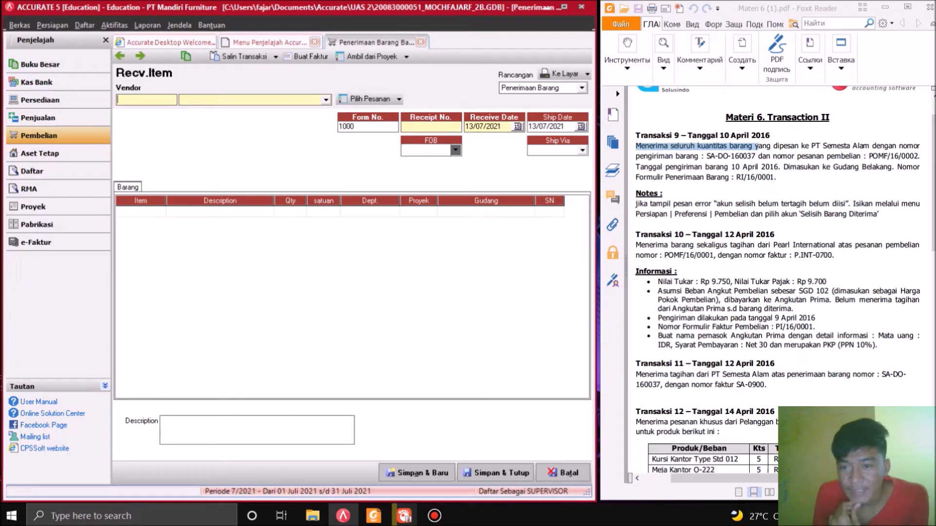
{"action": "left_click_drag", "start_coordinate": [802, 146], "coordinate": [872, 145]}
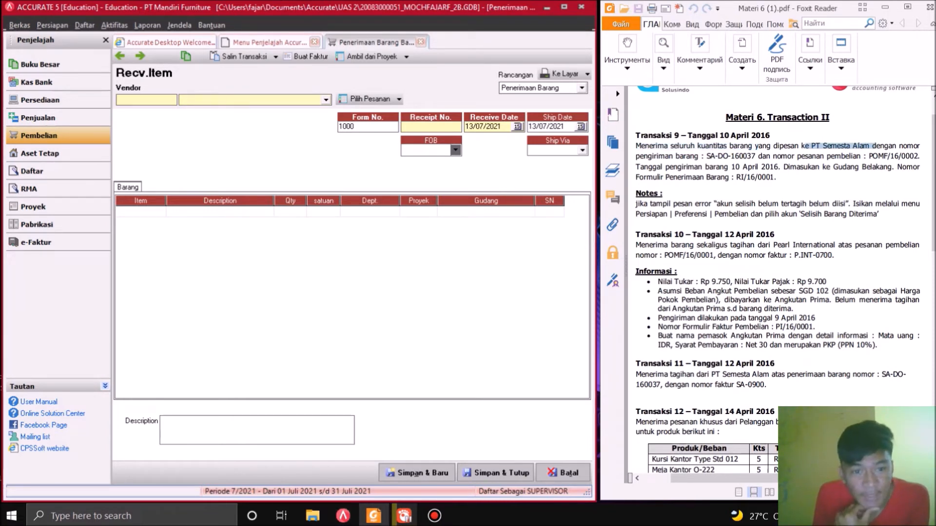
{"action": "left_click", "coordinate": [326, 99]}
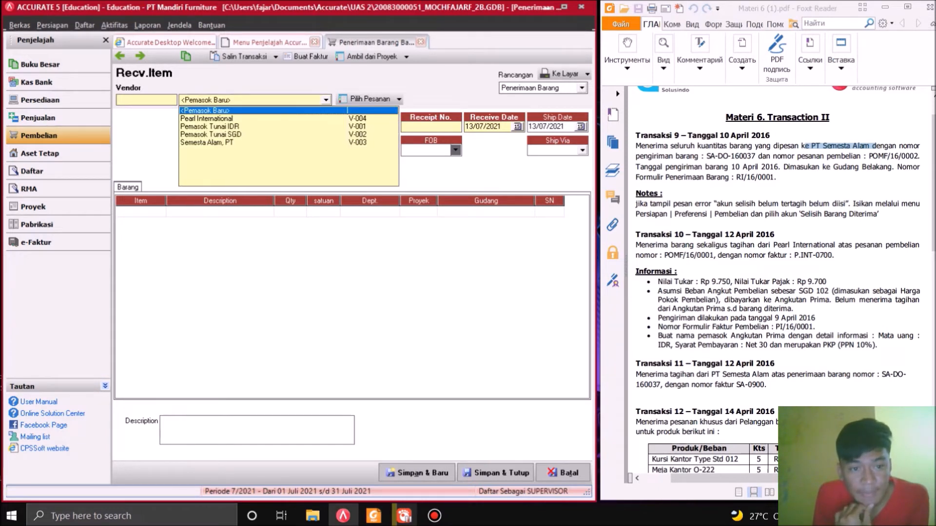
{"action": "left_click", "coordinate": [210, 143]}
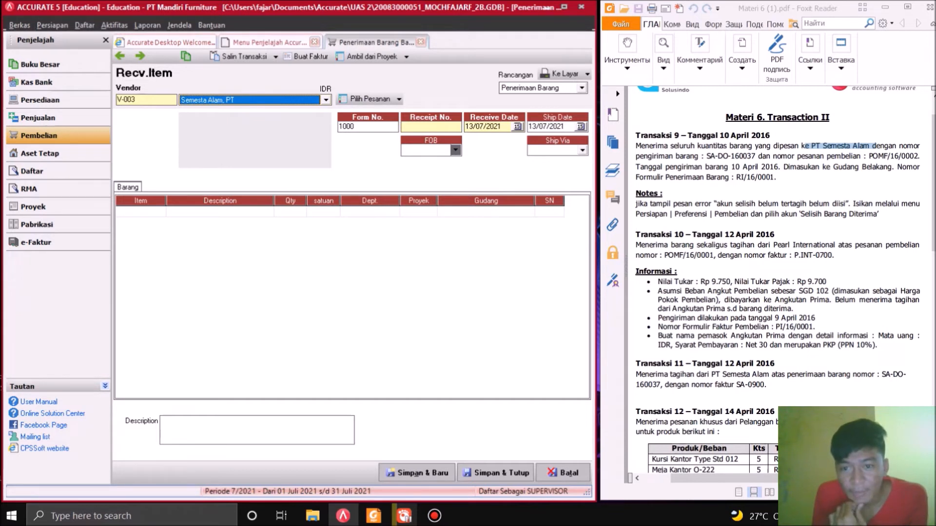
- Copy delivery note number SA-DO-160037 from the PDF into Receipt No
{"action": "left_click_drag", "start_coordinate": [707, 156], "coordinate": [736, 156]}
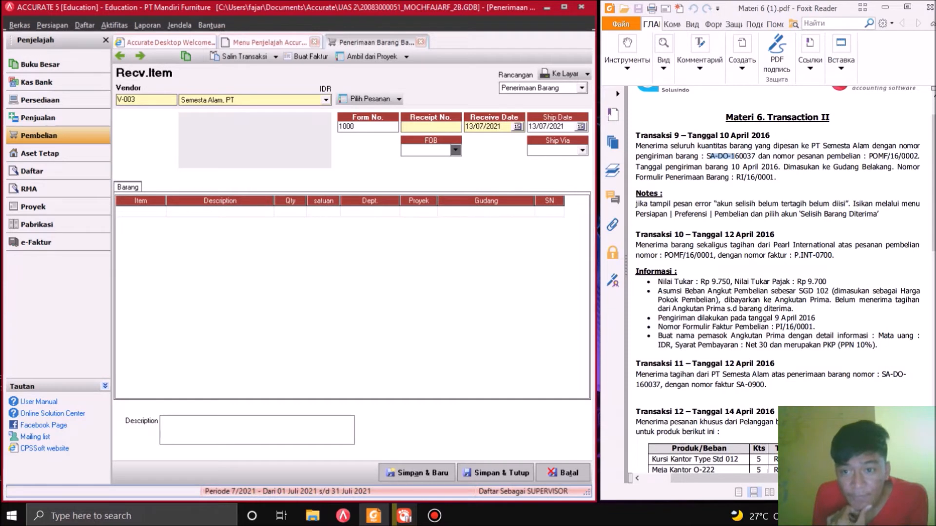
{"action": "left_click_drag", "start_coordinate": [755, 156], "coordinate": [717, 156]}
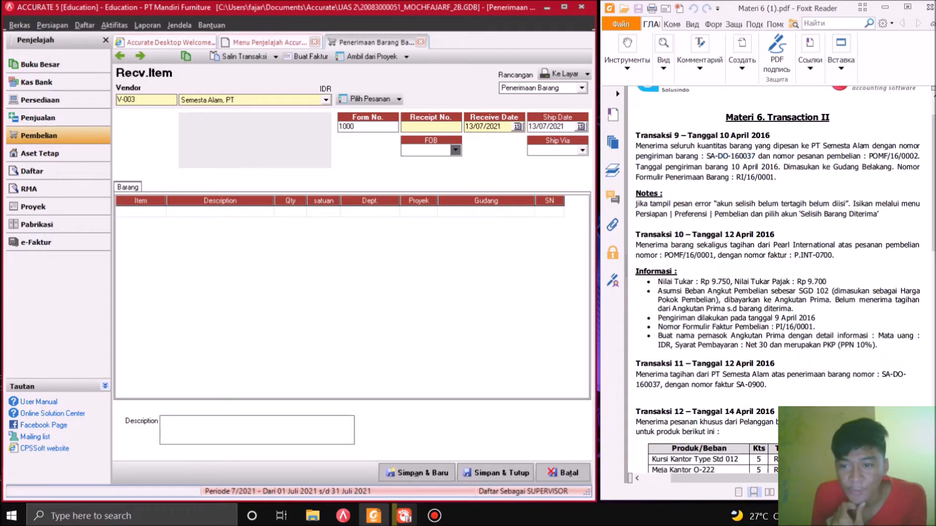
{"action": "left_click_drag", "start_coordinate": [825, 146], "coordinate": [917, 156]}
{"action": "left_click", "coordinate": [795, 156]}
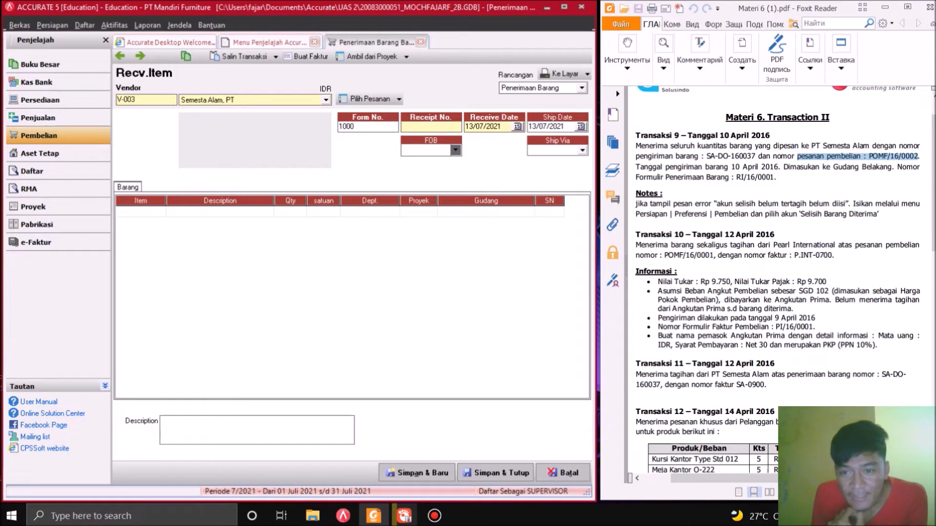
{"action": "key", "text": "alt+Tab"}
{"action": "left_click_drag", "start_coordinate": [707, 156], "coordinate": [752, 156]}
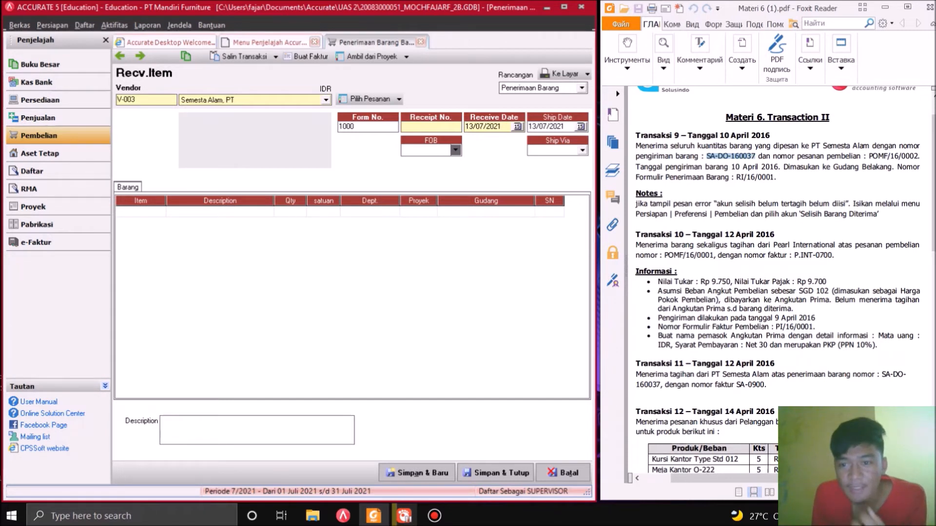
{"action": "right_click", "coordinate": [748, 156]}
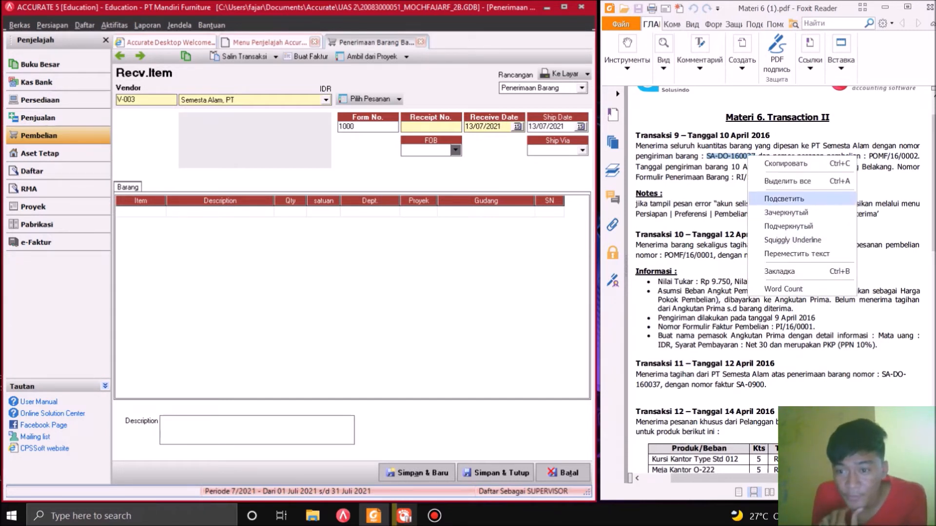
{"action": "left_click", "coordinate": [786, 163]}
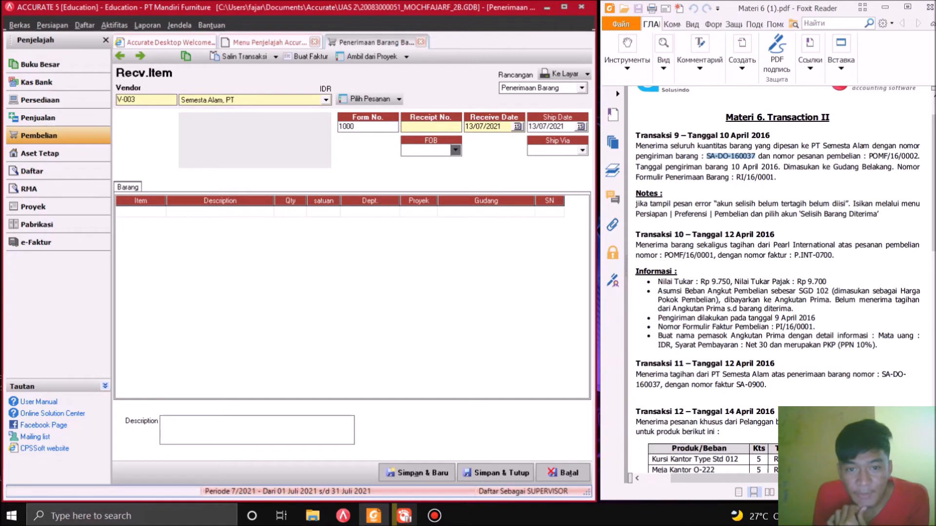
{"action": "key", "text": "alt+Tab"}
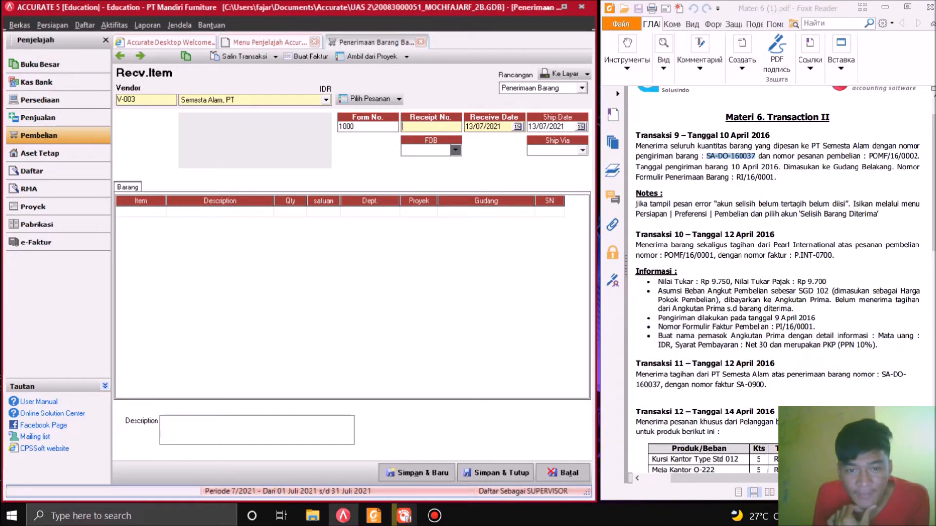
{"action": "right_click", "coordinate": [428, 126]}
{"action": "left_click", "coordinate": [451, 180]}
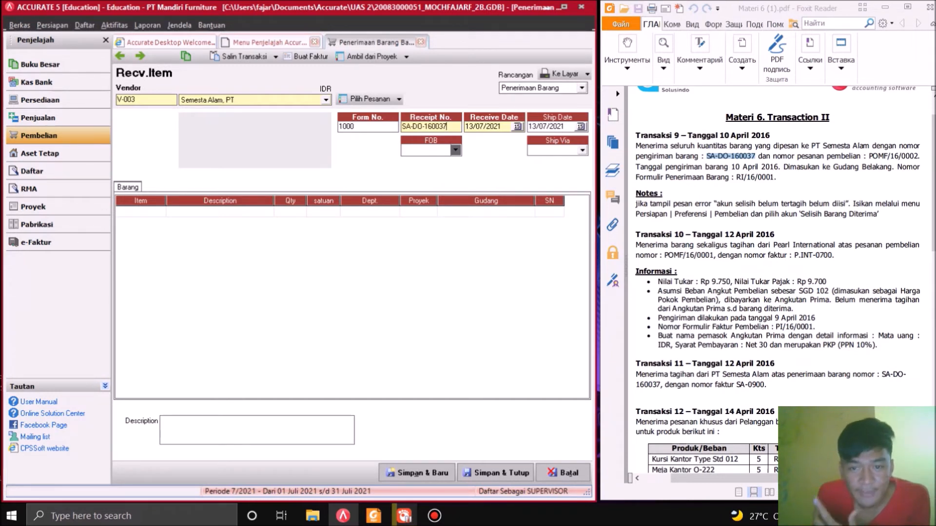
- Set receive and ship dates to 10/04/2016 and Angkutan Prima as the shipper
{"action": "key", "text": "Tab"}
{"action": "key", "text": "alt+Down"}
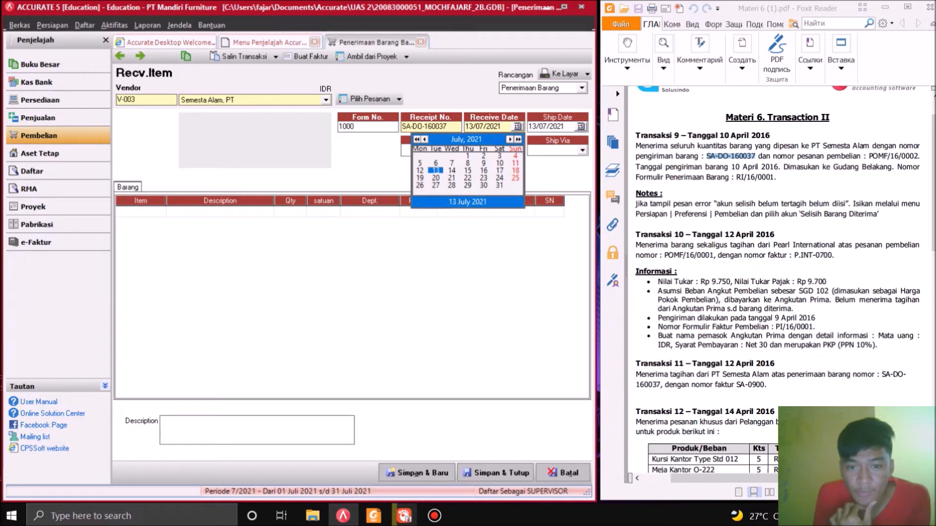
{"action": "key", "text": "Escape"}
{"action": "type", "text": "10/04/"}
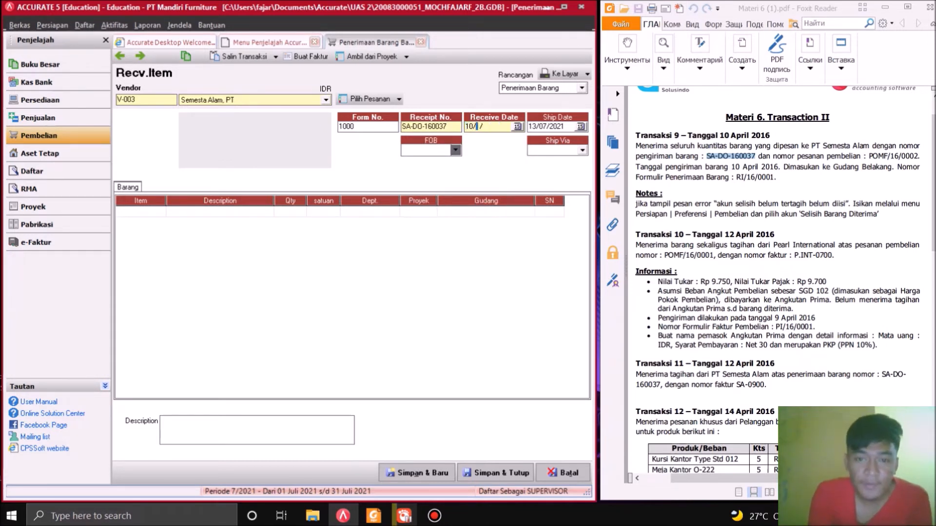
{"action": "type", "text": "2016"}
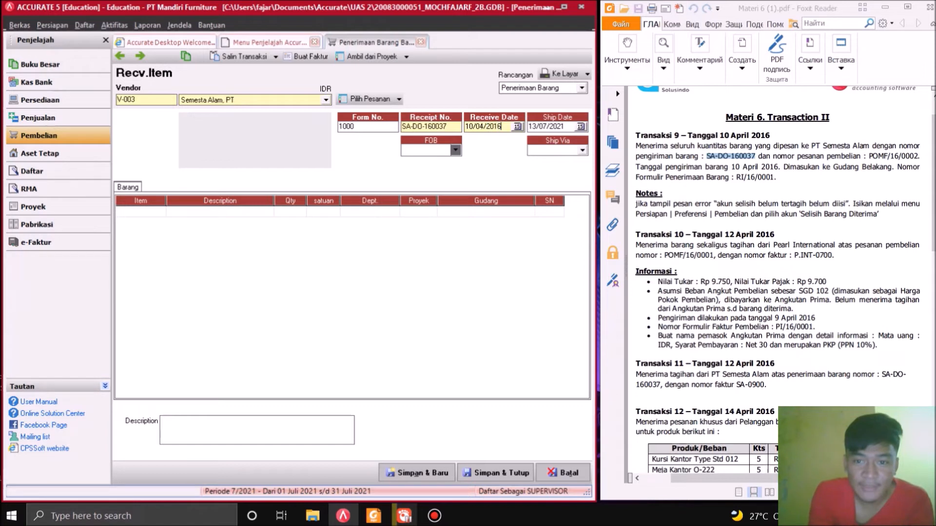
{"action": "left_click", "coordinate": [546, 126]}
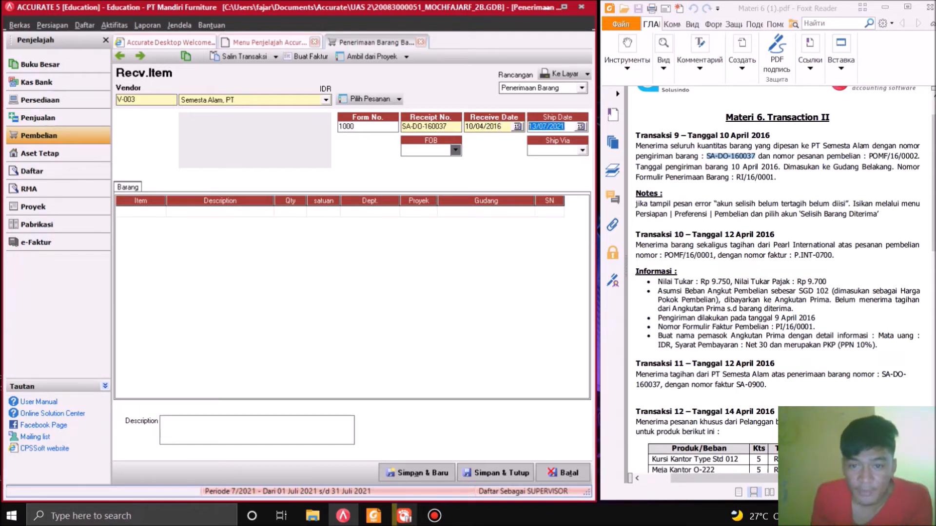
{"action": "type", "text": "10/04/"}
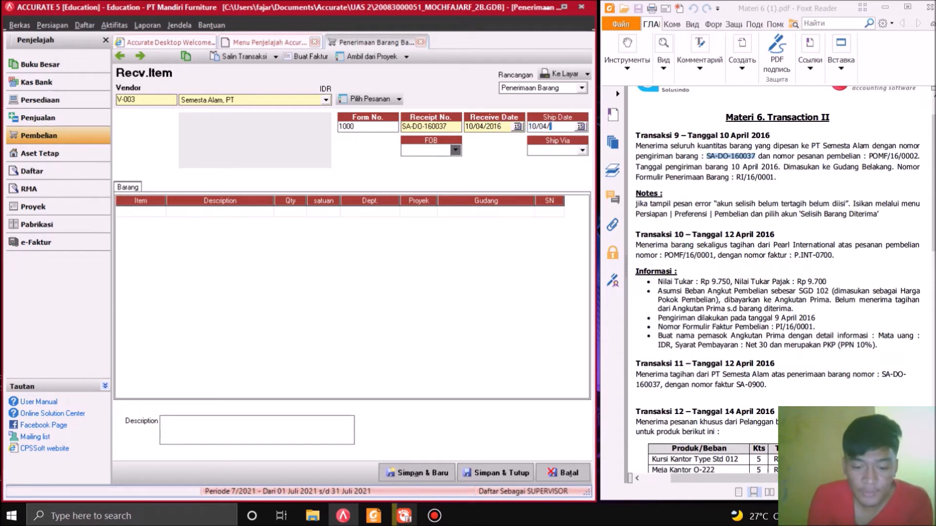
{"action": "type", "text": "2016"}
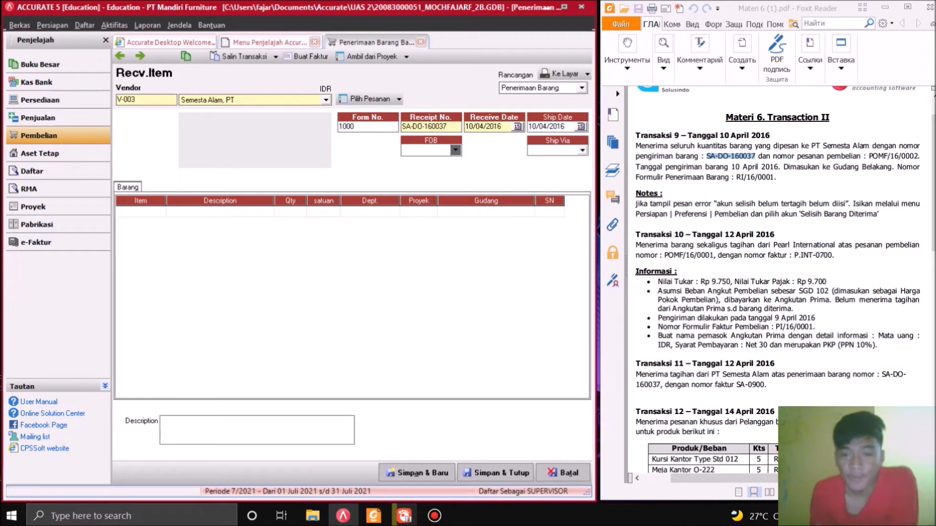
{"action": "key", "text": "Tab"}
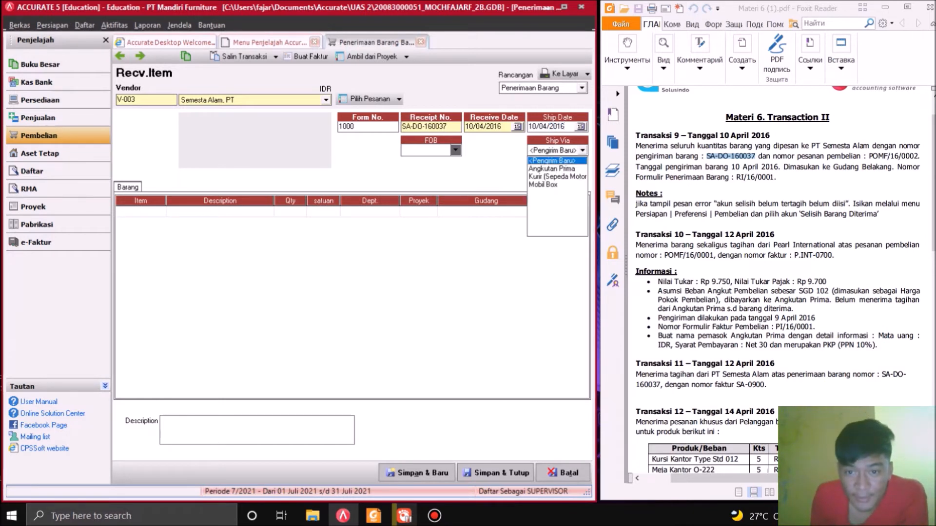
{"action": "key", "text": "Down"}
{"action": "key", "text": "Return"}
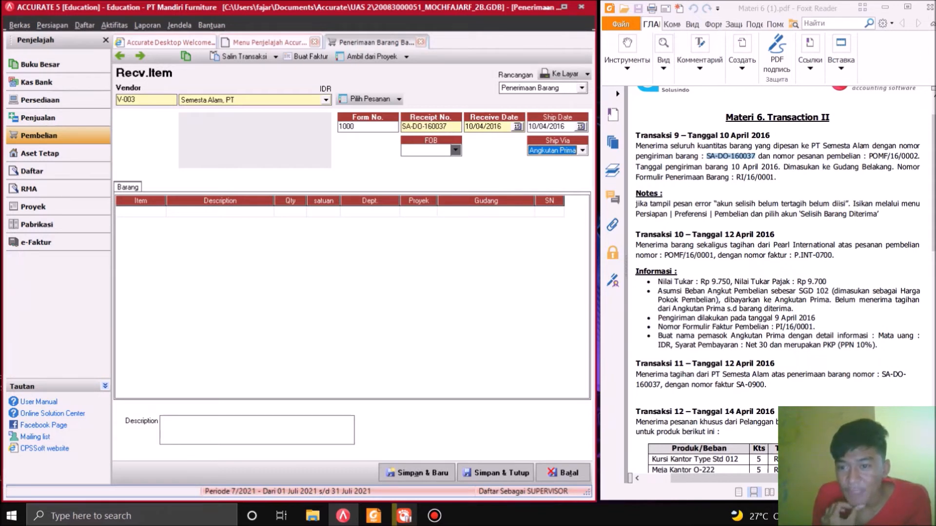
- Bring up the purchase order list offering POMF/16/0002 for receiving
{"action": "left_click_drag", "start_coordinate": [772, 156], "coordinate": [861, 156]}
{"action": "key", "text": "Escape"}
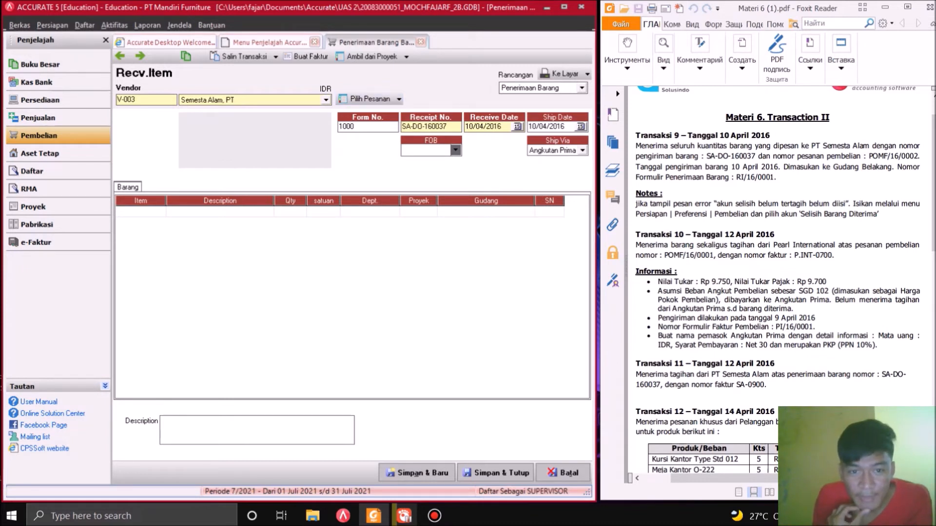
{"action": "left_click", "coordinate": [366, 99]}
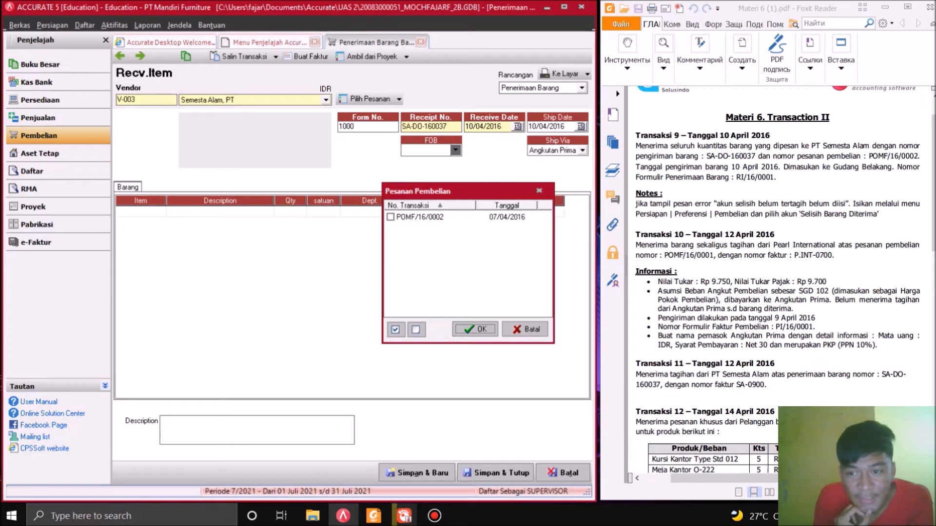
- Pull 20 Set of KK-DLX 0117 from POMF/16/0002 into the receipt, warehouse Belakang
{"action": "left_click", "coordinate": [390, 216]}
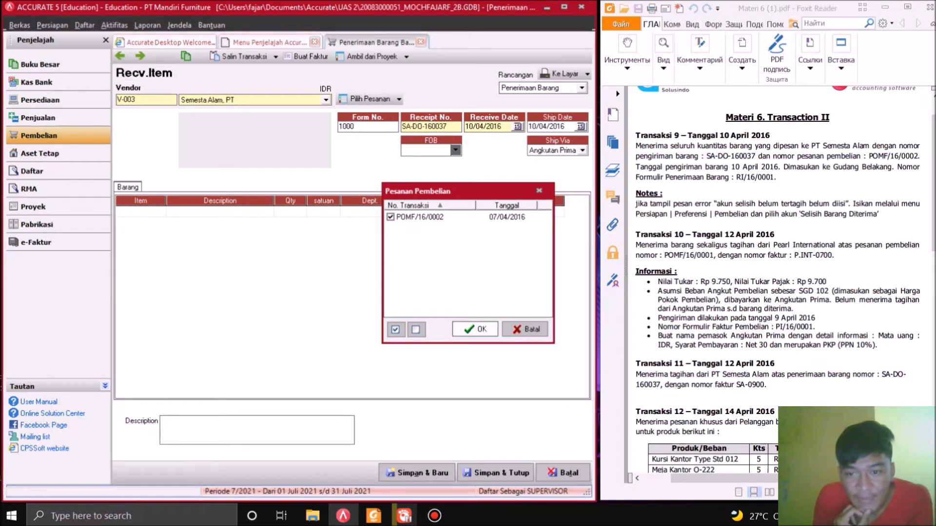
{"action": "left_click", "coordinate": [475, 329]}
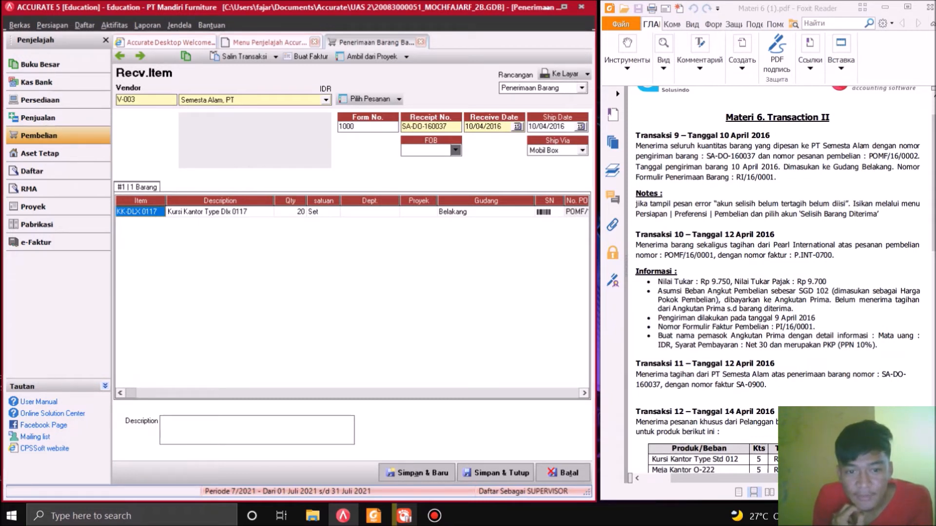
{"action": "left_click", "coordinate": [486, 212]}
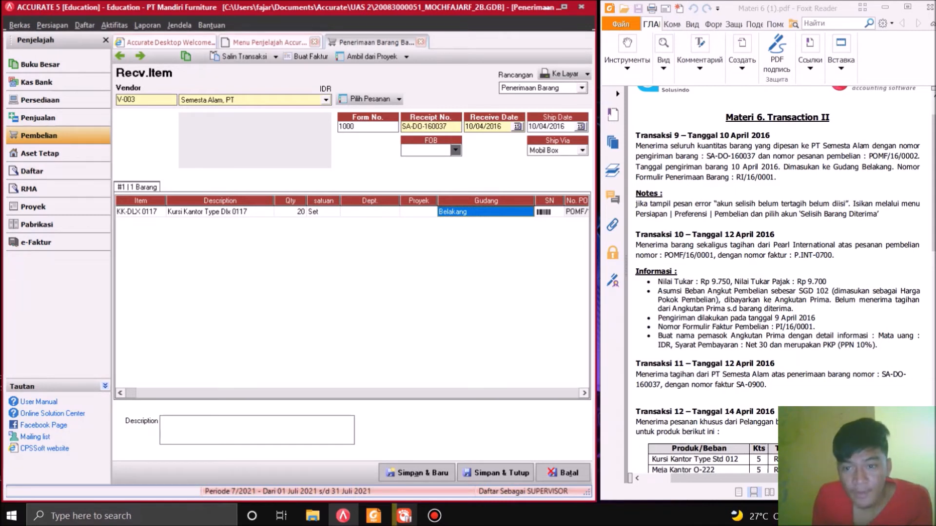
- Paste the RI form number from the PDF, reset Ship Via, and save the receipt
{"action": "left_click_drag", "start_coordinate": [772, 178], "coordinate": [736, 178]}
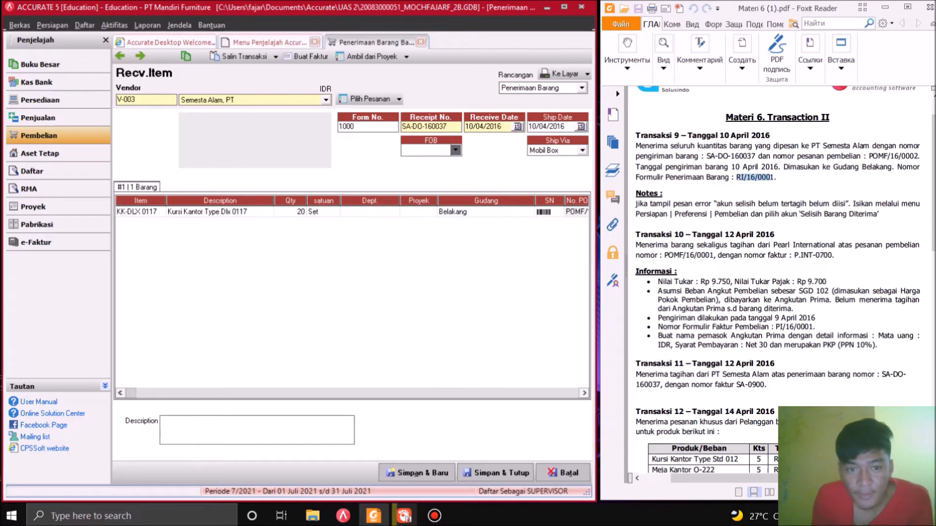
{"action": "key", "text": "alt+Tab"}
{"action": "key", "text": "ctrl+v"}
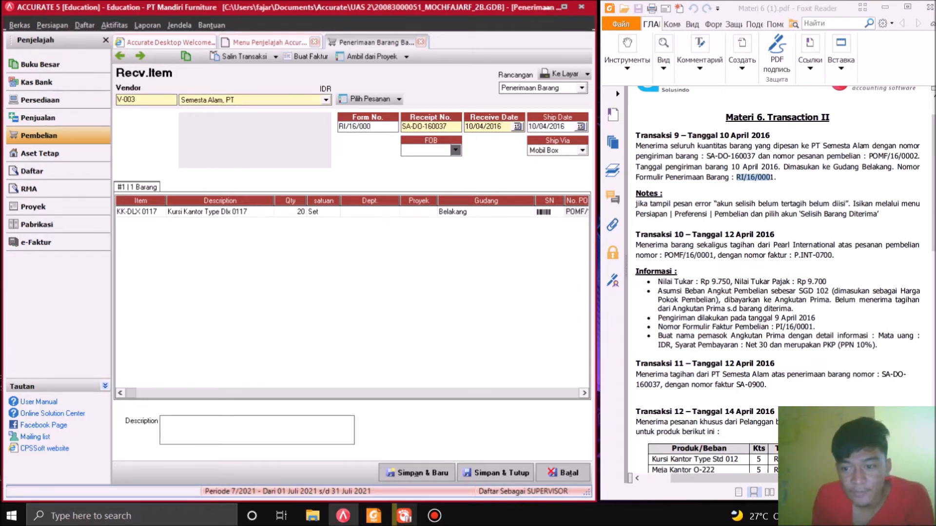
{"action": "left_click", "coordinate": [582, 151]}
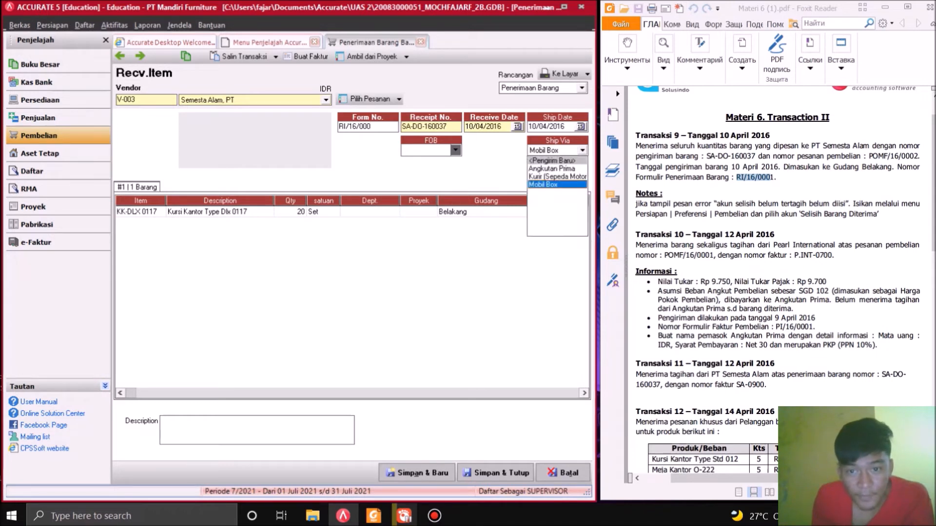
{"action": "left_click", "coordinate": [551, 169]}
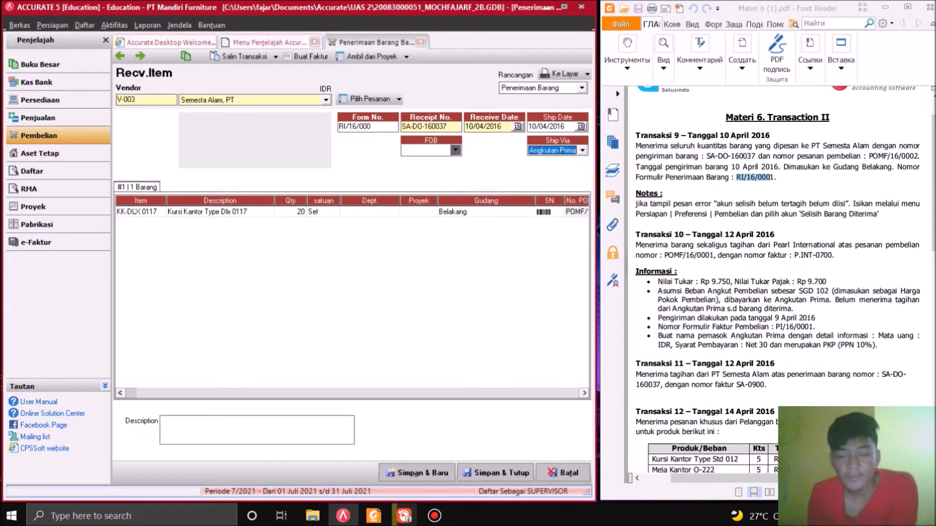
{"action": "key", "text": "alt+Down"}
{"action": "key", "text": "Down"}
{"action": "key", "text": "Return"}
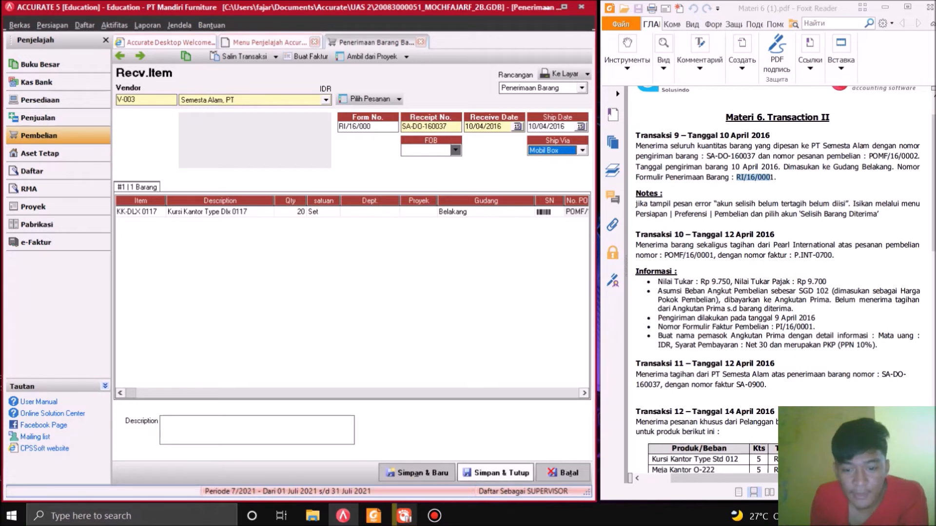
{"action": "left_click", "coordinate": [495, 472]}
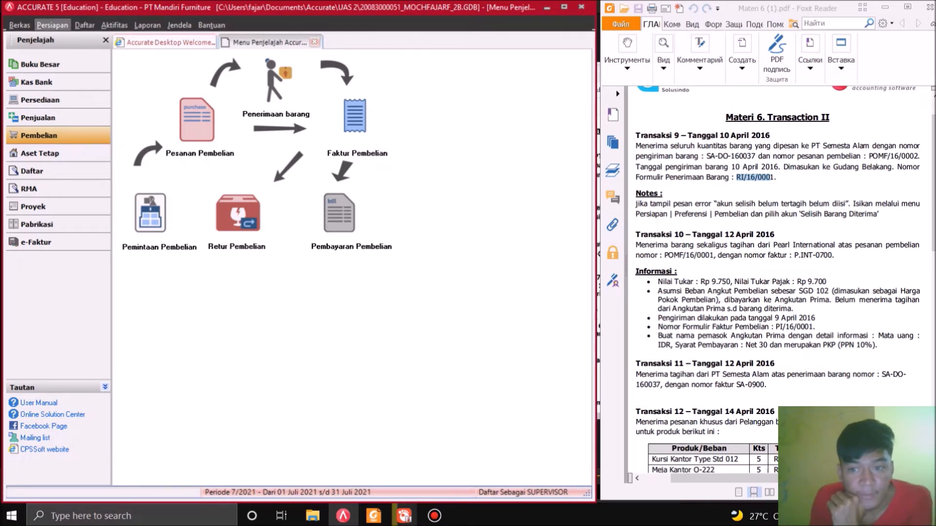
- In purchasing preferences, keep 5999 Selisih Barang Diterima as the unbilled goods difference account
{"action": "left_click", "coordinate": [52, 25]}
{"action": "left_click", "coordinate": [70, 53]}
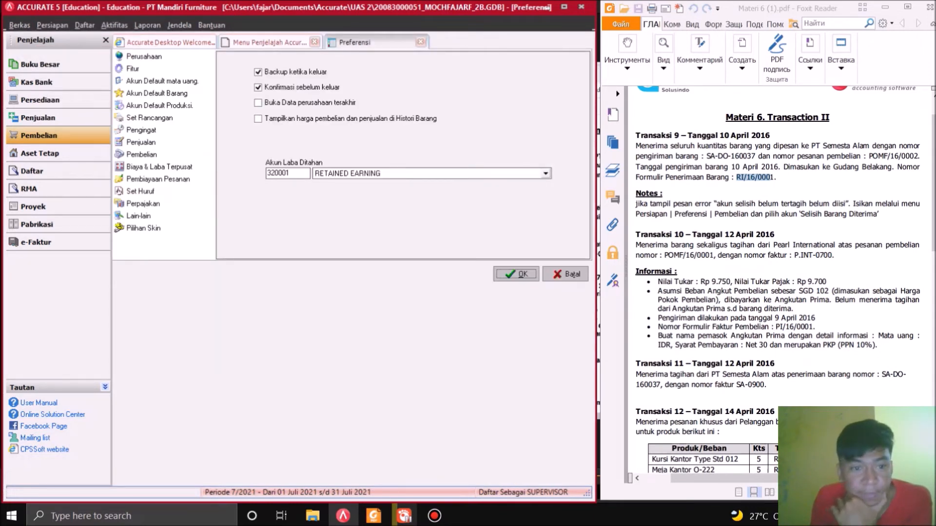
{"action": "left_click", "coordinate": [141, 154]}
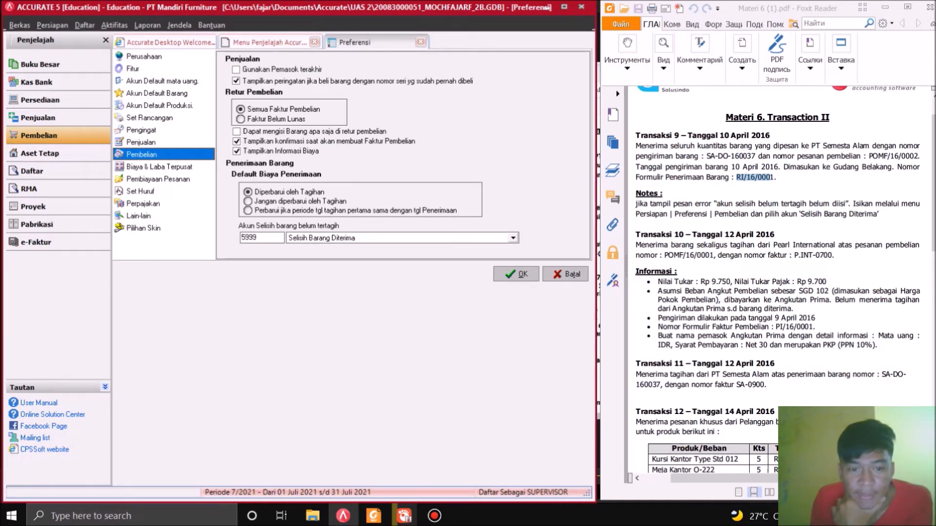
{"action": "left_click", "coordinate": [513, 238]}
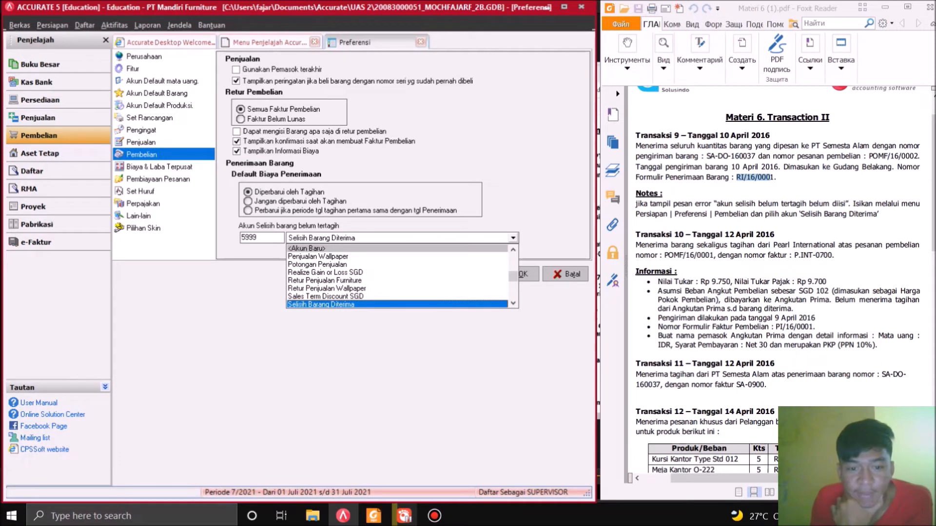
{"action": "key", "text": "Return"}
{"action": "key", "text": "Return"}
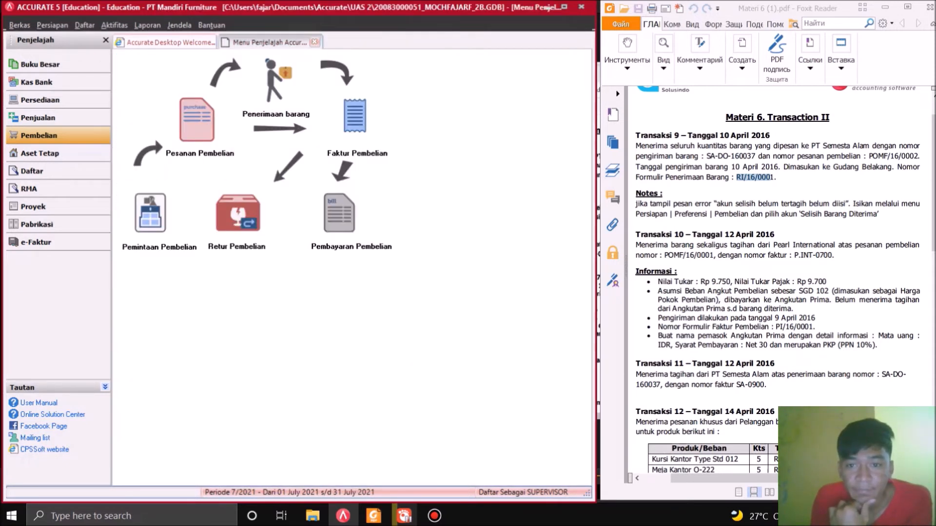
- Review the Transaksi 10 wording in the PDF and start a blank purchase invoice
{"action": "left_click", "coordinate": [435, 515]}
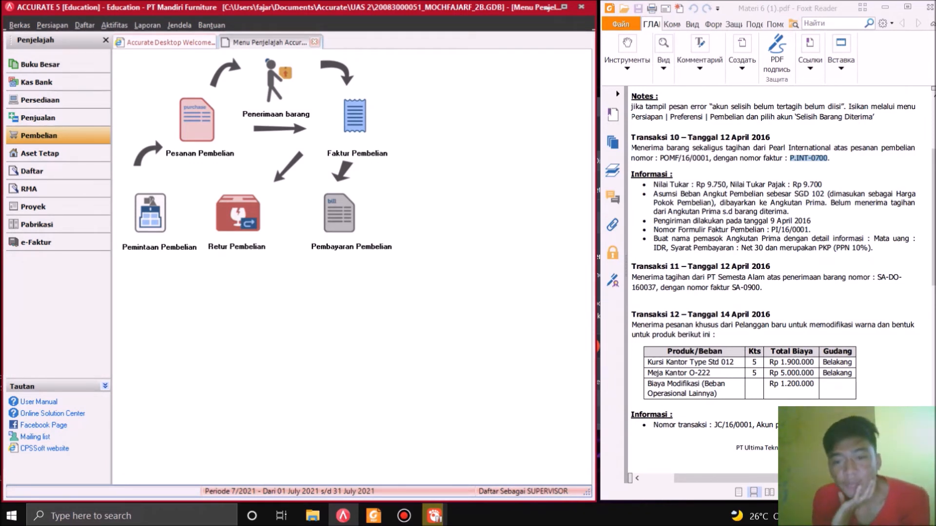
{"action": "left_click_drag", "start_coordinate": [632, 148], "coordinate": [765, 148]}
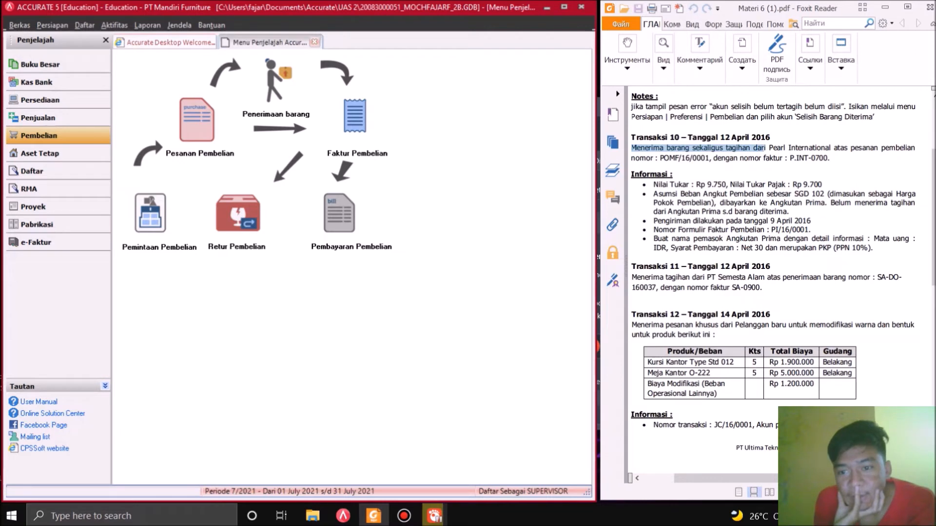
{"action": "left_click_drag", "start_coordinate": [765, 148], "coordinate": [709, 158]}
{"action": "left_click", "coordinate": [761, 158]}
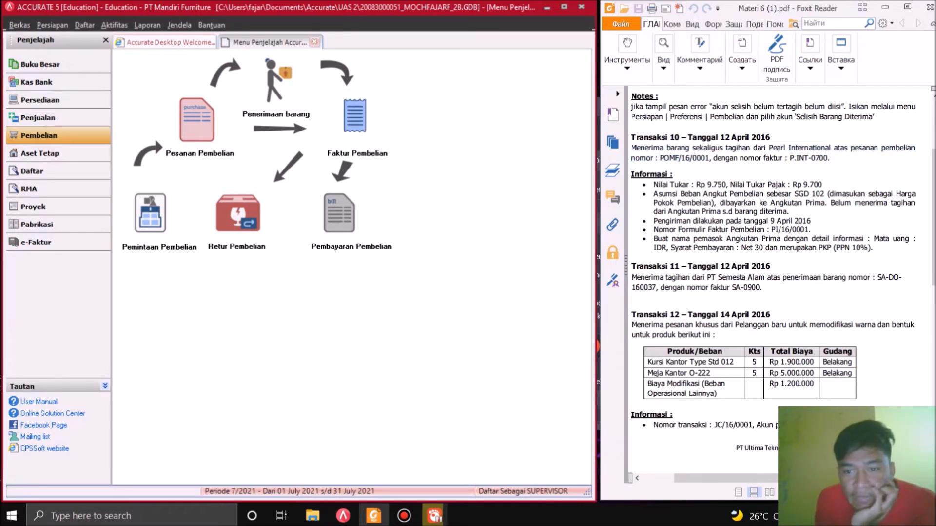
{"action": "left_click_drag", "start_coordinate": [637, 148], "coordinate": [750, 148]}
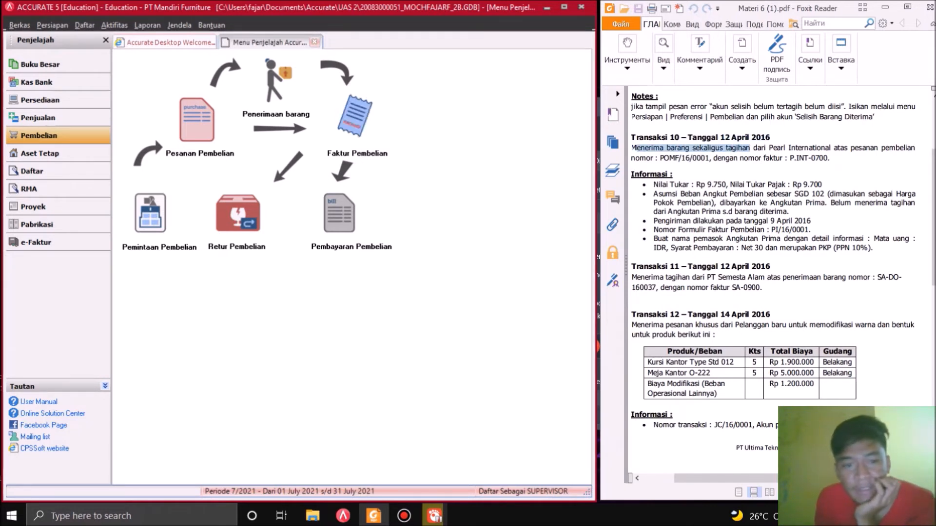
{"action": "left_click", "coordinate": [355, 115]}
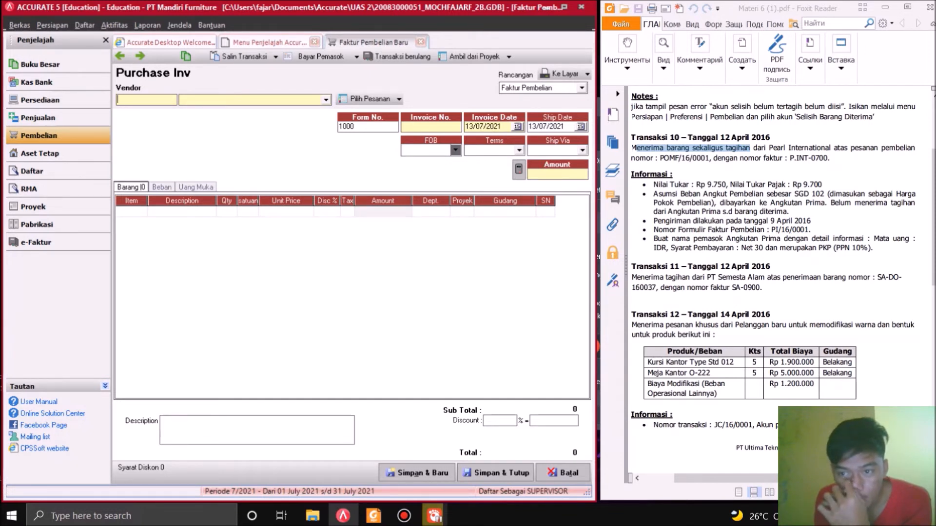
- Copy P.INT-0700 from the PDF into the invoice's Invoice No. field
{"action": "left_click_drag", "start_coordinate": [790, 158], "coordinate": [828, 158]}
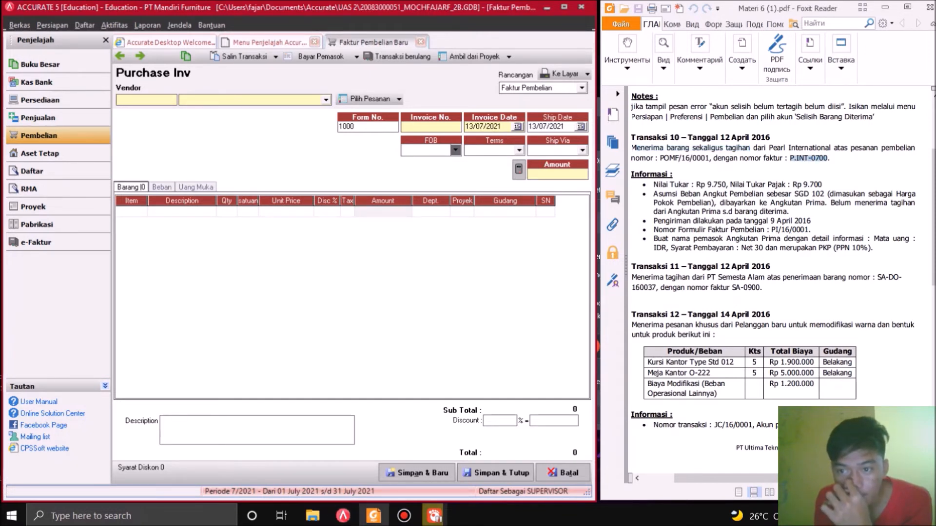
{"action": "right_click", "coordinate": [797, 157]}
{"action": "left_click", "coordinate": [819, 161]}
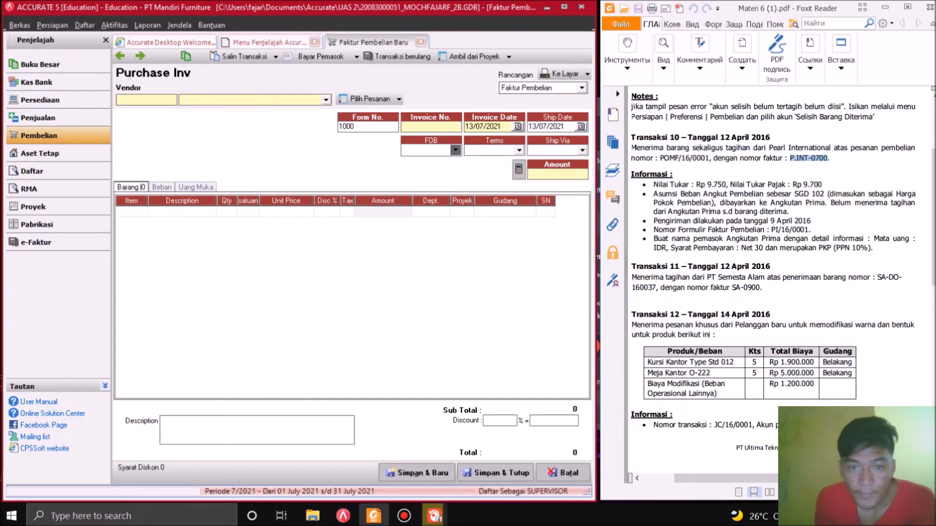
{"action": "left_click", "coordinate": [429, 126]}
{"action": "key", "text": "ctrl+v"}
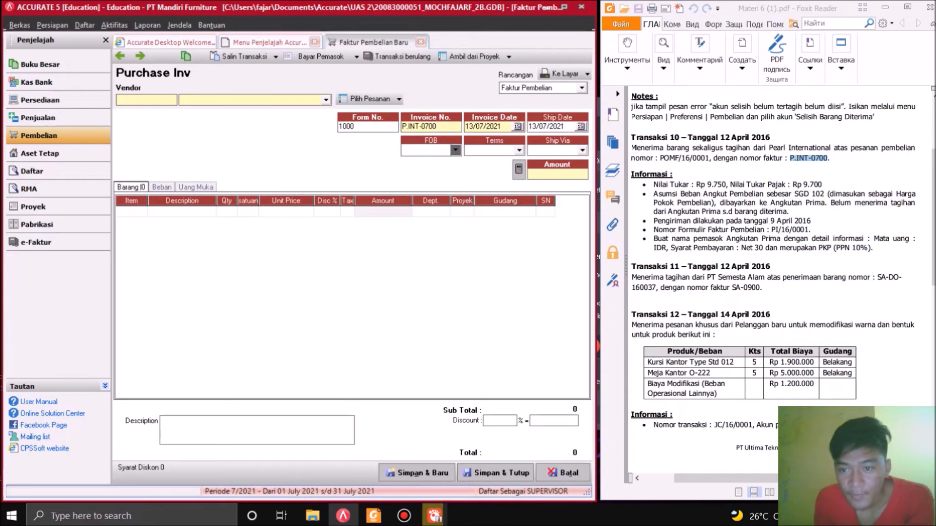
- Set the invoice date to 12/04/2016
{"action": "left_click_drag", "start_coordinate": [689, 138], "coordinate": [770, 138]}
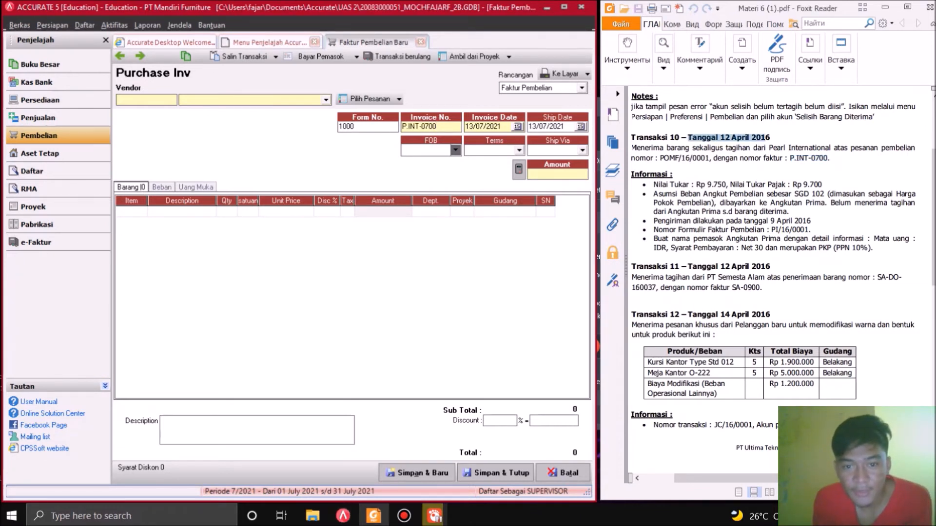
{"action": "key", "text": "alt+Tab"}
{"action": "key", "text": "Tab"}
{"action": "type", "text": "12/0"}
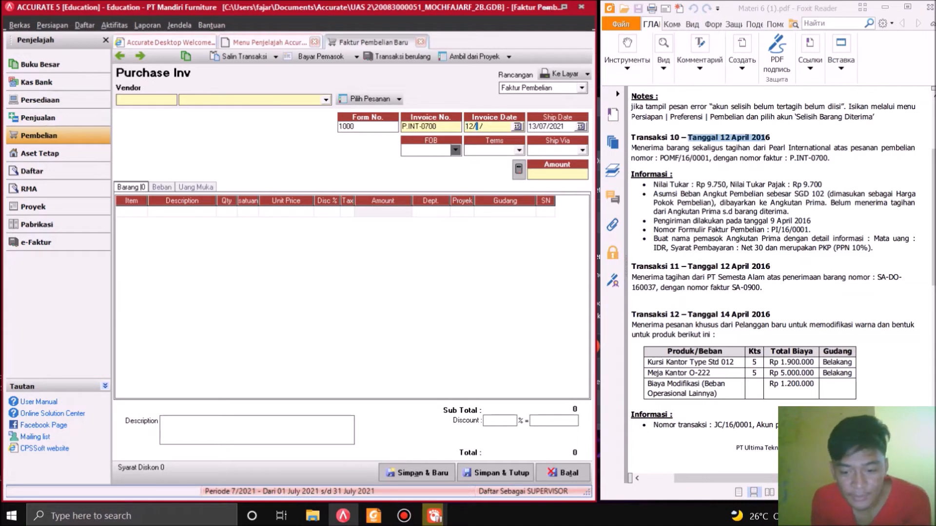
{"action": "type", "text": "4/2016"}
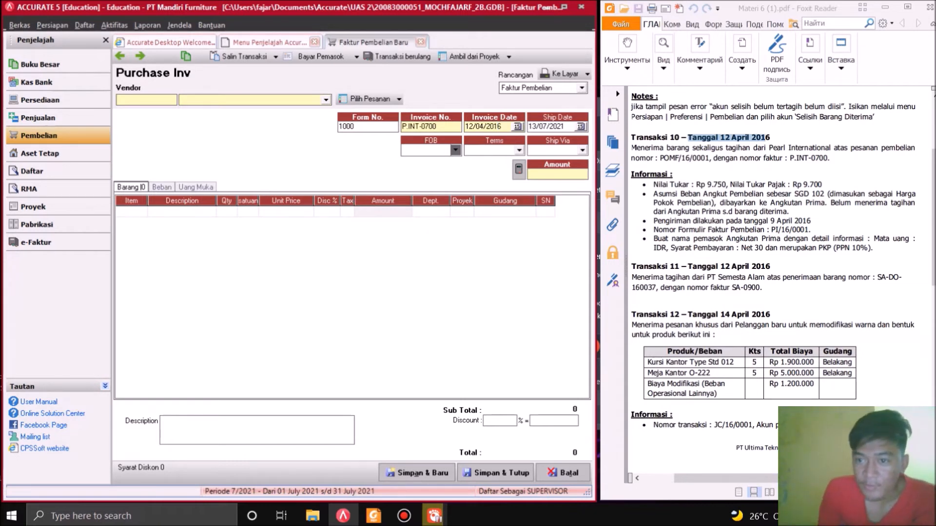
{"action": "left_click_drag", "start_coordinate": [851, 148], "coordinate": [710, 159]}
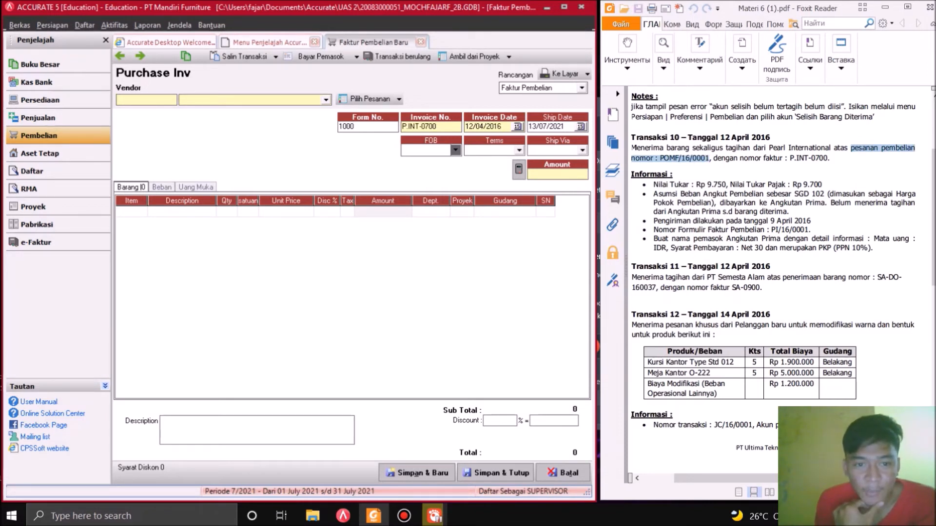
{"action": "left_click", "coordinate": [325, 99]}
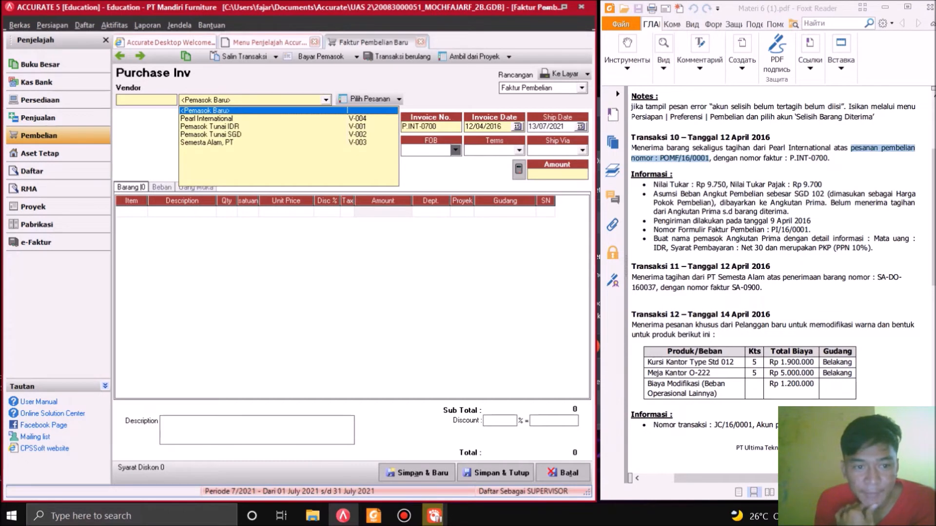
- Choose Pearl International as vendor and enter the SGD exchange rate 9750
{"action": "key", "text": "Down"}
{"action": "key", "text": "Return"}
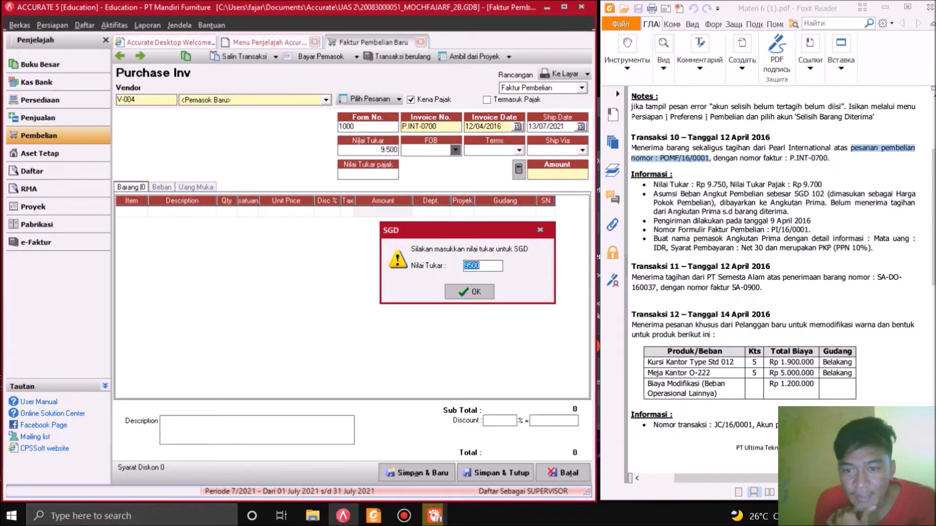
{"action": "left_click_drag", "start_coordinate": [653, 184], "coordinate": [725, 184]}
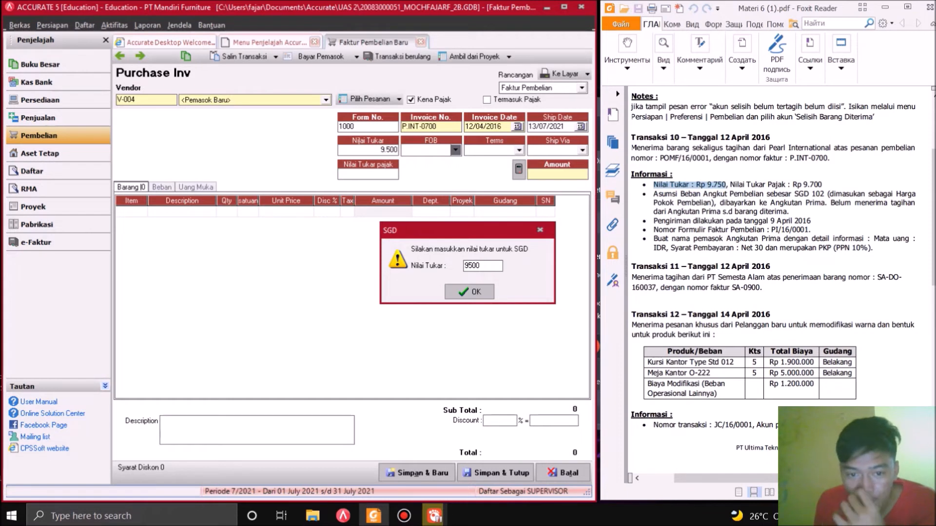
{"action": "key", "text": "alt+Tab"}
{"action": "type", "text": "0750"}
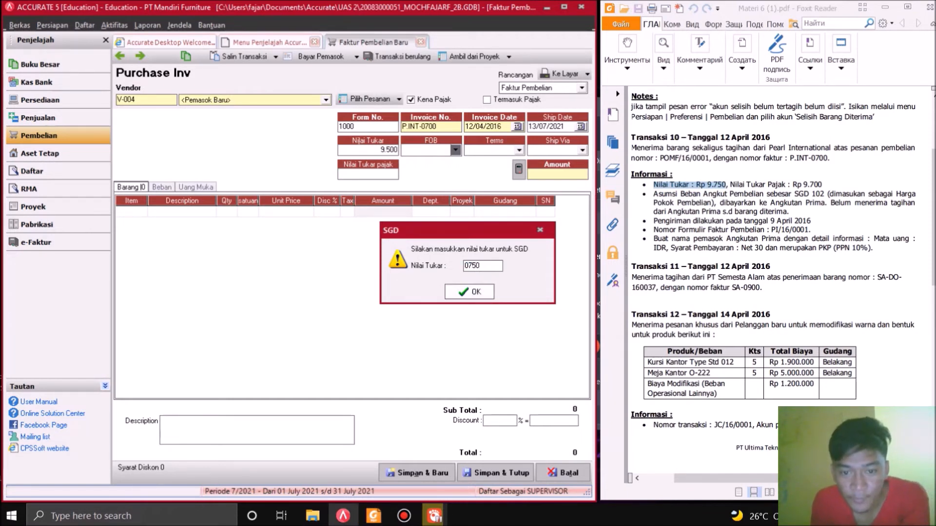
{"action": "left_click", "coordinate": [467, 265]}
{"action": "key", "text": "BackSpace"}
{"action": "type", "text": "9"}
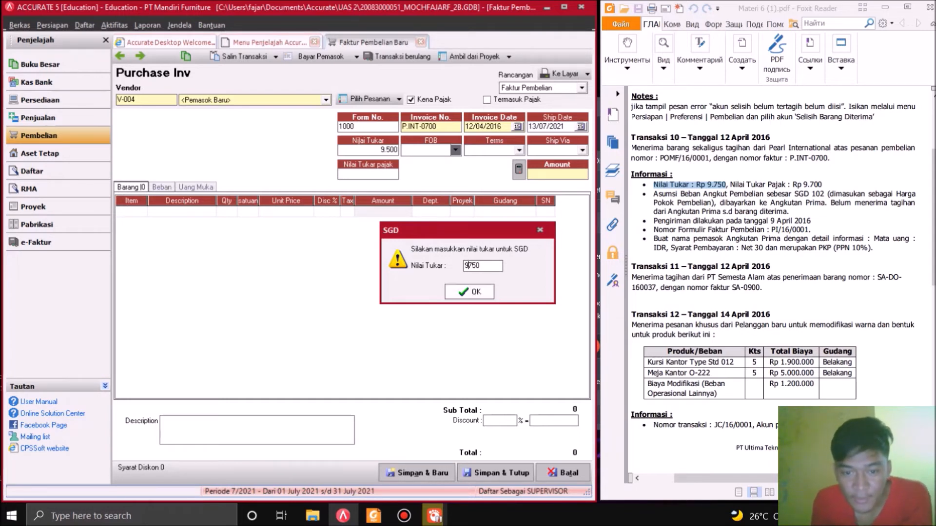
{"action": "key", "text": "Return"}
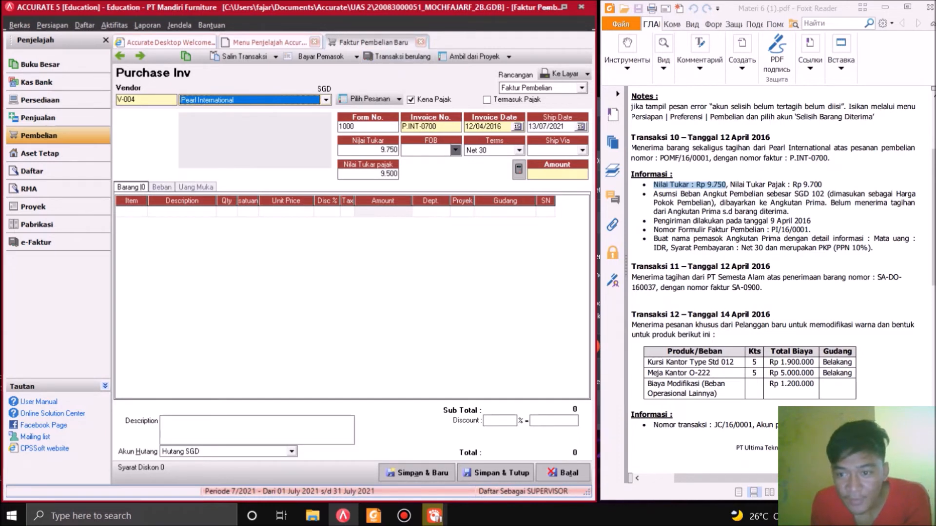
- Correct the tax exchange rate (Nilai Tukar pajak) to 9700
{"action": "left_click_drag", "start_coordinate": [730, 185], "coordinate": [822, 185]}
{"action": "key", "text": "Escape"}
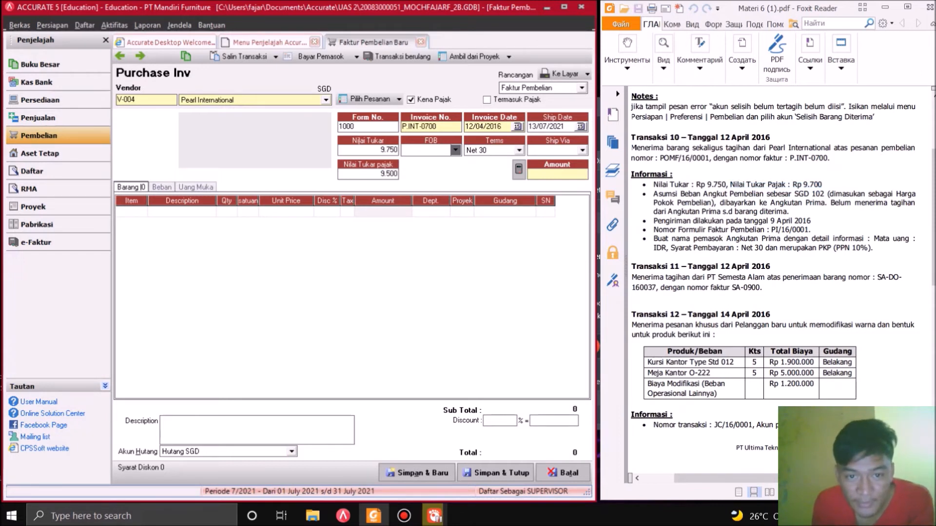
{"action": "left_click", "coordinate": [368, 173]}
{"action": "key", "text": "BackSpace"}
{"action": "key", "text": "BackSpace"}
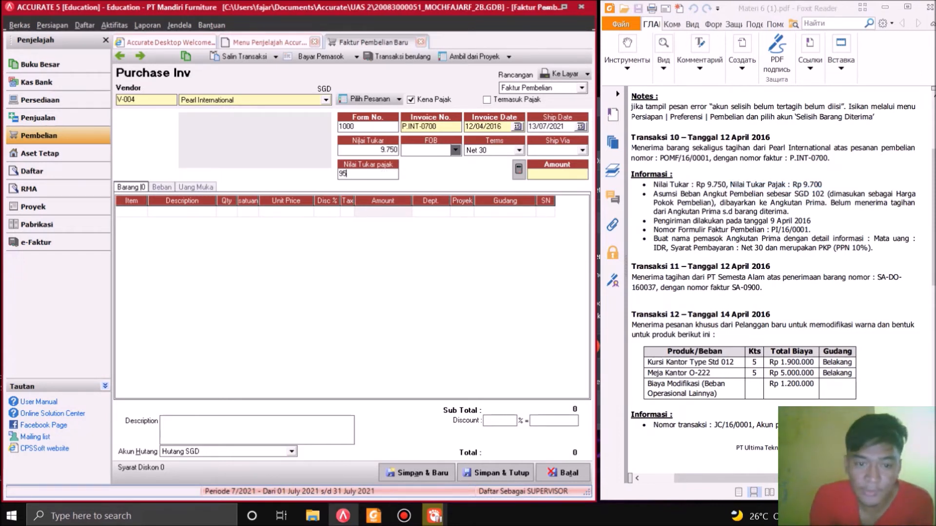
{"action": "key", "text": "BackSpace"}
{"action": "type", "text": "700"}
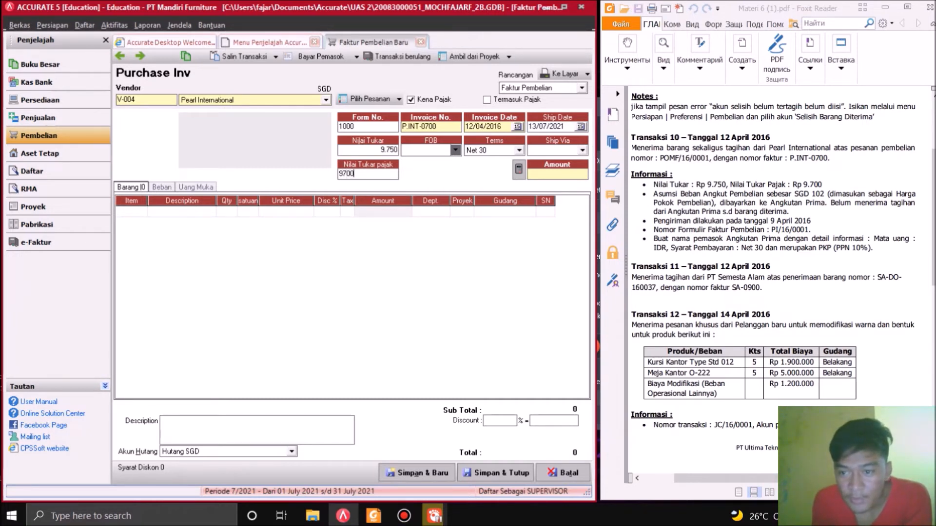
{"action": "left_click_drag", "start_coordinate": [851, 148], "coordinate": [710, 158]}
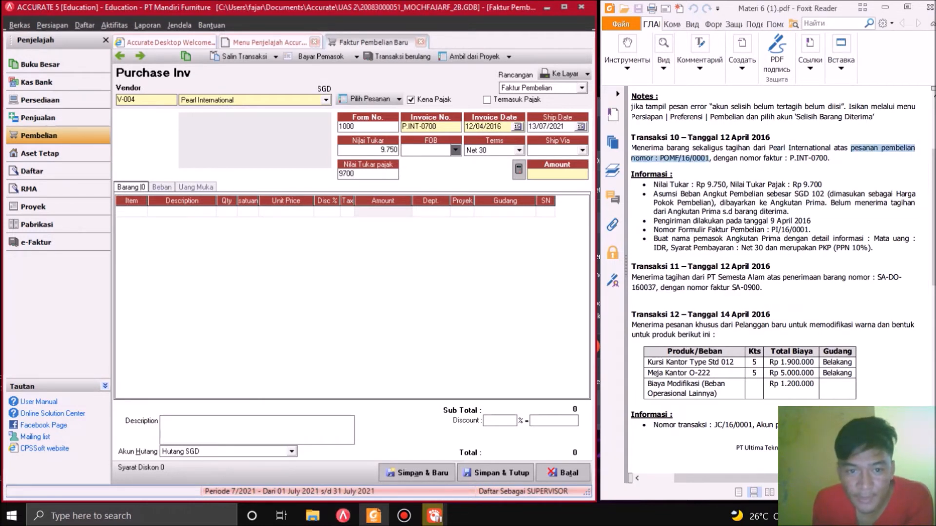
- Pull purchase order POMF/16/0001's items MK-0123 and MK-0222 into the invoice
{"action": "left_click", "coordinate": [369, 99]}
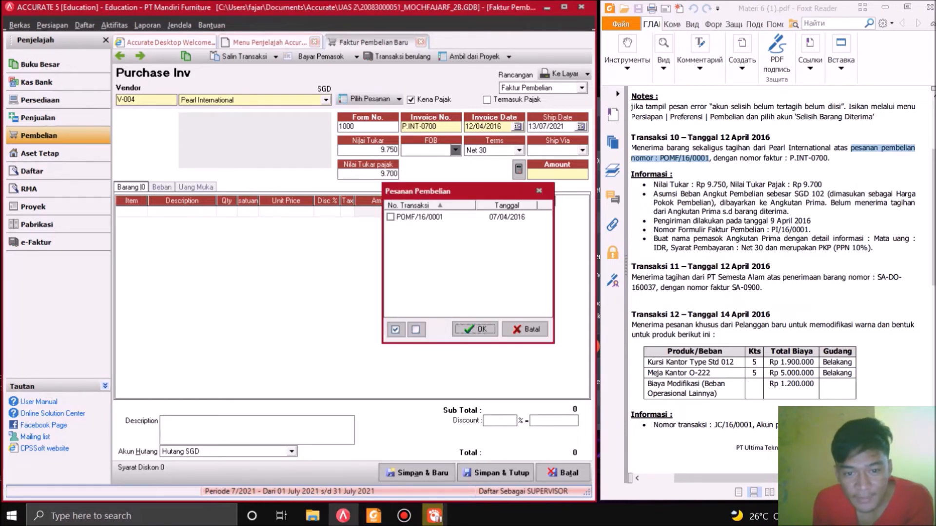
{"action": "left_click", "coordinate": [390, 217]}
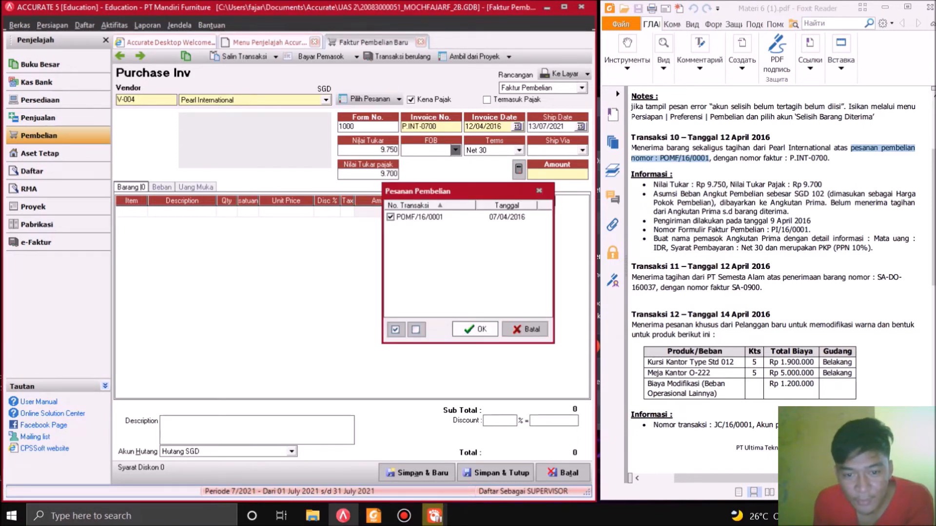
{"action": "key", "text": "Return"}
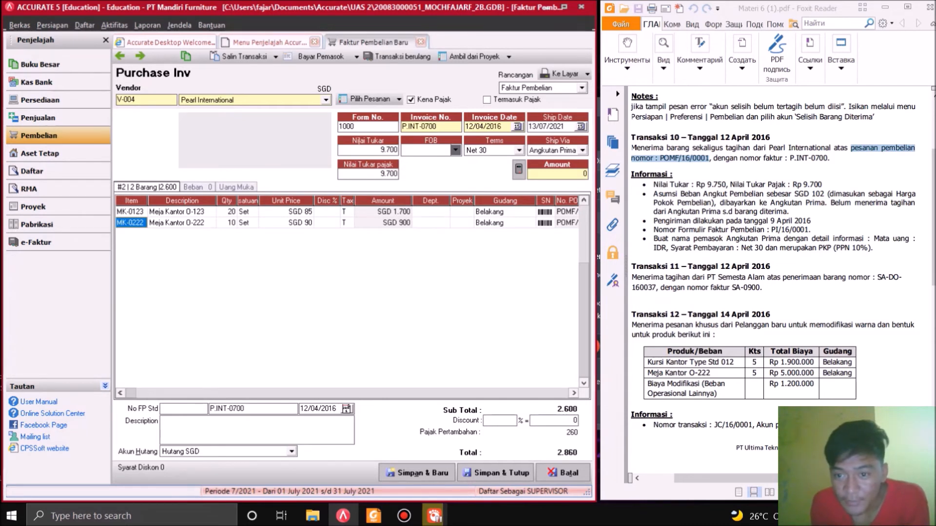
- Read the freight assumption and shipping date lines in the PDF instructions
{"action": "left_click_drag", "start_coordinate": [658, 194], "coordinate": [674, 202]}
{"action": "left_click", "coordinate": [674, 220]}
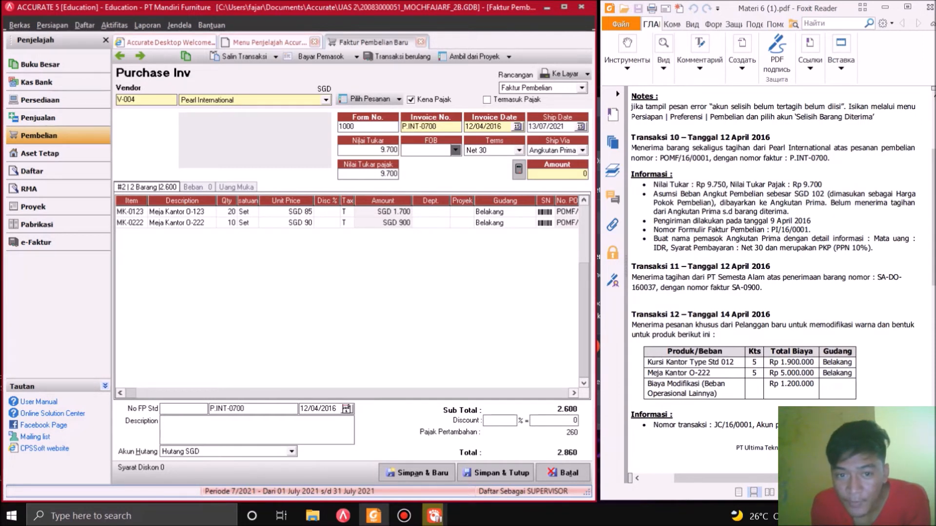
{"action": "left_click_drag", "start_coordinate": [654, 221], "coordinate": [811, 221]}
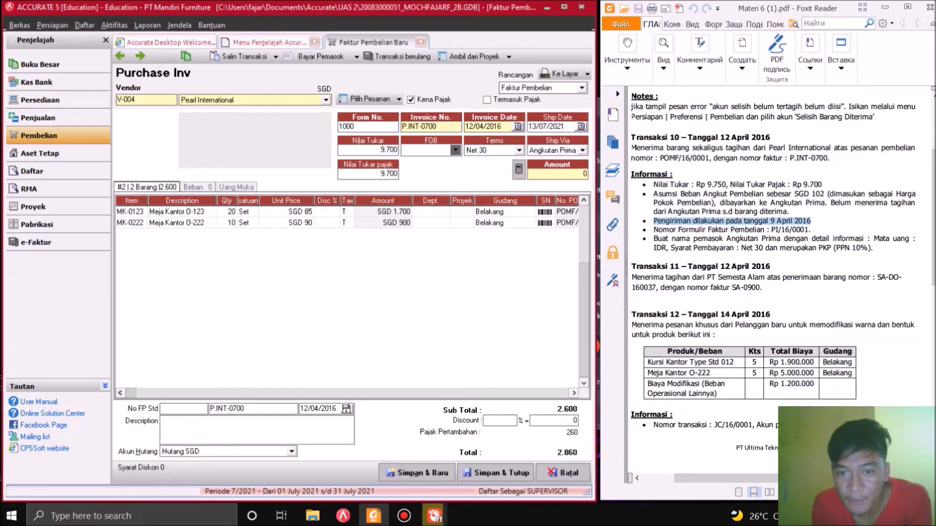
- Set the ship date to 09/04/2016 and the form number to PI/16/0001
{"action": "left_click_drag", "start_coordinate": [567, 127], "coordinate": [543, 126]}
{"action": "type", "text": "09/0"}
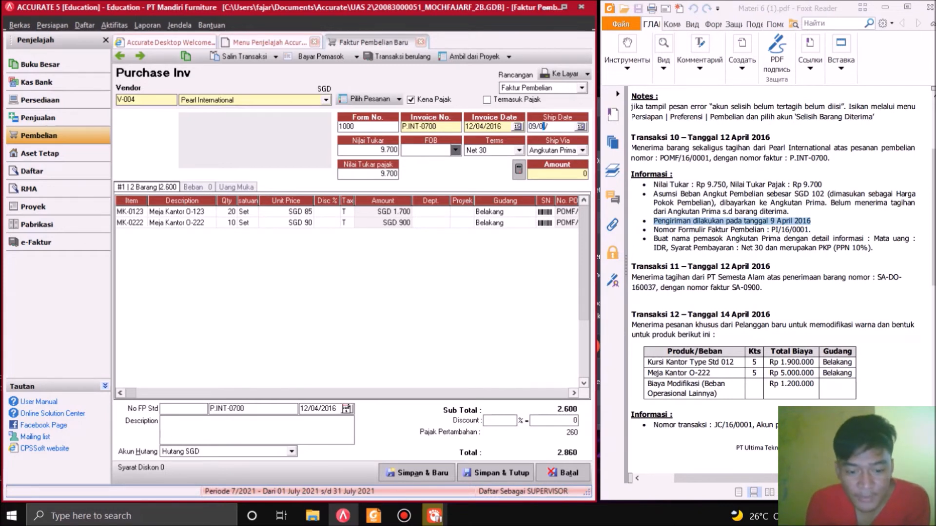
{"action": "type", "text": "4/2016"}
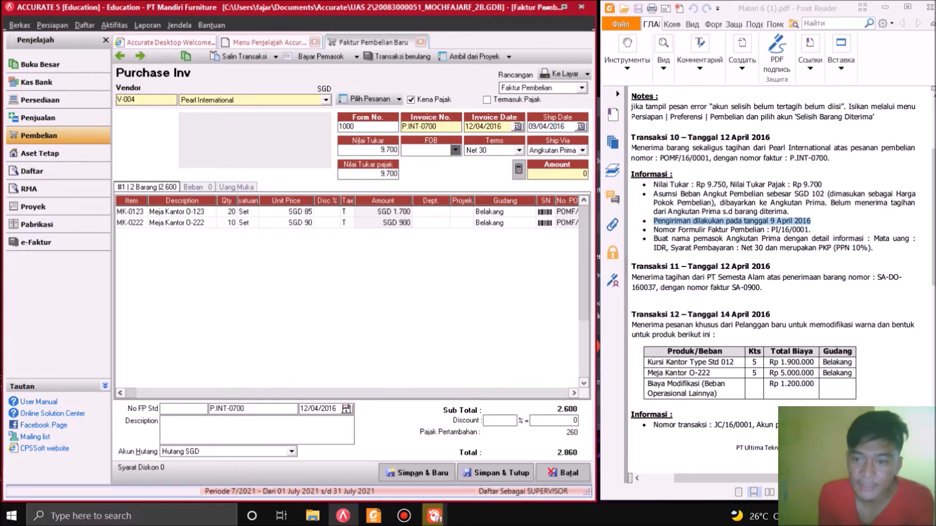
{"action": "left_click_drag", "start_coordinate": [670, 230], "coordinate": [798, 230]}
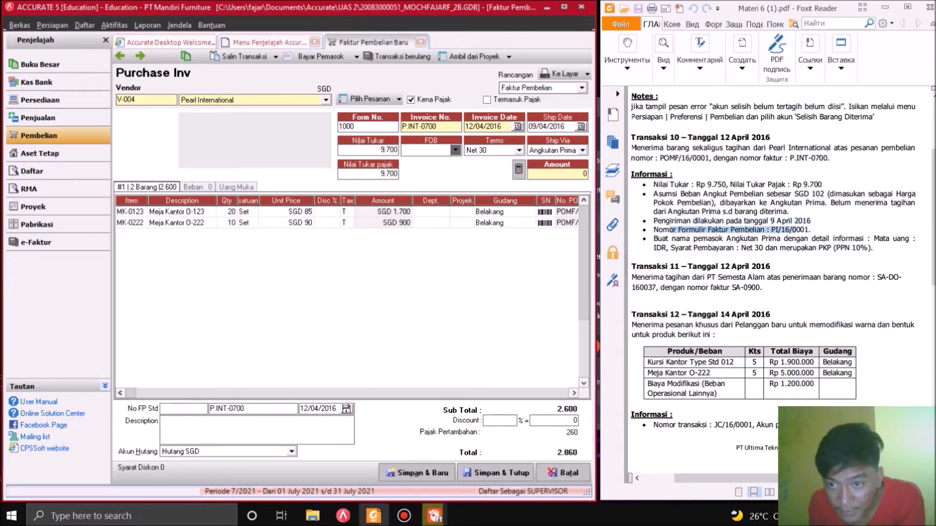
{"action": "left_click", "coordinate": [811, 221]}
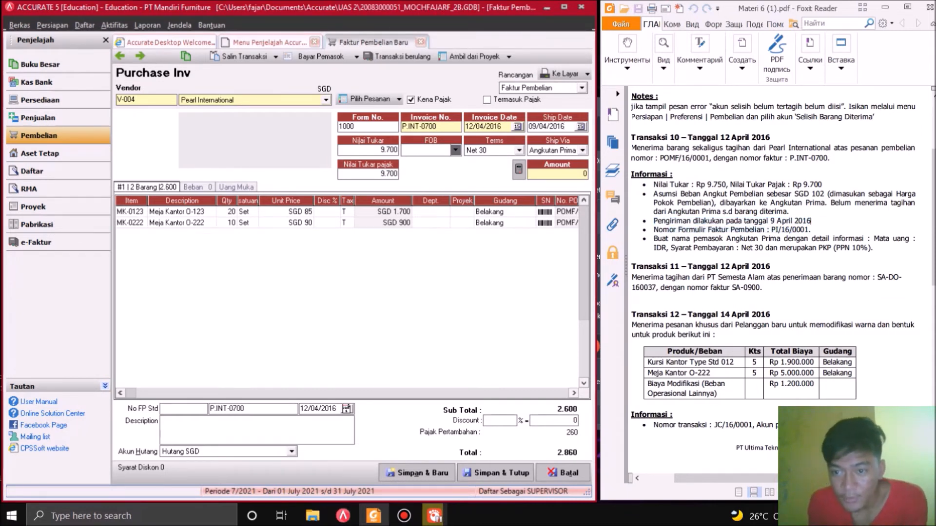
{"action": "left_click_drag", "start_coordinate": [807, 230], "coordinate": [771, 229]}
{"action": "key", "text": "ctrl+c"}
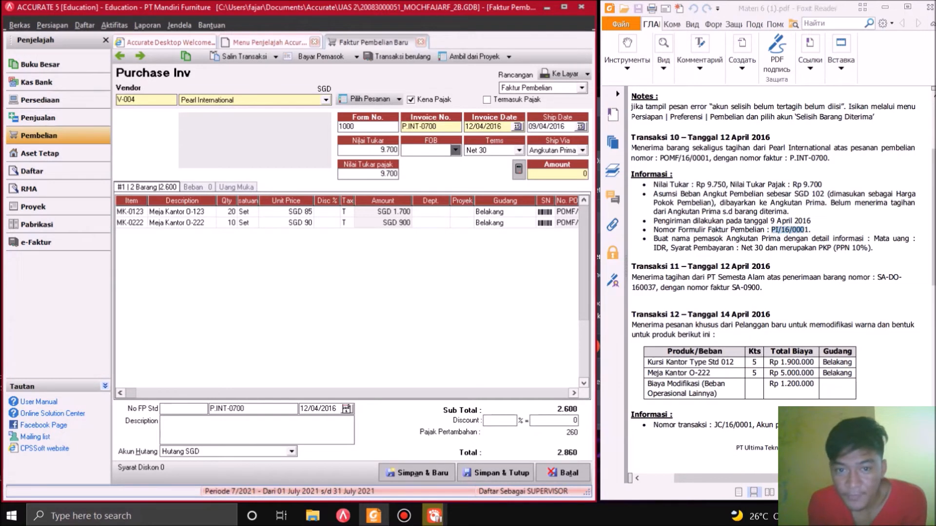
{"action": "key", "text": "alt+Tab"}
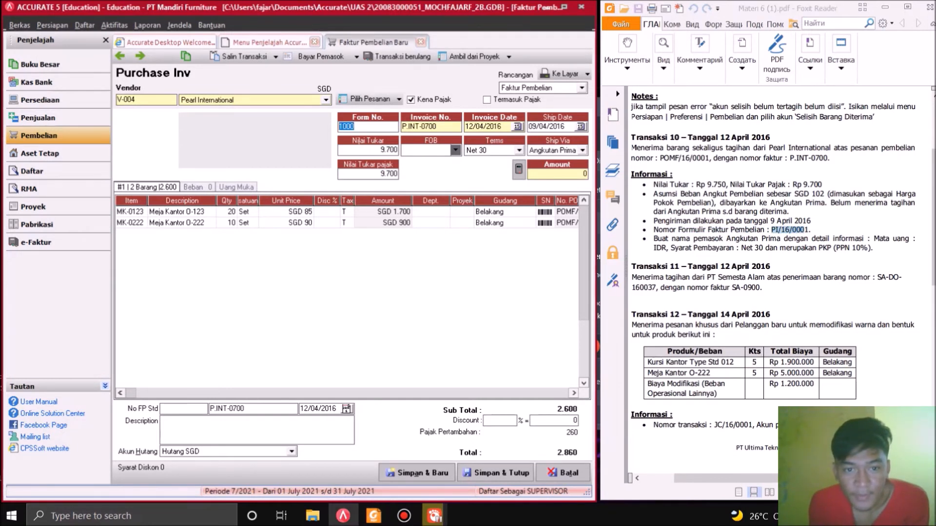
{"action": "key", "text": "ctrl+v"}
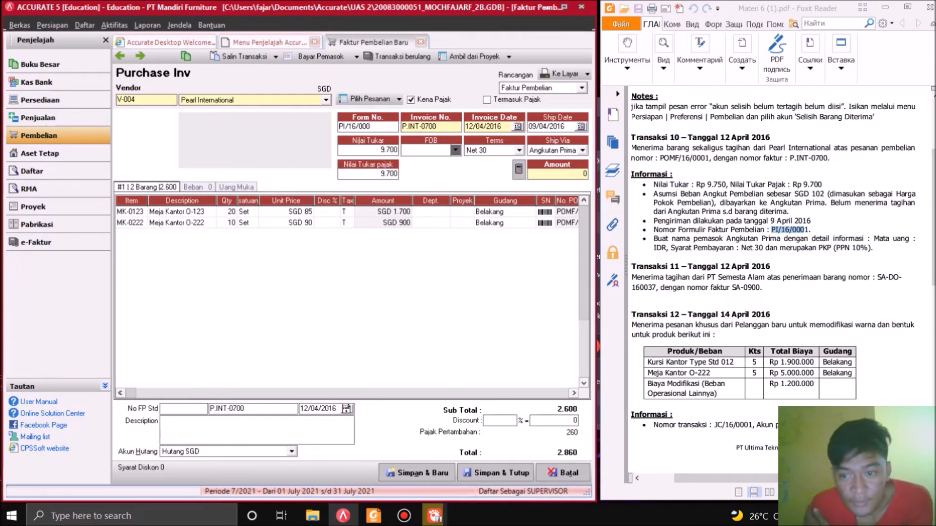
{"action": "type", "text": "1"}
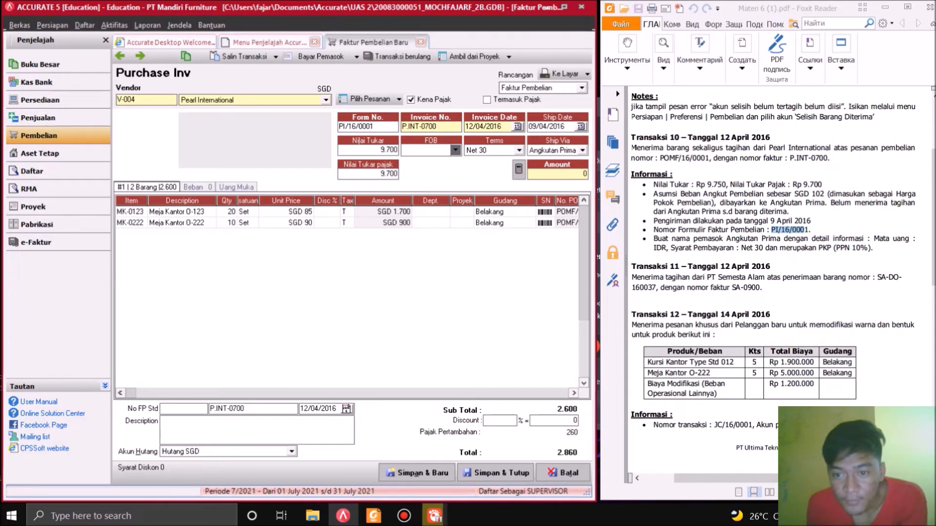
- Keep Angkutan Prima as the shipping method after checking the PDF's freight notes
{"action": "left_click_drag", "start_coordinate": [671, 194], "coordinate": [789, 213]}
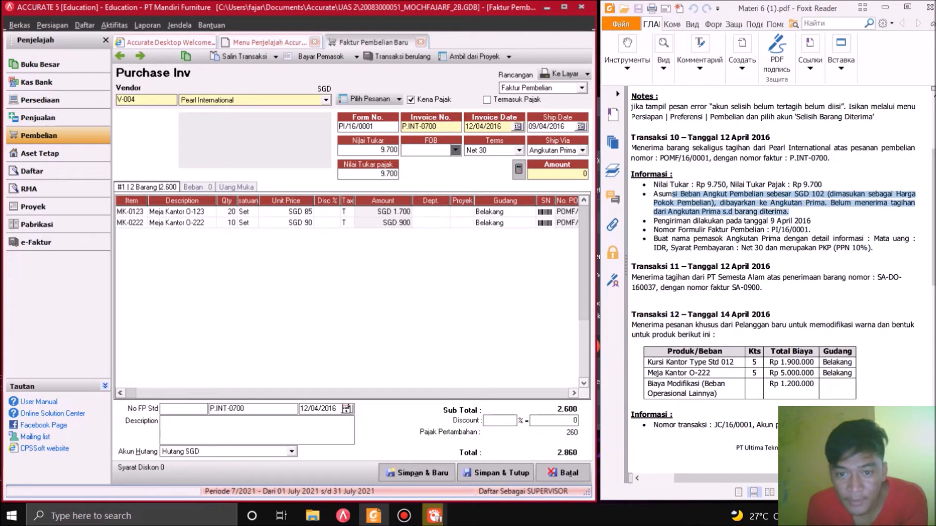
{"action": "left_click", "coordinate": [582, 150]}
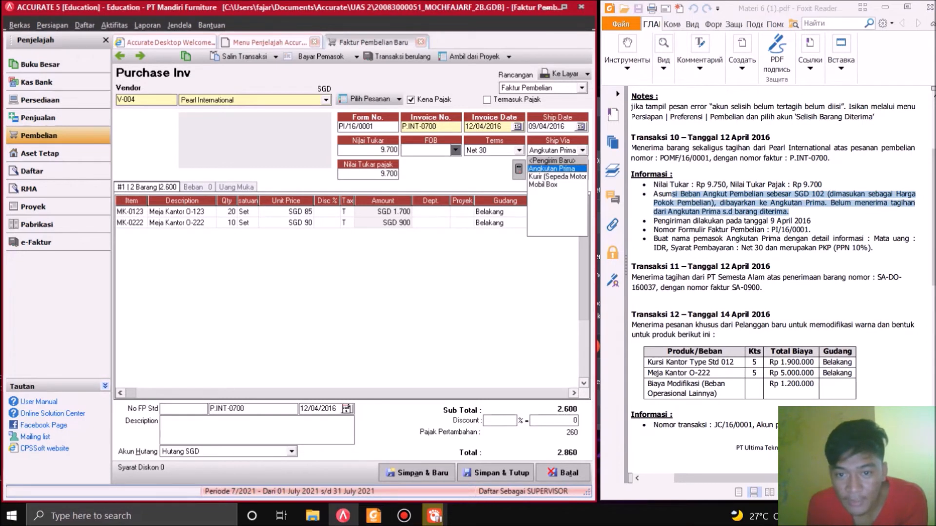
{"action": "left_click", "coordinate": [551, 163]}
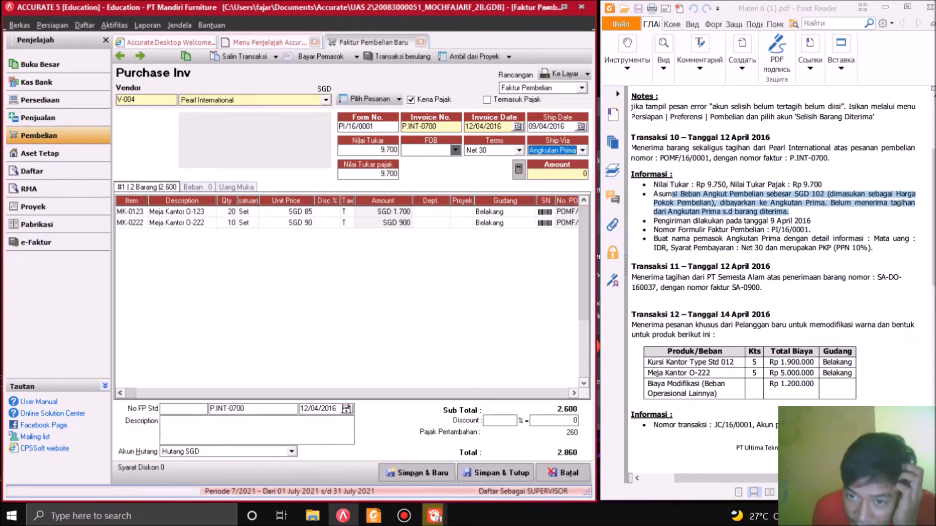
{"action": "left_click_drag", "start_coordinate": [812, 230], "coordinate": [871, 248]}
{"action": "left_click", "coordinate": [872, 249]}
{"action": "left_click_drag", "start_coordinate": [657, 195], "coordinate": [837, 203]}
{"action": "left_click", "coordinate": [850, 204]}
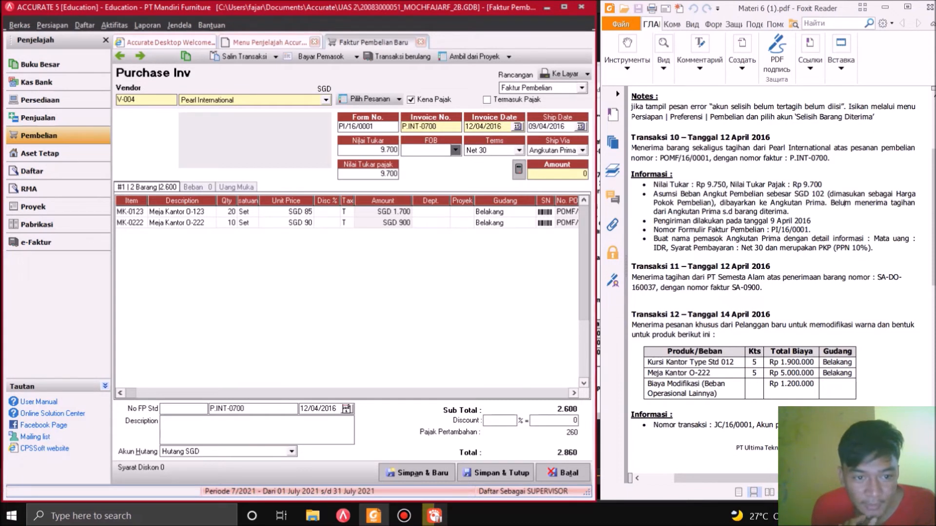
- Add an expense line for account 5103 Beban Angkut Pembelian with amount SGD 102
{"action": "left_click", "coordinate": [194, 187]}
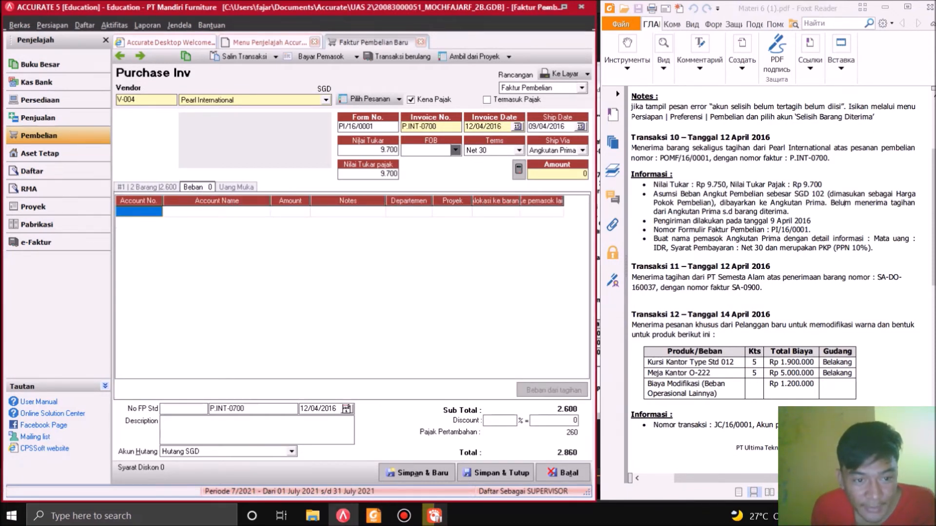
{"action": "left_click", "coordinate": [157, 211]}
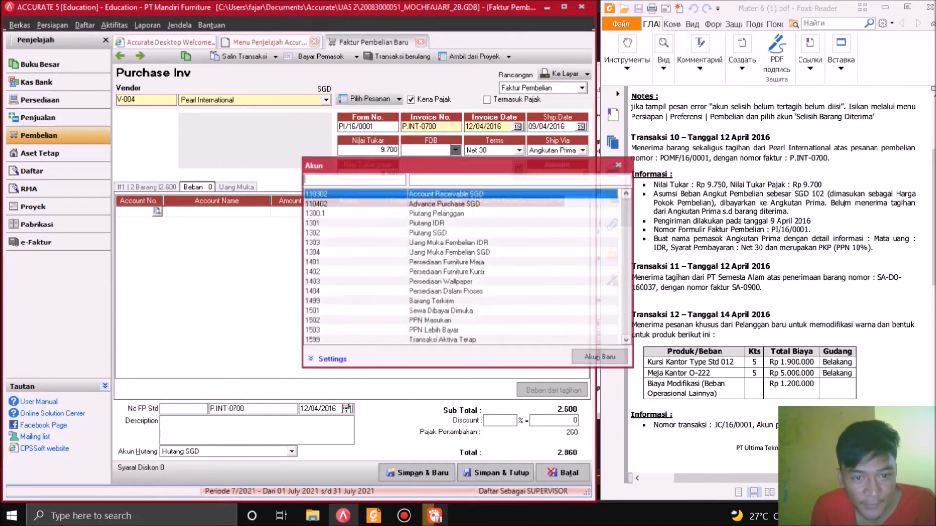
{"action": "type", "text": "beban"}
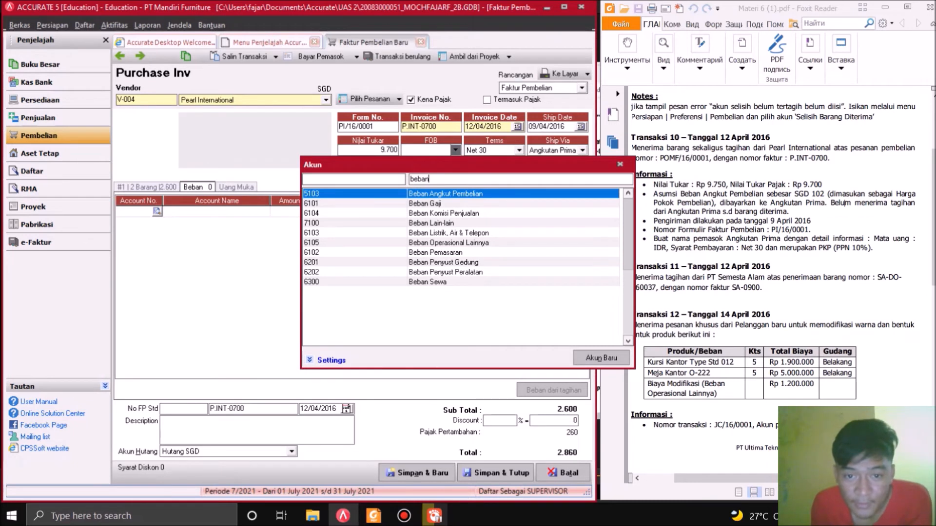
{"action": "key", "text": "Return"}
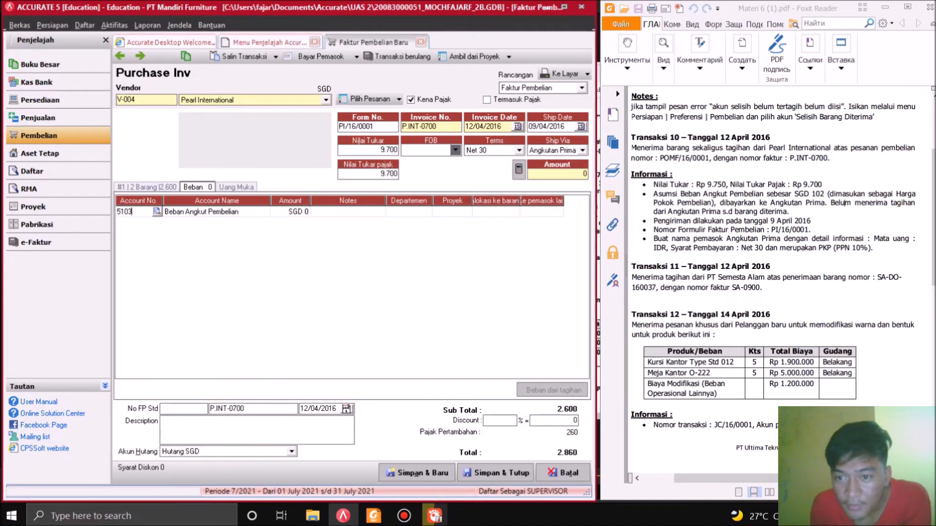
{"action": "left_click_drag", "start_coordinate": [823, 194], "coordinate": [783, 194]}
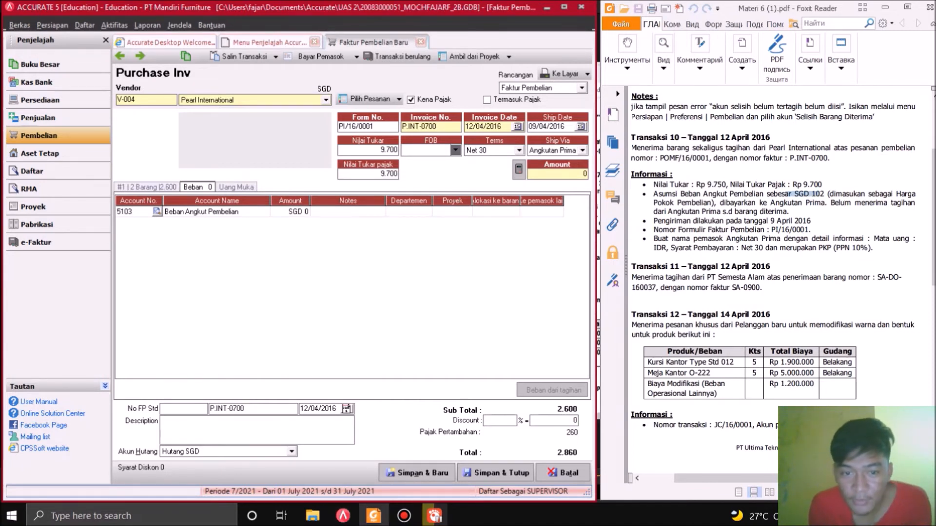
{"action": "left_click", "coordinate": [291, 212]}
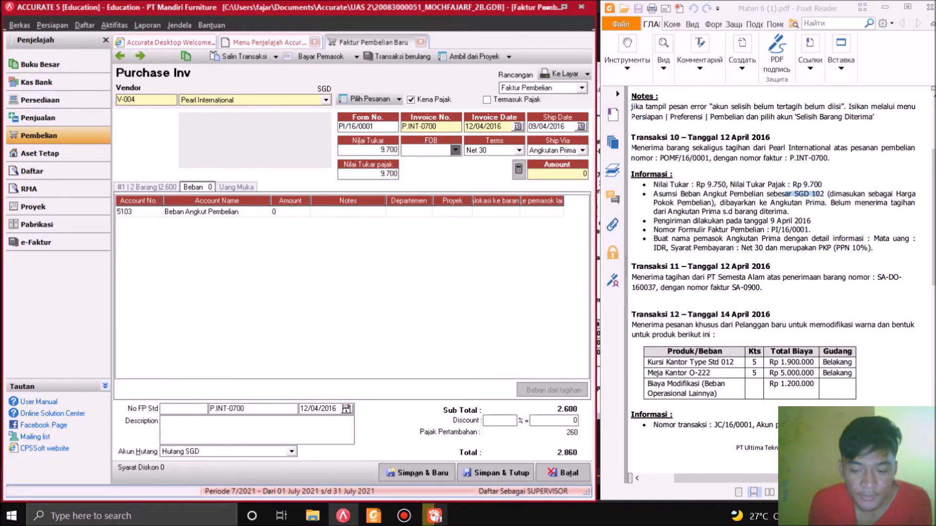
{"action": "type", "text": "102"}
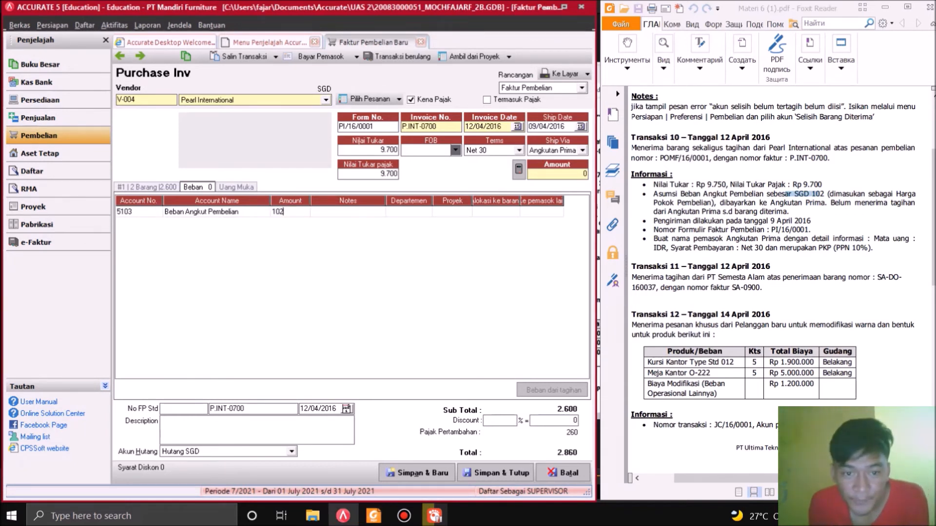
{"action": "key", "text": "Tab"}
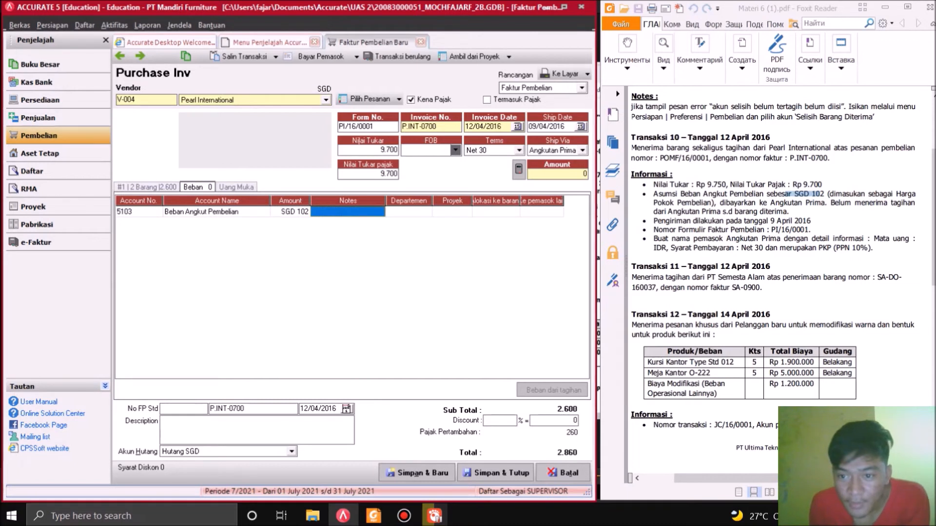
- Mark the freight expense as charged to another supplier and bring up the supplier list
{"action": "left_click_drag", "start_coordinate": [723, 203], "coordinate": [877, 203]}
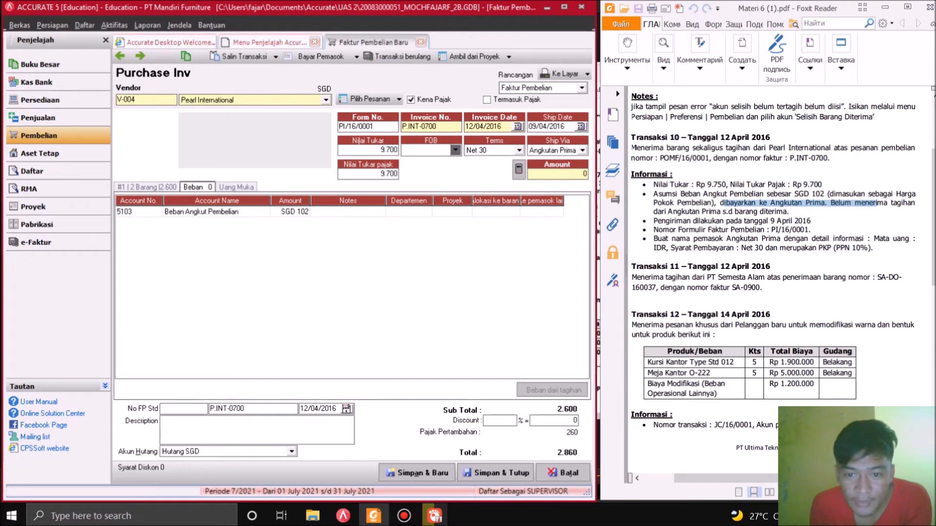
{"action": "key", "text": "alt+Tab"}
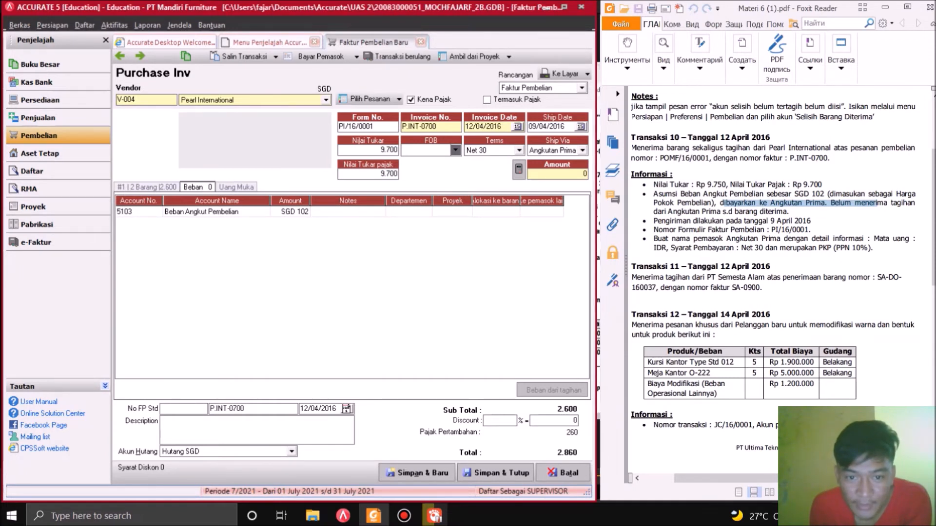
{"action": "left_click_drag", "start_coordinate": [447, 200], "coordinate": [570, 200]}
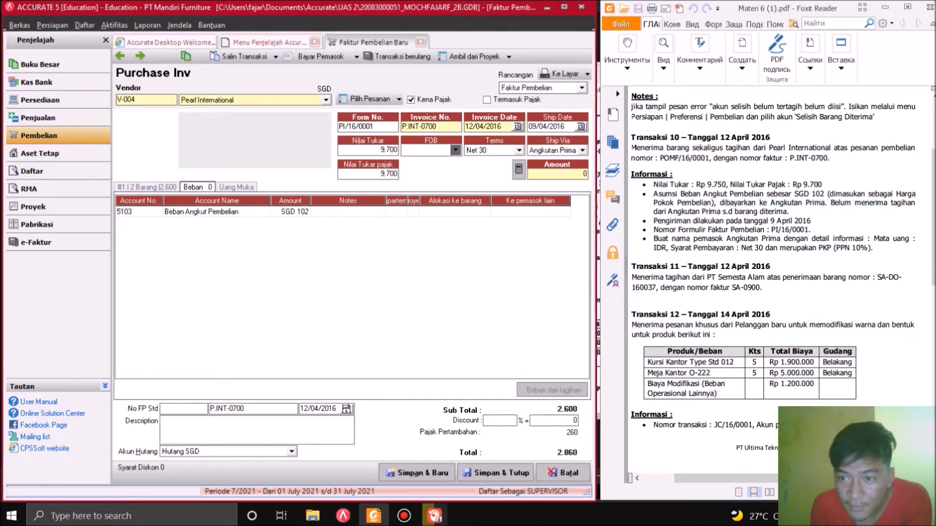
{"action": "left_click_drag", "start_coordinate": [748, 203], "coordinate": [798, 202]}
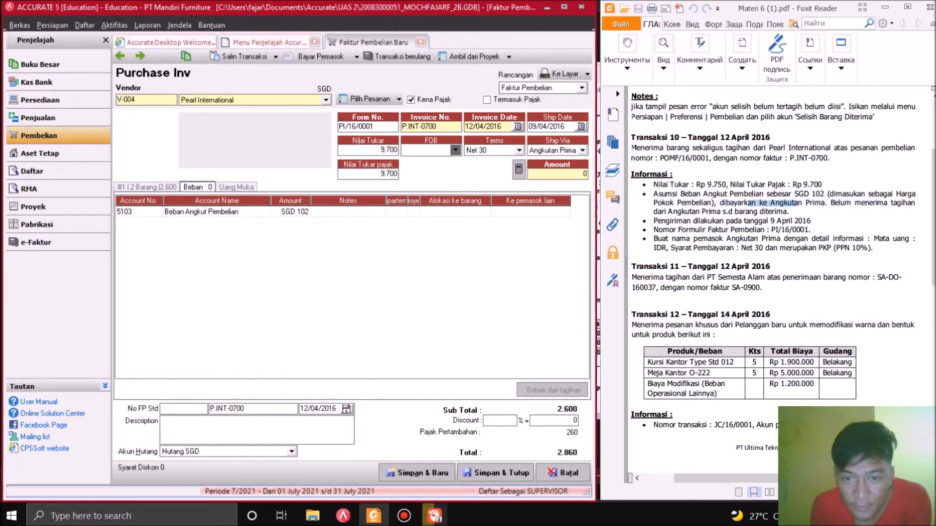
{"action": "left_click", "coordinate": [530, 212]}
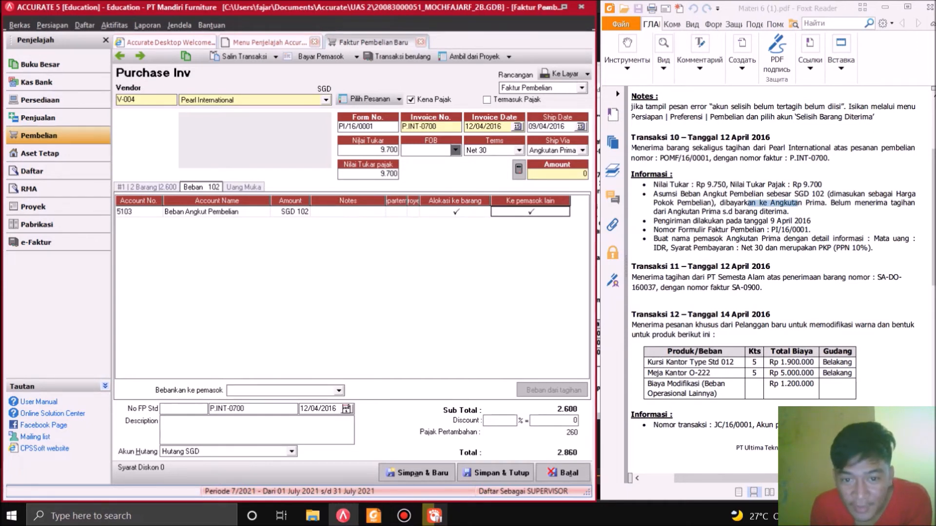
{"action": "left_click_drag", "start_coordinate": [825, 203], "coordinate": [811, 221]}
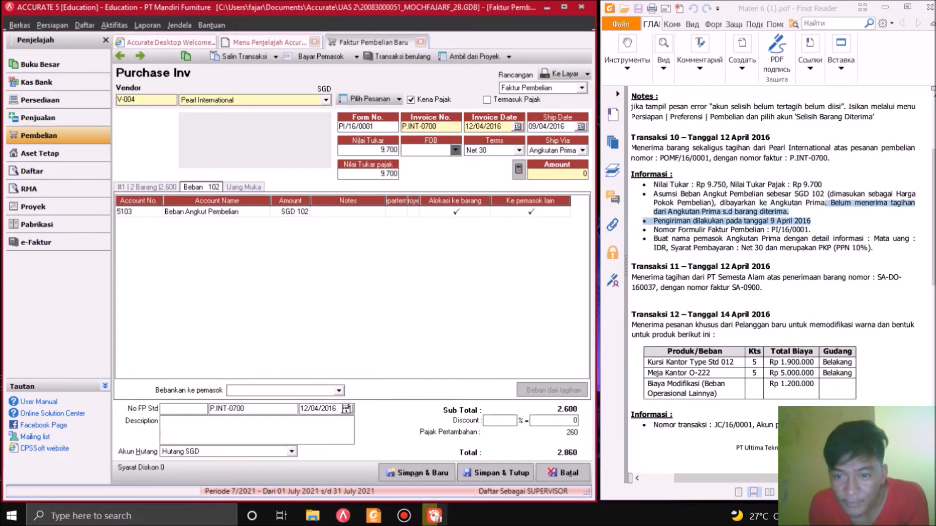
{"action": "left_click_drag", "start_coordinate": [645, 238], "coordinate": [871, 247]}
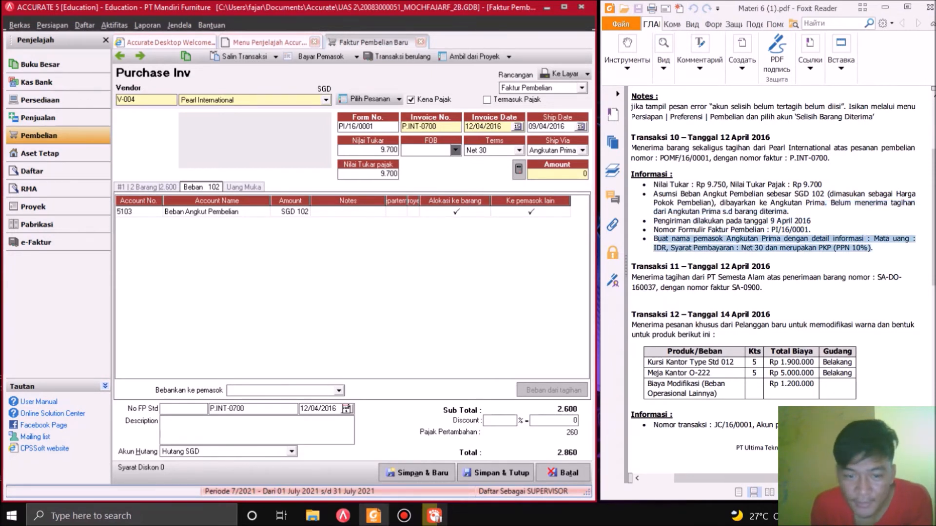
{"action": "left_click", "coordinate": [872, 248]}
{"action": "left_click", "coordinate": [338, 391]}
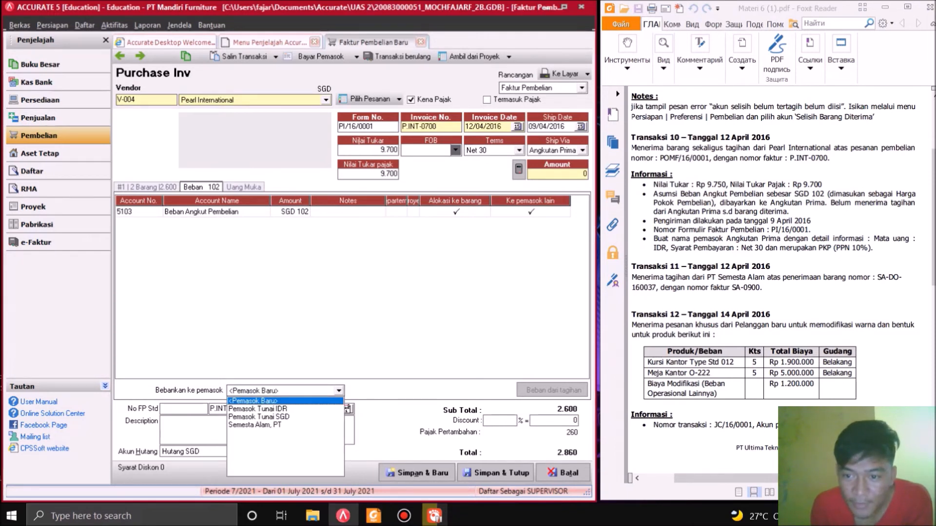
- Create a new supplier named Angkutan Prima for the freight charge
{"action": "double_click", "coordinate": [742, 239]}
{"action": "left_click", "coordinate": [338, 391]}
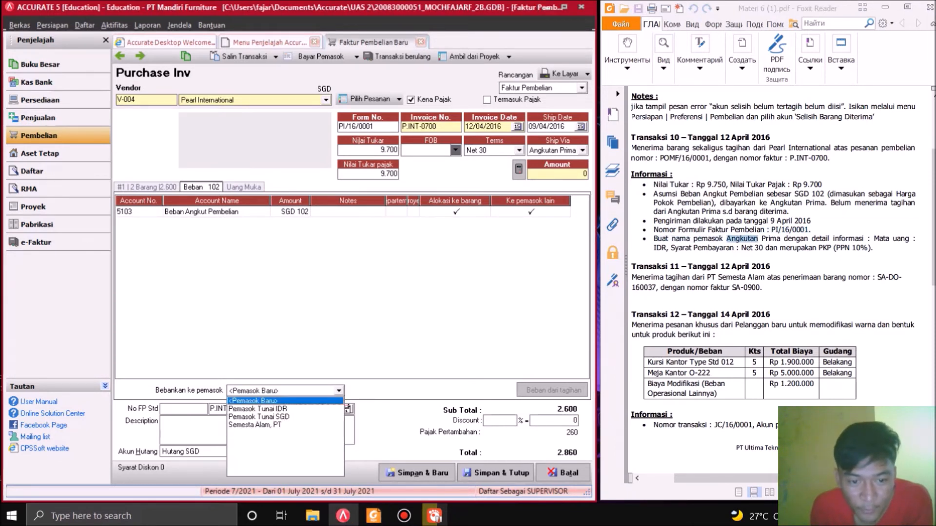
{"action": "key", "text": "Return"}
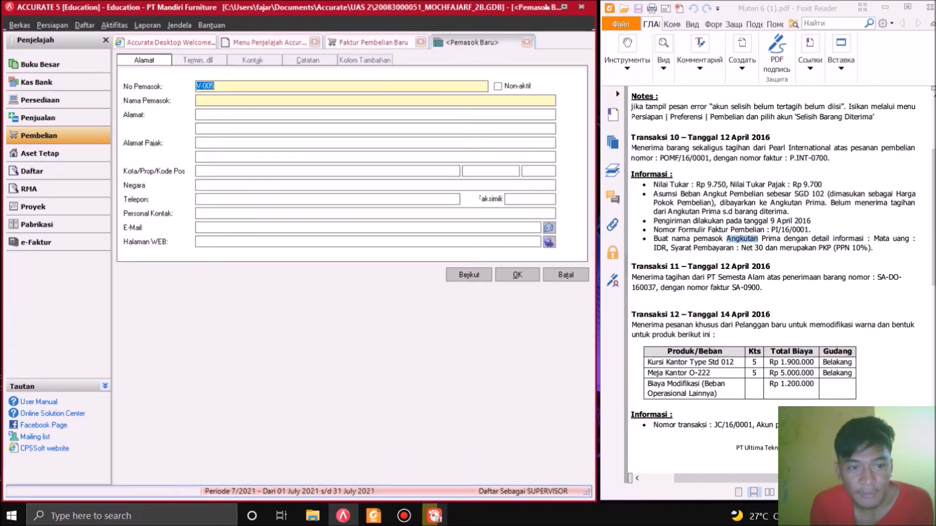
{"action": "key", "text": "Tab"}
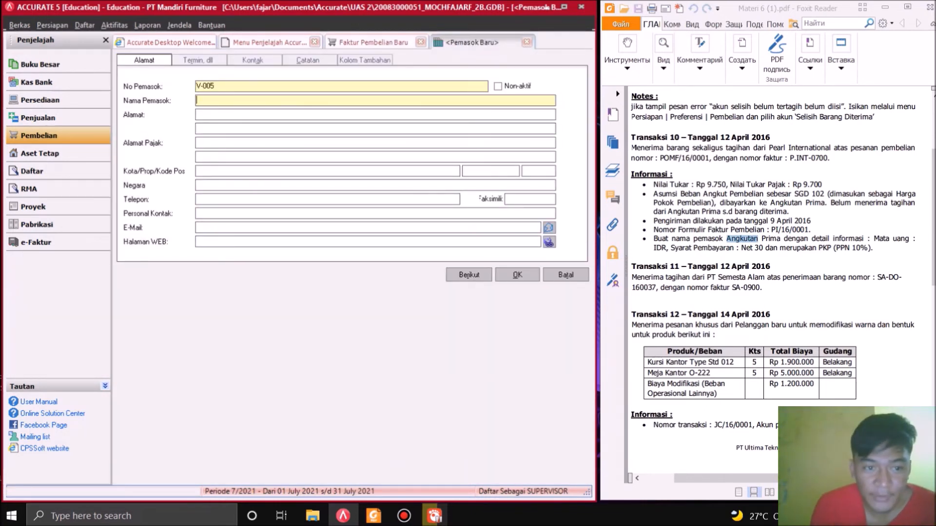
{"action": "type", "text": "Ang"}
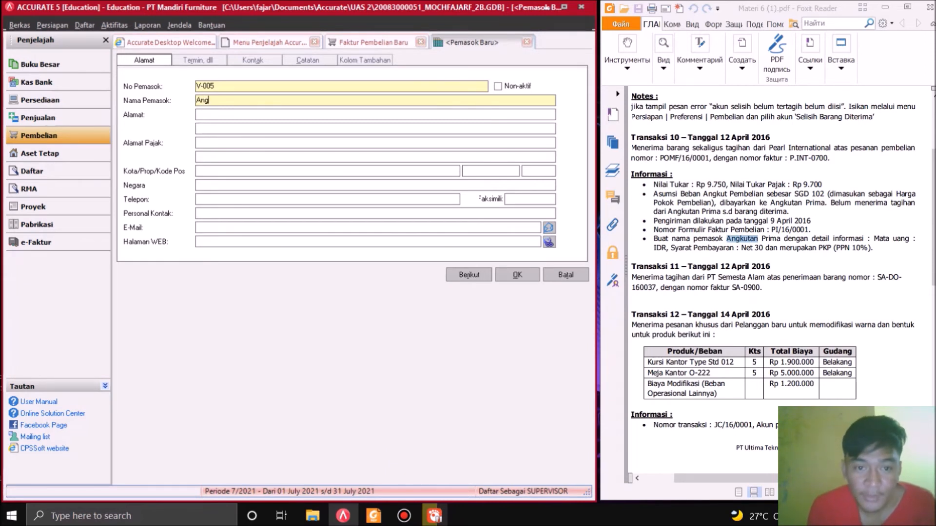
{"action": "type", "text": "kutan Prima"}
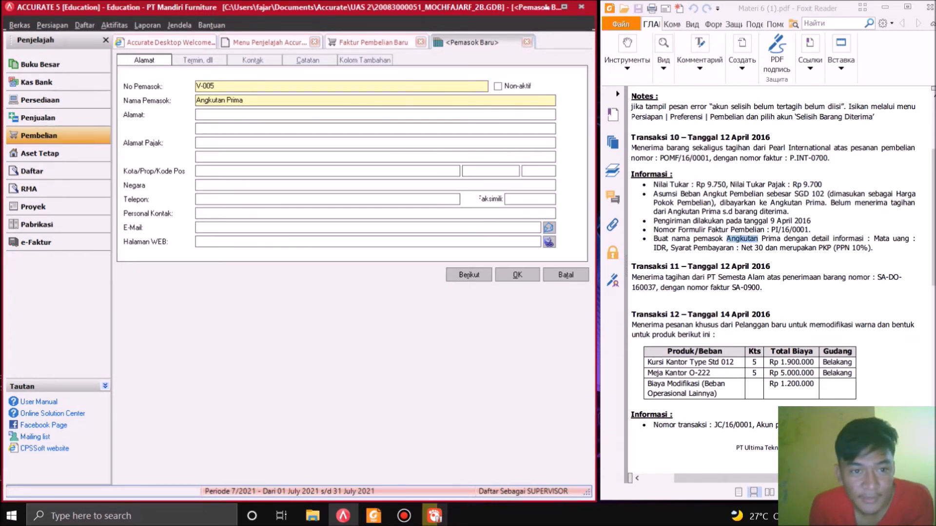
- Give Angkutan Prima Net 30 terms and Pajak Pertambahan tax, then save the supplier
{"action": "key", "text": "ctrl+Tab"}
{"action": "key", "text": "alt+Down"}
{"action": "key", "text": "Escape"}
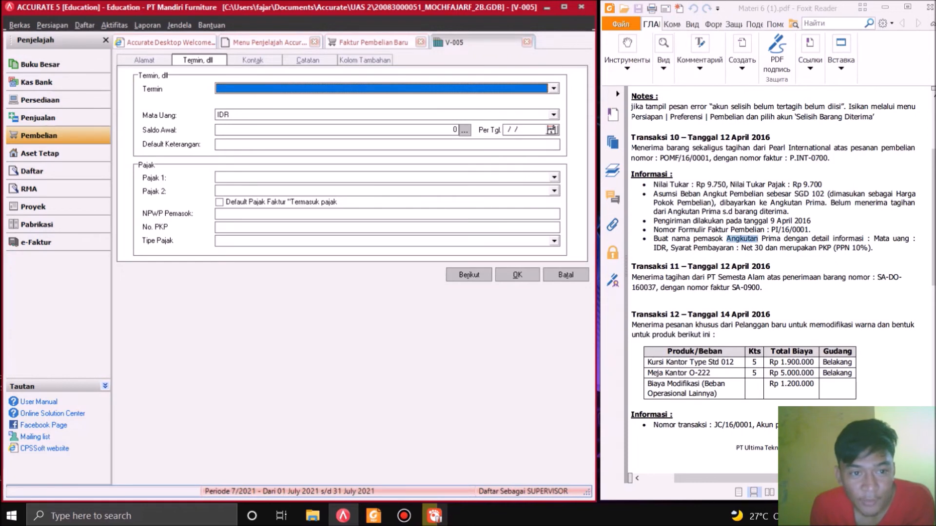
{"action": "key", "text": "alt+Down"}
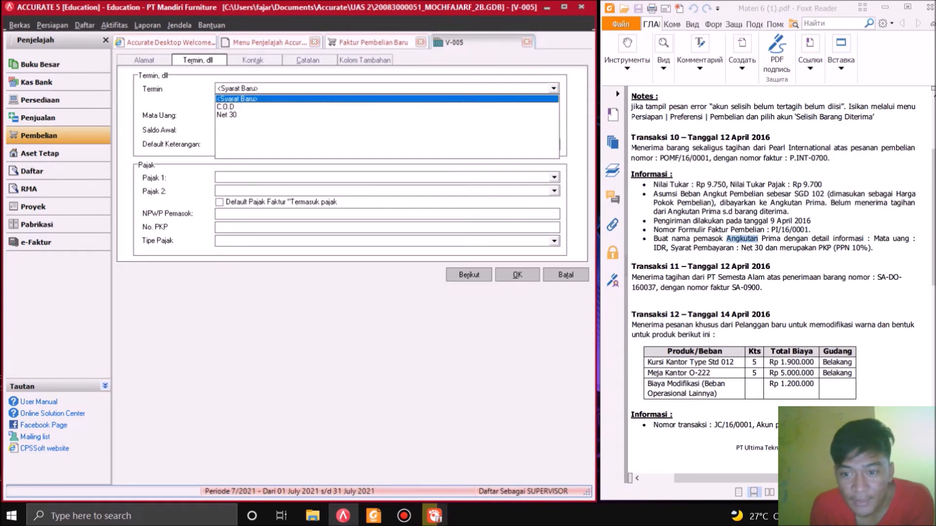
{"action": "key", "text": "Down"}
{"action": "key", "text": "Down"}
{"action": "key", "text": "Return"}
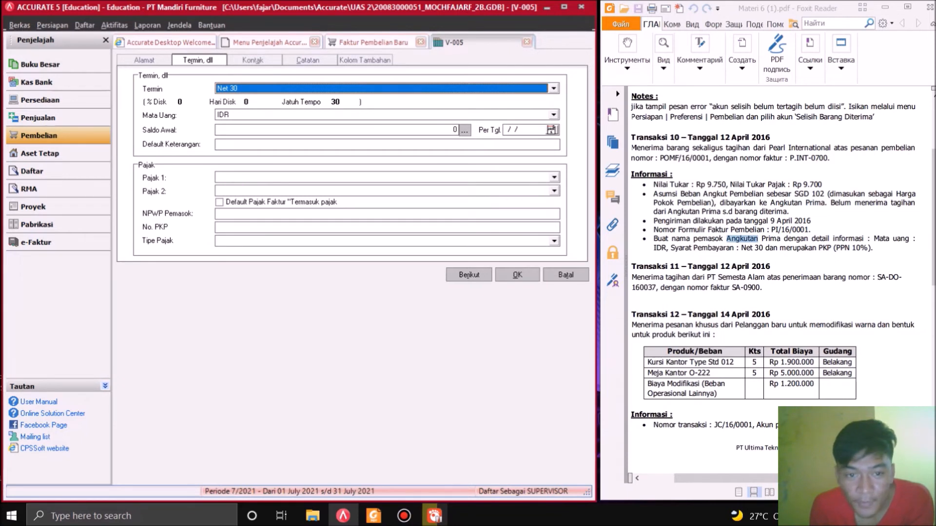
{"action": "left_click", "coordinate": [554, 177]}
{"action": "key", "text": "Down"}
{"action": "key", "text": "Return"}
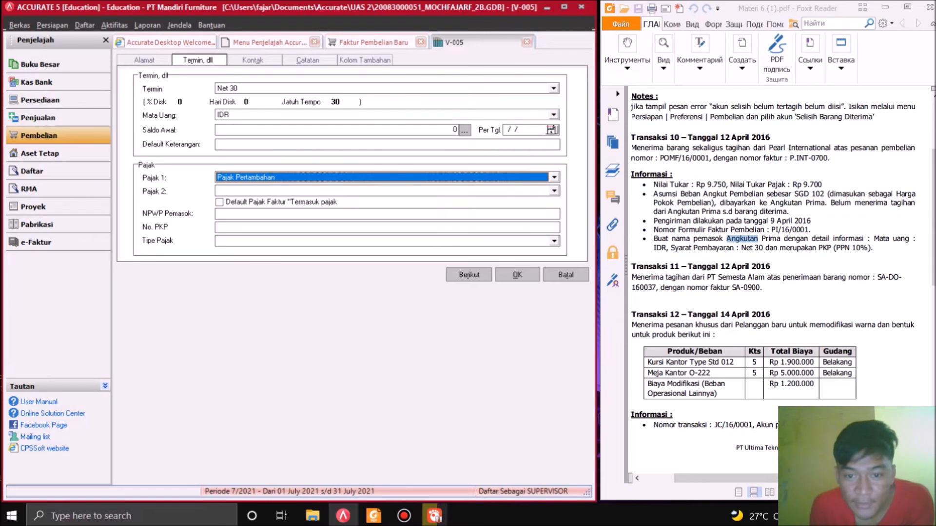
{"action": "left_click", "coordinate": [517, 274]}
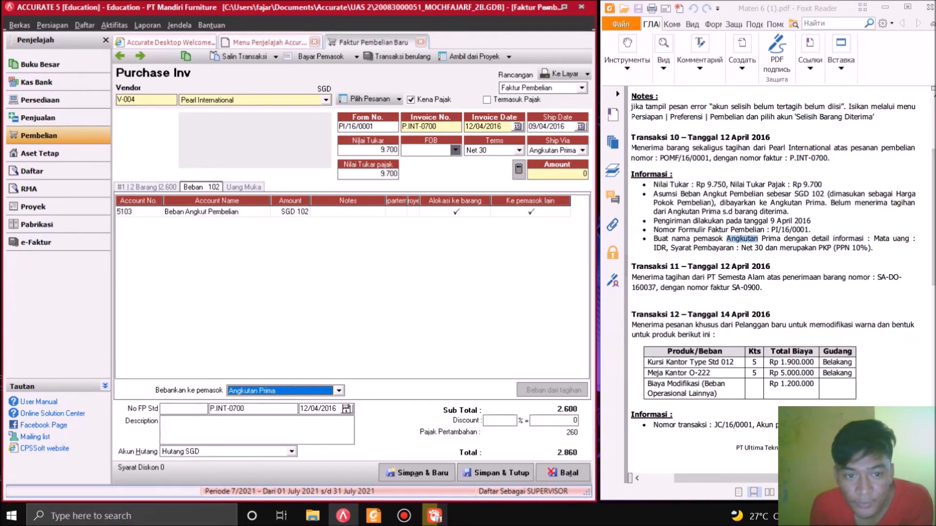
- Review the items and freight expense, recalculate the 2.860 total, and save the invoice PI/16/0001
{"action": "key", "text": "ctrl+shift+Tab"}
{"action": "key", "text": "ctrl+Tab"}
{"action": "key", "text": "ctrl+shift+Tab"}
{"action": "left_click", "coordinate": [519, 169]}
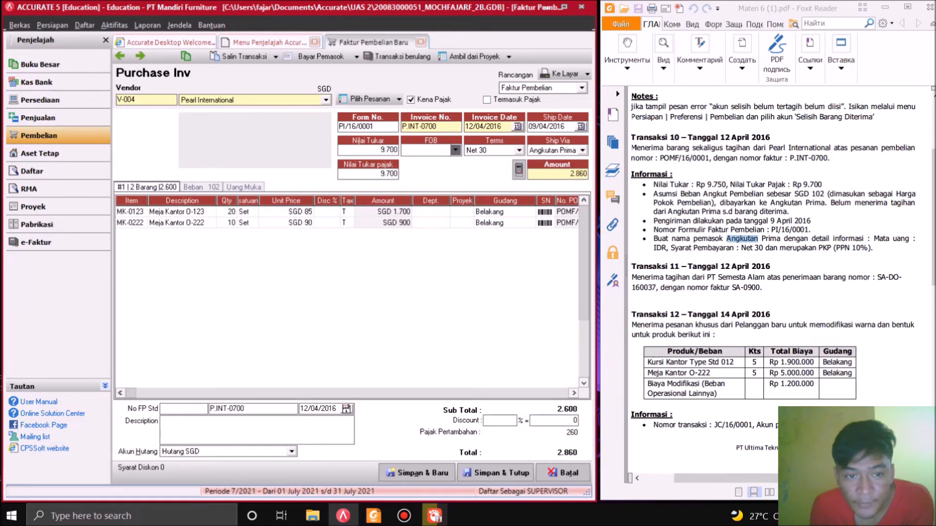
{"action": "key", "text": "ctrl+Tab"}
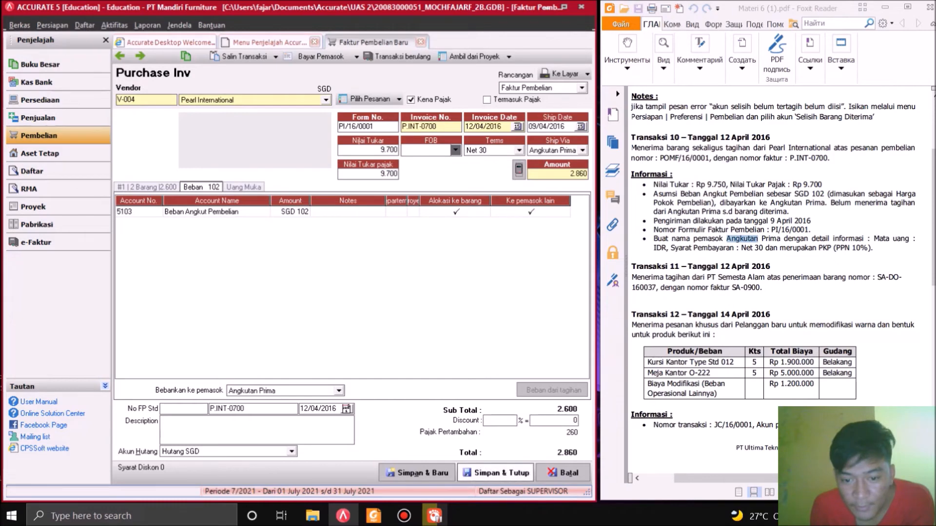
{"action": "left_click", "coordinate": [496, 473]}
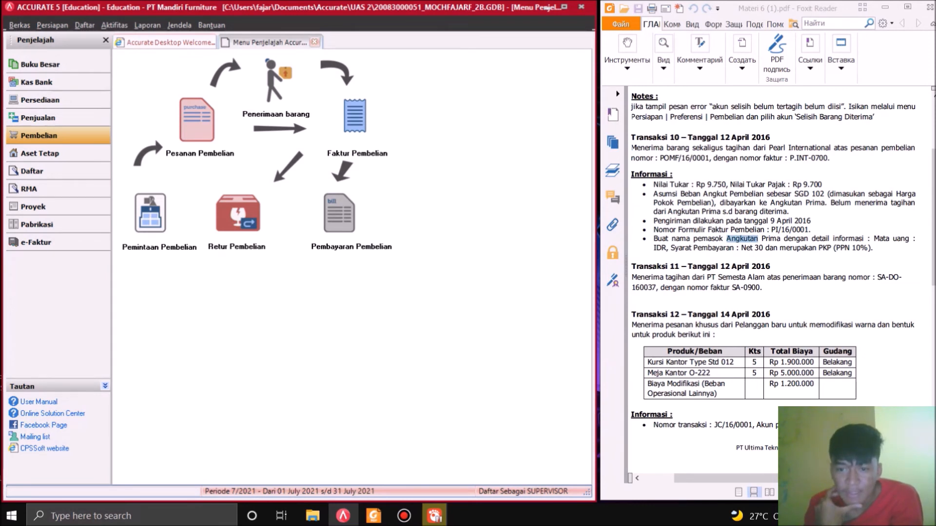
- Start a new blank purchase invoice, numbered PI/16/0002, for the Semesta Alam transaction
{"action": "scroll", "coordinate": [780, 278], "scroll_direction": "down", "scroll_amount": 1}
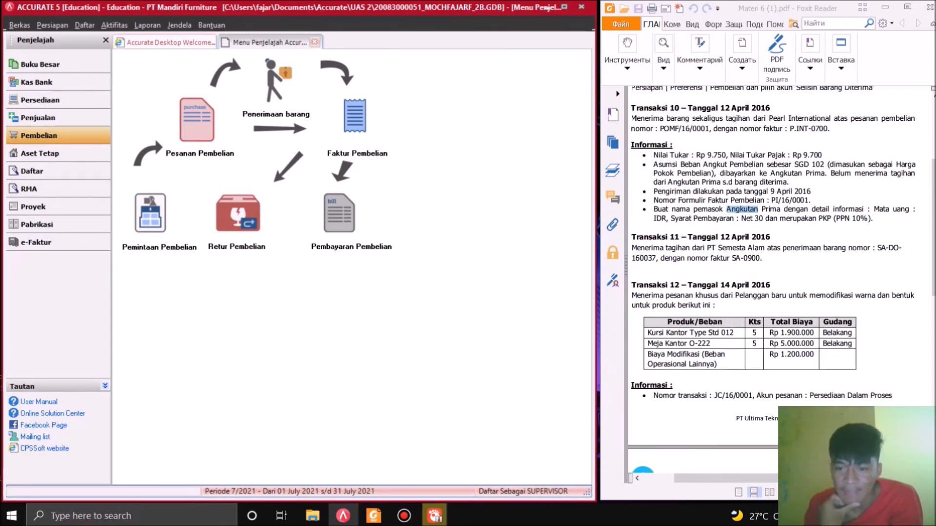
{"action": "key", "text": "alt+Tab"}
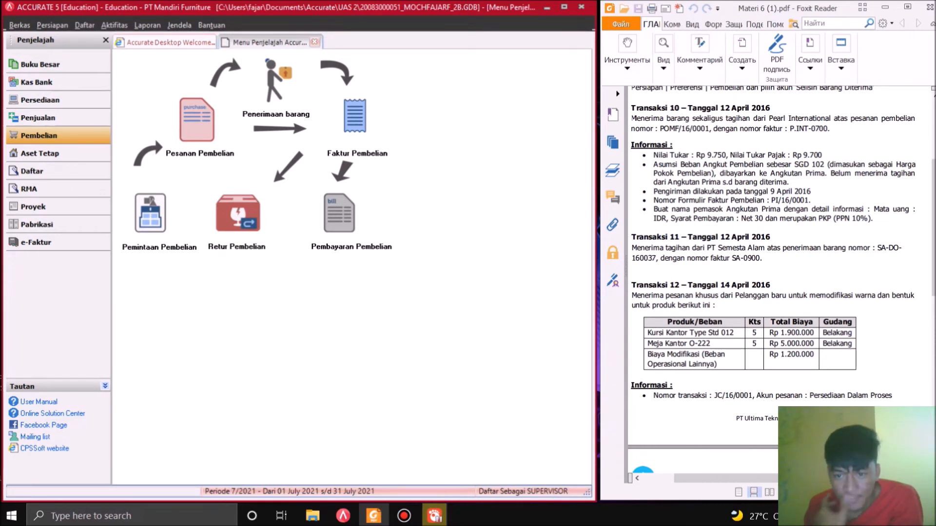
{"action": "left_click_drag", "start_coordinate": [632, 249], "coordinate": [772, 248]}
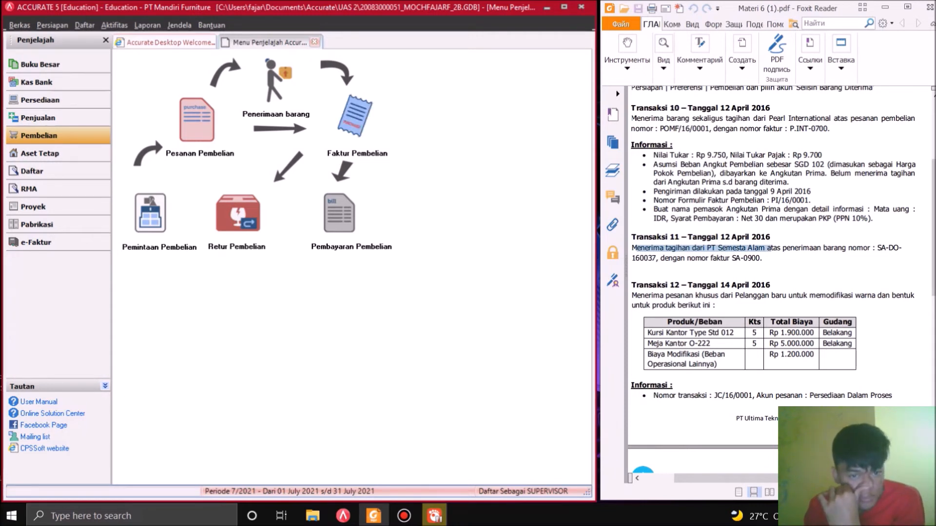
{"action": "left_click", "coordinate": [355, 115]}
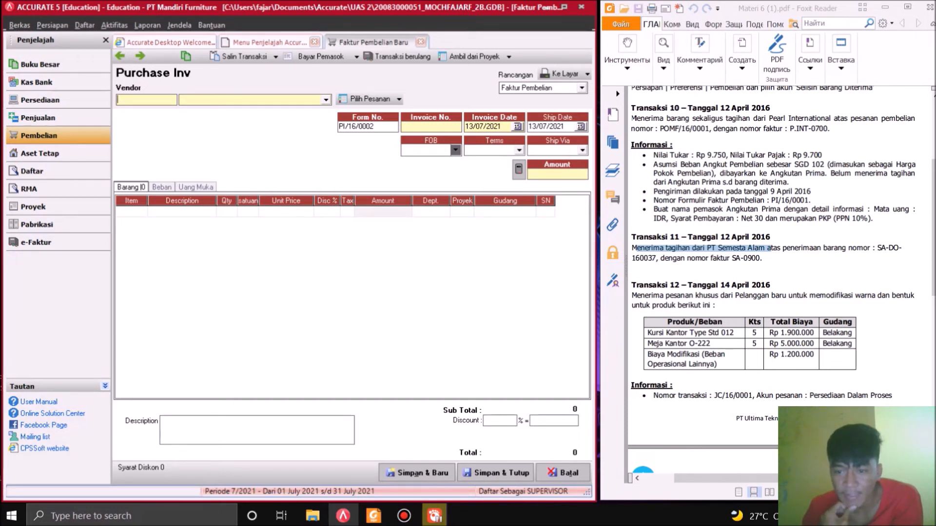
- Enter invoice number SA-0900 and invoice date 12/04/2016
{"action": "left_click_drag", "start_coordinate": [760, 258], "coordinate": [731, 258]}
{"action": "key", "text": "ctrl+c"}
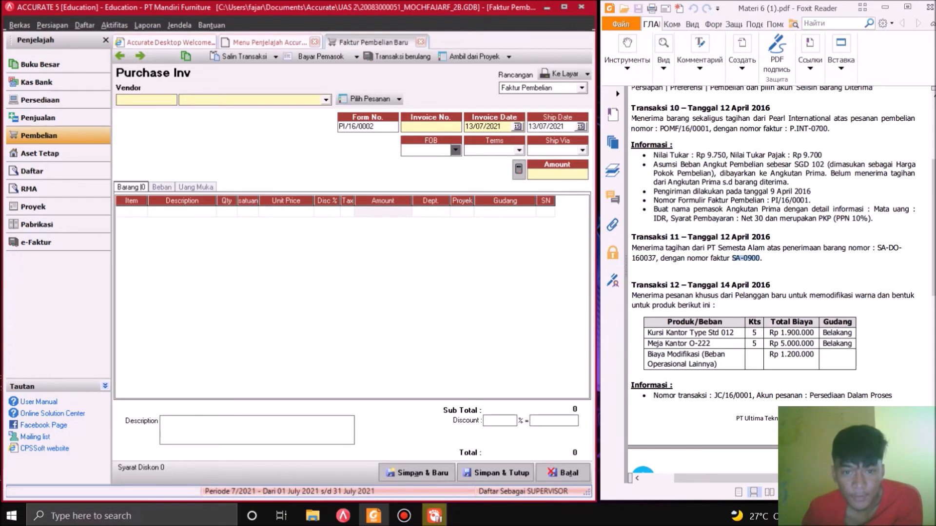
{"action": "left_click", "coordinate": [431, 126]}
{"action": "key", "text": "ctrl+v"}
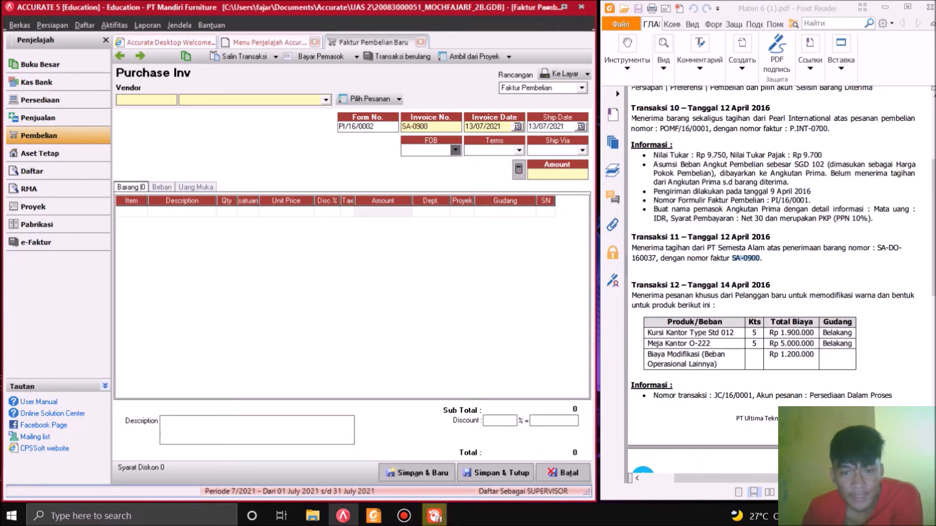
{"action": "key", "text": "Tab"}
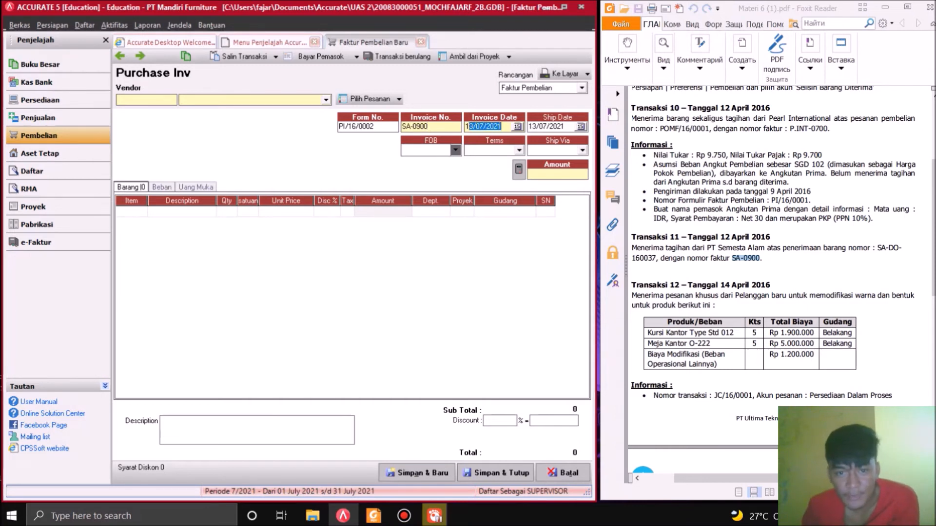
{"action": "type", "text": "11/ /"}
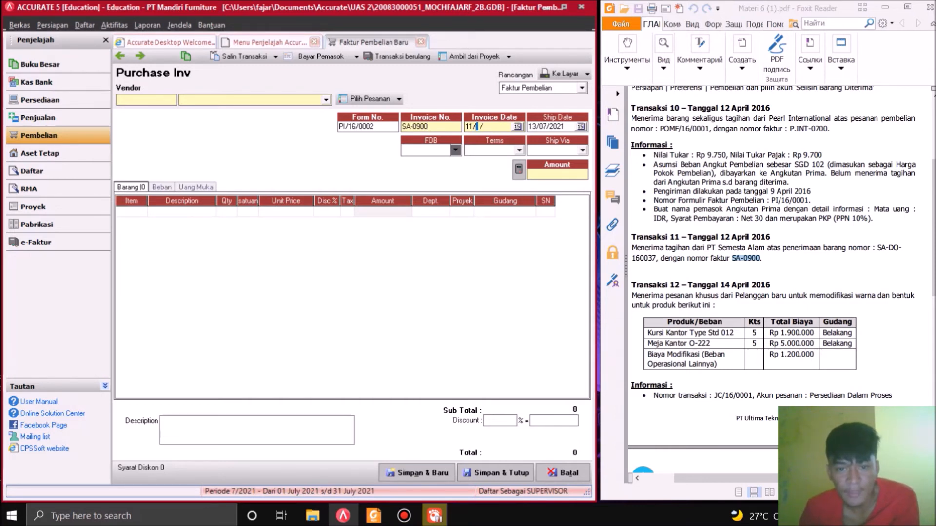
{"action": "key", "text": "BackSpace"}
{"action": "type", "text": "2/04/2016"}
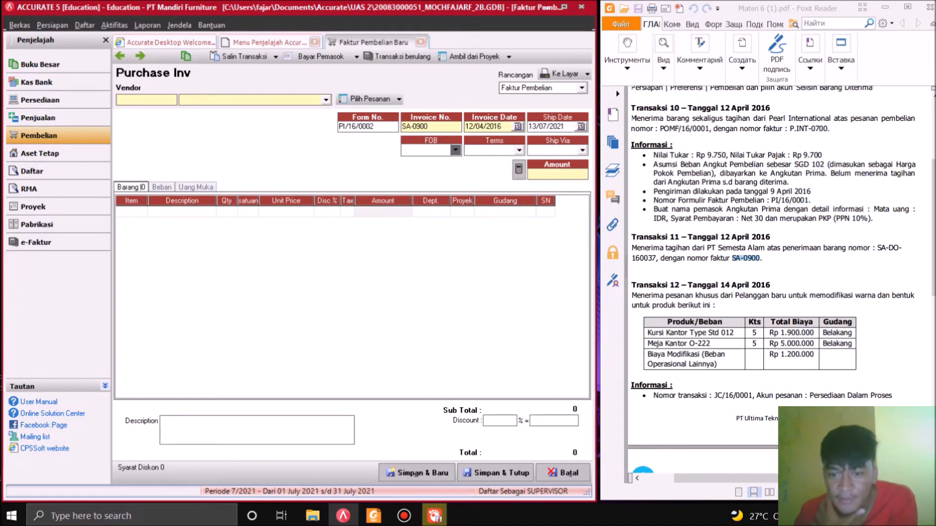
- Choose Semesta Alam, PT as the vendor
{"action": "left_click_drag", "start_coordinate": [633, 248], "coordinate": [656, 259]}
{"action": "left_click", "coordinate": [894, 248]}
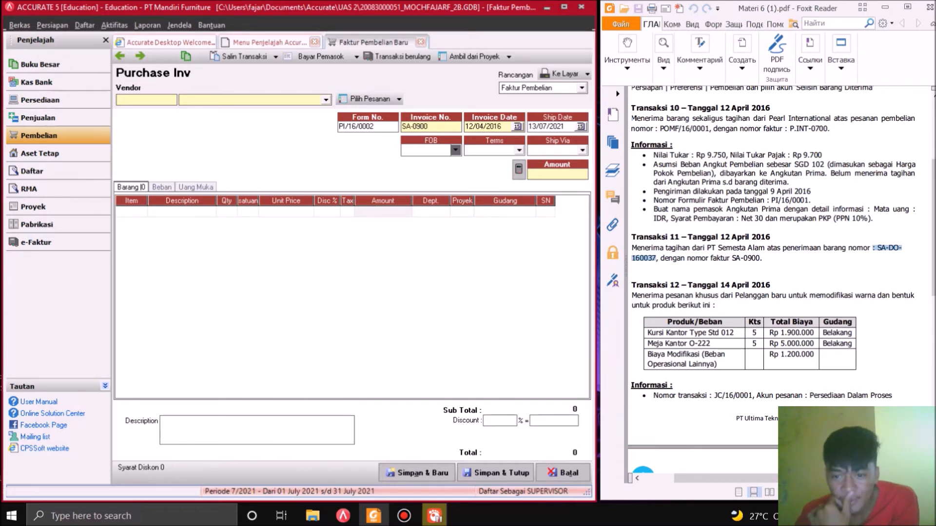
{"action": "left_click_drag", "start_coordinate": [708, 248], "coordinate": [765, 248]}
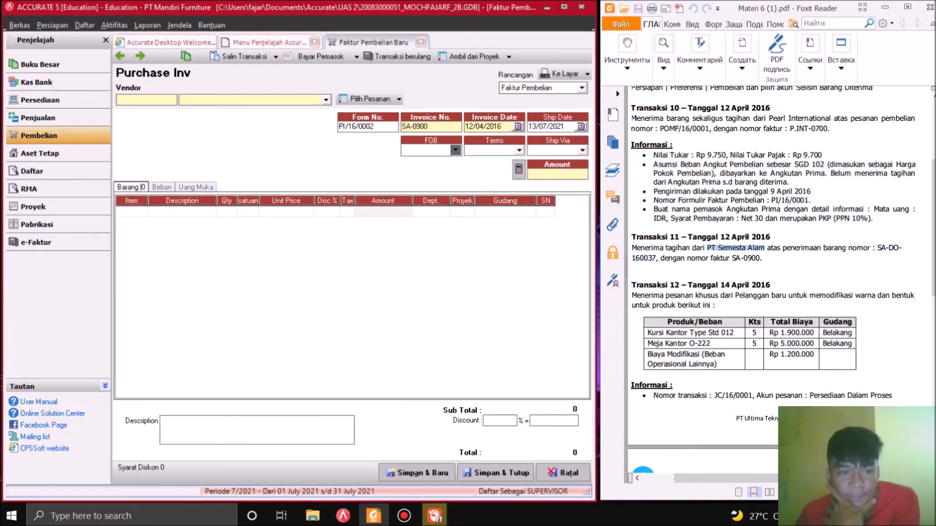
{"action": "left_click", "coordinate": [326, 99]}
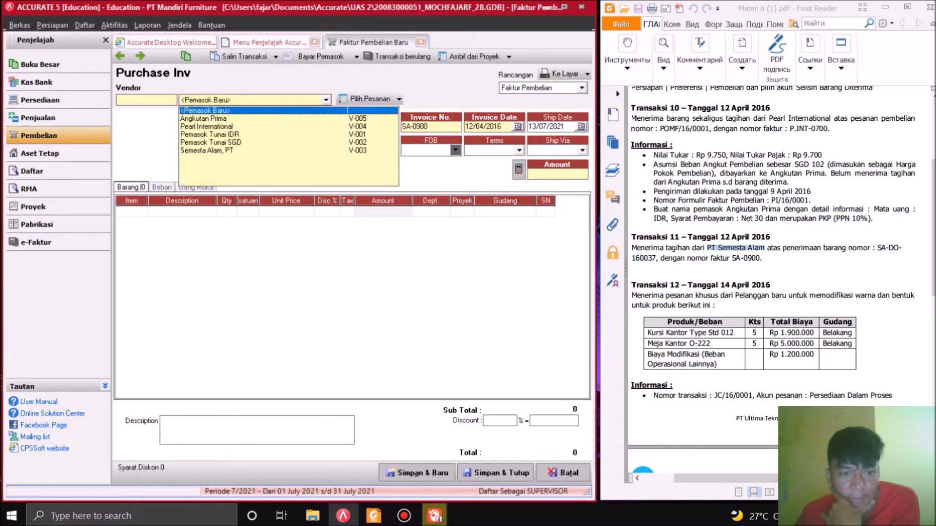
{"action": "left_click", "coordinate": [207, 150]}
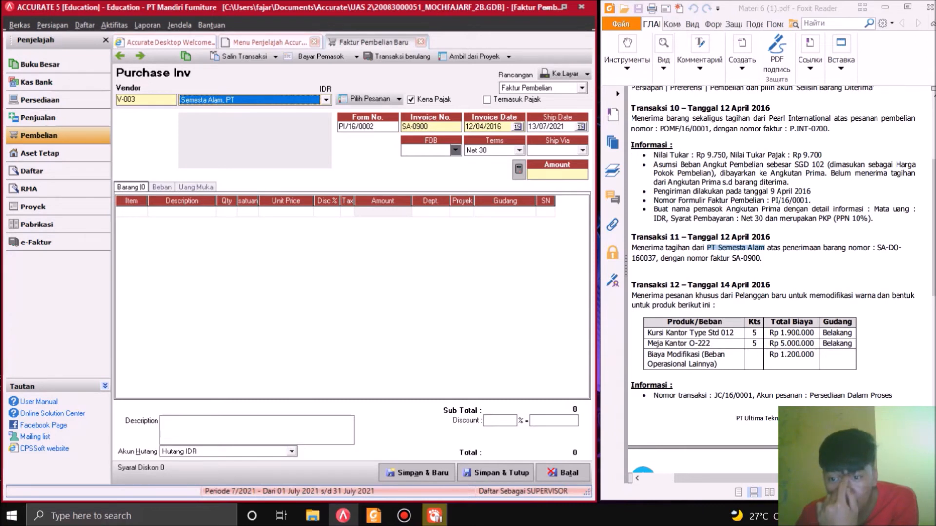
{"action": "left_click_drag", "start_coordinate": [795, 248], "coordinate": [895, 249]}
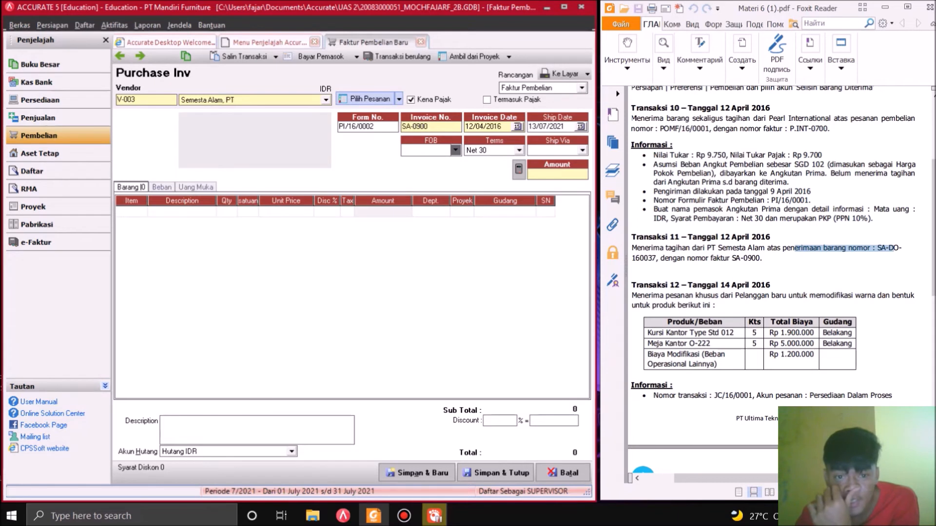
- Fill the invoice from goods receipt SA-DO-160037, totalling 17.930.000, and save it
{"action": "left_click", "coordinate": [368, 99]}
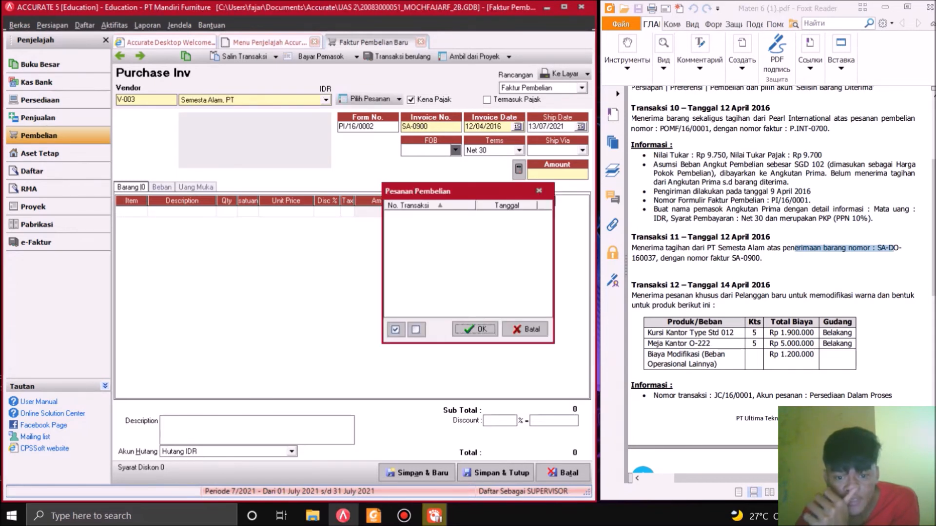
{"action": "left_click", "coordinate": [525, 329]}
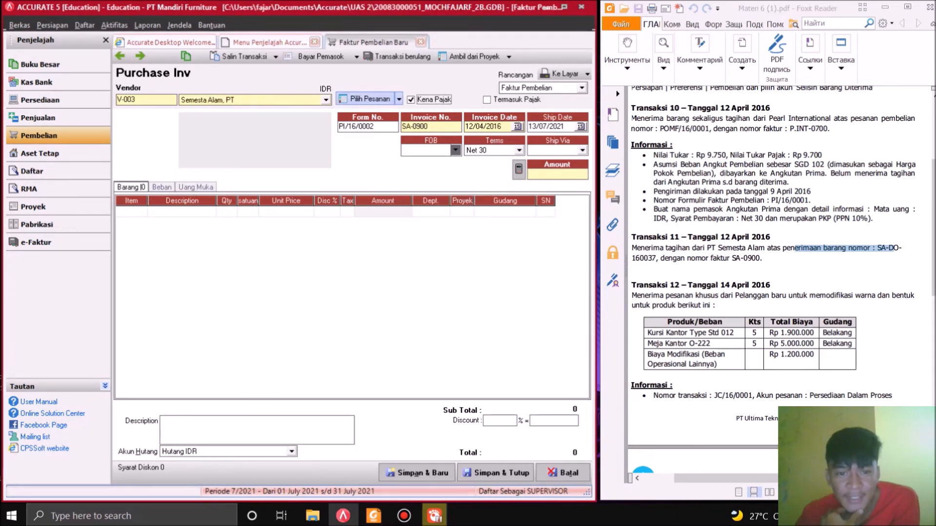
{"action": "left_click", "coordinate": [399, 99]}
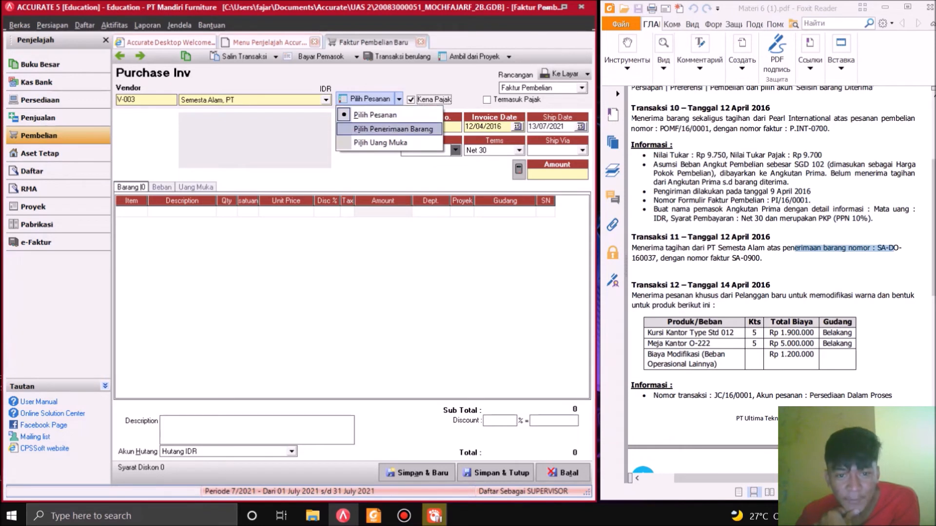
{"action": "left_click", "coordinate": [393, 129]}
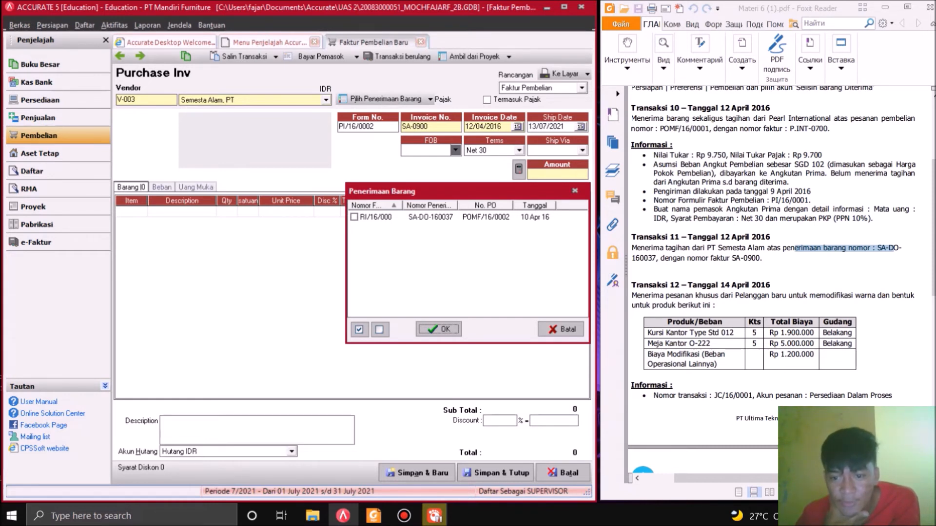
{"action": "left_click_drag", "start_coordinate": [657, 258], "coordinate": [877, 248]}
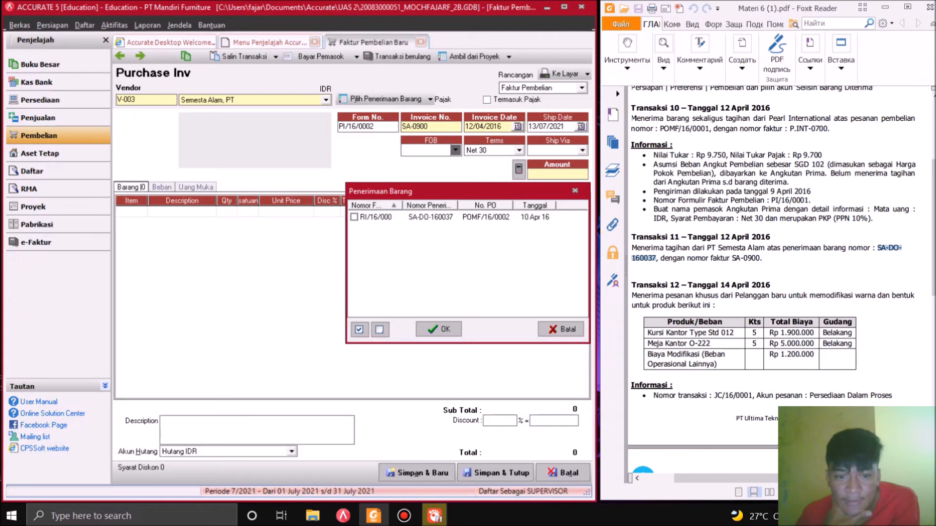
{"action": "left_click", "coordinate": [354, 217]}
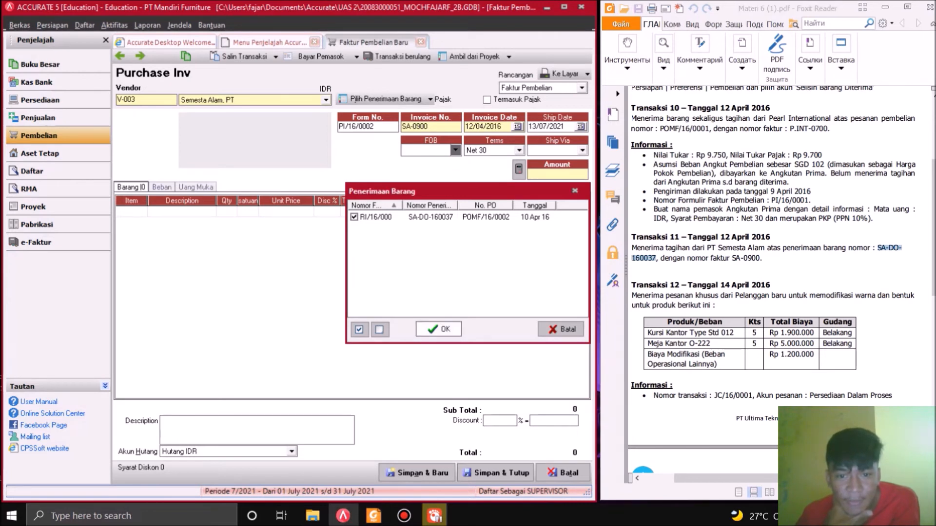
{"action": "key", "text": "Return"}
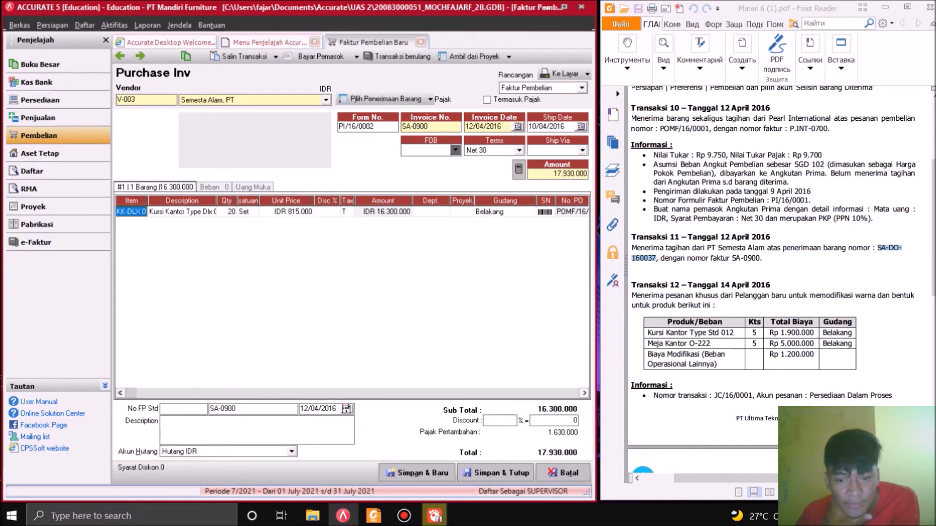
{"action": "key", "text": "End"}
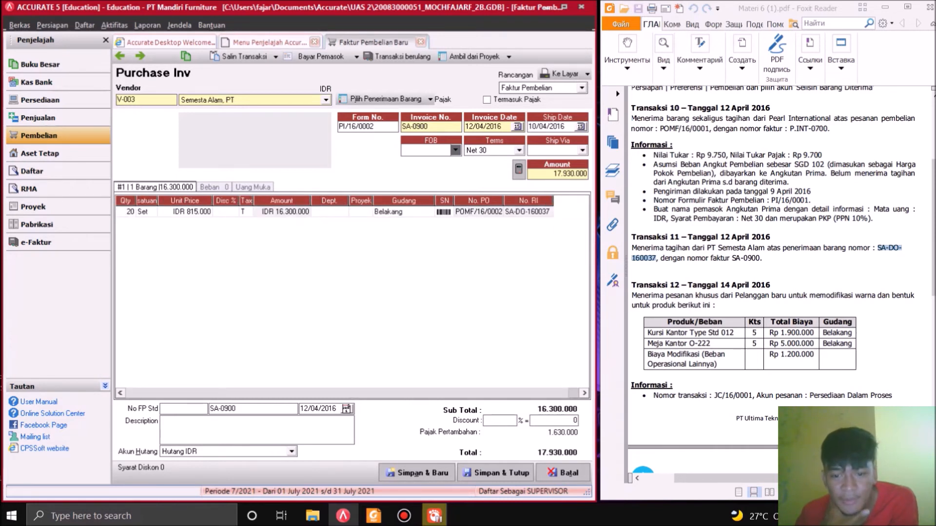
{"action": "left_click", "coordinate": [495, 473]}
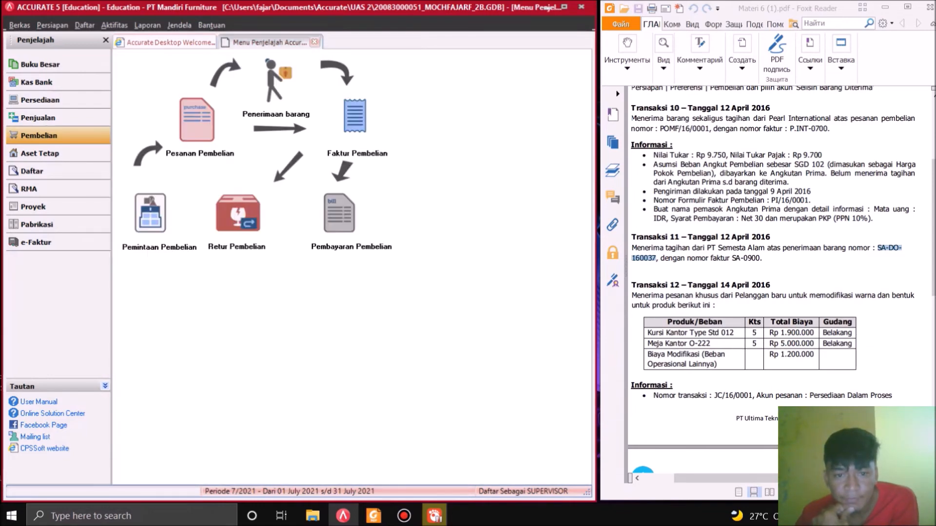
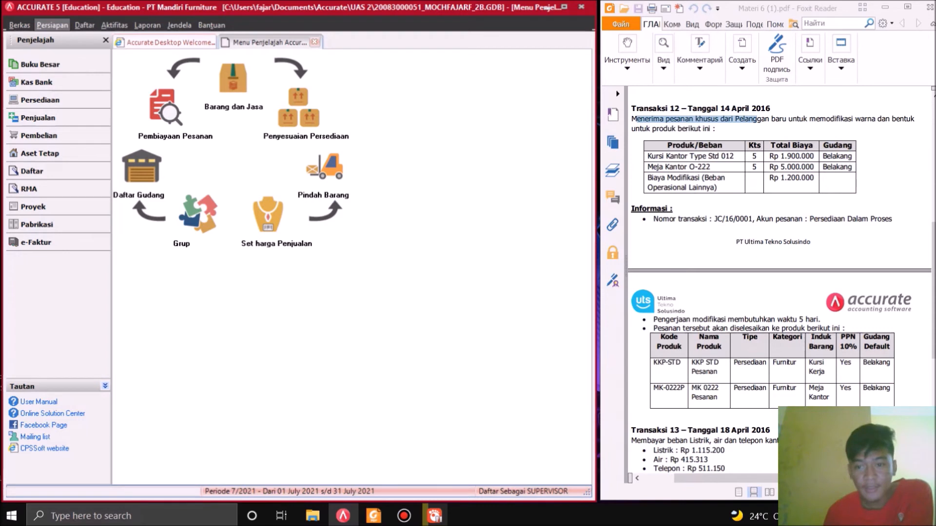
- Start a Job Costing entry dated 14/04/2016 with batch number JC/16/0001
{"action": "key", "text": "alt+Tab"}
{"action": "left_click_drag", "start_coordinate": [636, 108], "coordinate": [724, 118]}
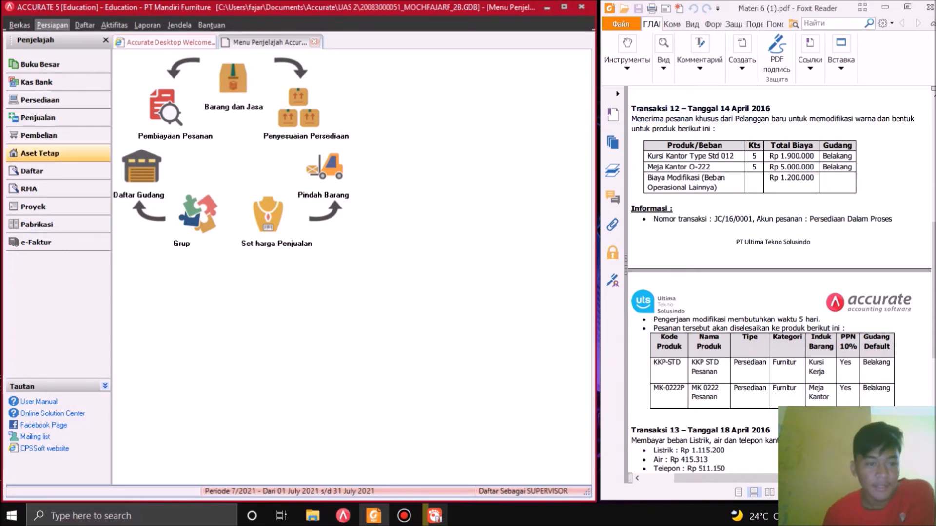
{"action": "left_click", "coordinate": [40, 100]}
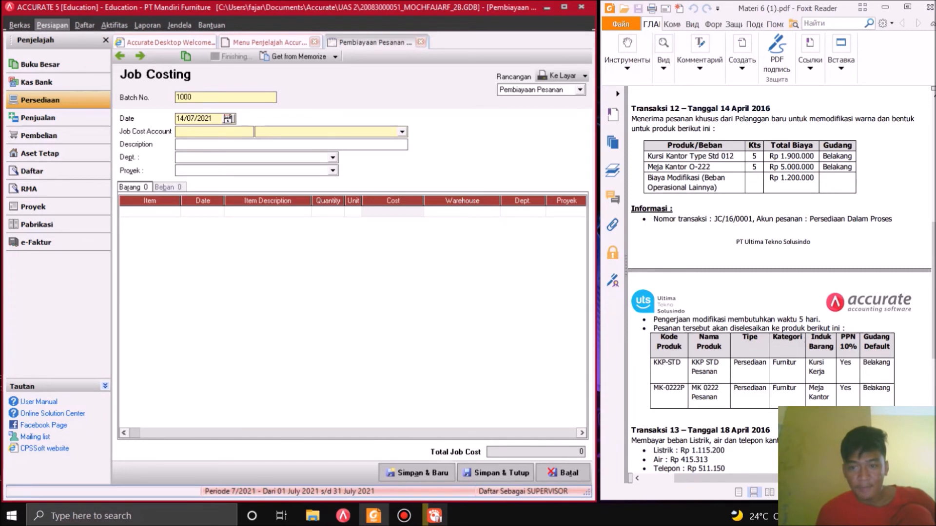
{"action": "left_click", "coordinate": [195, 118]}
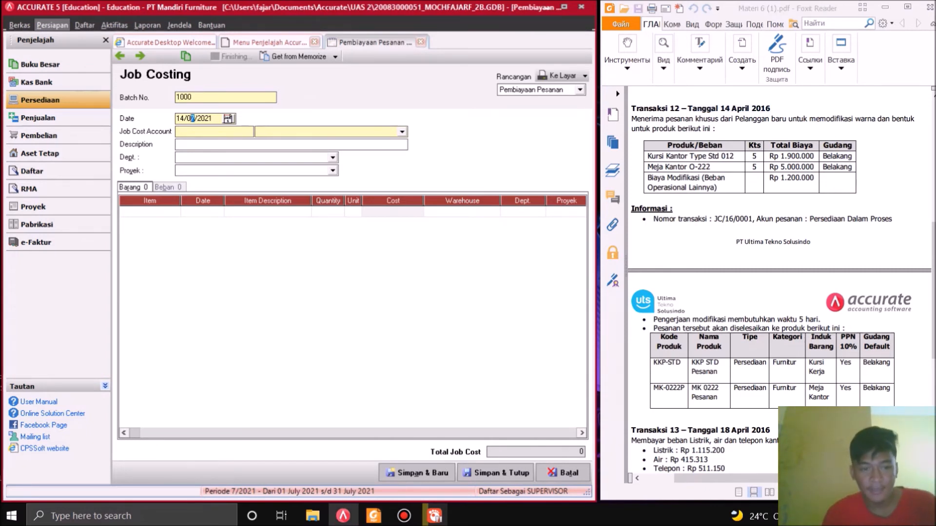
{"action": "type", "text": "4/"}
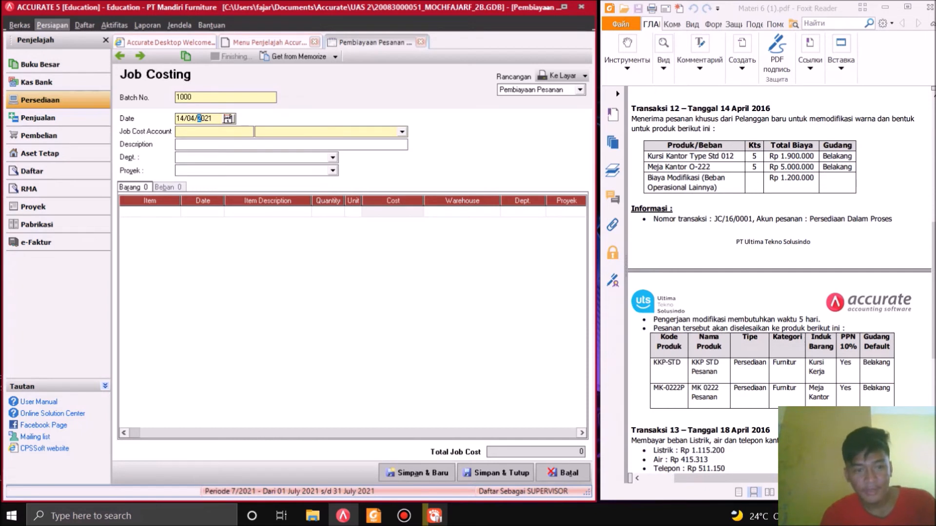
{"action": "type", "text": "2016"}
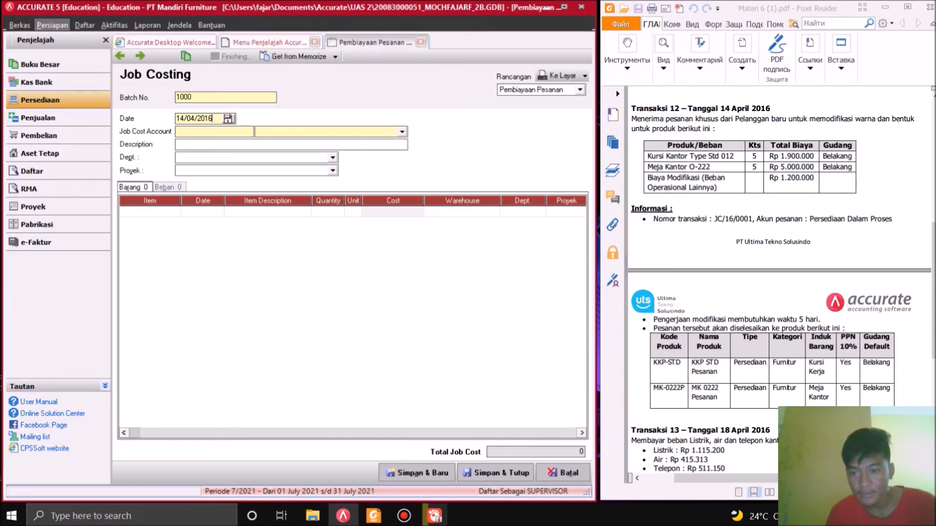
{"action": "left_click_drag", "start_coordinate": [753, 219], "coordinate": [714, 219]}
{"action": "key", "text": "ctrl+c"}
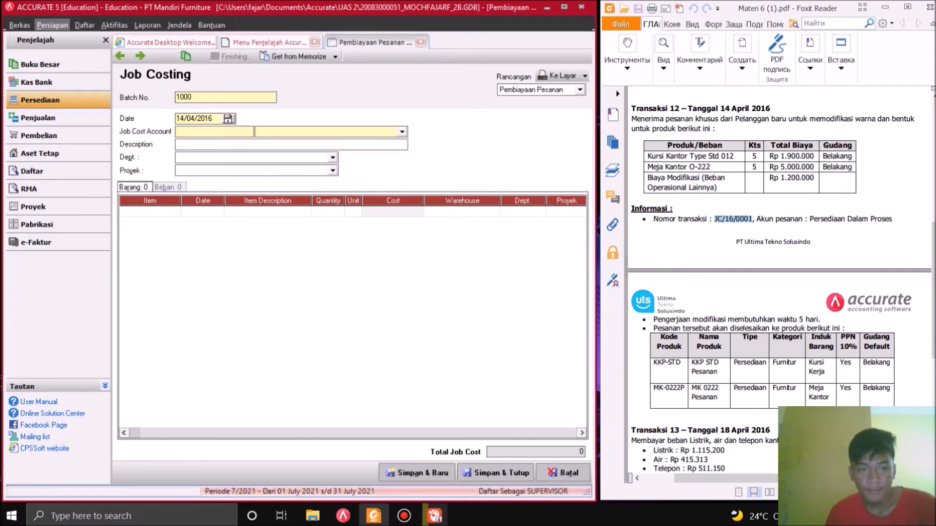
{"action": "key", "text": "alt+Tab"}
{"action": "key", "text": "ctrl+v"}
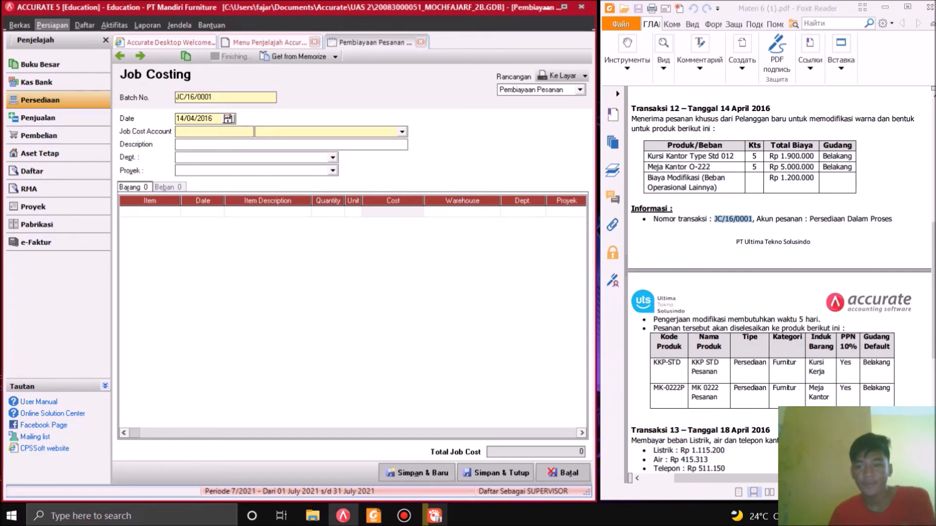
- Choose to create a new Job Cost Account after the existing choice is rejected as invalid
{"action": "key", "text": "alt+Tab"}
{"action": "left_click_drag", "start_coordinate": [757, 219], "coordinate": [892, 219]}
{"action": "left_click", "coordinate": [810, 219]}
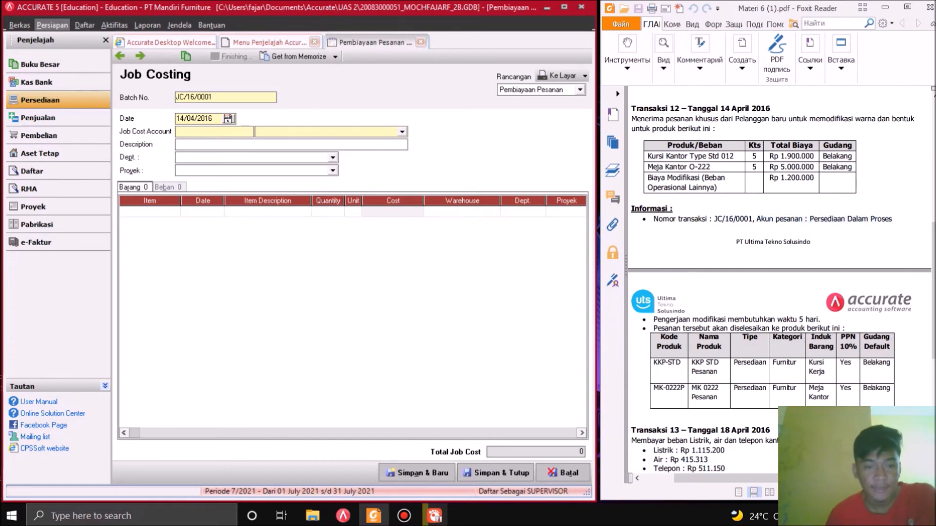
{"action": "key", "text": "alt+Tab"}
{"action": "key", "text": "alt+Down"}
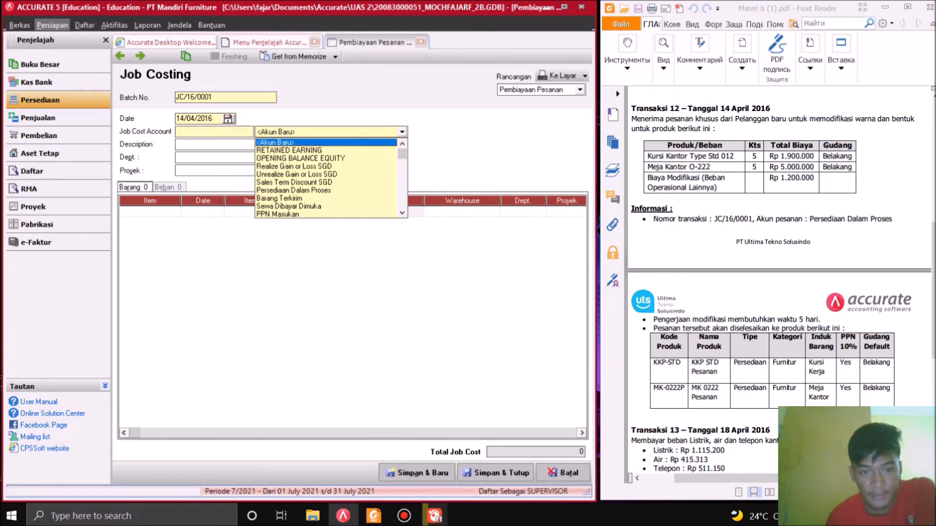
{"action": "key", "text": "Return"}
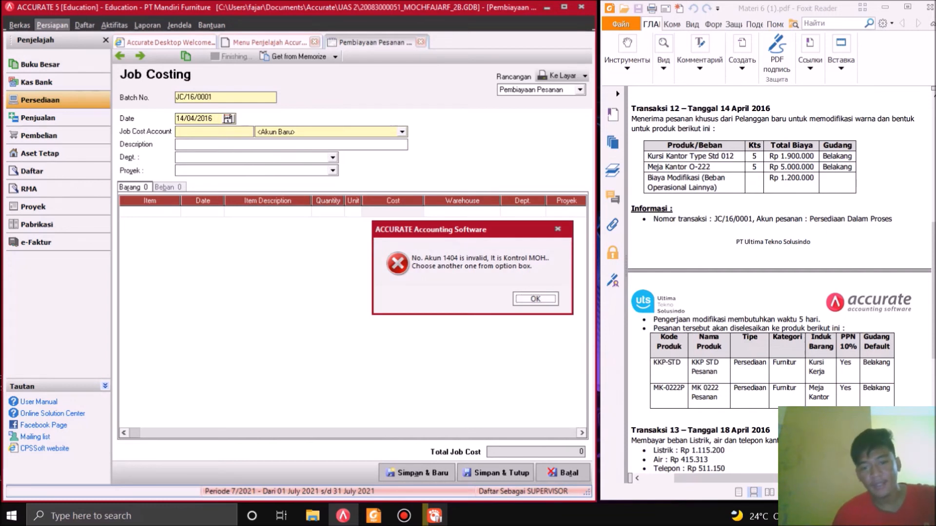
{"action": "key", "text": "Return"}
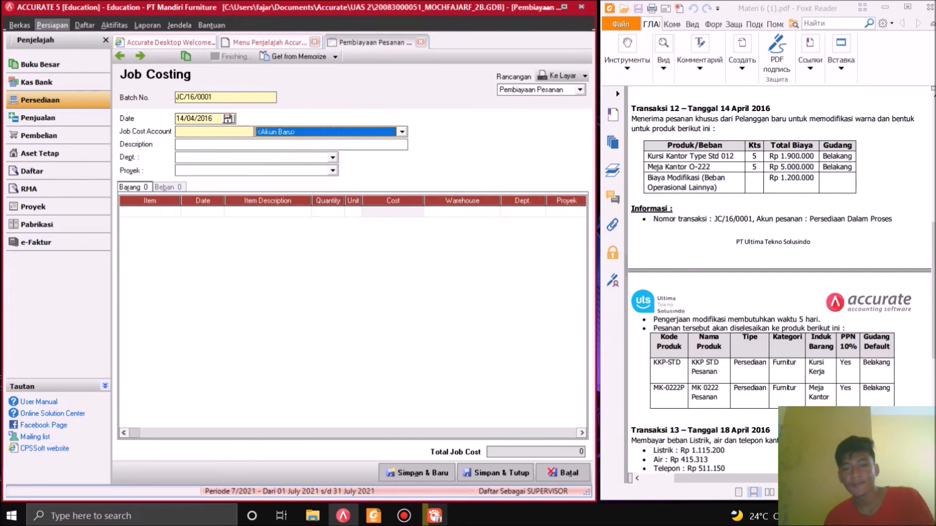
{"action": "key", "text": "alt+Down"}
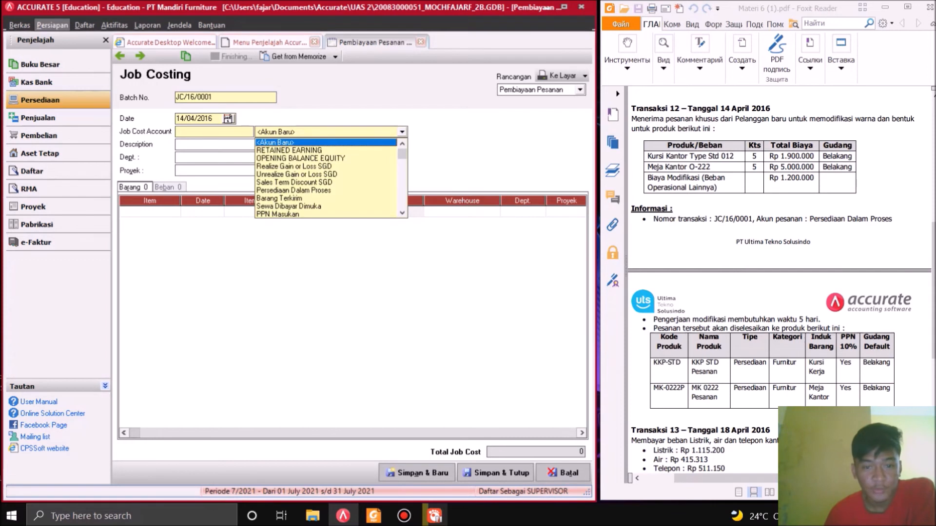
{"action": "key", "text": "Return"}
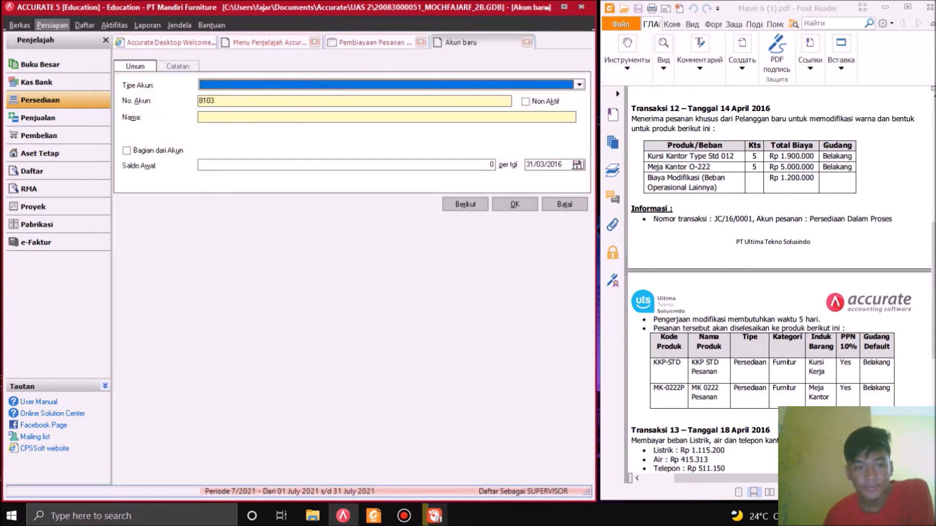
- Create Persediaan-type account 8103 'Persedian Dalam Proses' as the job cost account
{"action": "key", "text": "alt+Down"}
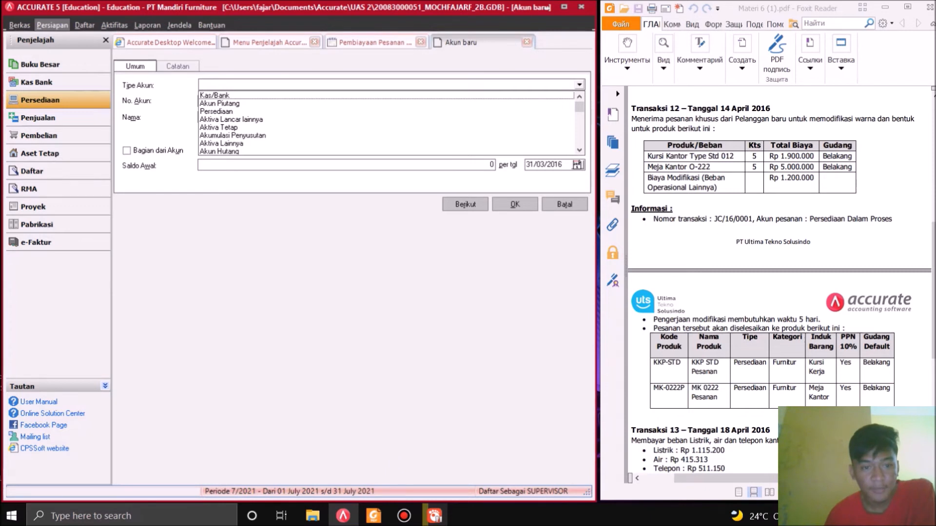
{"action": "key", "text": "Down"}
{"action": "key", "text": "Down"}
{"action": "key", "text": "Return"}
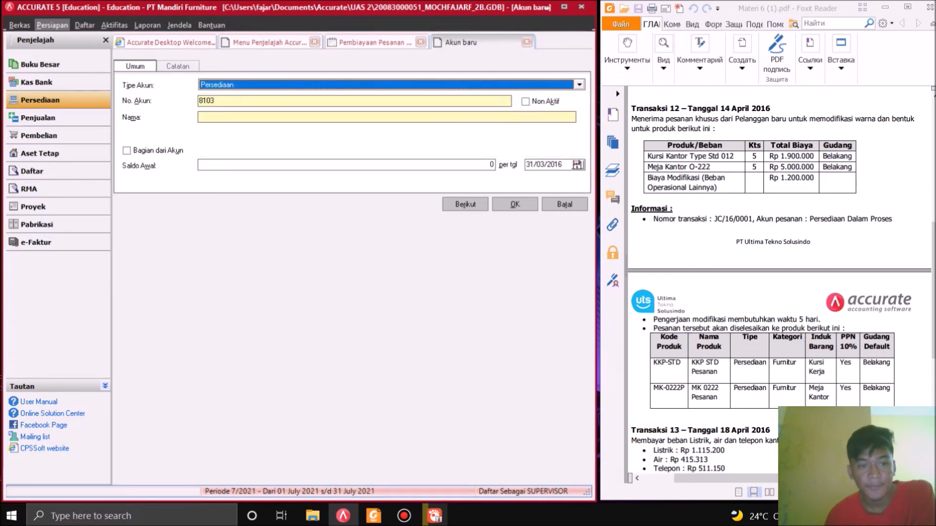
{"action": "left_click", "coordinate": [200, 117]}
{"action": "type", "text": "Persedian Da"}
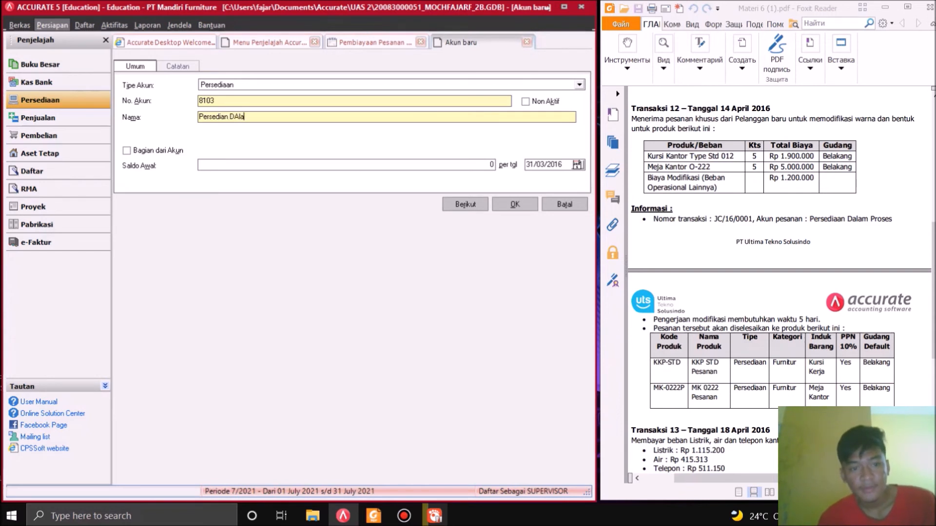
{"action": "type", "text": "lam"}
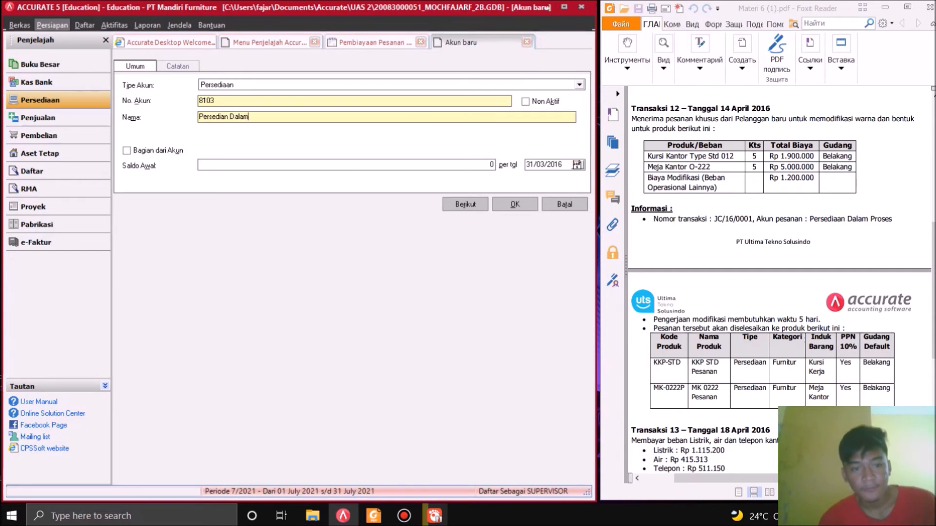
{"action": "type", "text": " Proses"}
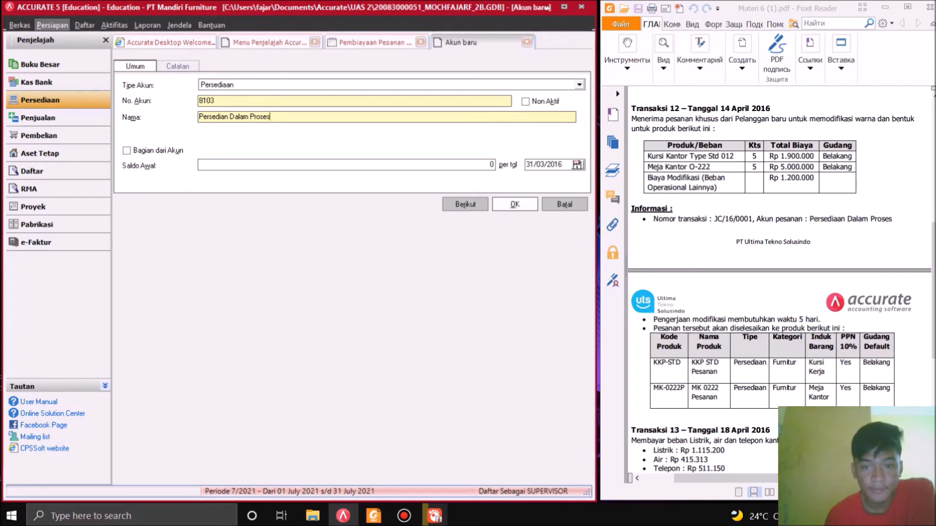
{"action": "key", "text": "Return"}
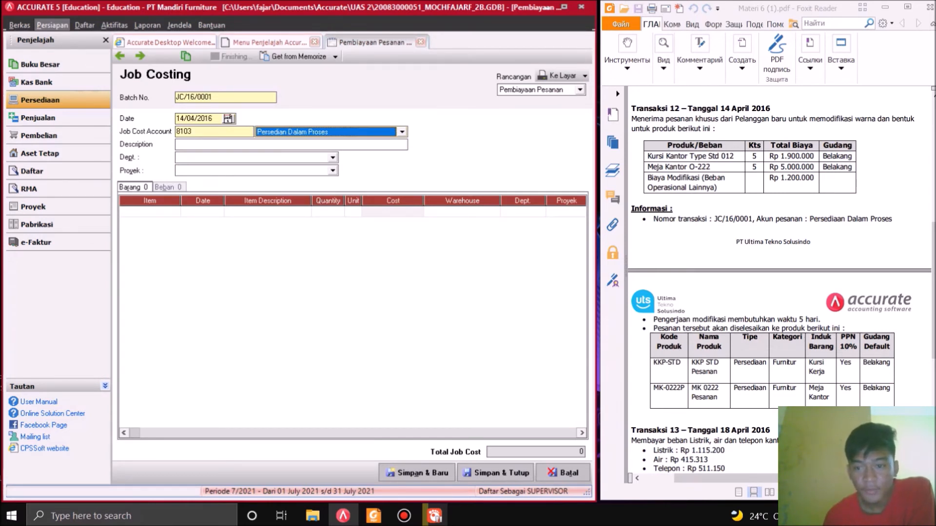
- Add Kursi Kantor Type Std 012 as the first job item with quantity 5
{"action": "left_click", "coordinate": [687, 156]}
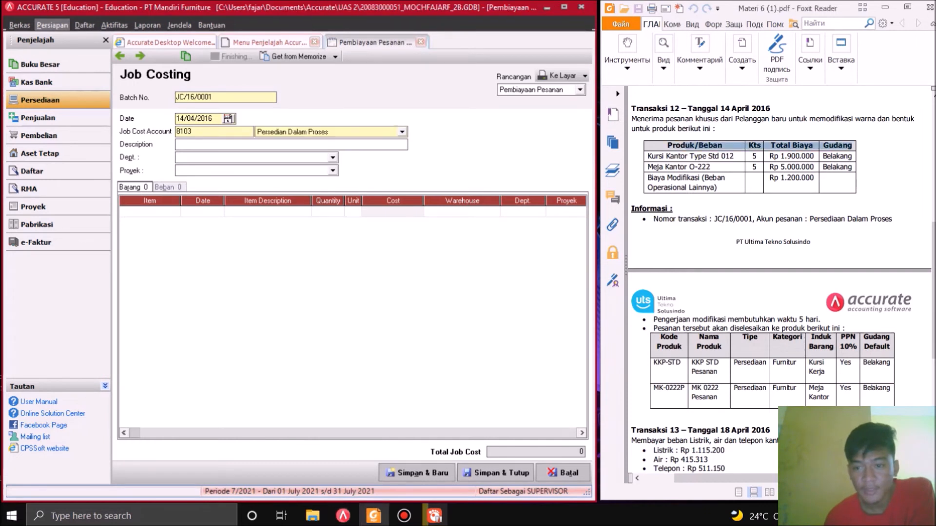
{"action": "left_click_drag", "start_coordinate": [649, 156], "coordinate": [733, 156]}
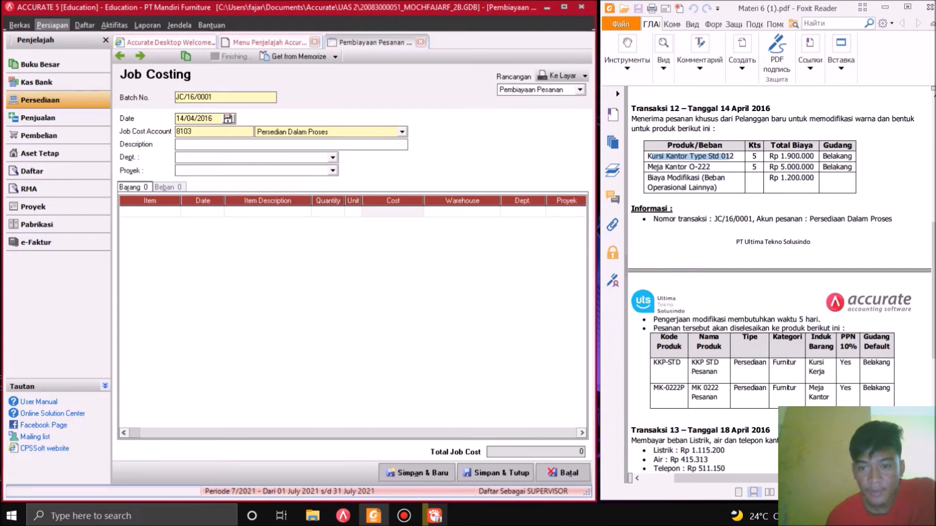
{"action": "left_click", "coordinate": [733, 156]}
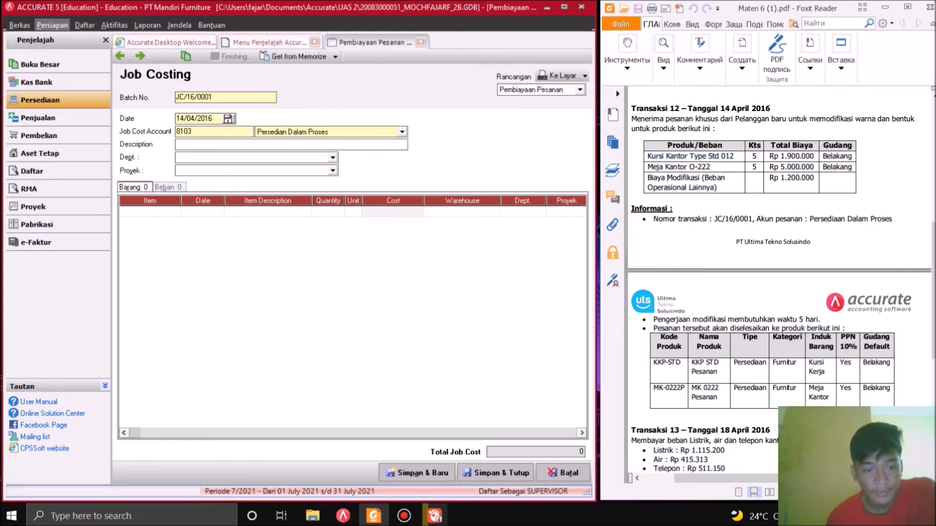
{"action": "left_click", "coordinate": [146, 212]}
{"action": "left_click", "coordinate": [174, 211]}
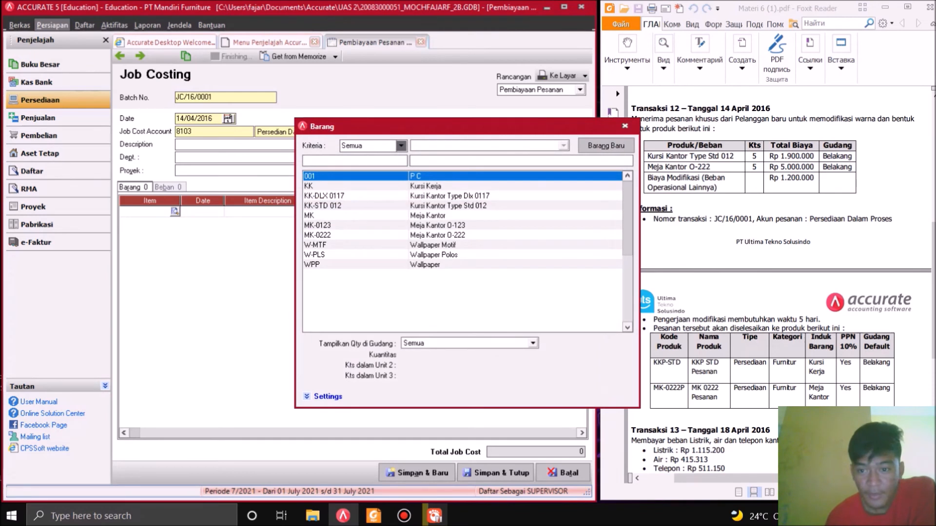
{"action": "left_click", "coordinate": [341, 205]}
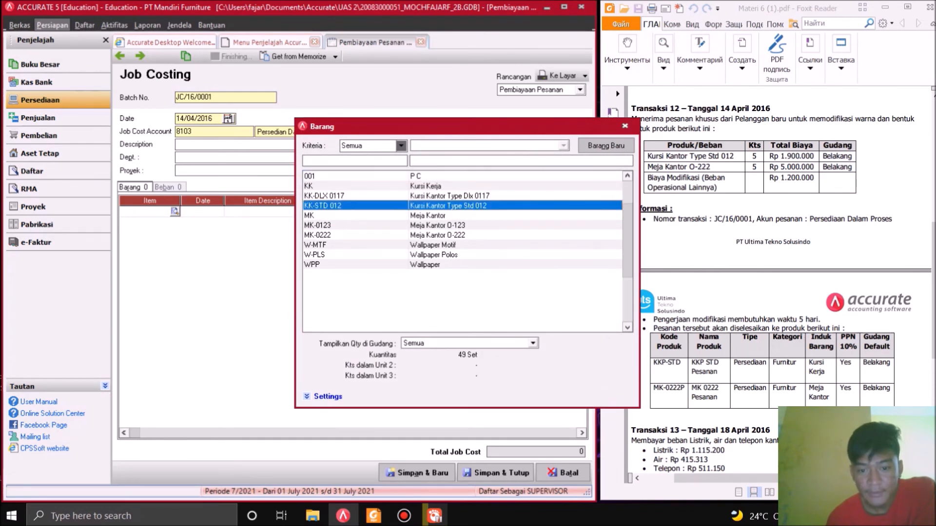
{"action": "key", "text": "Return"}
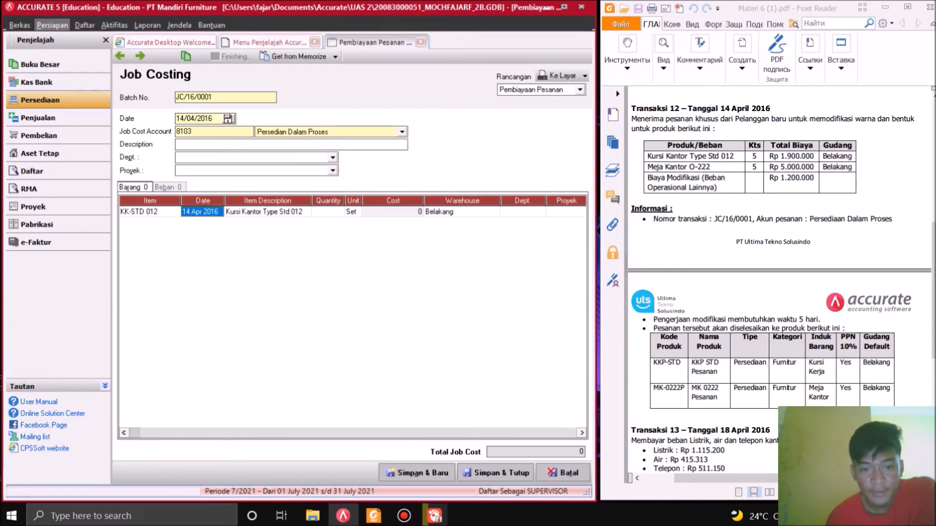
{"action": "left_click", "coordinate": [328, 211]}
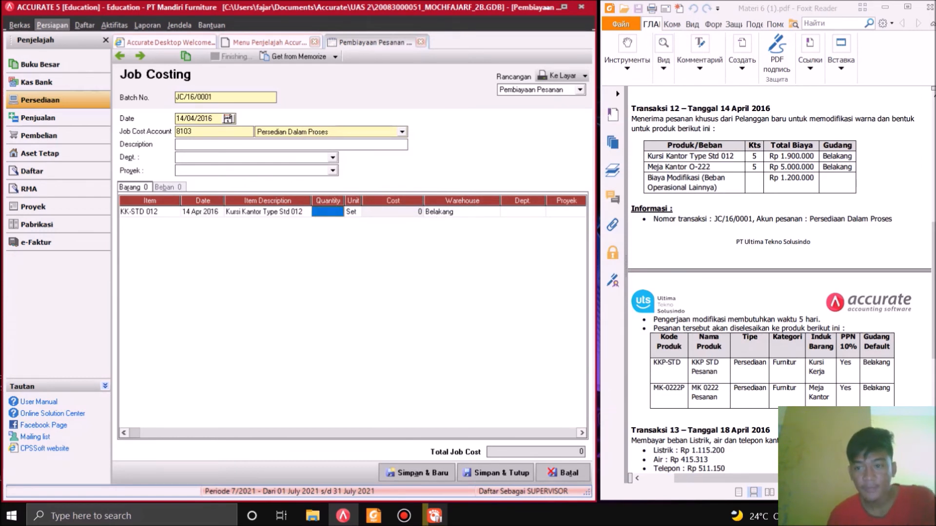
{"action": "left_click", "coordinate": [328, 211]}
{"action": "type", "text": "5"}
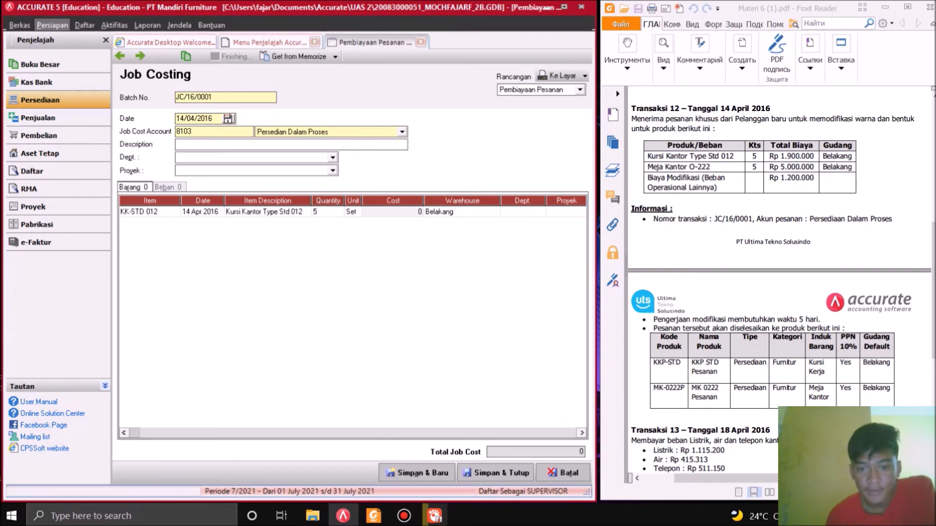
{"action": "key", "text": "Return"}
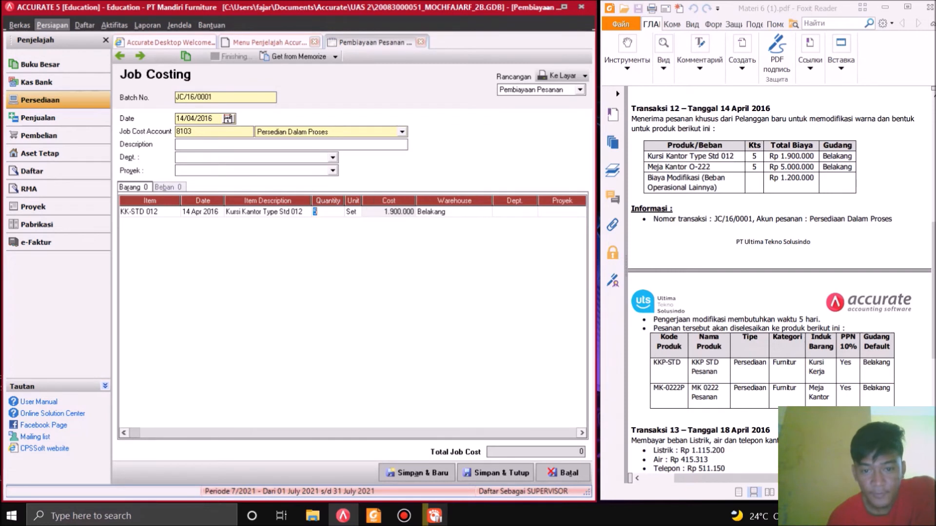
{"action": "left_click", "coordinate": [453, 212]}
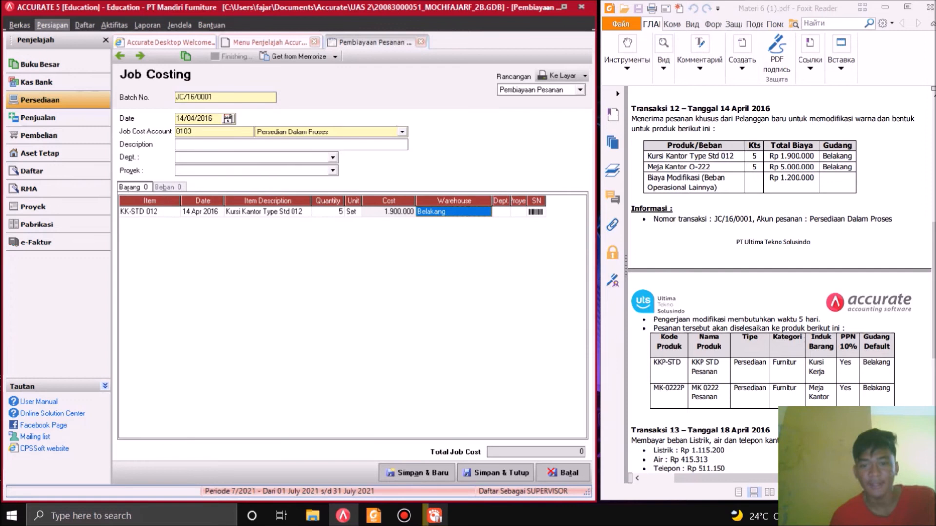
{"action": "left_click", "coordinate": [518, 211]}
- Add Meja Kantor O-222 (MK-0222) as the second job item with quantity 5
{"action": "left_click", "coordinate": [150, 223]}
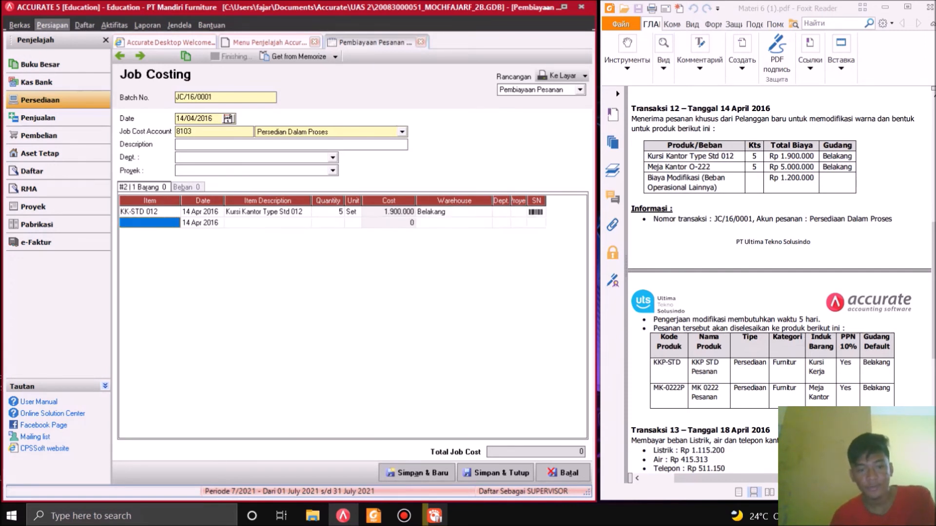
{"action": "left_click", "coordinate": [175, 223]}
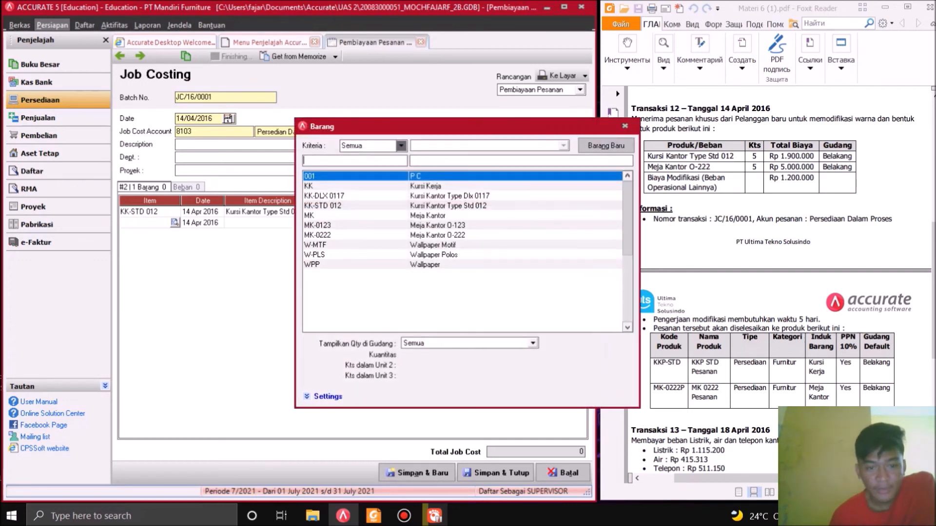
{"action": "left_click_drag", "start_coordinate": [666, 166], "coordinate": [711, 167]}
{"action": "left_click", "coordinate": [341, 235]}
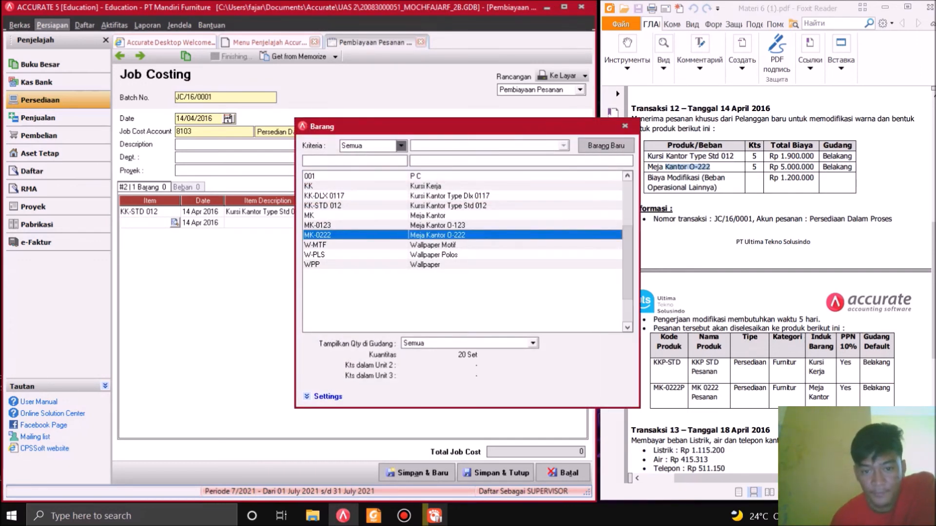
{"action": "key", "text": "Return"}
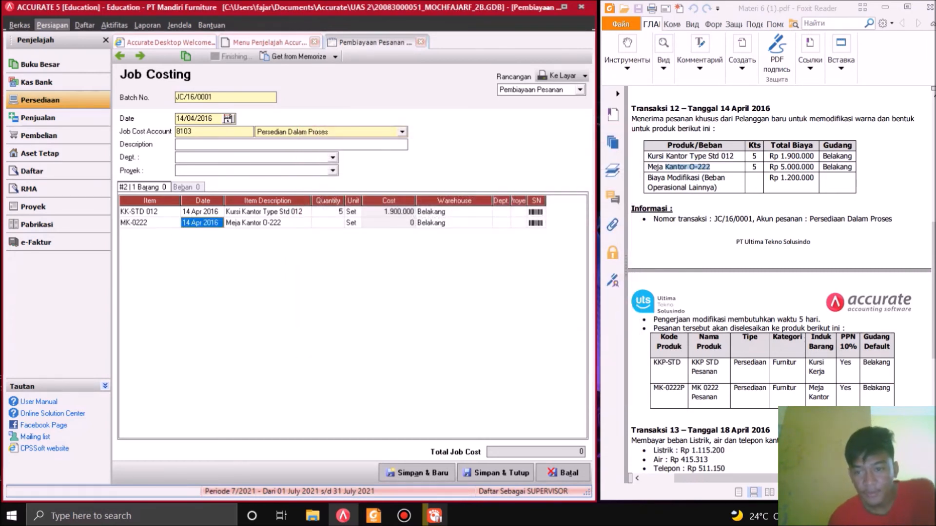
{"action": "left_click", "coordinate": [327, 223]}
{"action": "type", "text": "5"}
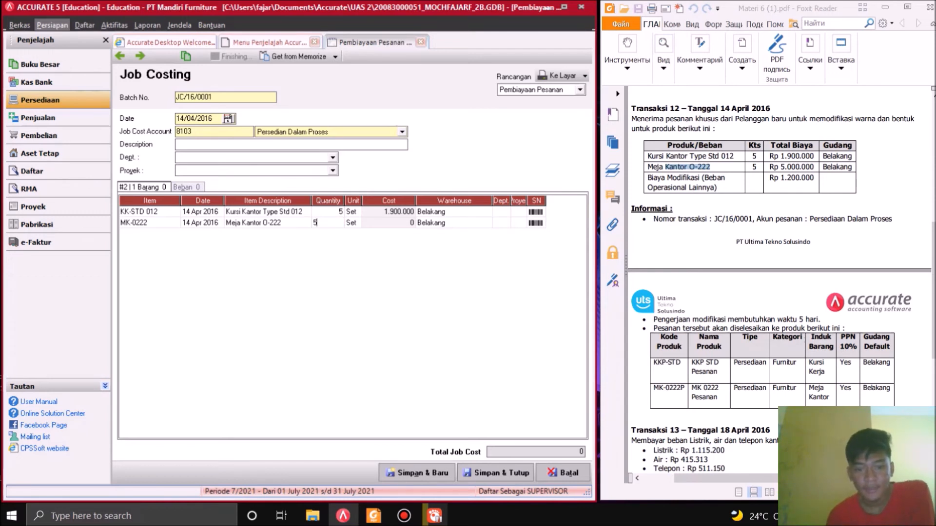
{"action": "key", "text": "Return"}
{"action": "key", "text": "Return"}
{"action": "key", "text": "Return"}
{"action": "key", "text": "Return"}
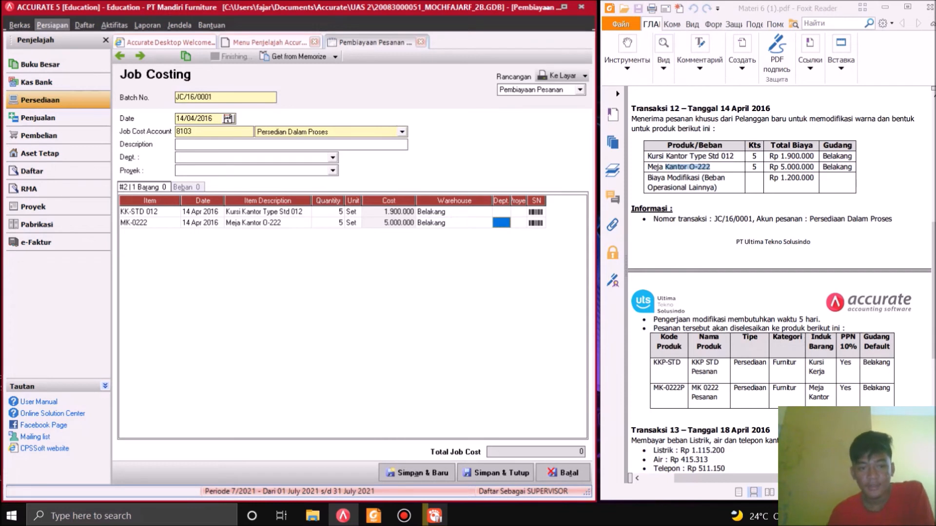
{"action": "left_click_drag", "start_coordinate": [648, 178], "coordinate": [714, 188]}
{"action": "left_click", "coordinate": [726, 177]}
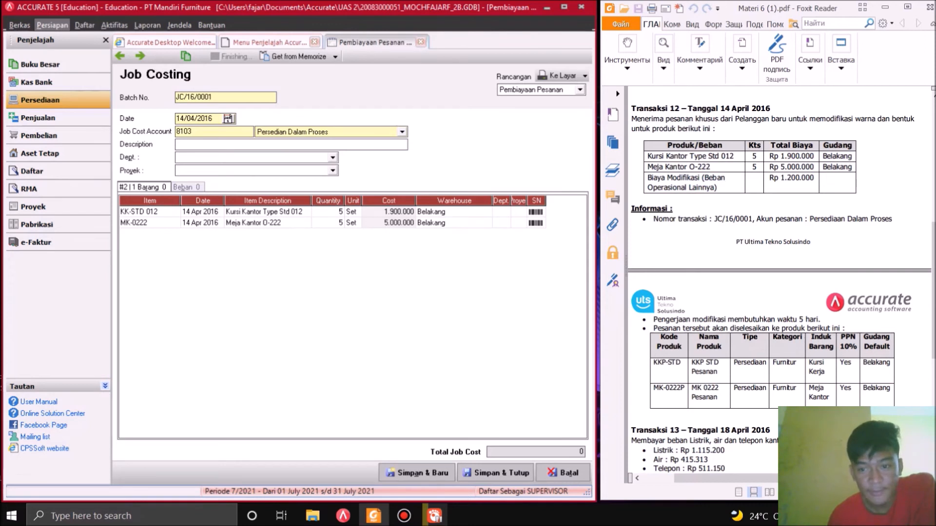
{"action": "key", "text": "alt+Tab"}
{"action": "key", "text": "ctrl+Tab"}
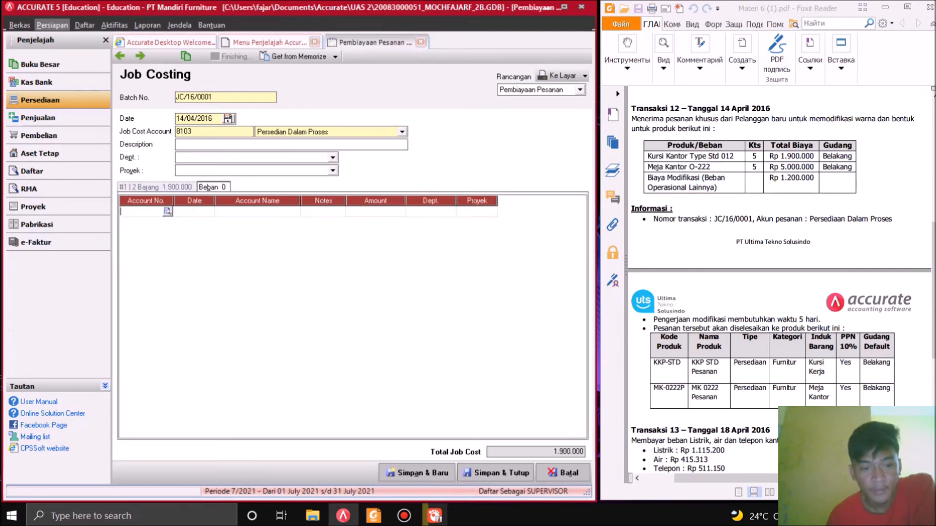
- Search the expense line's account lookup for 'Biaya' and start a new account
{"action": "key", "text": "Return"}
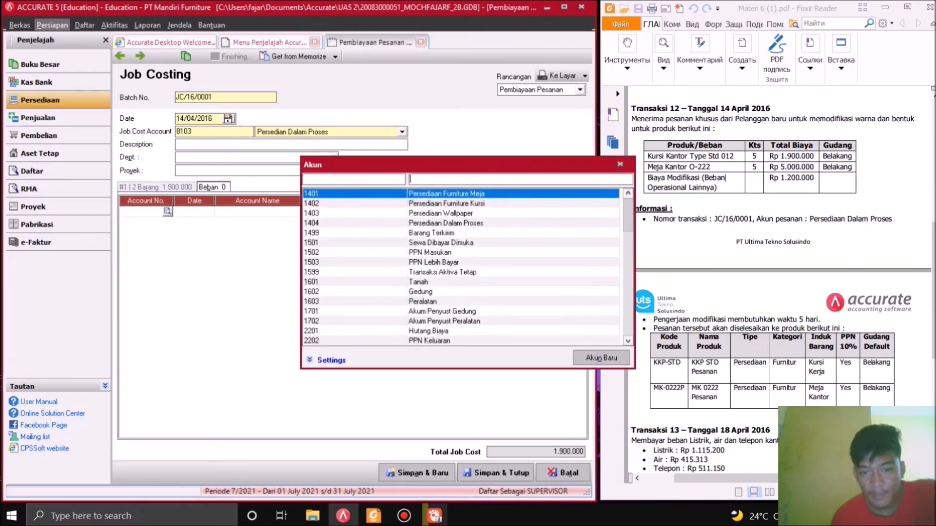
{"action": "type", "text": "Bia"}
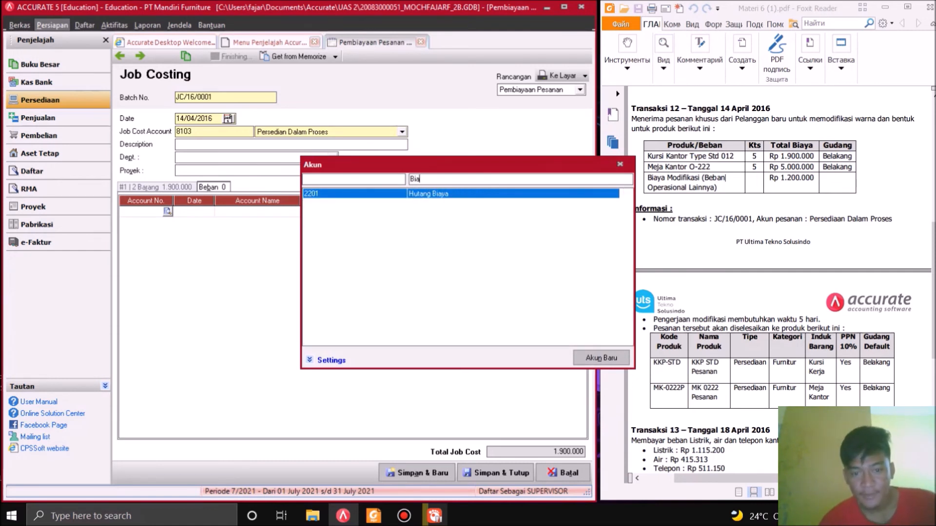
{"action": "type", "text": "ya"}
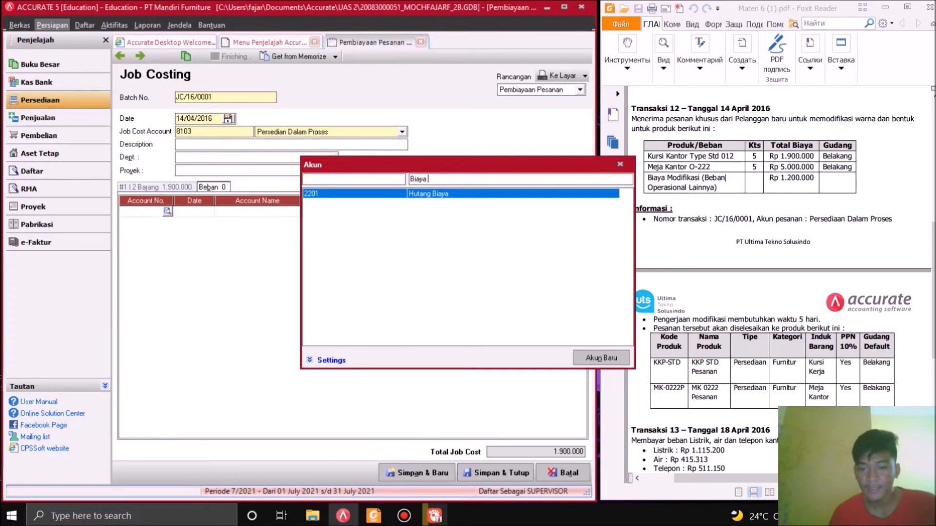
{"action": "left_click", "coordinate": [601, 358]}
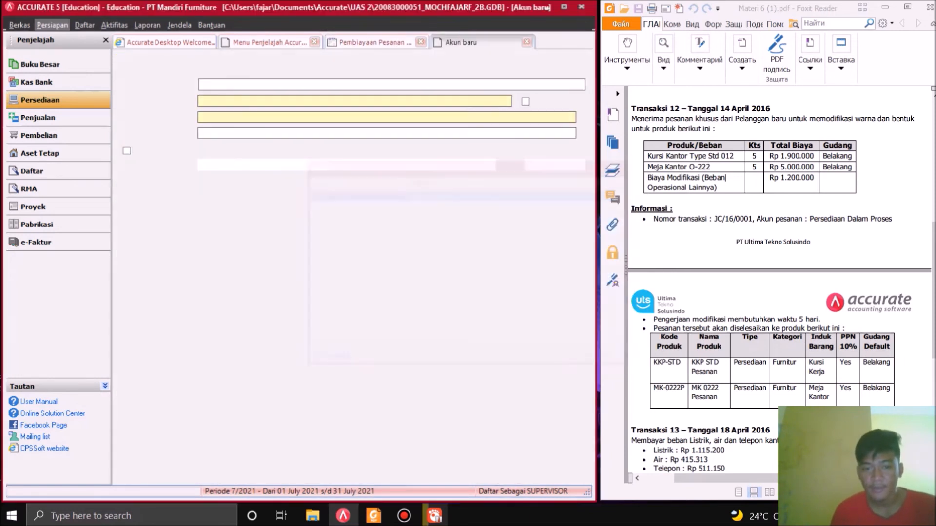
{"action": "key", "text": "alt+Down"}
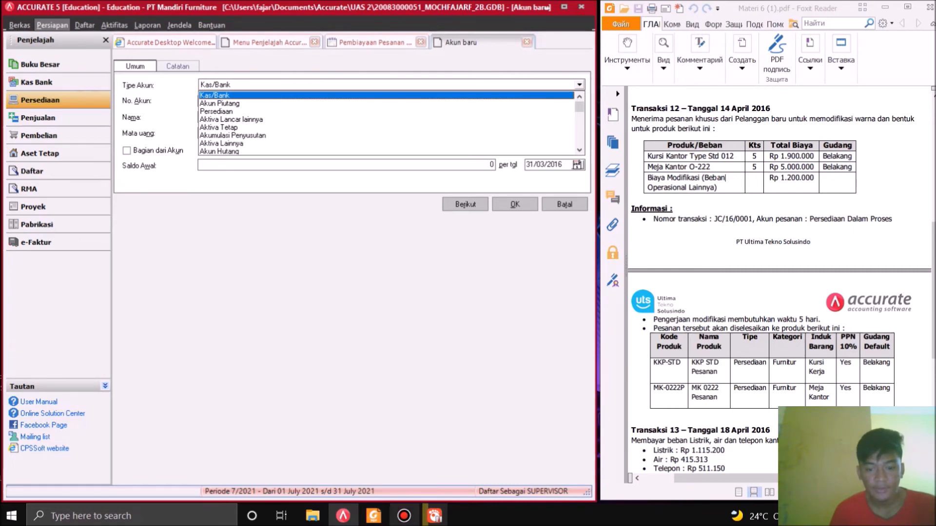
{"action": "left_click", "coordinate": [405, 516]}
{"action": "left_click", "coordinate": [343, 516]}
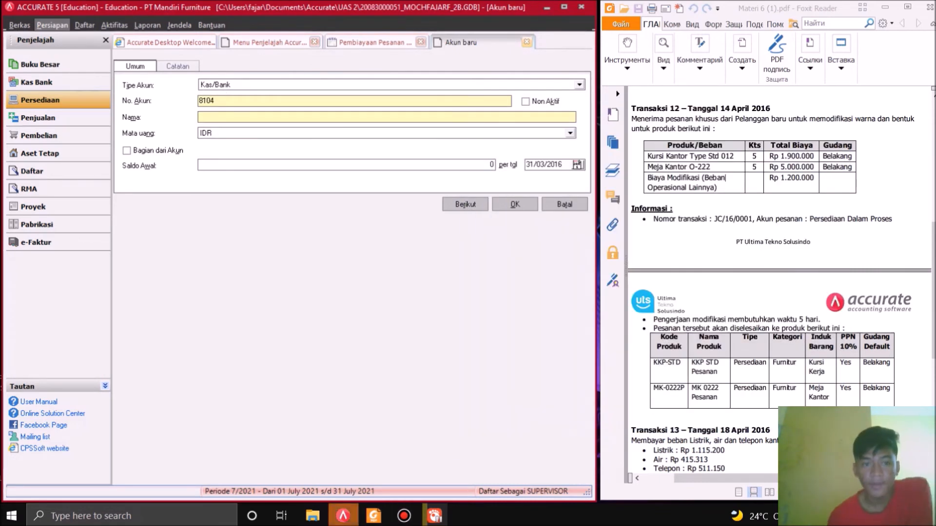
- Save new account 8104 'Biaya Modifikasi' with account type Beban
{"action": "key", "text": "shift+Tab"}
{"action": "key", "text": "alt+Down"}
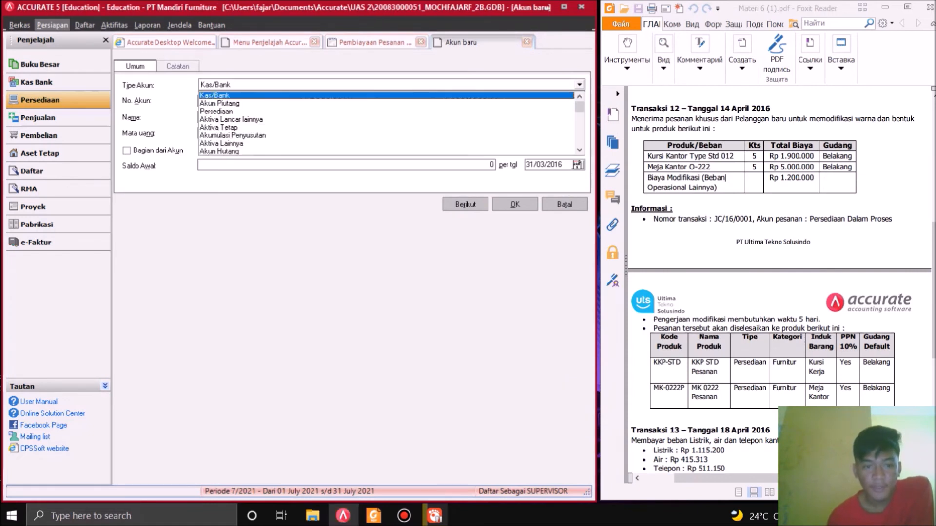
{"action": "left_click_drag", "start_coordinate": [579, 107], "coordinate": [579, 141]}
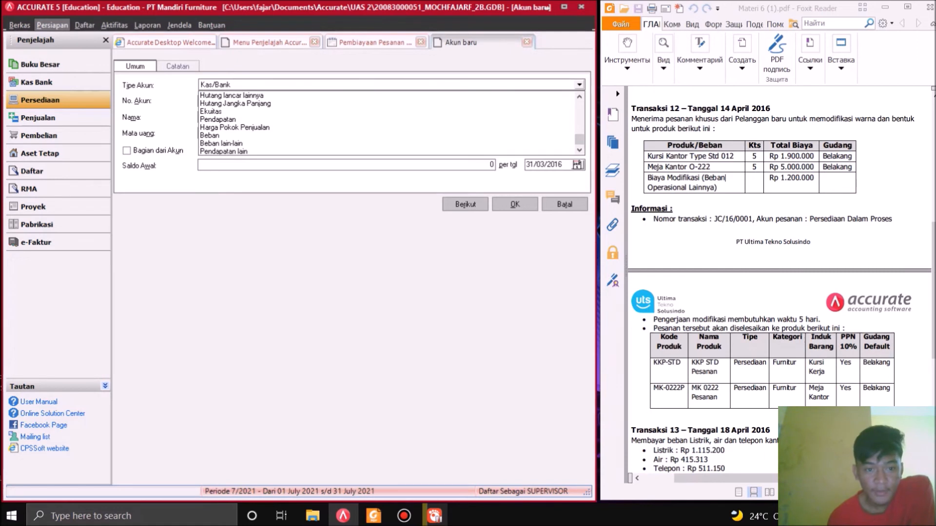
{"action": "left_click", "coordinate": [209, 135]}
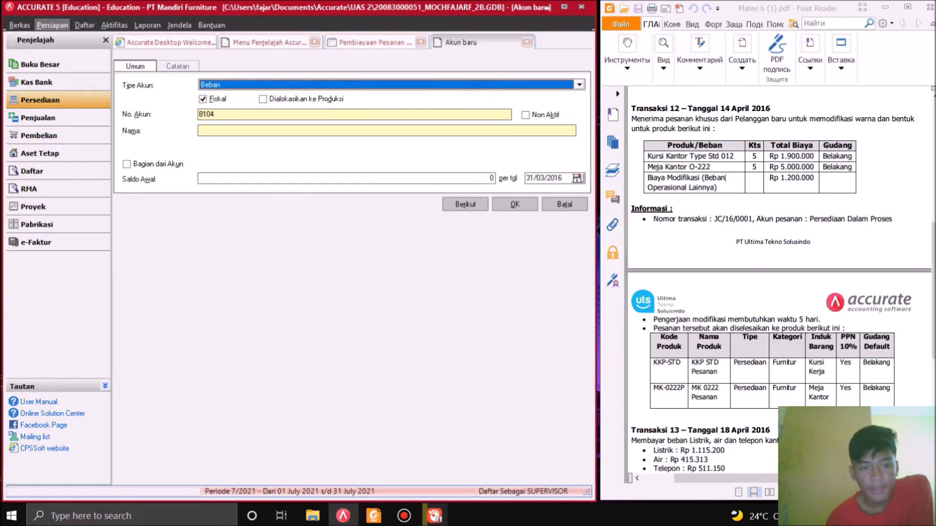
{"action": "left_click", "coordinate": [199, 130]}
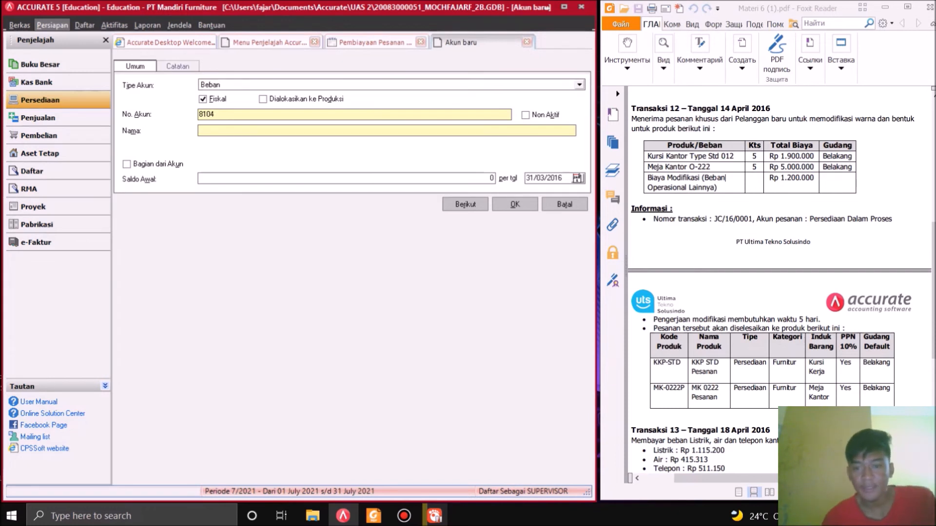
{"action": "type", "text": "Biaya Modifikasi"}
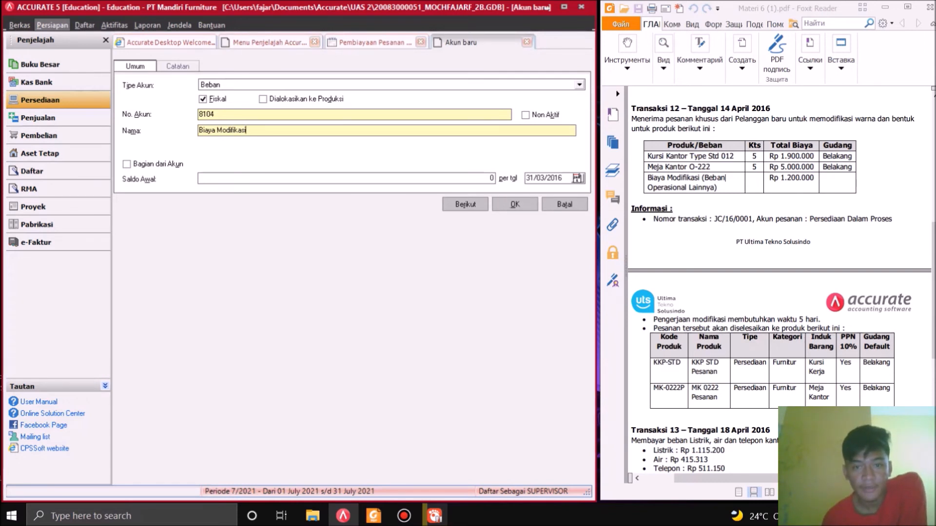
{"action": "left_click", "coordinate": [404, 515]}
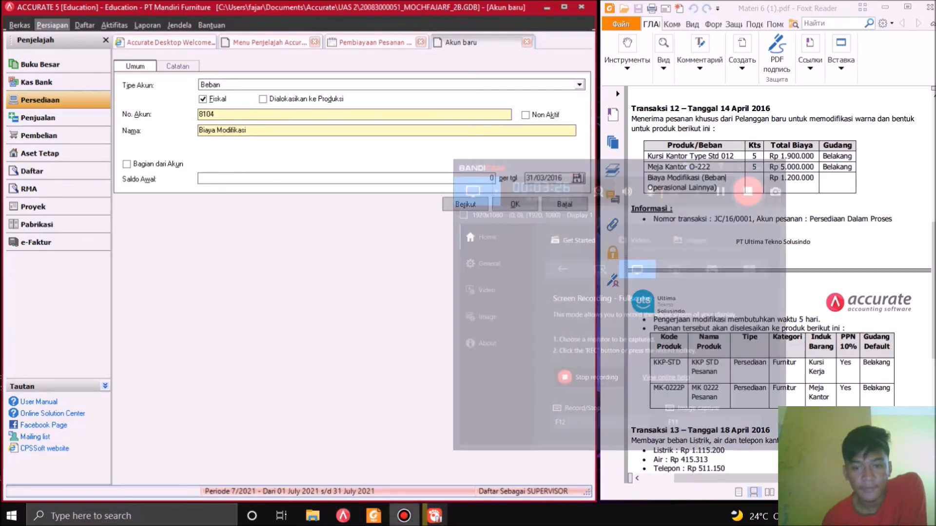
{"action": "left_click", "coordinate": [404, 516]}
{"action": "left_click", "coordinate": [515, 204]}
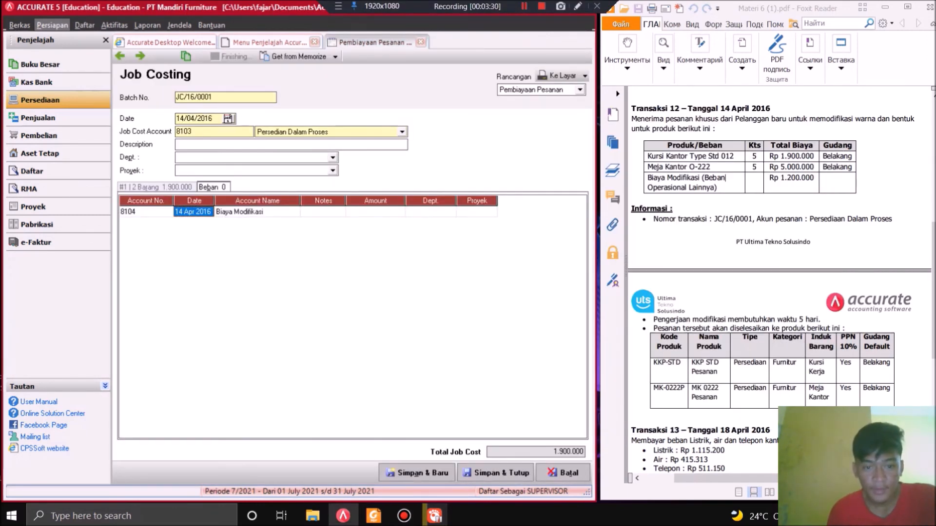
- Give the Biaya Modifikasi expense line note 'Biaya Modif' and amount 1.200.000
{"action": "left_click", "coordinate": [322, 211]}
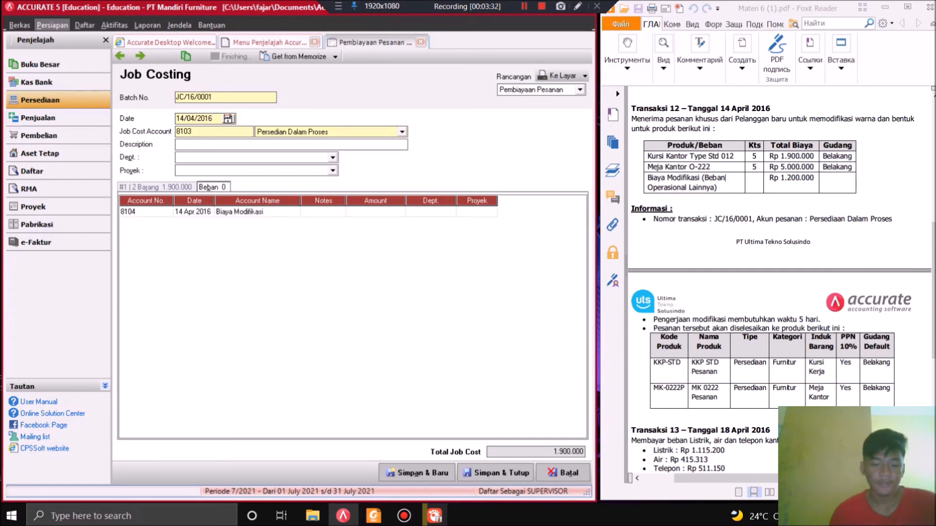
{"action": "type", "text": "Bi"}
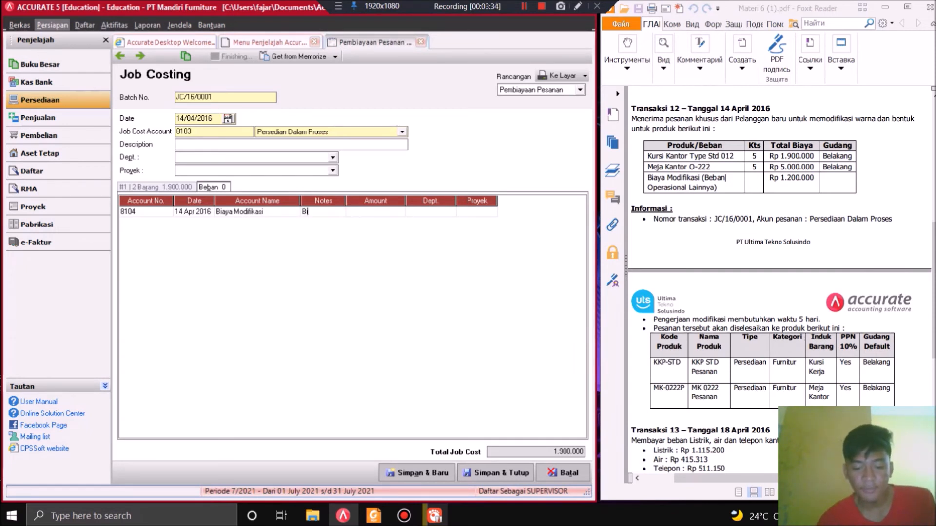
{"action": "type", "text": "aya Modif"}
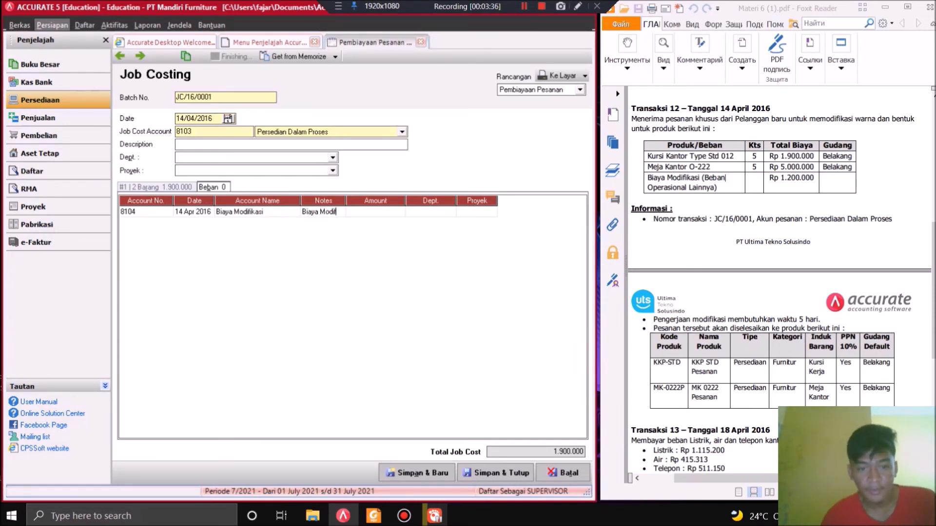
{"action": "key", "text": "Tab"}
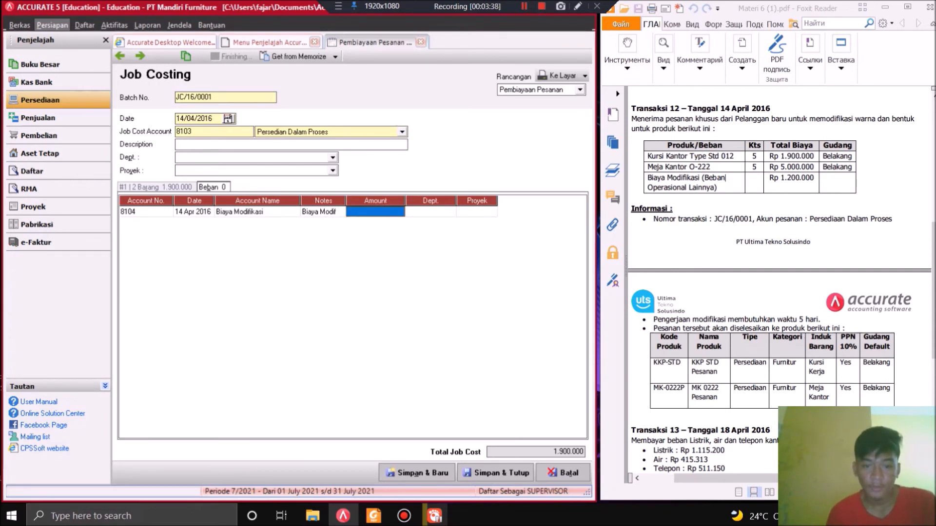
{"action": "type", "text": "1.200."}
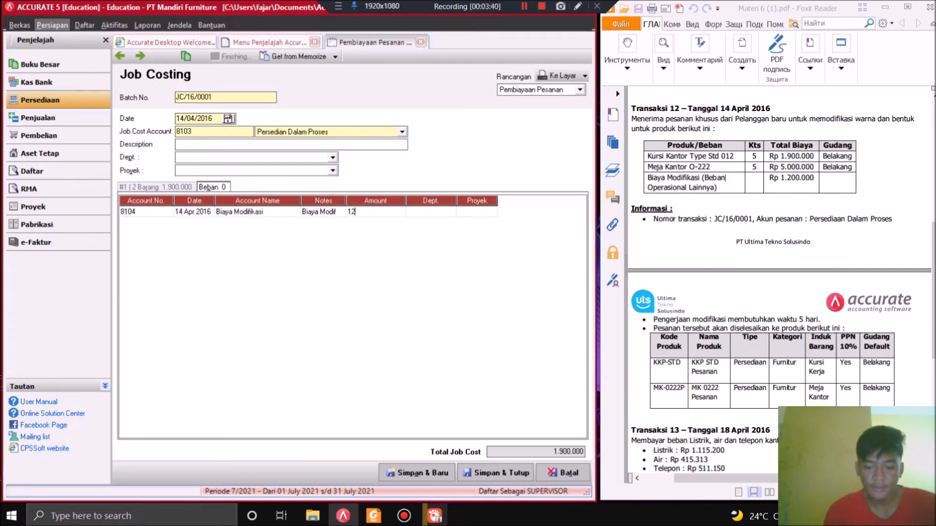
{"action": "type", "text": "0"}
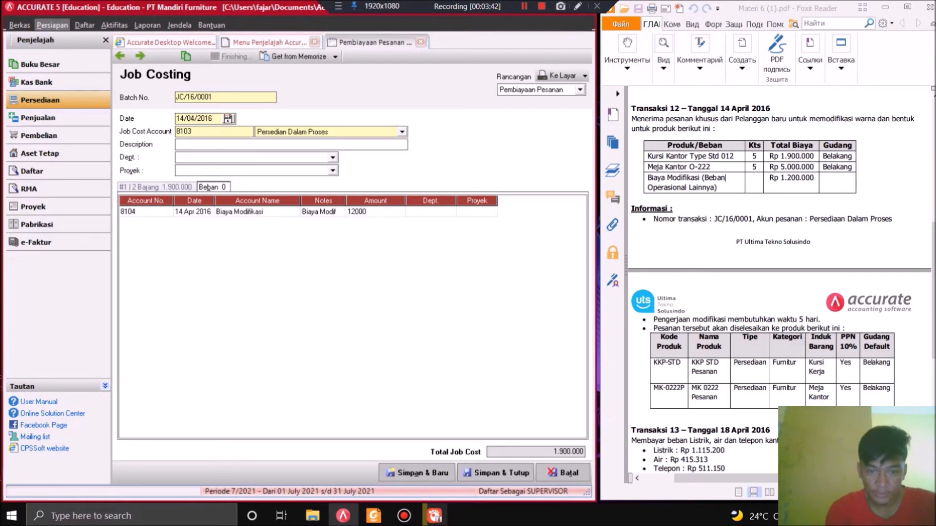
{"action": "type", "text": "00"}
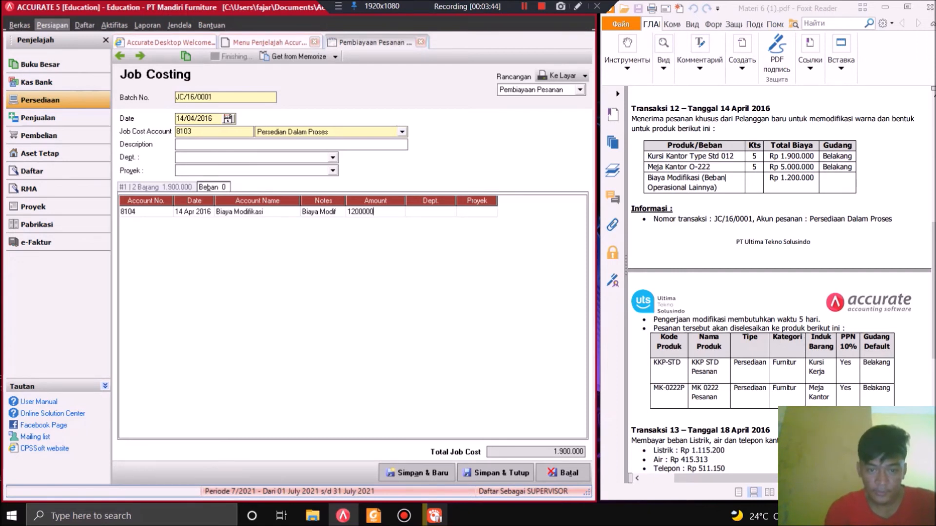
{"action": "key", "text": "Tab"}
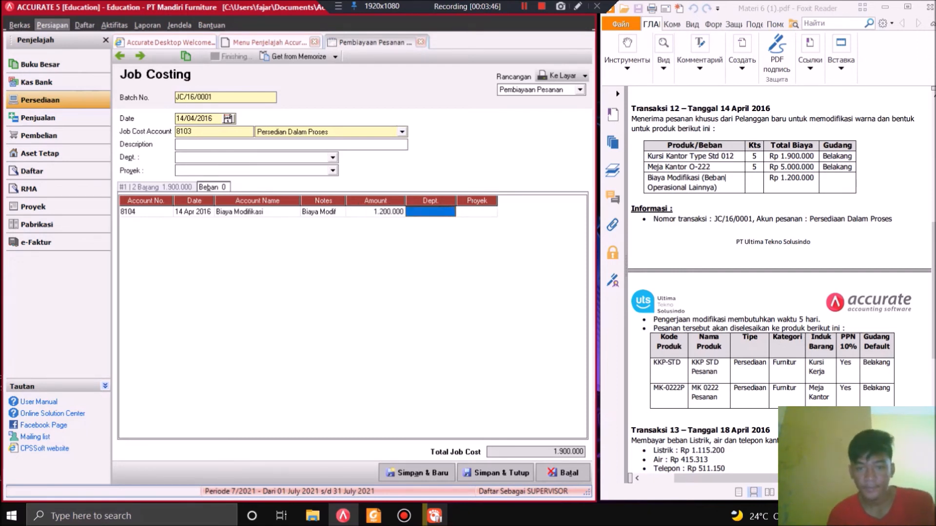
{"action": "key", "text": "Tab"}
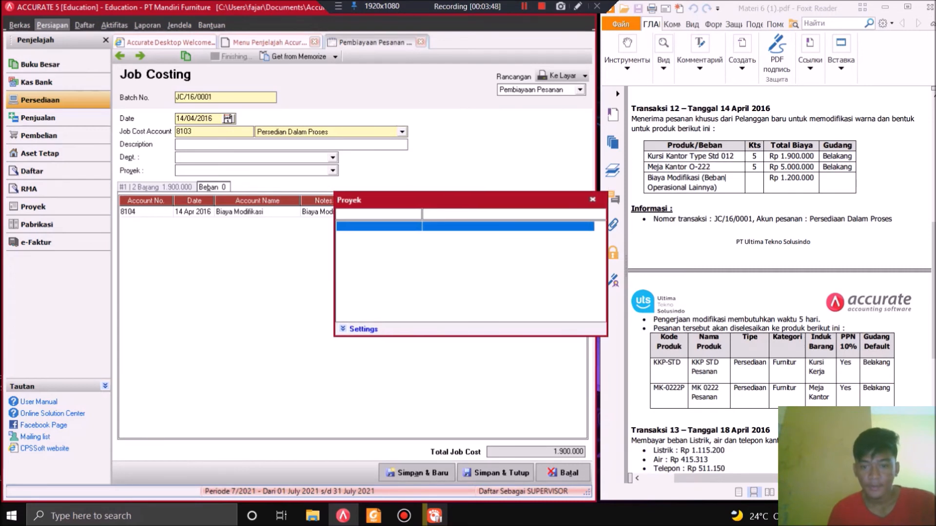
{"action": "key", "text": "Escape"}
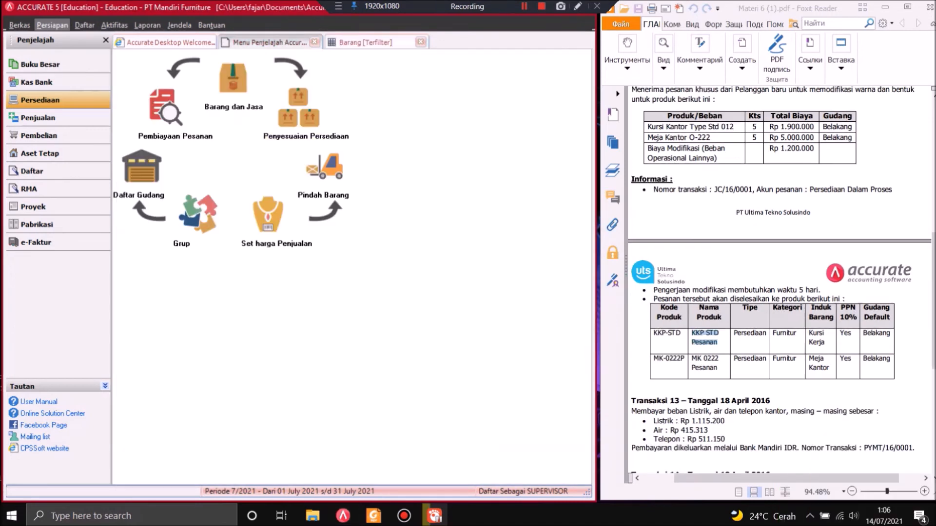
{"action": "scroll", "coordinate": [780, 283], "scroll_direction": "up", "scroll_amount": 2}
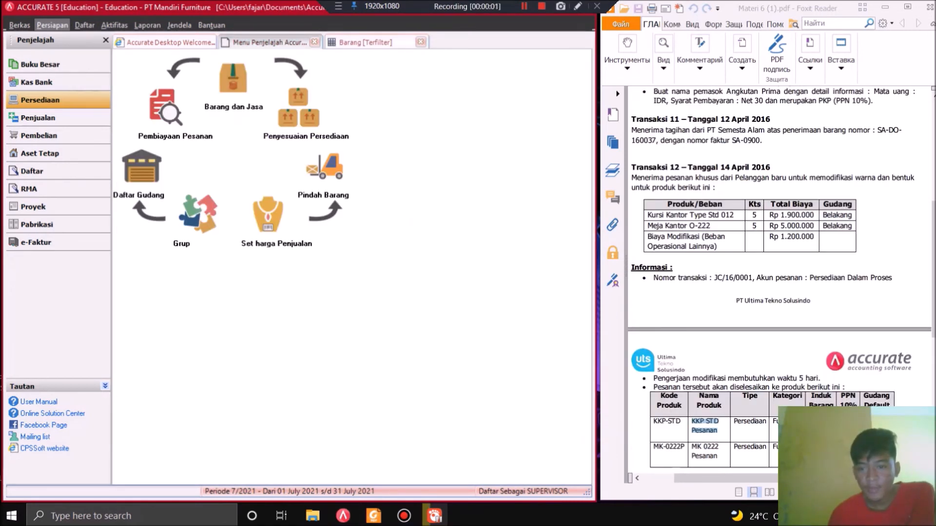
- Review the new product details in the PDF and open a blank item form from the goods list
{"action": "left_click_drag", "start_coordinate": [632, 178], "coordinate": [892, 278]}
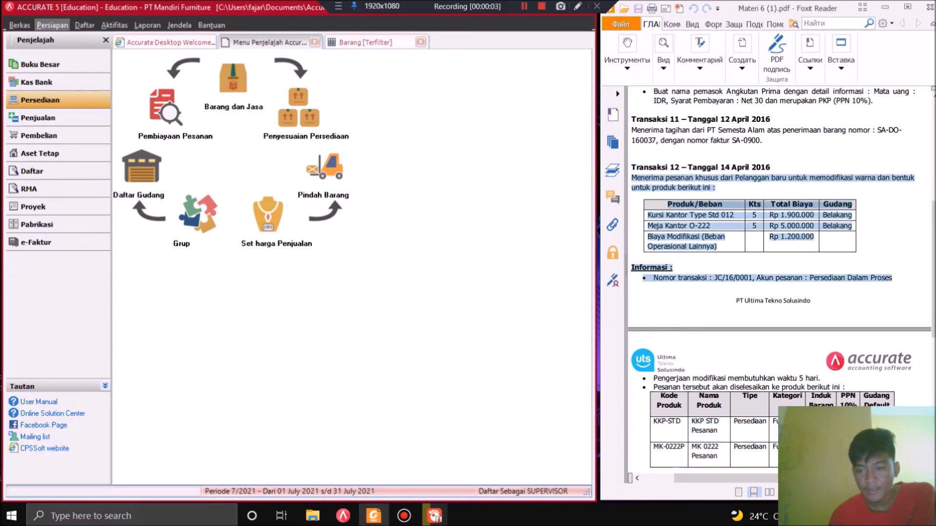
{"action": "scroll", "coordinate": [892, 278], "scroll_direction": "down", "scroll_amount": 3}
{"action": "left_click_drag", "start_coordinate": [653, 270], "coordinate": [829, 336]}
{"action": "key", "text": "Escape"}
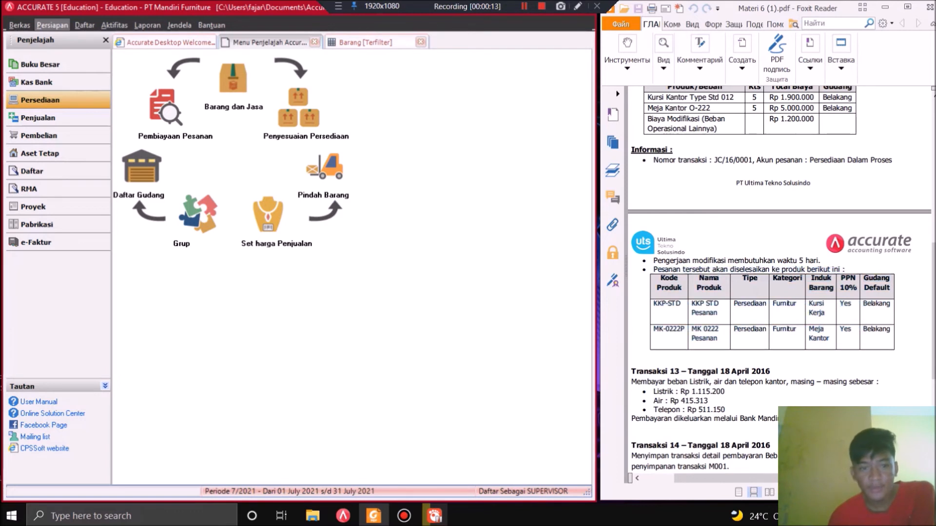
{"action": "key", "text": "alt+Tab"}
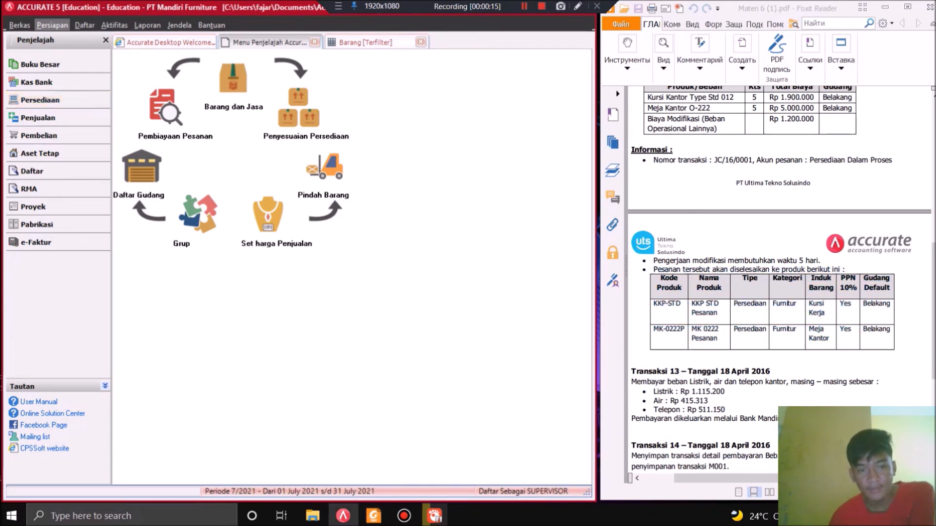
{"action": "left_click", "coordinate": [233, 78]}
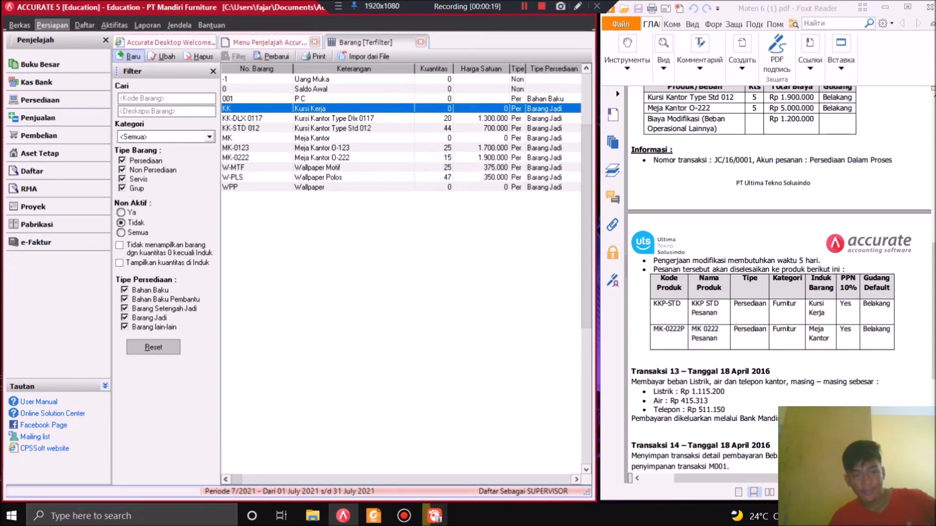
{"action": "left_click", "coordinate": [130, 56]}
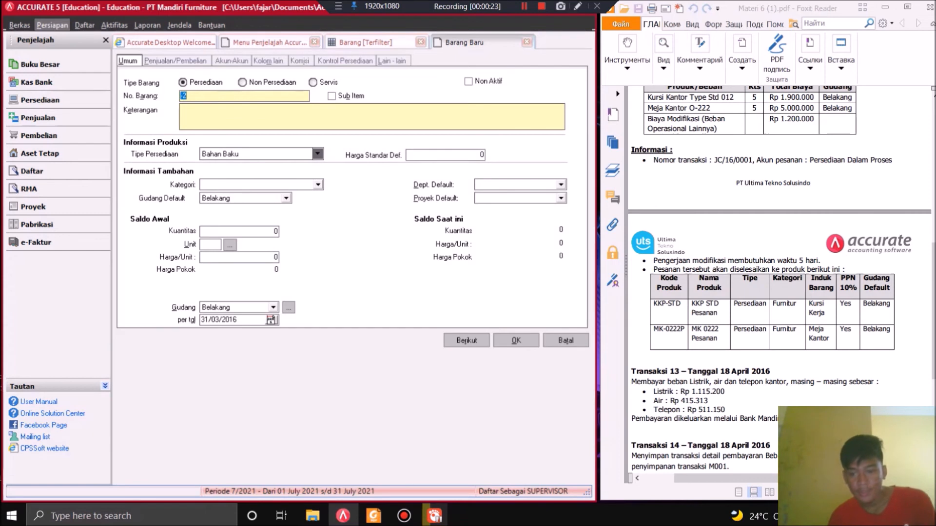
- Enter item number KKP-STD with the one-line description 'KKP STD Pesanan'
{"action": "left_click_drag", "start_coordinate": [654, 304], "coordinate": [680, 303]}
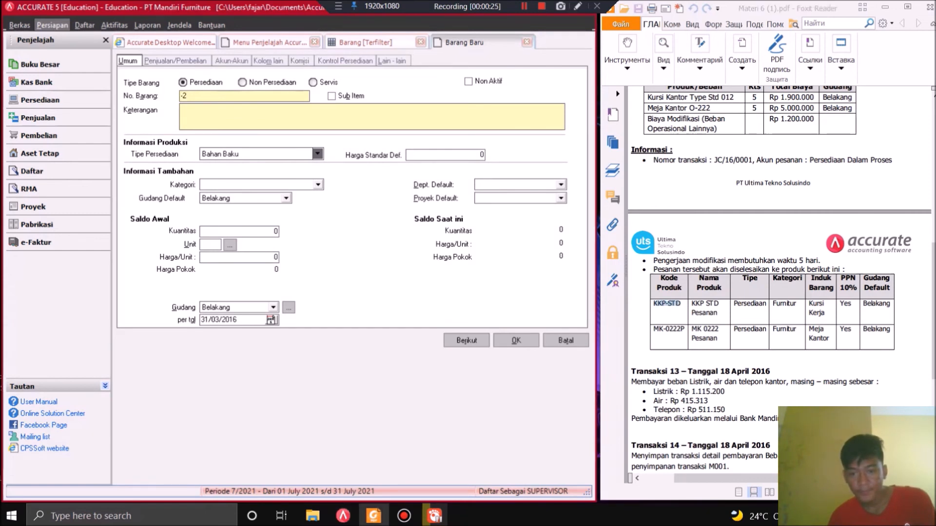
{"action": "key", "text": "ctrl+c"}
{"action": "key", "text": "alt+Tab"}
{"action": "key", "text": "ctrl+v"}
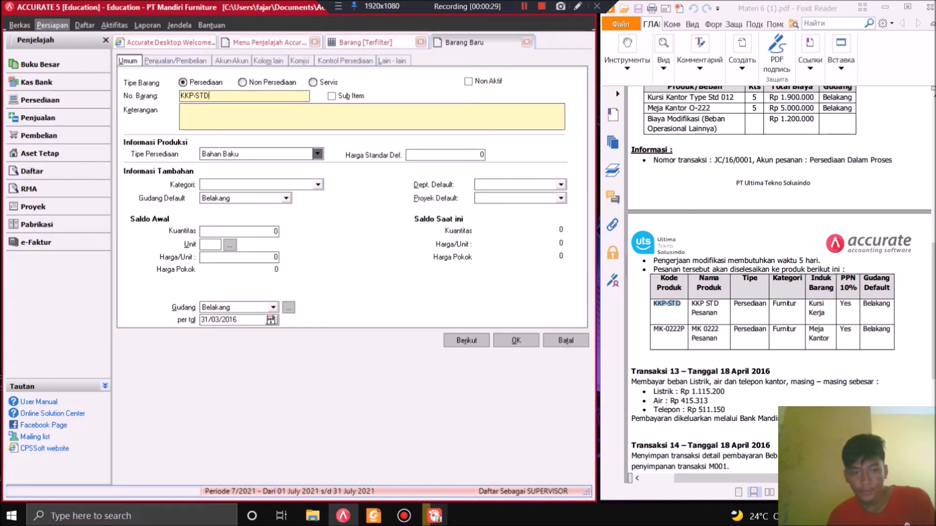
{"action": "left_click_drag", "start_coordinate": [692, 303], "coordinate": [717, 313]}
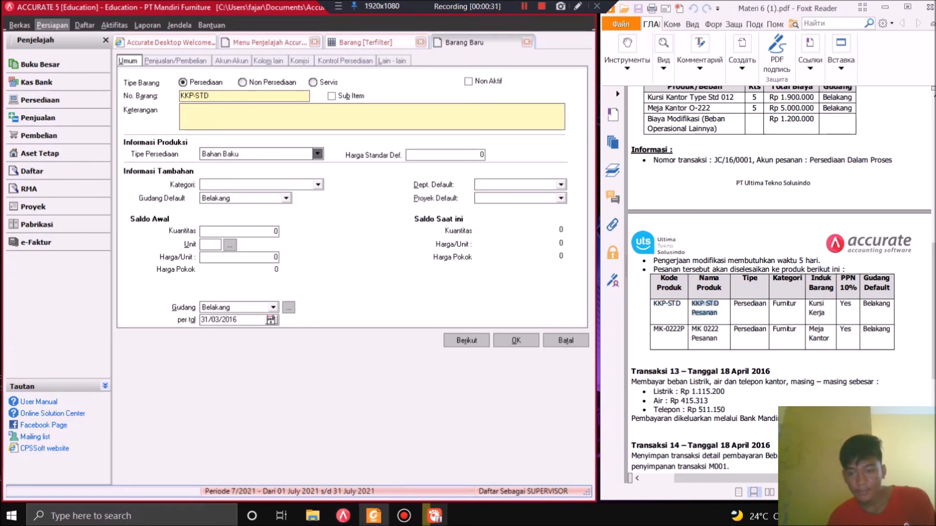
{"action": "key", "text": "ctrl+c"}
{"action": "key", "text": "alt+Tab"}
{"action": "key", "text": "Tab"}
{"action": "key", "text": "Tab"}
{"action": "key", "text": "ctrl+v"}
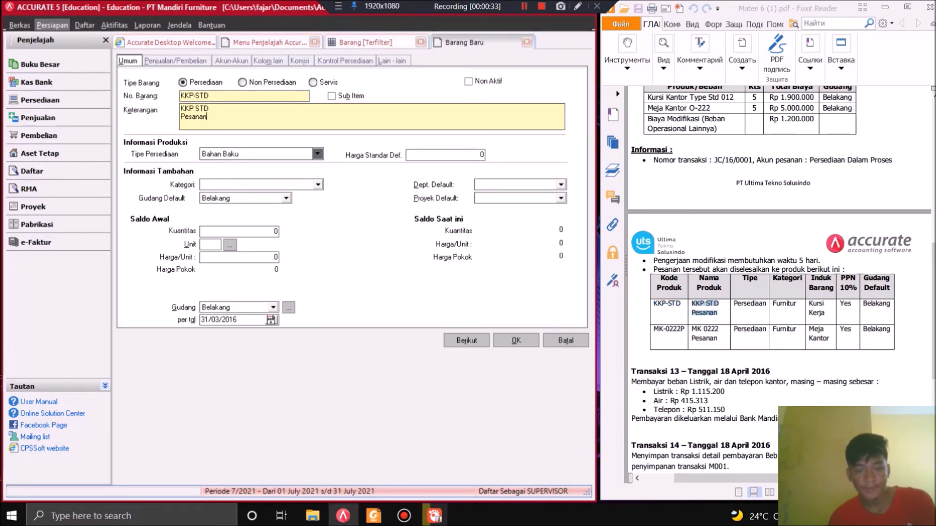
{"action": "key", "text": "Home"}
{"action": "key", "text": "BackSpace"}
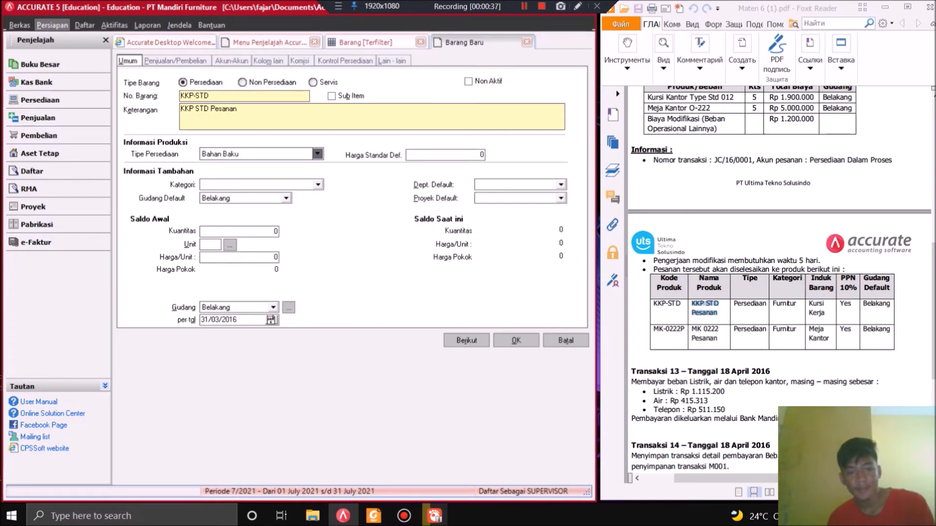
- Make it a Barang Jadi item in category Furniture, sub-item of KK, and save
{"action": "key", "text": "Tab"}
{"action": "key", "text": "alt+Down"}
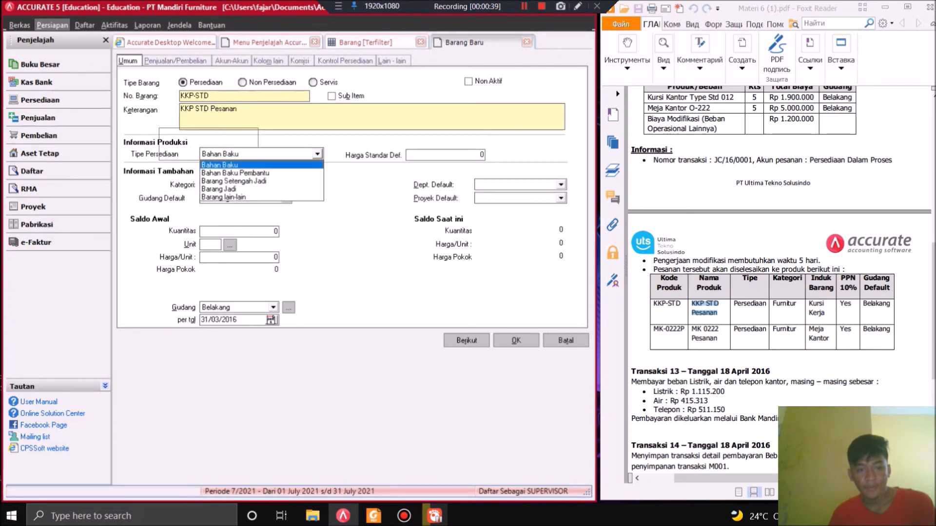
{"action": "key", "text": "Down"}
{"action": "key", "text": "Down"}
{"action": "key", "text": "Down"}
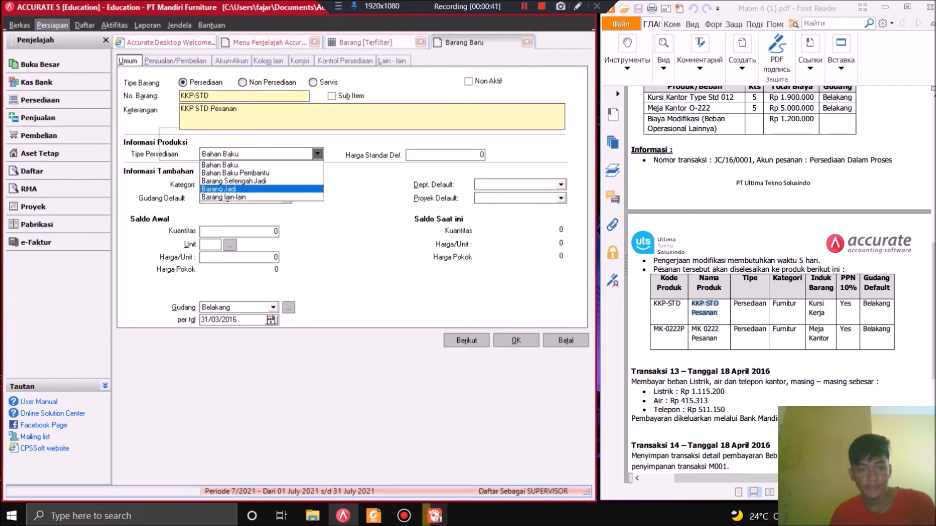
{"action": "key", "text": "Return"}
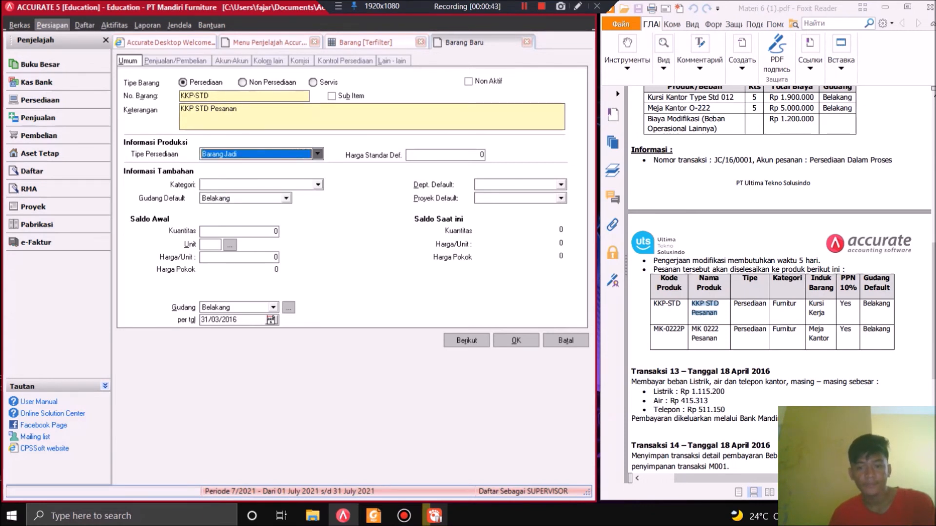
{"action": "key", "text": "Tab"}
{"action": "key", "text": "alt+Down"}
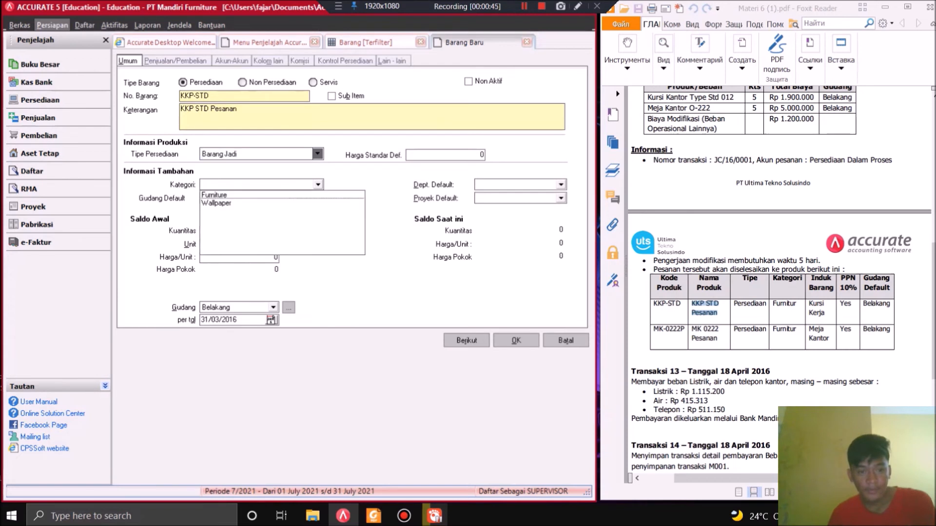
{"action": "key", "text": "Return"}
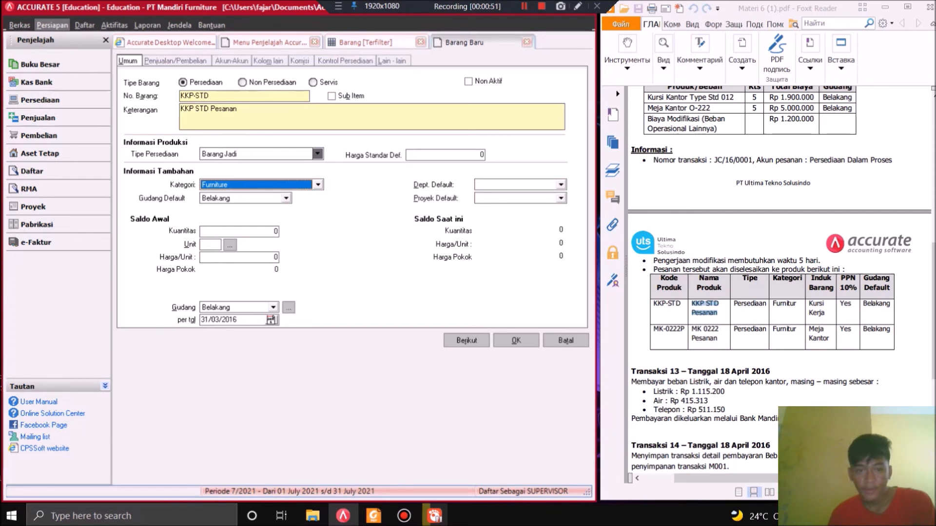
{"action": "key", "text": "alt+b"}
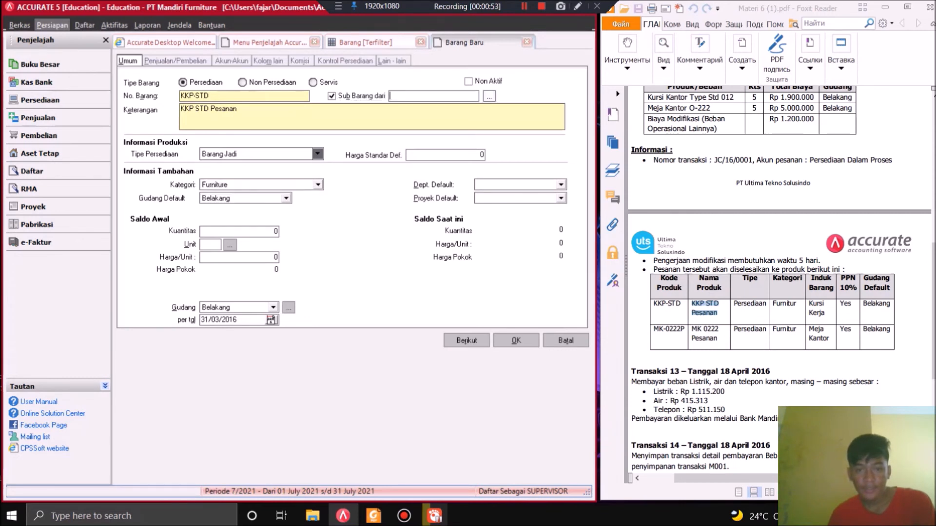
{"action": "key", "text": "Return"}
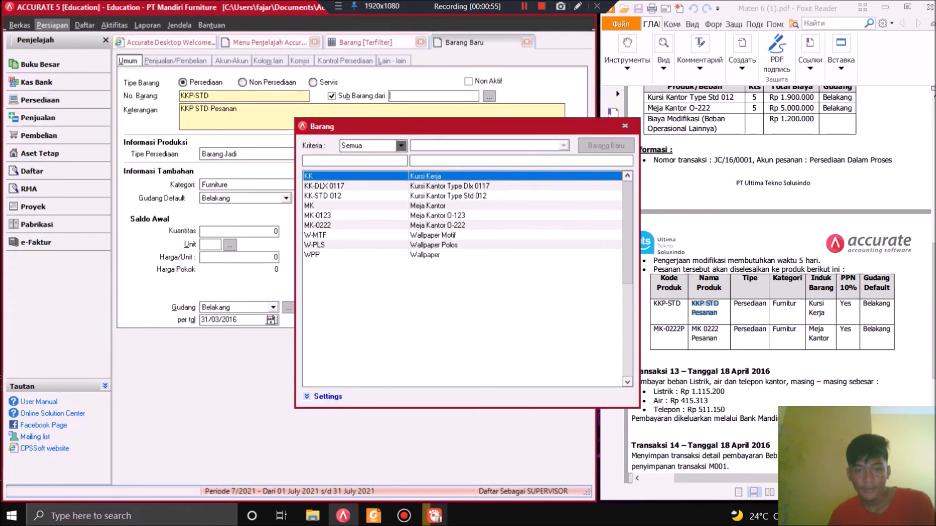
{"action": "key", "text": "Return"}
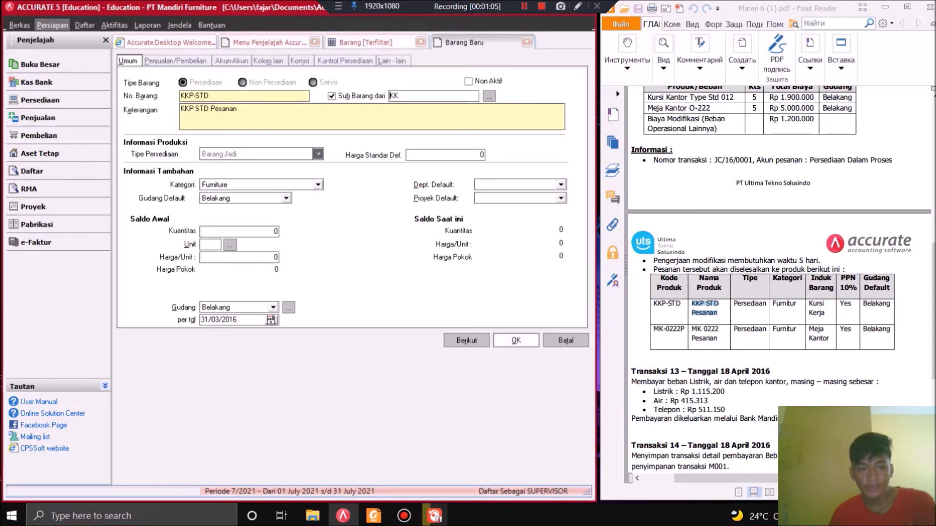
{"action": "left_click", "coordinate": [516, 340]}
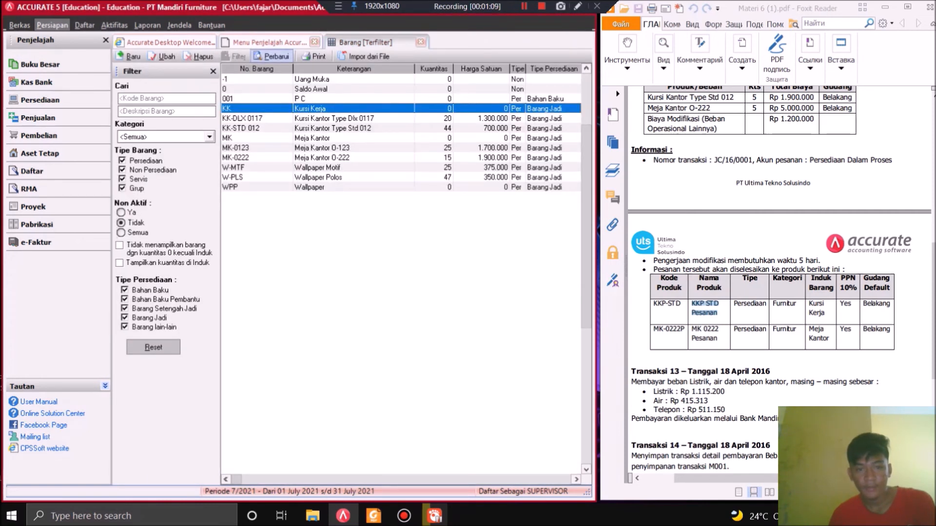
- Refresh the list to confirm KKP-STD under KK, then enter item number MK-0222P on a new item
{"action": "left_click", "coordinate": [272, 56]}
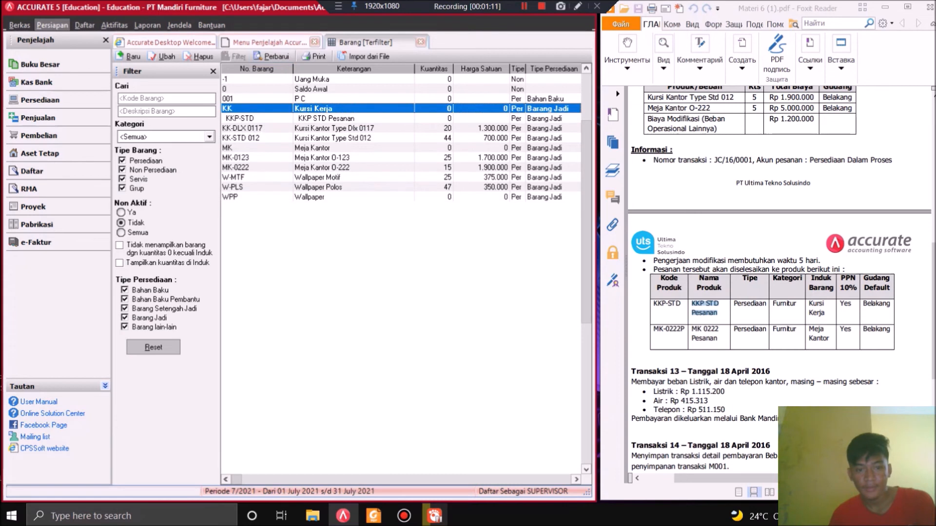
{"action": "left_click", "coordinate": [254, 118]}
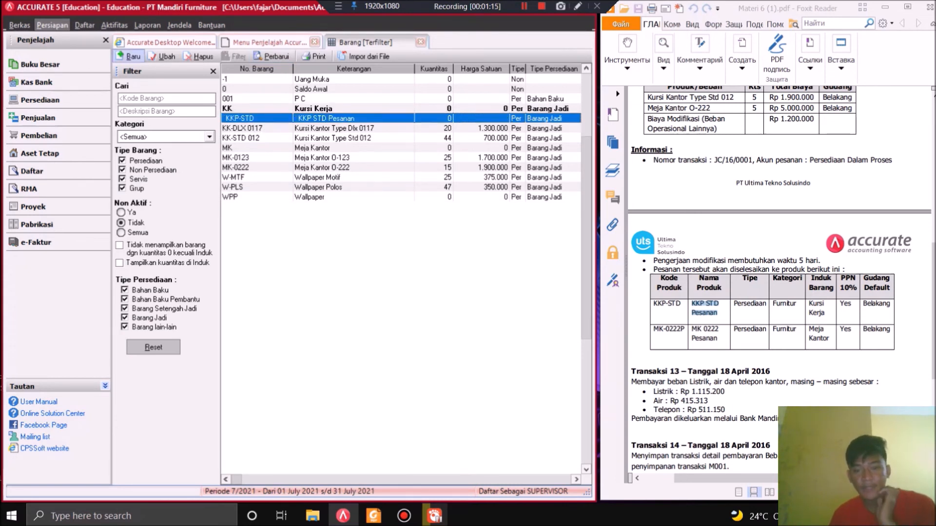
{"action": "left_click", "coordinate": [129, 56]}
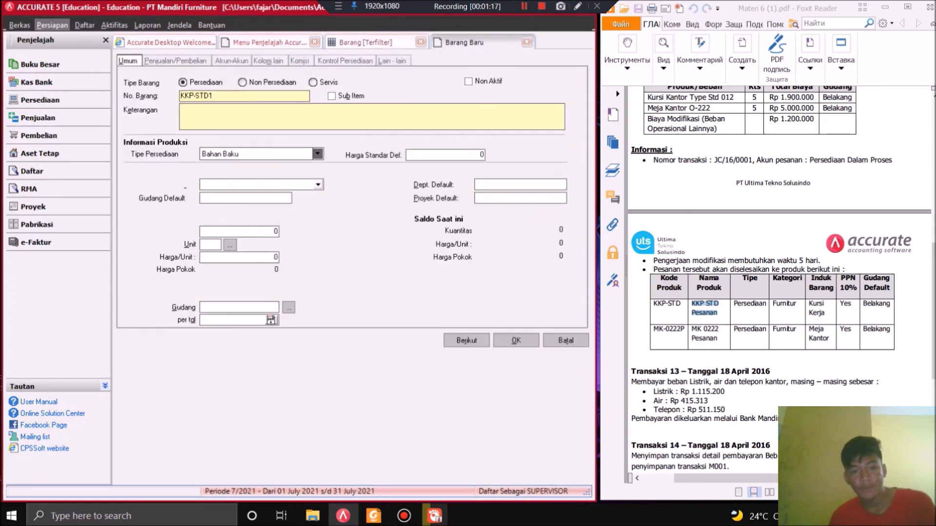
{"action": "left_click_drag", "start_coordinate": [654, 329], "coordinate": [673, 329]}
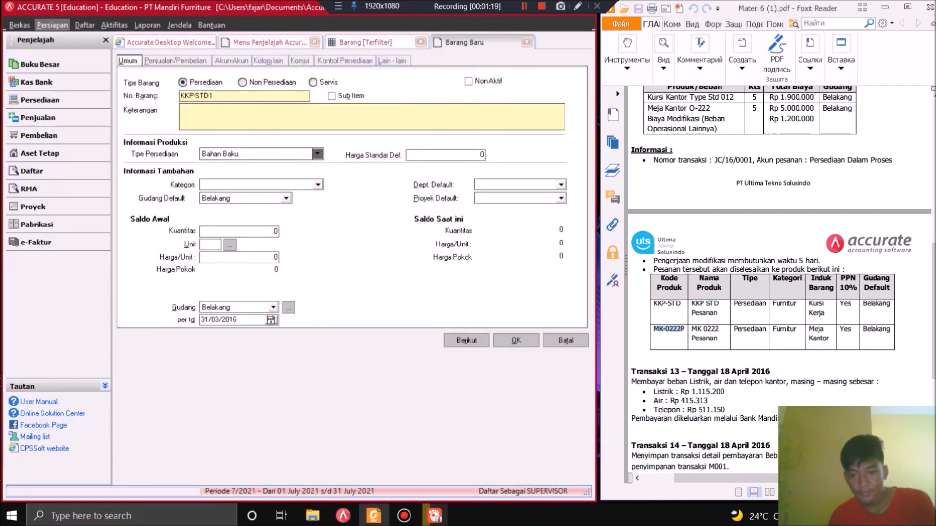
{"action": "key", "text": "ctrl+c"}
{"action": "key", "text": "alt+Tab"}
{"action": "key", "text": "ctrl+v"}
- Set MK-0222P's inventory type to Barang Jadi with parent item MK
{"action": "key", "text": "Tab"}
{"action": "key", "text": "Tab"}
{"action": "key", "text": "space"}
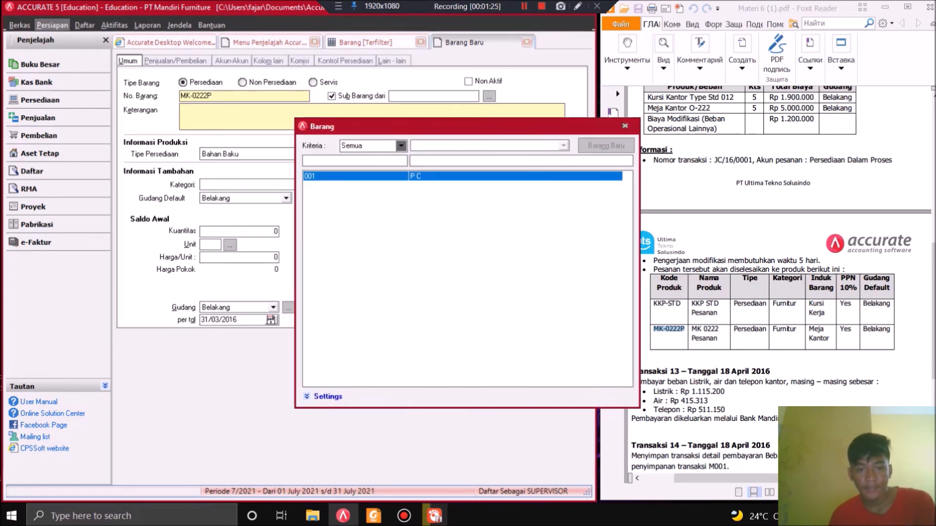
{"action": "key", "text": "shift+Tab"}
{"action": "key", "text": "alt+Down"}
{"action": "key", "text": "Escape"}
{"action": "key", "text": "Escape"}
{"action": "key", "text": "Tab"}
{"action": "key", "text": "alt+Down"}
{"action": "key", "text": "Down"}
{"action": "key", "text": "Down"}
{"action": "key", "text": "Down"}
{"action": "key", "text": "Return"}
{"action": "key", "text": "shift+Tab"}
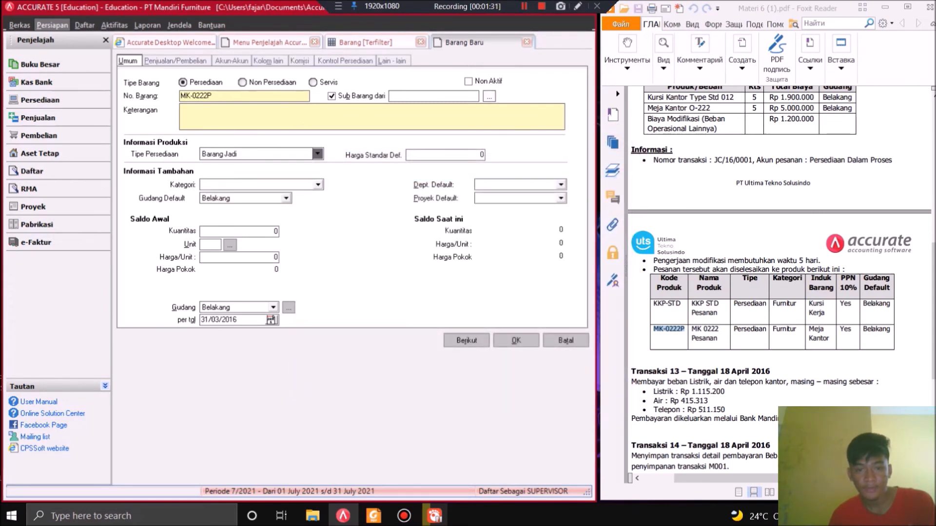
{"action": "key", "text": "space"}
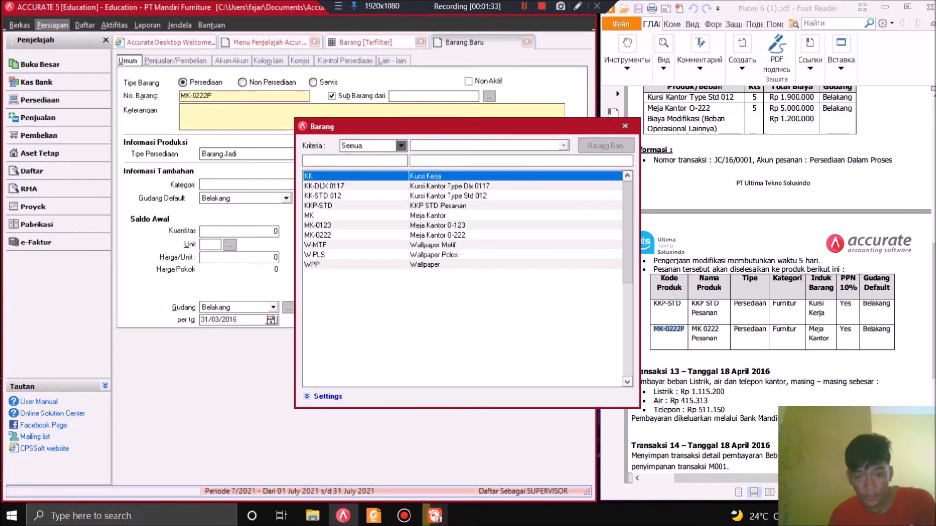
{"action": "key", "text": "Down"}
{"action": "key", "text": "Down"}
{"action": "key", "text": "Down"}
{"action": "key", "text": "Down"}
{"action": "key", "text": "Return"}
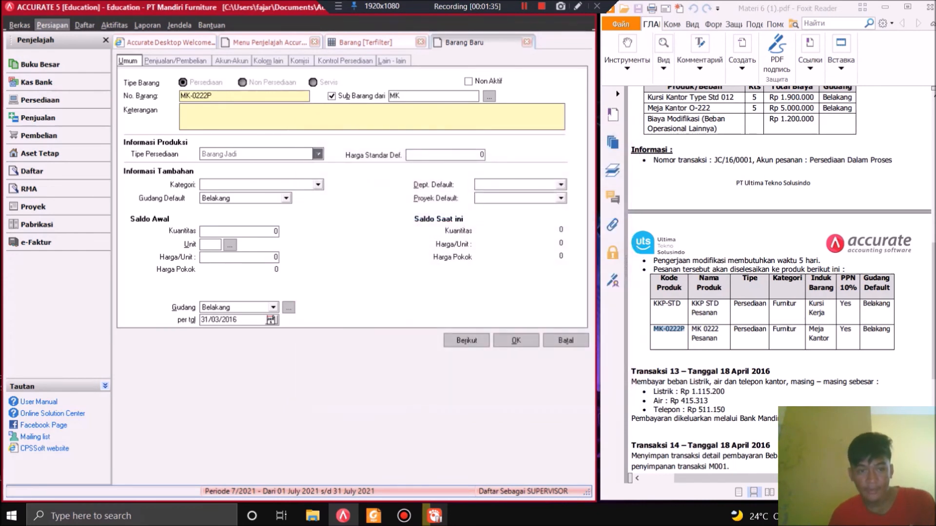
- Add the description 'MK 0222 Pesanan' and category Furniture, then save the item
{"action": "left_click", "coordinate": [707, 333]}
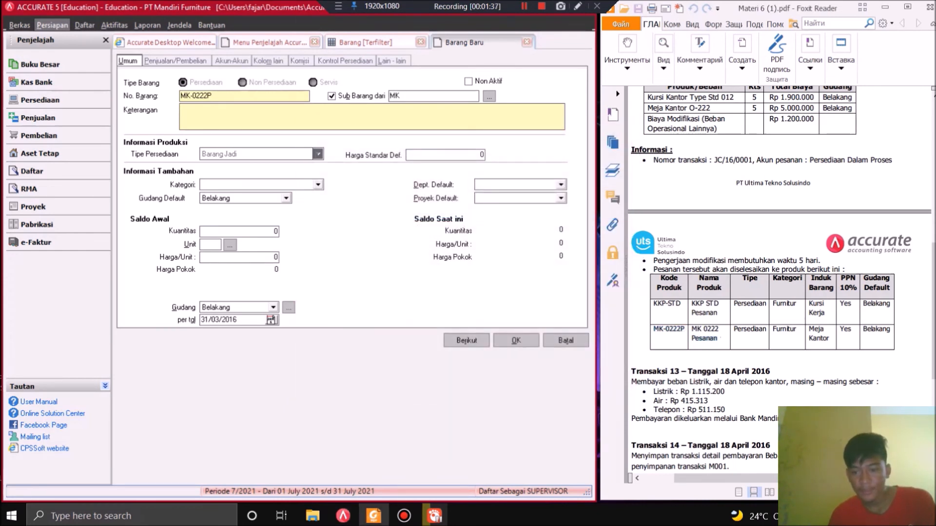
{"action": "left_click_drag", "start_coordinate": [719, 339], "coordinate": [692, 329]}
{"action": "key", "text": "alt+Tab"}
{"action": "key", "text": "ctrl+v"}
{"action": "key", "text": "BackSpace"}
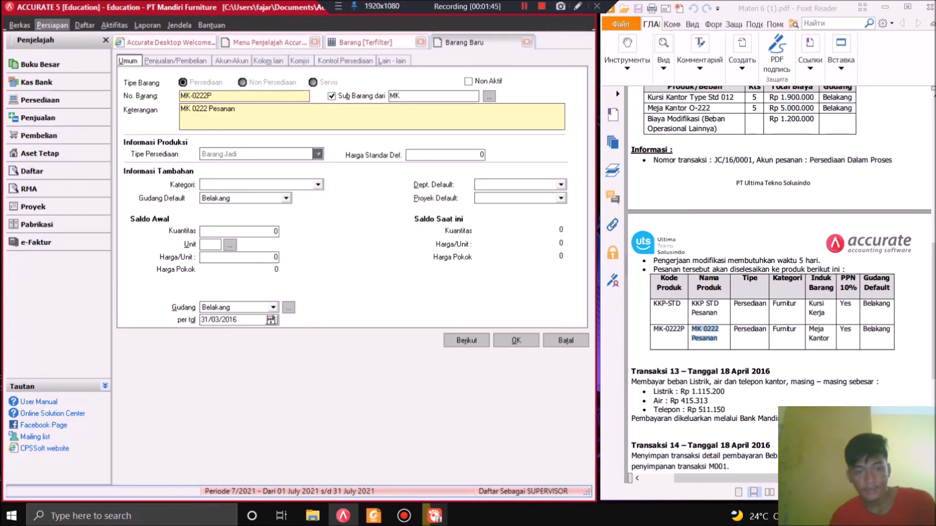
{"action": "left_click", "coordinate": [318, 184]}
{"action": "left_click", "coordinate": [217, 194]}
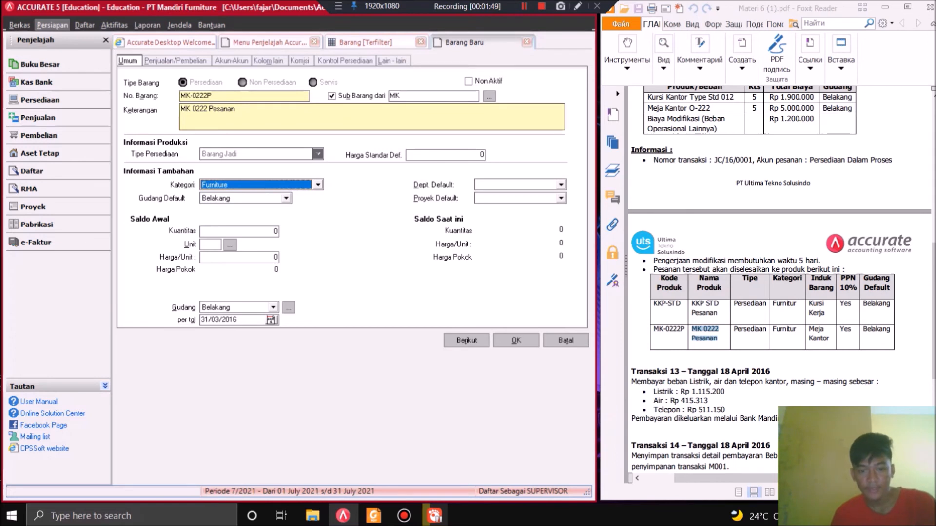
{"action": "left_click", "coordinate": [515, 340]}
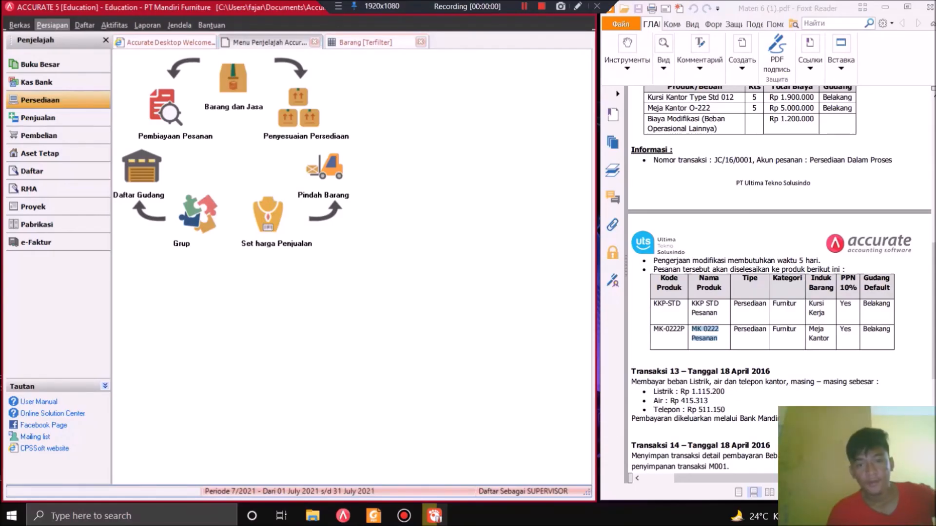
- Read the Transaksi 13 expense description in the PDF and start a new Other Payment from Kas Bank
{"action": "scroll", "coordinate": [780, 278], "scroll_direction": "down", "scroll_amount": 3}
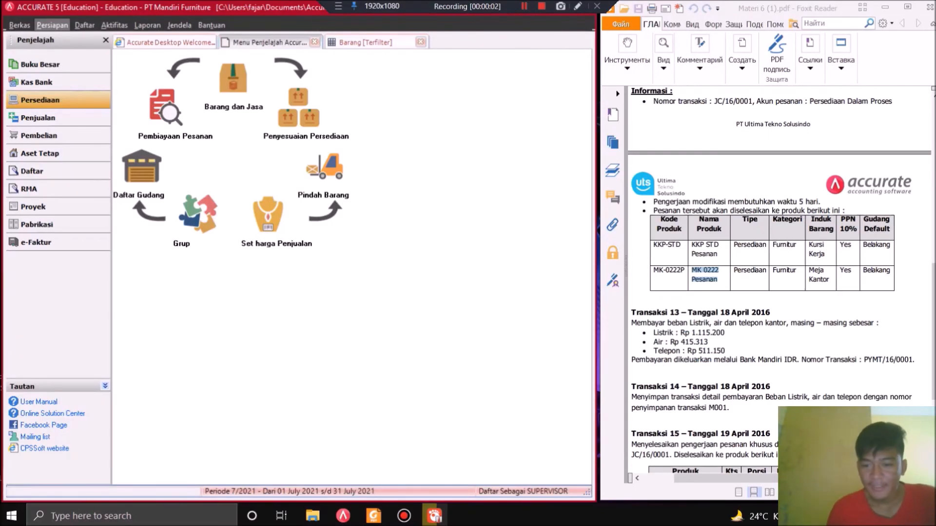
{"action": "scroll", "coordinate": [780, 277], "scroll_direction": "down", "scroll_amount": 4}
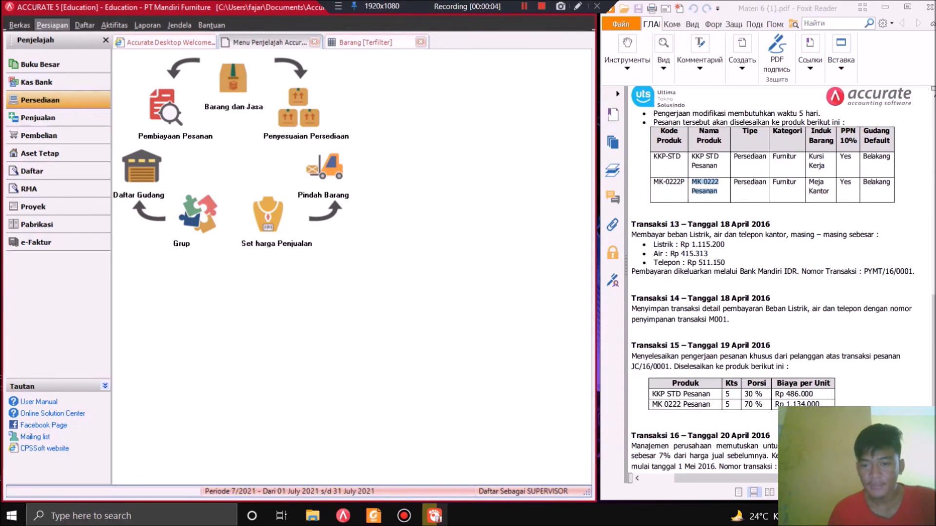
{"action": "left_click_drag", "start_coordinate": [636, 224], "coordinate": [730, 224]}
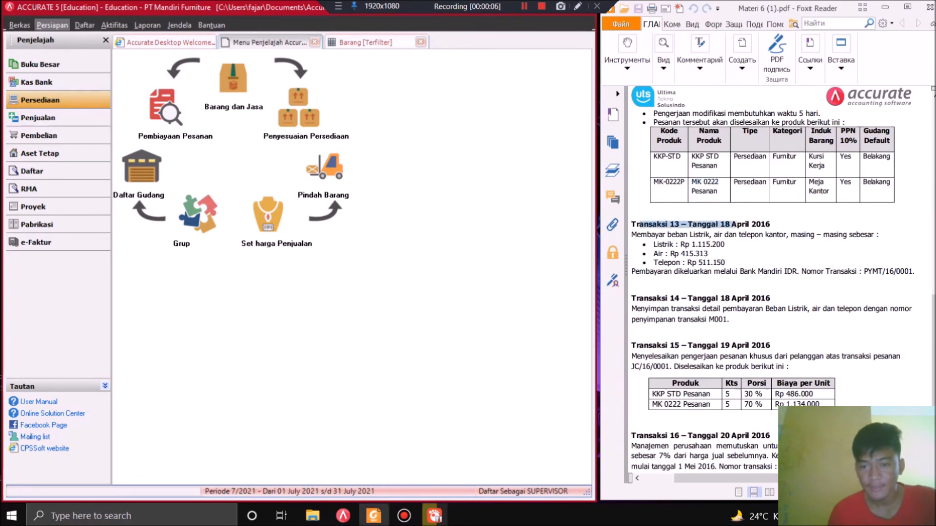
{"action": "key", "text": "Escape"}
{"action": "left_click_drag", "start_coordinate": [655, 235], "coordinate": [799, 235]}
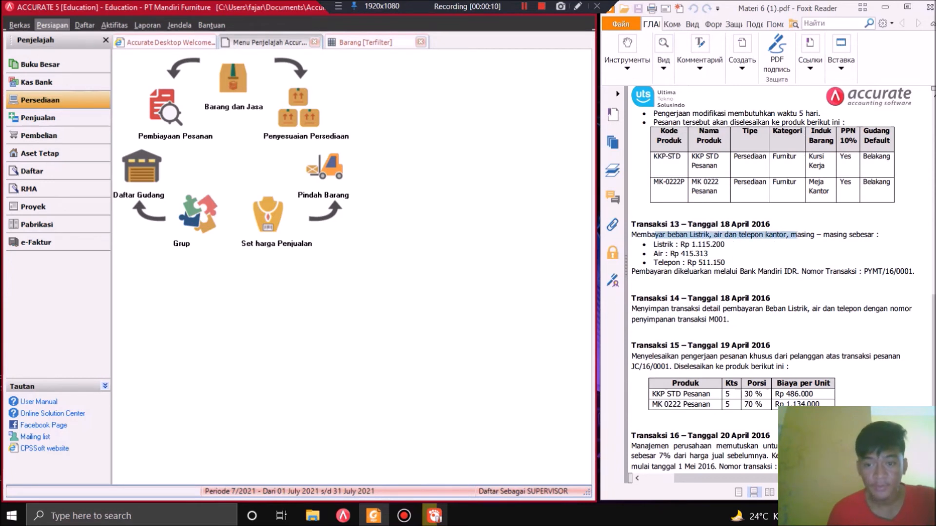
{"action": "left_click", "coordinate": [861, 234]}
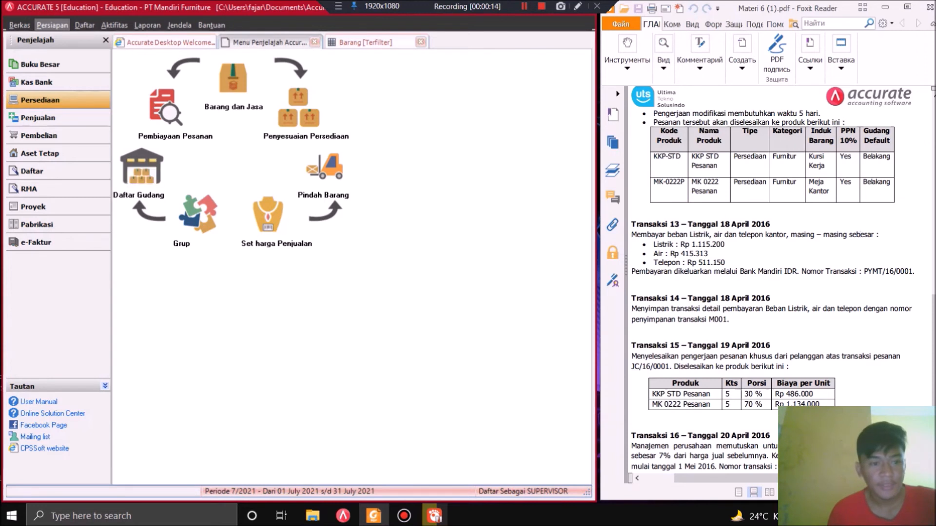
{"action": "key", "text": "Up"}
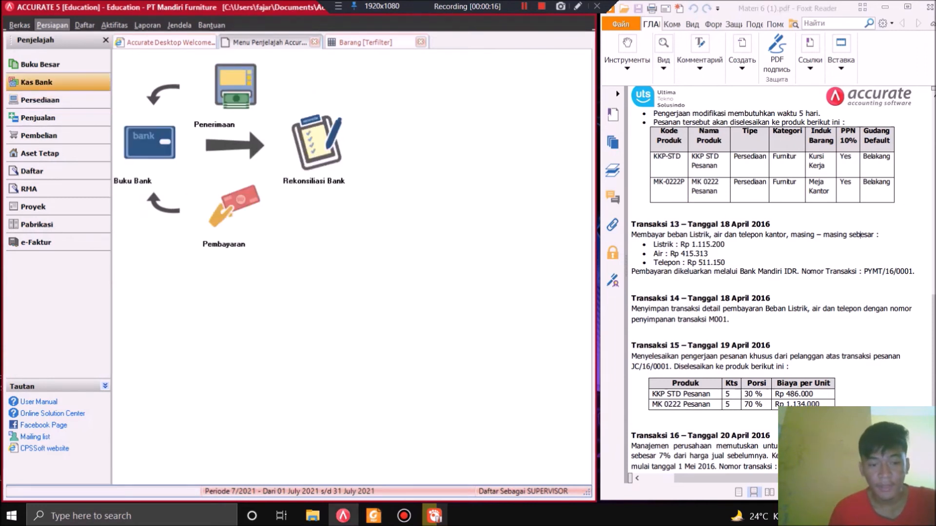
{"action": "key", "text": "Return"}
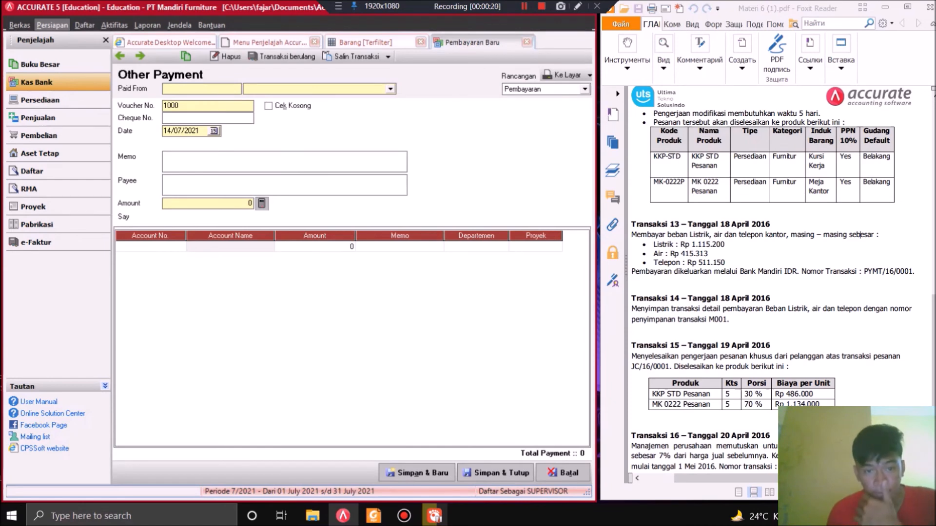
- Set the Other Payment's Paid From account to Bank Mandiri IDR
{"action": "scroll", "coordinate": [780, 278], "scroll_direction": "down", "scroll_amount": 2}
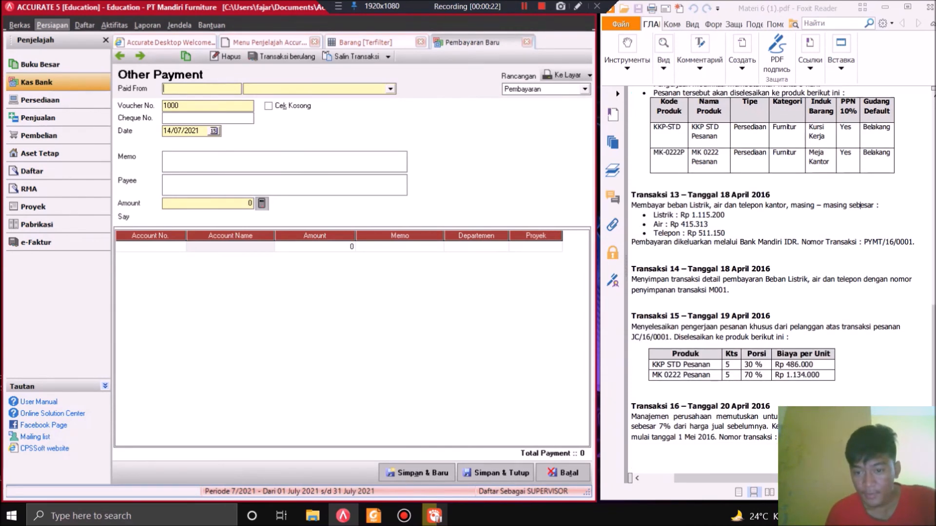
{"action": "scroll", "coordinate": [780, 278], "scroll_direction": "down", "scroll_amount": 1}
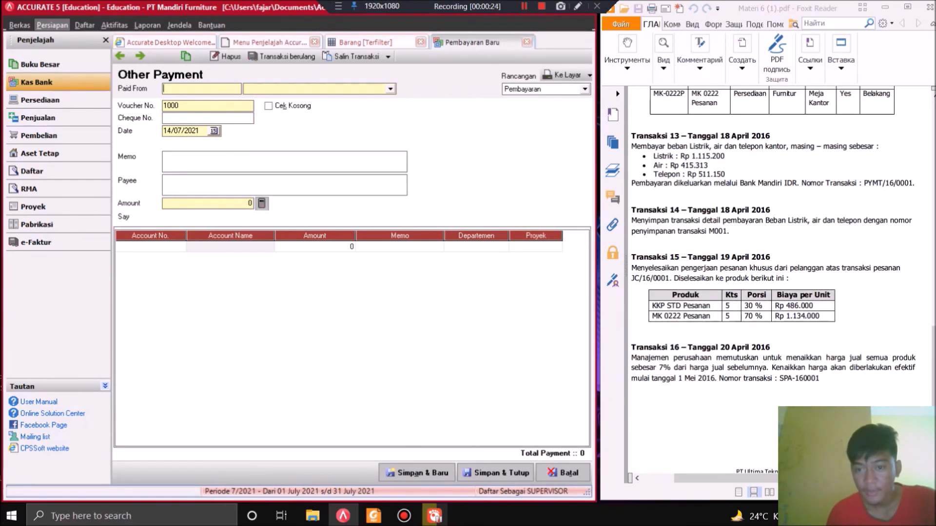
{"action": "left_click_drag", "start_coordinate": [632, 146], "coordinate": [725, 157]}
{"action": "left_click_drag", "start_coordinate": [648, 165], "coordinate": [800, 183]}
{"action": "left_click", "coordinate": [799, 184]}
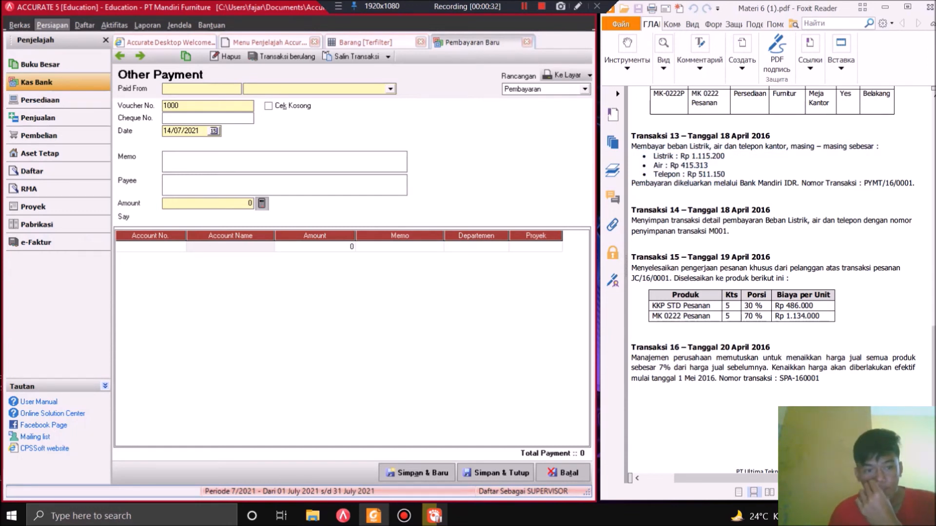
{"action": "left_click", "coordinate": [390, 88]}
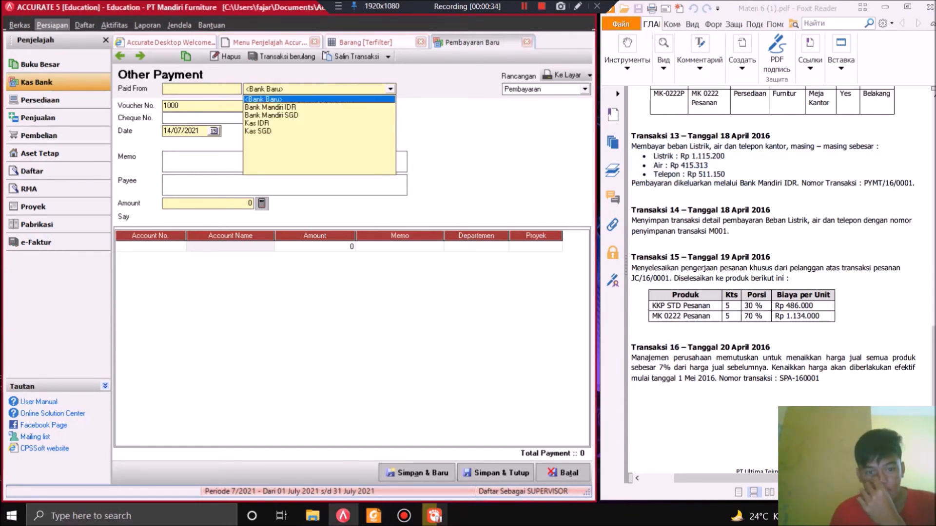
{"action": "left_click", "coordinate": [271, 107]}
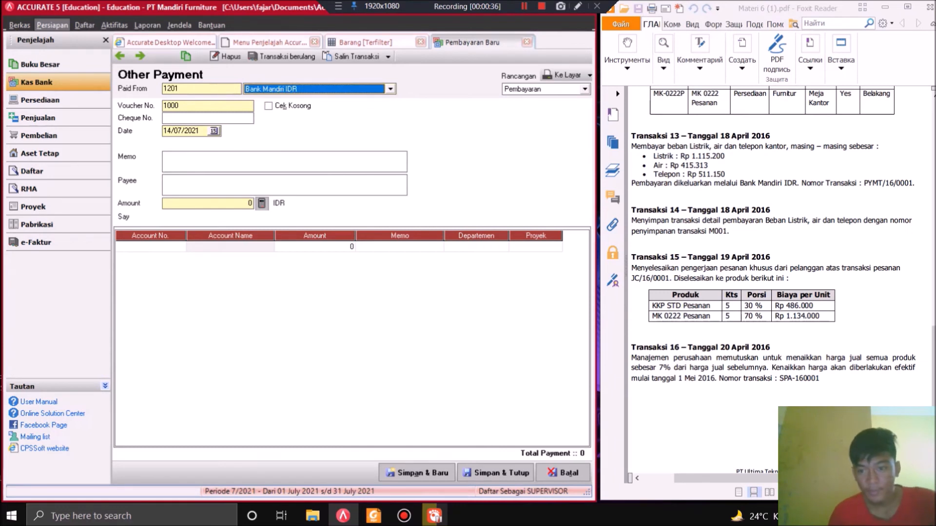
- Copy PYMT/16/0001 from the exercise PDF into the Voucher No. field
{"action": "left_click_drag", "start_coordinate": [740, 183], "coordinate": [797, 184]}
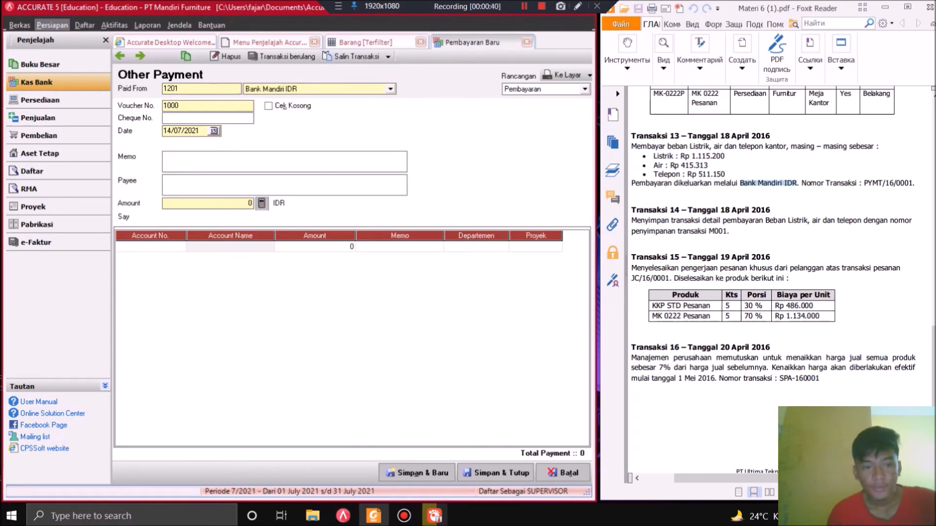
{"action": "left_click_drag", "start_coordinate": [865, 183], "coordinate": [913, 184]}
{"action": "key", "text": "ctrl+c"}
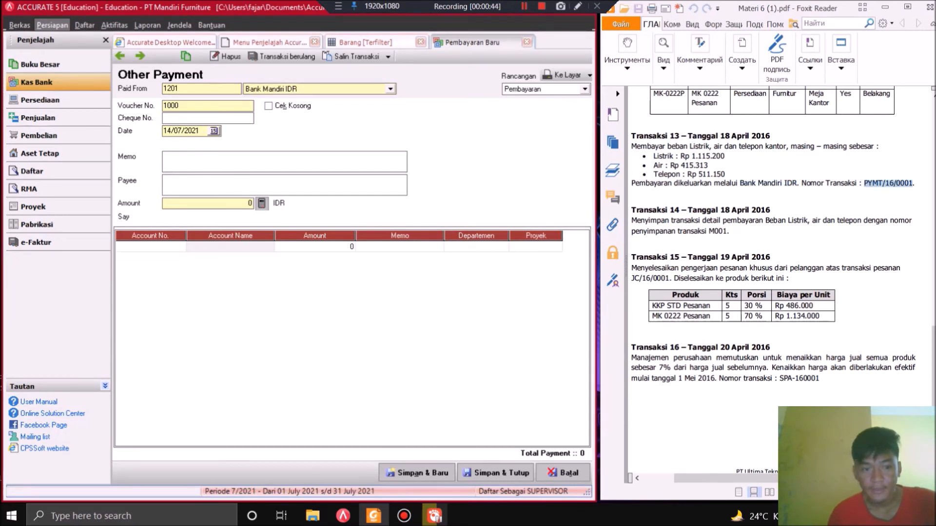
{"action": "right_click", "coordinate": [830, 182]}
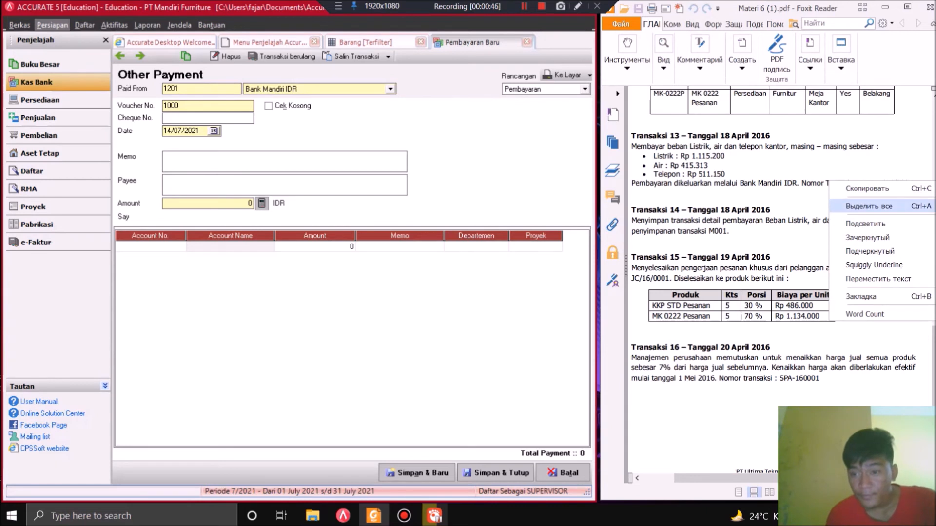
{"action": "left_click", "coordinate": [866, 188]}
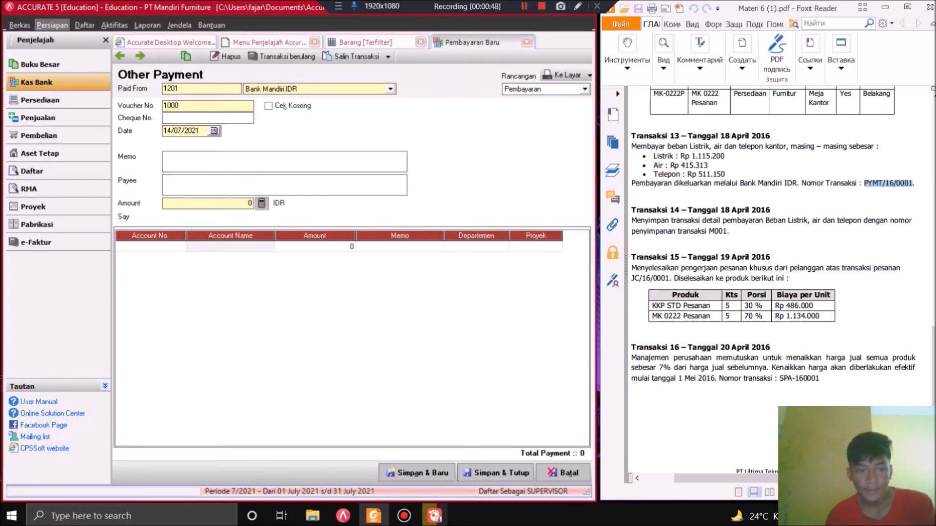
{"action": "double_click", "coordinate": [176, 105]}
{"action": "key", "text": "ctrl+v"}
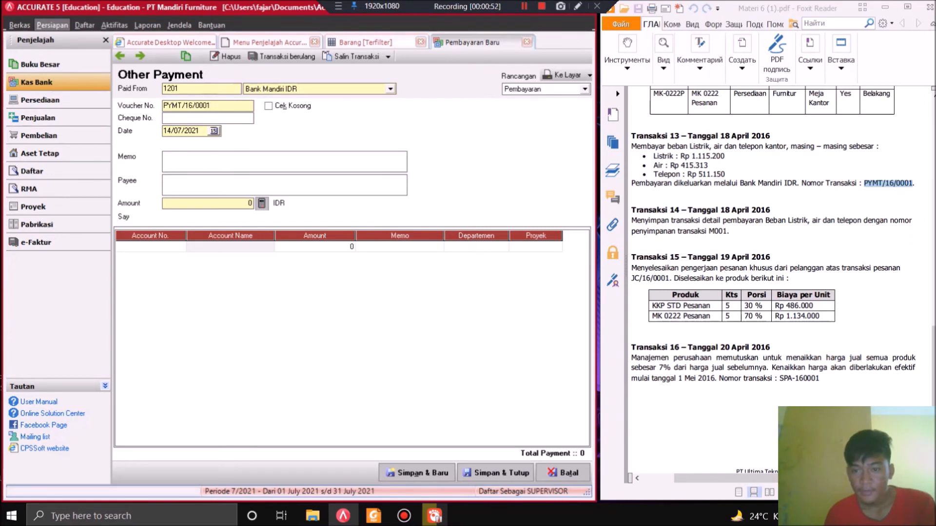
- Set the payment date to 18/04/2016
{"action": "left_click_drag", "start_coordinate": [702, 136], "coordinate": [735, 137]}
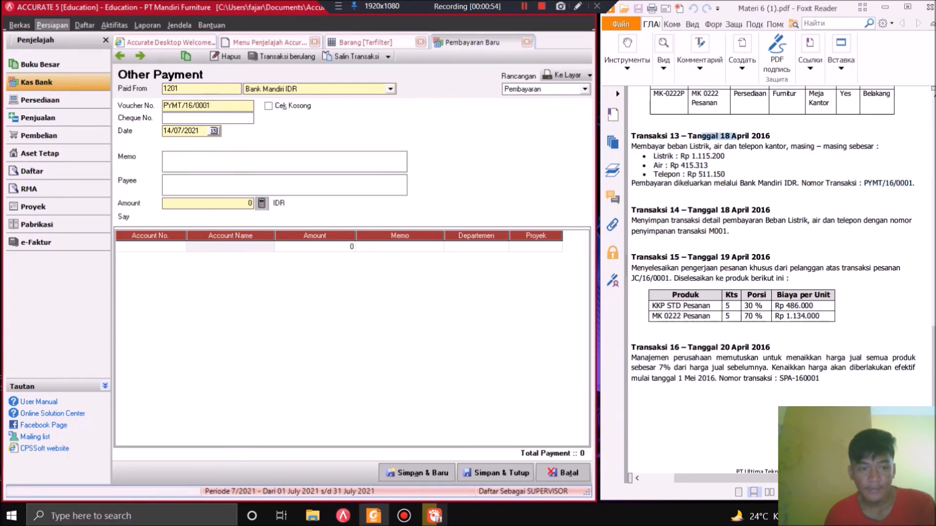
{"action": "left_click", "coordinate": [180, 131]}
{"action": "type", "text": "18/"}
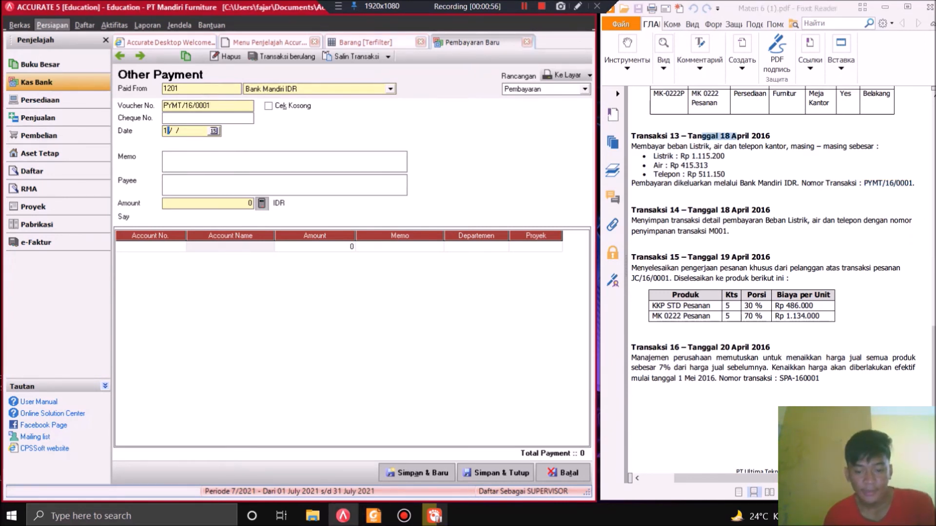
{"action": "type", "text": "04/2"}
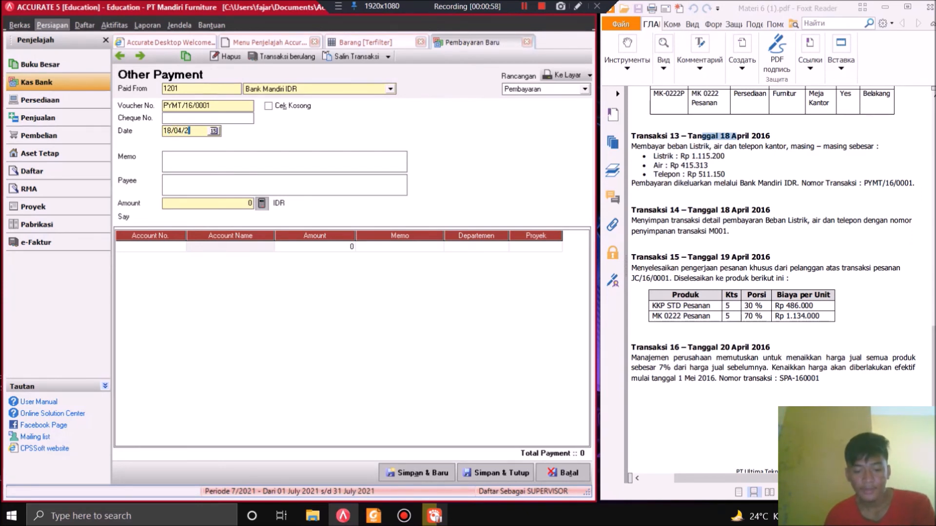
{"action": "type", "text": "026"}
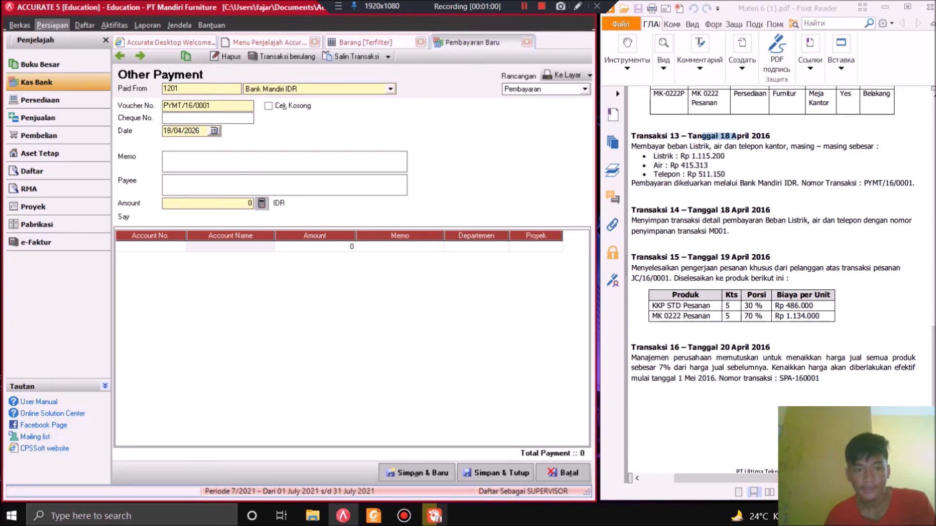
{"action": "key", "text": "BackSpace"}
{"action": "key", "text": "BackSpace"}
{"action": "type", "text": "16"}
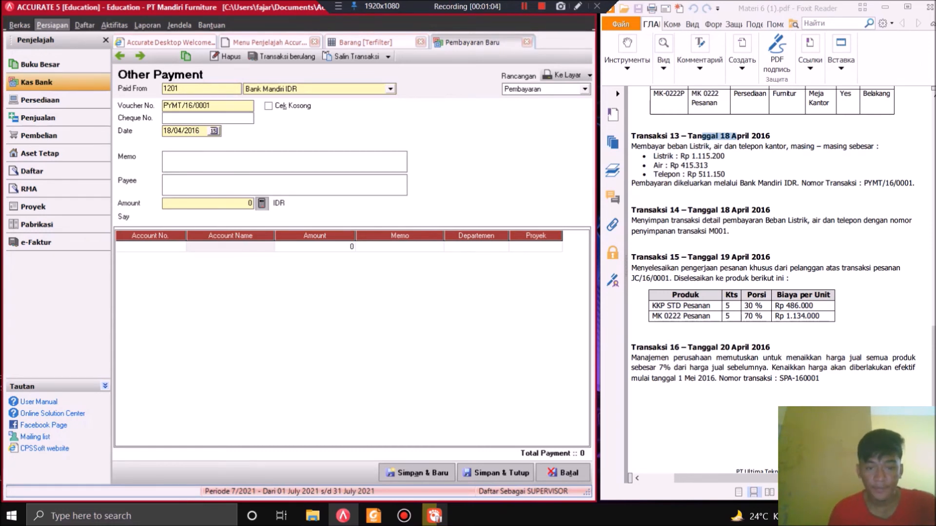
{"action": "left_click_drag", "start_coordinate": [654, 156], "coordinate": [725, 175]}
{"action": "left_click", "coordinate": [725, 174]}
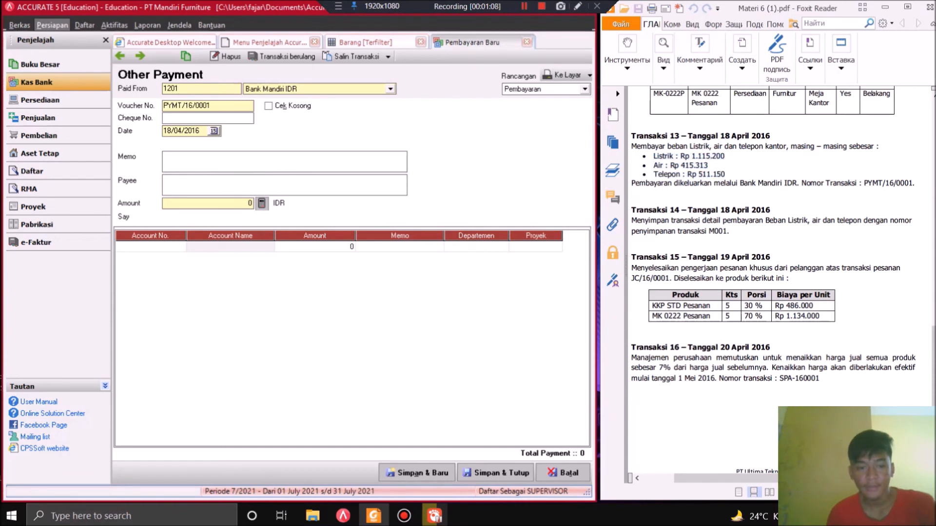
{"action": "left_click", "coordinate": [146, 246]}
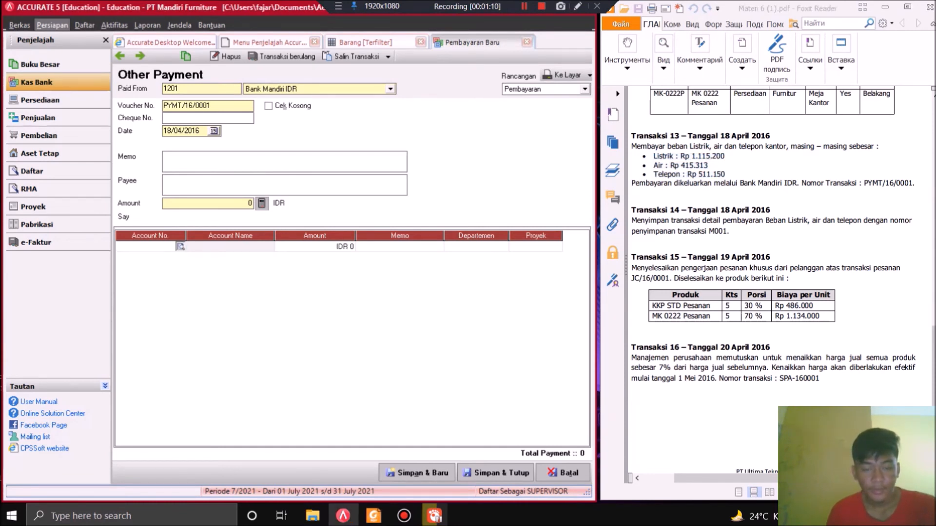
- Add the first line on account 6103 Beban Listrik, Air & Telepon: 1.115.200, memo Listrik
{"action": "left_click", "coordinate": [181, 246]}
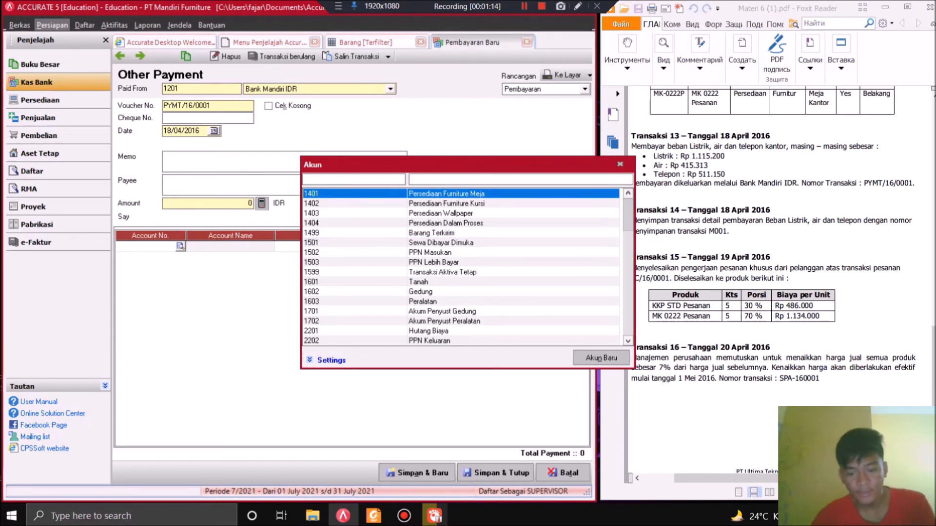
{"action": "type", "text": "Be"}
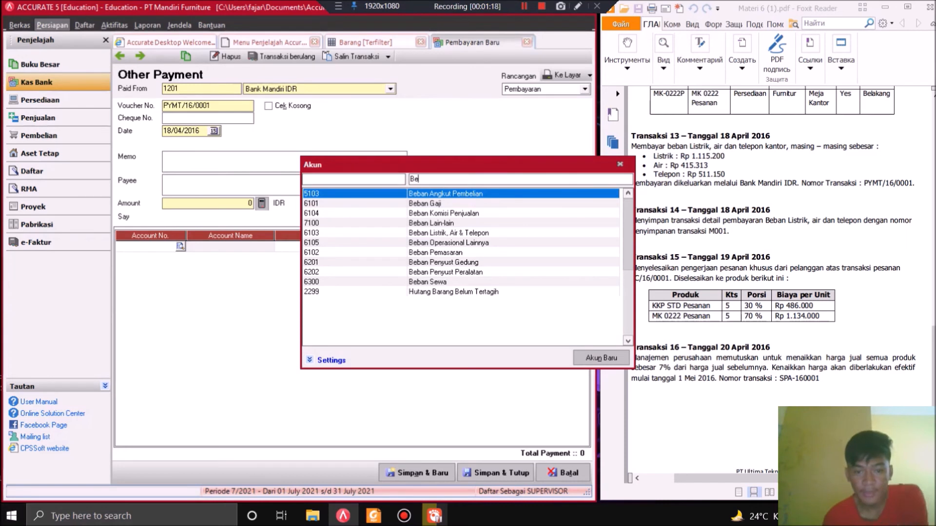
{"action": "left_click", "coordinate": [449, 233]}
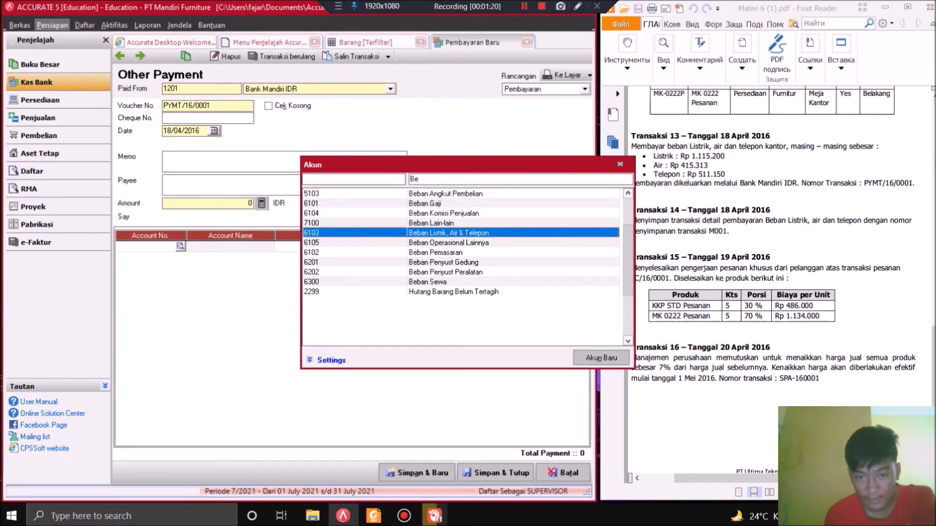
{"action": "key", "text": "Return"}
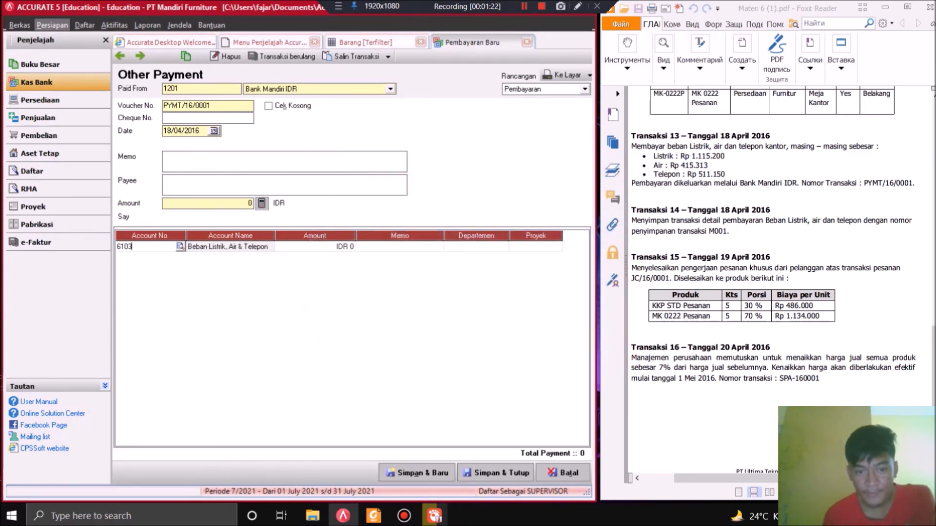
{"action": "key", "text": "Tab"}
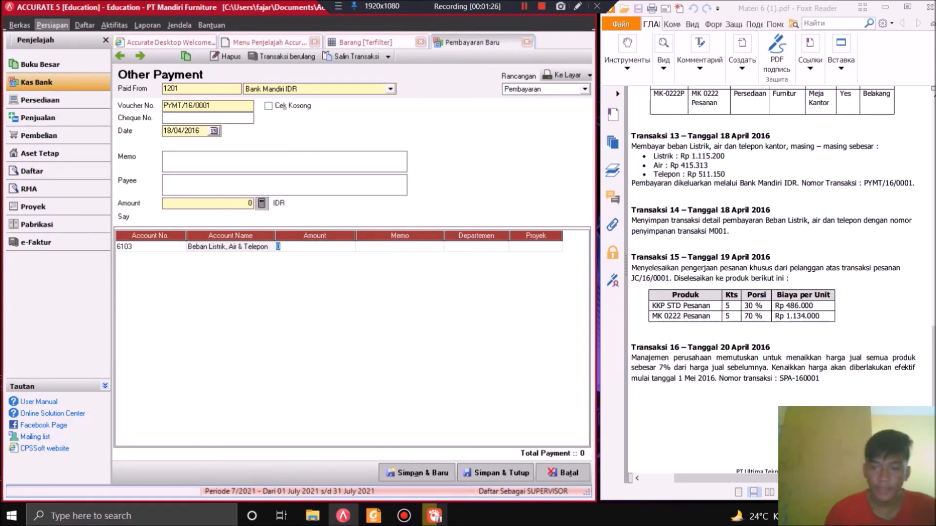
{"action": "type", "text": "115"}
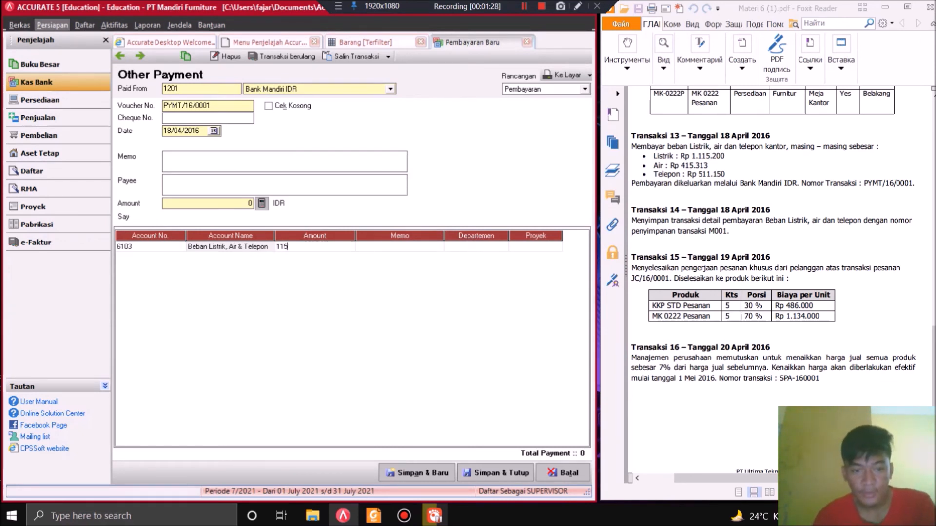
{"action": "key", "text": "BackSpace"}
{"action": "type", "text": "1"}
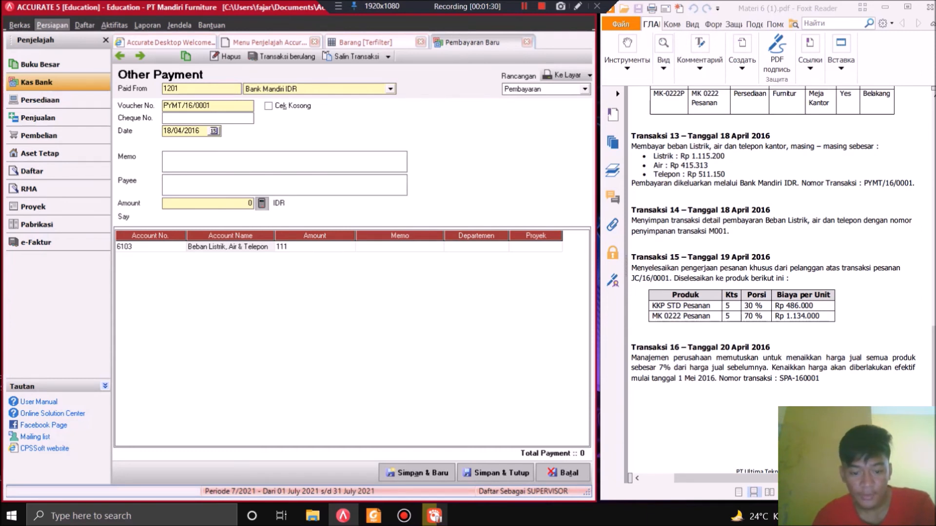
{"action": "type", "text": "5200"}
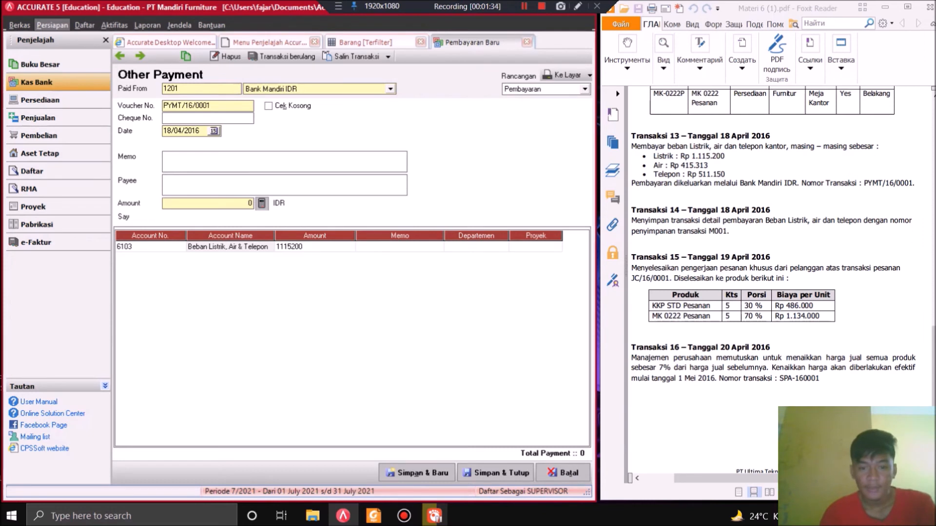
{"action": "key", "text": "Tab"}
{"action": "key", "text": "Tab"}
{"action": "key", "text": "Tab"}
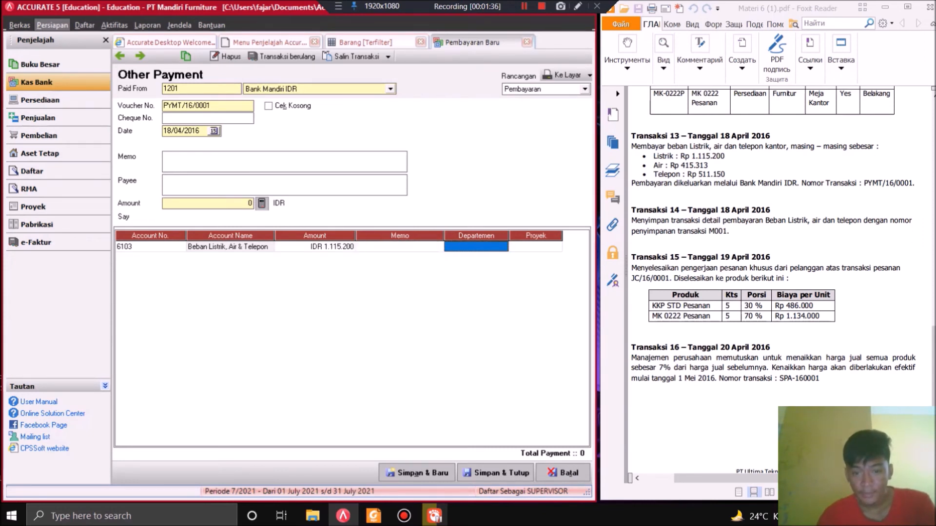
{"action": "key", "text": "shift+Tab"}
{"action": "key", "text": "shift+Tab"}
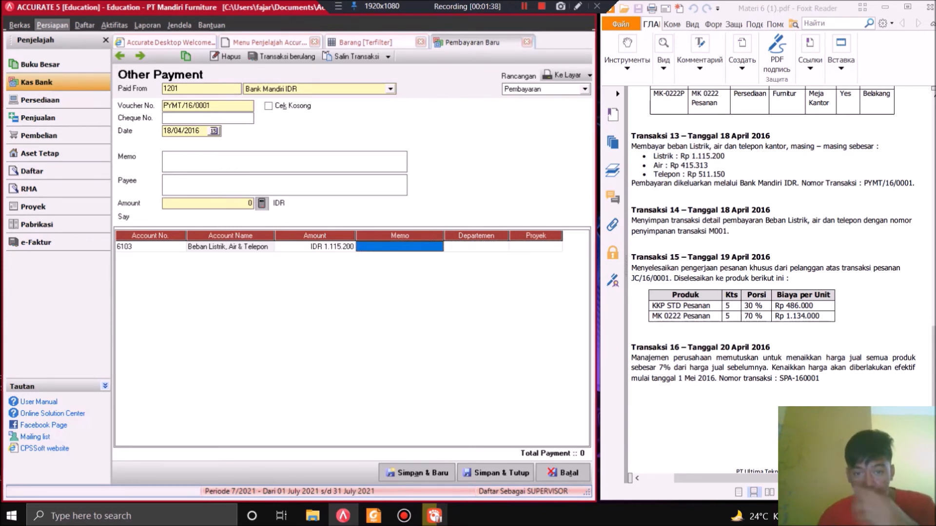
{"action": "left_click", "coordinate": [400, 247]}
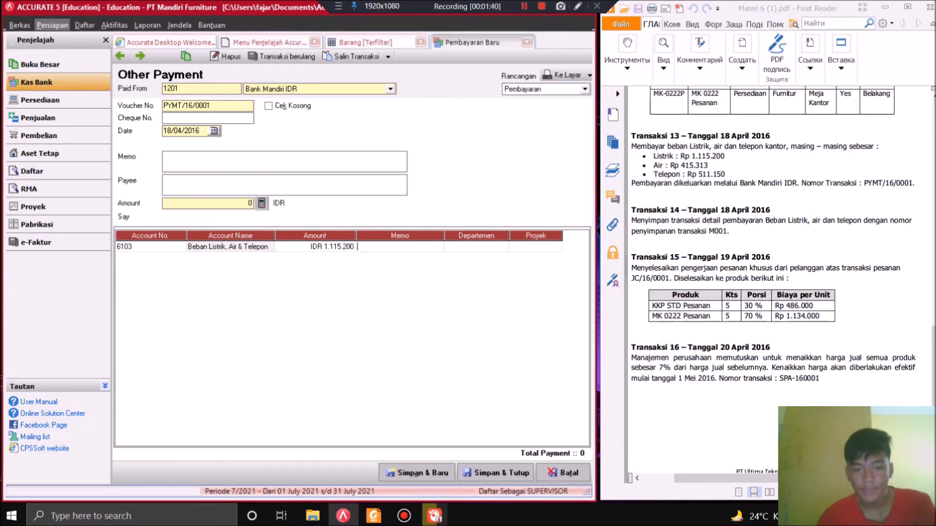
{"action": "type", "text": "Listrik"}
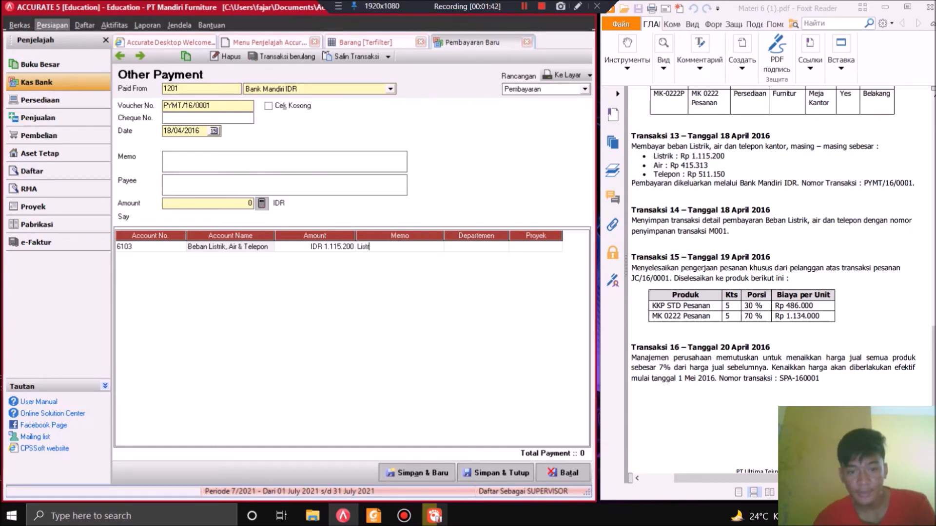
{"action": "key", "text": "Tab"}
{"action": "key", "text": "Tab"}
{"action": "key", "text": "Tab"}
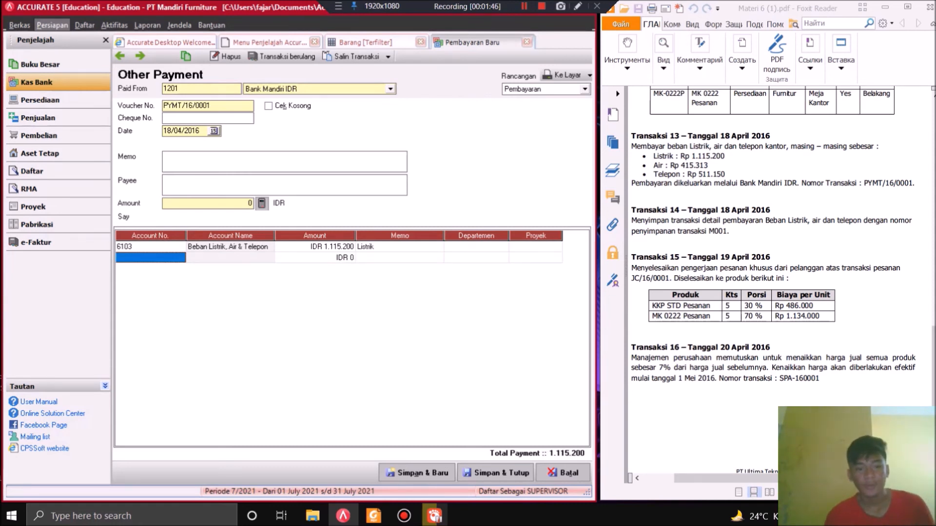
- Add a second 6103 line of 415.313 for Air
{"action": "key", "text": "Return"}
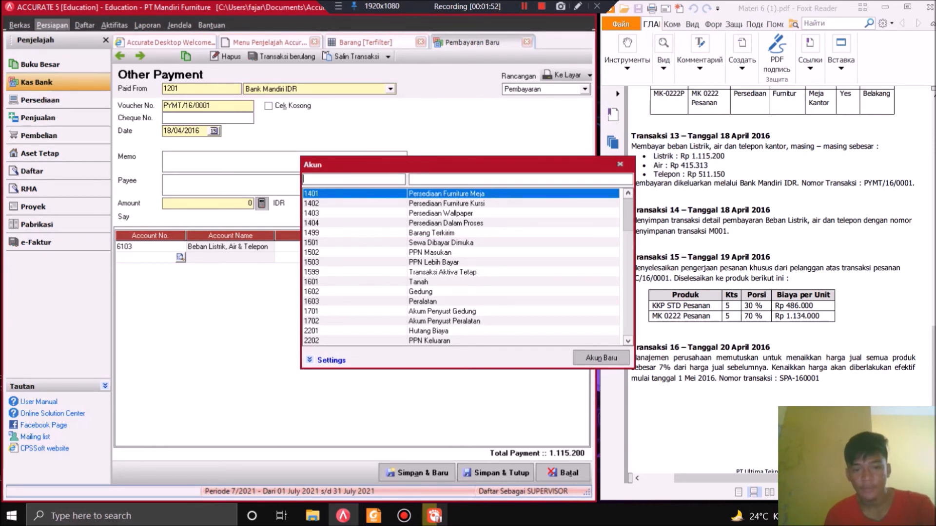
{"action": "type", "text": "6103"}
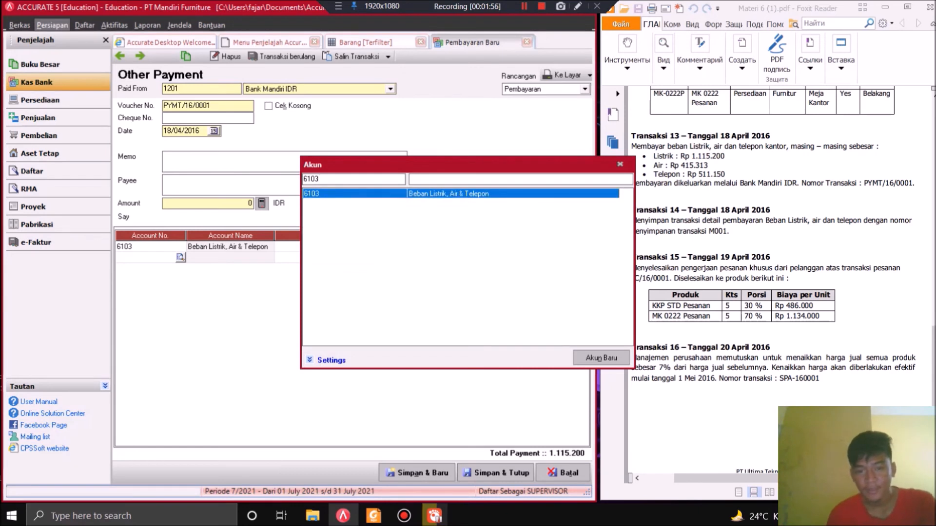
{"action": "key", "text": "Return"}
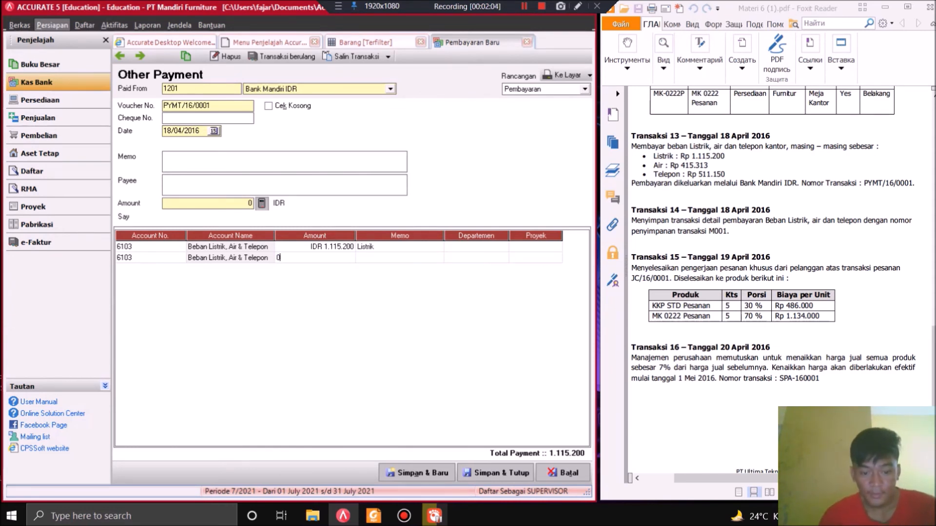
{"action": "type", "text": "41"}
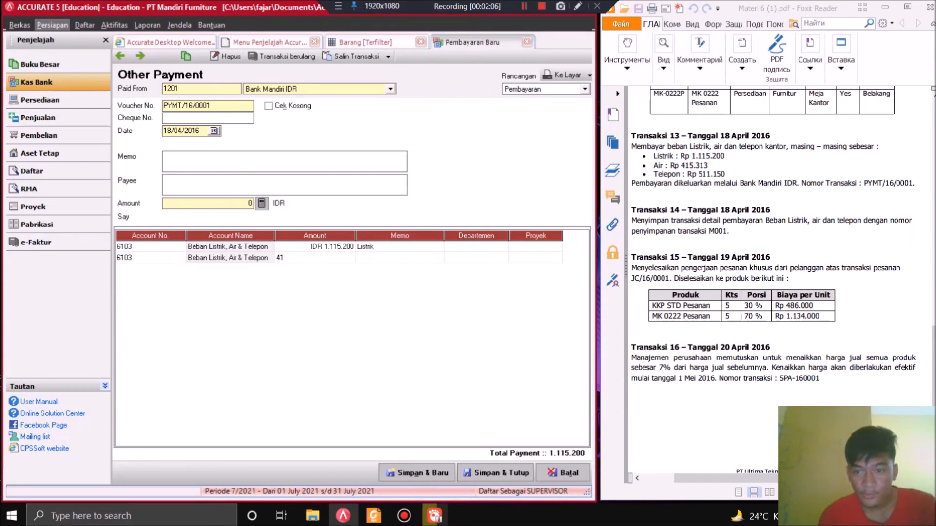
{"action": "type", "text": "5313"}
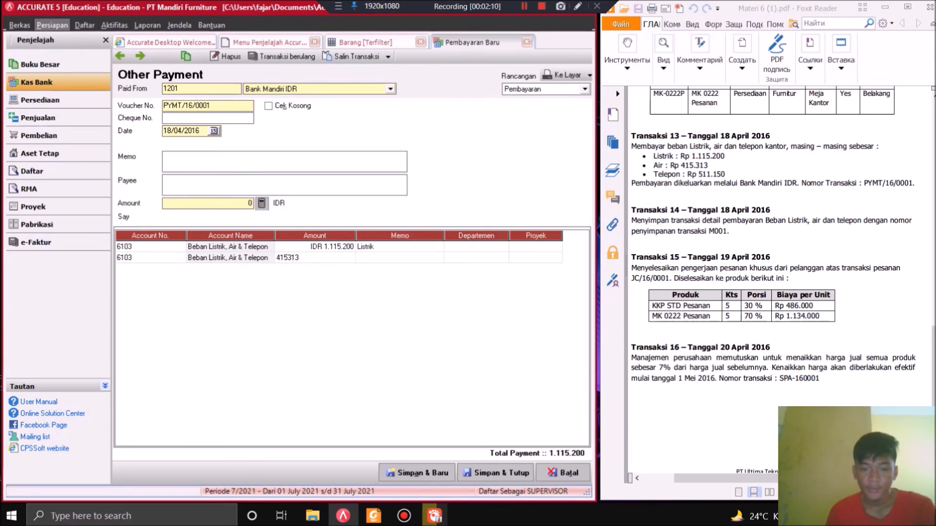
{"action": "key", "text": "Tab"}
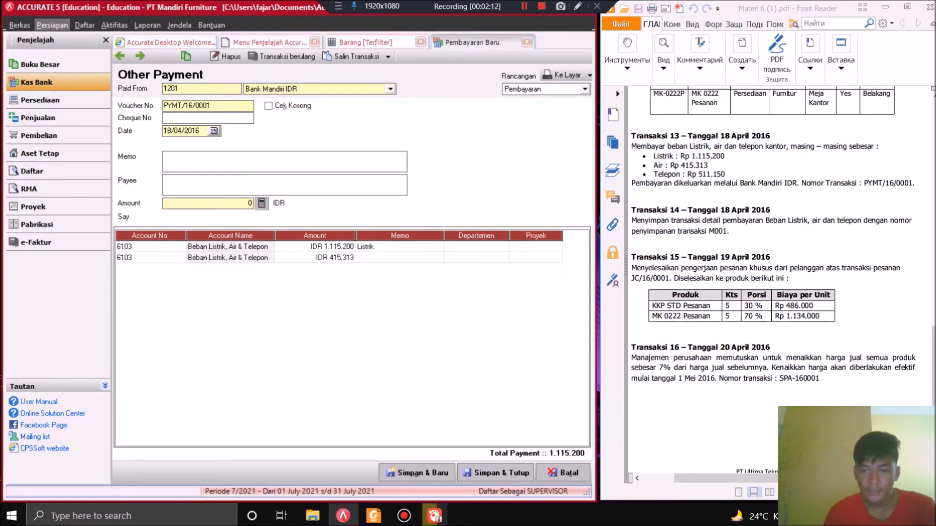
{"action": "type", "text": "A"}
{"action": "key", "text": "Tab"}
{"action": "key", "text": "Tab"}
{"action": "key", "text": "Tab"}
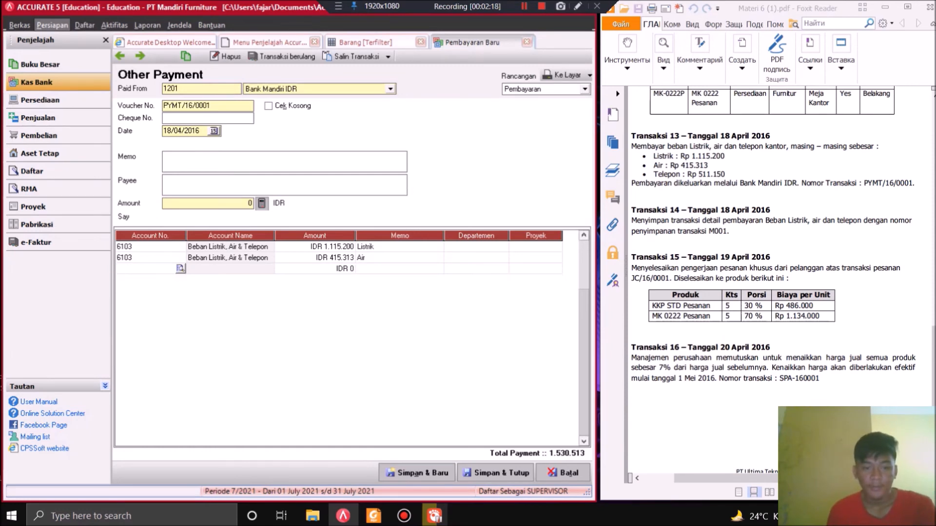
- Add a third 6103 line of 511.150 for Telpon and save the payment
{"action": "key", "text": "Return"}
{"action": "type", "text": "61"}
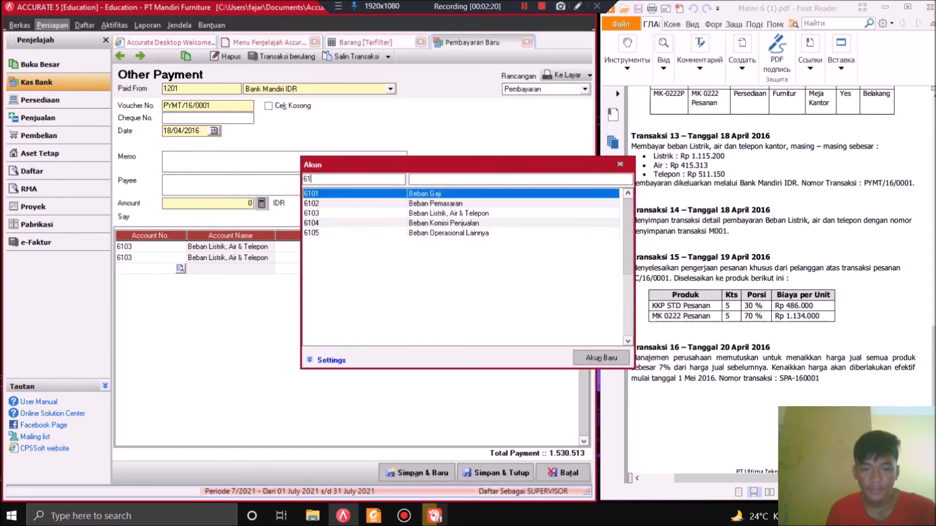
{"action": "key", "text": "Down"}
{"action": "key", "text": "Down"}
{"action": "key", "text": "Return"}
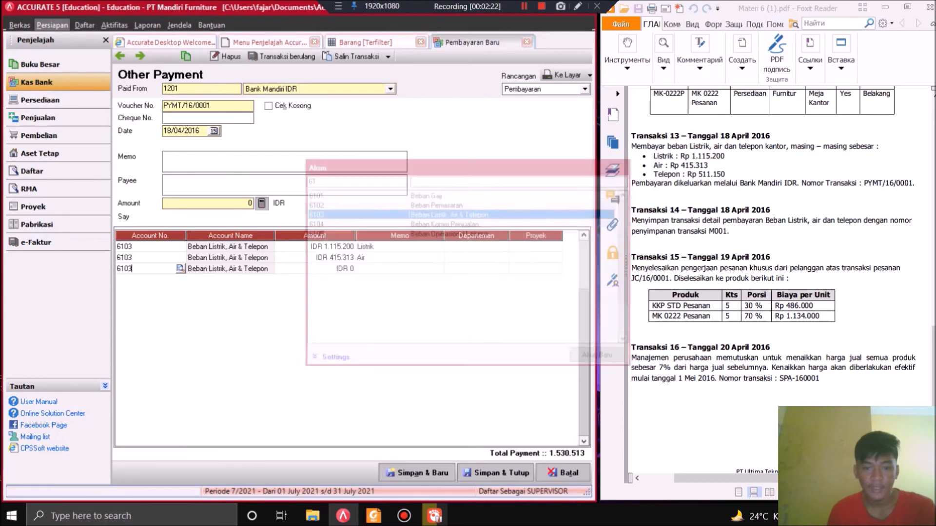
{"action": "key", "text": "Tab"}
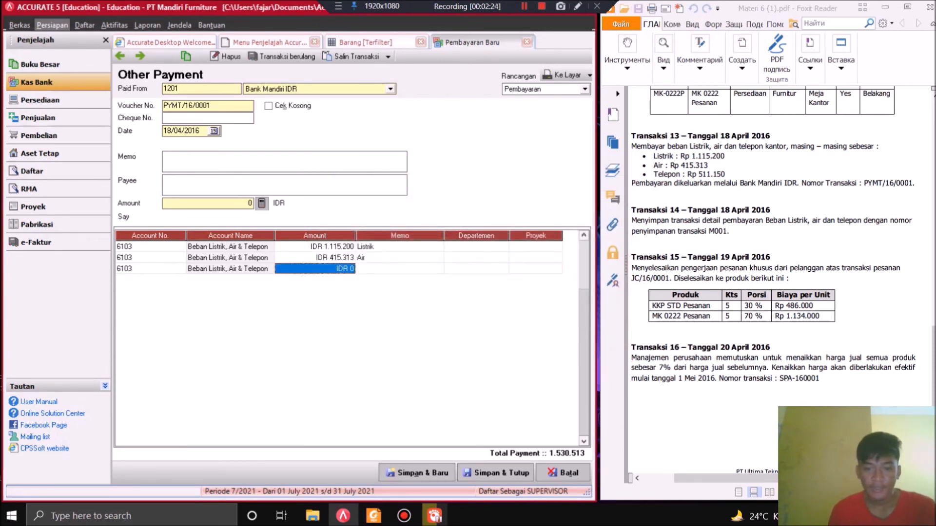
{"action": "type", "text": "51"}
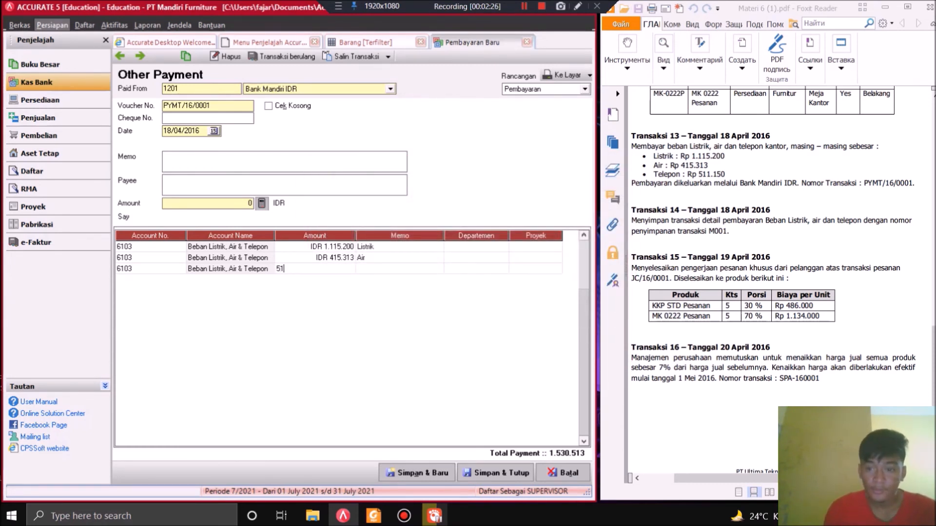
{"action": "type", "text": "1"}
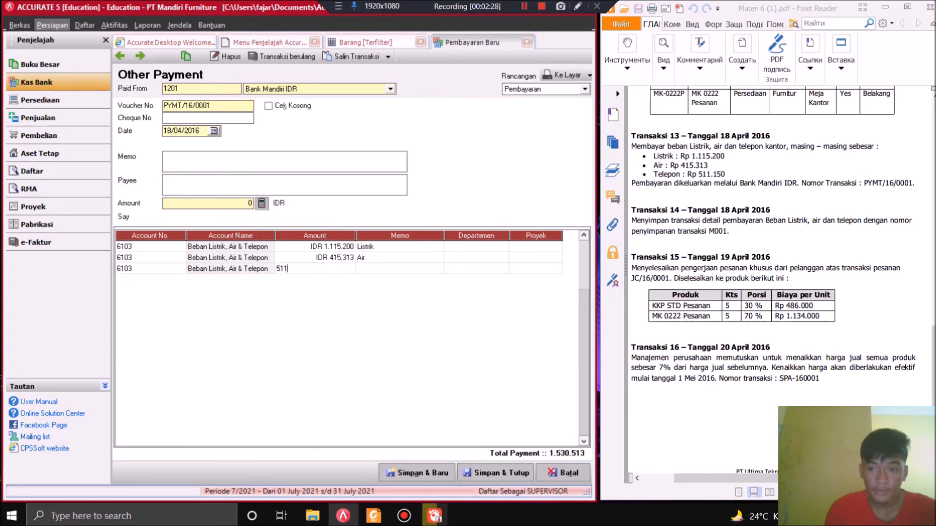
{"action": "type", "text": ".150"}
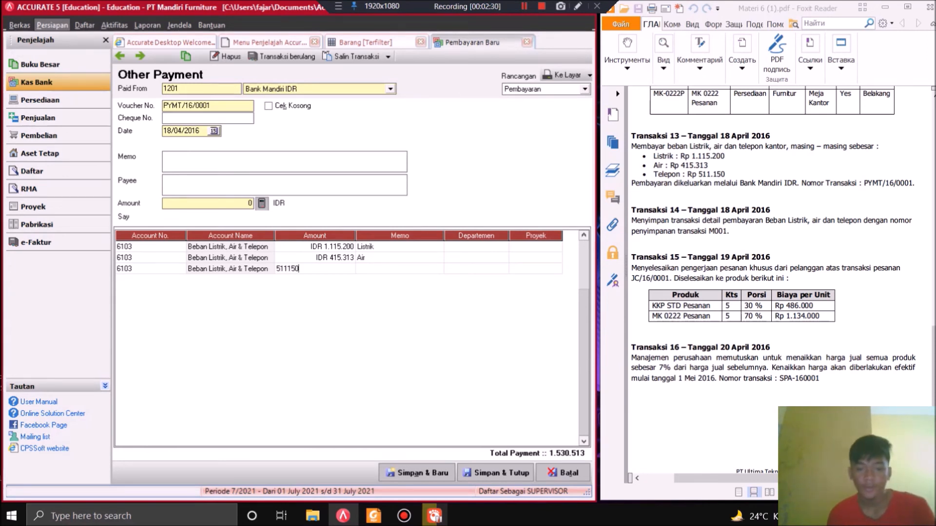
{"action": "key", "text": "Tab"}
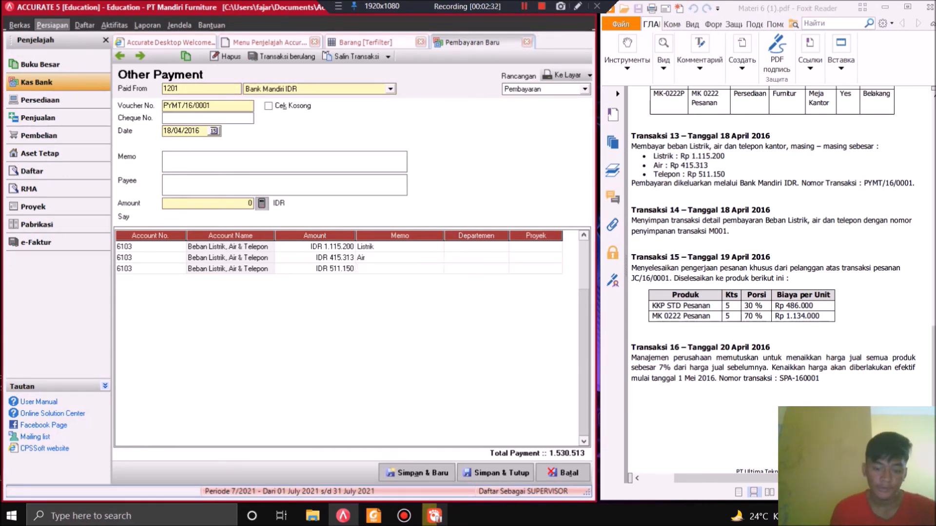
{"action": "type", "text": "Telpon"}
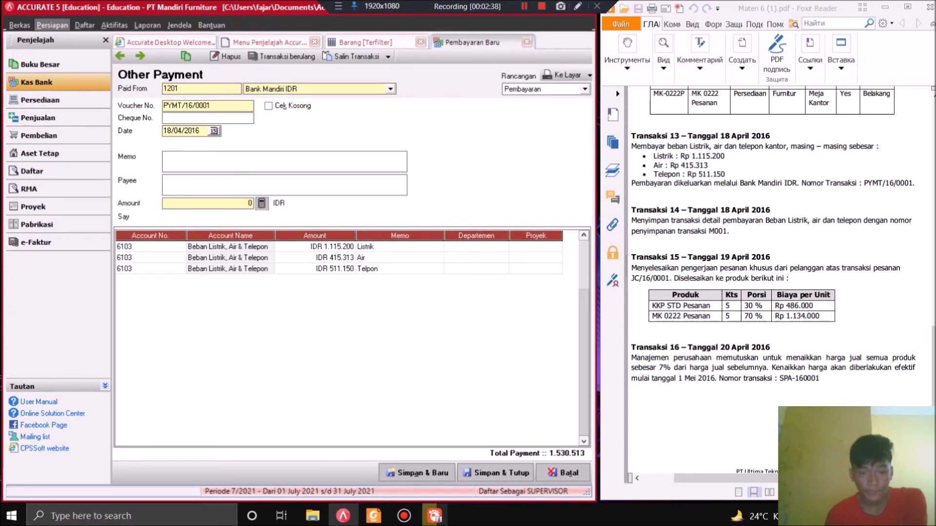
{"action": "key", "text": "Tab"}
{"action": "left_click", "coordinate": [477, 246]}
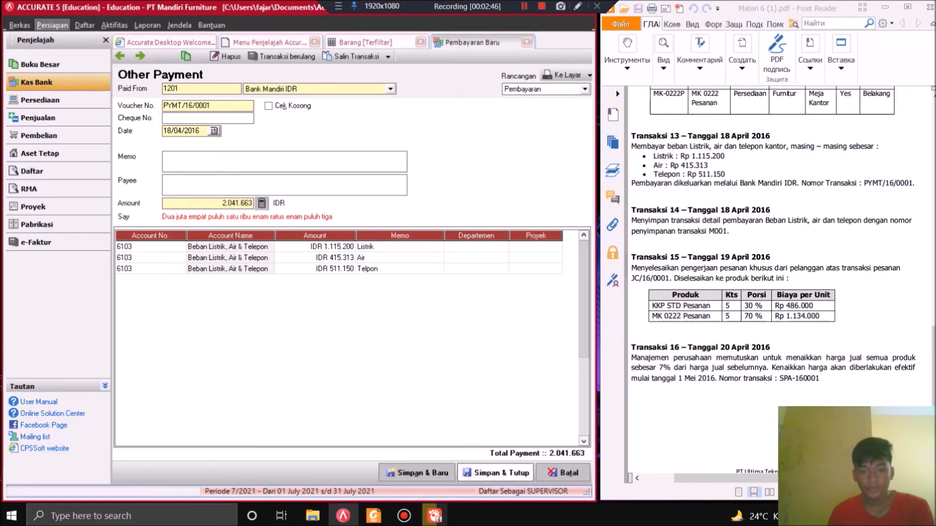
{"action": "left_click", "coordinate": [496, 473]}
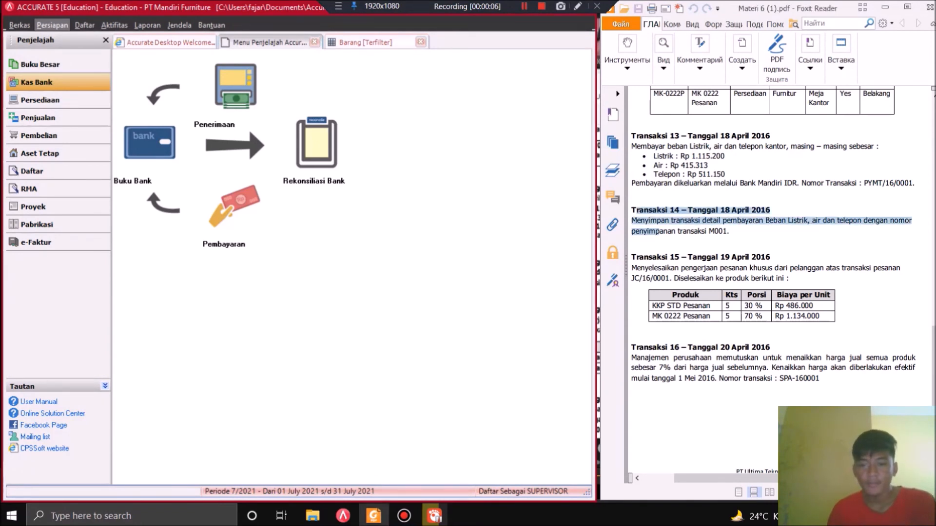
{"action": "left_click_drag", "start_coordinate": [632, 210], "coordinate": [698, 231]}
{"action": "left_click", "coordinate": [730, 231]}
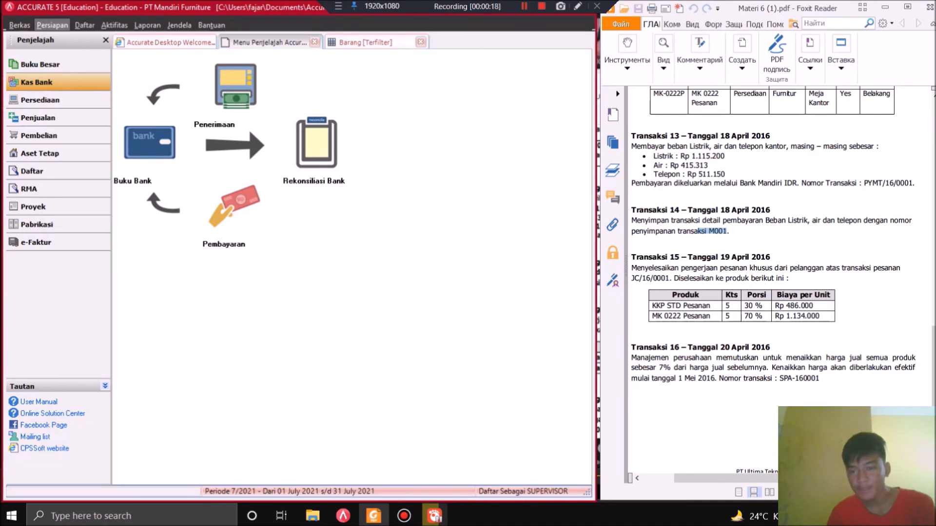
{"action": "left_click_drag", "start_coordinate": [639, 136], "coordinate": [914, 183]}
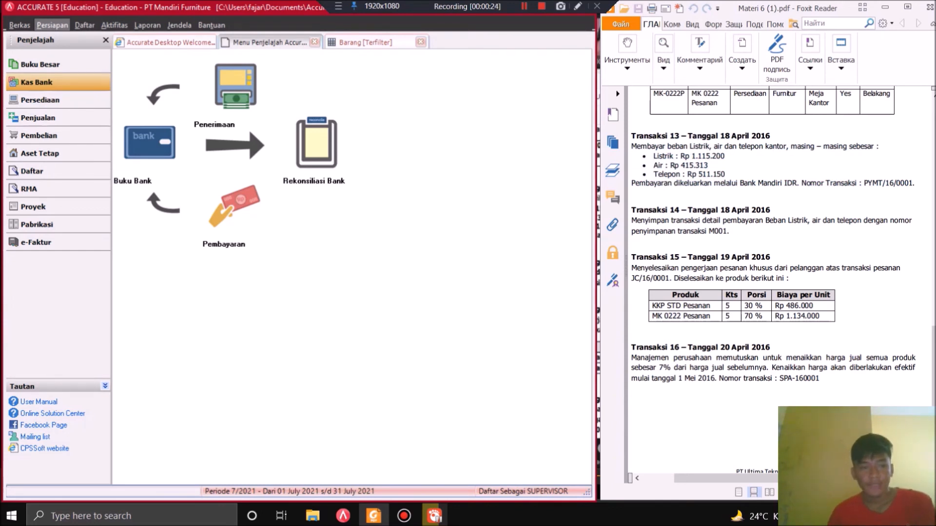
{"action": "left_click", "coordinate": [84, 25]}
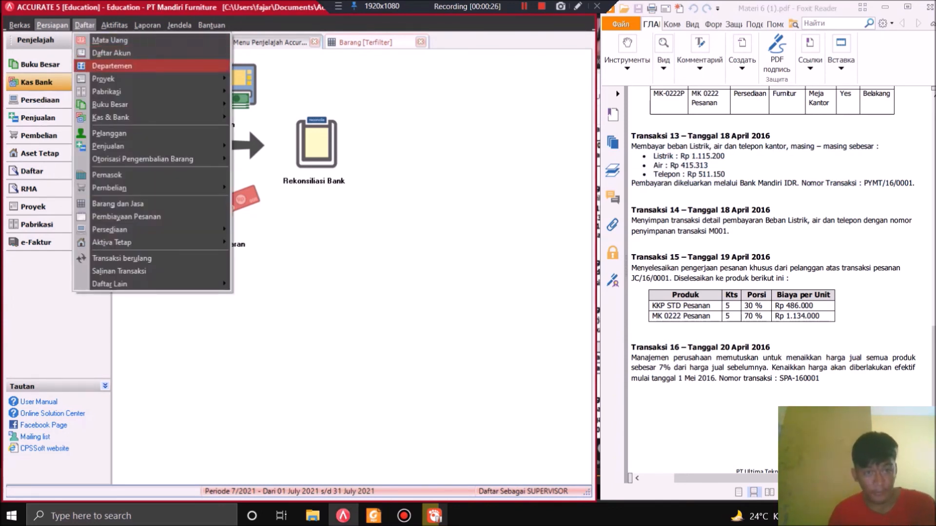
- Open the Pembayaran list and turn off its date filter so PYMT/16/0001 appears
{"action": "mouse_move", "coordinate": [110, 117]}
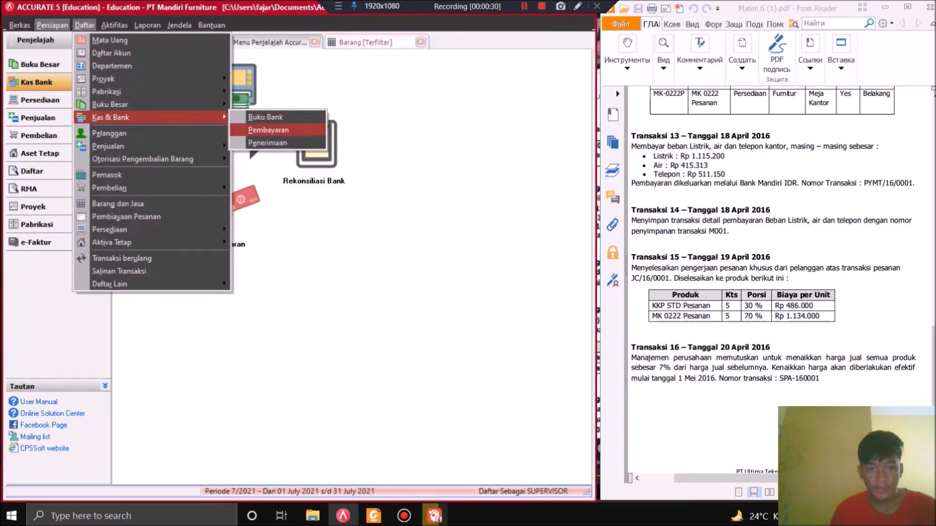
{"action": "left_click", "coordinate": [268, 130]}
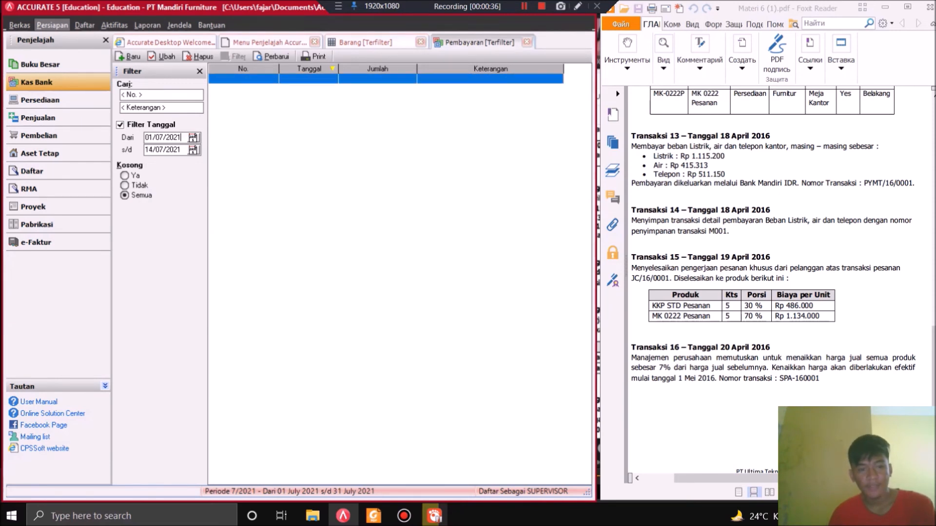
{"action": "left_click", "coordinate": [163, 137]}
{"action": "type", "text": "01/0"}
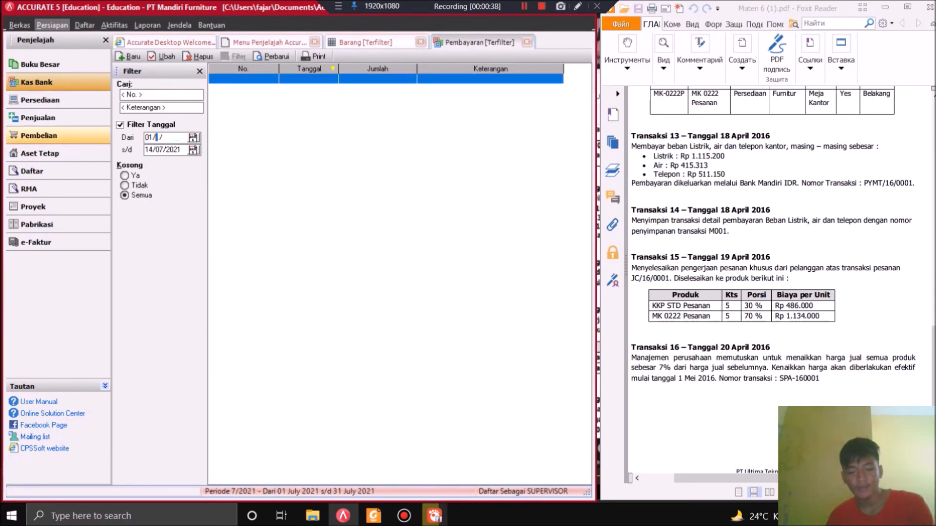
{"action": "type", "text": "4/2"}
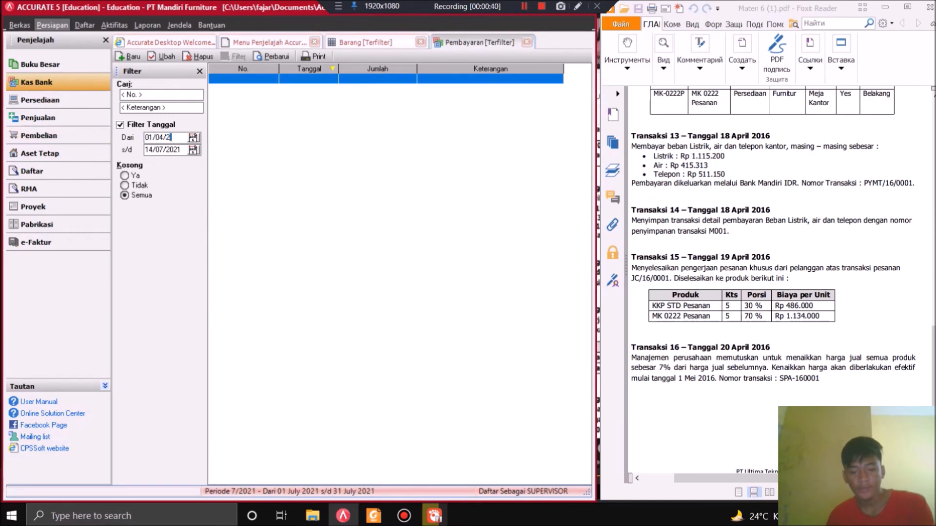
{"action": "type", "text": "016"}
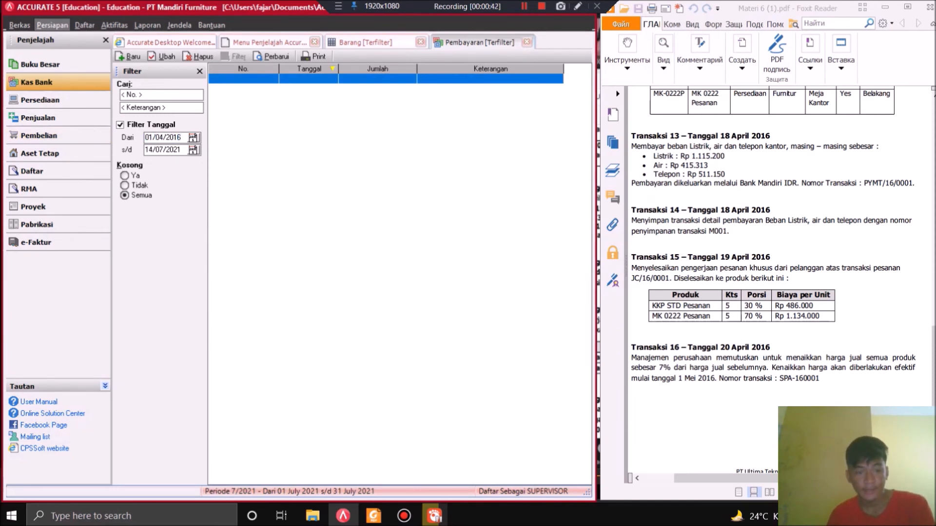
{"action": "key", "text": "Tab"}
{"action": "key", "text": "Tab"}
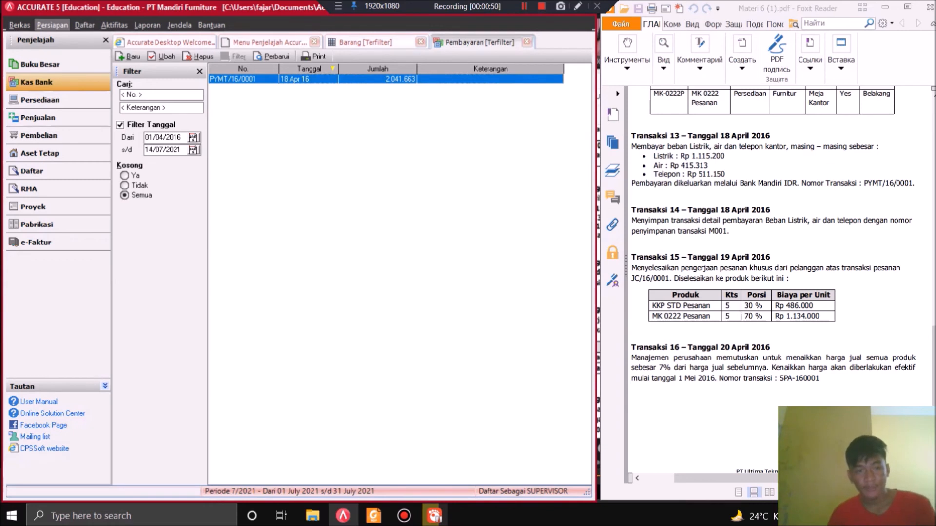
{"action": "left_click", "coordinate": [163, 138]}
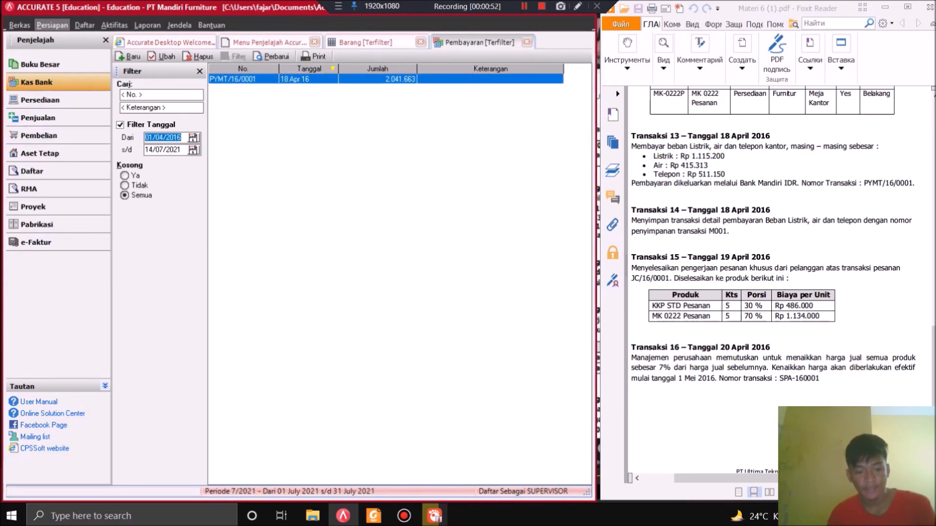
{"action": "type", "text": "13/"}
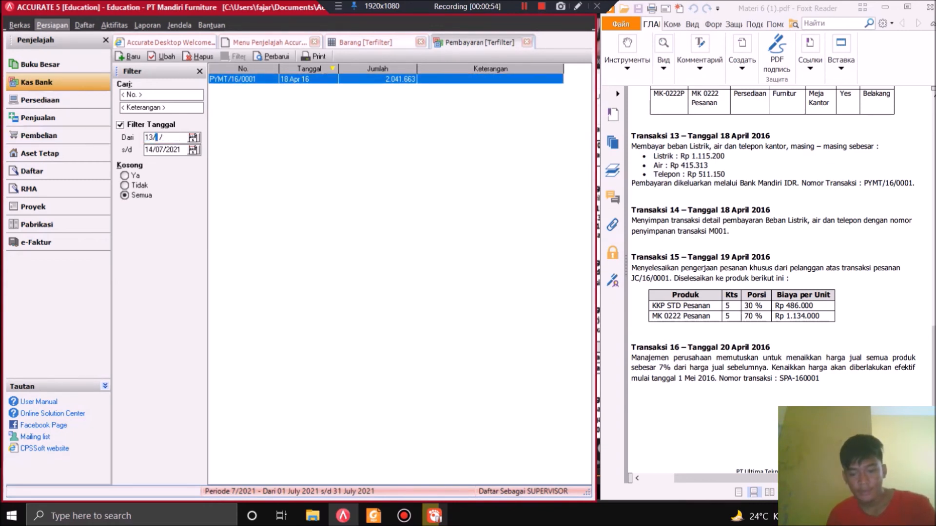
{"action": "type", "text": "07/20"}
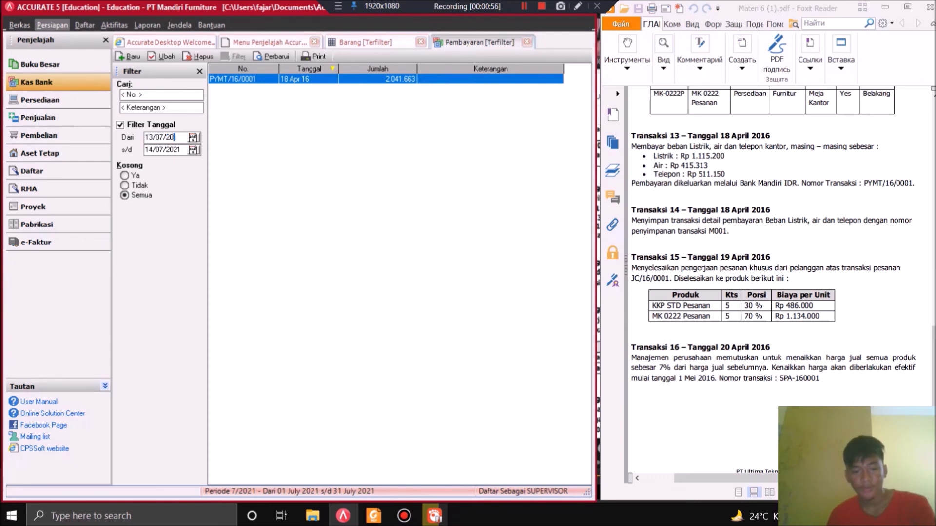
{"action": "type", "text": "21"}
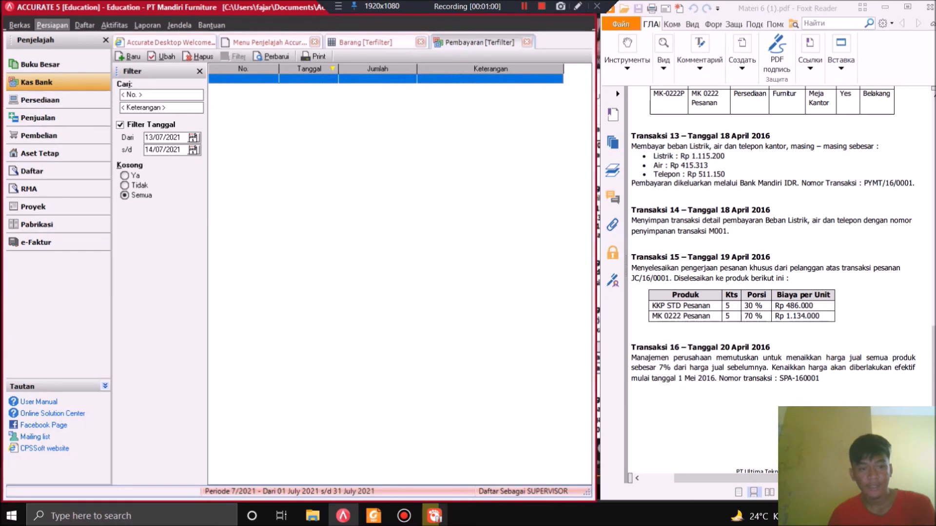
{"action": "left_click", "coordinate": [121, 125]}
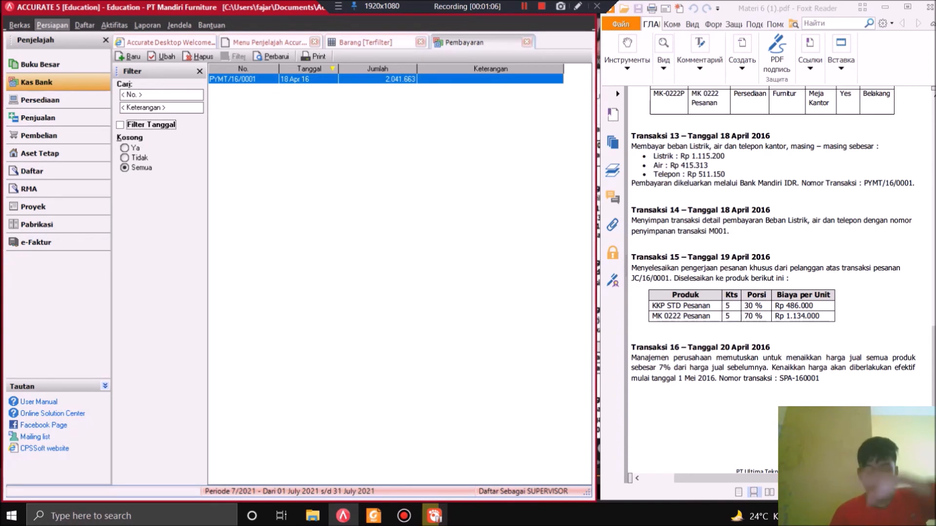
- Reopen payment PYMT/16/0001 and choose Simpan Transaksi to memorize it
{"action": "double_click", "coordinate": [239, 79]}
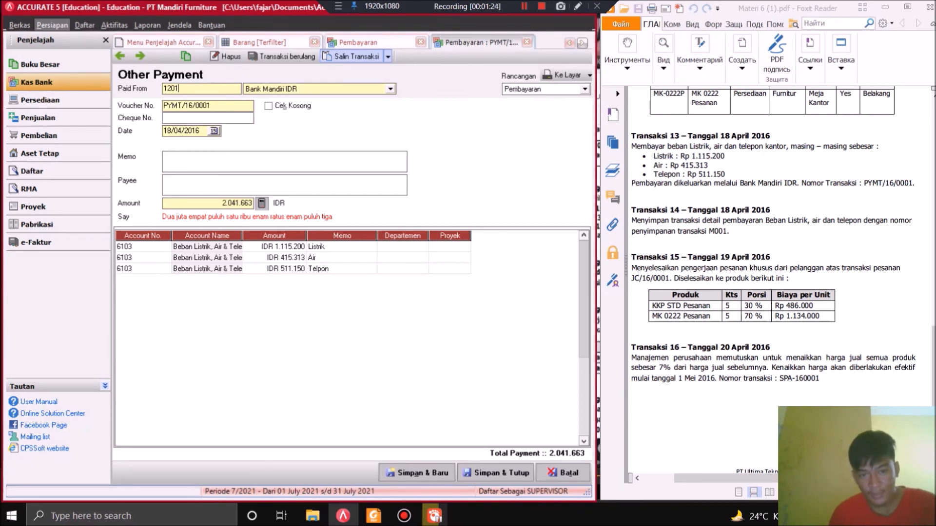
{"action": "left_click", "coordinate": [388, 57]}
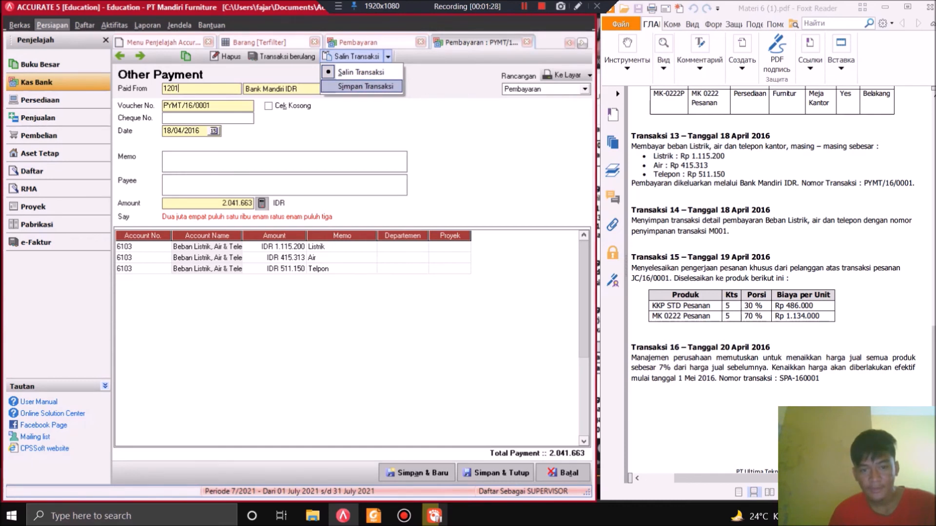
{"action": "left_click", "coordinate": [366, 86]}
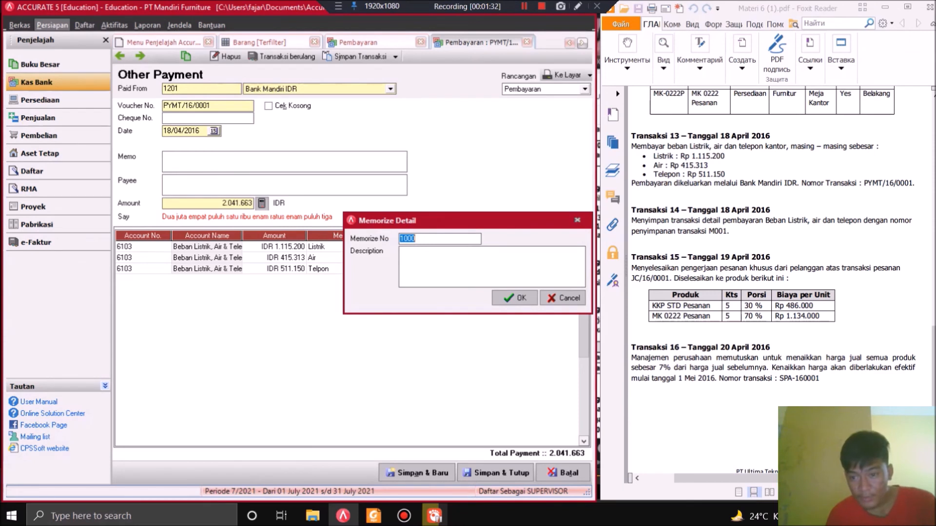
- Memorize the payment as M001 described 'Pembayaran Listrik, AIr dan Telepon'
{"action": "left_click_drag", "start_coordinate": [728, 231], "coordinate": [708, 231]}
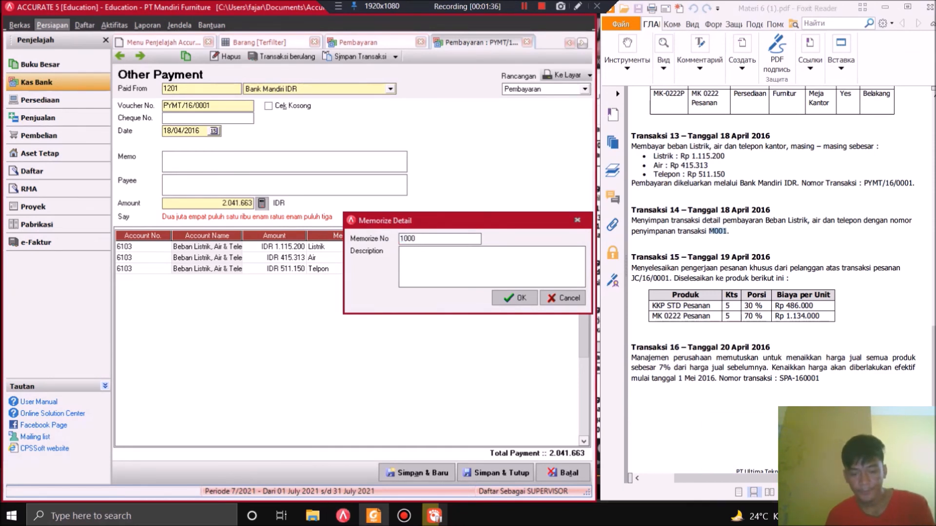
{"action": "key", "text": "ctrl+c"}
{"action": "key", "text": "alt+Tab"}
{"action": "key", "text": "ctrl+v"}
{"action": "key", "text": "Tab"}
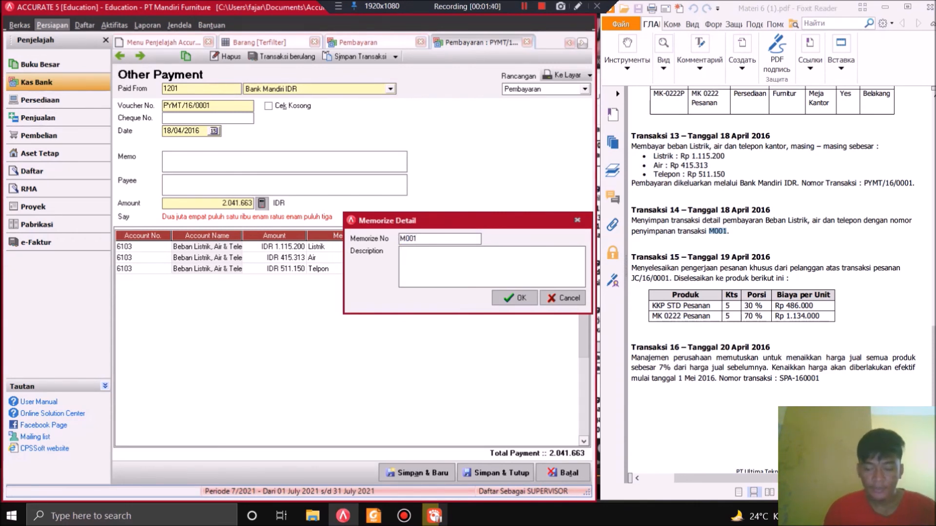
{"action": "type", "text": "Pemb"}
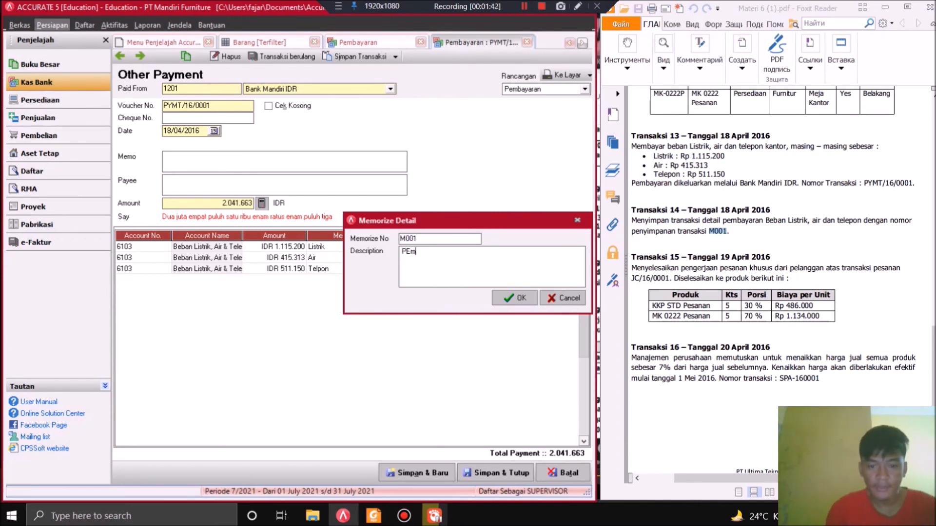
{"action": "type", "text": "ayaran "}
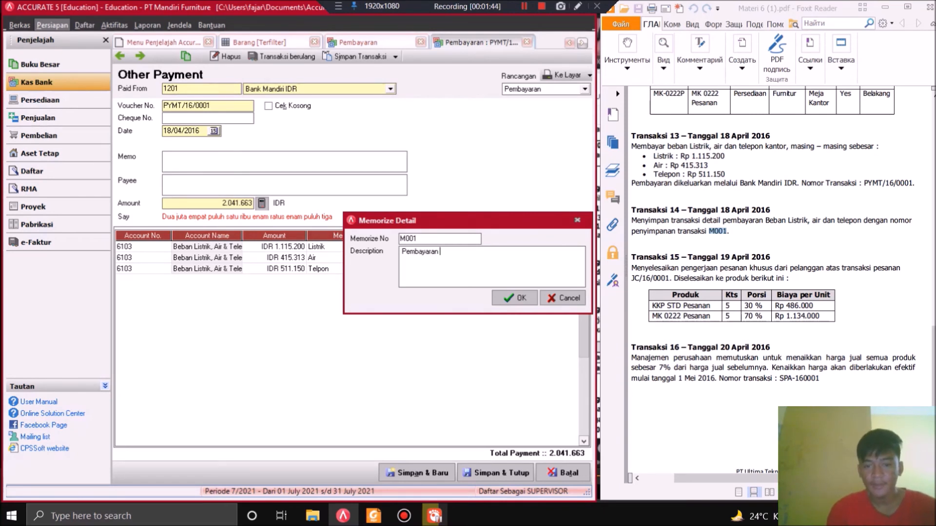
{"action": "type", "text": "Listrik"}
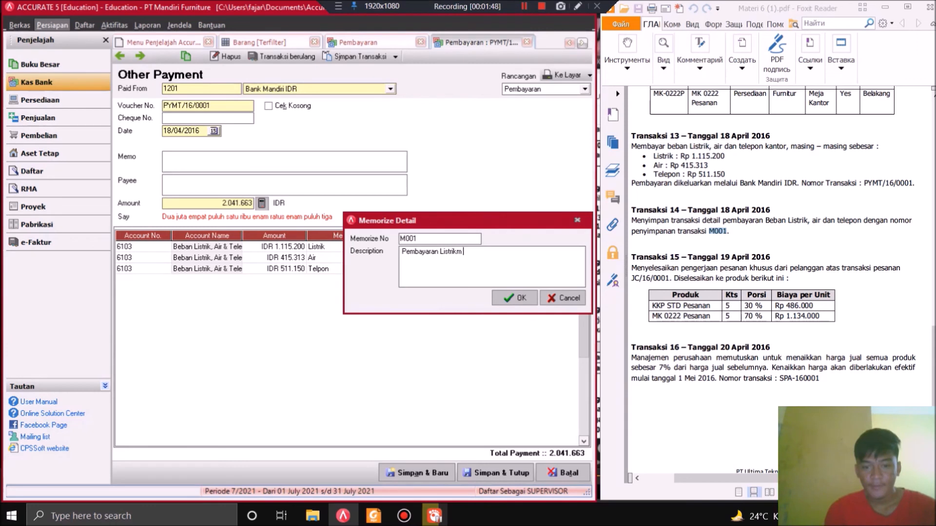
{"action": "type", "text": ", AIr"}
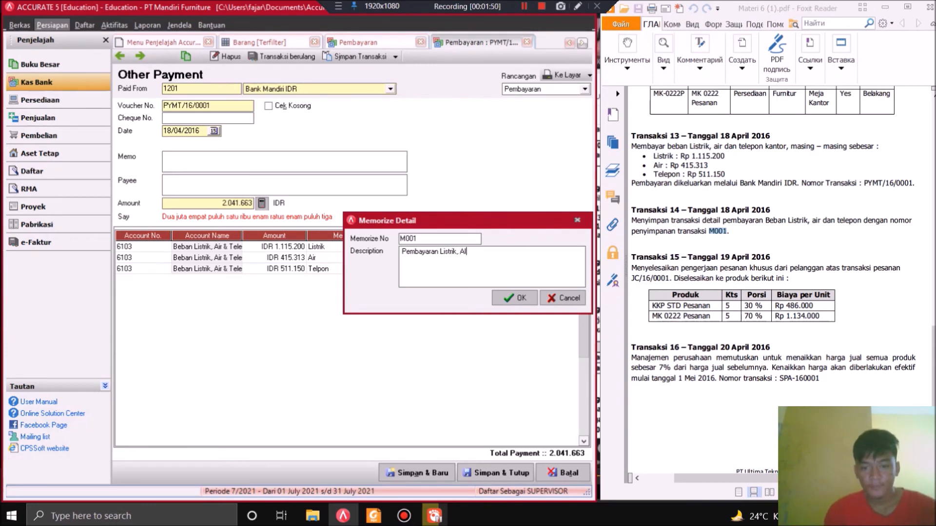
{"action": "type", "text": " dan Telepon"}
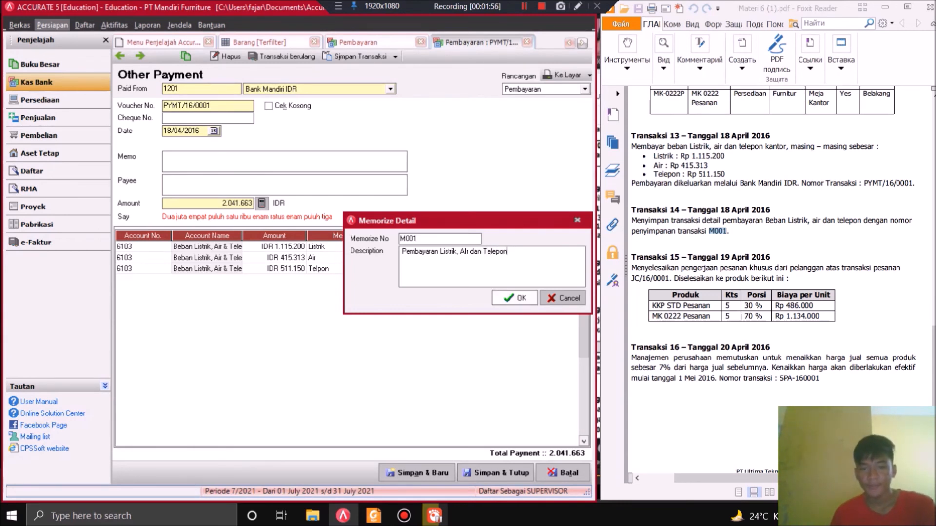
{"action": "left_click", "coordinate": [514, 298]}
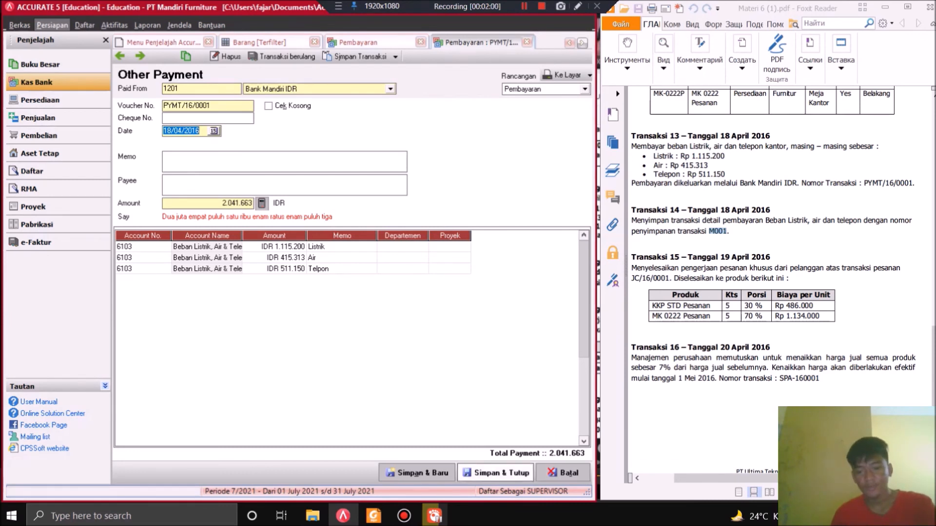
- Save and close payment PYMT/16/0001, then go to the Kas Bank overview
{"action": "left_click", "coordinate": [501, 473]}
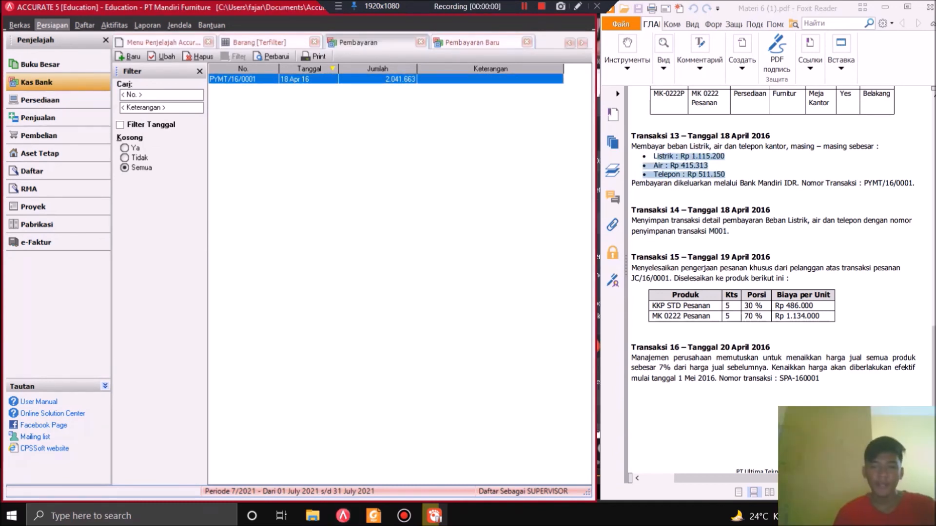
{"action": "left_click_drag", "start_coordinate": [632, 220], "coordinate": [729, 232]}
{"action": "left_click", "coordinate": [730, 231]}
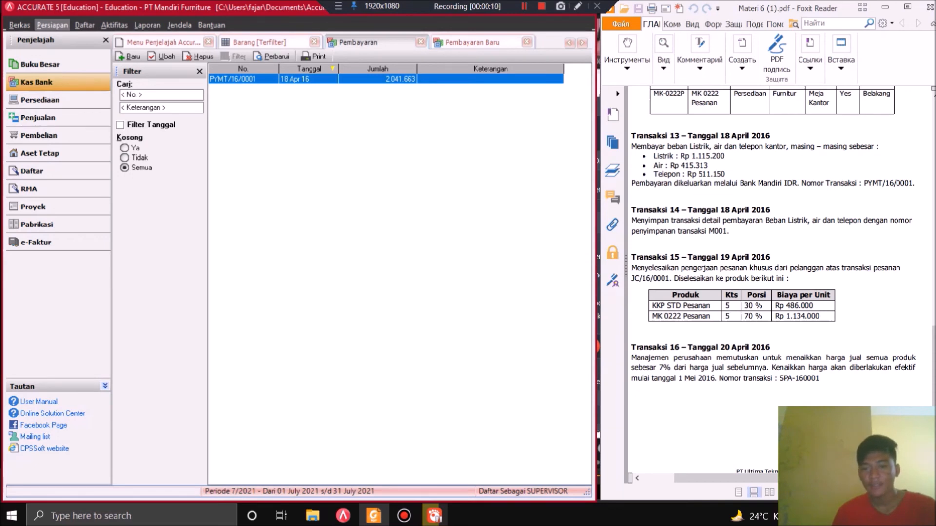
{"action": "left_click_drag", "start_coordinate": [653, 156], "coordinate": [725, 174]}
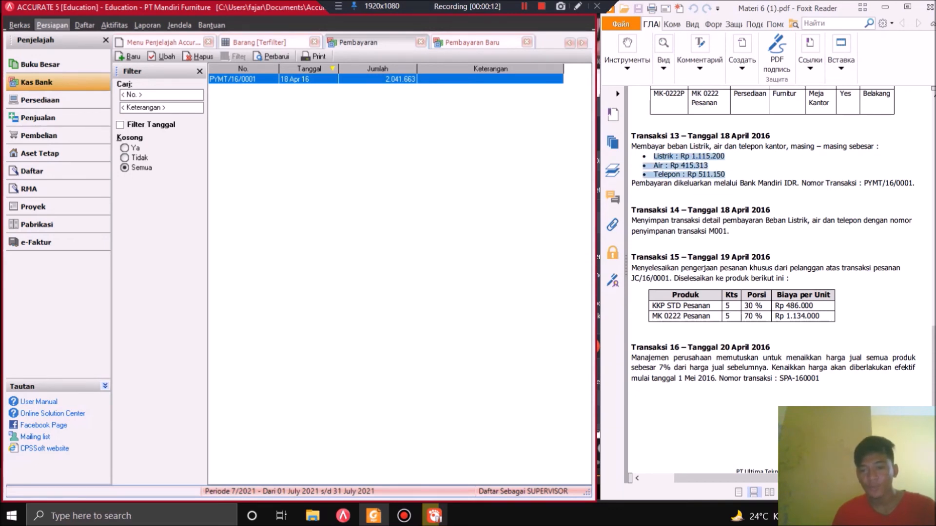
{"action": "left_click", "coordinate": [780, 198]}
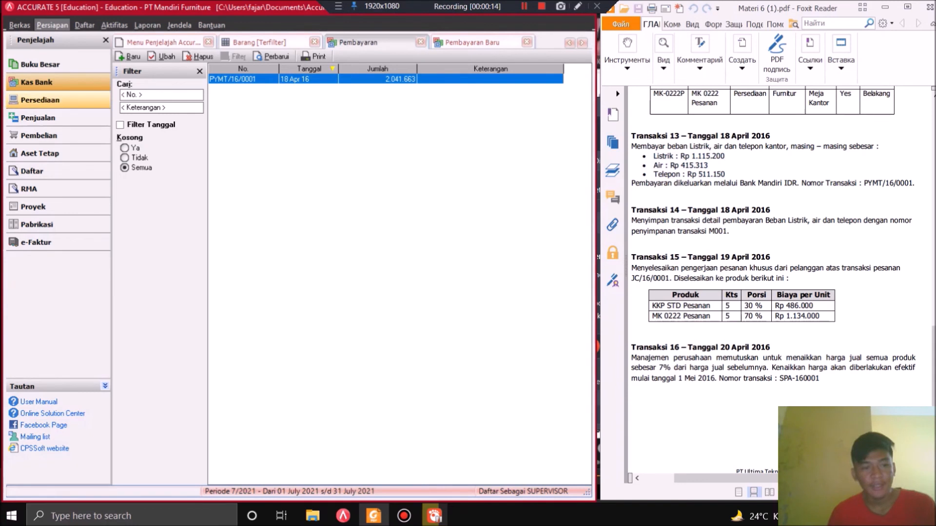
{"action": "left_click", "coordinate": [36, 82]}
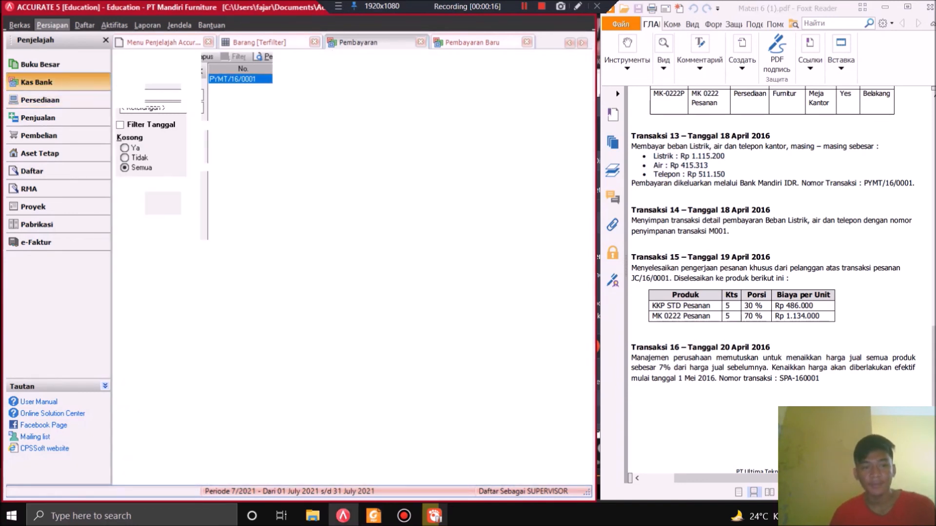
- Start a new other payment paid from Bank Mandiri IDR
{"action": "left_click", "coordinate": [231, 205]}
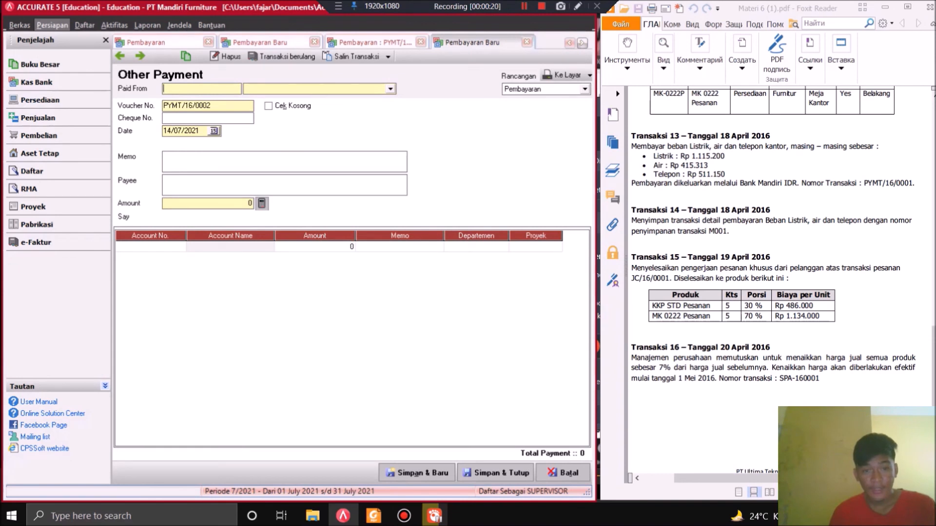
{"action": "key", "text": "alt+Down"}
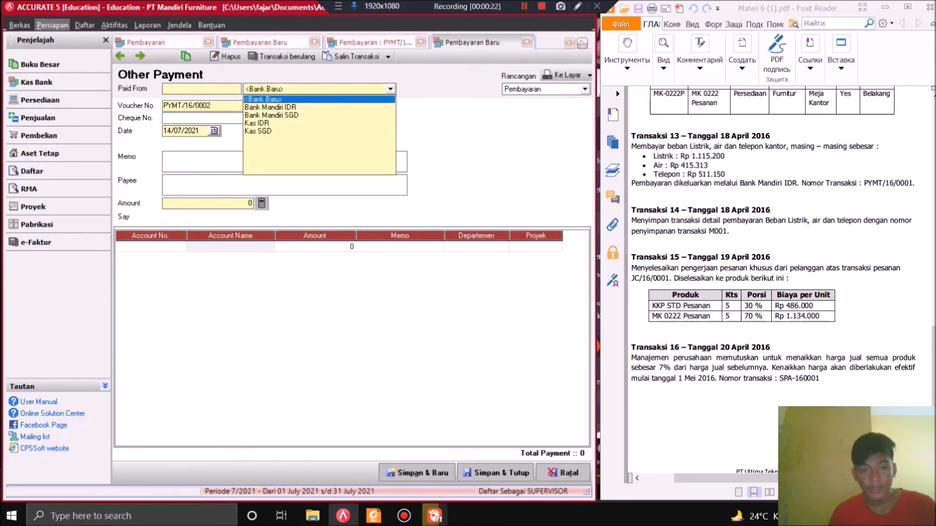
{"action": "key", "text": "Down"}
{"action": "key", "text": "Return"}
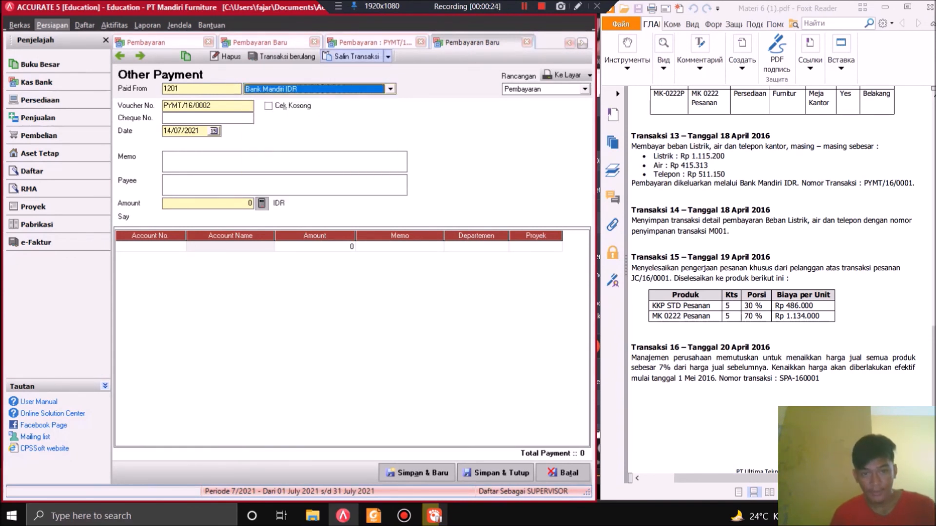
- Copy memorized transaction M001's expense rows into the payment
{"action": "left_click", "coordinate": [351, 56]}
{"action": "left_click", "coordinate": [391, 217]}
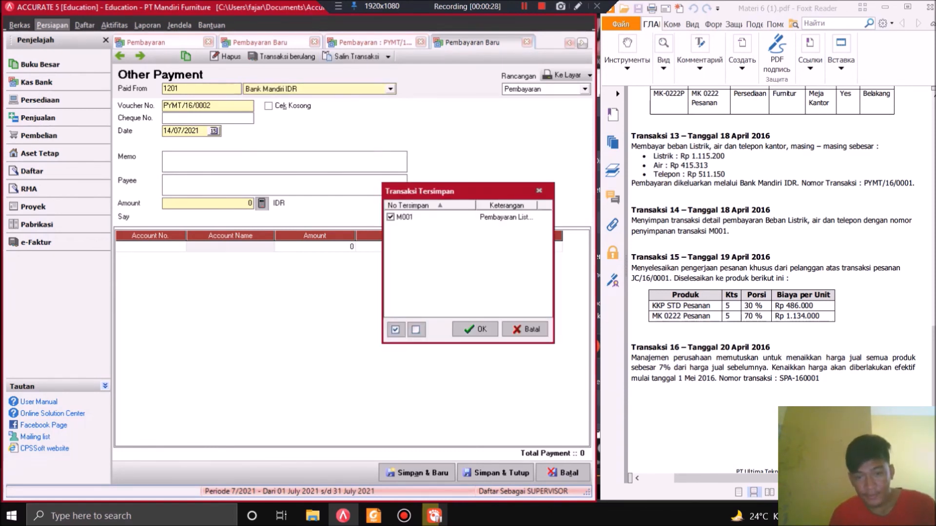
{"action": "key", "text": "Return"}
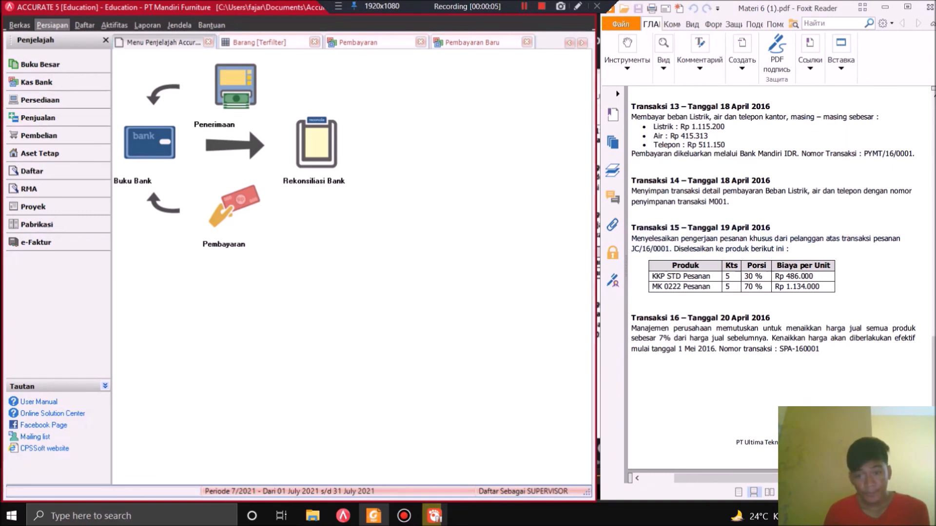
{"action": "left_click_drag", "start_coordinate": [632, 239], "coordinate": [748, 239]}
{"action": "left_click_drag", "start_coordinate": [681, 239], "coordinate": [772, 239]}
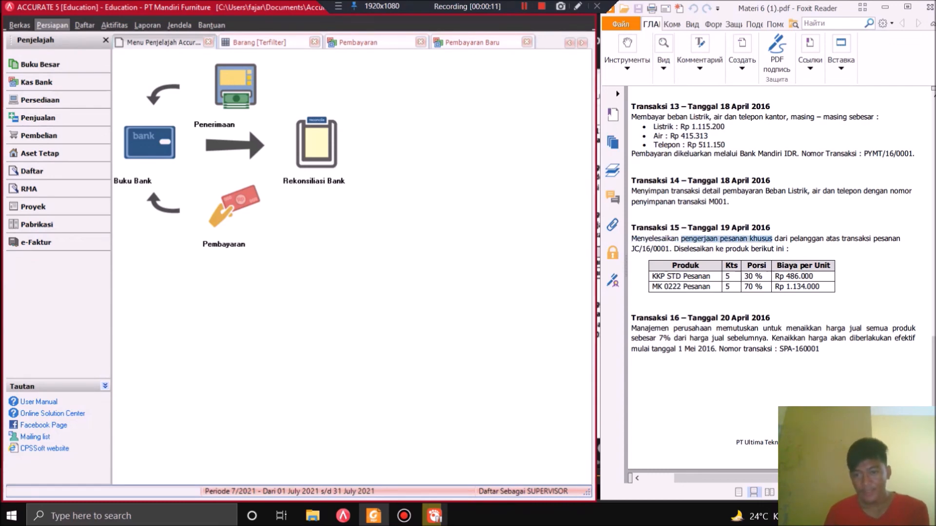
{"action": "scroll", "coordinate": [780, 292], "scroll_direction": "up", "scroll_amount": 5}
{"action": "scroll", "coordinate": [780, 292], "scroll_direction": "up", "scroll_amount": 3}
{"action": "scroll", "coordinate": [780, 293], "scroll_direction": "up", "scroll_amount": 3}
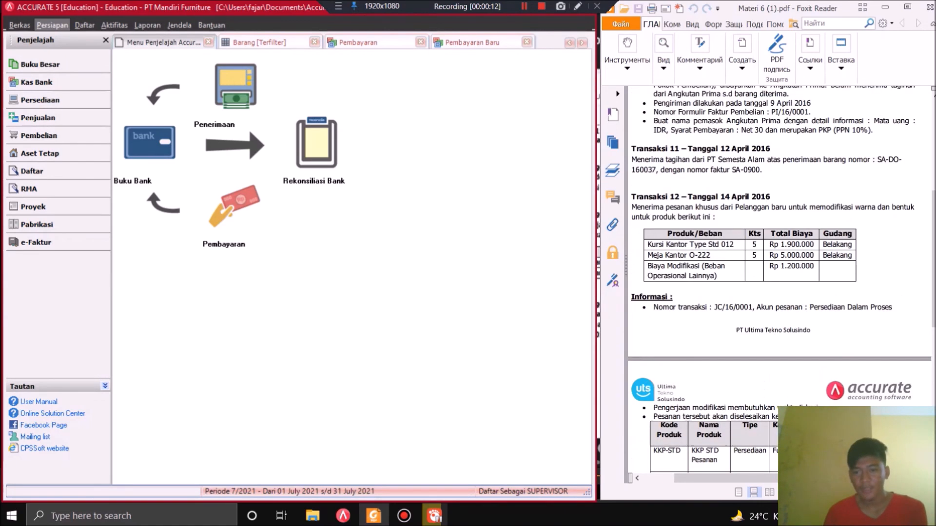
{"action": "scroll", "coordinate": [775, 273], "scroll_direction": "down", "scroll_amount": 10}
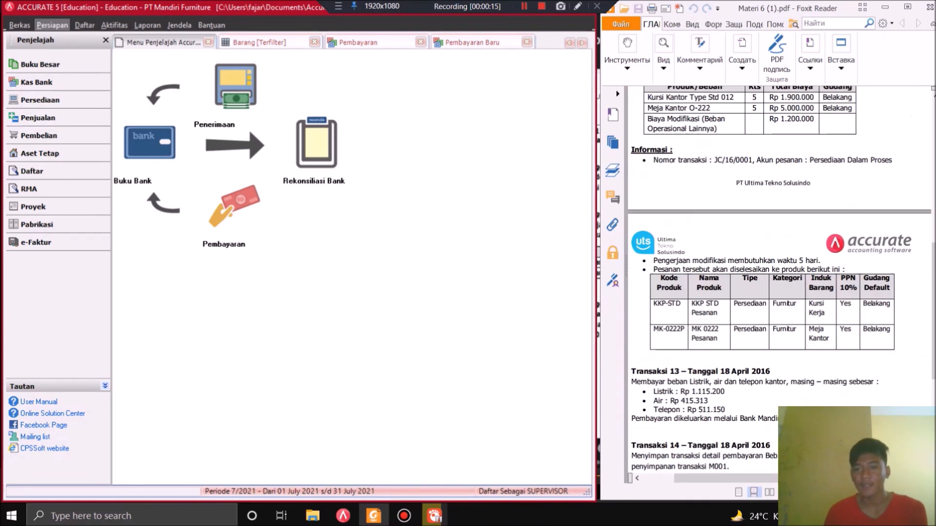
{"action": "left_click_drag", "start_coordinate": [674, 248], "coordinate": [782, 276]}
{"action": "left_click", "coordinate": [781, 276]}
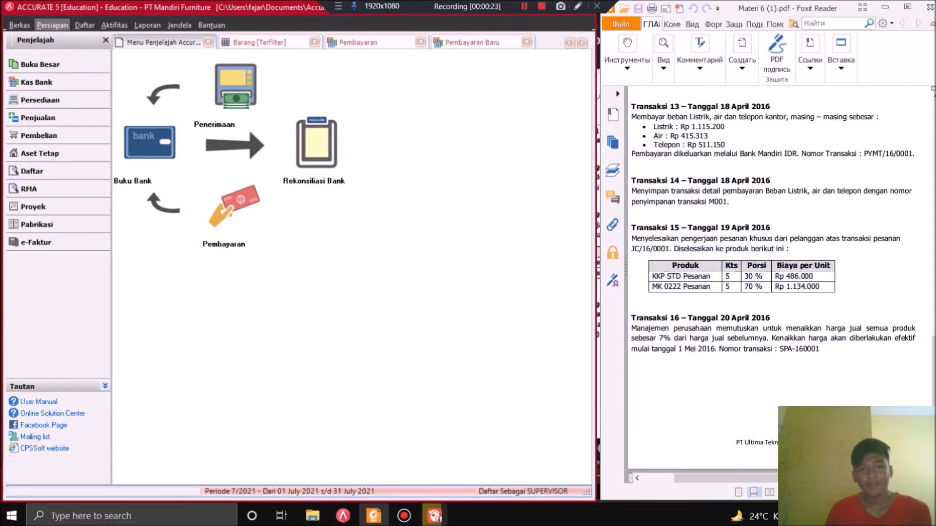
- Check the Job Costing form under Aktifitas > Pembiayaan Pesanan, then reopen the Aktifitas menu
{"action": "left_click", "coordinate": [114, 25]}
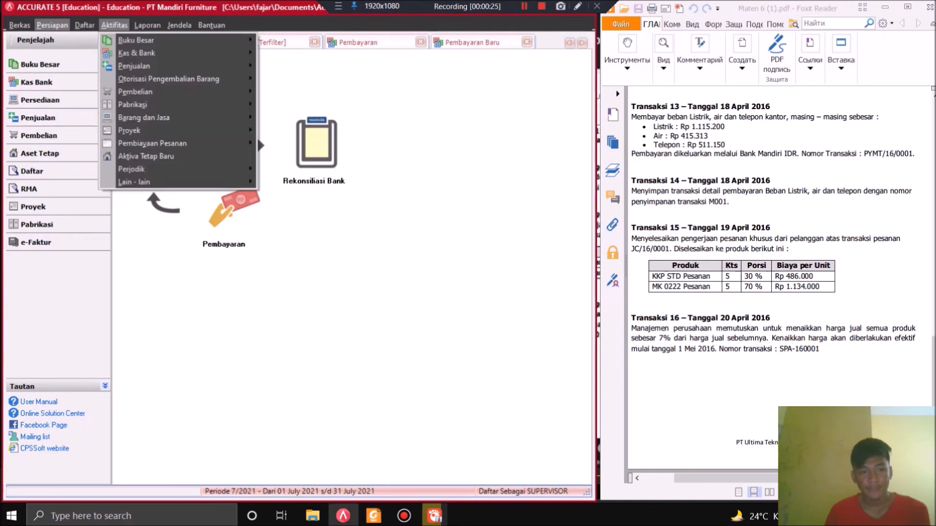
{"action": "mouse_move", "coordinate": [152, 143]}
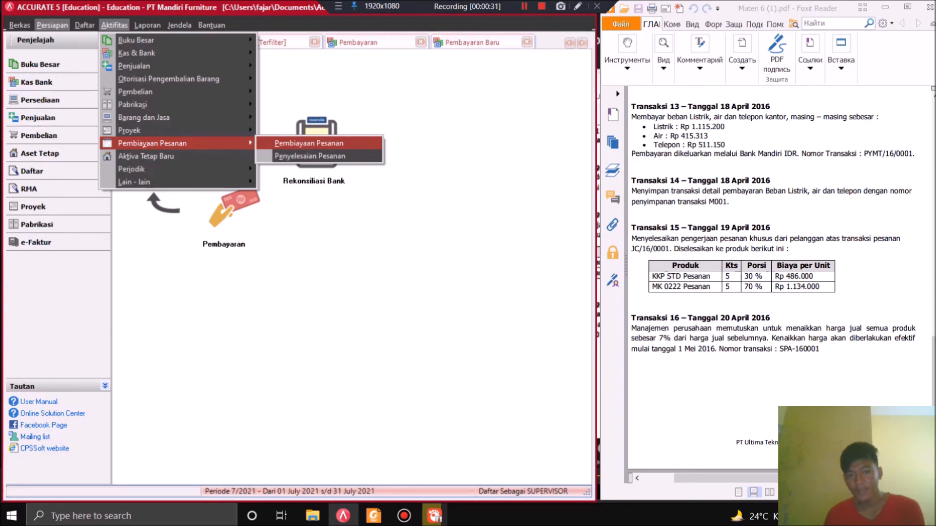
{"action": "left_click", "coordinate": [308, 143]}
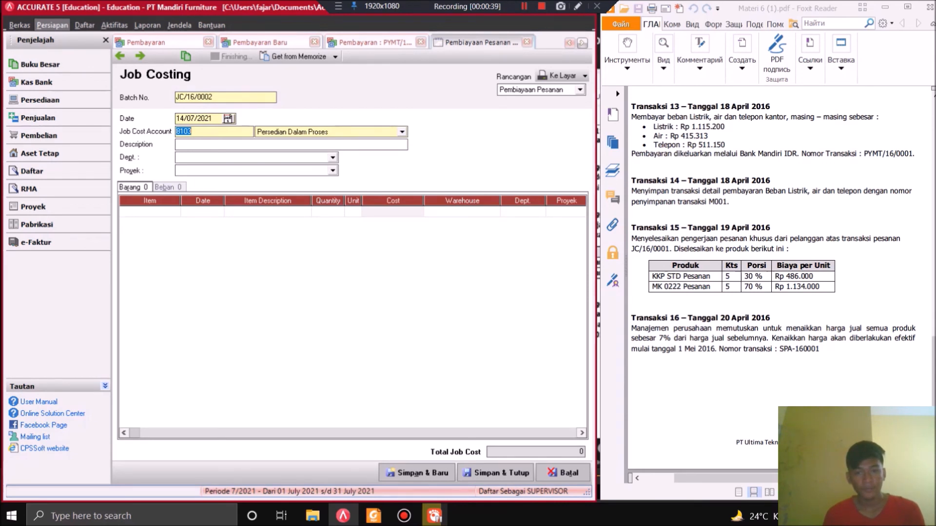
{"action": "key", "text": "ctrl+Tab"}
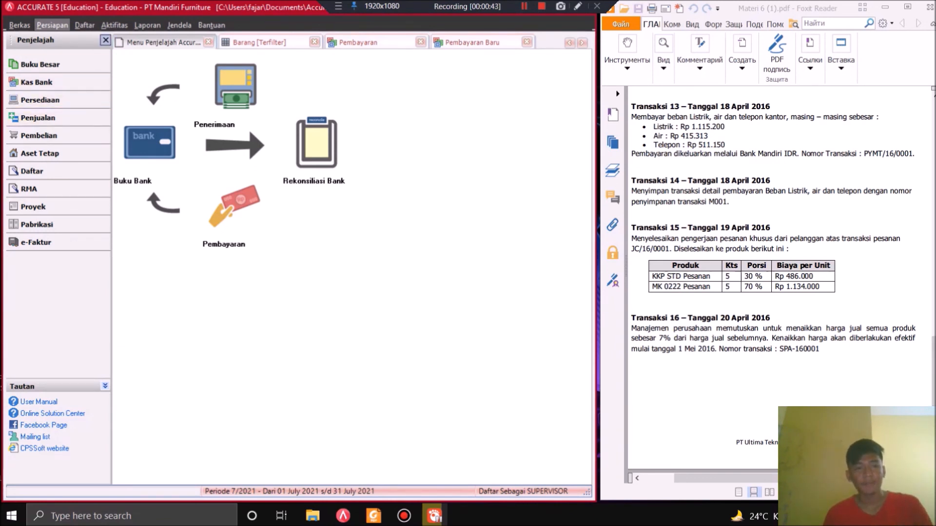
{"action": "left_click", "coordinate": [114, 25]}
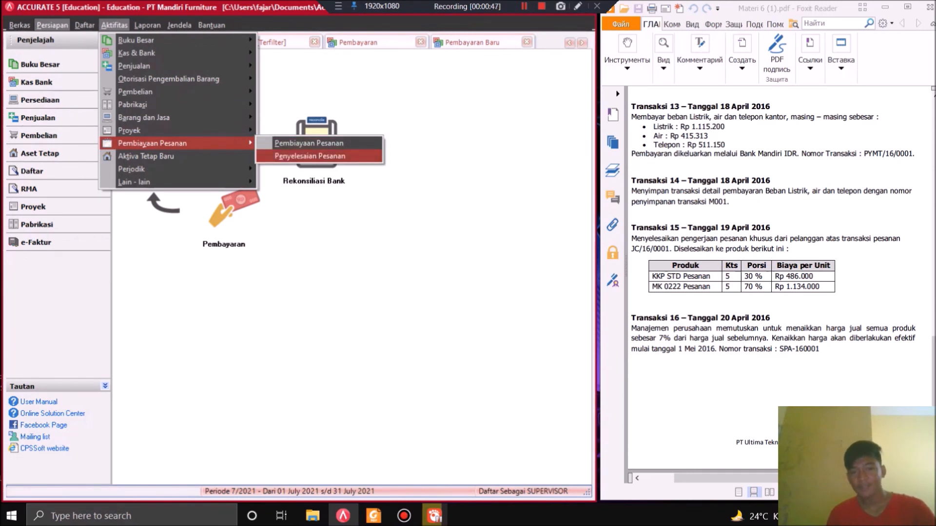
- Open an order completion for job order JC/16/0001
{"action": "left_click", "coordinate": [309, 156]}
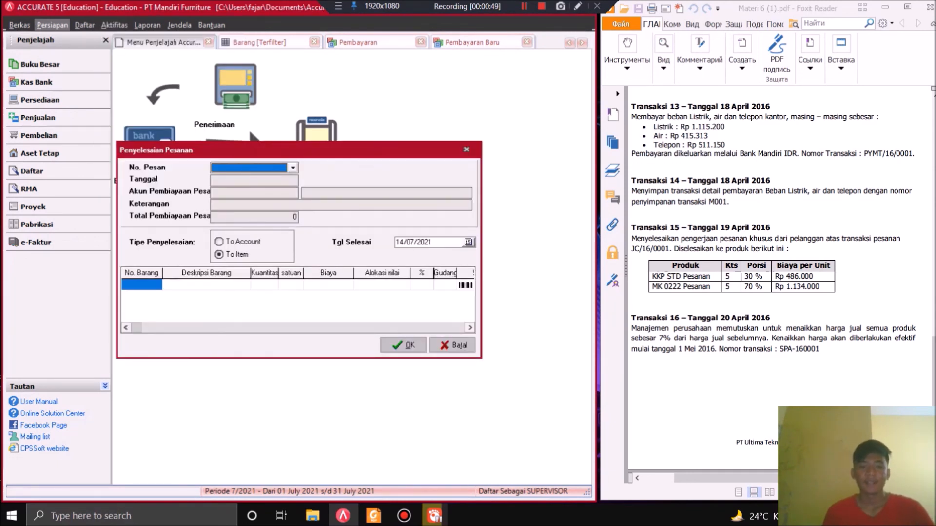
{"action": "key", "text": "alt+Down"}
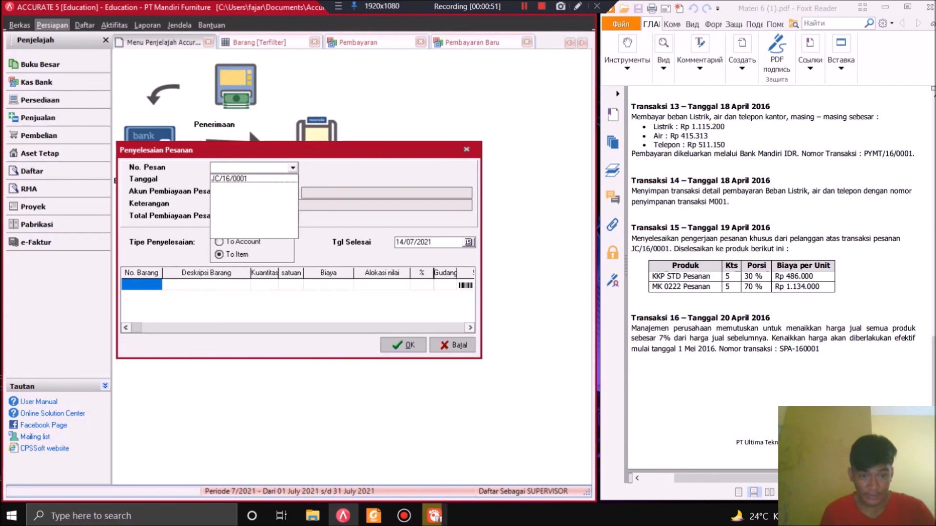
{"action": "key", "text": "Down"}
{"action": "key", "text": "Return"}
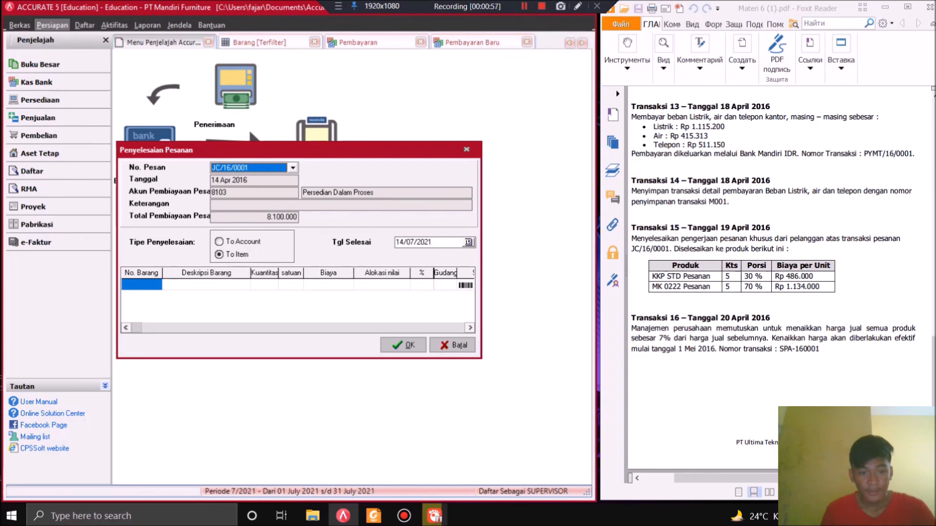
- Add finished item KKP-STD with quantity 5 and a 30% share
{"action": "left_click", "coordinate": [142, 284]}
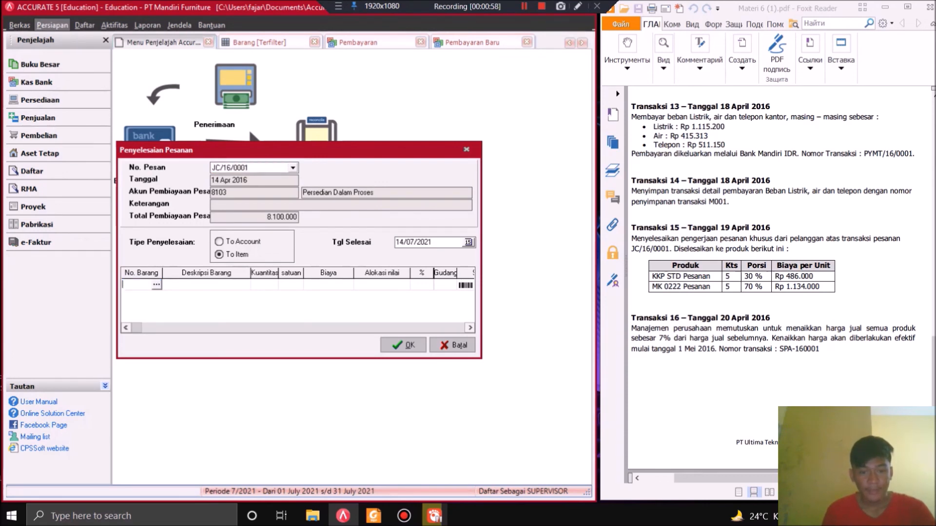
{"action": "left_click", "coordinate": [156, 284]}
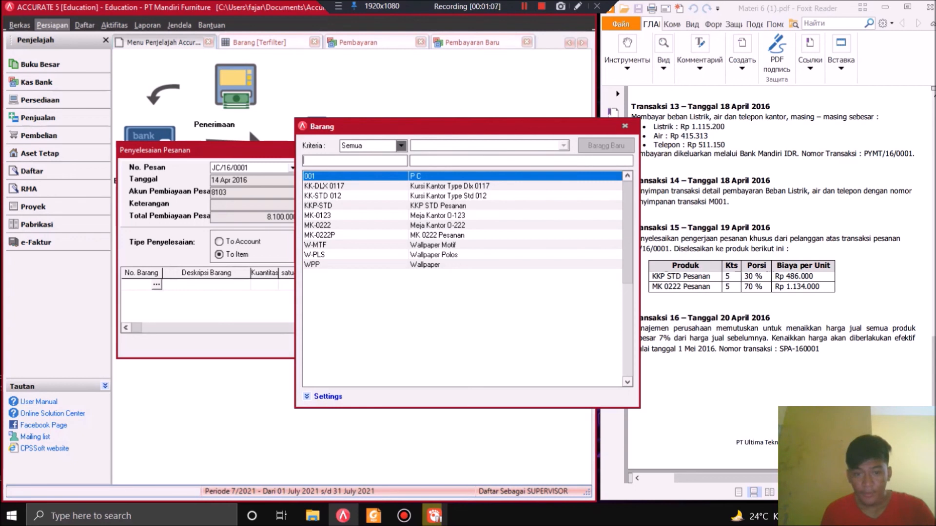
{"action": "double_click", "coordinate": [322, 205]}
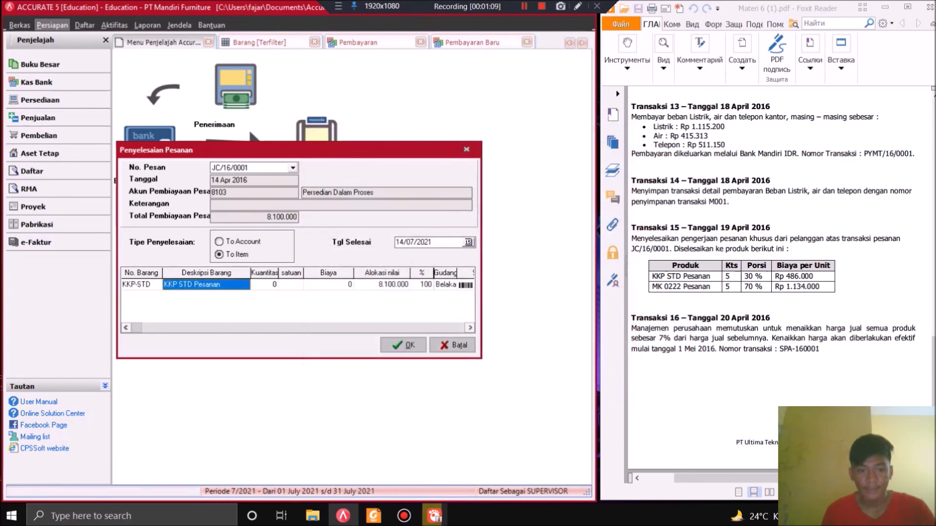
{"action": "left_click", "coordinate": [265, 284]}
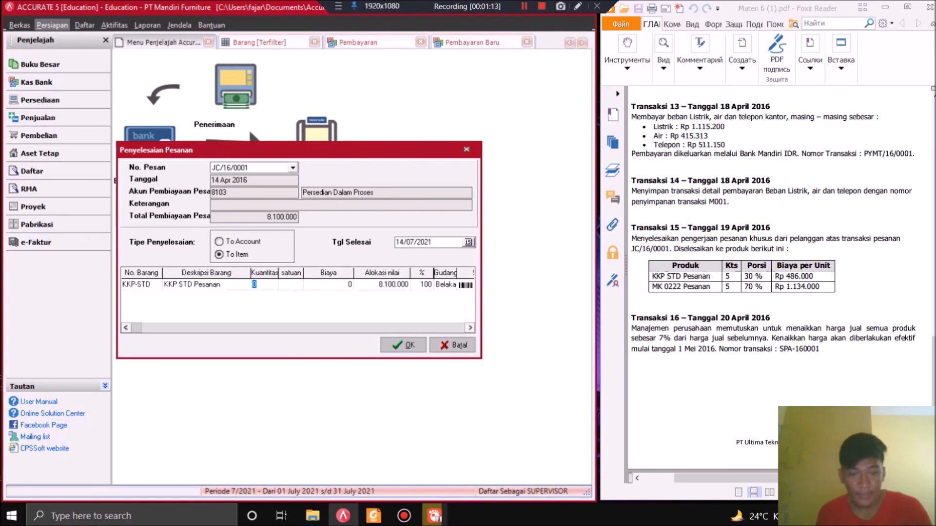
{"action": "type", "text": "5"}
{"action": "key", "text": "Tab"}
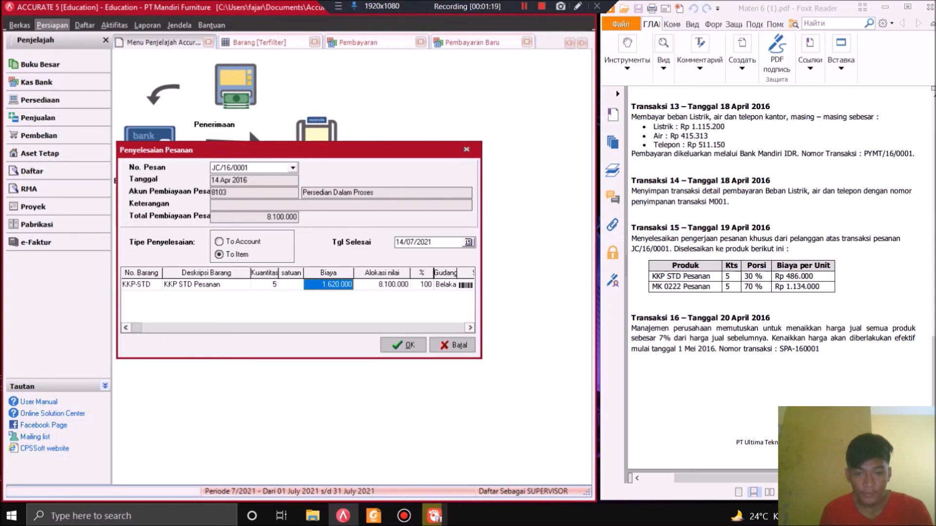
{"action": "key", "text": "Tab"}
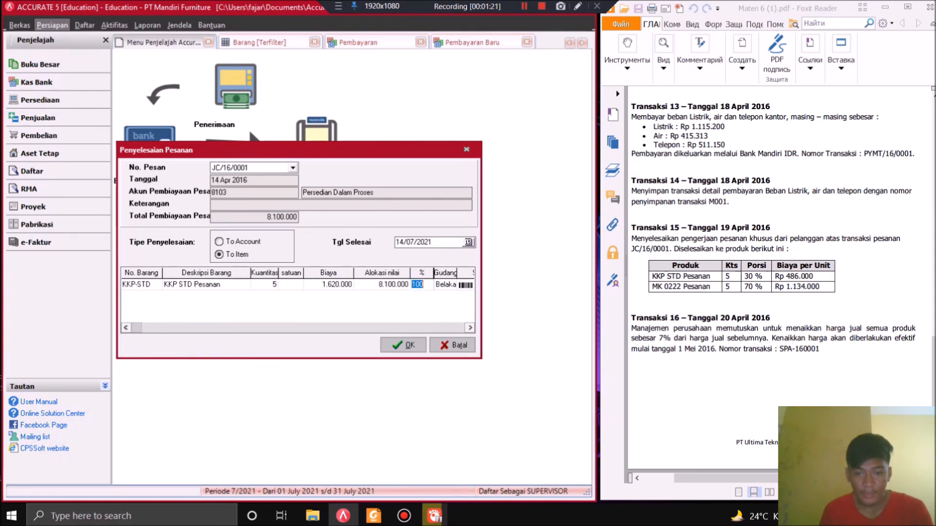
{"action": "type", "text": "3"}
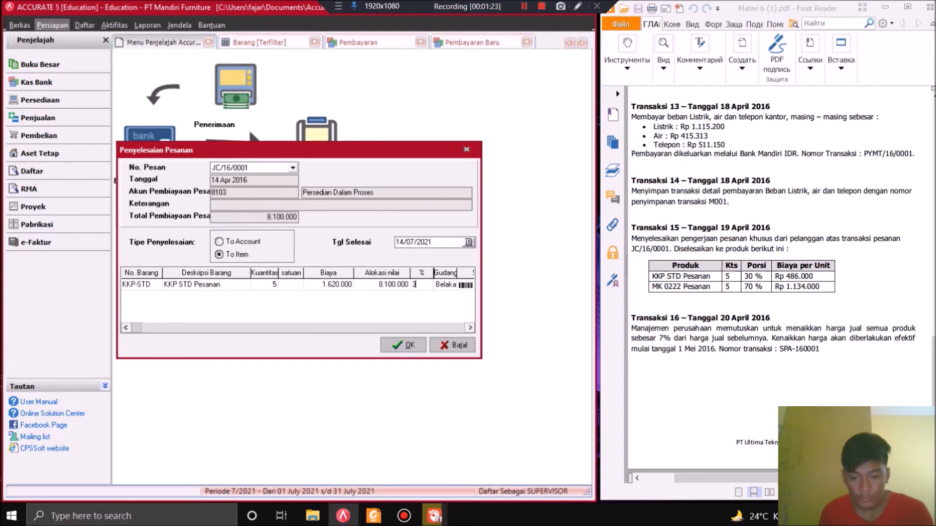
{"action": "type", "text": "0"}
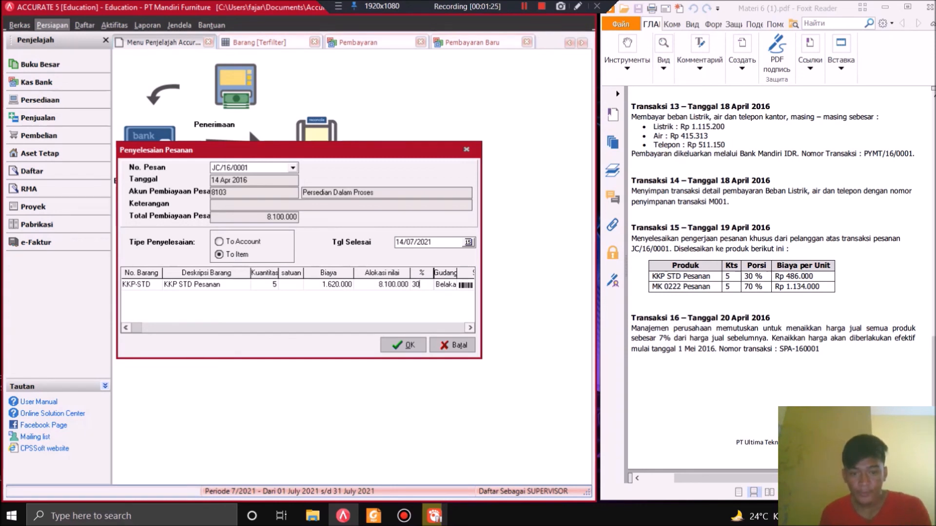
{"action": "key", "text": "Tab"}
{"action": "key", "text": "Tab"}
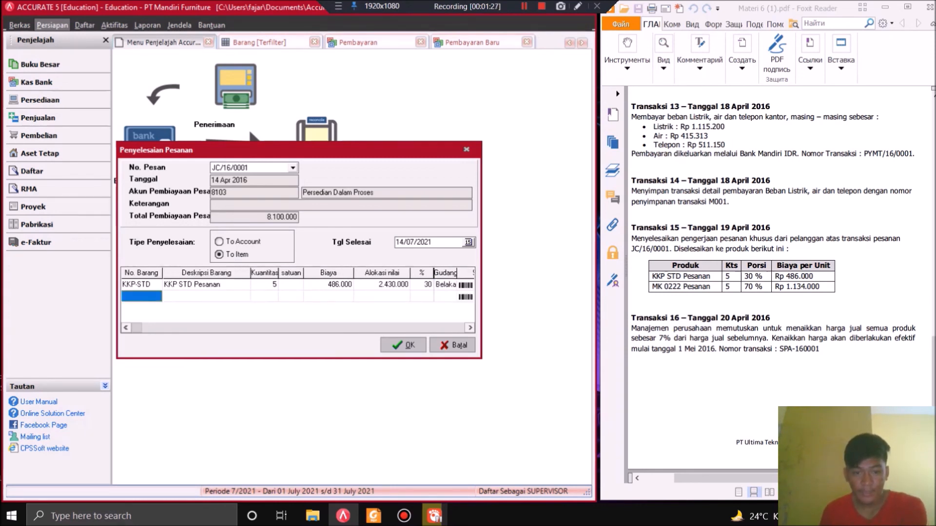
{"action": "key", "text": "Return"}
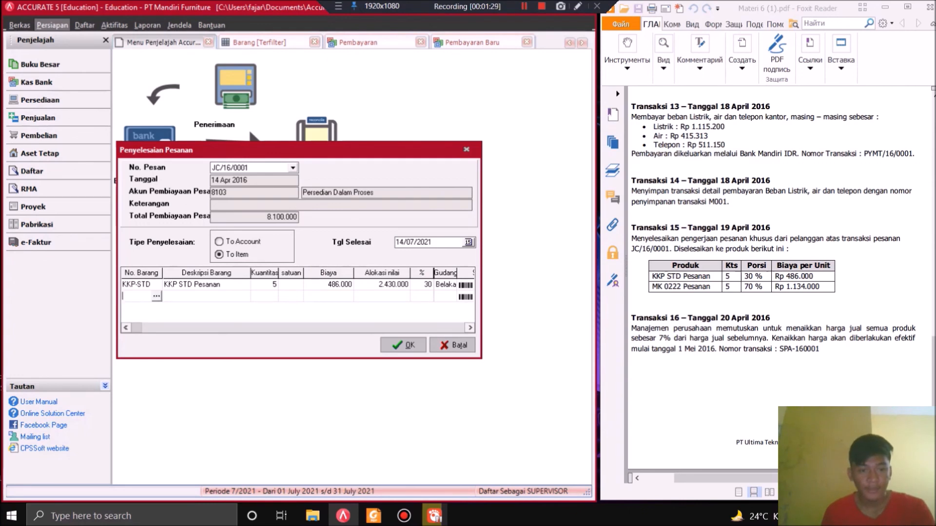
{"action": "key", "text": "Return"}
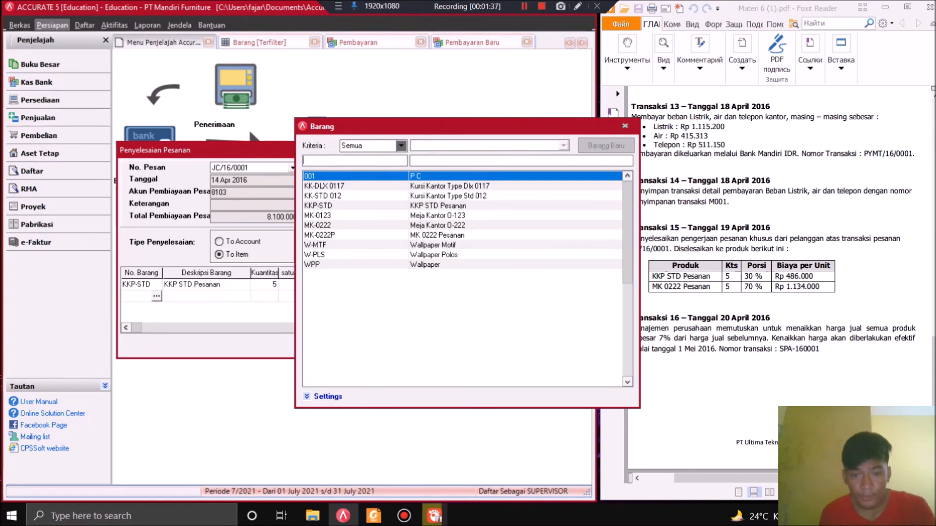
- Add finished item MK-0222P with quantity 5
{"action": "left_click", "coordinate": [355, 235]}
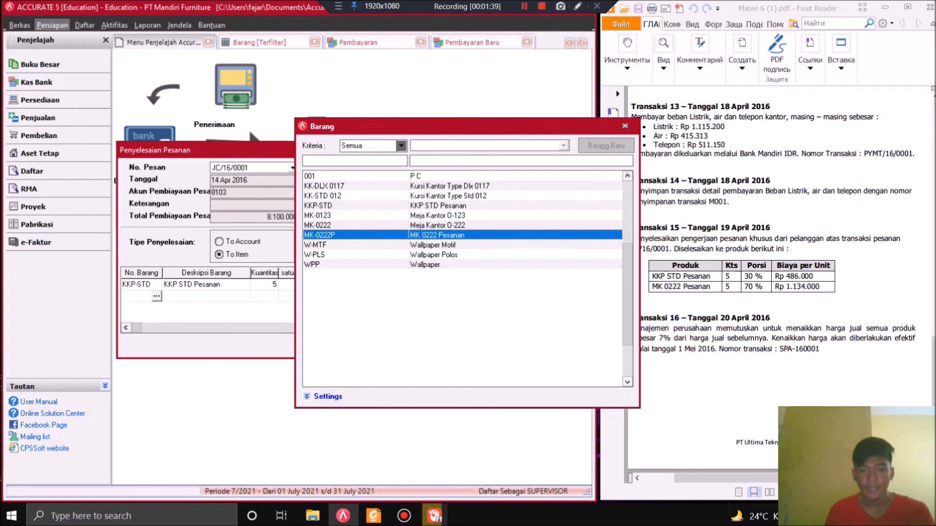
{"action": "key", "text": "Return"}
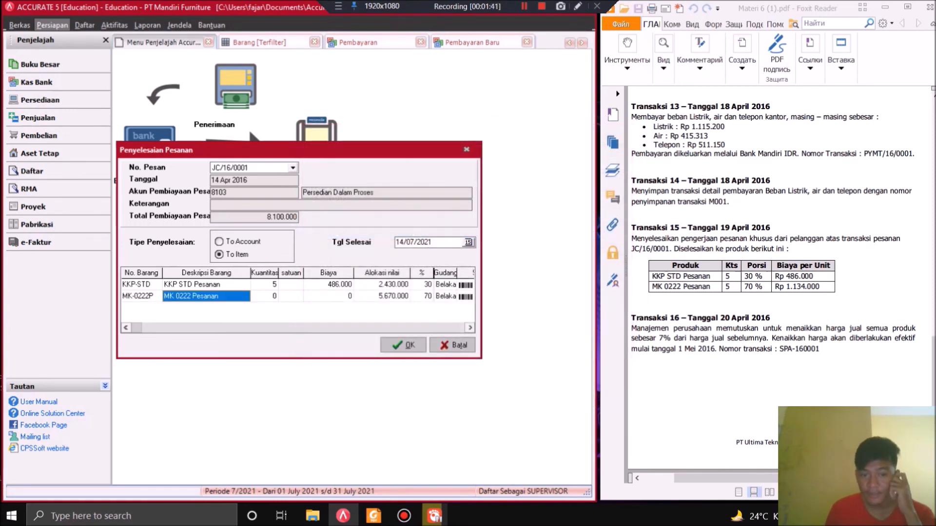
{"action": "left_click", "coordinate": [265, 296]}
{"action": "left_click", "coordinate": [264, 295]}
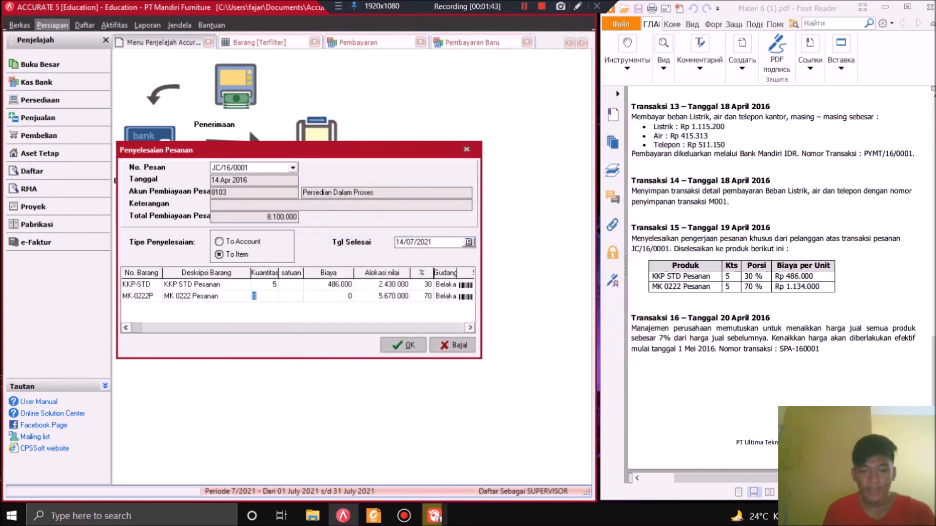
{"action": "type", "text": "5"}
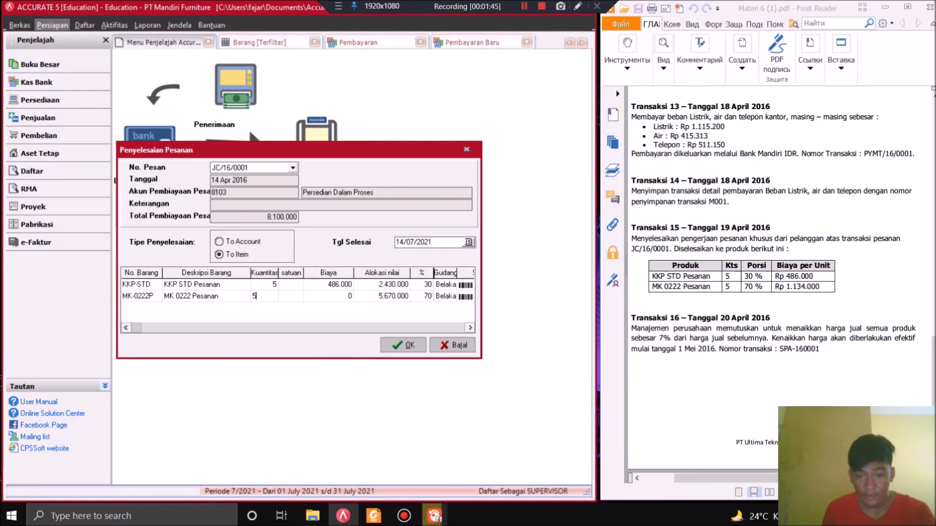
{"action": "left_click", "coordinate": [422, 296]}
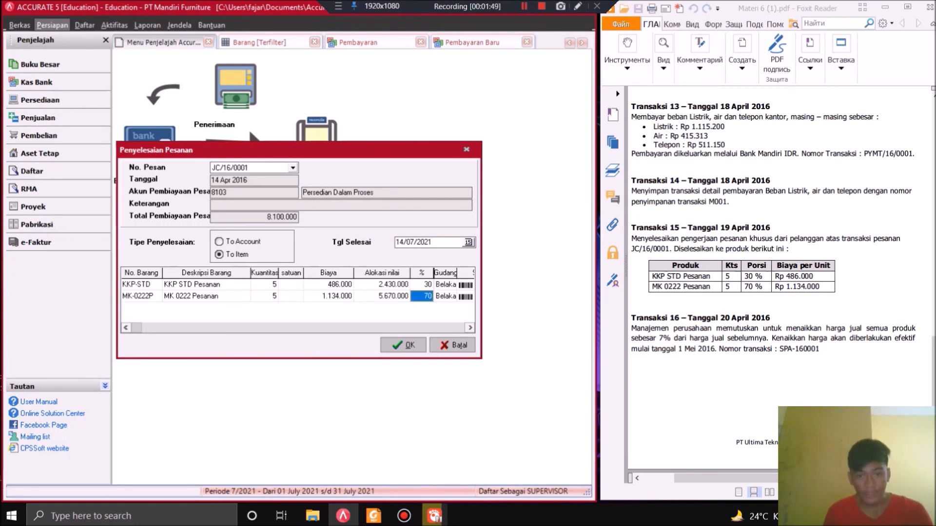
- Set the completion date to 19/04/2016 and submit the completion
{"action": "left_click", "coordinate": [432, 242]}
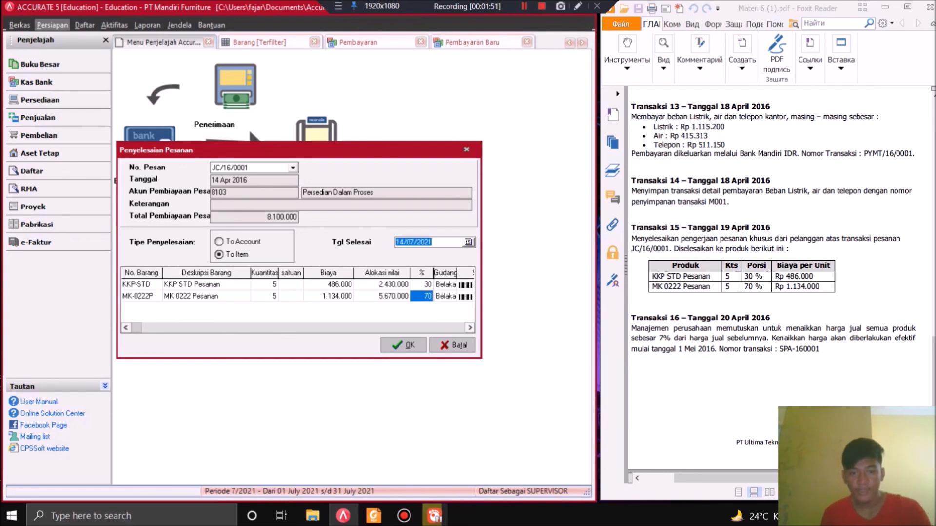
{"action": "type", "text": "1"}
{"action": "type", "text": "9/04/2"}
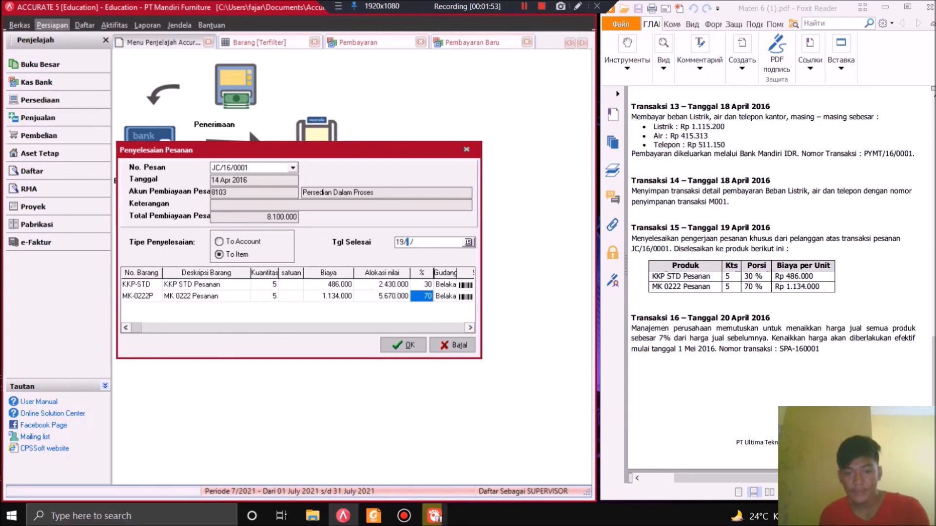
{"action": "type", "text": "016"}
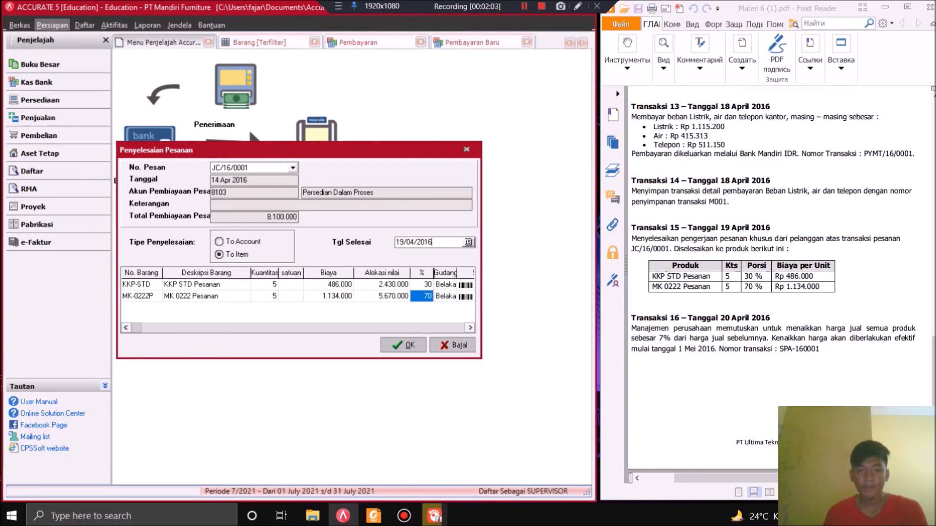
{"action": "left_click", "coordinate": [403, 345]}
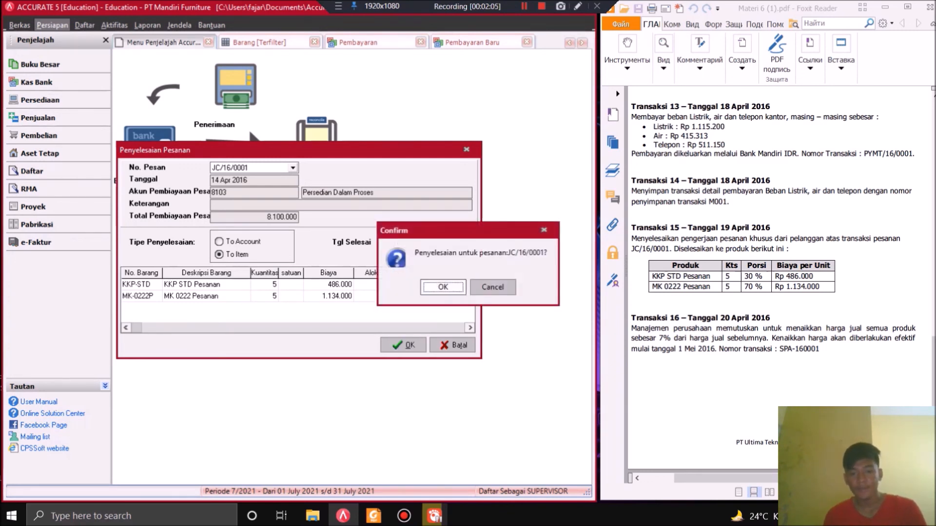
- Confirm completion of order JC/16/0001 so it is saved and closed
{"action": "key", "text": "Return"}
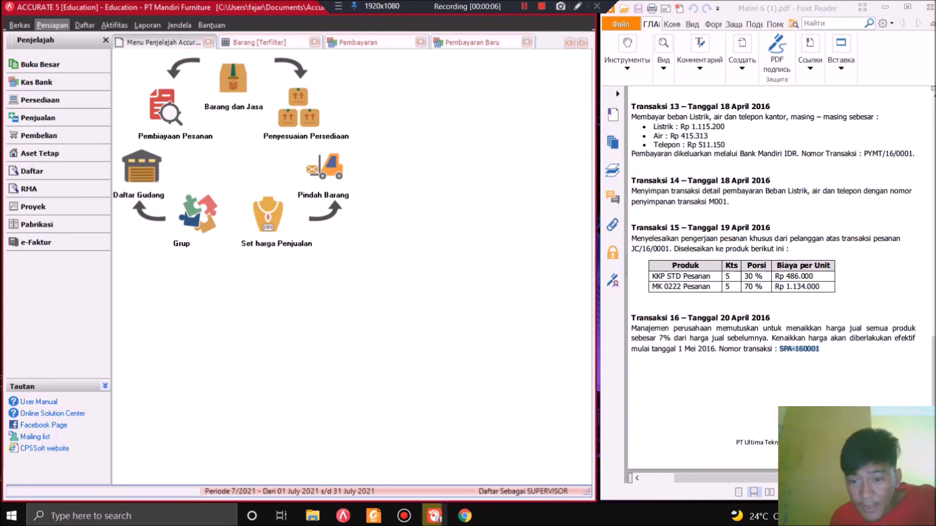
- Read the Transaksi 16 instructions, then start a blank Penyesuaian harga jual form (SPA-160002)
{"action": "left_click_drag", "start_coordinate": [632, 329], "coordinate": [797, 338]}
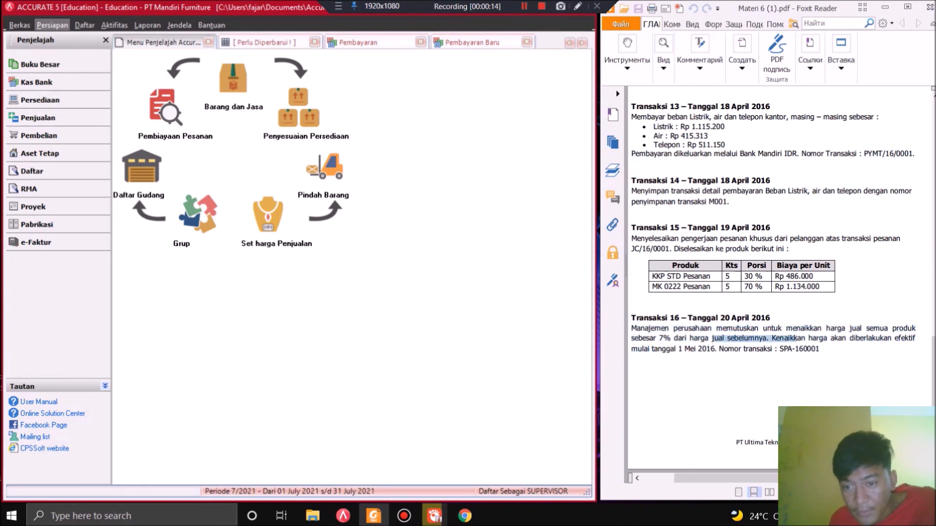
{"action": "left_click", "coordinate": [798, 338]}
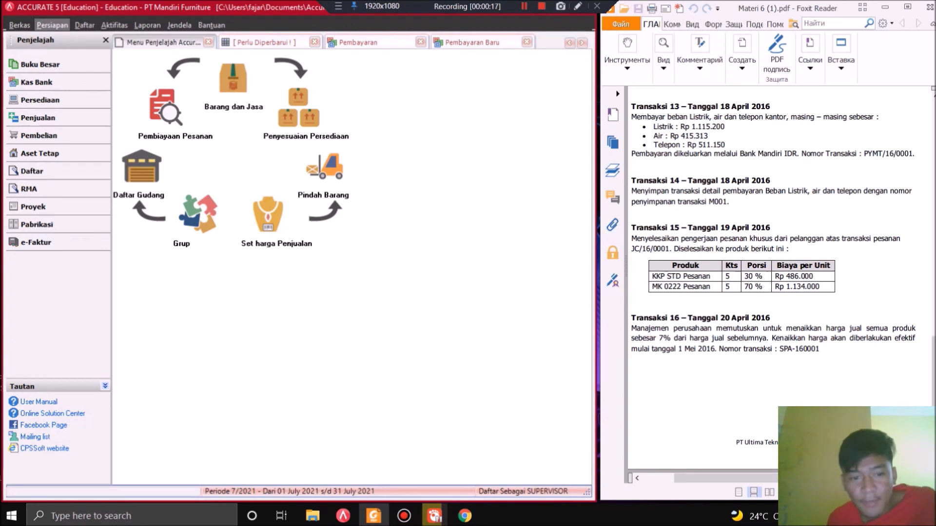
{"action": "left_click", "coordinate": [268, 217]}
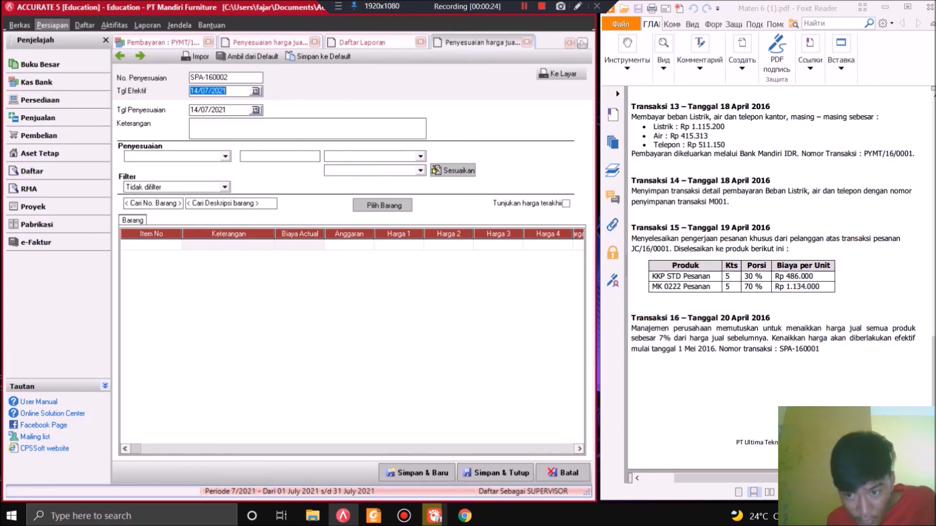
- Copy transaction number SPA-160001 from the PDF into the price adjustment form
{"action": "left_click_drag", "start_coordinate": [819, 349], "coordinate": [779, 350]}
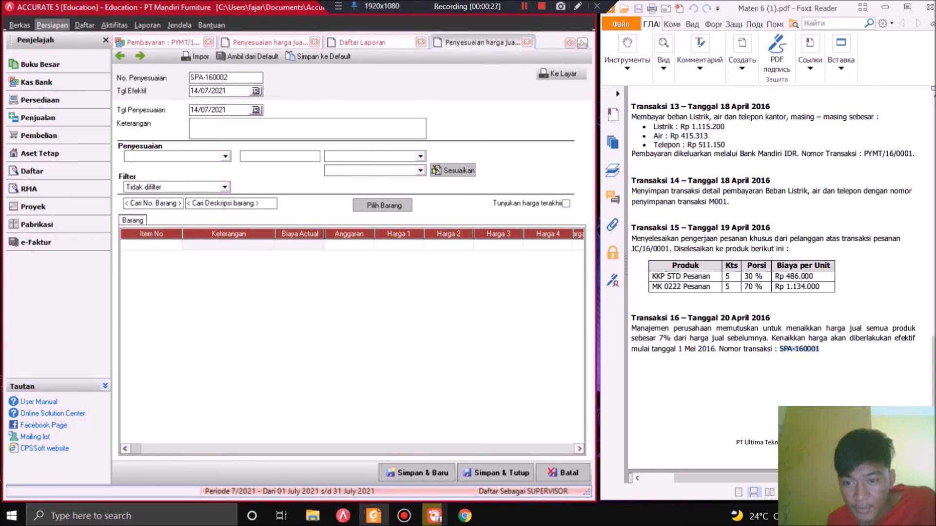
{"action": "key", "text": "alt+Tab"}
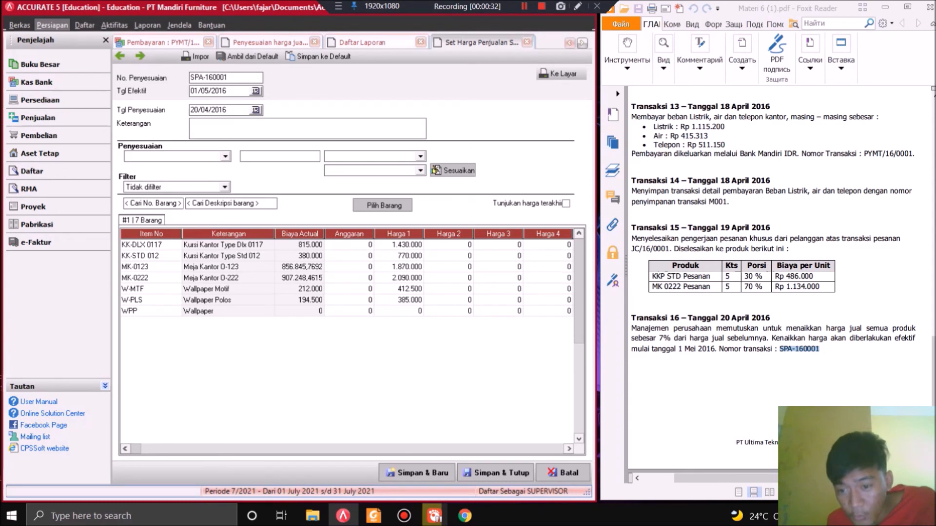
{"action": "key", "text": "alt+Tab"}
{"action": "left_click", "coordinate": [823, 349]}
{"action": "left_click_drag", "start_coordinate": [823, 349], "coordinate": [778, 349]}
{"action": "right_click", "coordinate": [796, 346]}
{"action": "left_click", "coordinate": [809, 353]}
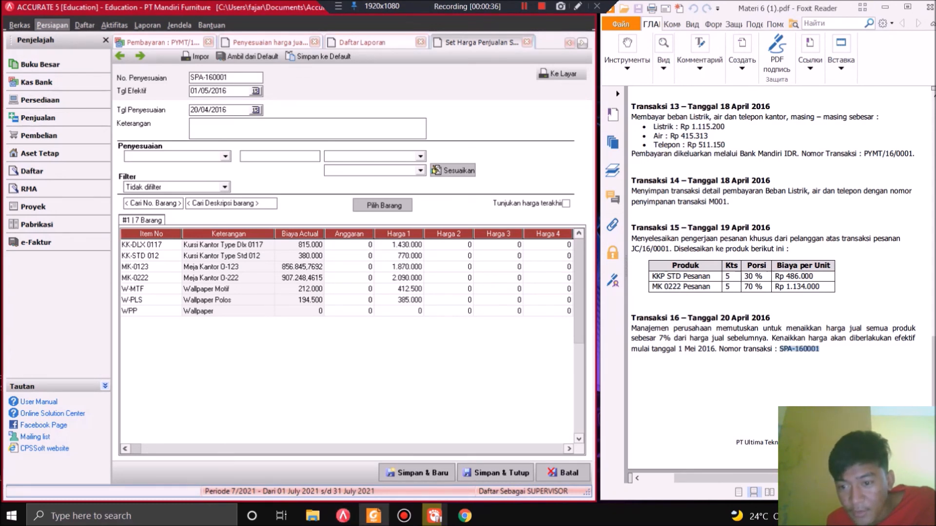
{"action": "key", "text": "alt+Tab"}
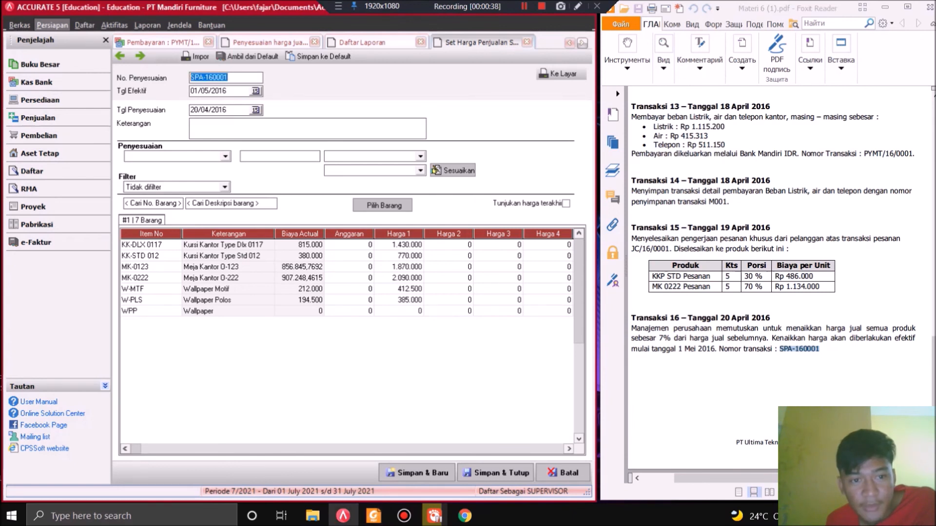
{"action": "key", "text": "alt+Tab"}
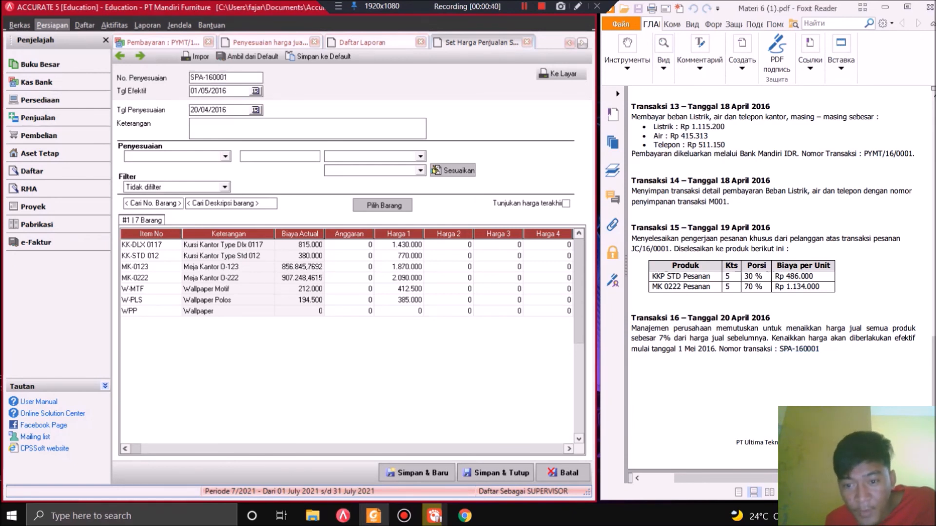
- Set effective date 01/05/2016 and date 20/04/2016, then bring up the Penyesuaian price-column list
{"action": "left_click_drag", "start_coordinate": [699, 338], "coordinate": [717, 349]}
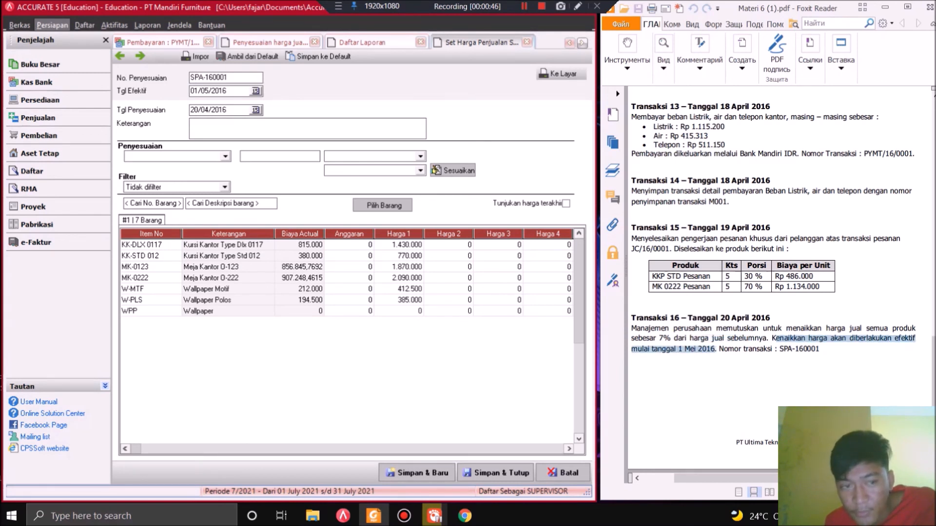
{"action": "left_click", "coordinate": [226, 91]}
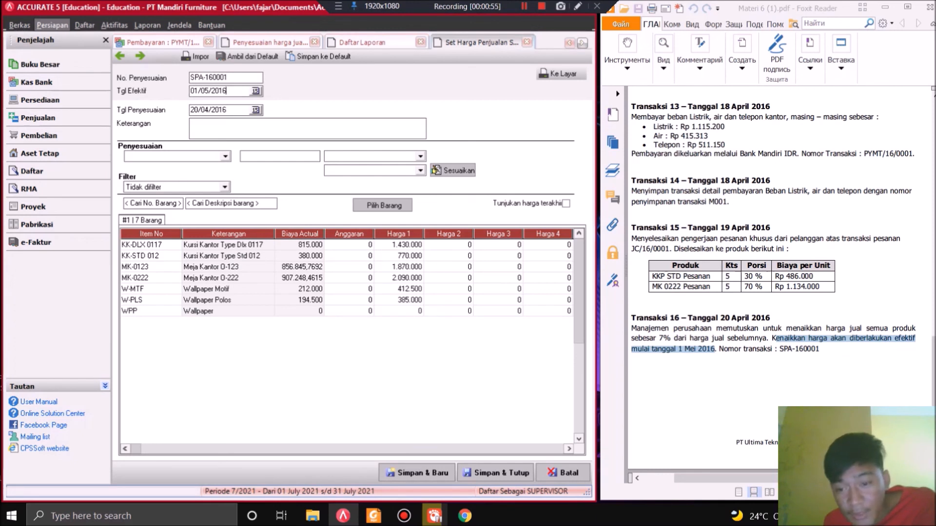
{"action": "left_click_drag", "start_coordinate": [770, 318], "coordinate": [721, 317]}
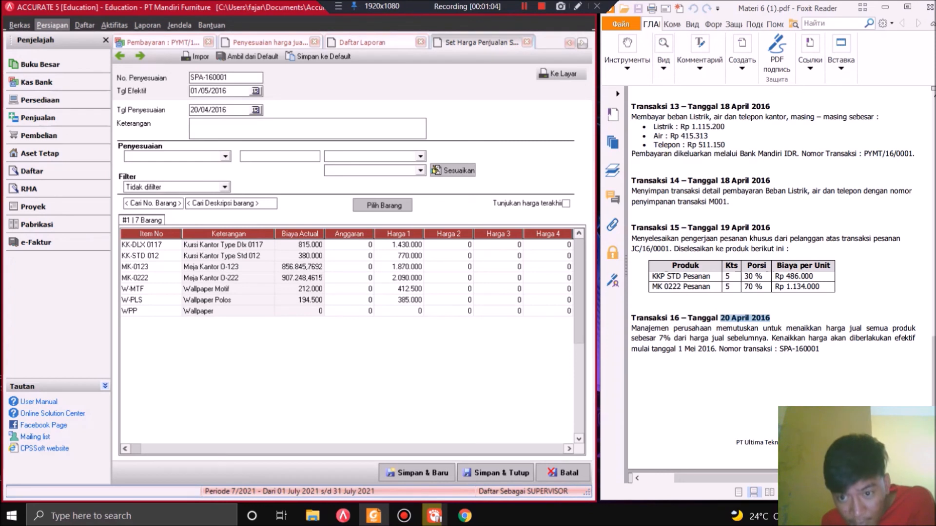
{"action": "left_click_drag", "start_coordinate": [659, 338], "coordinate": [722, 338]}
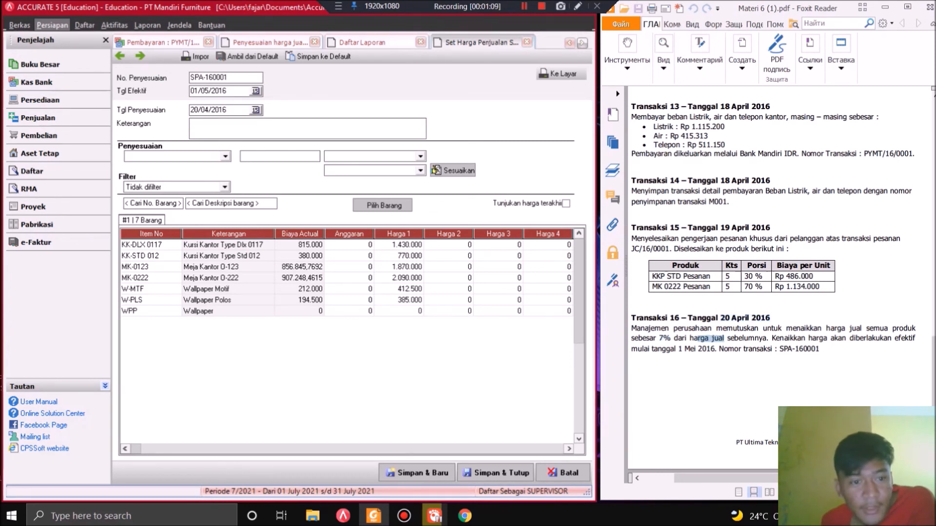
{"action": "left_click", "coordinate": [225, 156]}
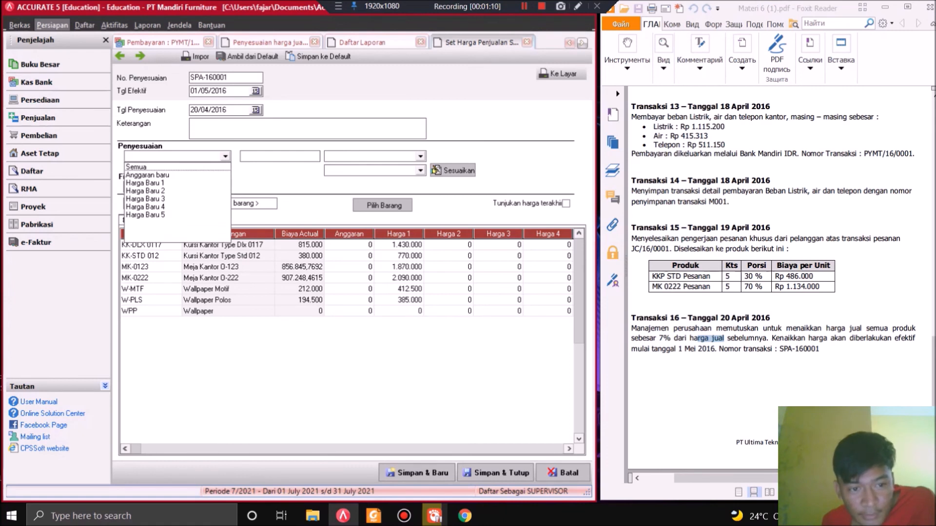
- Reload default Harga 1 prices (KK-DLX 0117 1.300.000, W-PLS 350.000) and reopen the price-column list
{"action": "key", "text": "Escape"}
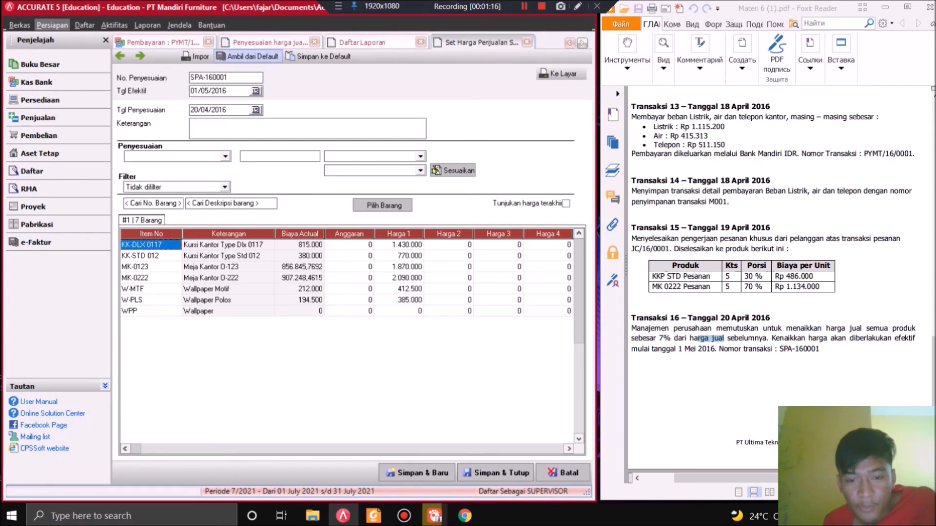
{"action": "left_click", "coordinate": [246, 56]}
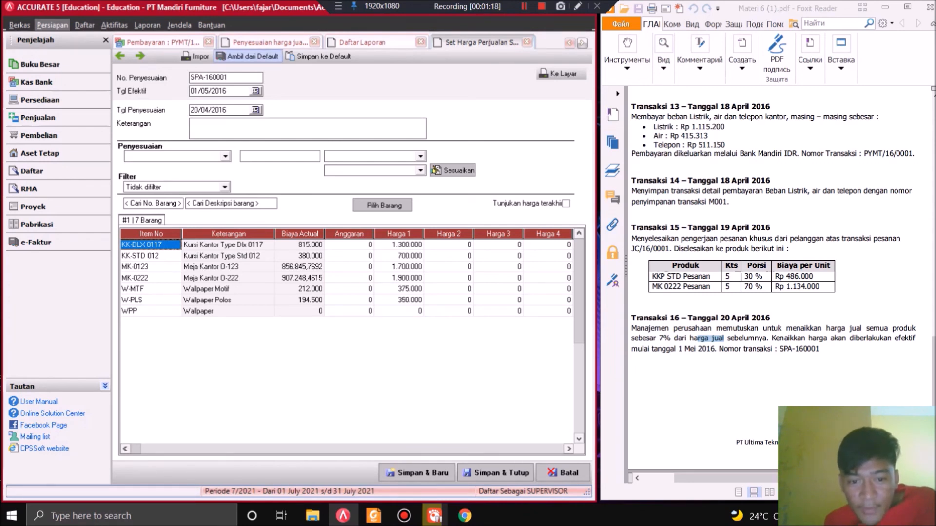
{"action": "key", "text": "Down"}
{"action": "key", "text": "Down"}
{"action": "key", "text": "Down"}
{"action": "key", "text": "Down"}
{"action": "key", "text": "Down"}
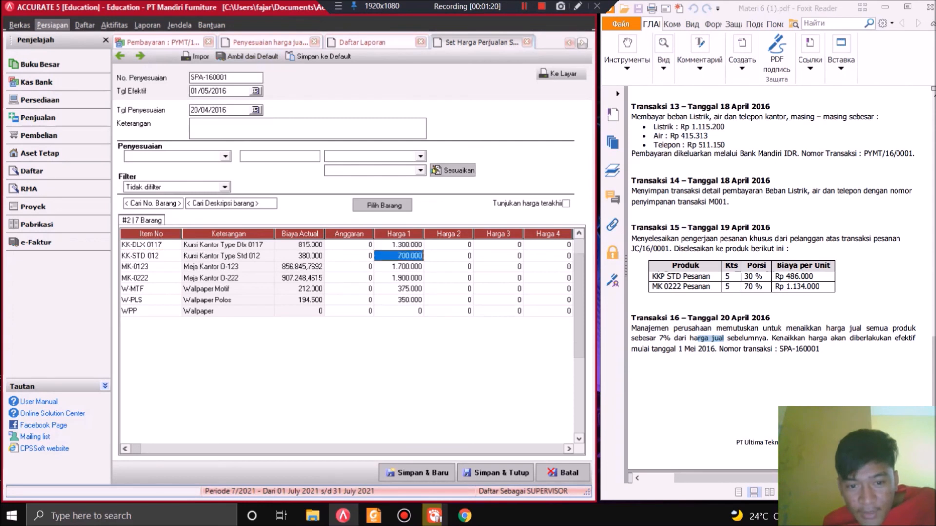
{"action": "key", "text": "F2"}
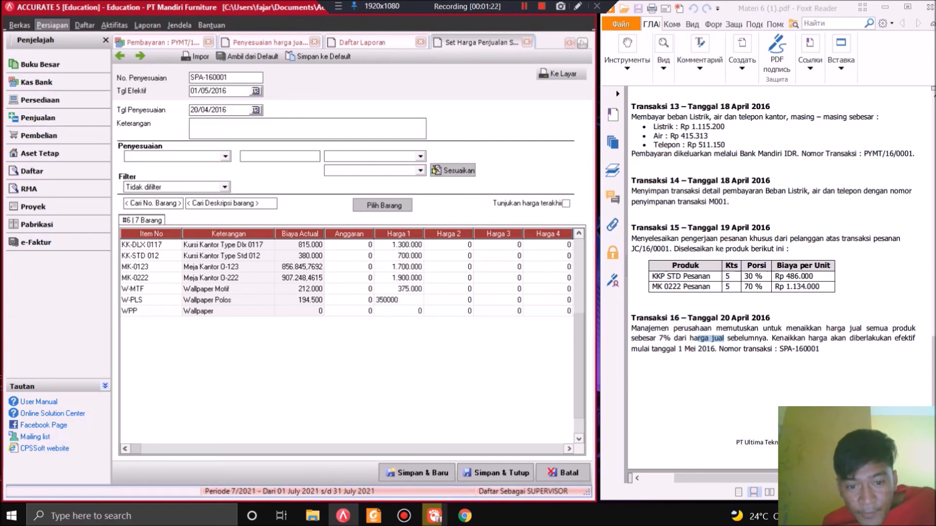
{"action": "left_click", "coordinate": [448, 278]}
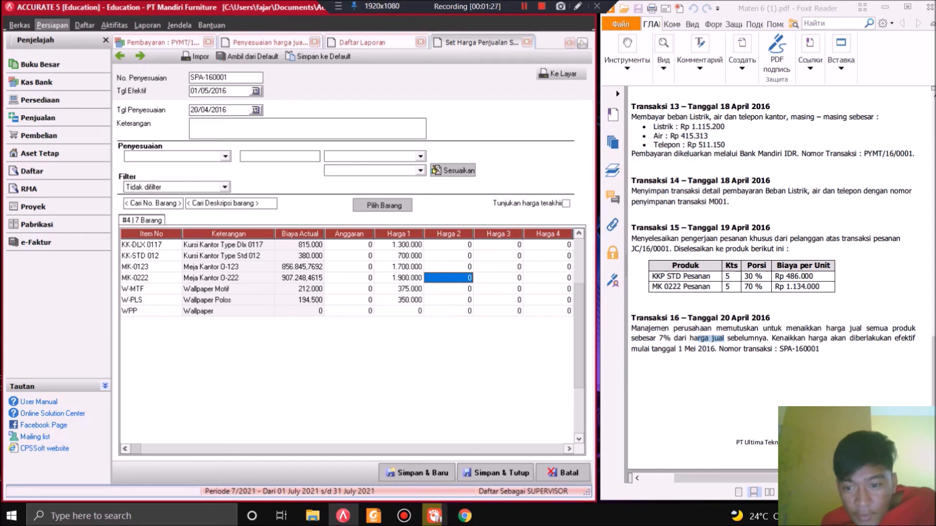
{"action": "left_click", "coordinate": [399, 245]}
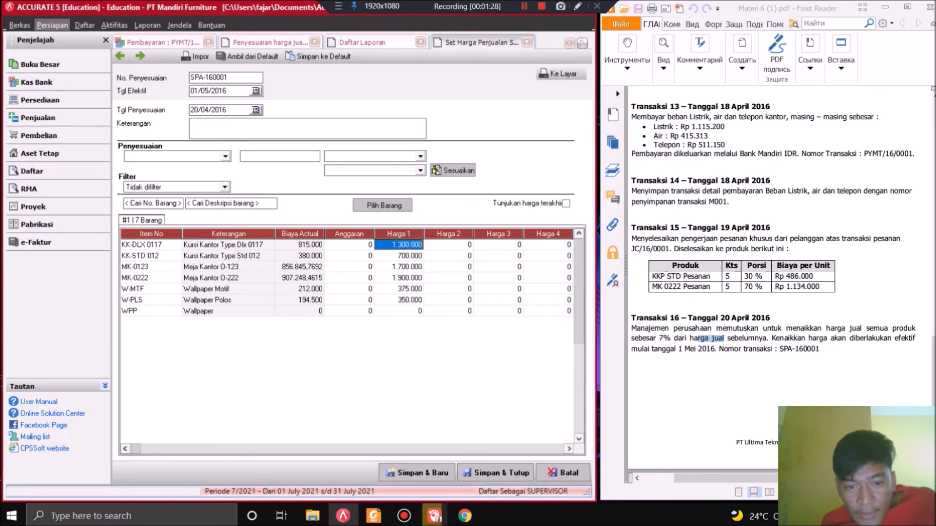
{"action": "left_click", "coordinate": [399, 256]}
{"action": "left_click_drag", "start_coordinate": [659, 338], "coordinate": [776, 349]}
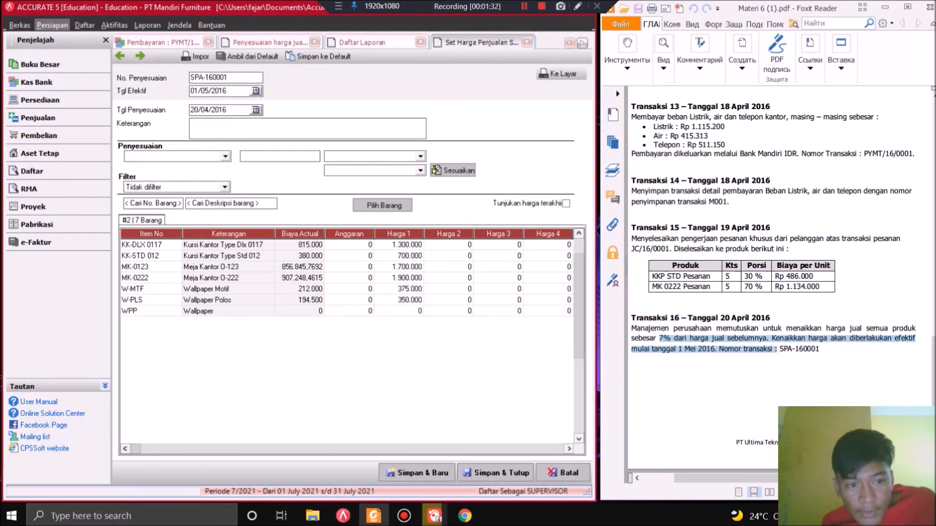
{"action": "left_click", "coordinate": [224, 156]}
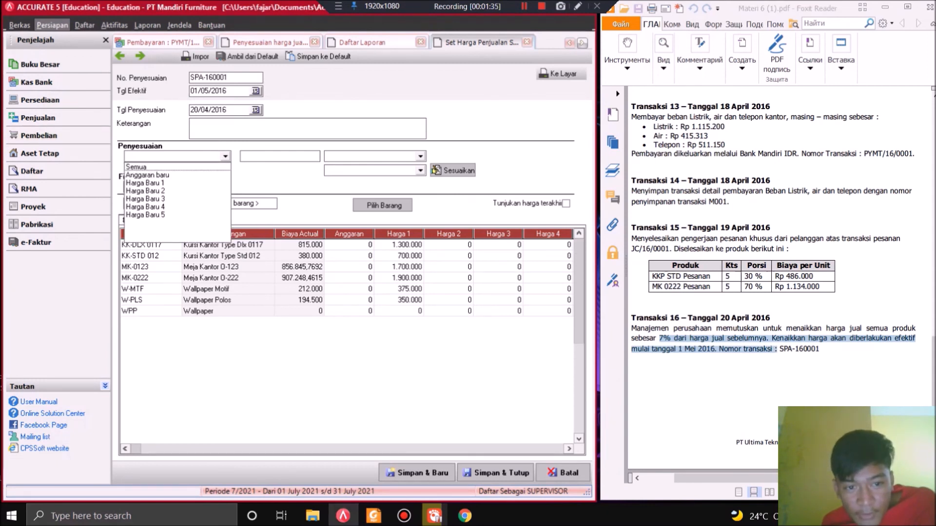
- Adjust Harga Baru 1 by 7 Persentase based on Nilai Skr, then bring up Pilih Barang
{"action": "left_click", "coordinate": [145, 183]}
{"action": "left_click", "coordinate": [280, 156]}
{"action": "type", "text": "7"}
{"action": "left_click", "coordinate": [420, 156]}
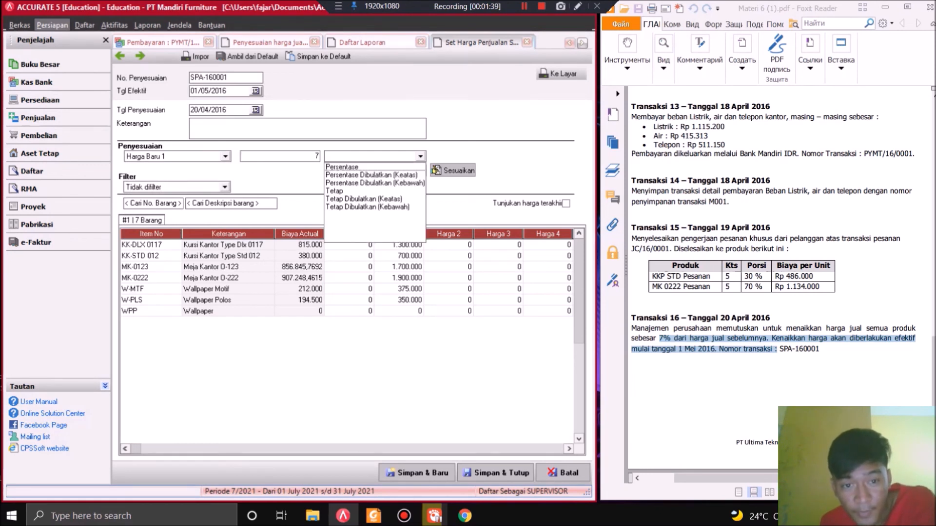
{"action": "left_click", "coordinate": [341, 167]}
{"action": "left_click", "coordinate": [420, 170]}
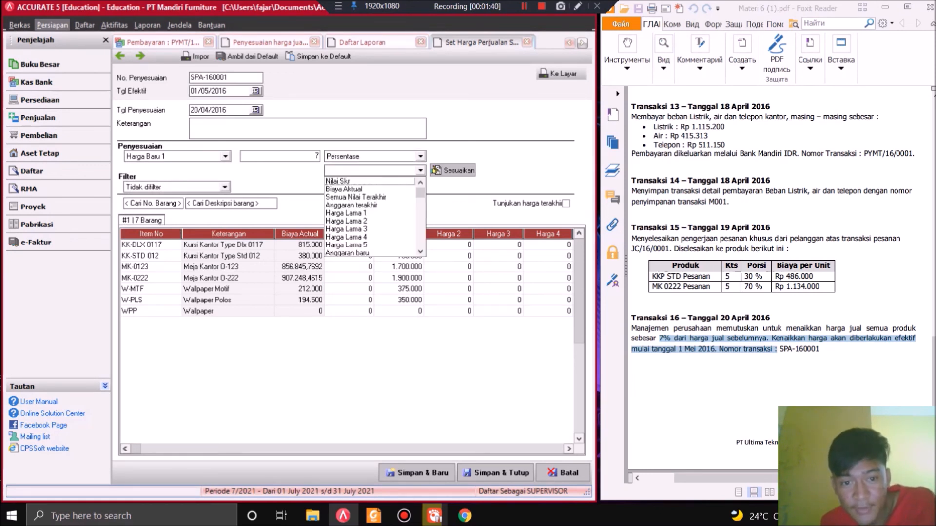
{"action": "key", "text": "Down"}
{"action": "key", "text": "Return"}
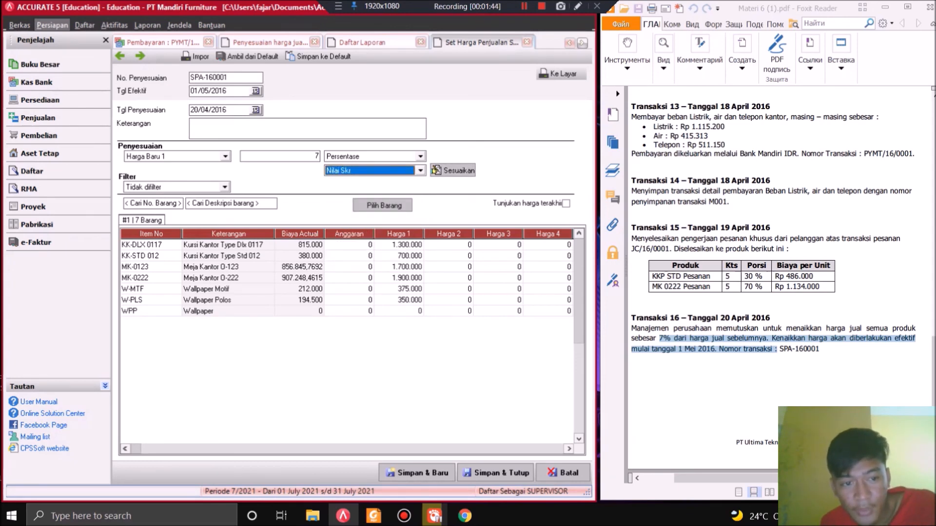
{"action": "left_click", "coordinate": [382, 206]}
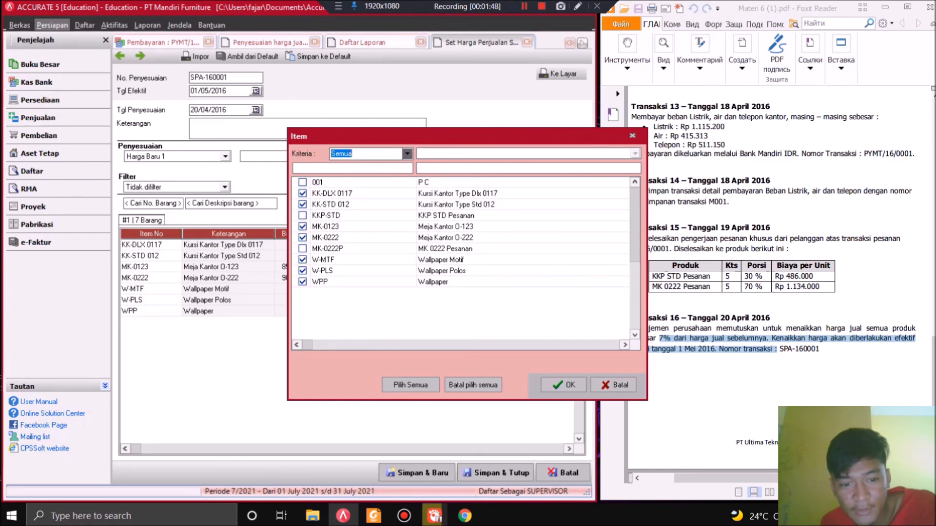
- Exclude WPP, reload default prices and raise the six items' Harga 1 by 7% (KK-DLX 0117 1.391.000)
{"action": "left_click", "coordinate": [302, 281]}
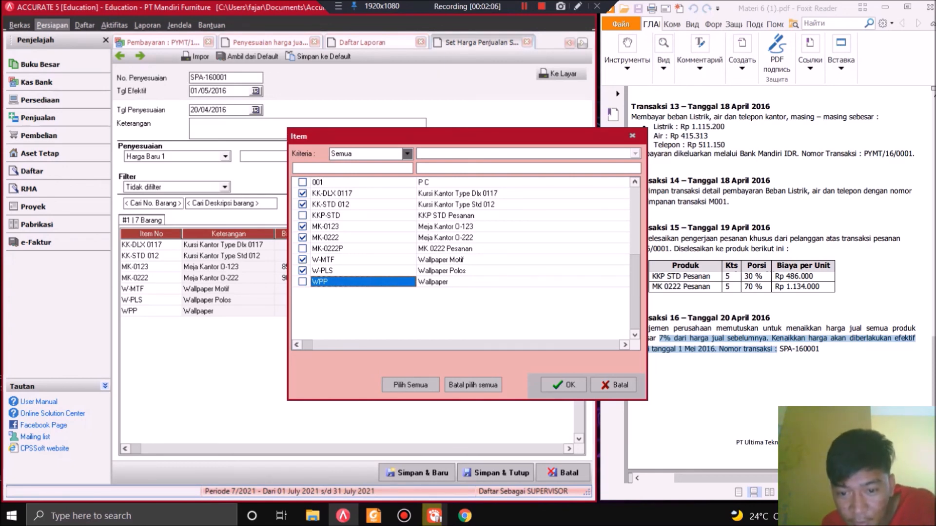
{"action": "left_click", "coordinate": [564, 385]}
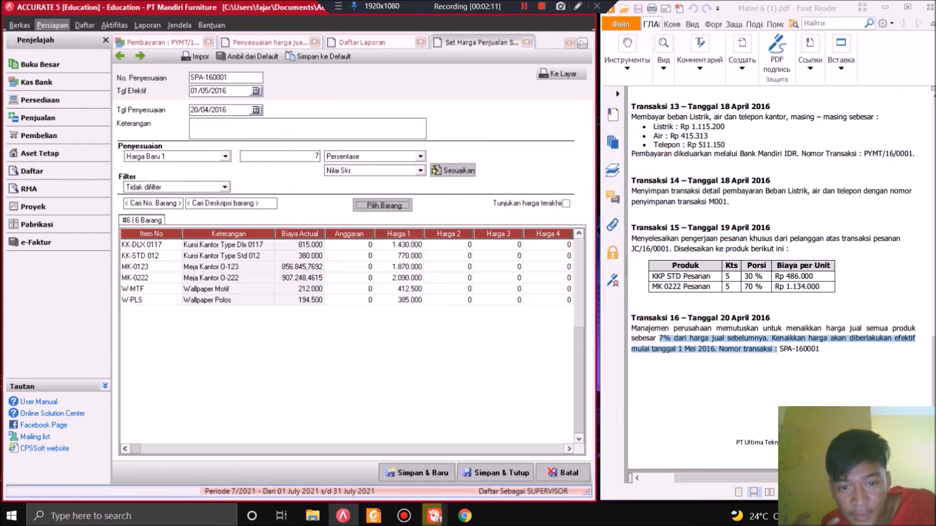
{"action": "left_click", "coordinate": [399, 245]}
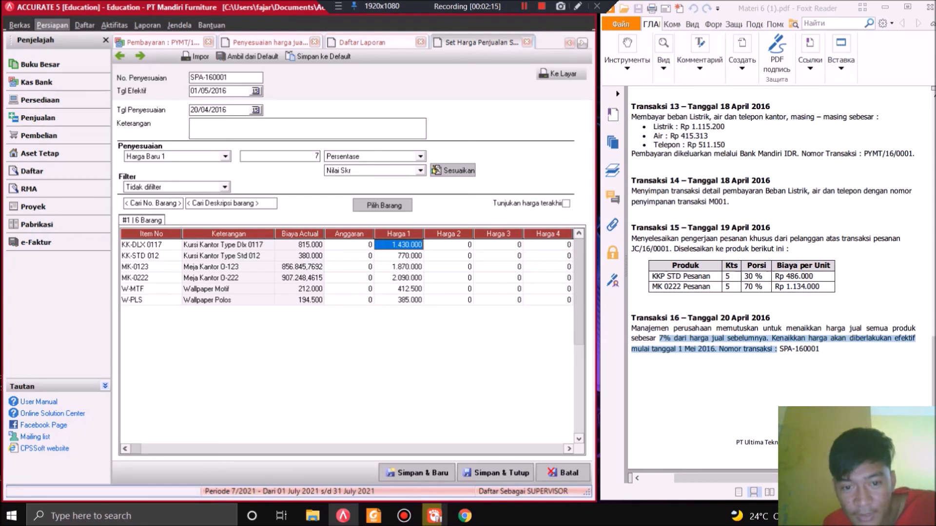
{"action": "left_click", "coordinate": [247, 56]}
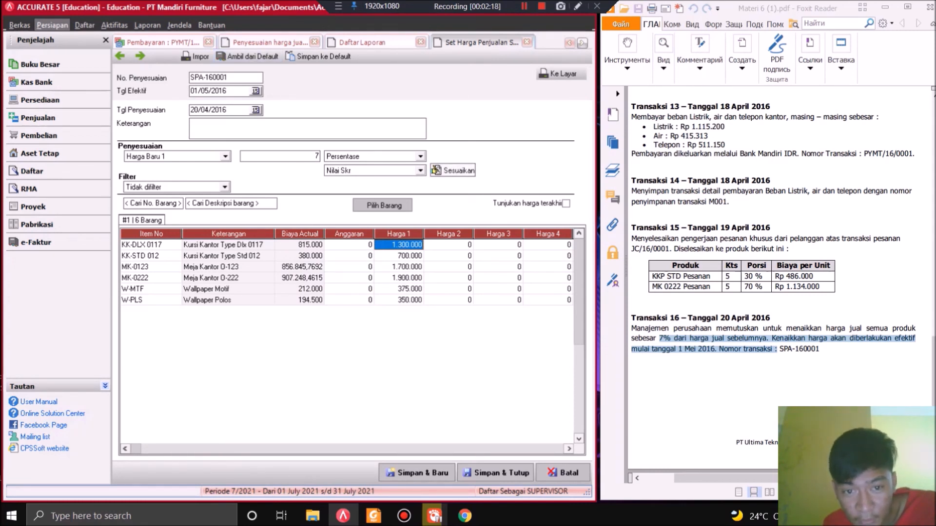
{"action": "left_click", "coordinate": [454, 170]}
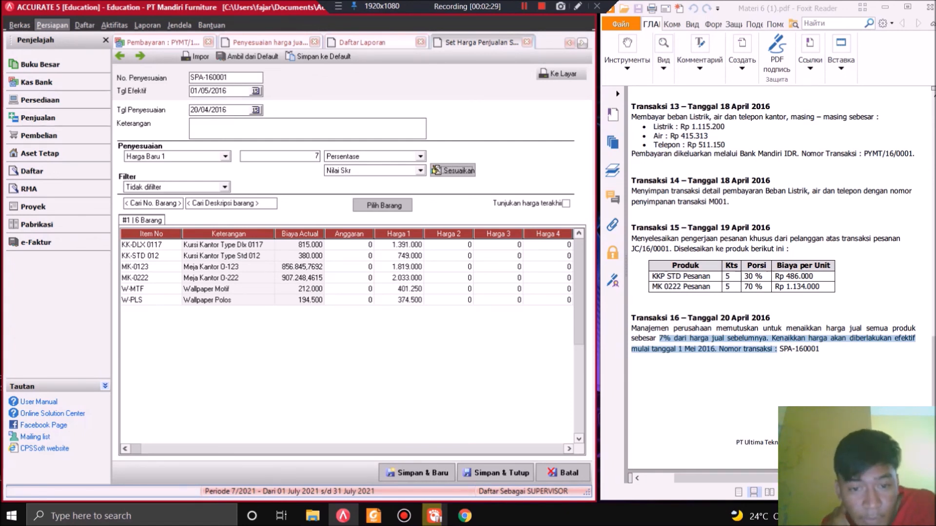
{"action": "left_click", "coordinate": [383, 205]}
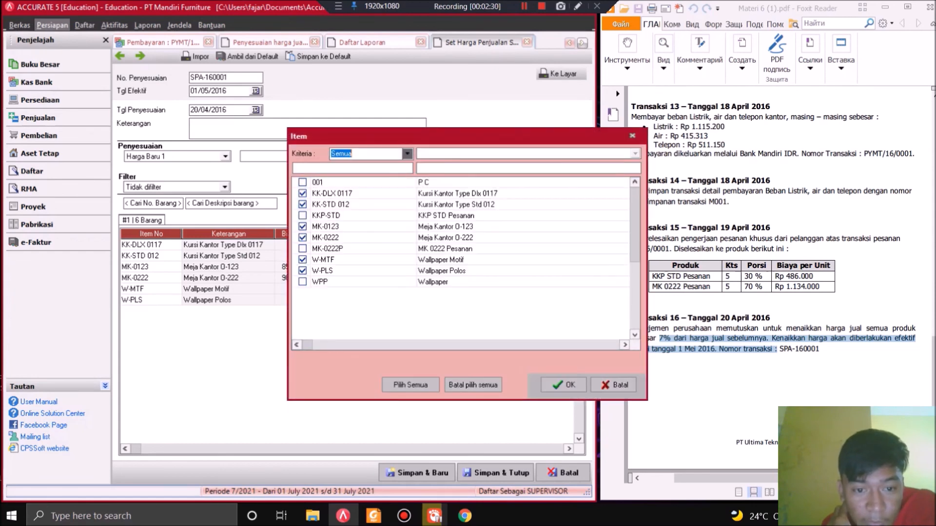
- Re-include WPP in the item selection and inspect its row
{"action": "left_click", "coordinate": [302, 282]}
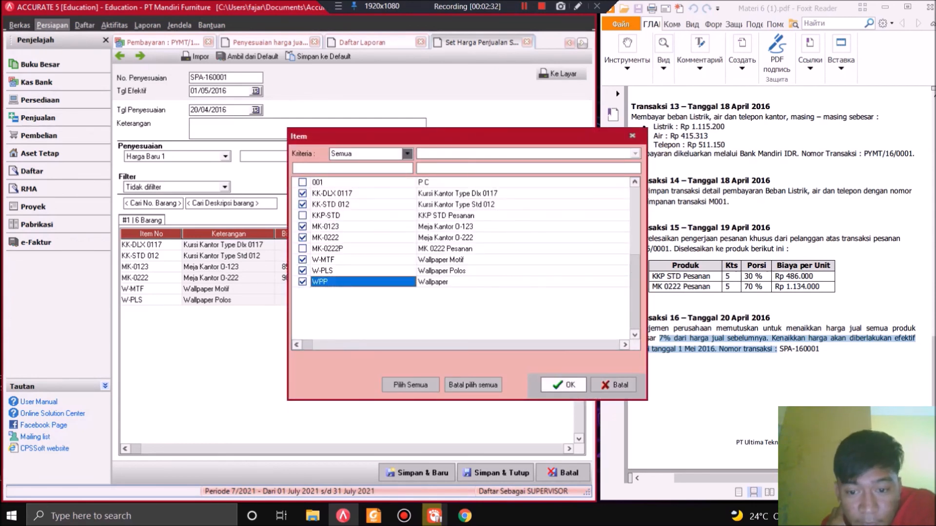
{"action": "left_click", "coordinate": [564, 385]}
{"action": "left_click", "coordinate": [407, 244]}
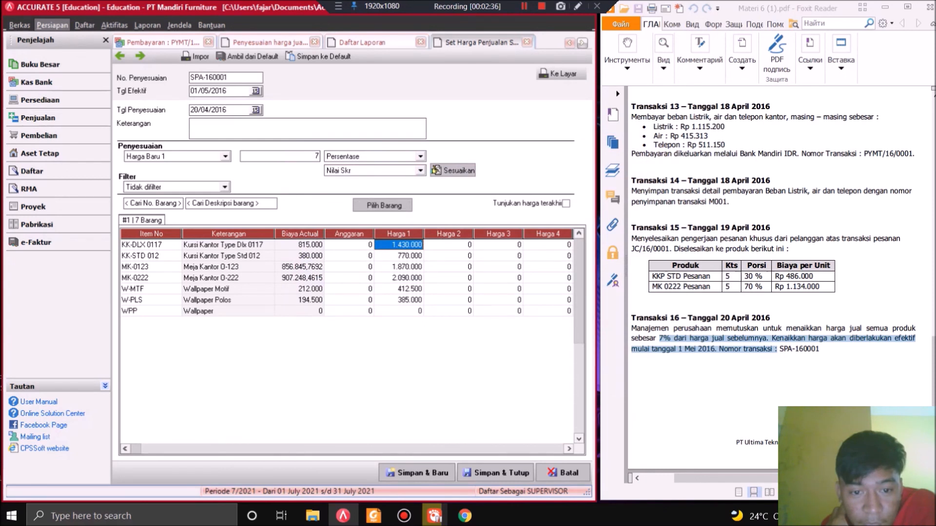
{"action": "left_click", "coordinate": [146, 311]}
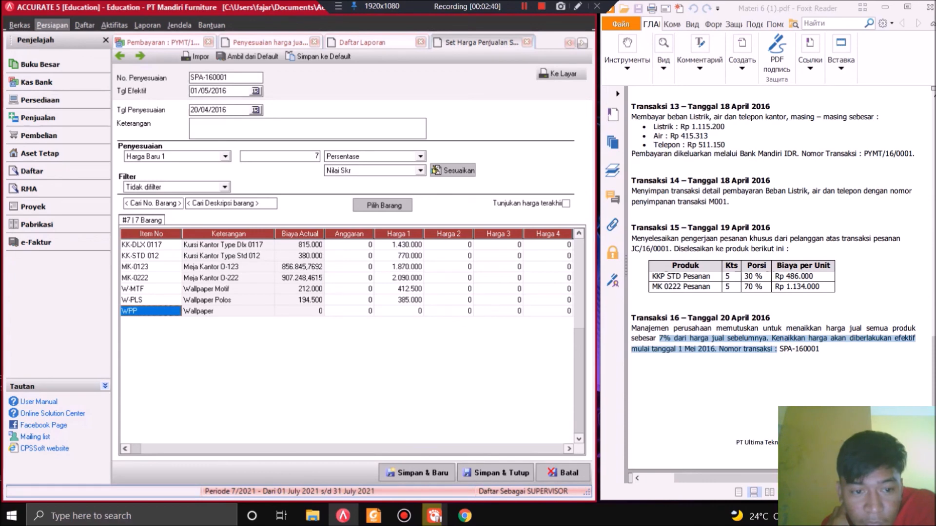
- Exclude WPP again and reapply the 7% Nilai Skr increase (MK-0123 1.819.000, W-MTF 401.250)
{"action": "left_click", "coordinate": [384, 205]}
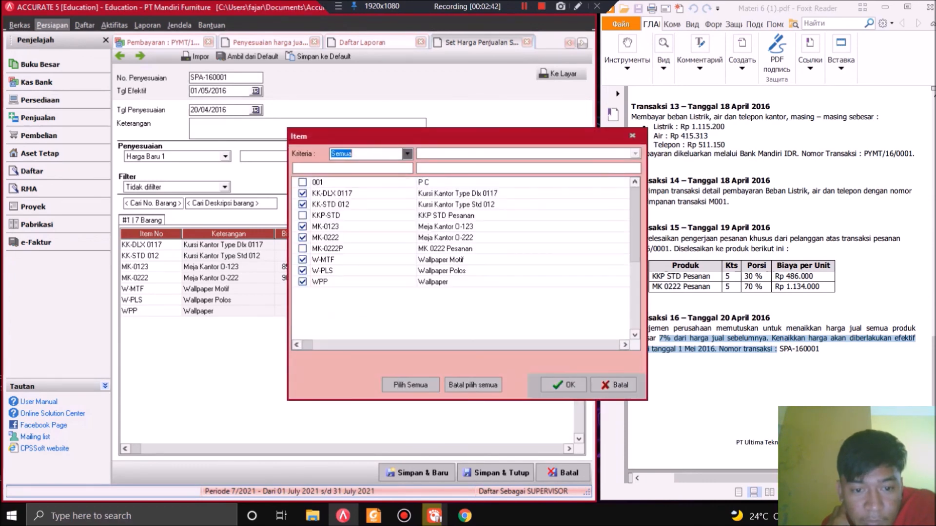
{"action": "left_click", "coordinate": [302, 282]}
{"action": "left_click", "coordinate": [564, 385]}
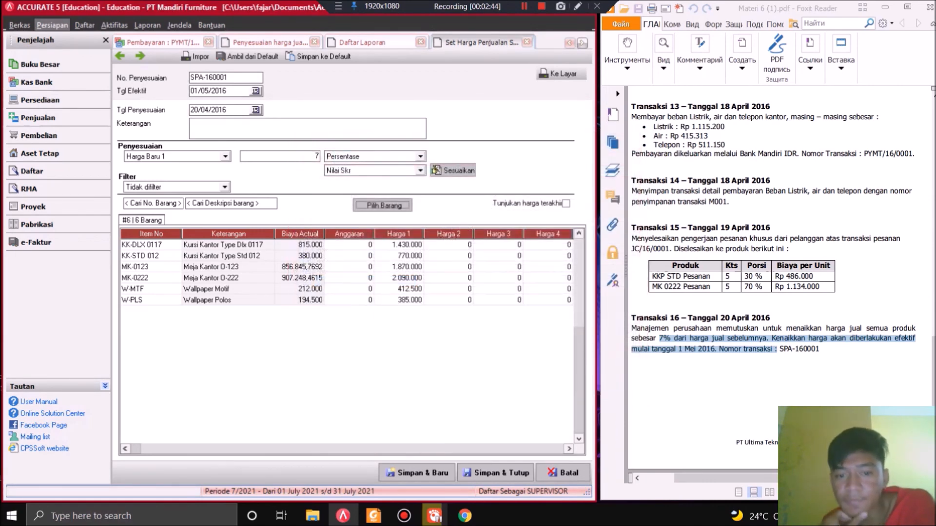
{"action": "left_click", "coordinate": [399, 245]}
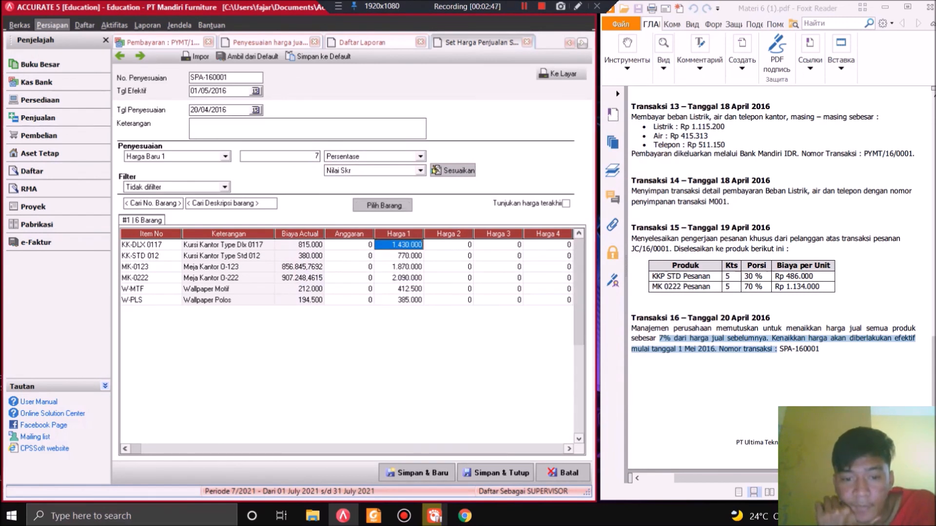
{"action": "left_click", "coordinate": [458, 170]}
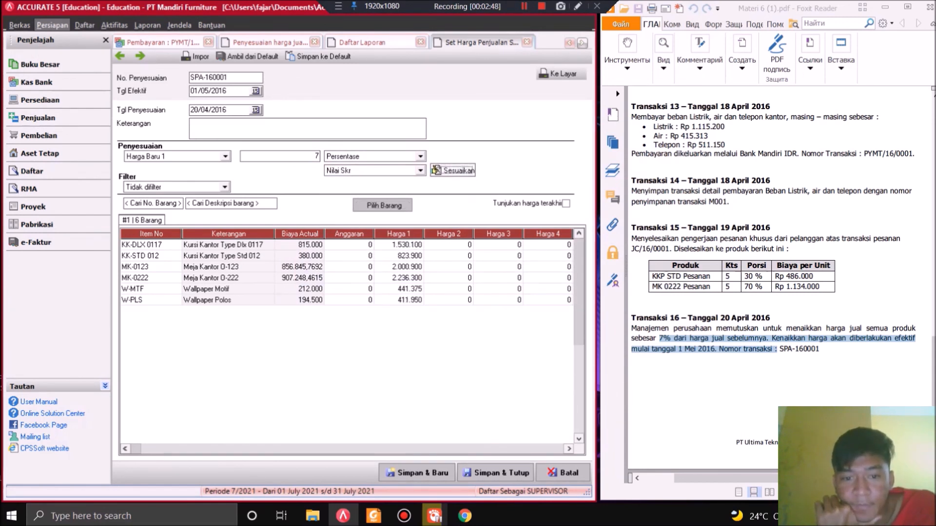
{"action": "left_click", "coordinate": [419, 170]}
{"action": "left_click", "coordinate": [351, 179]}
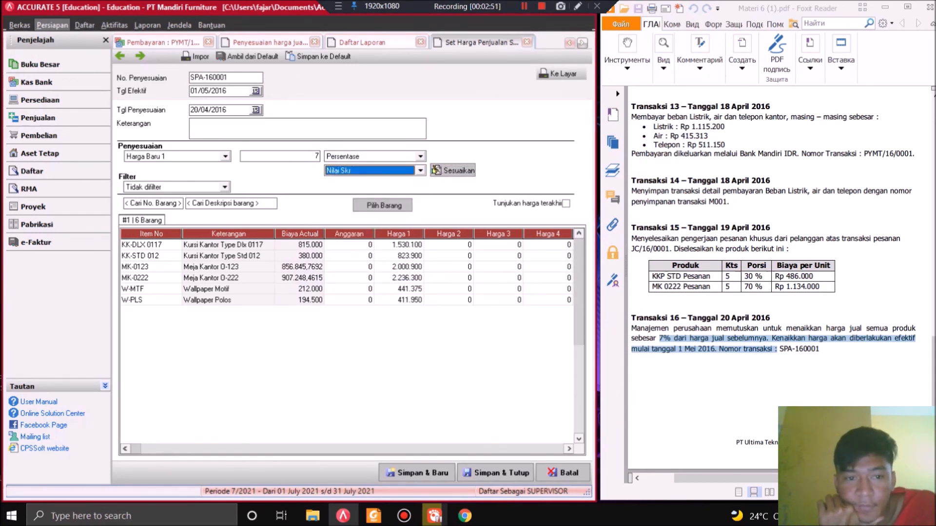
{"action": "left_click", "coordinate": [452, 170]}
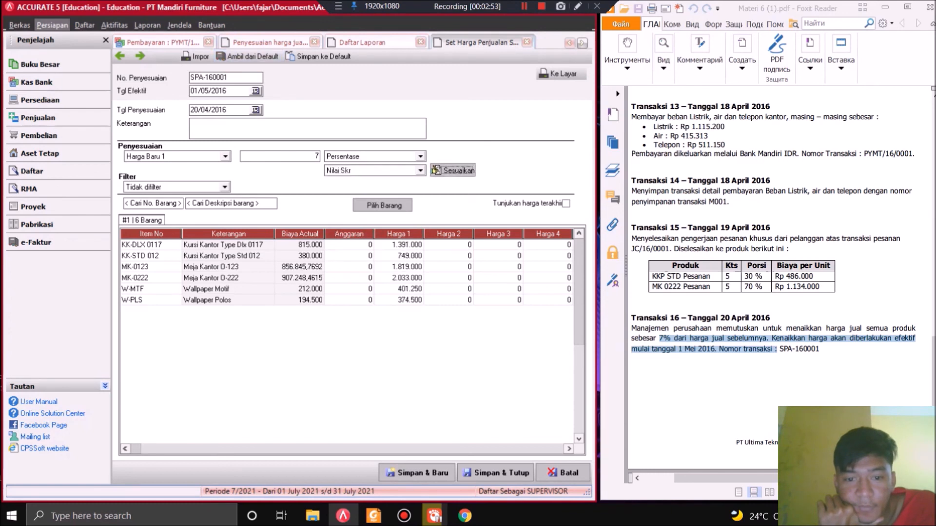